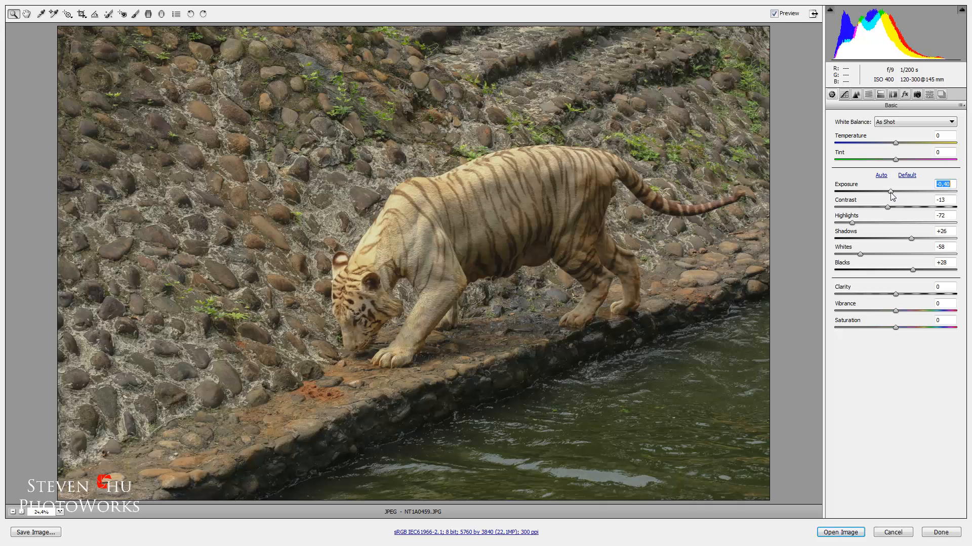
Set Highlights to -80, Blacks to +53 and Clarity to +30, and open the image in Photoshop.
drag(851, 222, 846, 223)
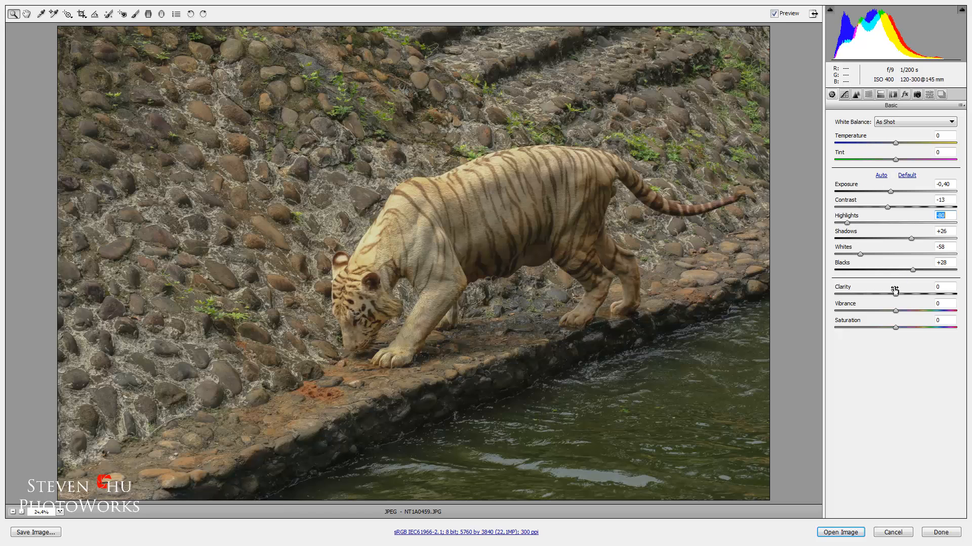
drag(895, 294, 927, 270)
click(914, 295)
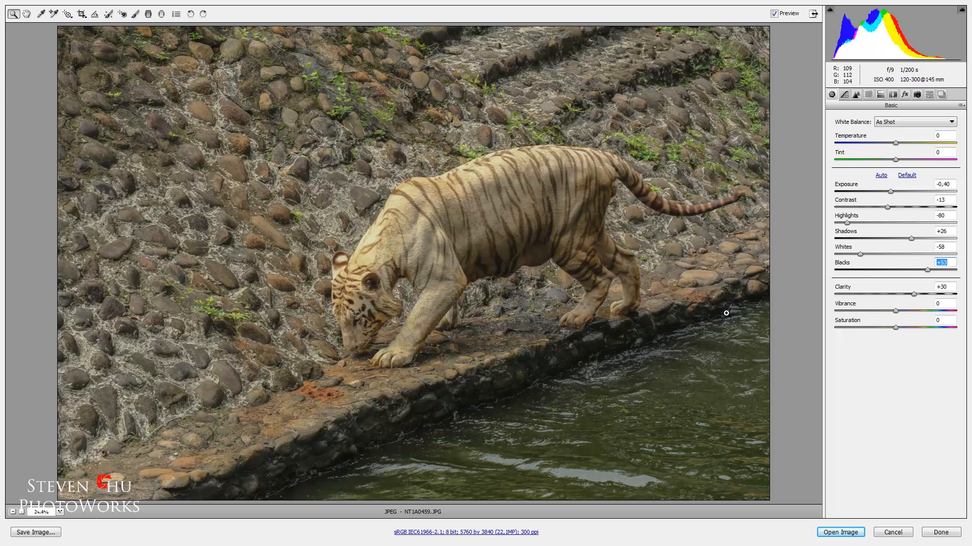
click(840, 532)
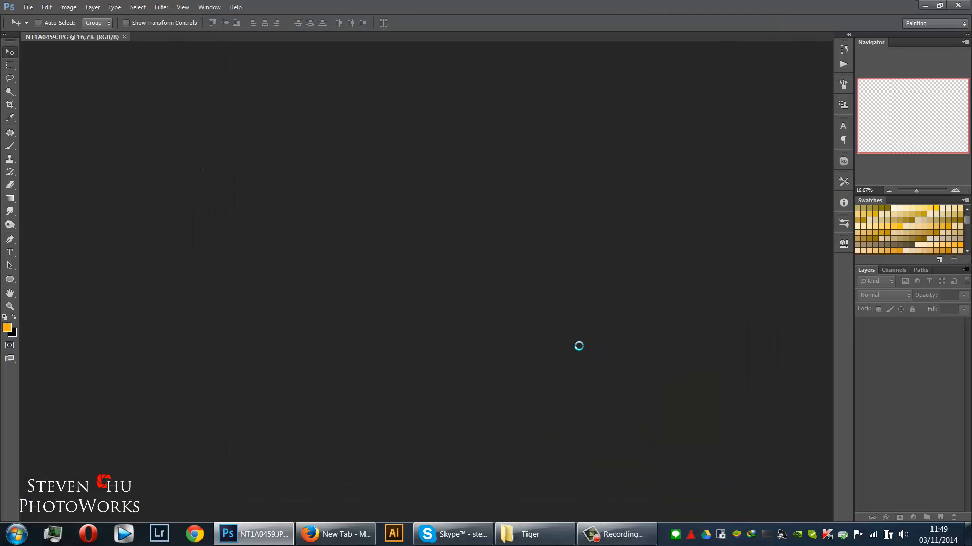
Start a Pen tool path along the back of the tiger's neck, down to the base of the far ear.
key(ctrl+plus)
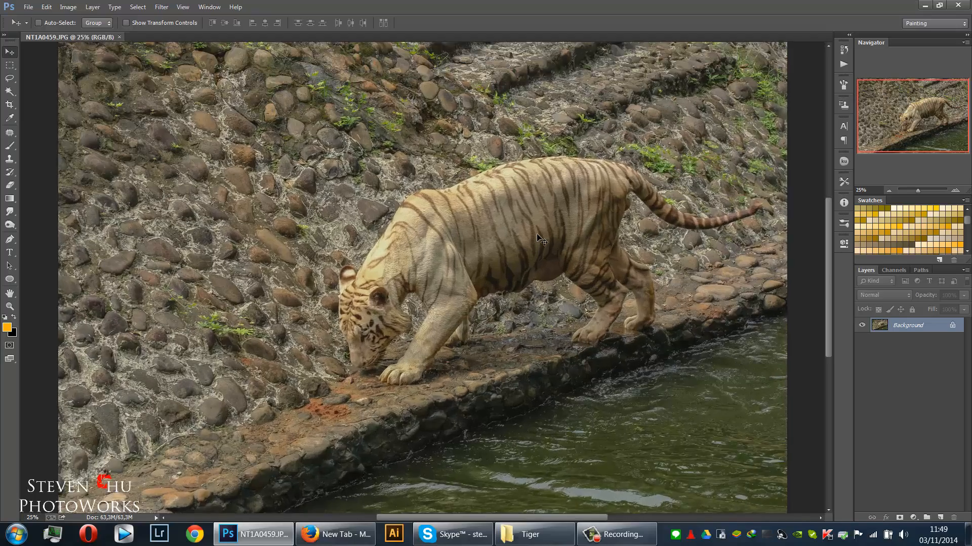
drag(537, 234, 402, 238)
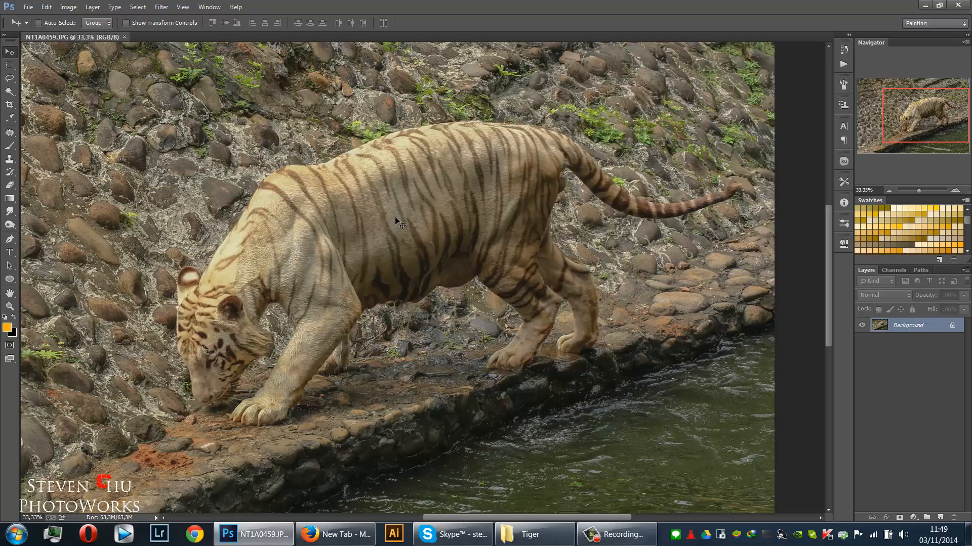
key(ctrl+plus)
key(ctrl+plus)
drag(336, 230, 549, 218)
drag(281, 259, 439, 231)
drag(426, 196, 427, 256)
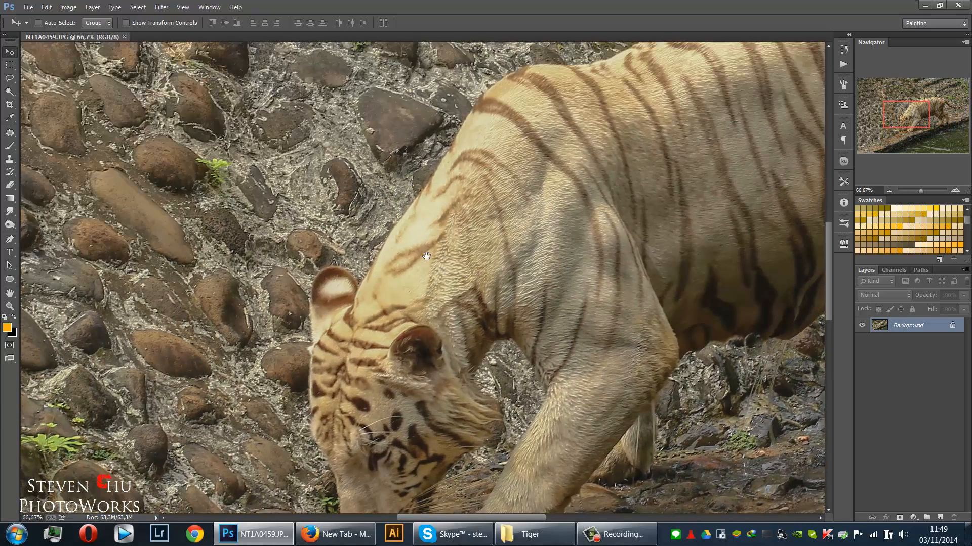
key(ctrl+plus)
key(ctrl+plus)
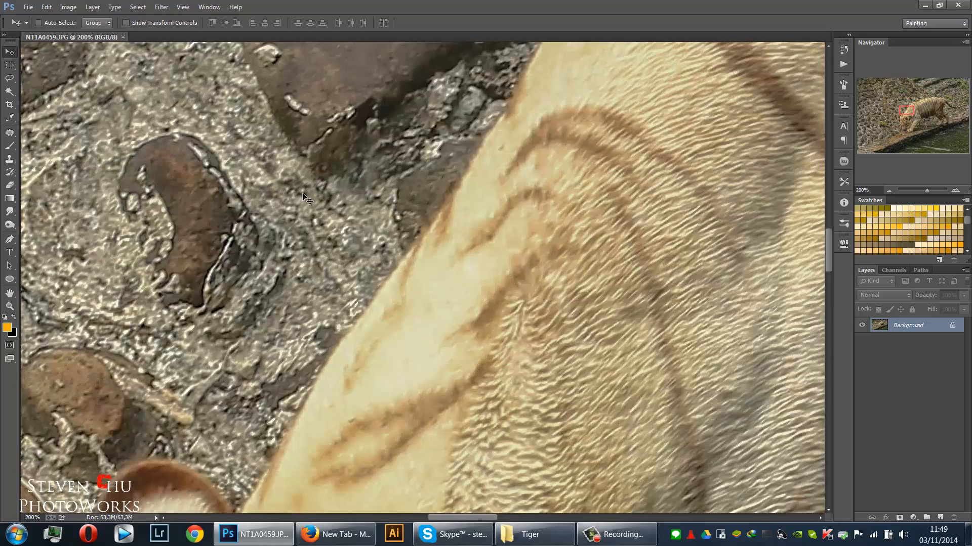
key(p)
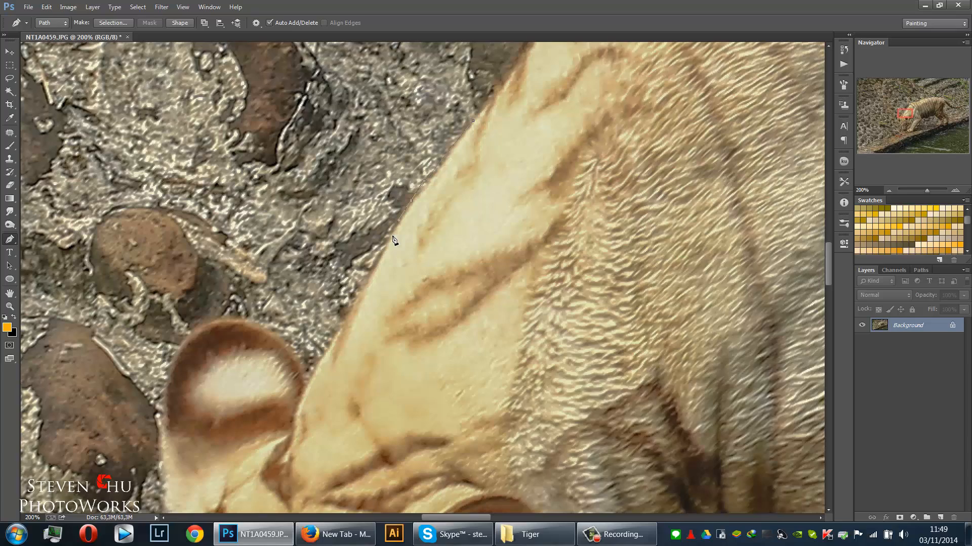
click(392, 238)
drag(350, 305, 415, 234)
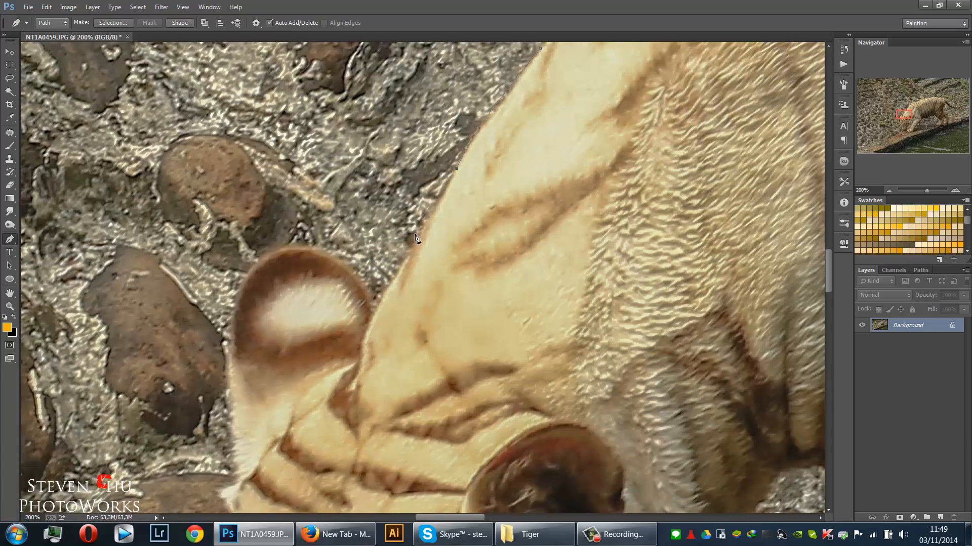
click(376, 307)
click(370, 323)
Continue the path over the top of the far ear and down its outer edge.
drag(318, 250, 311, 247)
drag(269, 254, 373, 148)
drag(351, 192, 351, 202)
click(349, 287)
drag(351, 319, 348, 179)
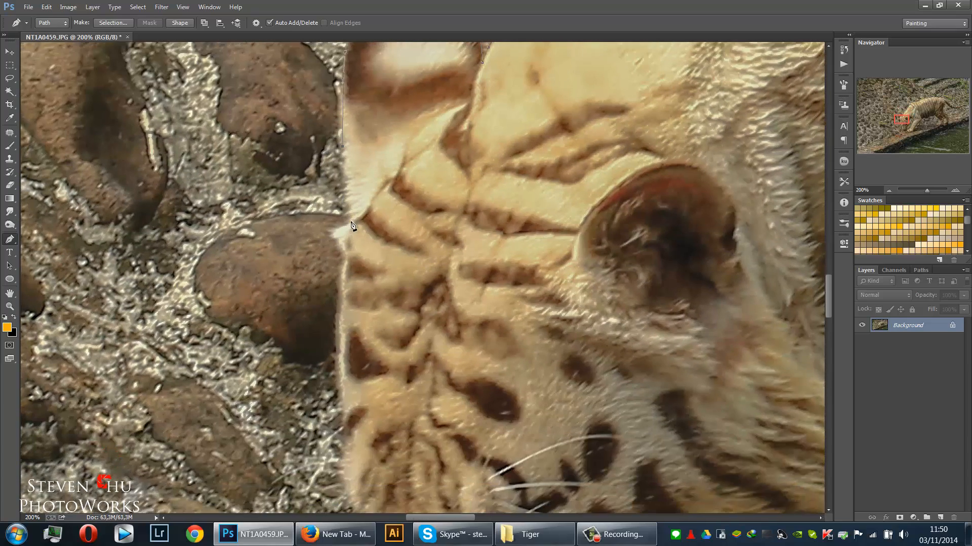
Trace the forehead and the bridge of the nose down to the muzzle with the path.
click(356, 216)
drag(347, 244, 364, 138)
drag(361, 155, 361, 164)
drag(344, 309, 347, 160)
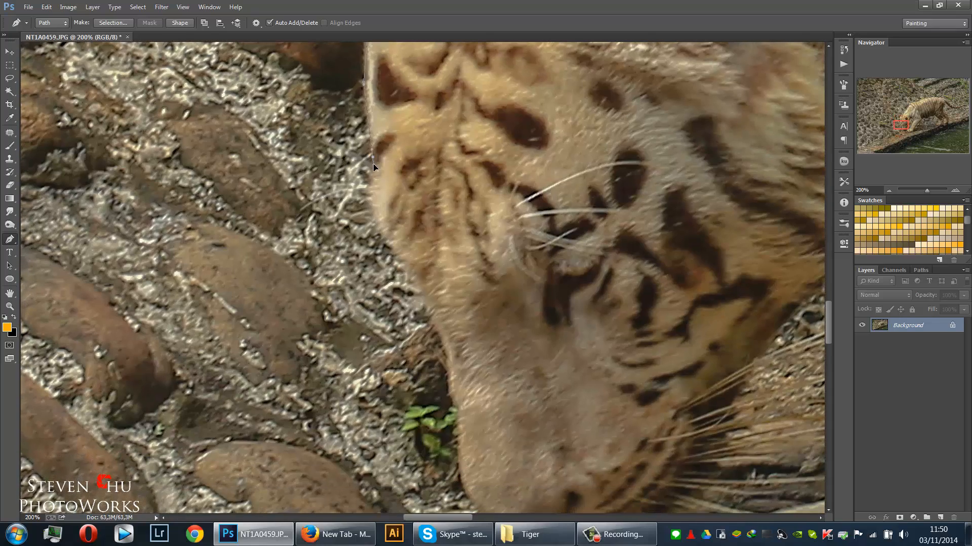
drag(450, 333, 425, 327)
drag(430, 388, 386, 282)
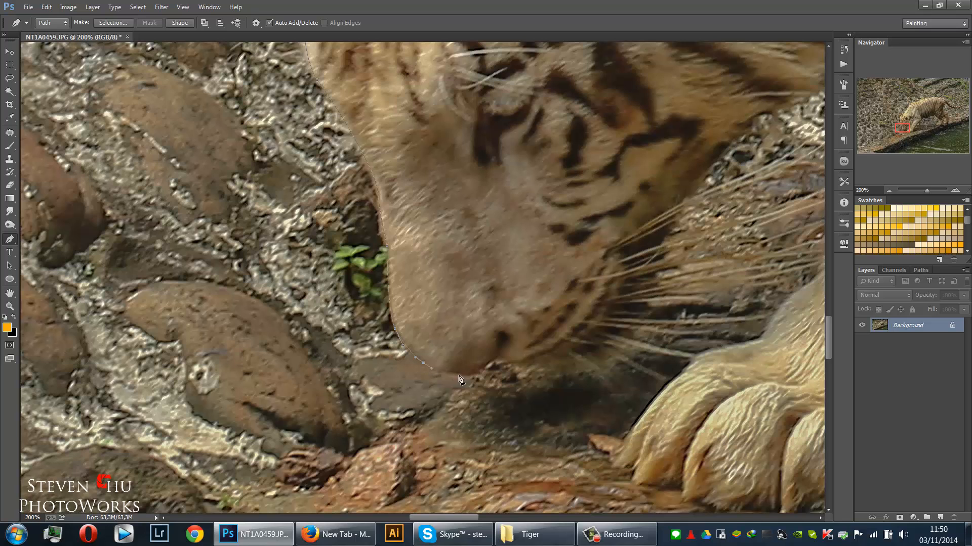
Carry the path under the nose and chin and loosely around the whiskers up to the jaw.
drag(448, 374, 458, 375)
drag(467, 374, 524, 366)
click(499, 358)
drag(586, 358, 590, 357)
drag(657, 295, 533, 356)
click(524, 372)
drag(547, 287, 428, 324)
drag(435, 305, 454, 287)
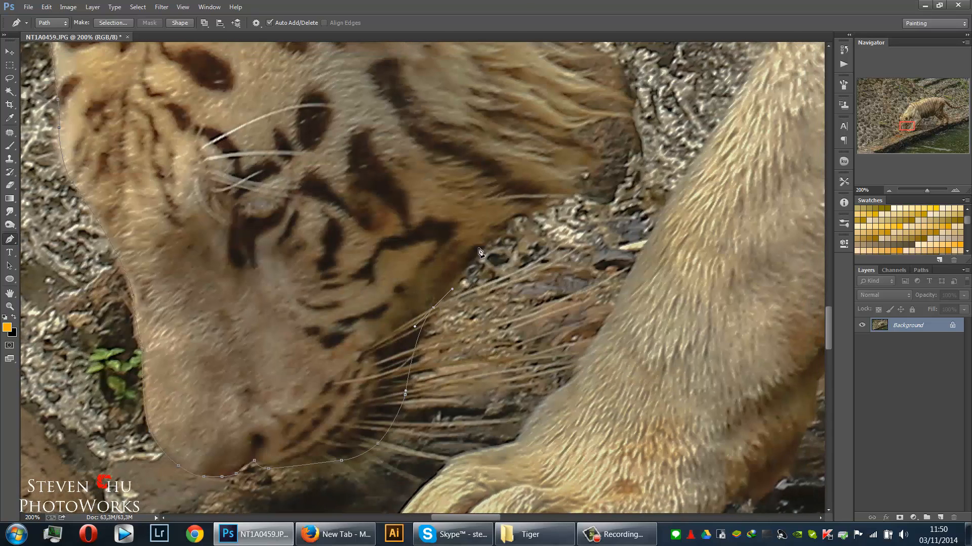
Trace the jawline and the cheek's fur tufts up to the gap between the head and the chest.
click(480, 244)
drag(525, 210, 415, 343)
click(415, 343)
drag(463, 232, 419, 325)
click(419, 417)
click(415, 410)
click(438, 393)
drag(432, 371, 410, 361)
click(440, 343)
click(410, 319)
click(445, 312)
click(407, 288)
click(398, 237)
drag(388, 215, 415, 172)
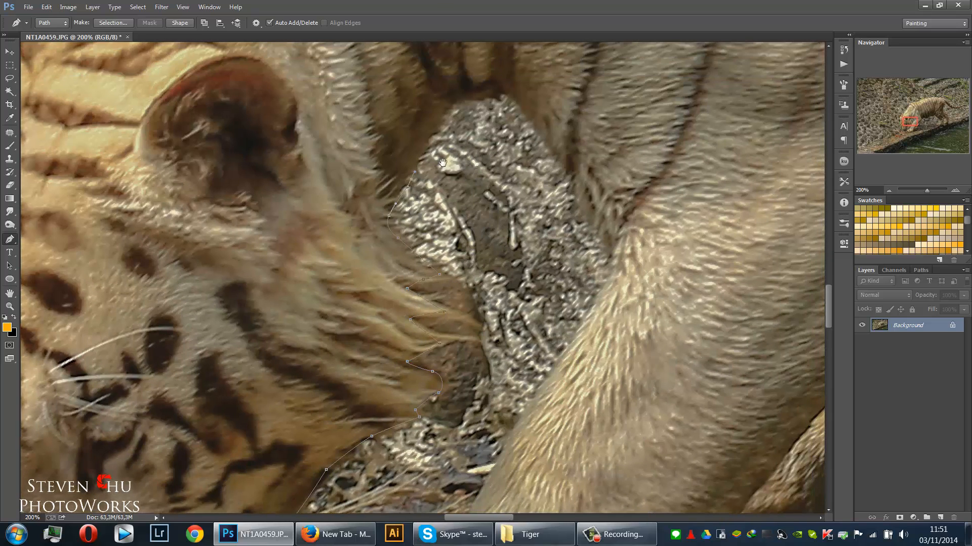
Continue the path over the top of the gap below the neck and down the chest to the near foreleg.
click(416, 184)
drag(451, 105, 436, 176)
key(ctrl+z)
click(402, 211)
click(461, 176)
click(473, 172)
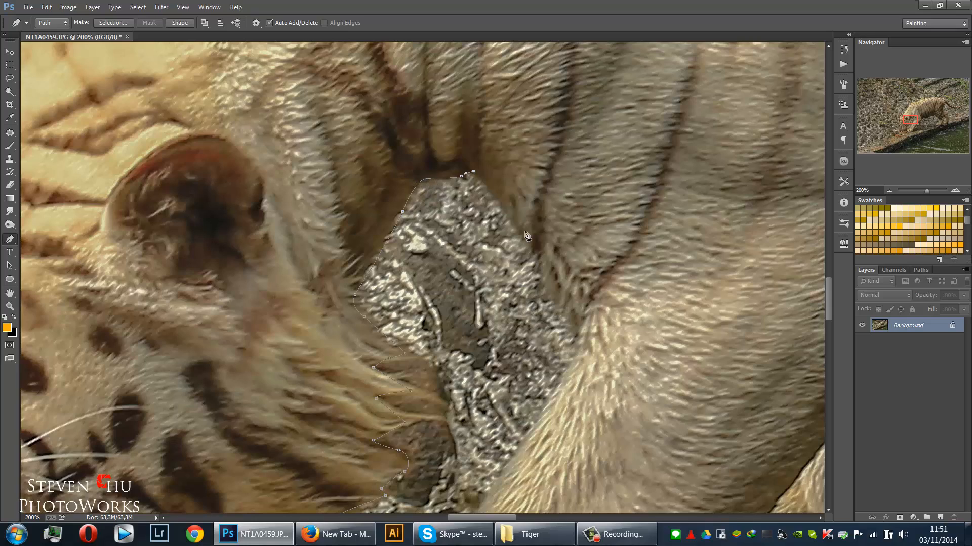
drag(520, 234, 528, 245)
drag(469, 298, 407, 148)
click(486, 150)
click(507, 183)
drag(494, 251, 522, 129)
Trace the front edge of the near foreleg down to the top of its paw.
click(542, 93)
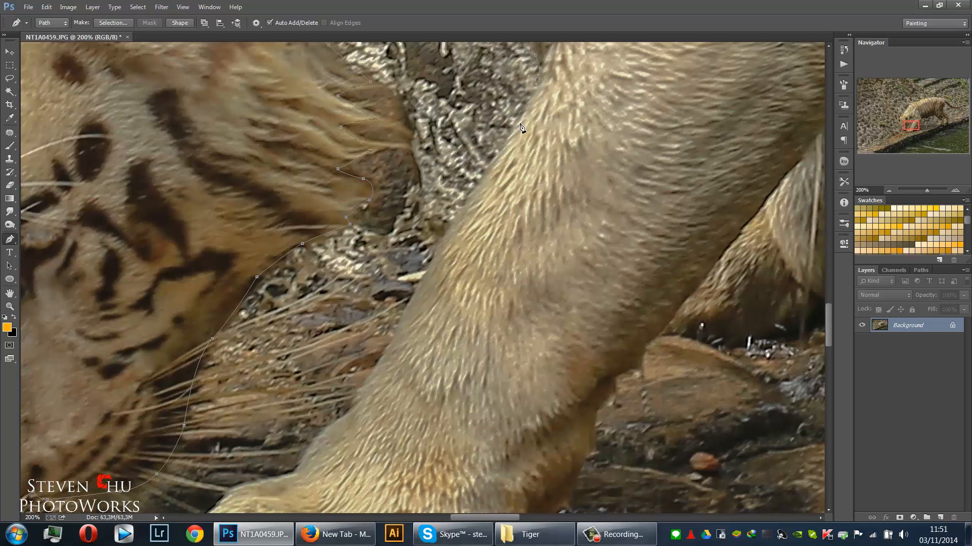
click(521, 126)
drag(416, 244, 509, 204)
click(577, 104)
click(555, 138)
drag(496, 235, 537, 195)
drag(530, 204, 527, 211)
drag(506, 249, 498, 261)
drag(494, 265, 552, 191)
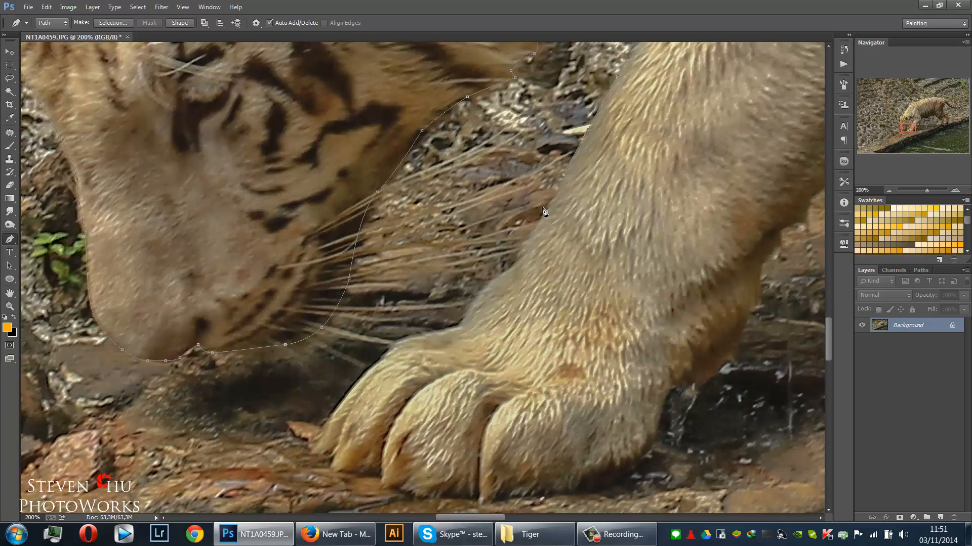
click(482, 290)
click(462, 323)
drag(376, 353, 455, 222)
Outline the front of the near forepaw down and around its outermost toe.
drag(533, 197, 525, 199)
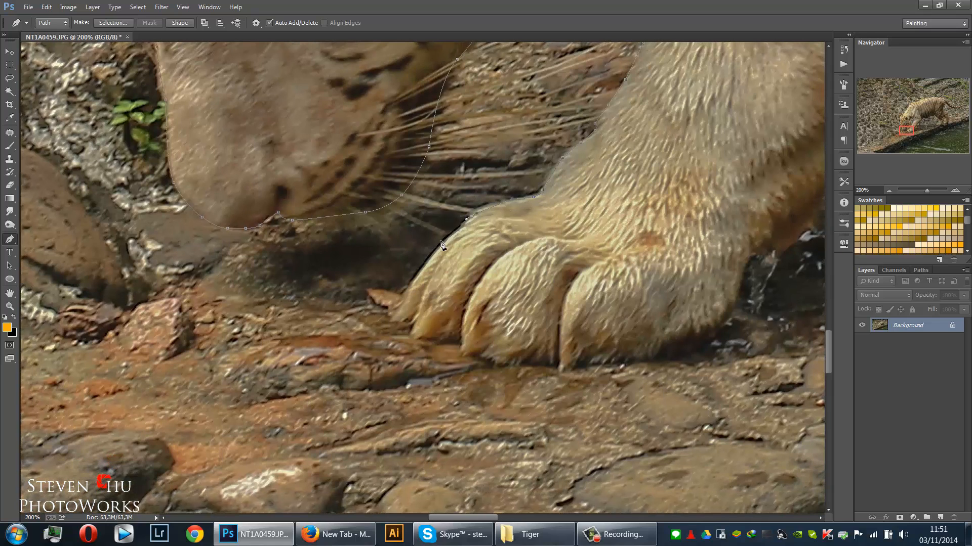
click(455, 230)
click(431, 255)
click(410, 281)
click(401, 304)
drag(391, 316, 404, 322)
click(427, 341)
Trace the underside of the near forepaw's remaining toes up to the heel.
click(461, 339)
click(464, 354)
click(482, 358)
click(500, 363)
click(539, 365)
drag(558, 365, 352, 376)
click(378, 373)
drag(435, 371, 459, 368)
click(492, 358)
drag(513, 340, 349, 393)
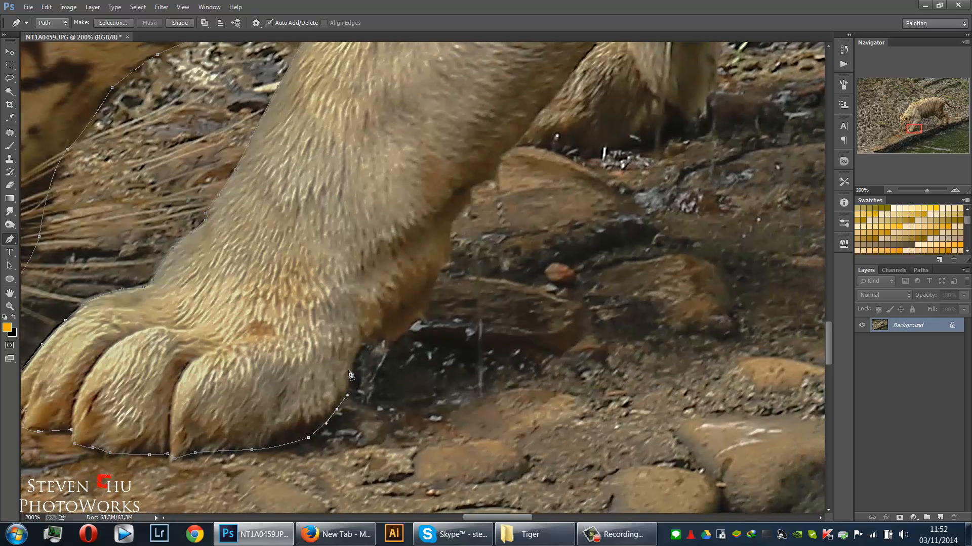
Trace the back edge of the near foreleg from the heel up to where the far forepaw meets it.
click(352, 371)
click(361, 349)
click(386, 340)
drag(395, 342, 402, 339)
drag(429, 299, 431, 283)
click(442, 267)
click(452, 261)
click(451, 247)
drag(455, 251, 460, 334)
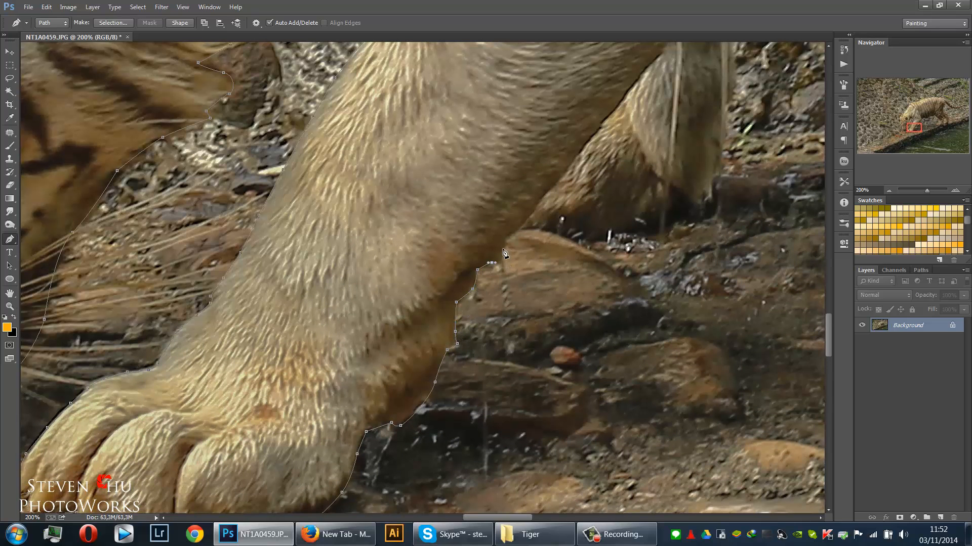
Continue the path along the underside of the far forepaw.
drag(513, 235, 388, 384)
key(ctrl+z)
key(ctrl+minus)
key(ctrl+minus)
key(ctrl+minus)
key(ctrl+plus)
key(ctrl+plus)
key(ctrl+plus)
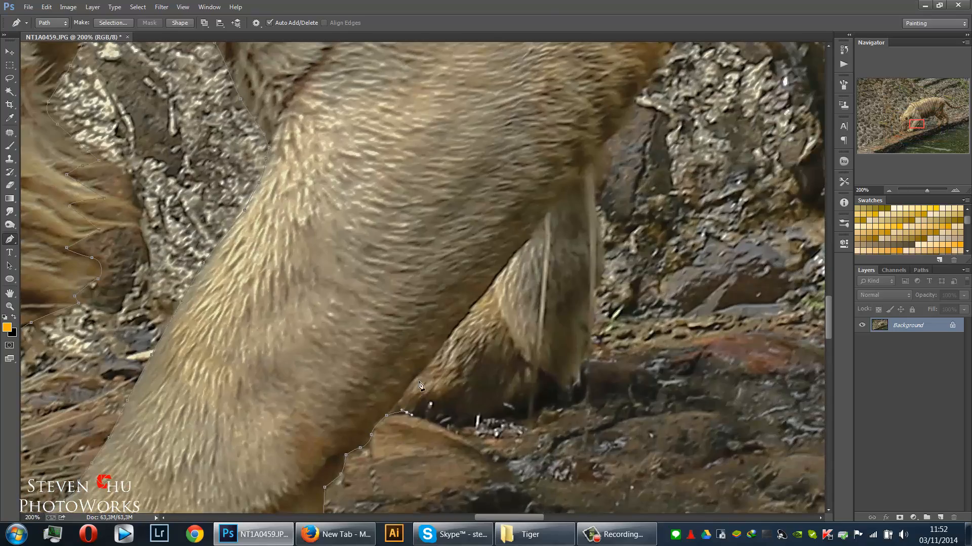
click(446, 421)
click(473, 416)
click(502, 413)
drag(522, 413, 539, 408)
drag(564, 401, 574, 398)
Trace the back edge of the far foreleg upwards, redoing the first anchor point above its paw.
click(588, 366)
key(ctrl+z)
click(577, 370)
click(588, 356)
click(591, 336)
click(594, 304)
click(594, 287)
click(601, 277)
click(605, 245)
drag(676, 266, 657, 369)
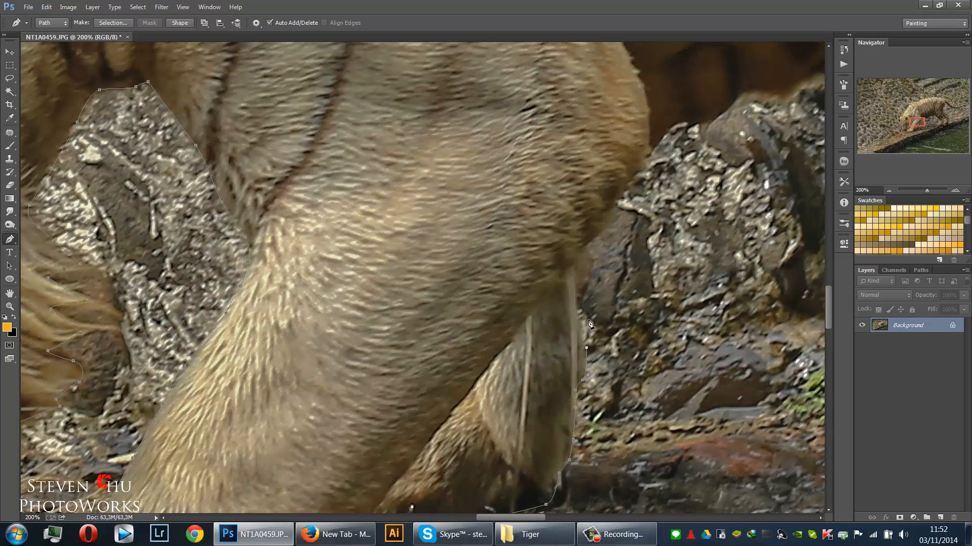
Continue the path from the far foreleg around the near foreleg's elbow to the start of the belly.
click(577, 308)
click(587, 289)
click(590, 251)
click(587, 238)
drag(633, 209, 462, 294)
click(470, 273)
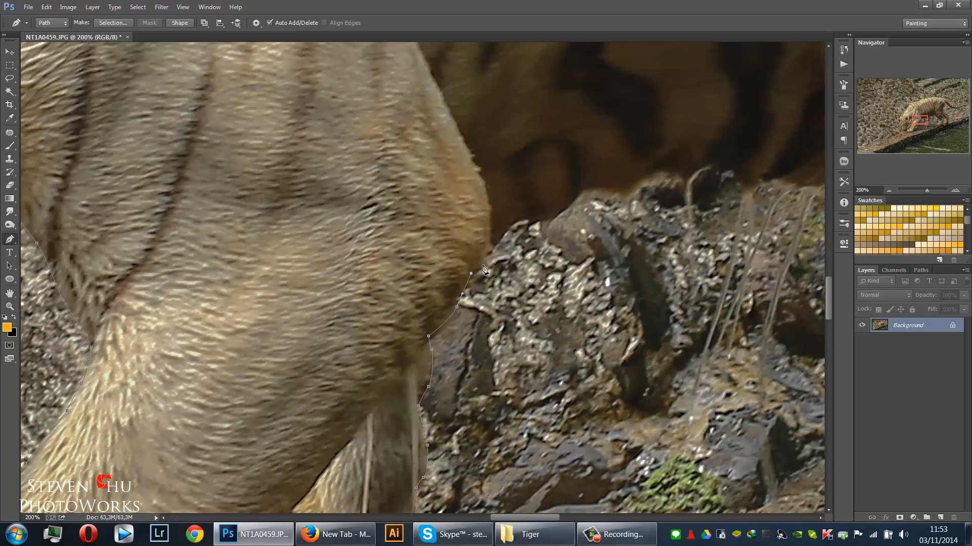
click(484, 265)
drag(497, 242, 501, 238)
drag(519, 220, 264, 337)
Trace the lower edge of the belly with curved anchor points towards the hind legs.
drag(270, 339, 319, 323)
drag(339, 321, 351, 321)
drag(381, 315, 408, 329)
drag(432, 326, 444, 327)
drag(467, 331, 481, 335)
drag(541, 293, 547, 289)
drag(590, 249, 660, 242)
Undo the last two anchor points and retrace the rear belly edge up to the hind leg.
drag(703, 236, 503, 275)
drag(566, 238, 580, 224)
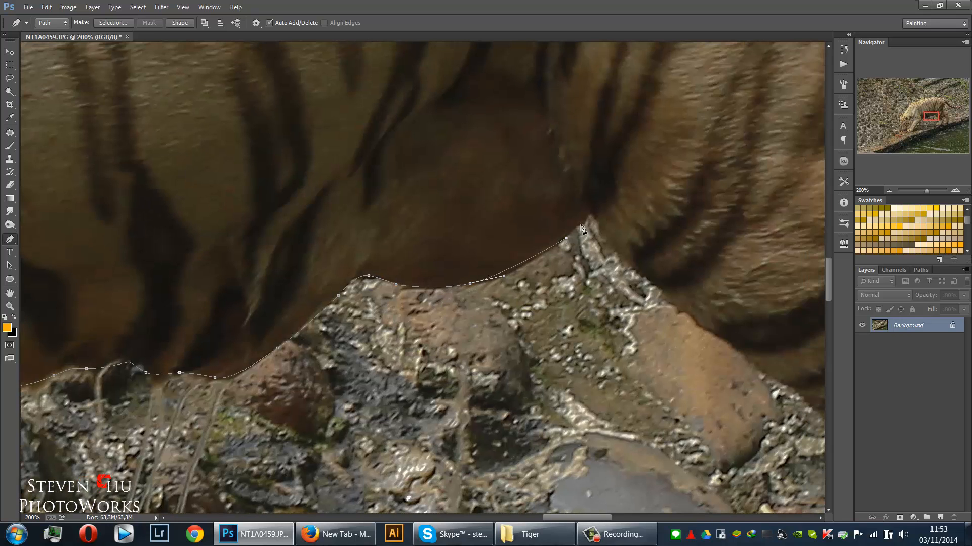
key(ctrl+alt+z)
key(ctrl+alt+z)
drag(476, 283, 548, 251)
click(591, 216)
drag(585, 222, 516, 210)
Trace the front edge of the forward hind leg from the thigh down past the bend.
drag(531, 221, 540, 228)
drag(596, 276, 442, 209)
drag(478, 251, 388, 161)
drag(384, 138, 393, 142)
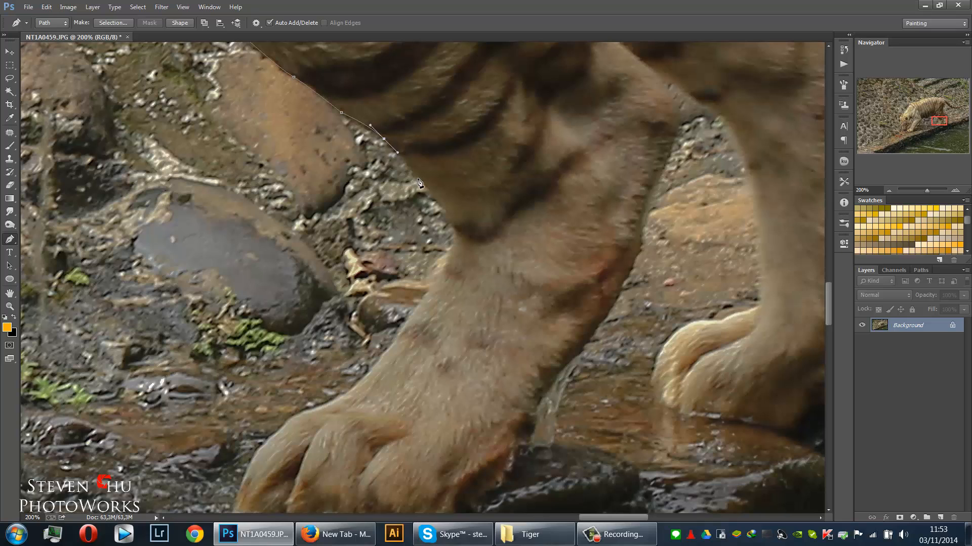
drag(417, 179, 424, 187)
drag(442, 208, 451, 231)
drag(450, 244, 444, 254)
drag(425, 296, 497, 184)
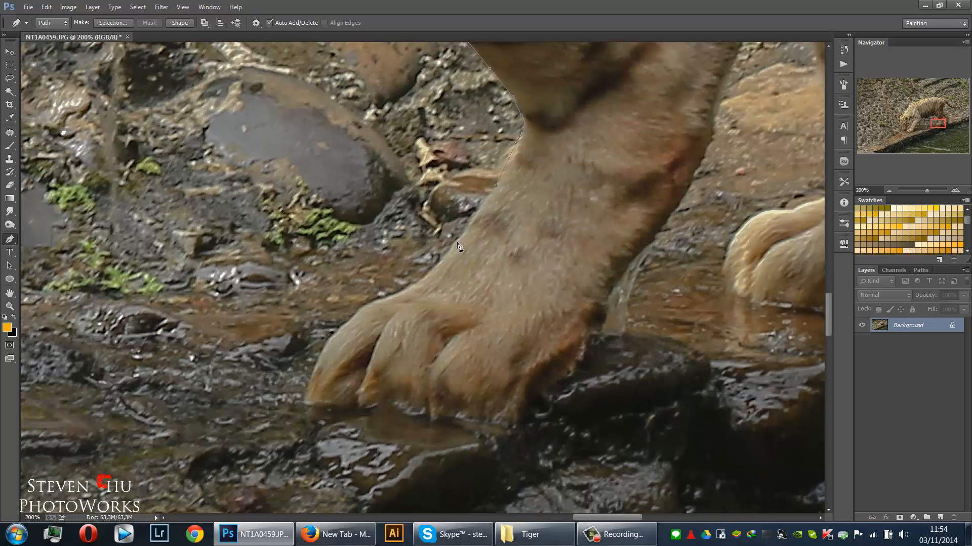
Continue the path along the lower front edge of the forward hind leg to the top of its paw.
click(426, 277)
click(396, 295)
drag(329, 325, 383, 295)
drag(414, 279, 405, 286)
click(396, 296)
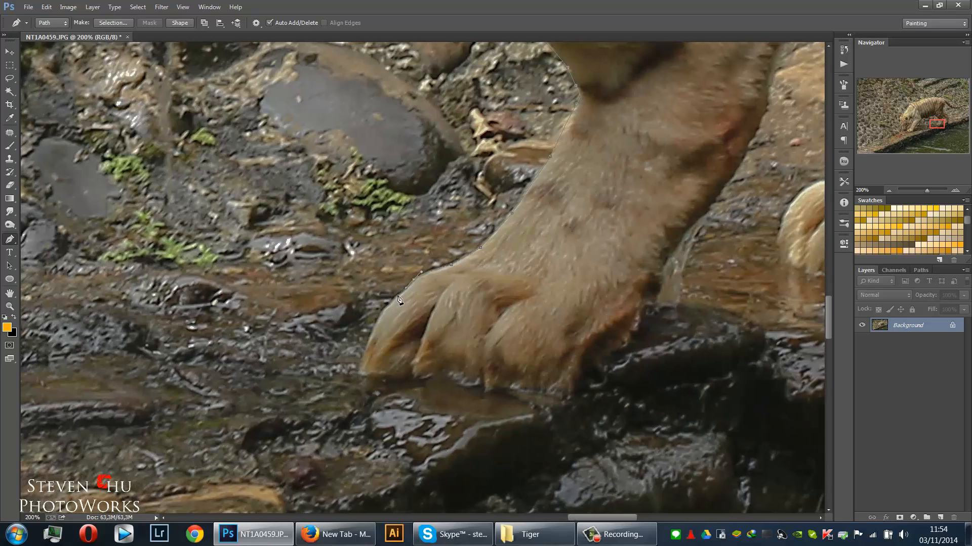
Trace around the toes and underside of the forward hind paw up to its heel with curved anchor points.
click(384, 309)
click(362, 371)
drag(381, 373, 424, 373)
drag(443, 371, 493, 387)
drag(513, 379, 520, 381)
drag(560, 393, 567, 394)
drag(608, 353, 612, 347)
drag(640, 310, 436, 446)
Trace the rear edge of the forward hind leg over the hock to the crease where both hind legs meet.
click(443, 406)
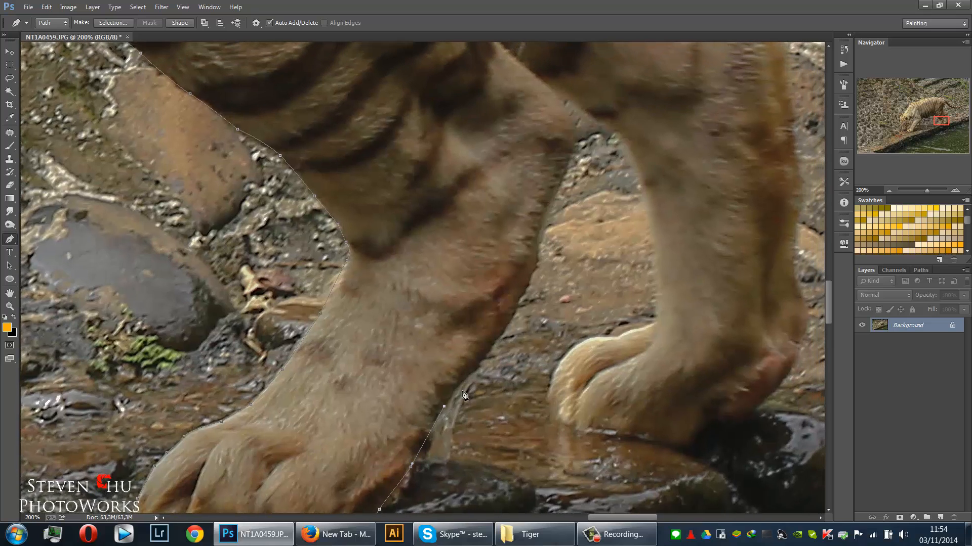
drag(471, 370, 476, 366)
drag(535, 307, 483, 356)
click(466, 389)
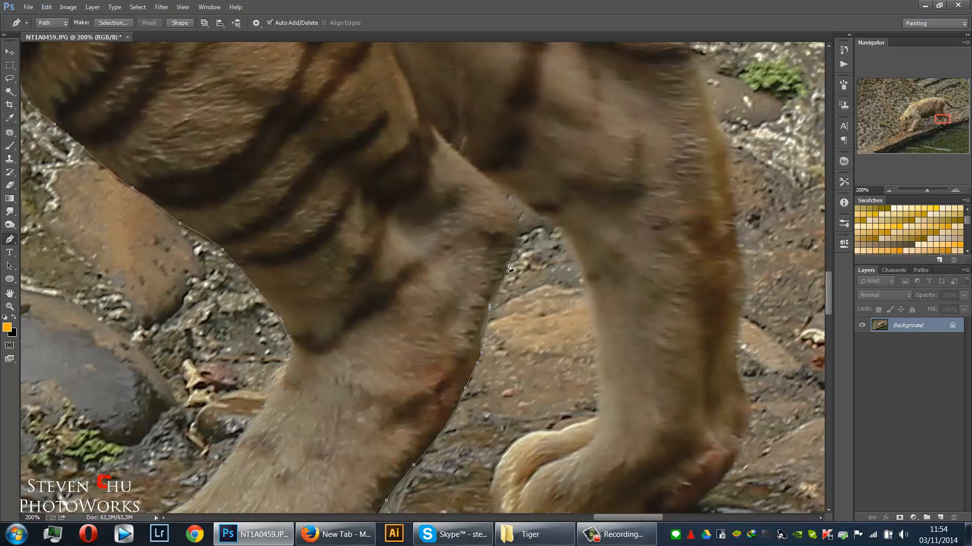
drag(523, 213, 448, 376)
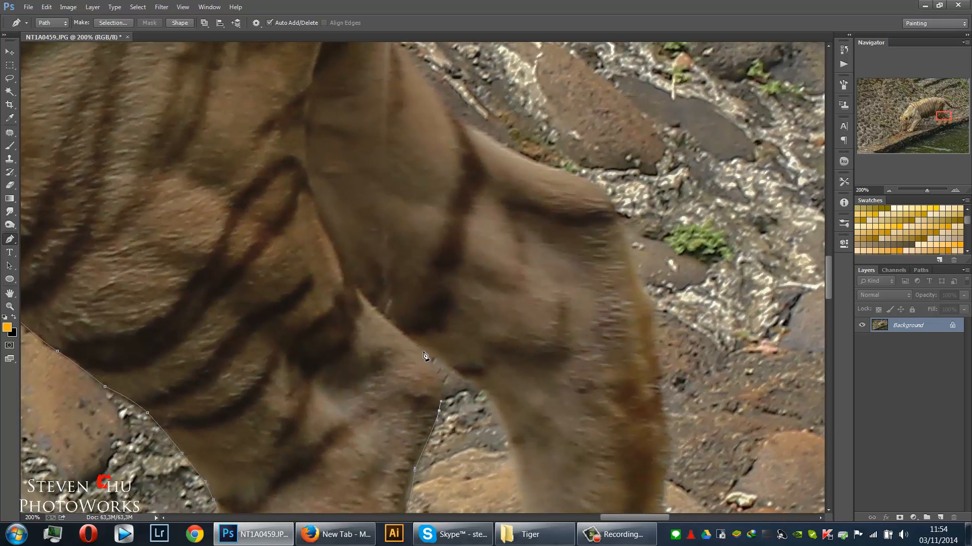
click(405, 334)
click(372, 306)
Trace the rear edge of the near thigh upward where it overlaps the far hind leg.
key(ctrl+minus)
key(ctrl+minus)
key(ctrl+minus)
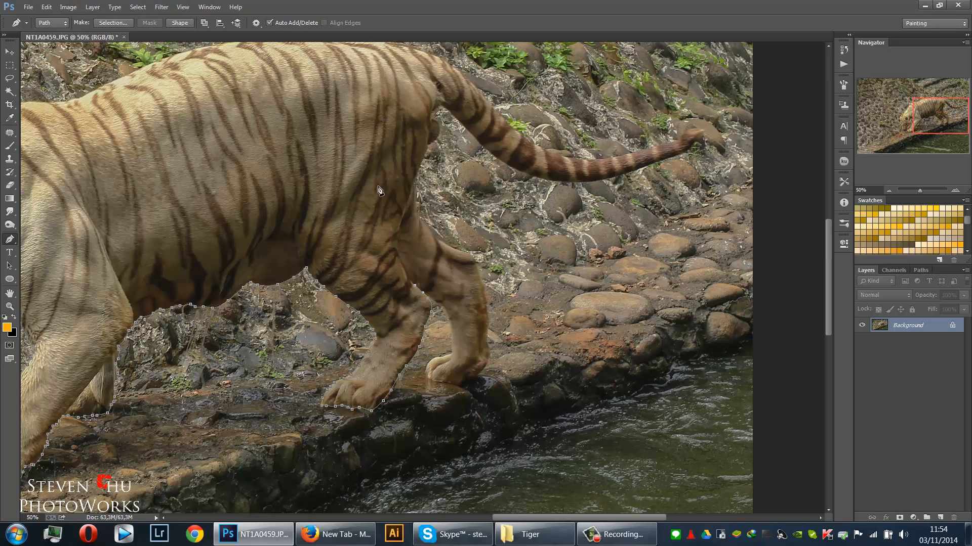
key(ctrl+plus)
key(ctrl+plus)
key(ctrl+plus)
key(ctrl+plus)
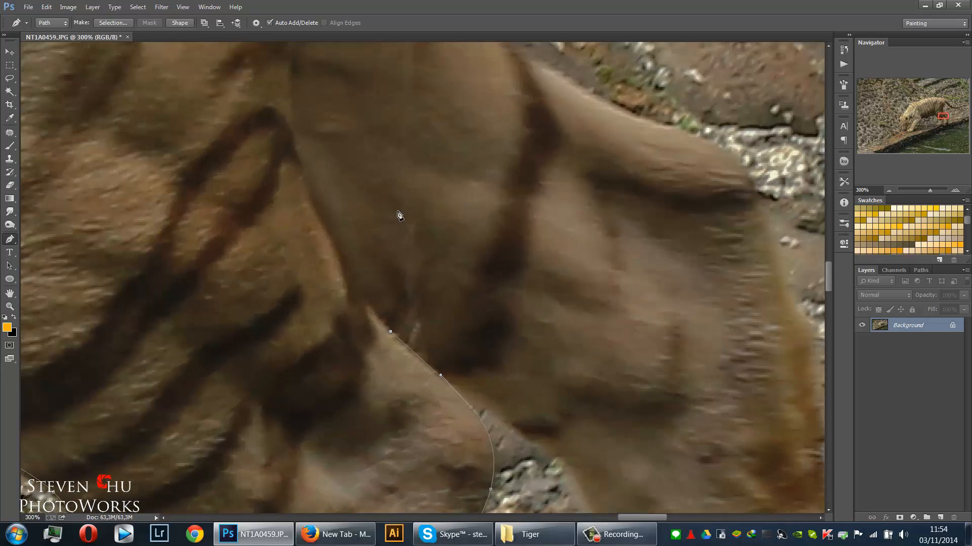
drag(336, 239, 312, 196)
drag(264, 237, 273, 331)
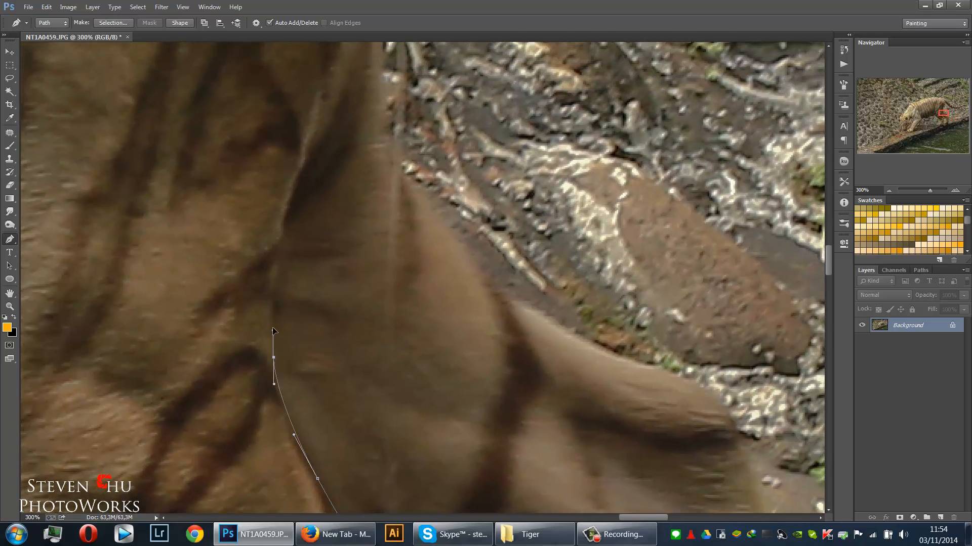
drag(289, 238, 316, 250)
drag(372, 204, 358, 360)
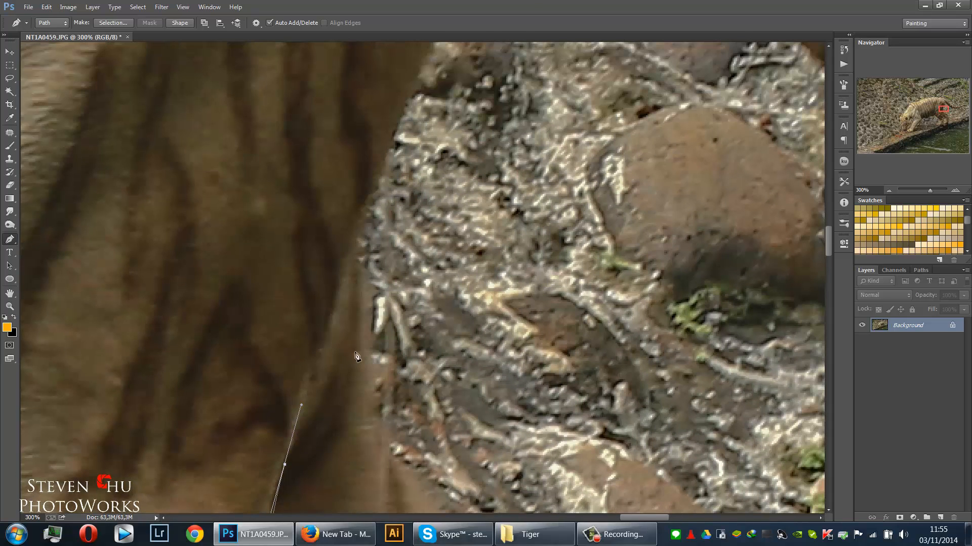
Continue the path up the back of the thigh against the stones to the bulge below the tail, correcting a misplaced anchor.
click(329, 316)
drag(373, 198, 350, 300)
click(347, 318)
key(ctrl+z)
drag(396, 249, 360, 414)
drag(367, 330, 371, 320)
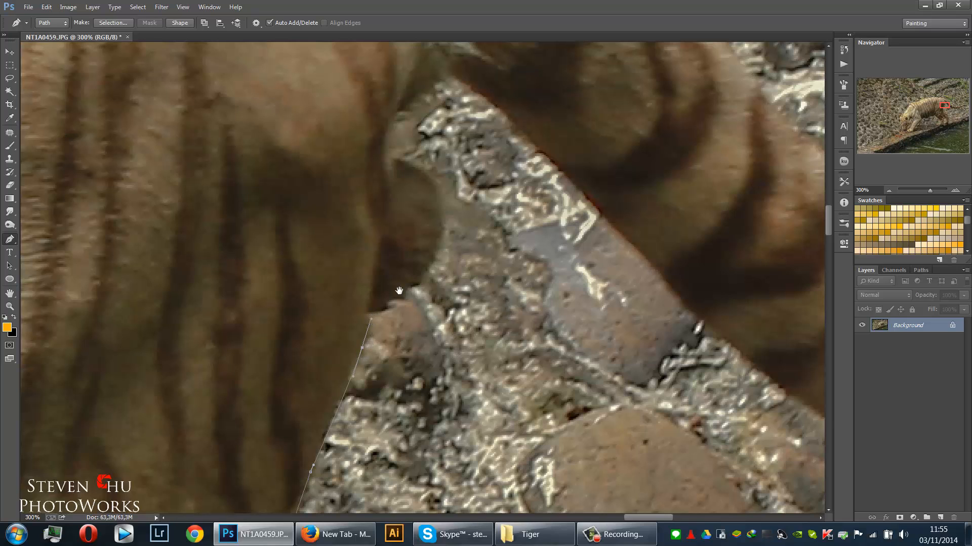
drag(393, 257, 384, 327)
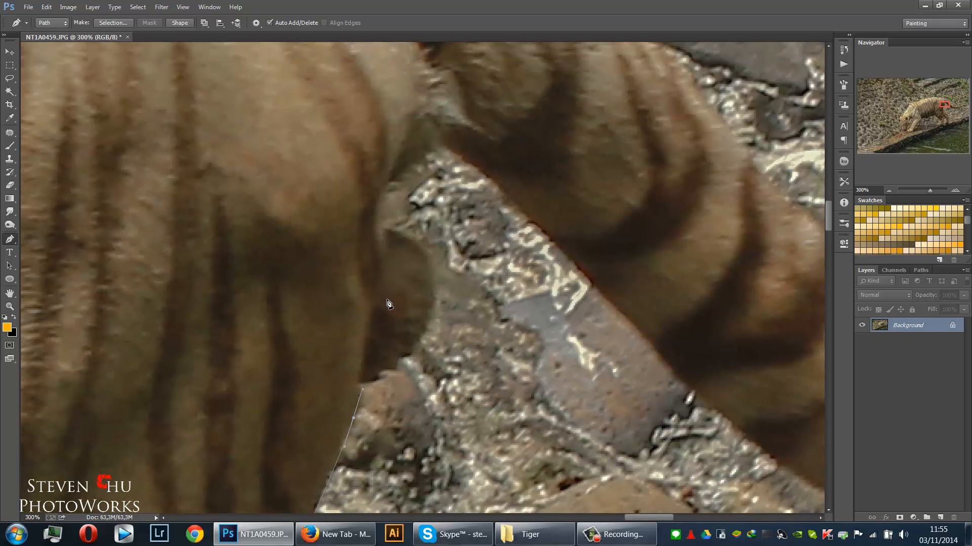
key(ctrl+minus)
drag(410, 337, 416, 331)
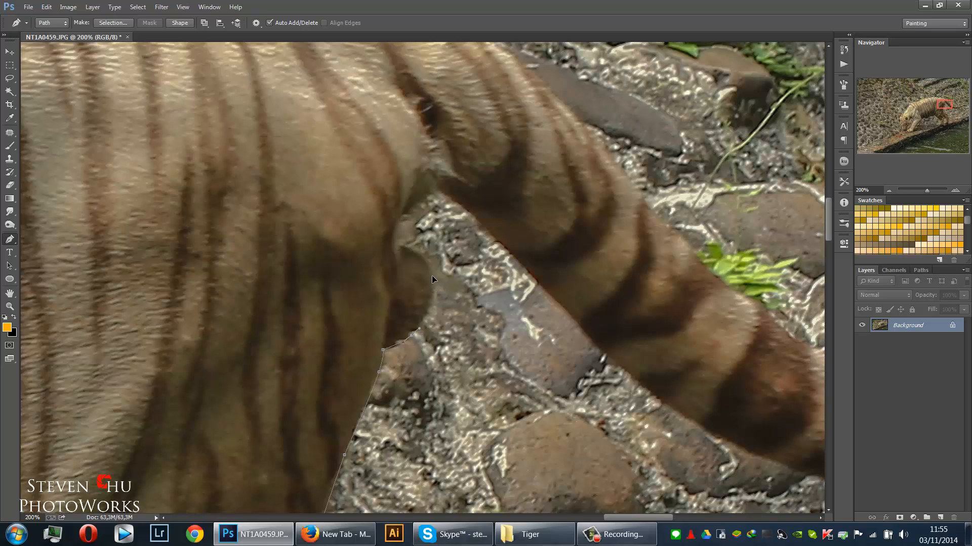
key(ctrl+alt+z)
key(ctrl+alt+z)
Trace straight up the rump past the bulge and around the notch to the underside of the tail base.
drag(400, 260, 401, 244)
click(398, 213)
drag(433, 192, 441, 193)
click(457, 202)
Trace the underside of the tail from its base to the lowest part of its curve.
drag(477, 274, 225, 228)
click(301, 251)
click(348, 299)
drag(453, 339, 318, 205)
drag(301, 238, 329, 251)
click(381, 277)
drag(526, 307, 260, 273)
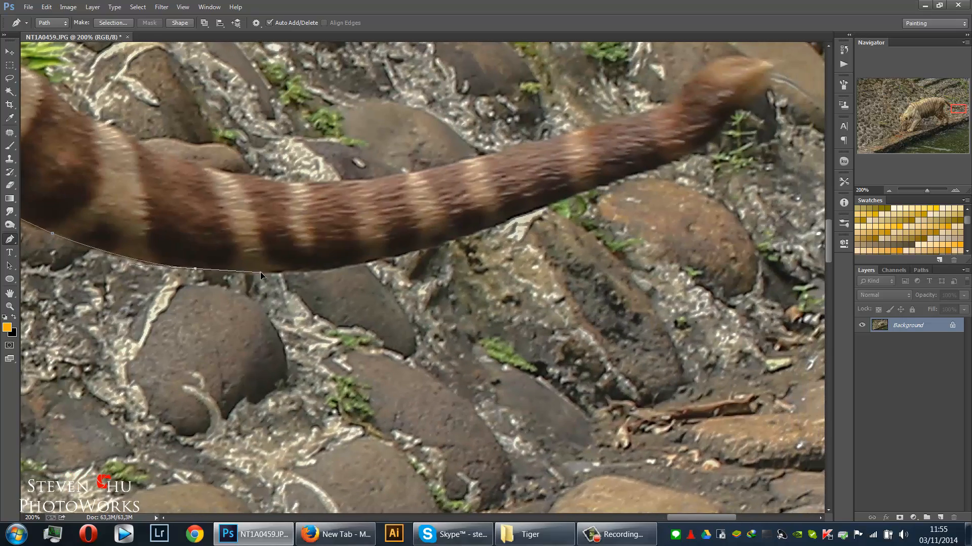
Continue the path along the underside of the tail from its lowest part towards the tip.
drag(400, 233, 482, 247)
drag(408, 283, 435, 279)
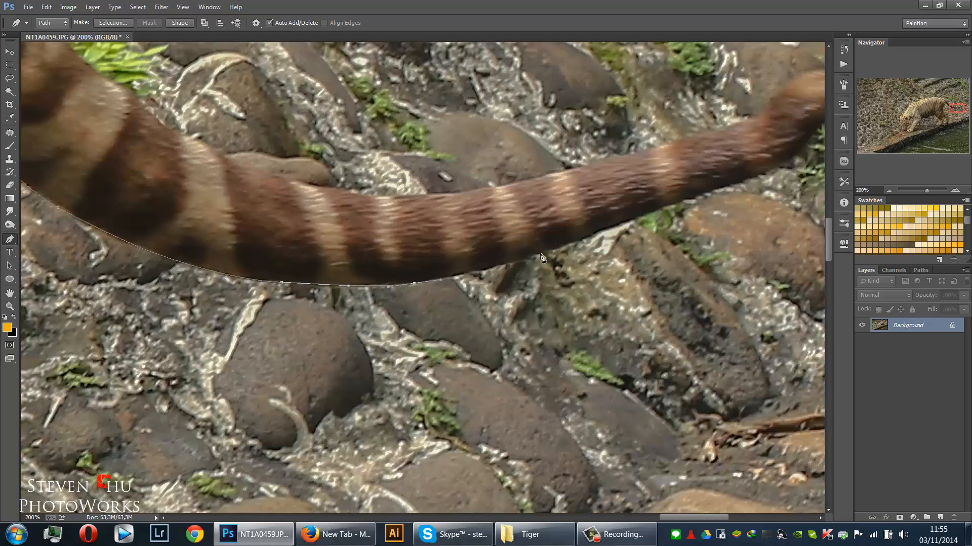
click(535, 254)
drag(675, 213, 439, 284)
click(418, 279)
click(498, 252)
click(540, 236)
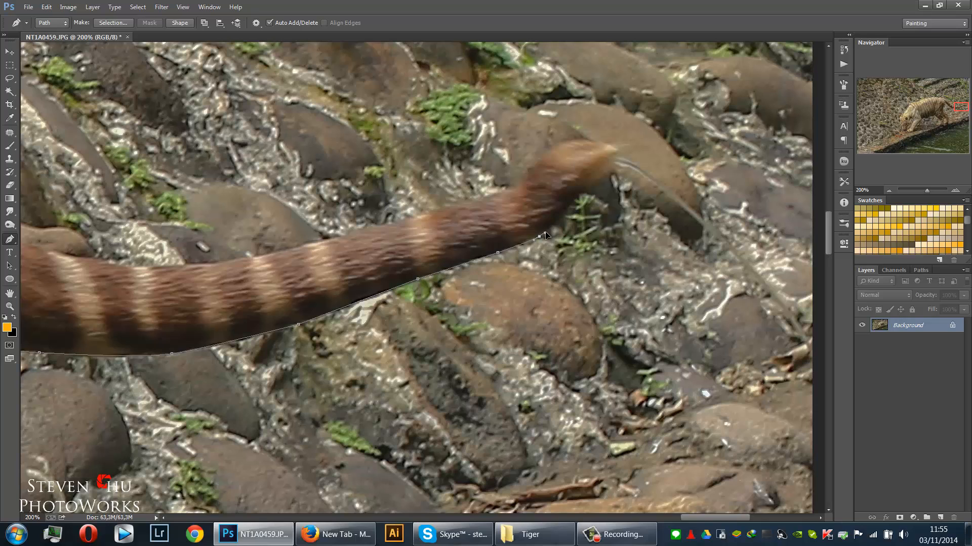
Trace around the tip of the tail and onto its upper edge.
drag(566, 209, 569, 201)
click(600, 178)
drag(555, 143, 554, 145)
drag(532, 163, 508, 190)
Trace the upper edge of the tail from near the tip back to the rump.
drag(304, 257, 497, 229)
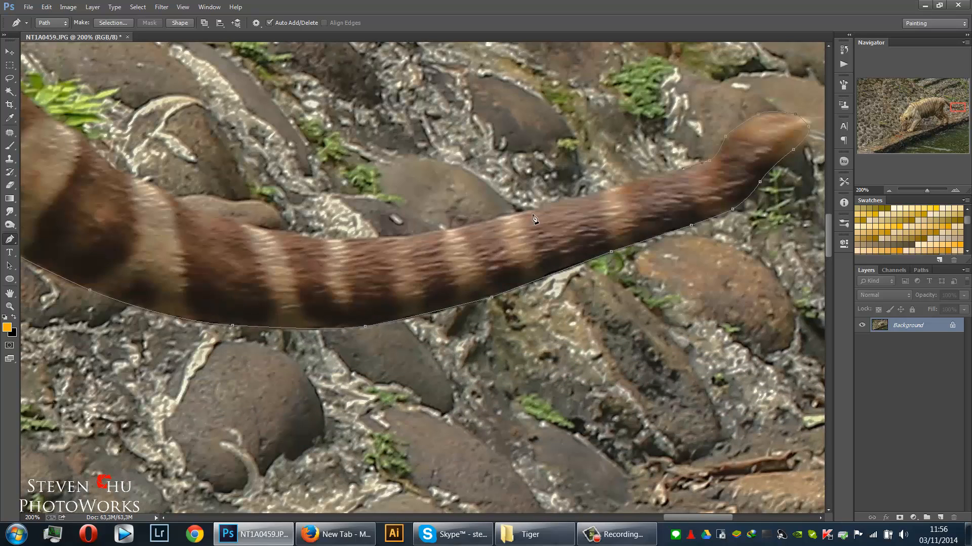
drag(337, 242, 276, 234)
drag(353, 238, 273, 233)
drag(343, 241, 599, 280)
scroll(495, 247, up, 5)
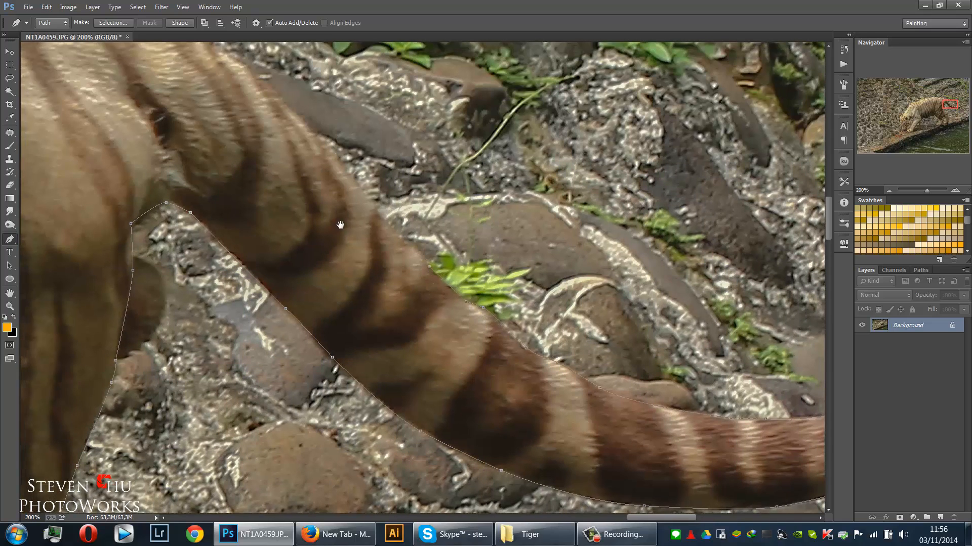
drag(340, 225, 444, 315)
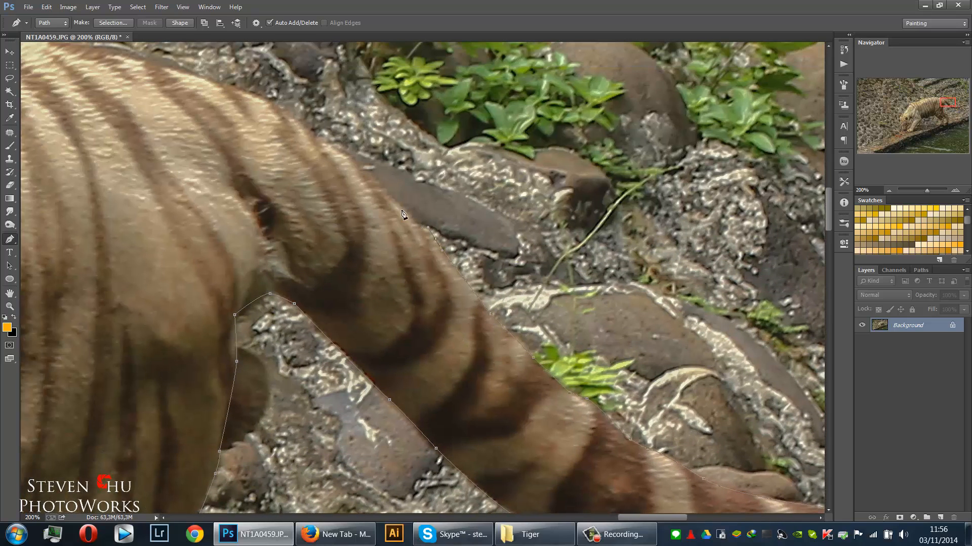
drag(404, 215, 504, 258)
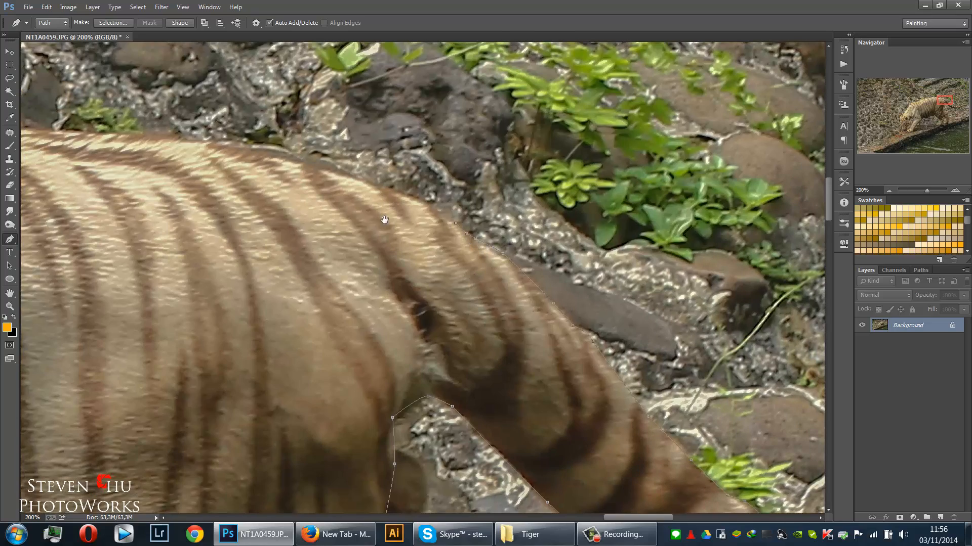
Trace the top of the rump and the rear half of the back, ending on a corner anchor point.
drag(384, 219, 522, 296)
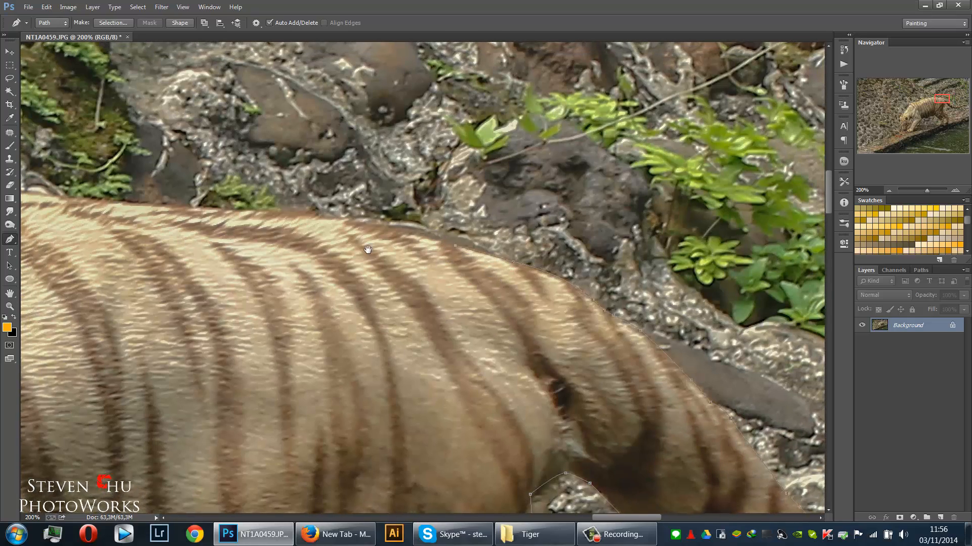
drag(367, 250, 518, 290)
drag(452, 281, 516, 268)
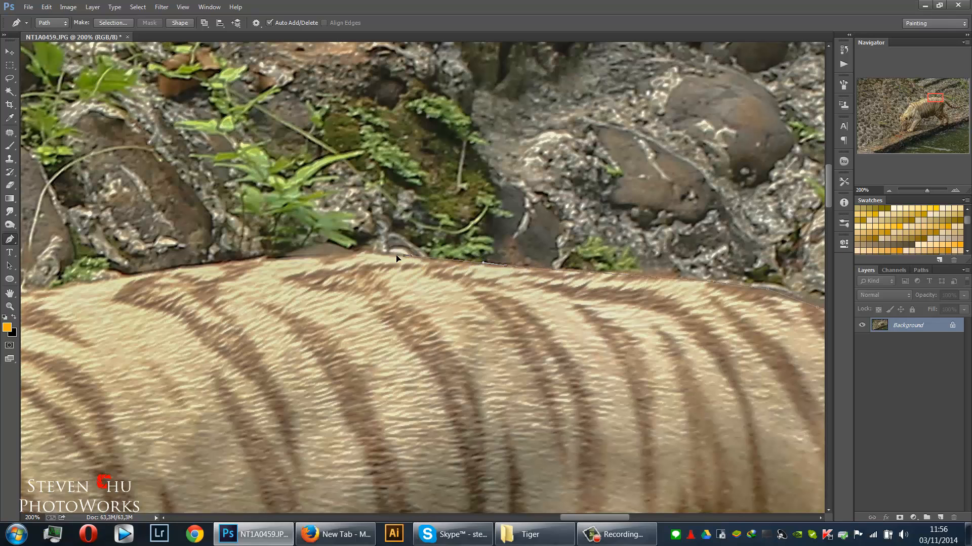
drag(273, 261, 423, 241)
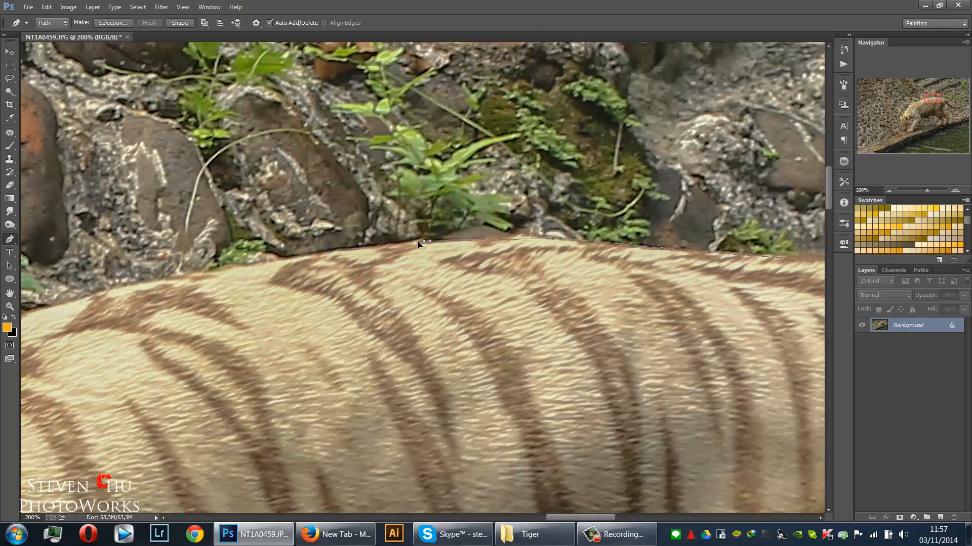
key(alt)
alt+click(425, 242)
Continue the path along the front half of the back down the slope towards the shoulders.
key(super)
key(super)
drag(257, 265, 341, 259)
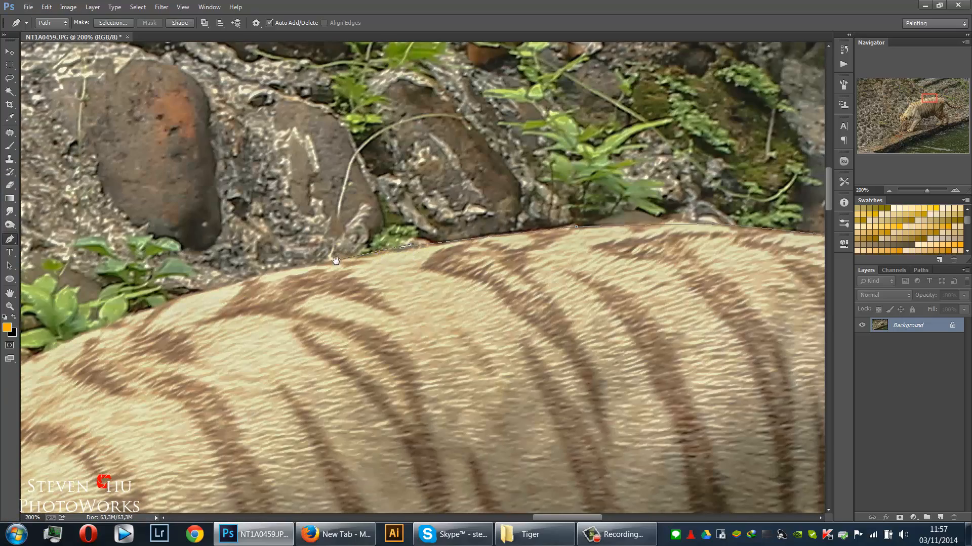
drag(204, 292, 426, 253)
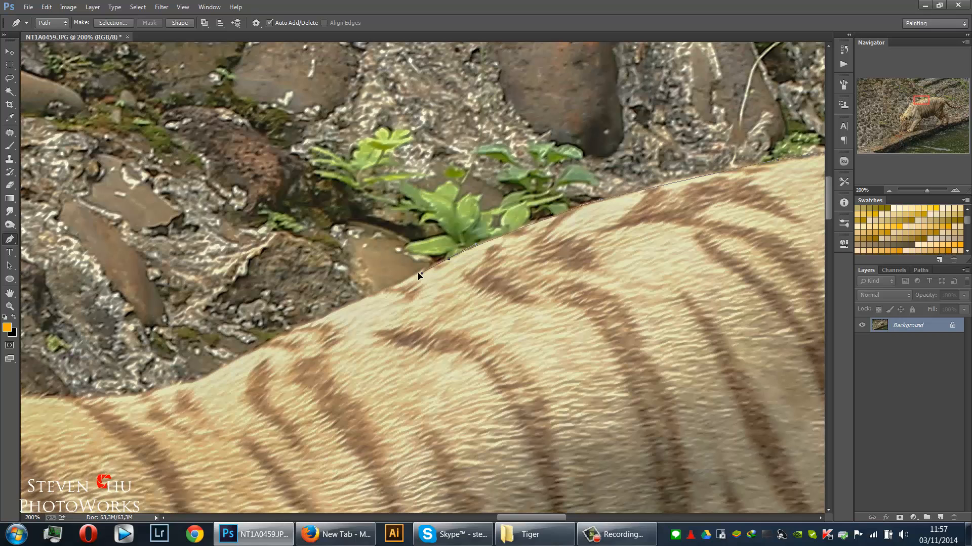
drag(354, 311, 524, 259)
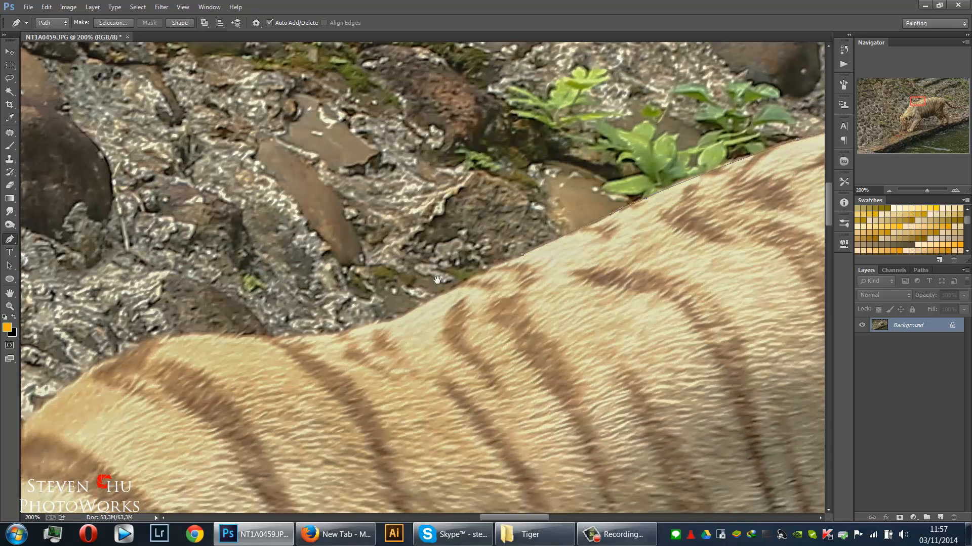
Trace over the shoulder hump and down the neck, closing the path at its starting anchor point.
click(419, 308)
click(388, 322)
drag(337, 342, 506, 302)
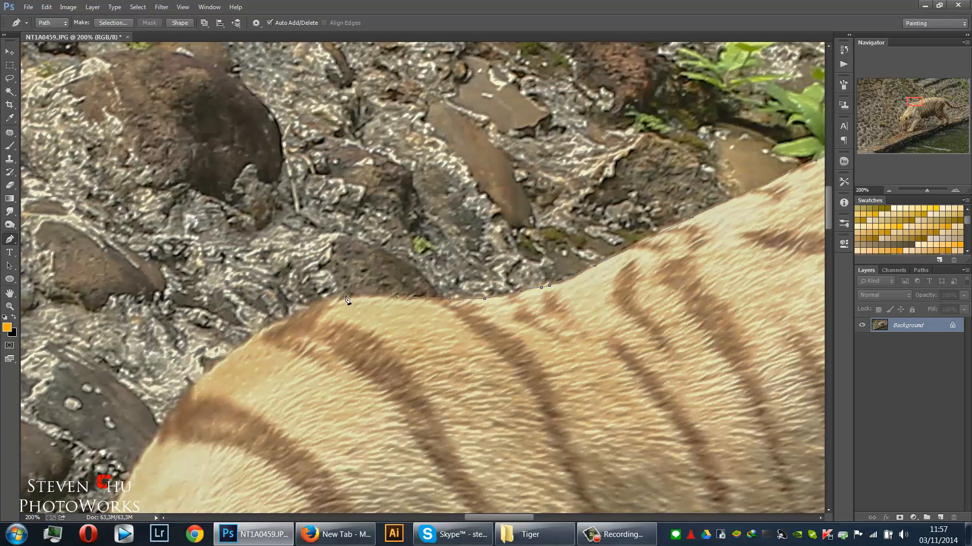
drag(224, 385, 507, 227)
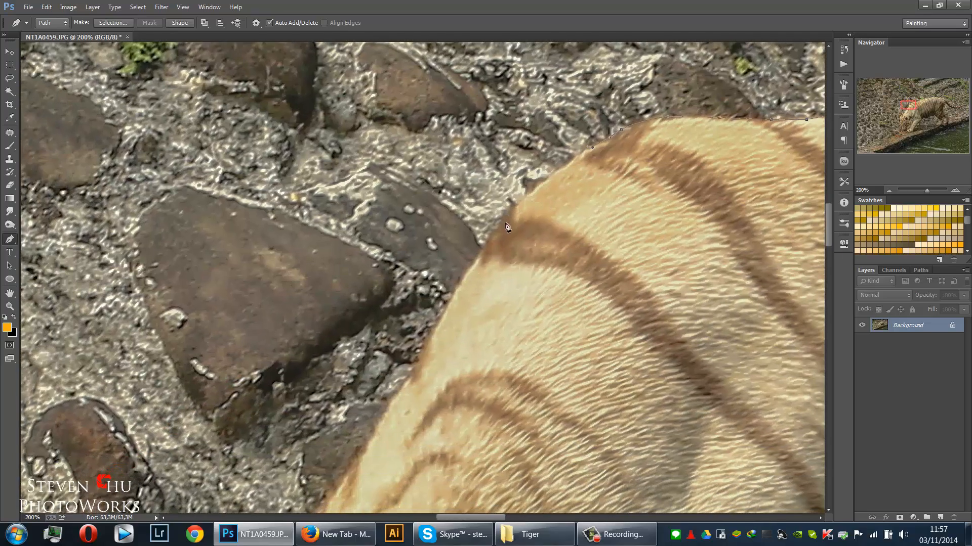
drag(410, 370, 495, 273)
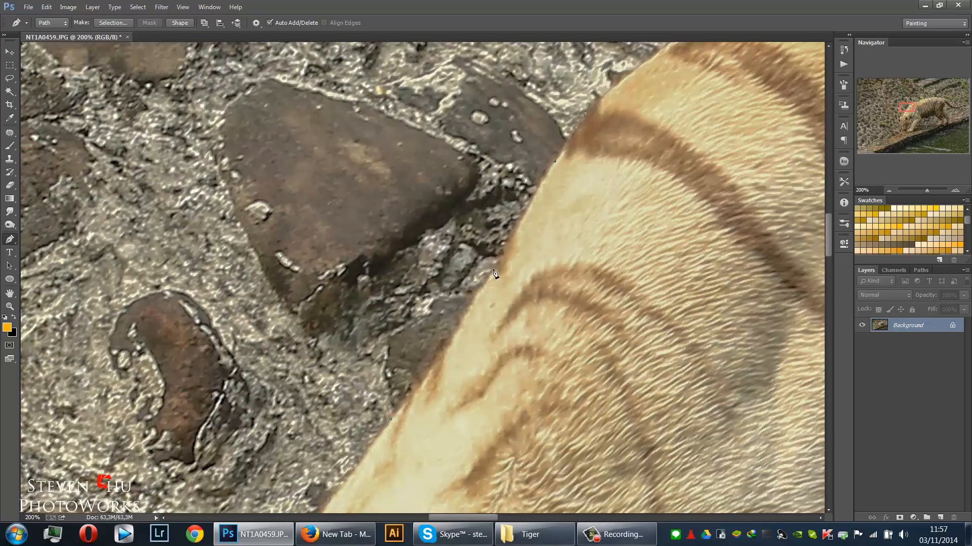
drag(440, 360, 506, 259)
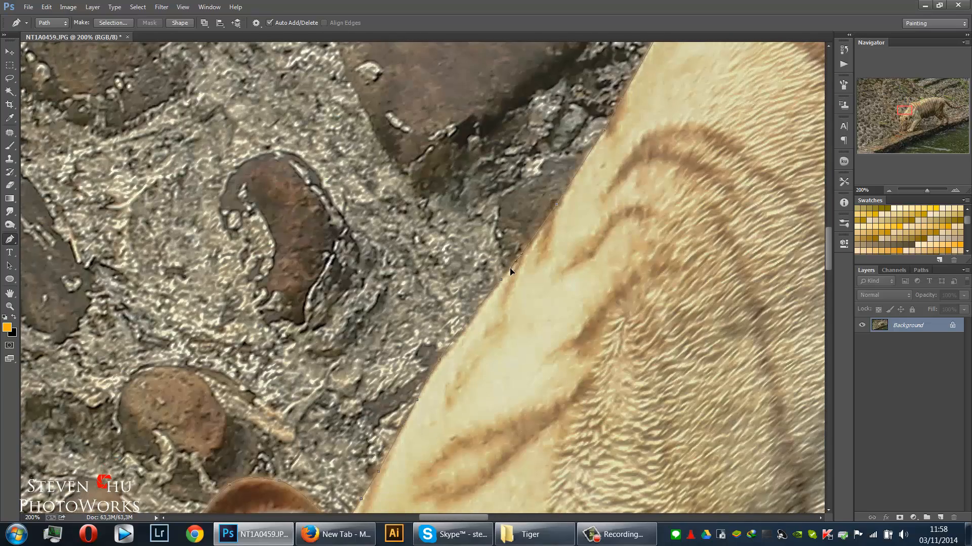
Save the tiger outline's work path under the name Tiger, deselect it and select it again.
key(ctrl+minus)
key(ctrl+minus)
key(ctrl+minus)
key(ctrl+minus)
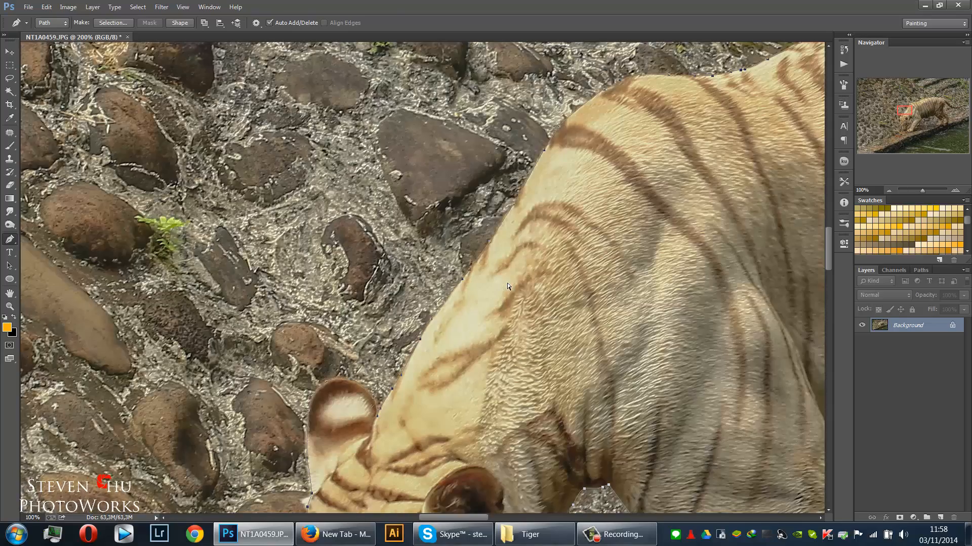
key(ctrl+minus)
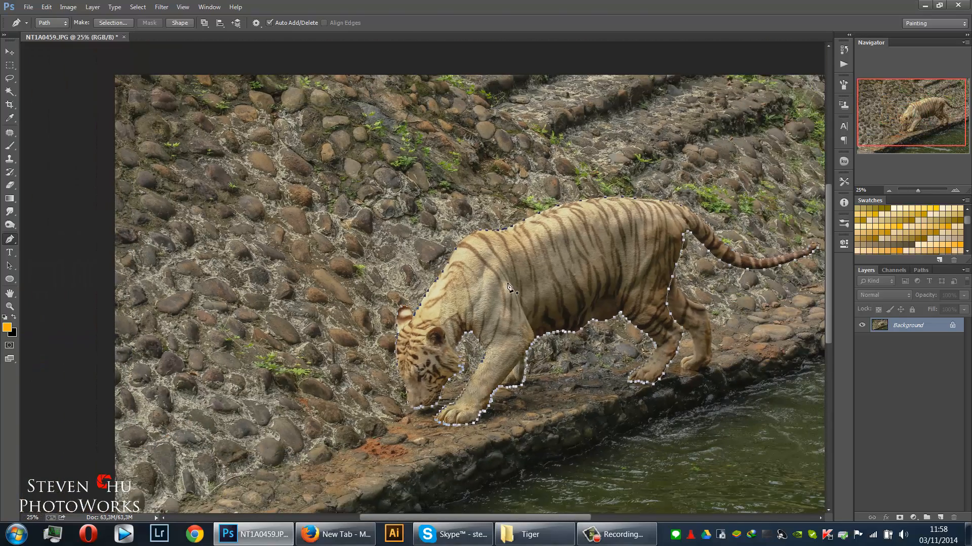
click(921, 270)
double_click(888, 282)
text(T)
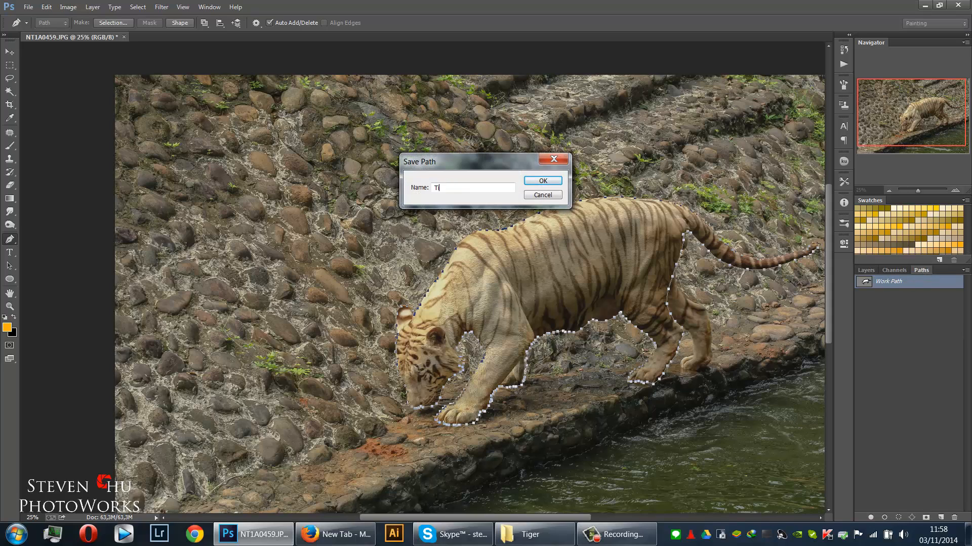
text(iger)
key(Return)
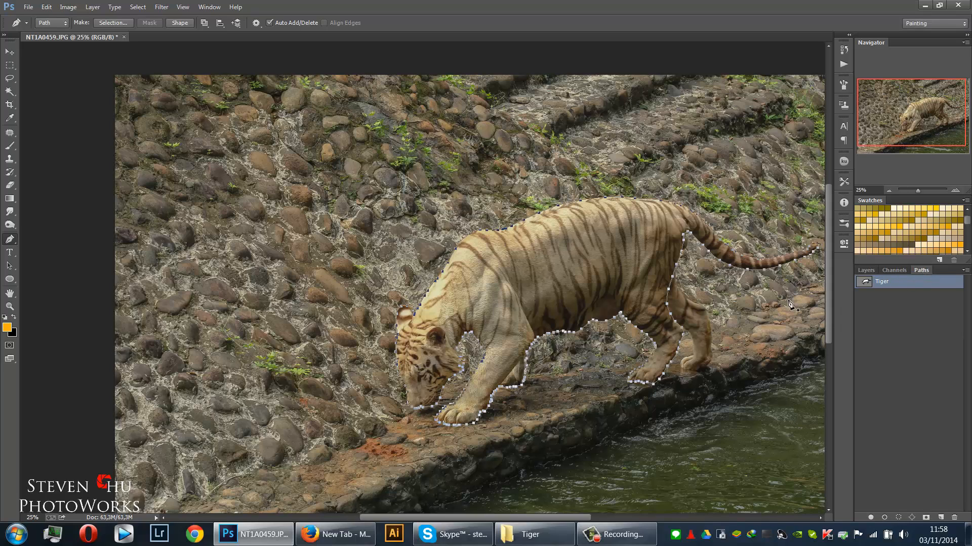
click(880, 314)
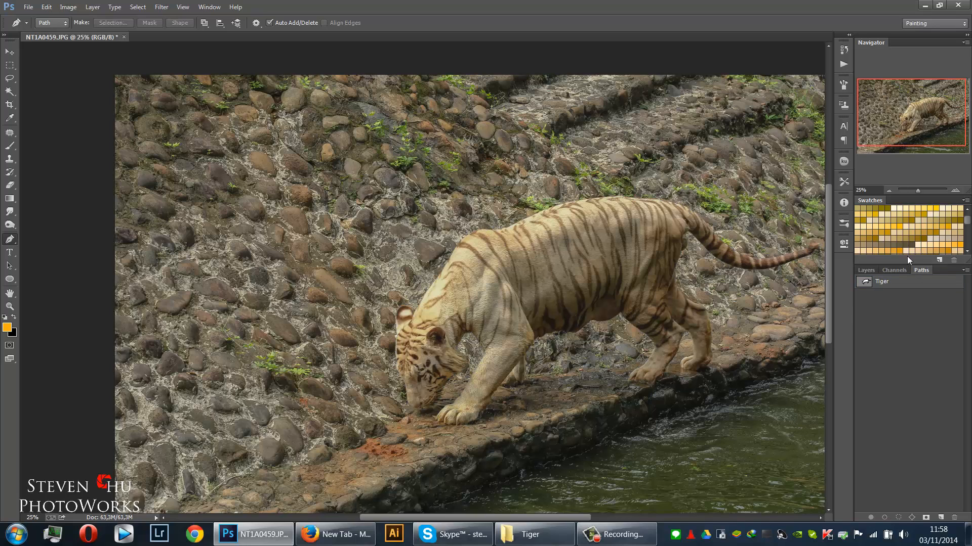
ctrl+click(866, 286)
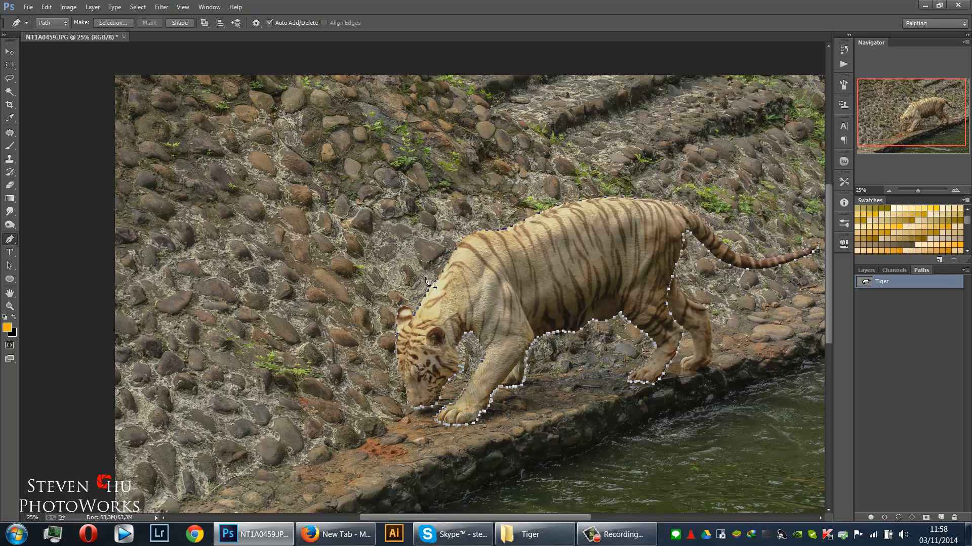
Create a new 2000 × 2000 pixel RGB document at 150 pixels/inch with a white background.
click(29, 7)
click(31, 23)
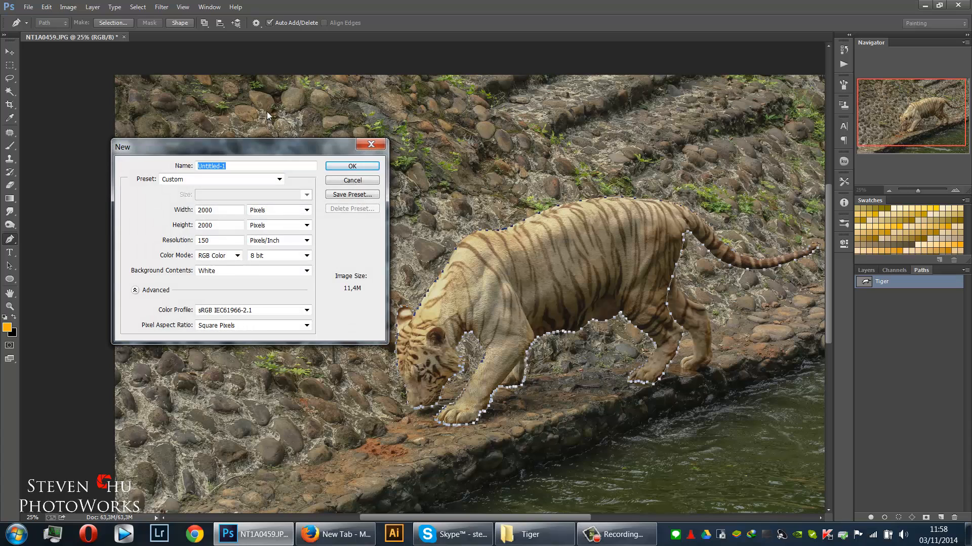
click(356, 165)
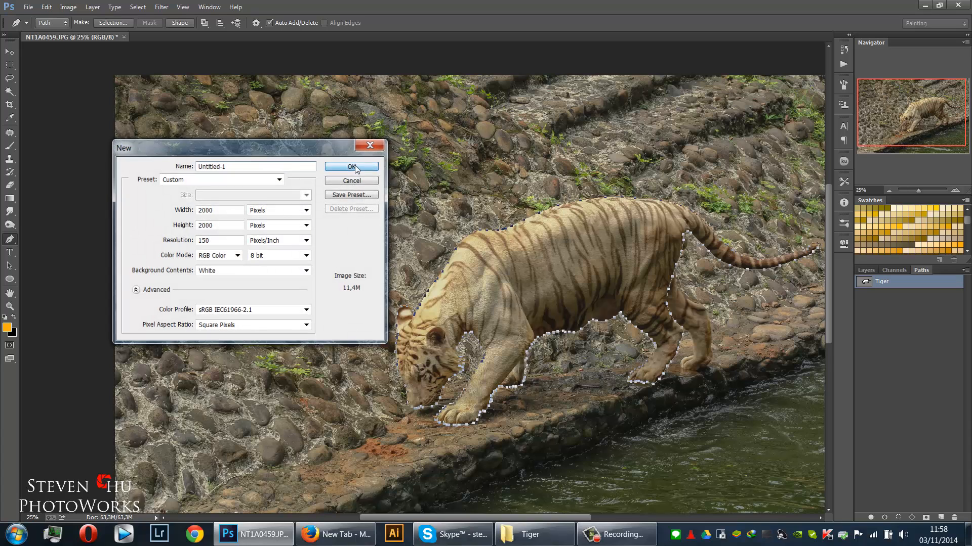
Undock the tiger photo NT1A0459.JPG into a floating window above the new document.
click(86, 40)
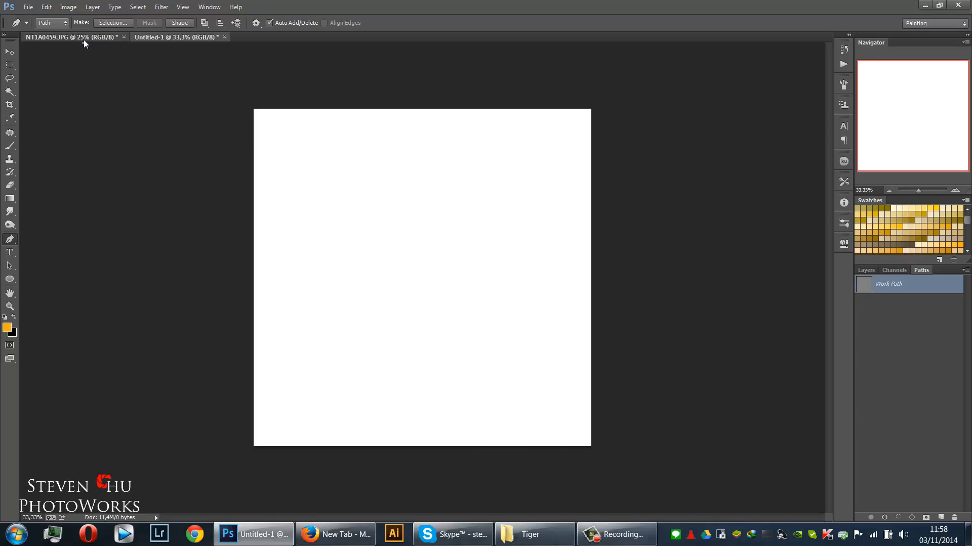
drag(93, 81, 93, 83)
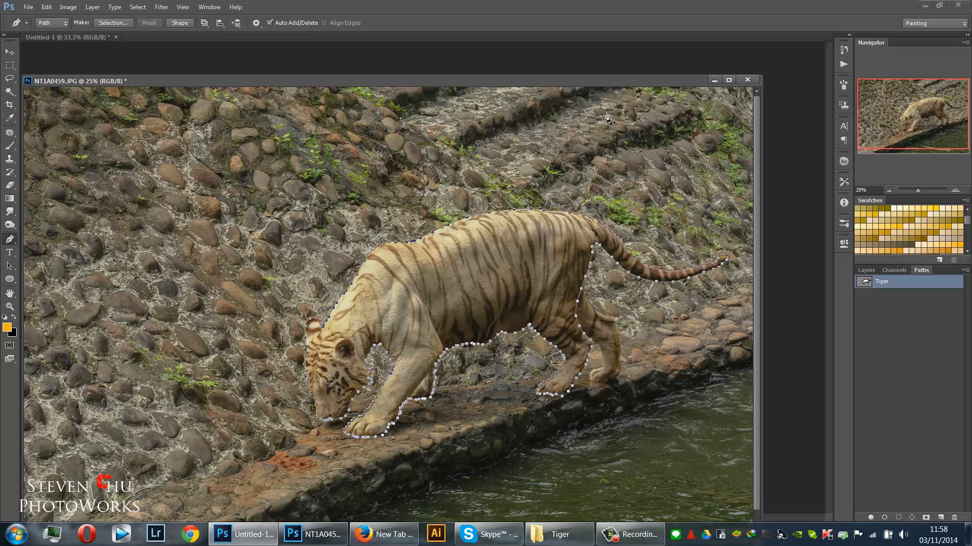
drag(616, 84, 628, 64)
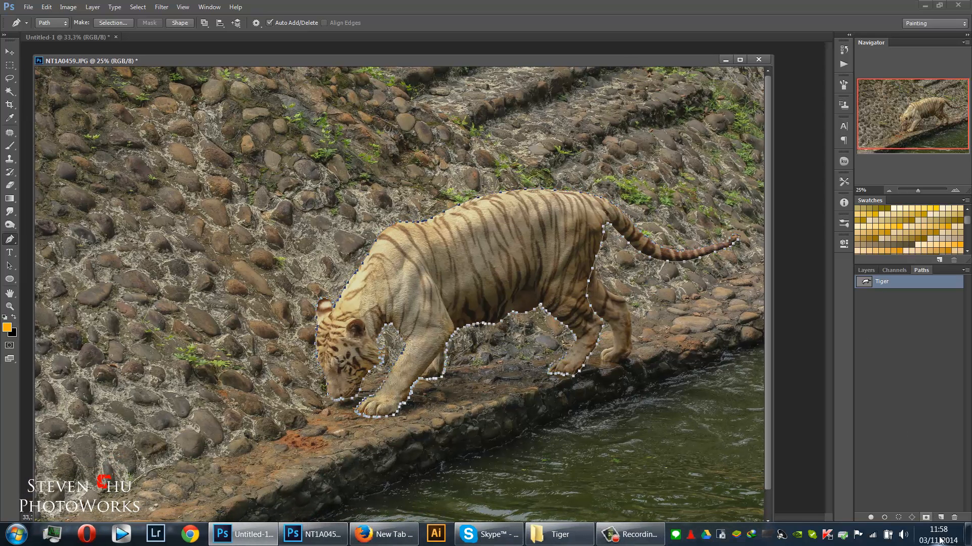
Load the Tiger path as a selection and feather it by 0,5 pixels.
click(898, 517)
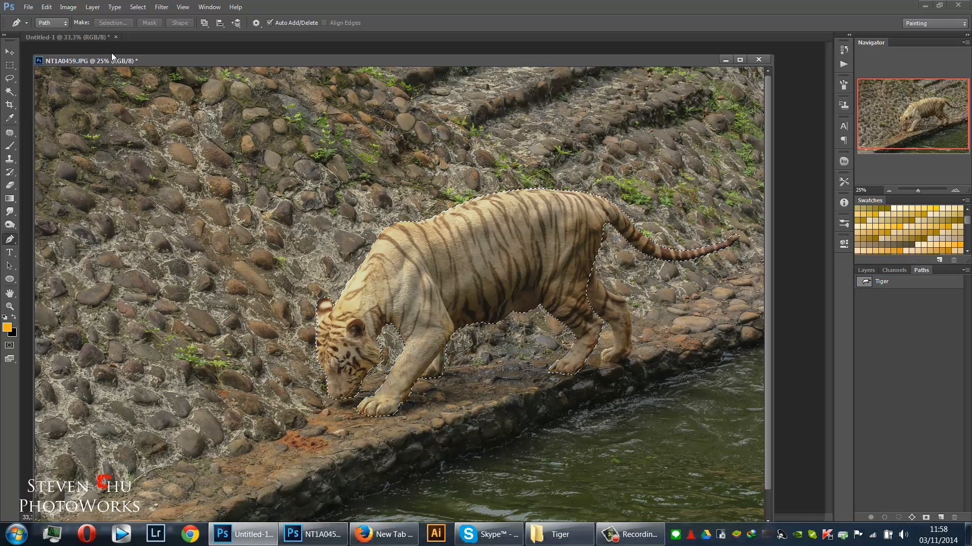
click(137, 7)
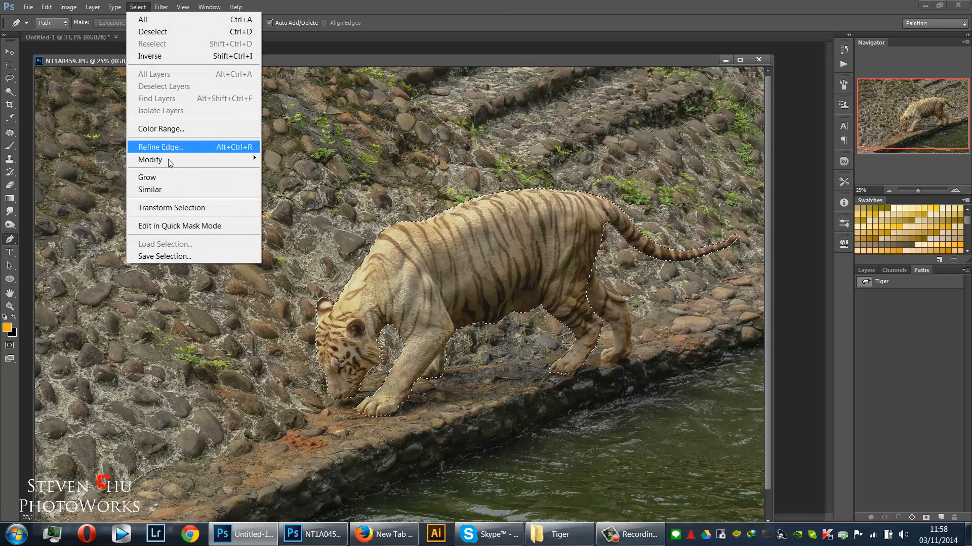
mouse_move(178, 165)
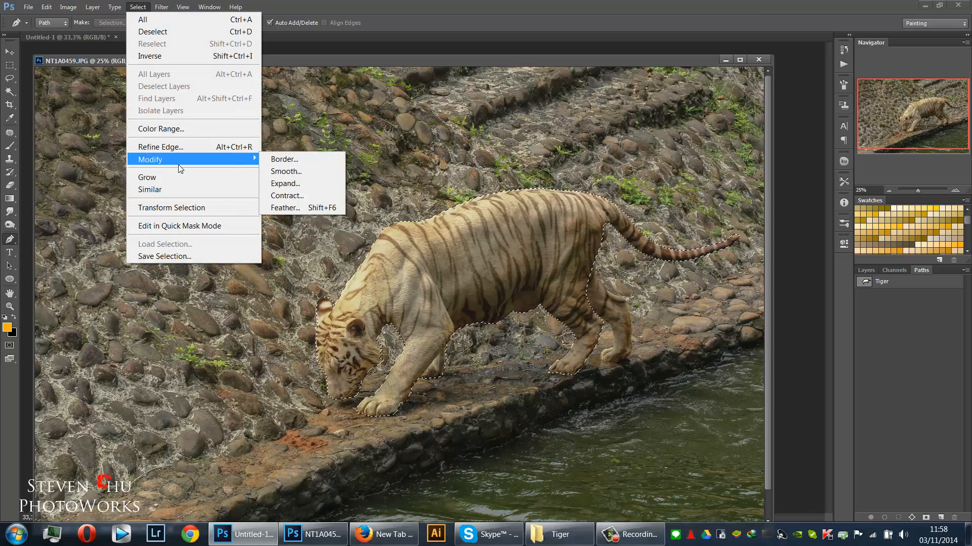
click(292, 207)
text(0)
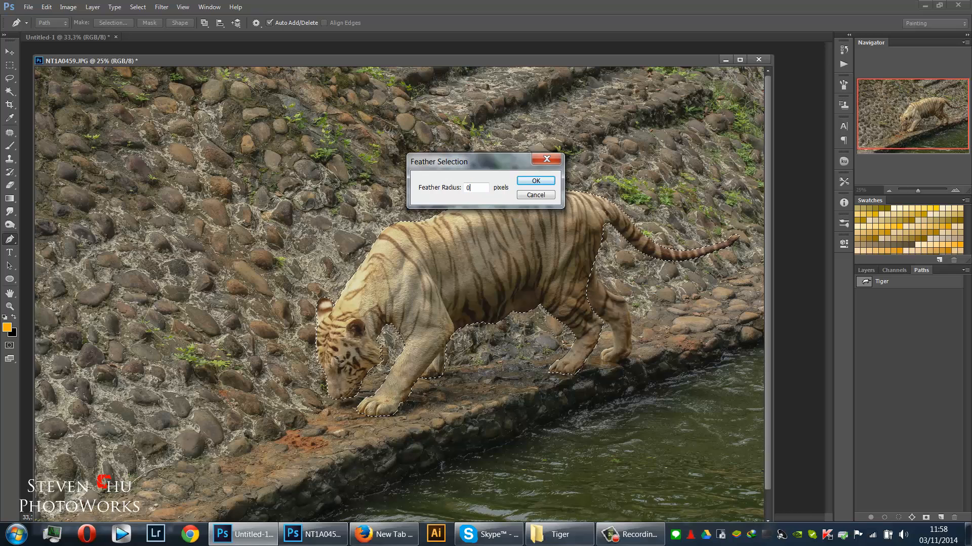
text(,5)
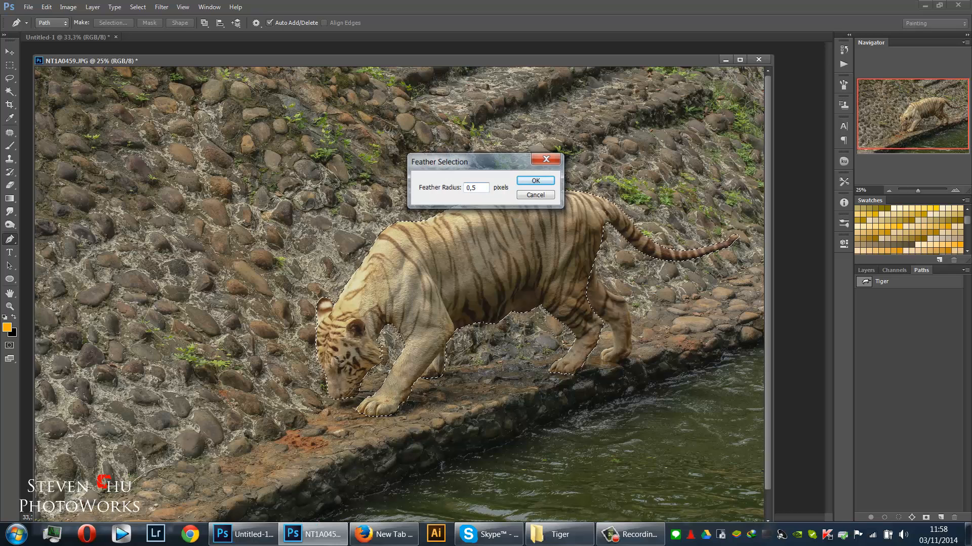
key(Return)
Copy the selected tiger into the blank document with the Move tool, shifting the photo window aside to expose the canvas.
drag(527, 57, 527, 112)
key(v)
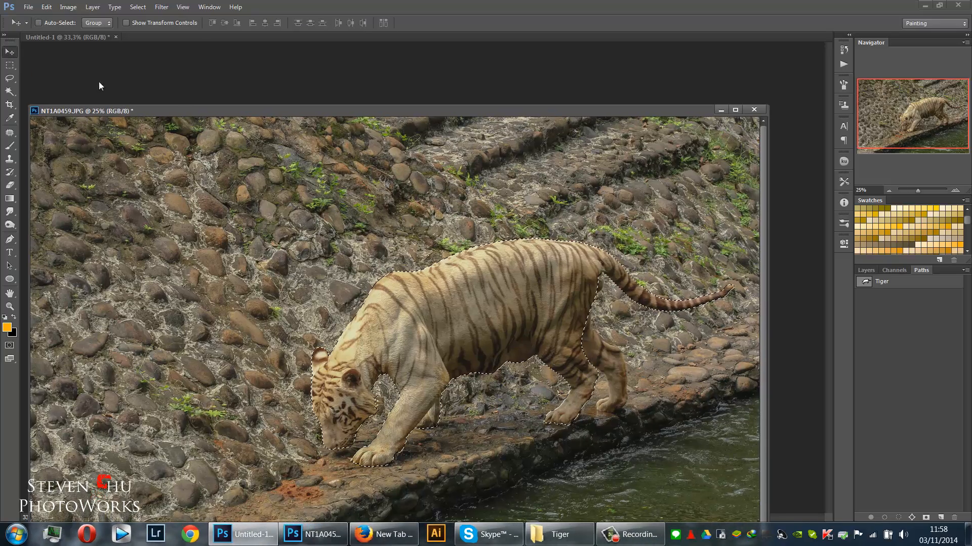
drag(349, 111, 686, 89)
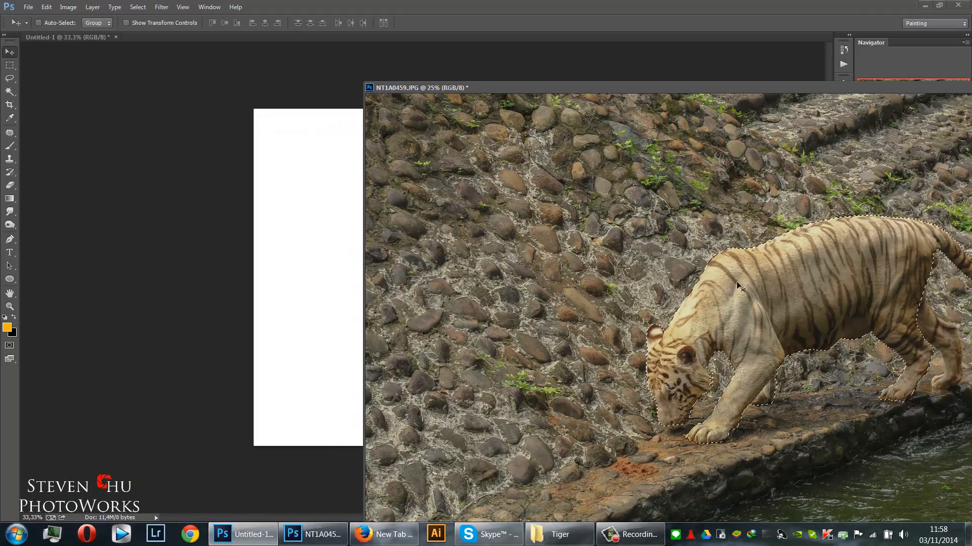
drag(704, 311, 341, 308)
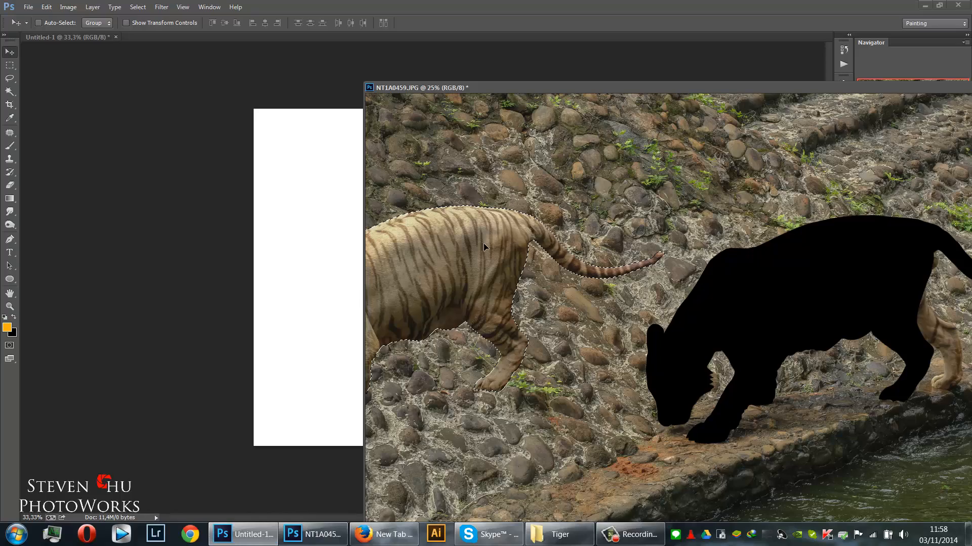
Dock the tiger photo's window back among the document tabs and switch to the new document.
drag(715, 92, 382, 86)
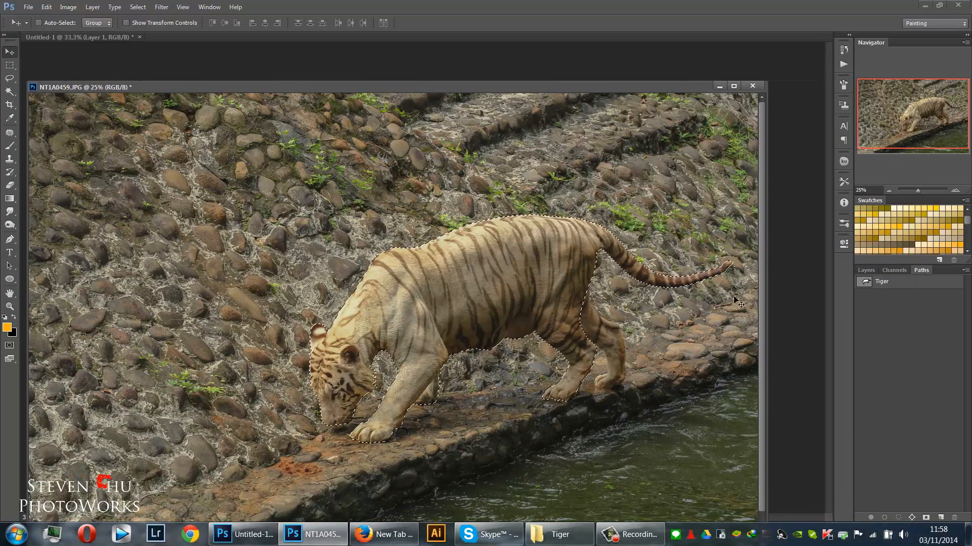
drag(576, 87, 627, 33)
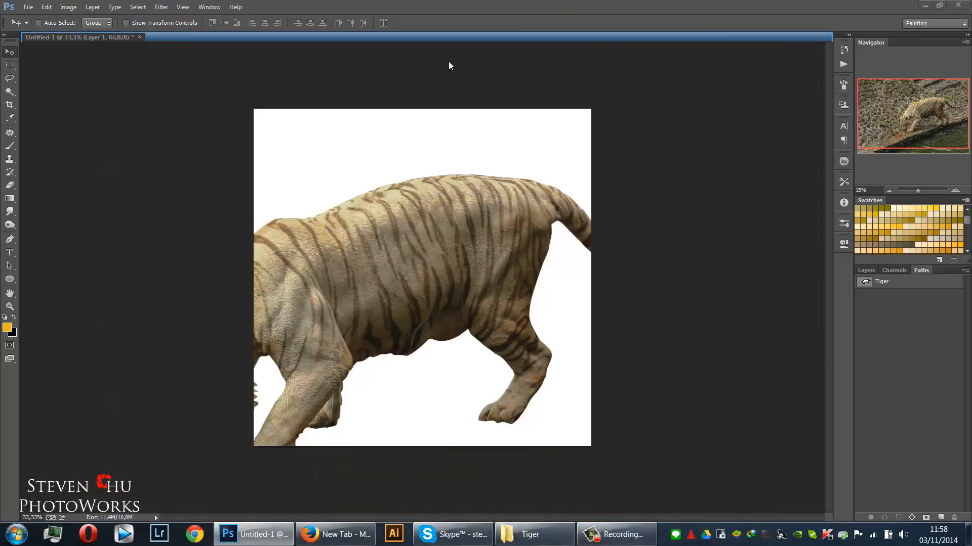
click(54, 37)
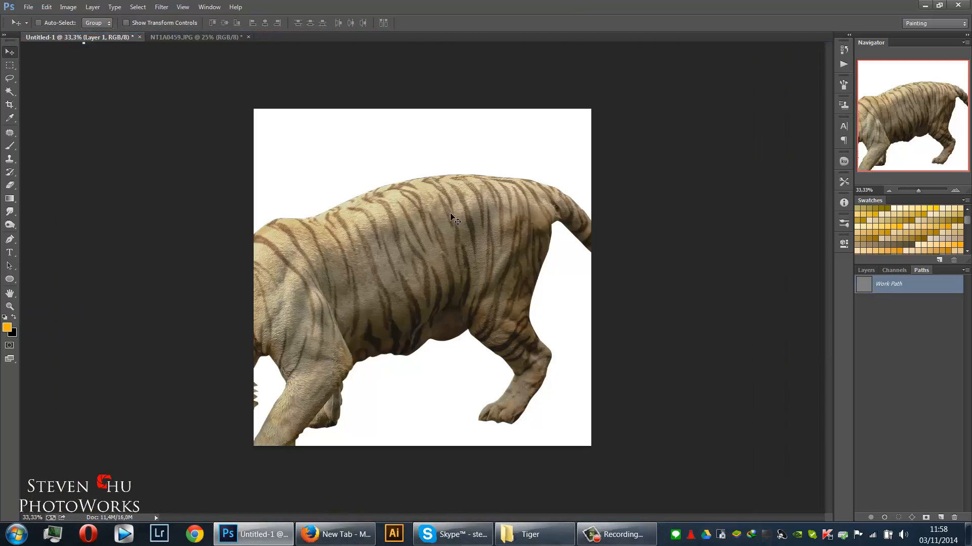
Shift the tiger on the canvas to bring its head into view and convert Layer 1 to a smart object.
click(866, 270)
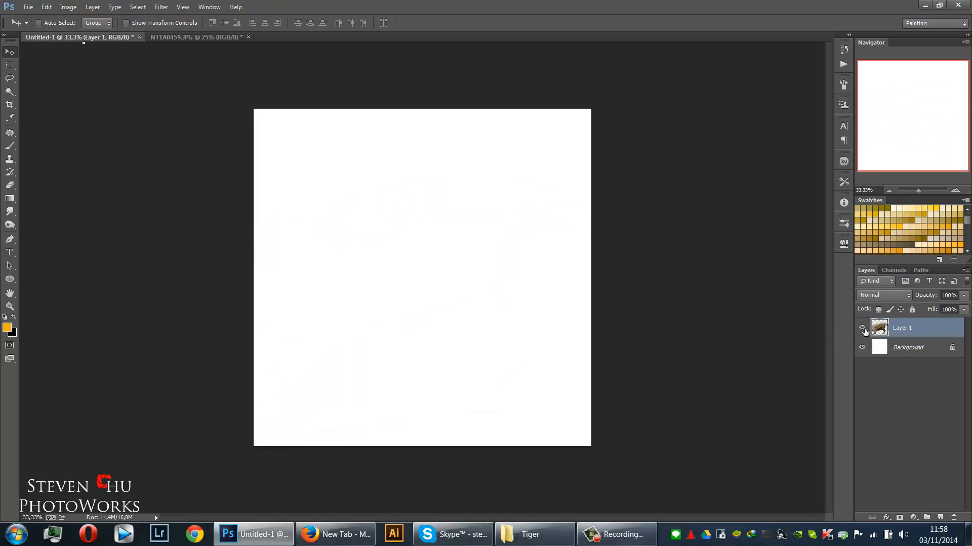
drag(360, 292, 500, 273)
right_click(915, 327)
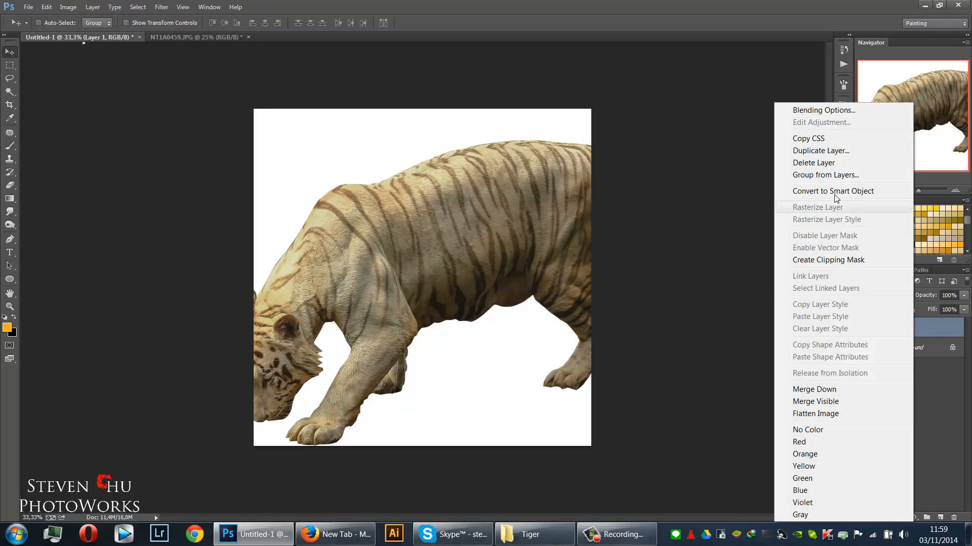
click(833, 191)
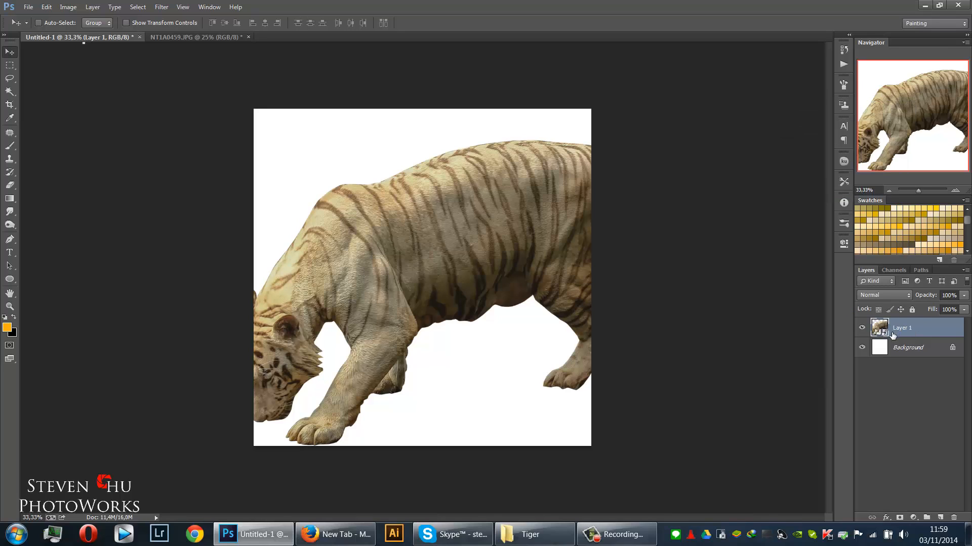
Try to free transform the tiger layer while the work path is still active.
key(ctrl+t)
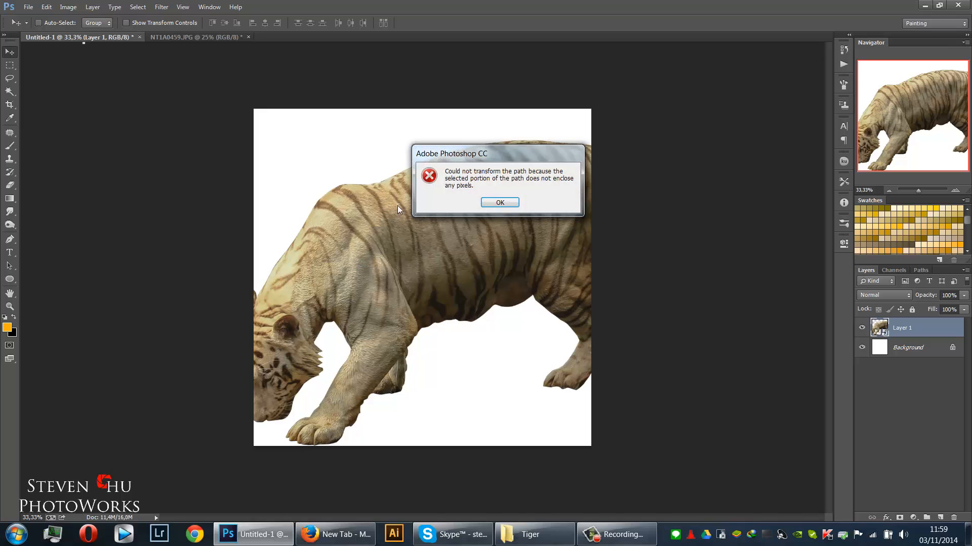
click(499, 204)
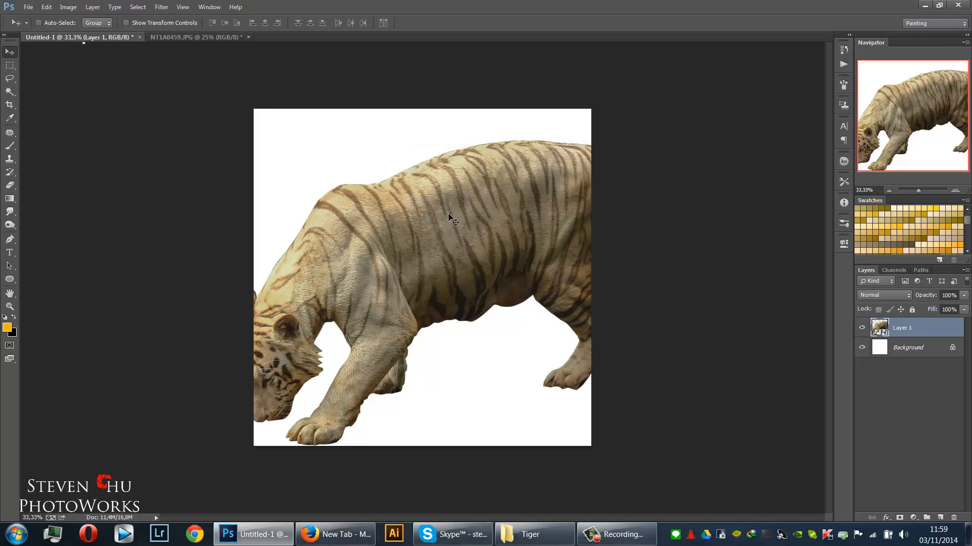
key(ctrl+t)
click(498, 203)
Deselect the tiger layer and the new document's work path, and return to the layer list.
ctrl+click(918, 326)
click(919, 270)
click(901, 327)
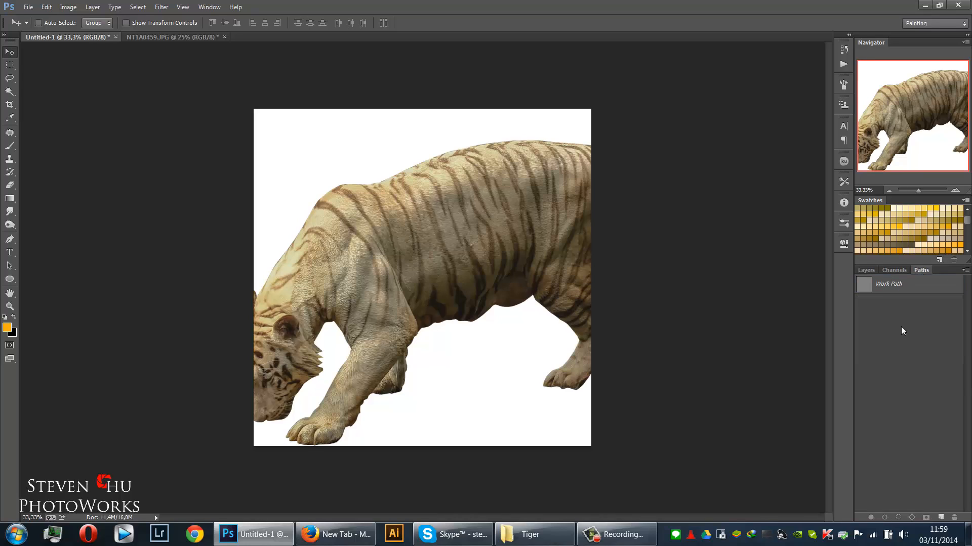
click(865, 270)
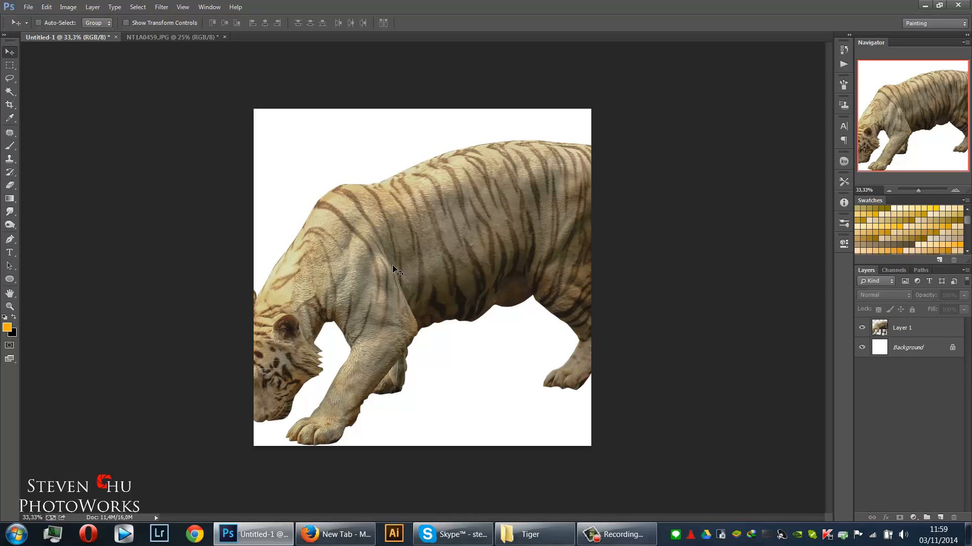
Reselect Layer 1 and scale the tiger proportionally to about 52% with Free Transform.
key(ctrl+minus)
key(ctrl+minus)
key(ctrl+minus)
key(ctrl+minus)
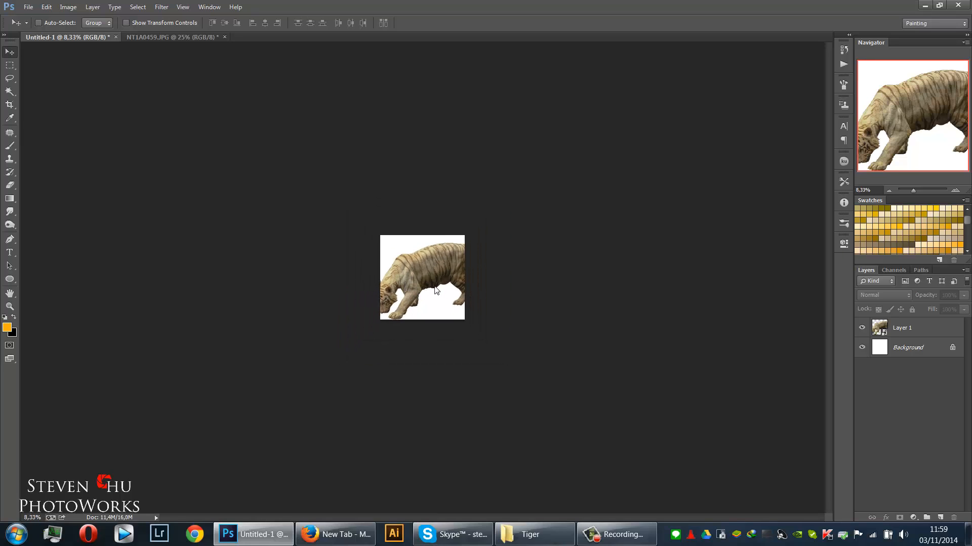
drag(436, 290, 458, 292)
key(Return)
click(899, 328)
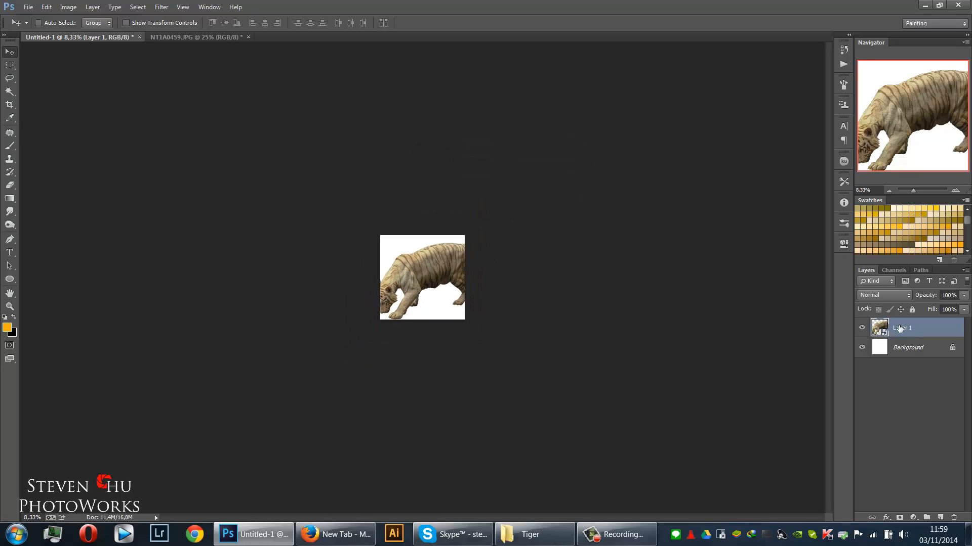
click(45, 7)
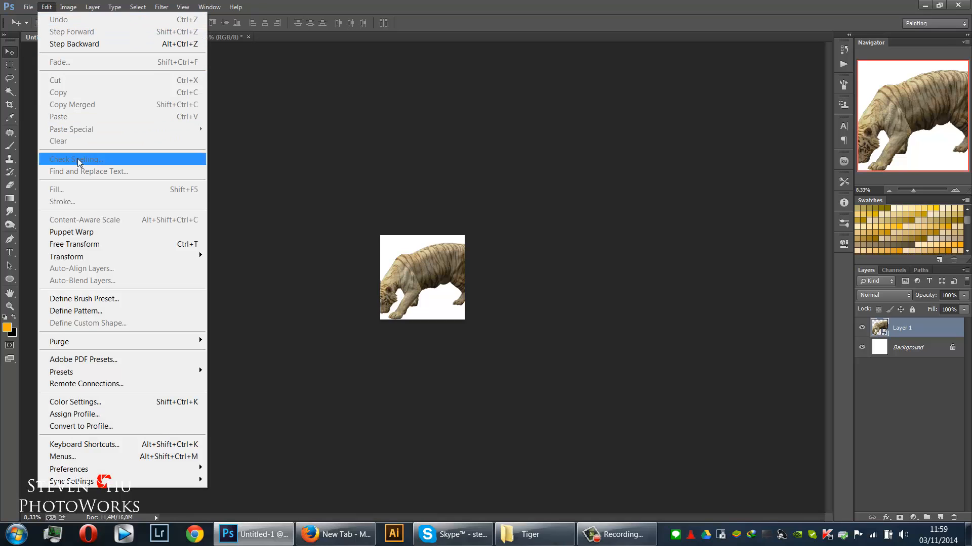
click(129, 244)
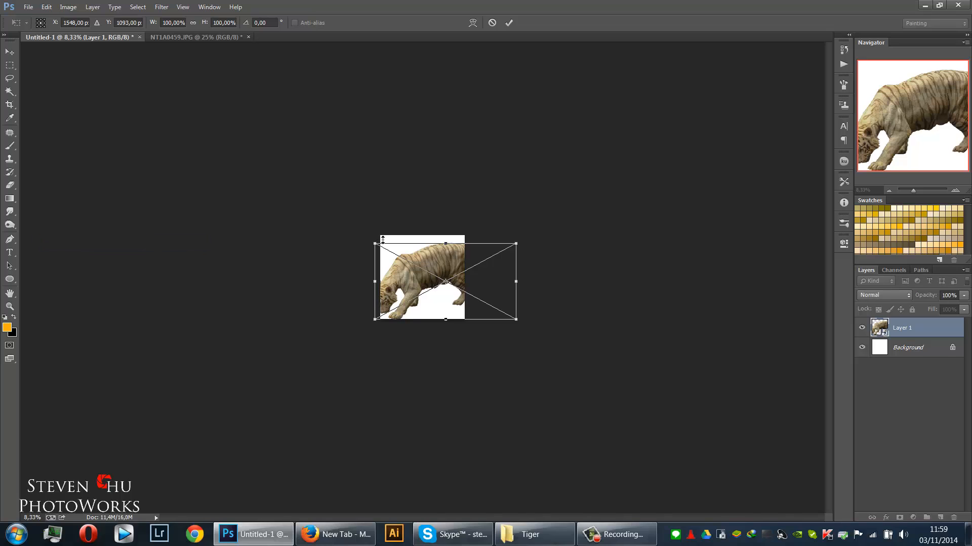
drag(374, 235, 416, 272)
key(ctrl+0)
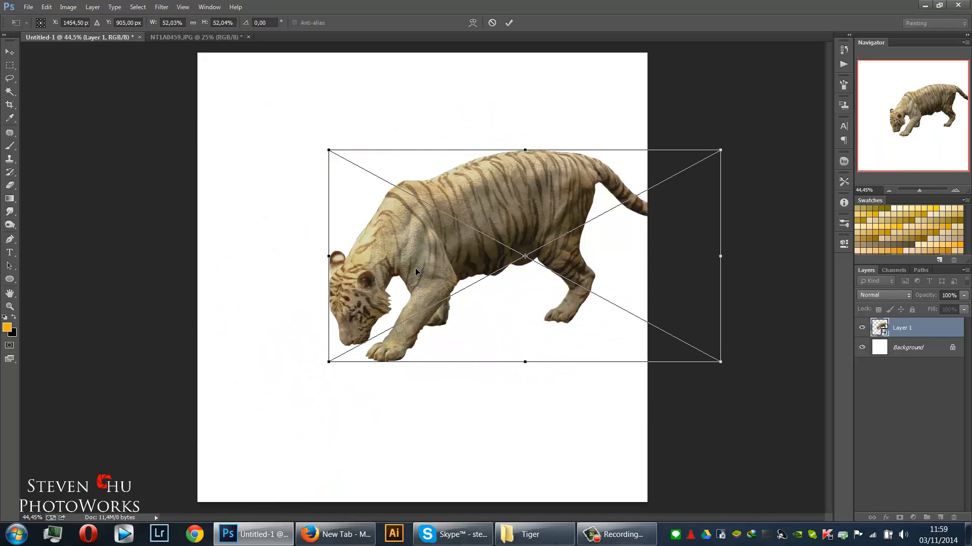
Reposition the tiger and shrink it further until it fits whole inside the canvas, and apply the transform.
drag(460, 251, 411, 308)
drag(670, 215, 616, 243)
drag(523, 301, 524, 274)
key(Return)
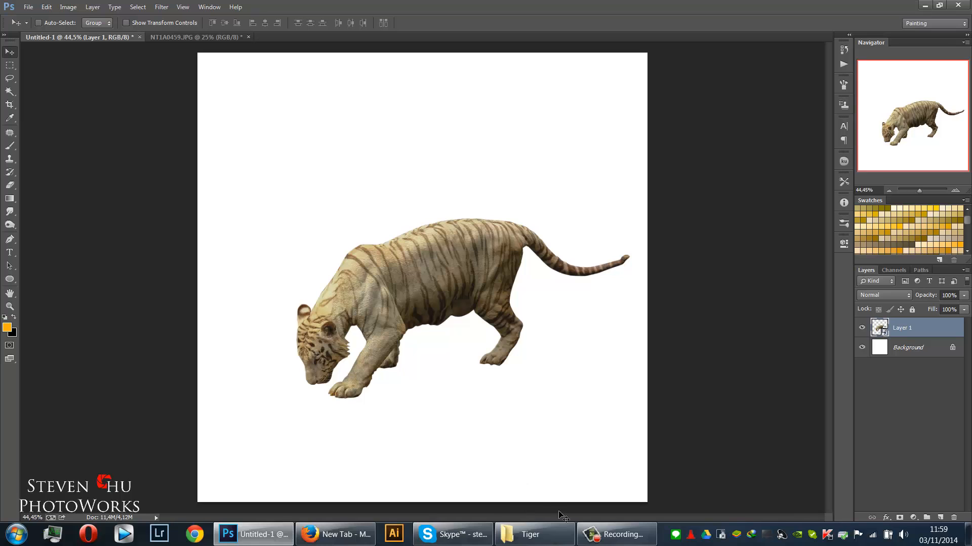
Place the lonesome_valley image from the Tiger folder into the tiger document.
key(ctrl+1)
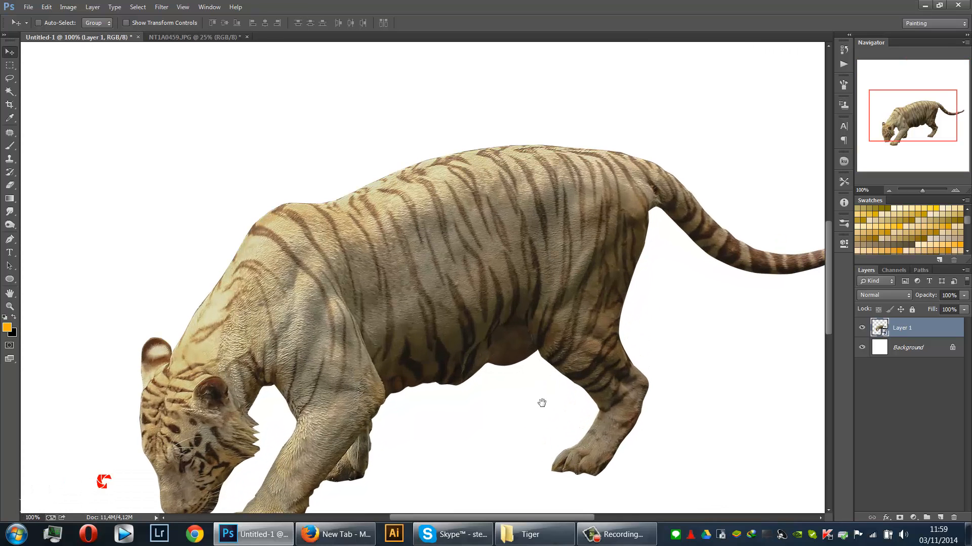
drag(542, 403, 490, 319)
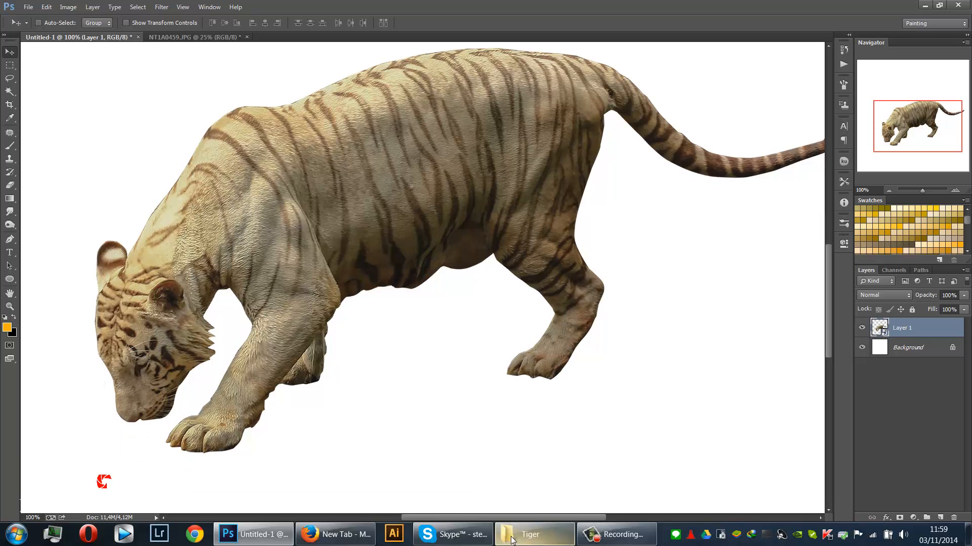
click(531, 534)
click(615, 160)
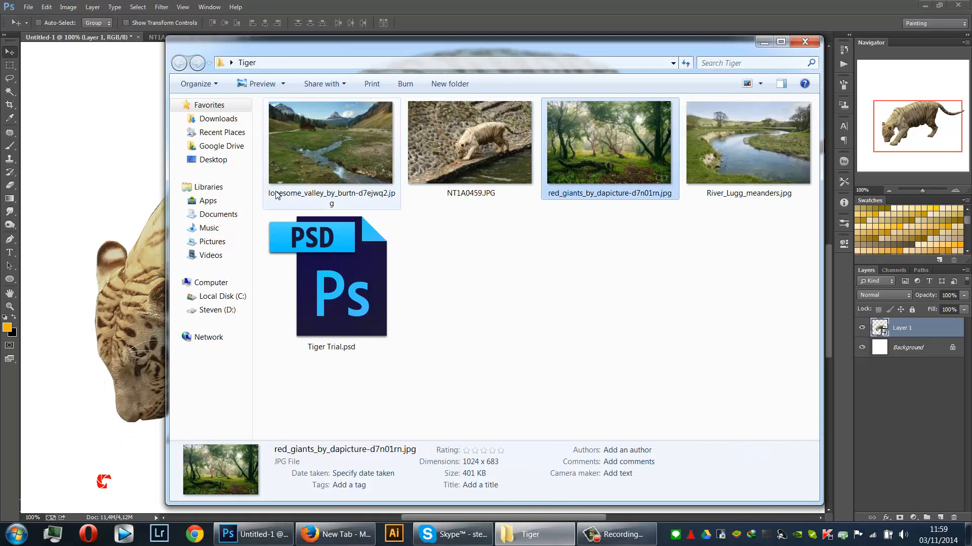
drag(314, 160, 135, 239)
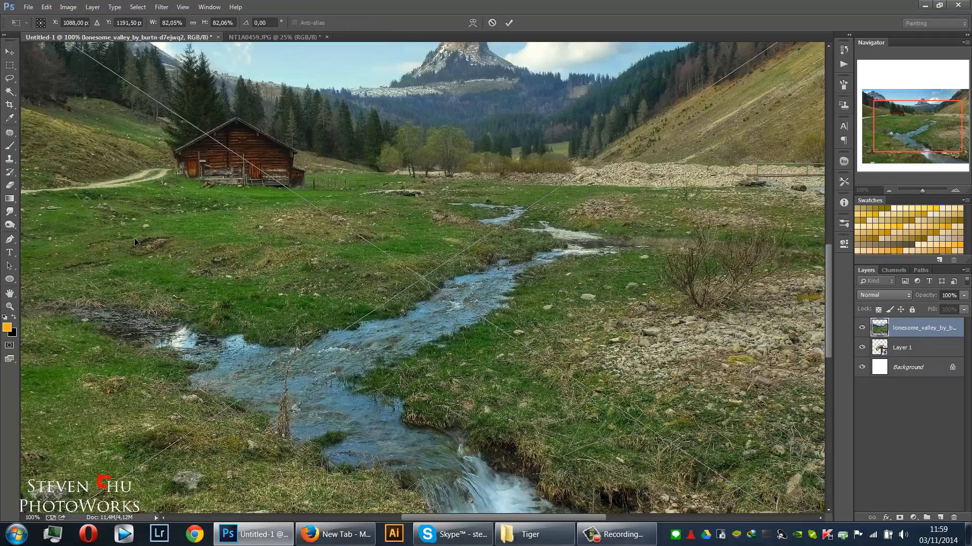
Enlarge the placed valley image to about 129%, position it to cover the whole canvas and commit the placement.
key(ctrl+minus)
key(ctrl+minus)
key(ctrl+minus)
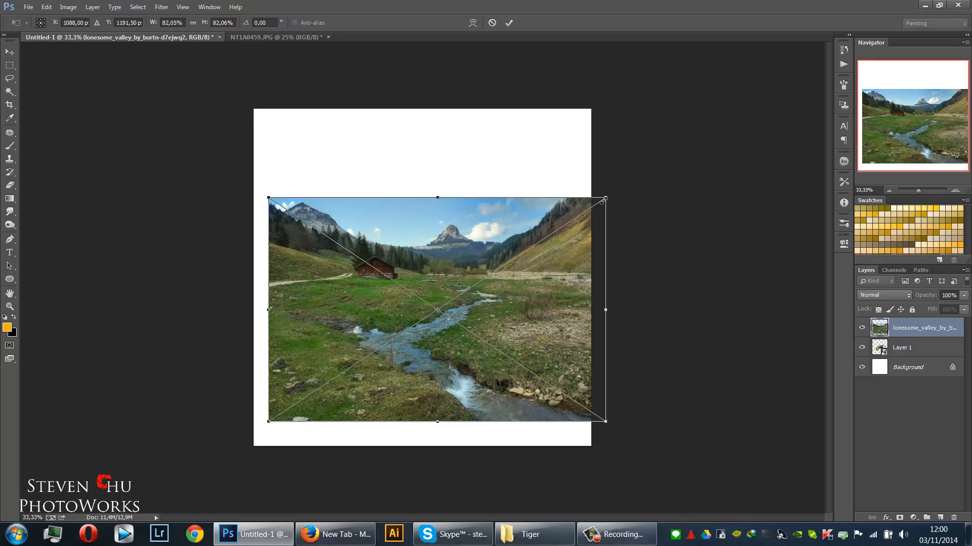
drag(604, 199, 814, 94)
drag(740, 185, 520, 263)
key(Return)
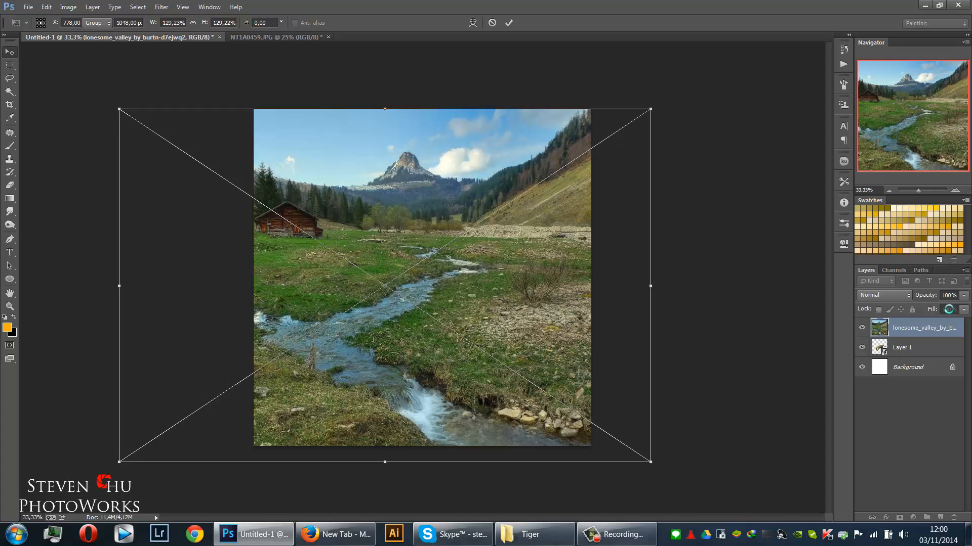
Move the valley layer below Layer 1, scale it to about 153% with Free Transform and reposition it behind the tiger.
drag(930, 330, 931, 357)
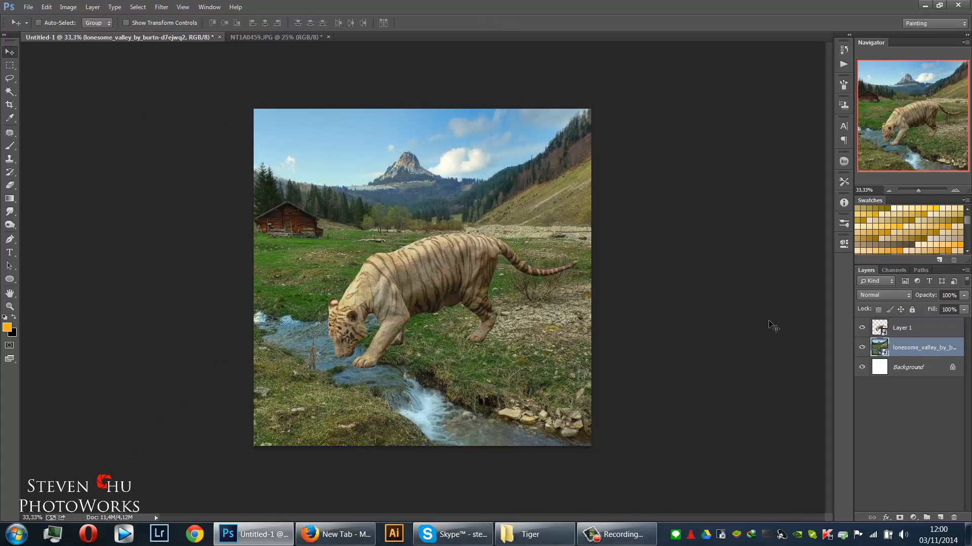
key(ctrl+t)
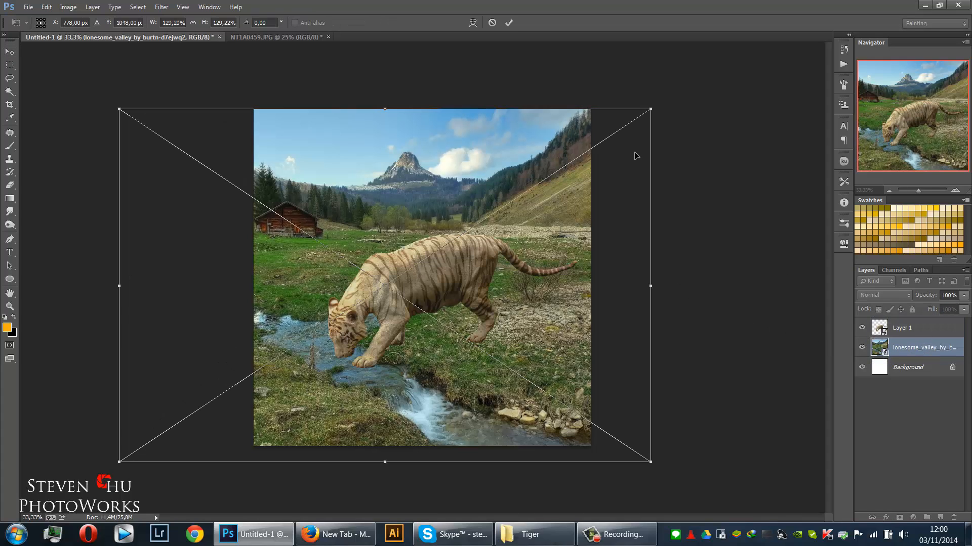
drag(652, 109, 768, 67)
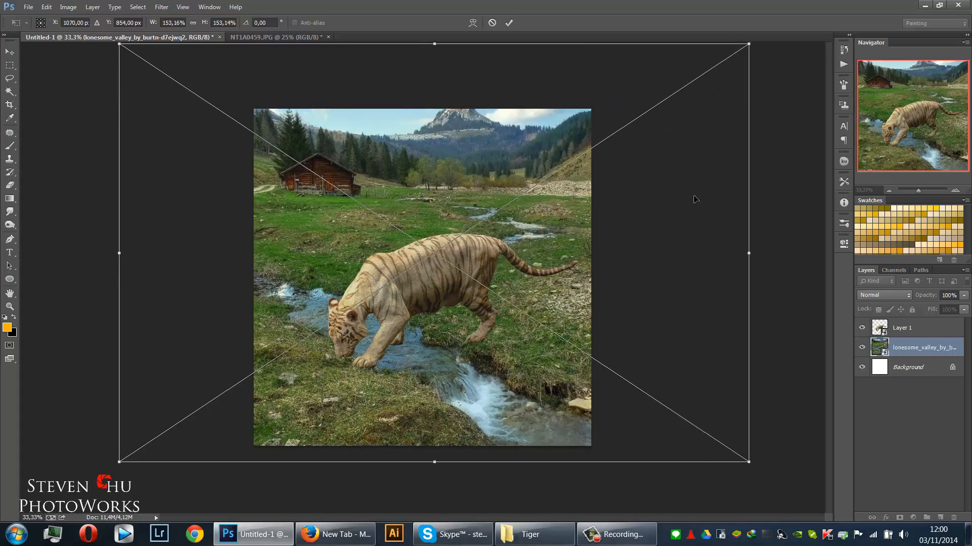
drag(693, 192, 622, 230)
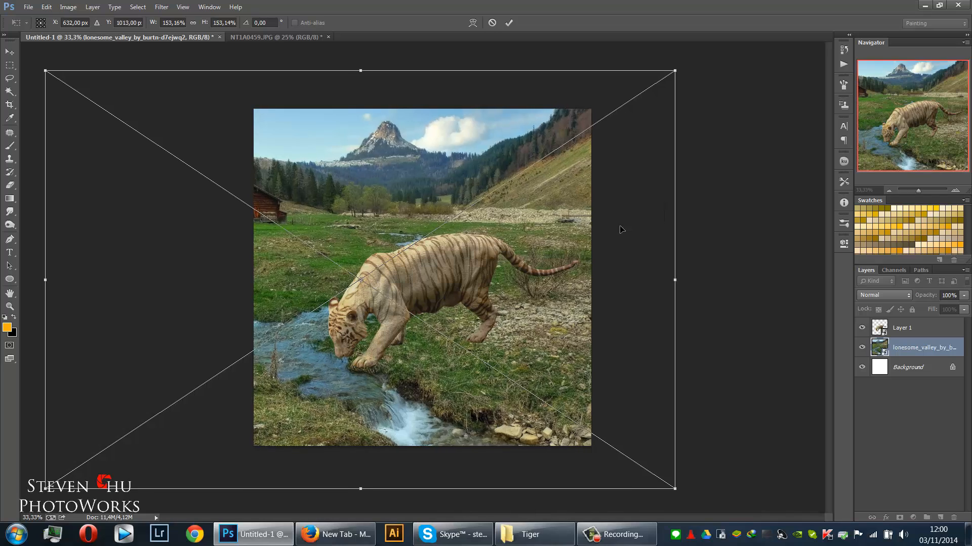
key(Return)
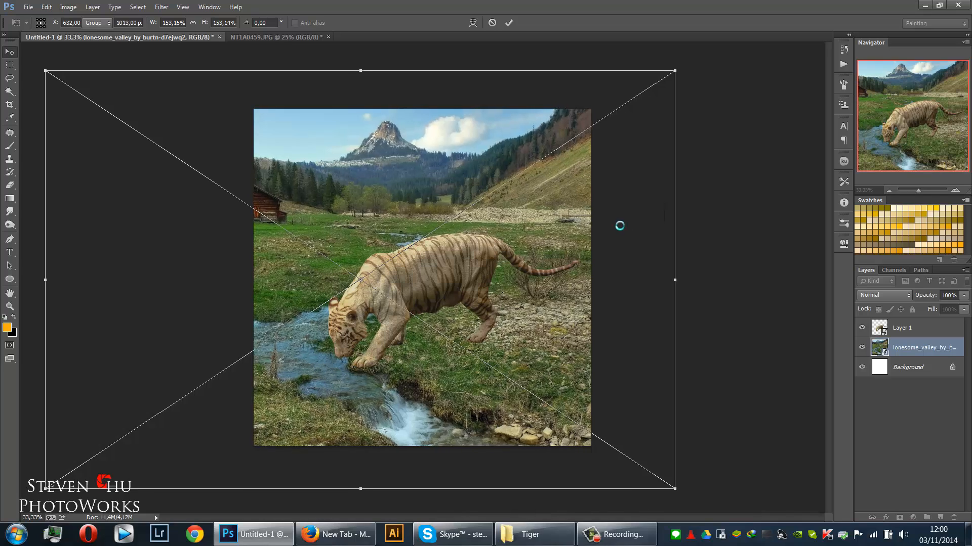
key(ctrl+plus)
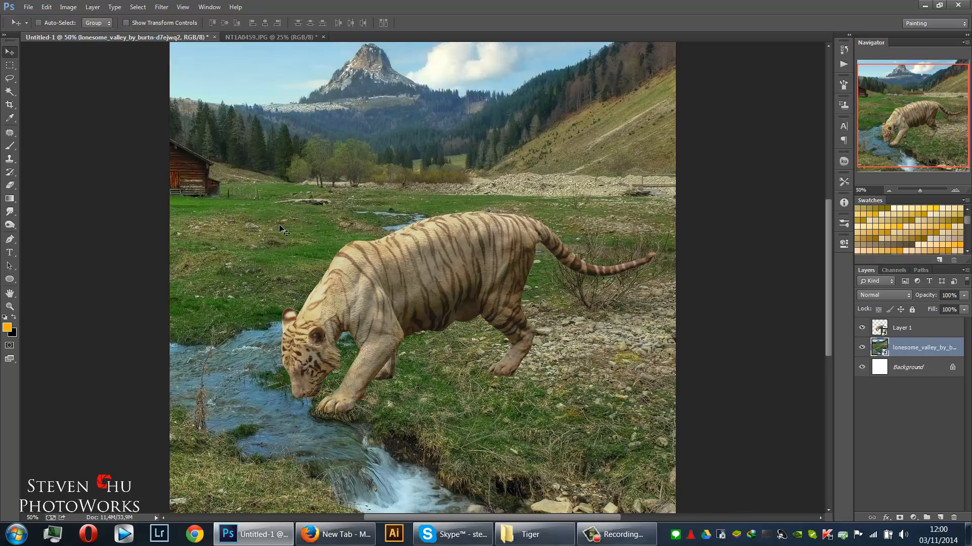
key(ctrl+minus)
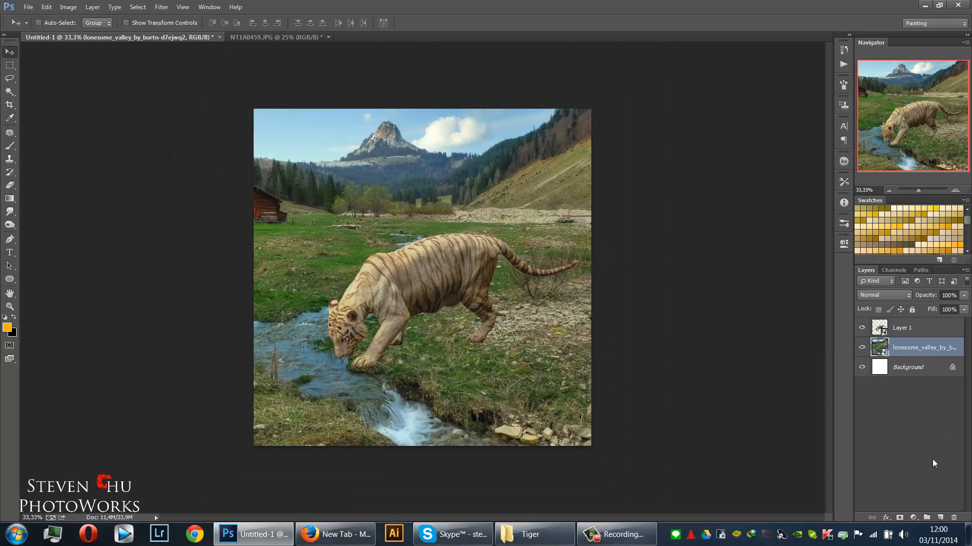
Add a layer mask to the valley layer and paint black at 100% brush opacity to hide its sky, mountains and background.
click(899, 518)
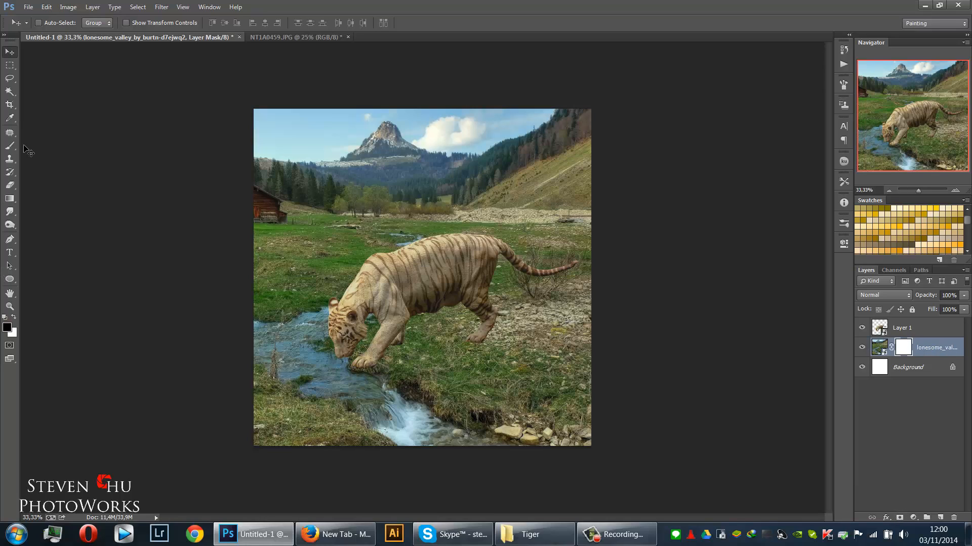
click(14, 146)
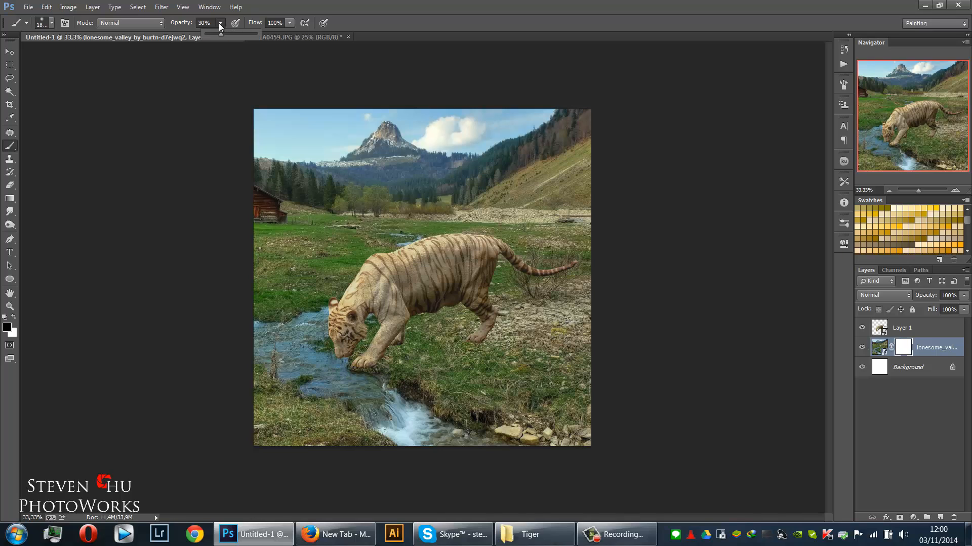
drag(237, 34, 260, 35)
click(316, 101)
key(bracketleft)
key(bracketleft)
key(bracketleft)
key(bracketleft)
key(bracketleft)
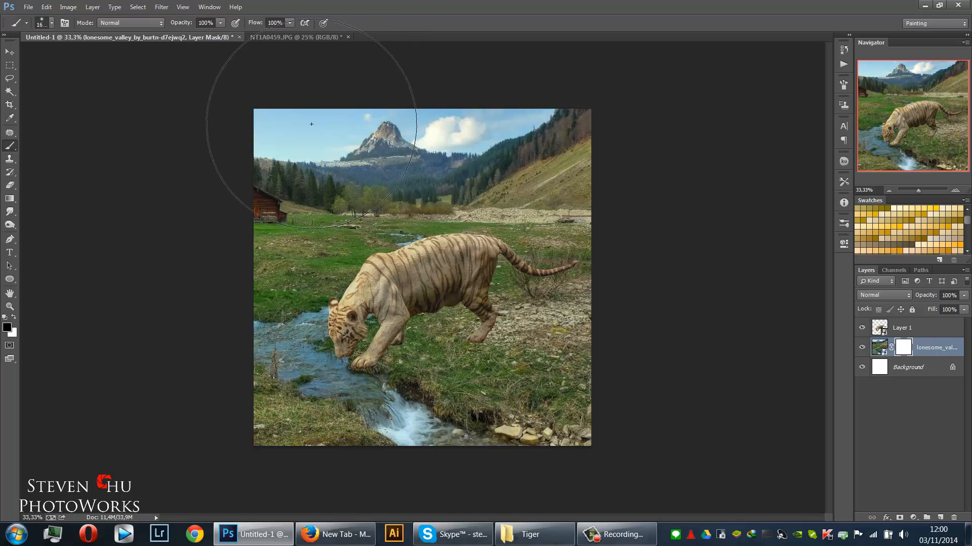
mouse_move(245, 134)
mouse_down()
mouse_move(653, 125)
mouse_move(152, 173)
mouse_move(642, 167)
mouse_up()
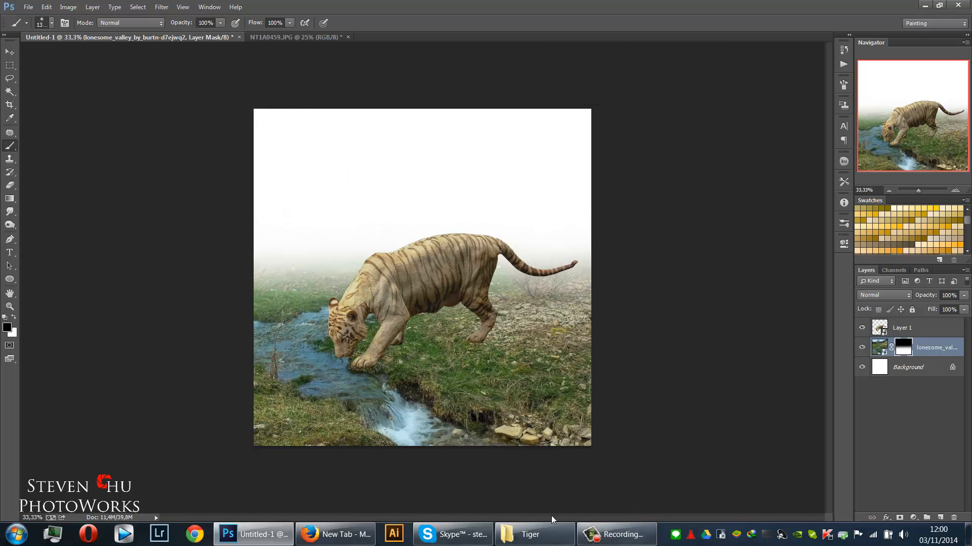
Place the red_giants forest image from the Tiger folder, enlarge it to about 476% over the upper canvas and commit it.
click(530, 535)
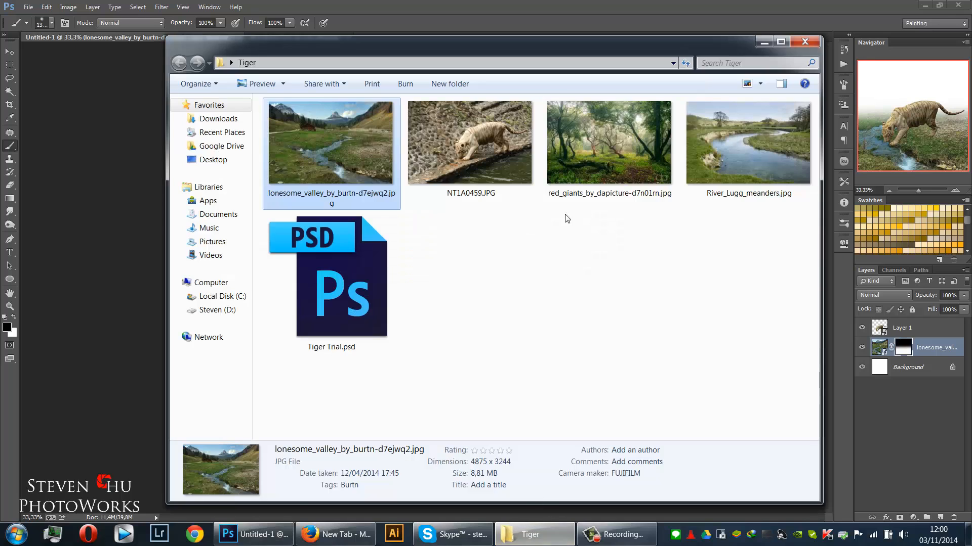
click(619, 160)
drag(620, 160, 113, 258)
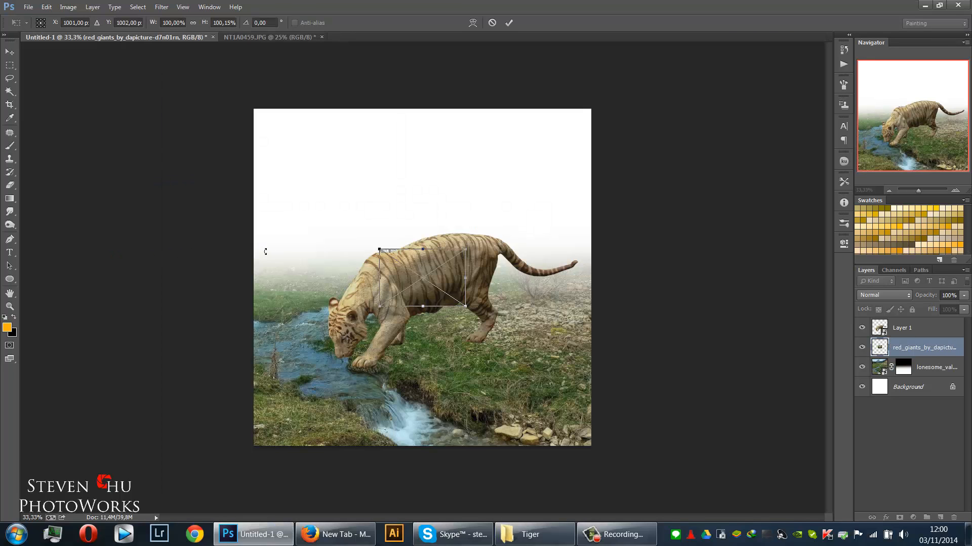
drag(466, 250, 825, 113)
drag(664, 223, 522, 258)
key(b)
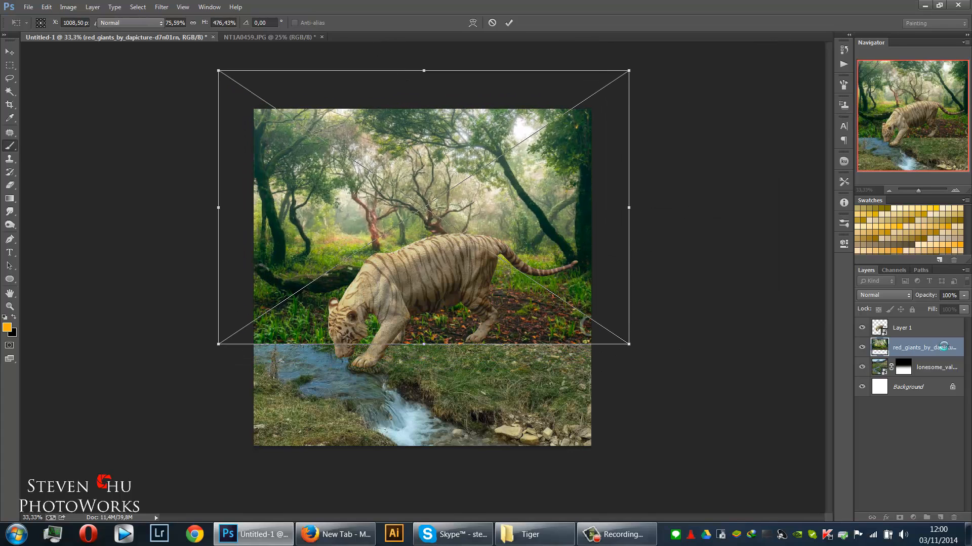
Move the forest layer below the valley layer, scale it to about 545% and reposition it behind the tiger.
key(ctrl+bracketleft)
key(v)
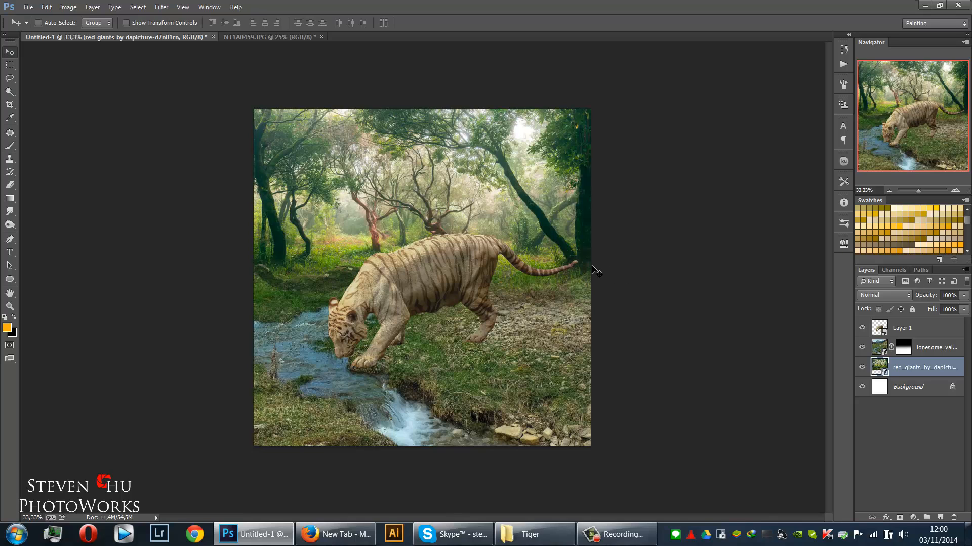
mouse_move(476, 208)
mouse_down()
mouse_move(482, 193)
mouse_move(481, 205)
mouse_up()
key(ctrl+t)
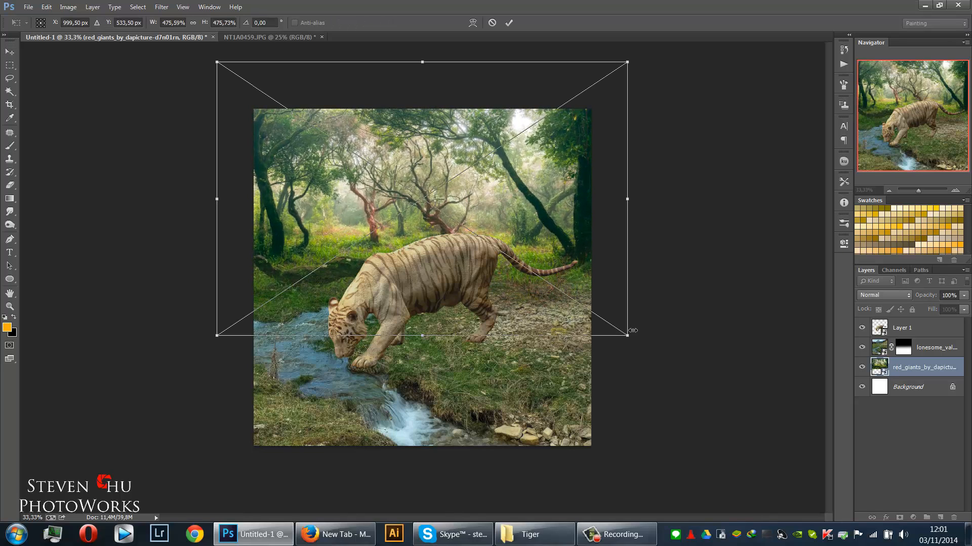
drag(628, 336, 689, 378)
drag(624, 312, 583, 284)
key(Return)
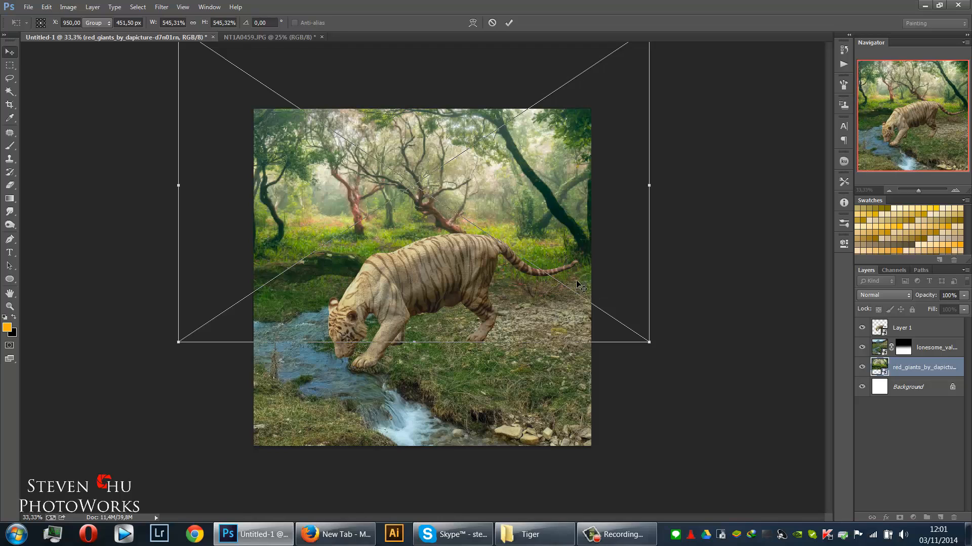
On the valley layer's mask, paint black with a 300 px brush to reveal the fallen log beside the tiger's head.
click(898, 348)
key(b)
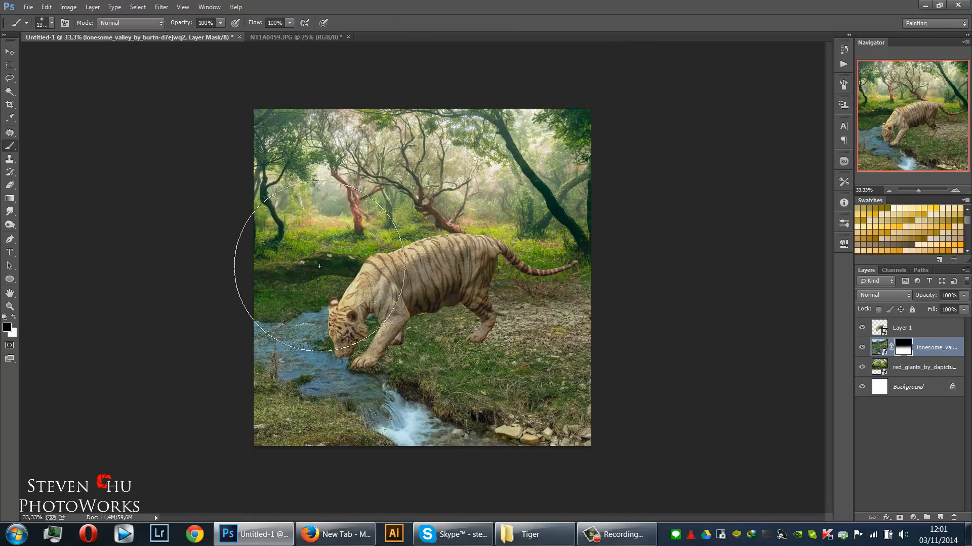
key(bracketleft)
key(bracketleft)
key(bracketleft)
mouse_move(275, 260)
mouse_down()
mouse_move(361, 260)
mouse_move(271, 271)
mouse_up()
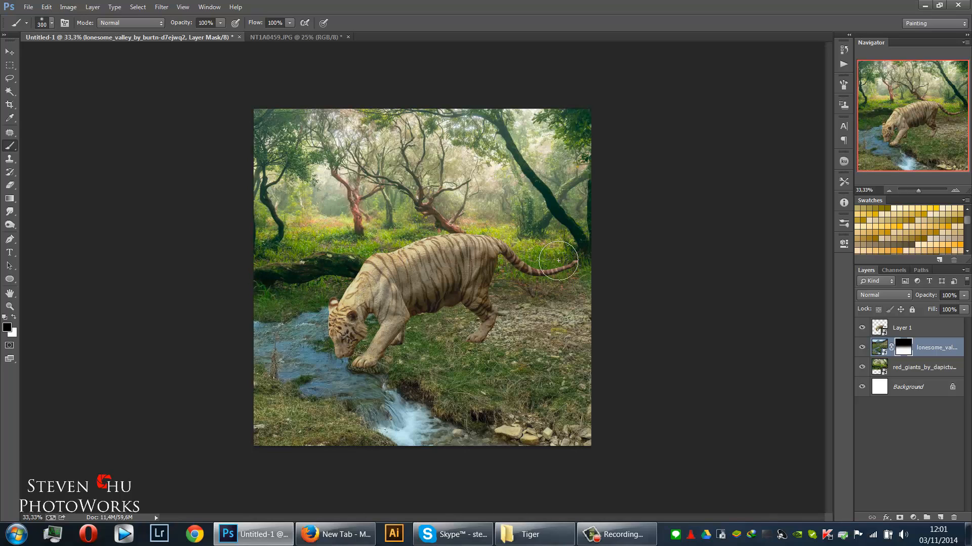
Paint white on the valley mask to restore the ground and bush around the tiger's tail and the grassy stream bank.
key(x)
drag(523, 288, 601, 272)
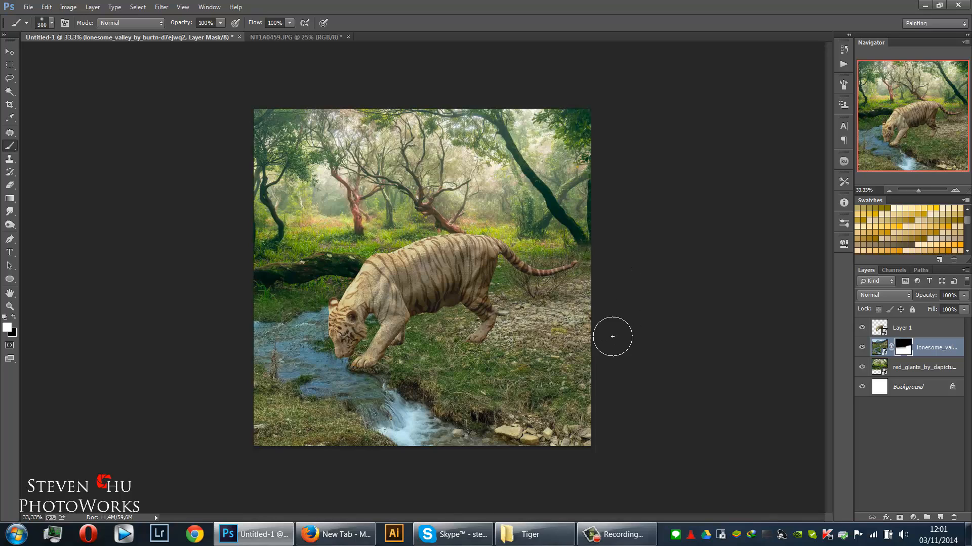
mouse_move(266, 303)
mouse_down()
mouse_move(241, 311)
mouse_move(322, 296)
mouse_move(239, 318)
mouse_up()
key(x)
key(x)
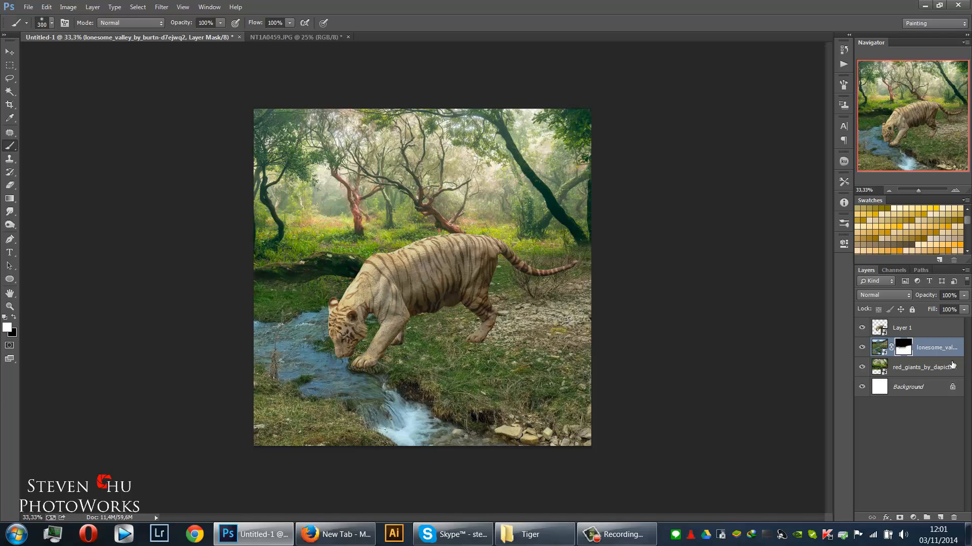
Select the forest layer, reduce it to about 522% with Free Transform, adjust its position and apply the transform.
click(917, 369)
key(ctrl+t)
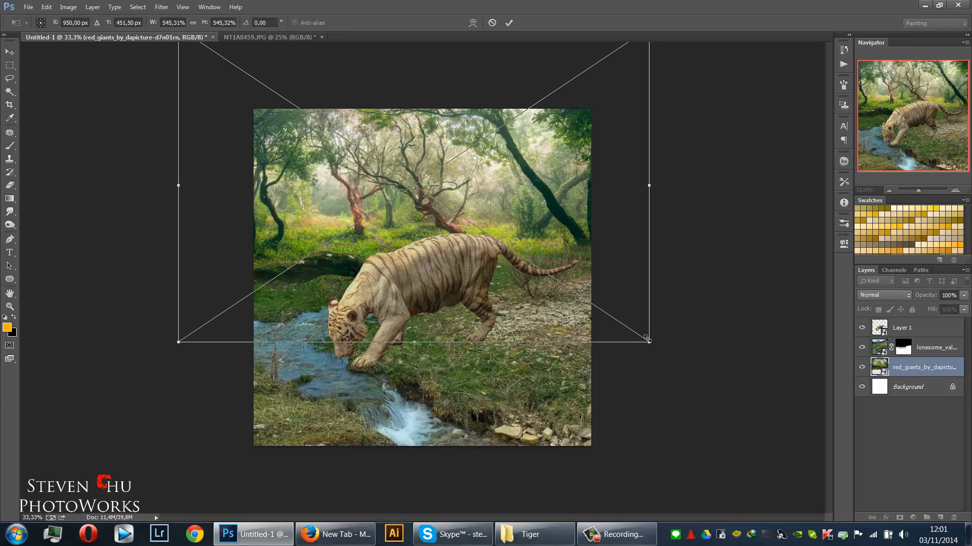
drag(648, 338, 628, 325)
mouse_move(597, 289)
mouse_down()
mouse_move(617, 301)
mouse_move(605, 299)
mouse_up()
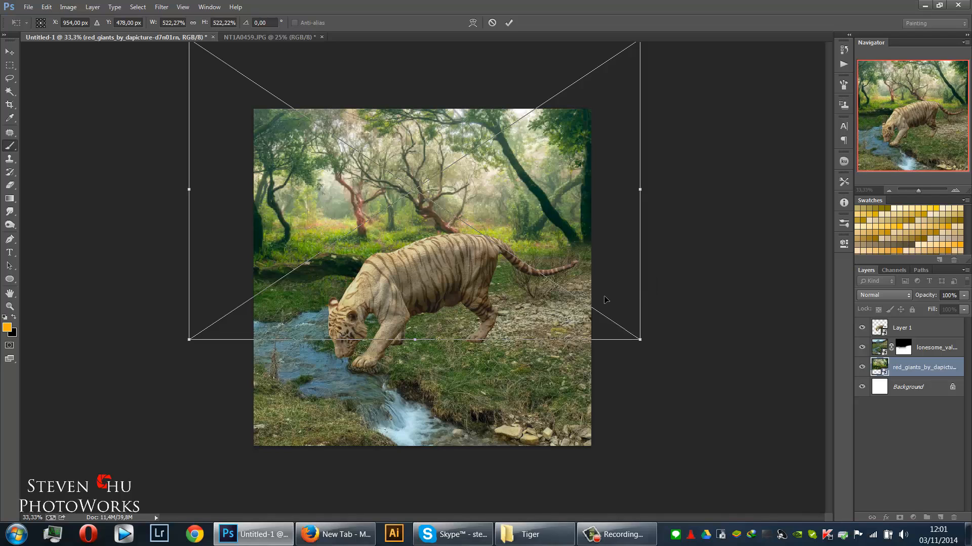
key(Return)
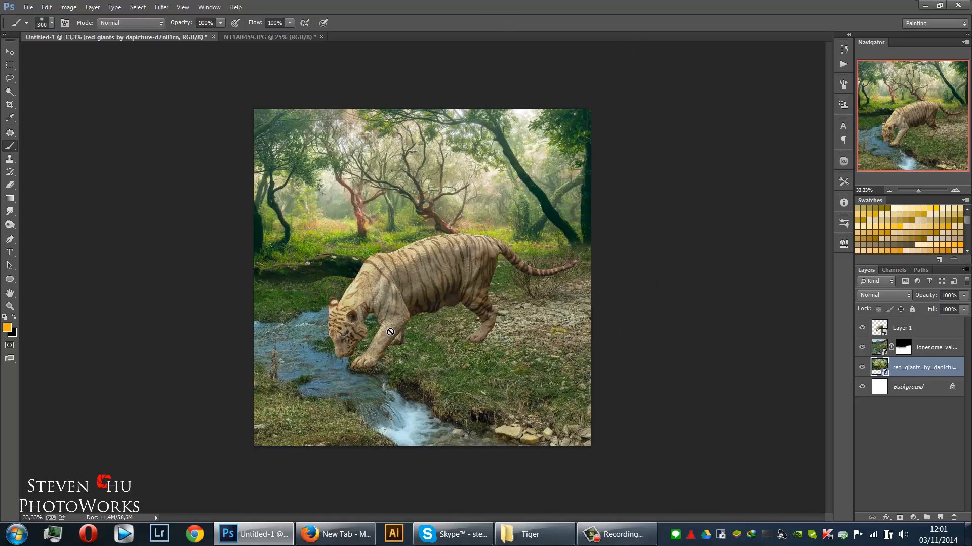
Place the River_Lugg_meanders image from the Tiger folder, commit it and move its layer above the valley layer.
mouse_move(604, 541)
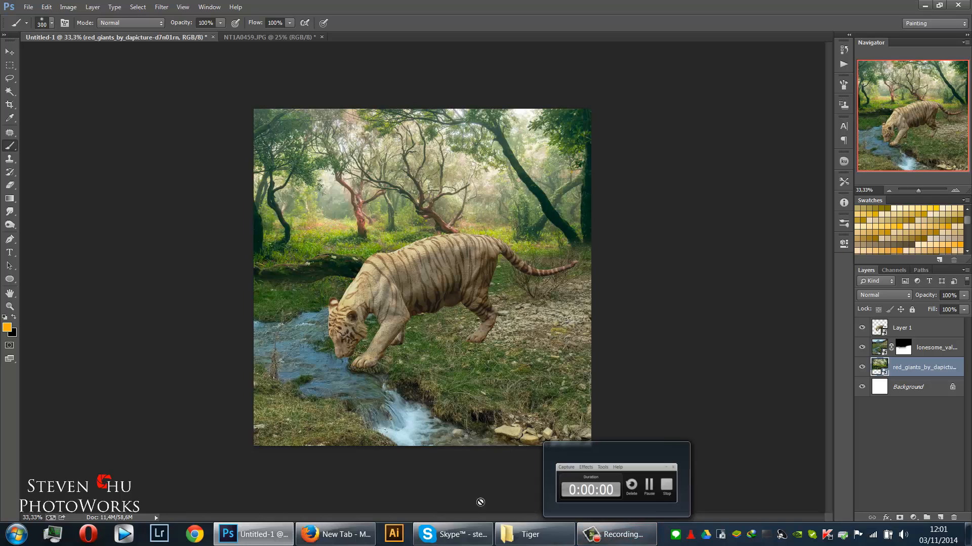
click(531, 535)
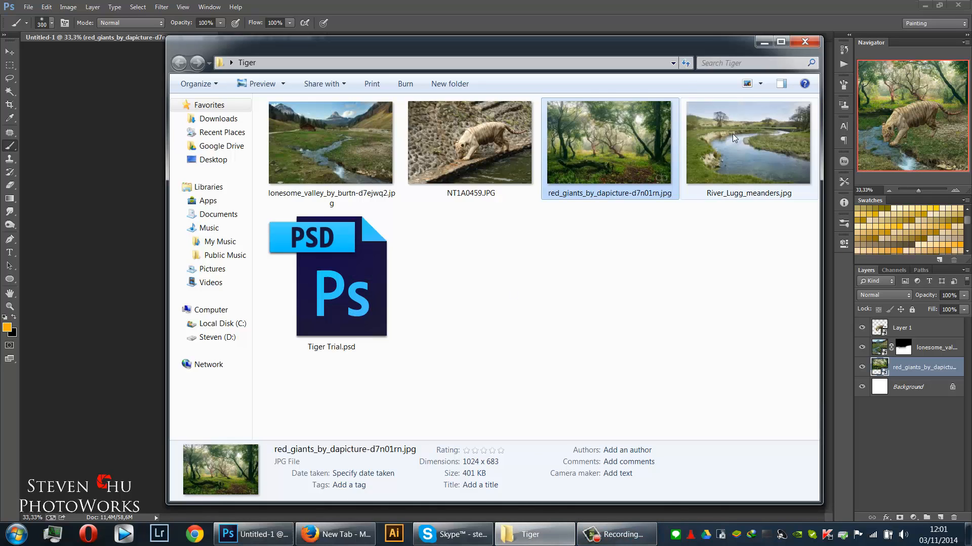
drag(733, 133, 157, 234)
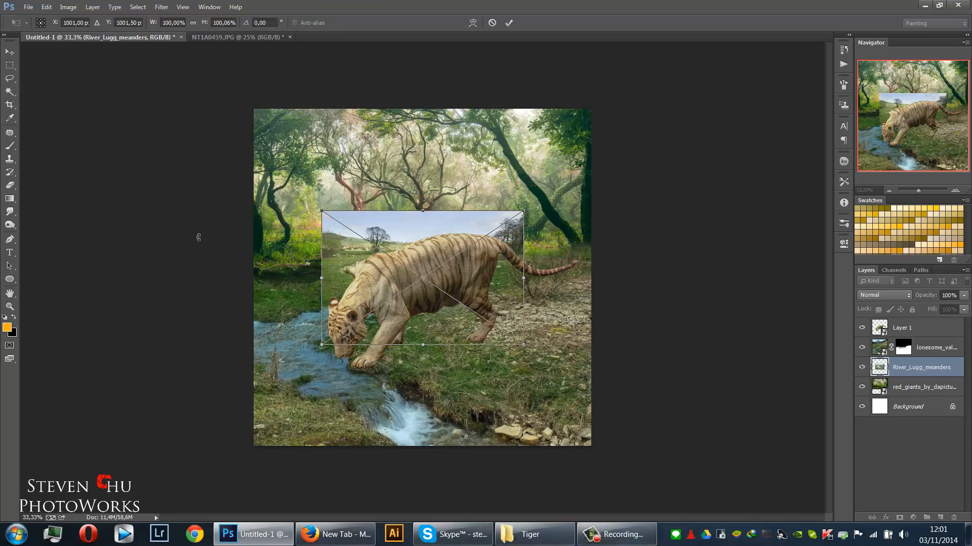
key(Return)
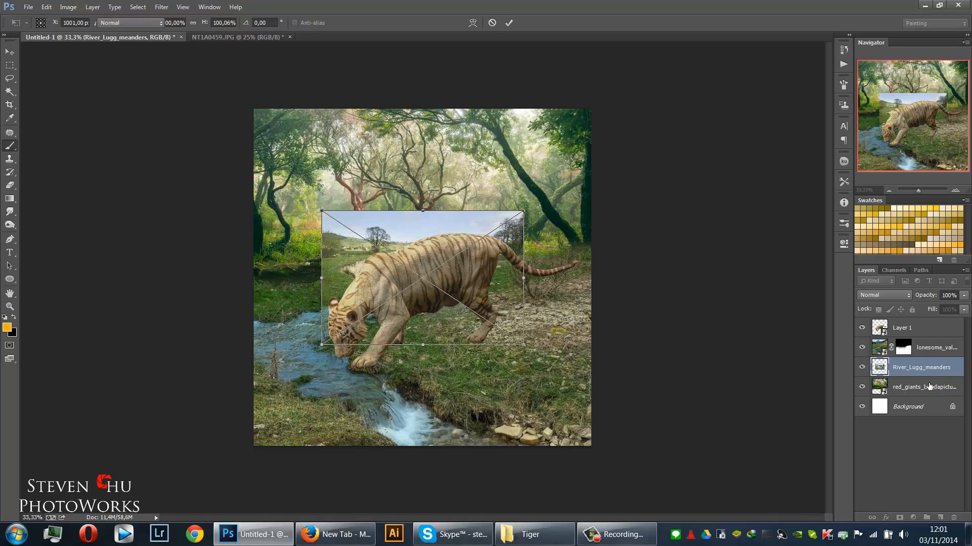
drag(930, 372, 933, 340)
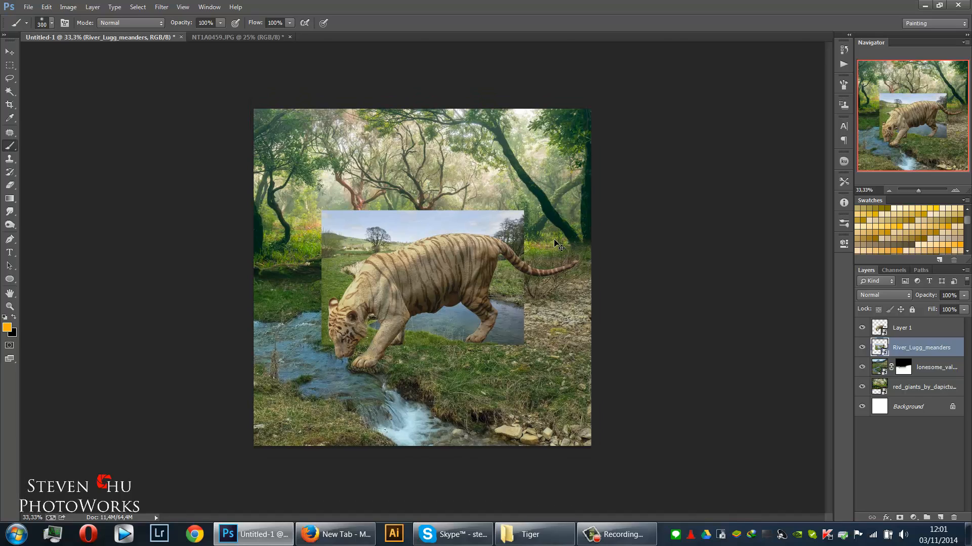
Enlarge the river image to about 371% with Free Transform and position its grassy bank under the tiger.
key(ctrl+t)
drag(524, 209, 759, 55)
drag(663, 205, 472, 344)
drag(560, 217, 770, 80)
mouse_move(579, 273)
mouse_down()
mouse_move(522, 311)
mouse_move(537, 288)
mouse_move(566, 278)
mouse_up()
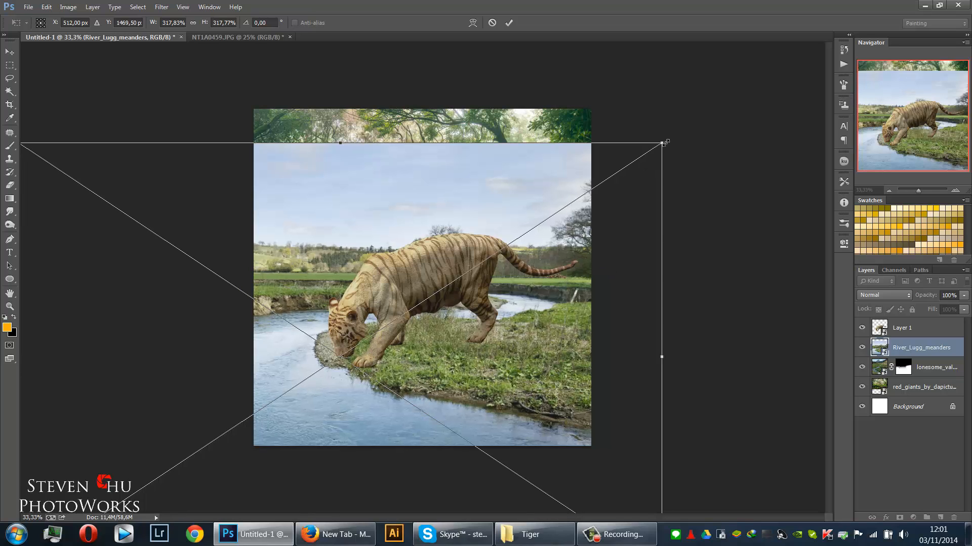
drag(665, 143, 771, 72)
drag(682, 194, 607, 219)
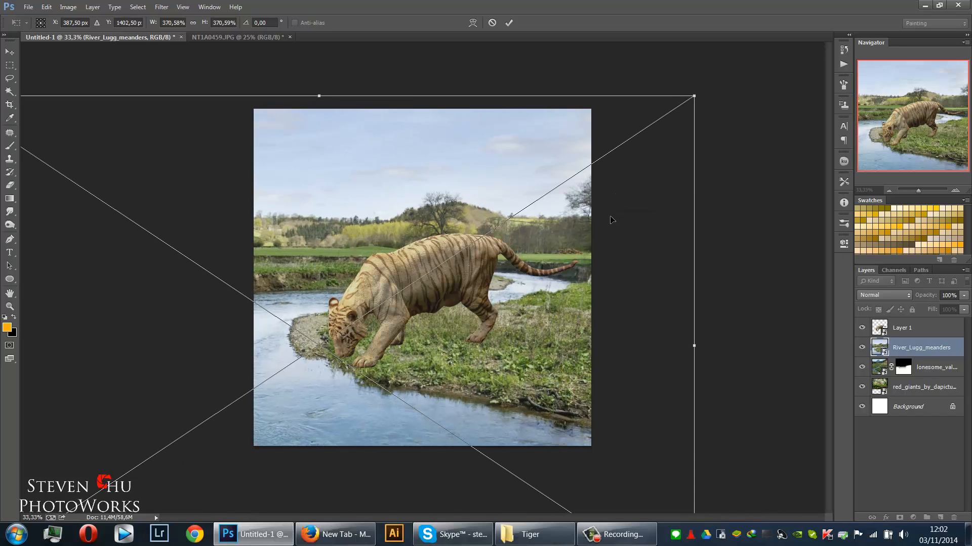
Enlarge the river image further, reposition it so it covers the canvas with the bank under the tiger, and apply the transform.
key(ctrl+minus)
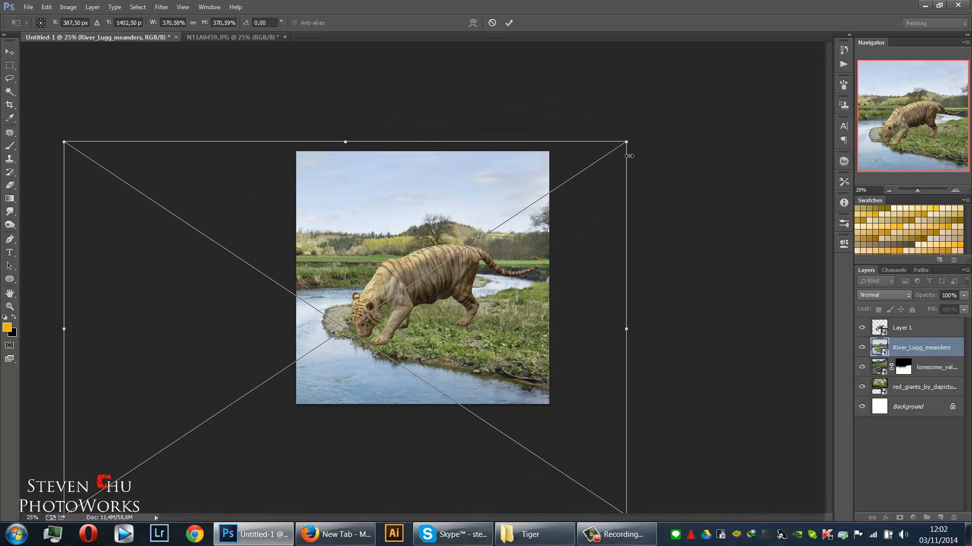
drag(630, 142, 783, 97)
mouse_move(651, 201)
mouse_down()
mouse_move(563, 238)
mouse_move(539, 239)
mouse_move(581, 245)
mouse_up()
key(b)
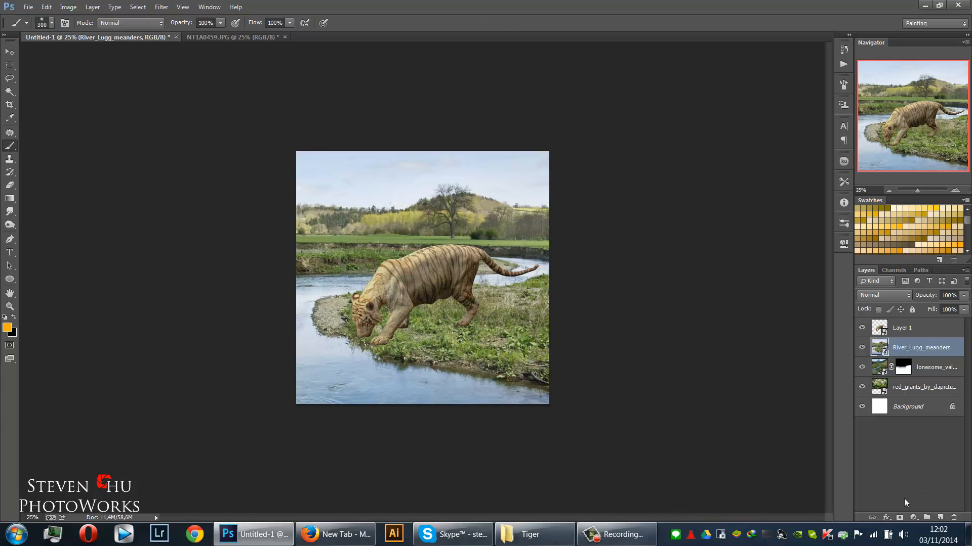
Add a layer mask to the River_Lugg_meanders layer.
click(900, 515)
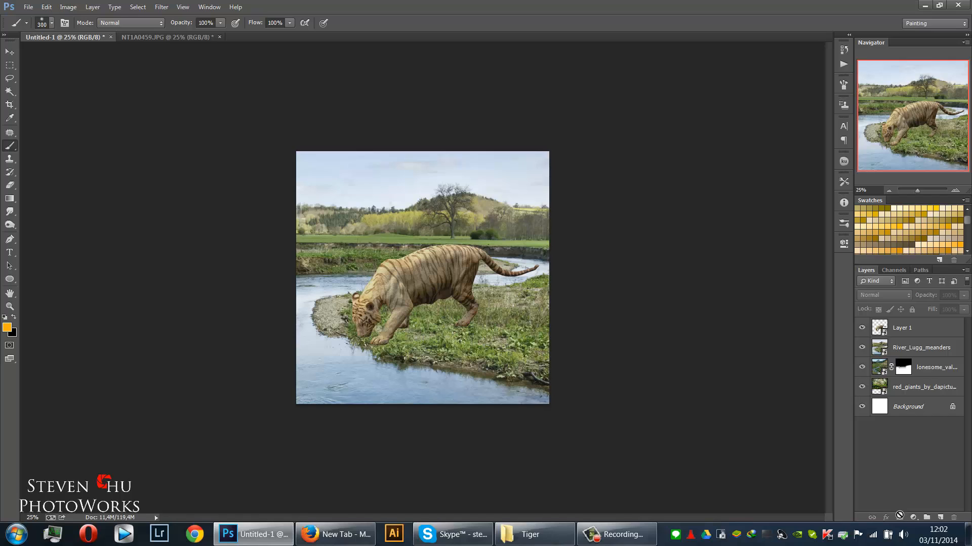
click(920, 354)
click(899, 517)
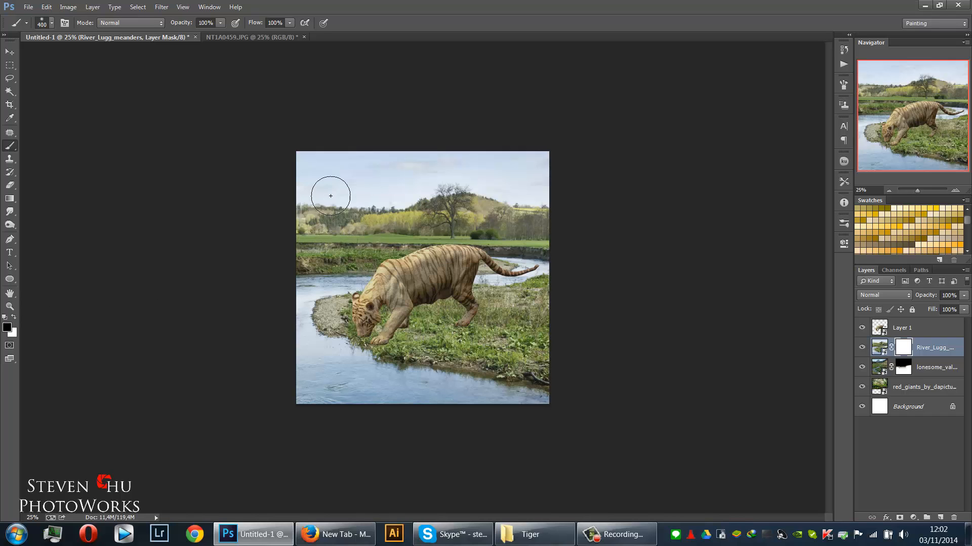
Enlarge the brush and paint black on the River_Lugg_meanders mask to hide its sky, hills and far bank.
key(bracketright)
key(bracketright)
key(bracketright)
key(bracketright)
key(bracketright)
key(bracketright)
key(bracketright)
key(bracketright)
key(bracketright)
key(bracketright)
key(bracketright)
key(bracketright)
key(bracketright)
mouse_move(330, 189)
mouse_down()
mouse_move(590, 171)
mouse_move(275, 174)
mouse_move(199, 194)
mouse_move(586, 196)
mouse_move(291, 200)
mouse_move(548, 198)
mouse_up()
Shrink the brush to 300 px and mask out the river image's water and far bank behind the tiger's head.
key(bracketleft)
key(bracketleft)
key(bracketleft)
key(bracketleft)
key(bracketleft)
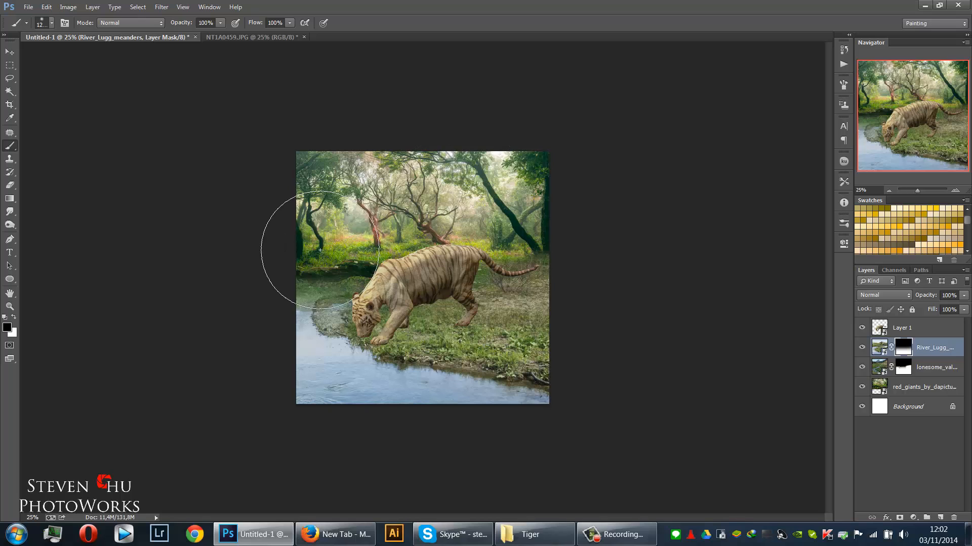
key(bracketleft)
key(bracketleft)
key(ctrl+plus)
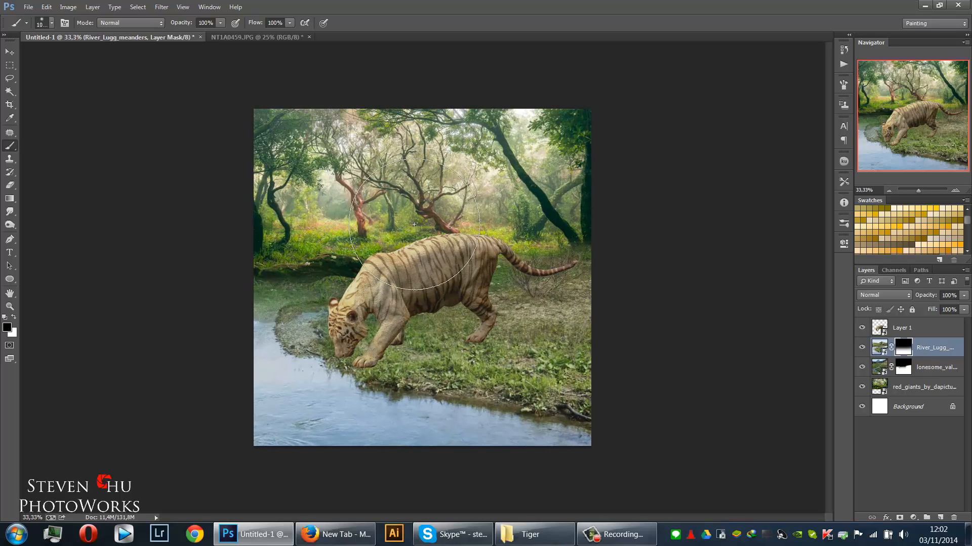
key(bracketleft)
key(bracketleft)
key(bracketleft)
key(bracketleft)
key(bracketleft)
key(bracketleft)
key(bracketleft)
mouse_move(288, 292)
mouse_down()
mouse_move(260, 293)
mouse_move(358, 296)
mouse_move(205, 309)
mouse_move(322, 306)
mouse_up()
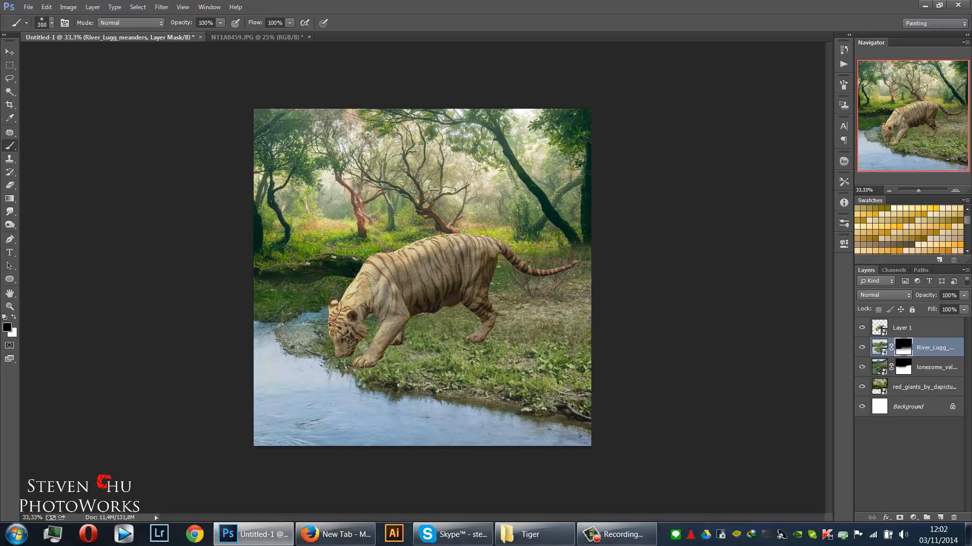
Repaint the river mask around the gravel bank beside the tiger's head, revealing it with white, and check the mask overlay.
mouse_move(280, 330)
mouse_down()
mouse_move(246, 346)
mouse_move(299, 342)
mouse_move(299, 323)
mouse_move(323, 331)
mouse_move(308, 325)
mouse_move(284, 348)
mouse_move(303, 335)
mouse_move(302, 322)
mouse_move(317, 334)
mouse_move(294, 333)
mouse_move(287, 343)
mouse_move(281, 334)
mouse_move(278, 351)
mouse_move(256, 359)
mouse_move(272, 351)
mouse_move(259, 352)
mouse_move(279, 316)
mouse_move(243, 316)
mouse_move(299, 308)
mouse_move(269, 321)
mouse_move(318, 303)
mouse_move(279, 333)
mouse_move(323, 330)
mouse_up()
key(x)
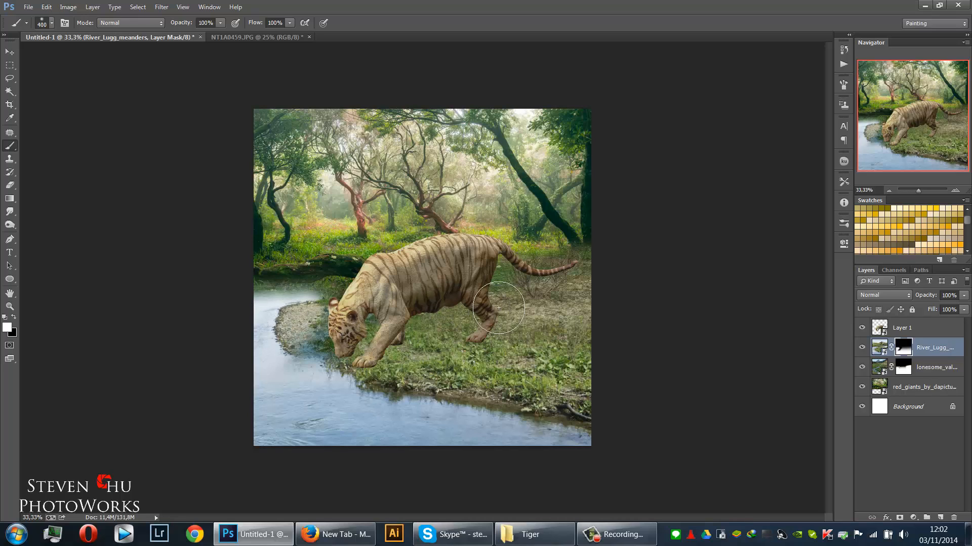
key(backslash)
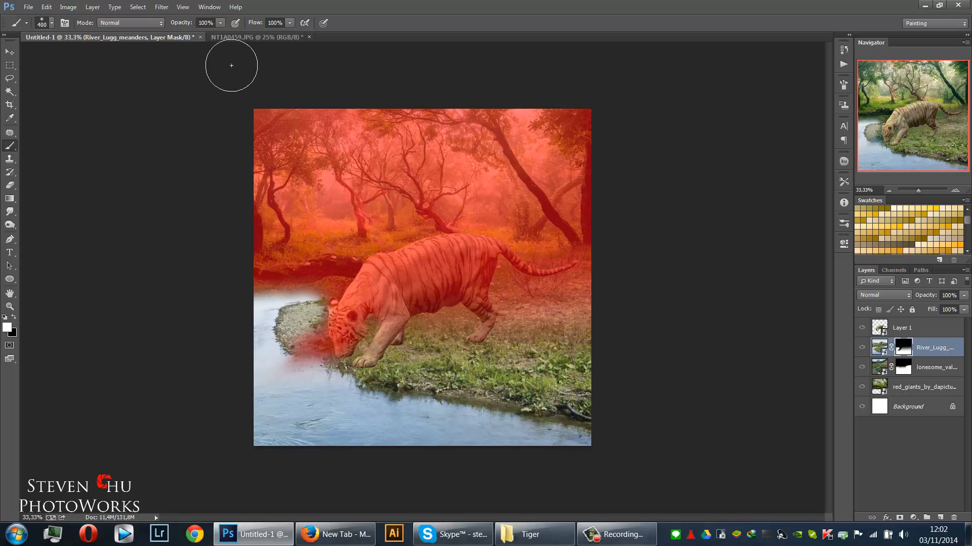
key(backslash)
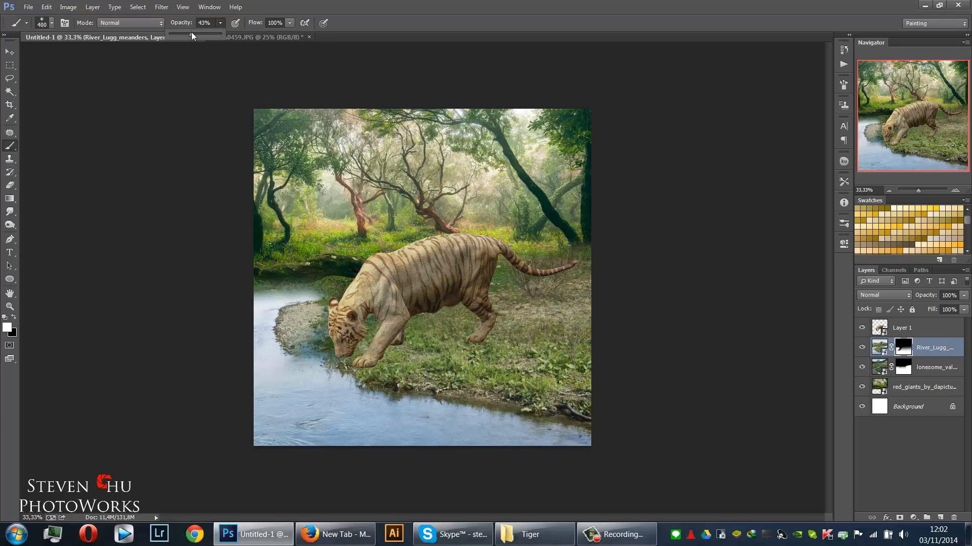
Set the brush to 43% opacity and 800 px, and blend the river mask over the ground around the tiger's hind legs.
key(4)
key(3)
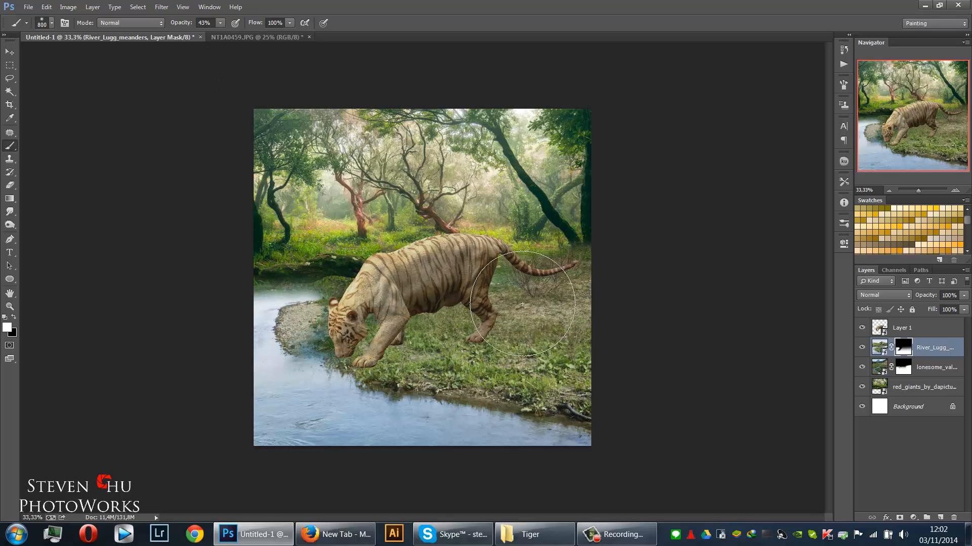
mouse_move(481, 294)
mouse_down()
mouse_move(572, 314)
mouse_move(471, 301)
mouse_move(557, 294)
mouse_move(456, 298)
mouse_up()
key(x)
key(x)
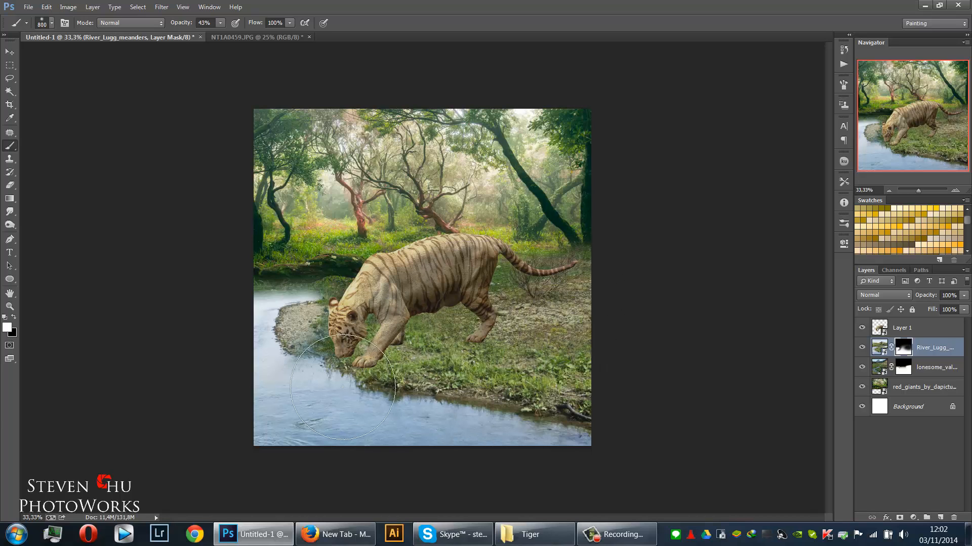
Try fading the river water in front of the tiger's muzzle with black at 43% opacity.
key(x)
mouse_move(334, 385)
mouse_down()
mouse_move(399, 385)
mouse_move(339, 371)
mouse_up()
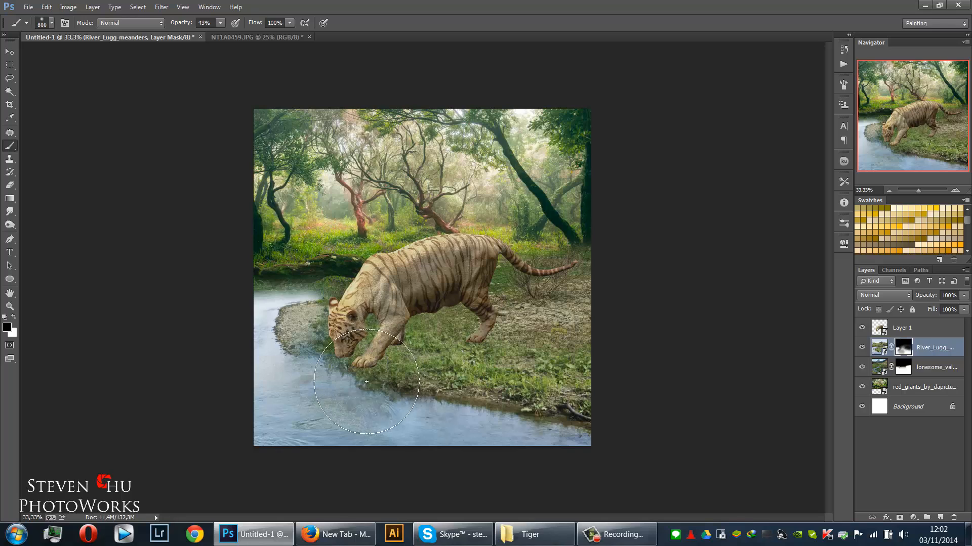
key(ctrl+z)
Reveal the gravel bank by the tiger's head with white and hide the river image's upper water edge with black.
key(x)
drag(342, 332, 293, 328)
key(x)
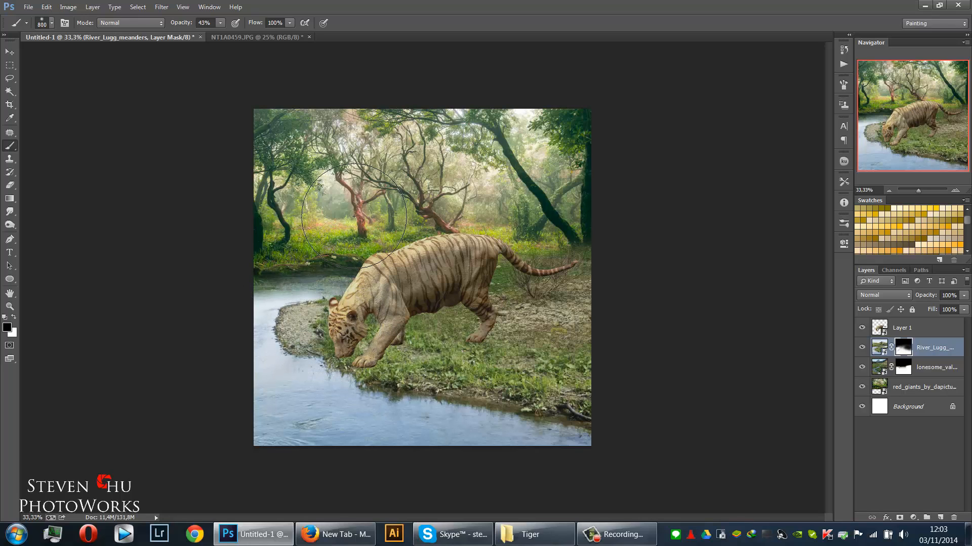
mouse_move(350, 245)
mouse_down()
mouse_move(274, 246)
mouse_move(347, 241)
mouse_move(264, 255)
mouse_move(332, 260)
mouse_move(267, 268)
mouse_move(328, 273)
mouse_move(253, 272)
mouse_move(357, 289)
mouse_up()
Adjust the brush to 600 px and fade the river image's grass on the bank behind the tiger.
key(bracketleft)
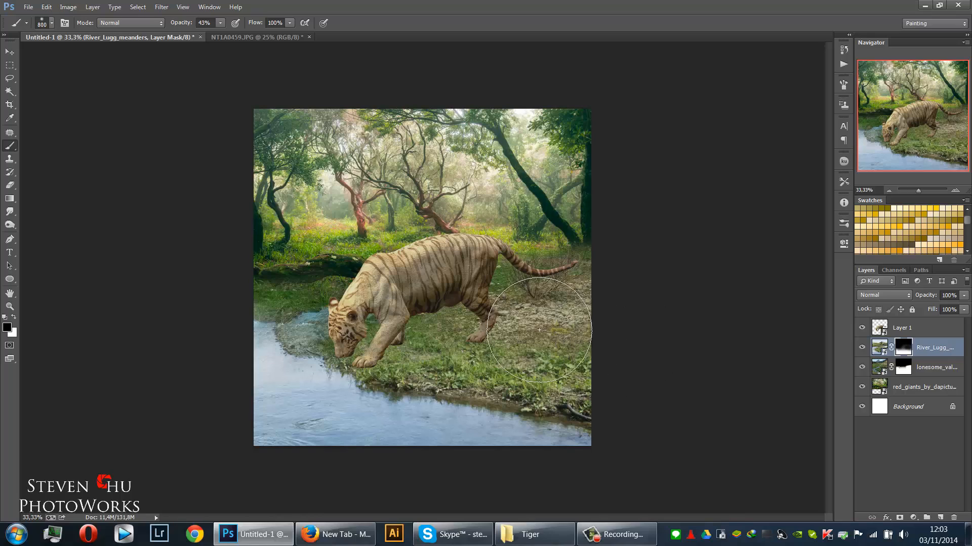
key(bracketleft)
key(bracketleft)
key(bracketleft)
key(bracketright)
key(bracketright)
key(bracketright)
key(bracketright)
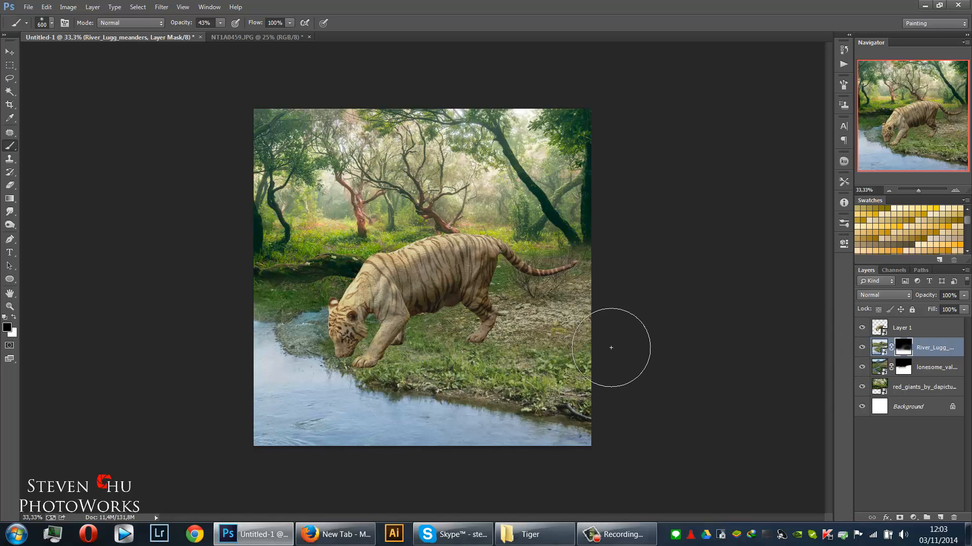
Compare the scene with the river layer hidden and shown, and repaint its mask over the gravel bank beside the tiger's head.
click(862, 349)
click(861, 349)
click(862, 349)
click(862, 349)
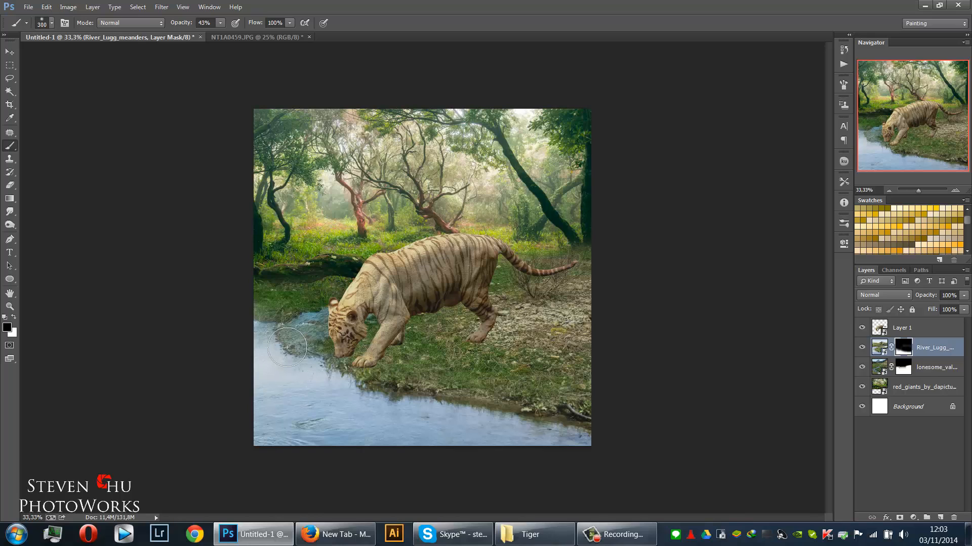
mouse_move(270, 353)
mouse_down()
mouse_move(327, 321)
mouse_move(303, 323)
mouse_move(309, 316)
mouse_move(383, 315)
mouse_move(368, 298)
mouse_move(269, 298)
mouse_move(330, 296)
mouse_move(271, 298)
mouse_move(308, 303)
mouse_up()
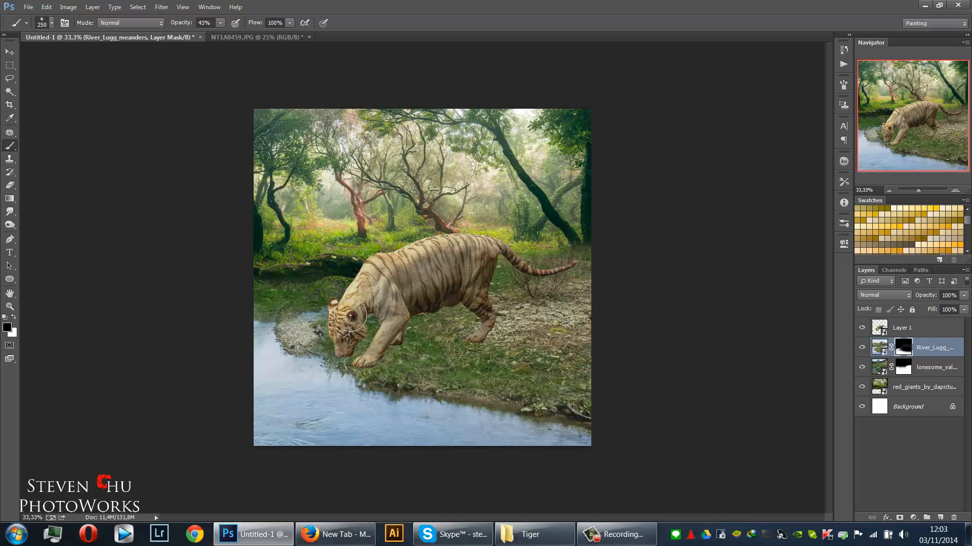
With the river layer hidden, scale the valley image to about 105.7%, shift it left, apply the transform and show the river layer again.
click(879, 367)
click(862, 347)
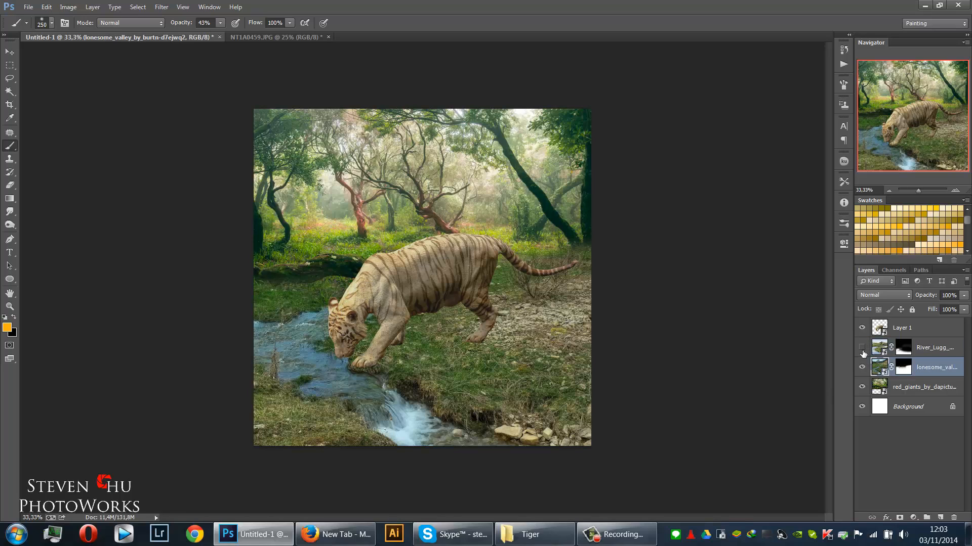
key(ctrl+t)
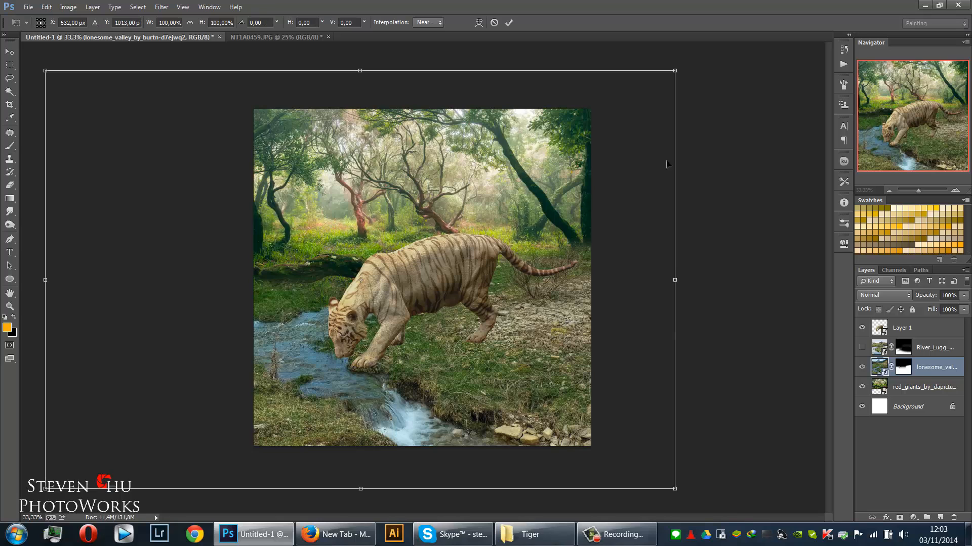
drag(675, 72, 726, 62)
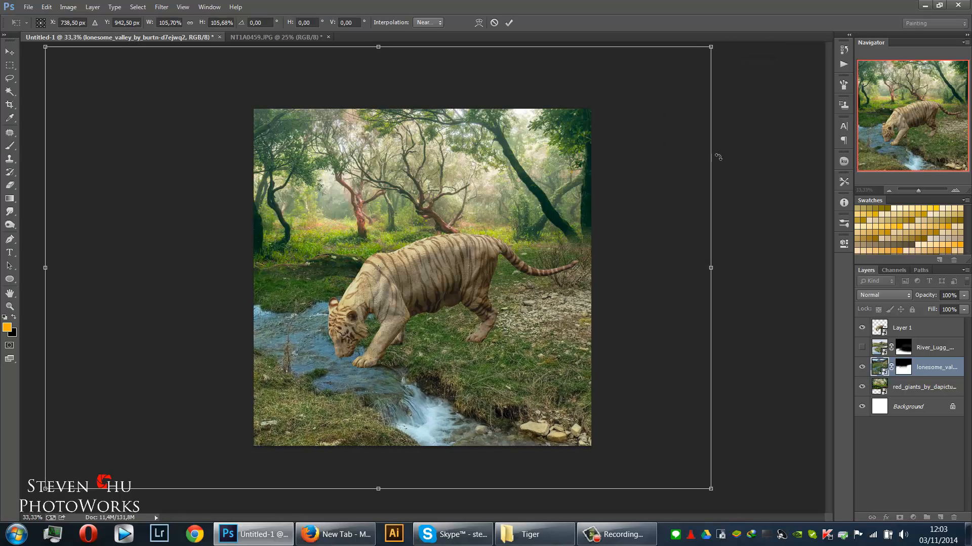
drag(619, 323, 574, 323)
key(b)
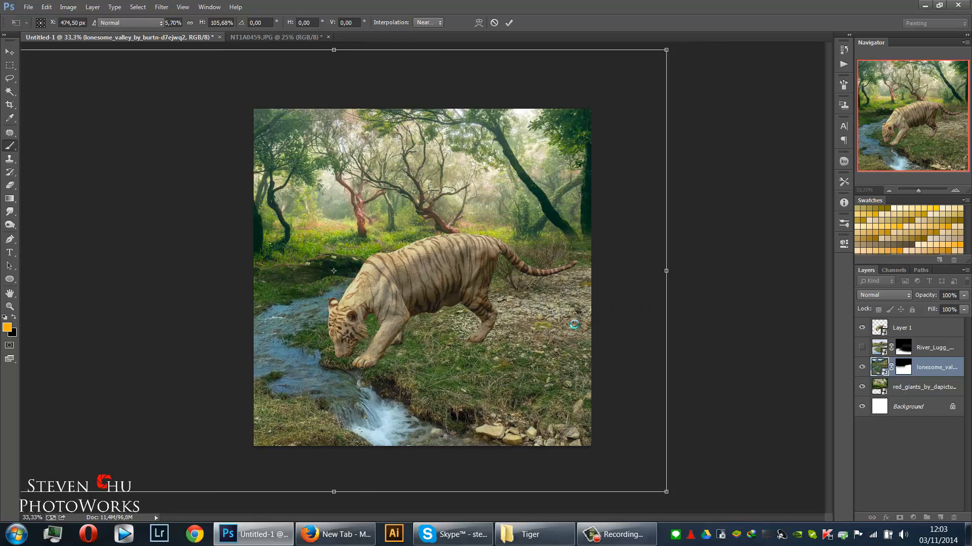
click(861, 347)
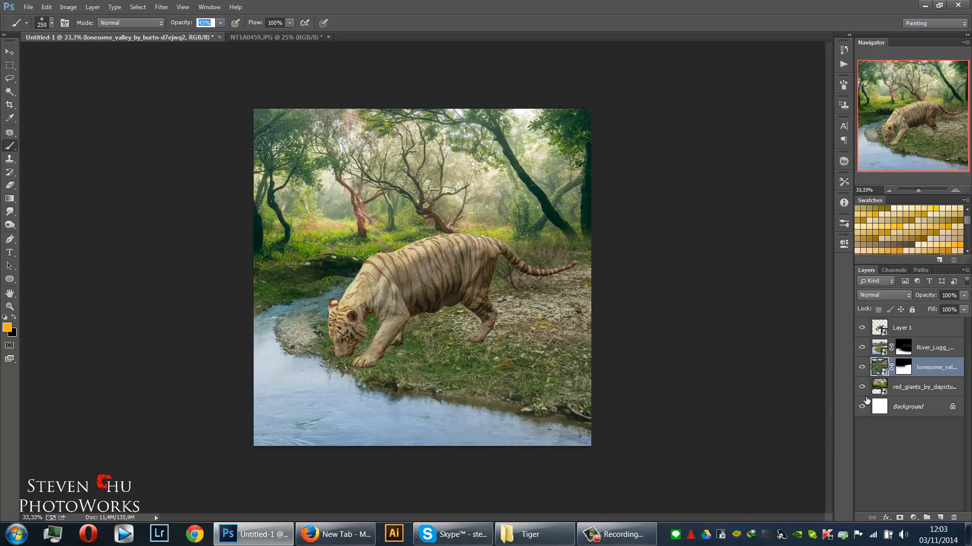
Paint black on the river layer's mask to hide the gravel bank beside the tiger's head, and check the mask overlay.
click(899, 345)
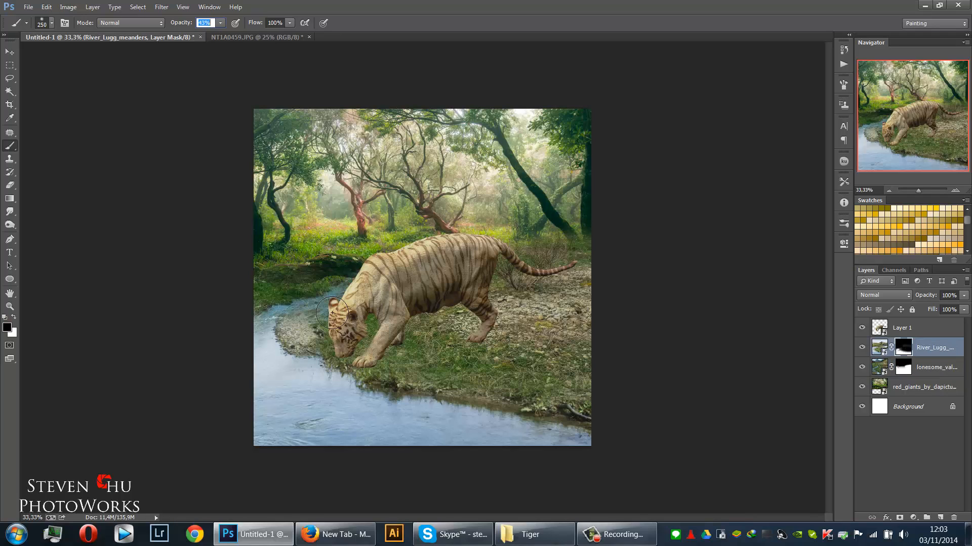
mouse_move(310, 318)
mouse_down()
mouse_move(293, 340)
mouse_move(310, 341)
mouse_move(283, 342)
mouse_move(262, 329)
mouse_move(269, 325)
mouse_move(242, 340)
mouse_up()
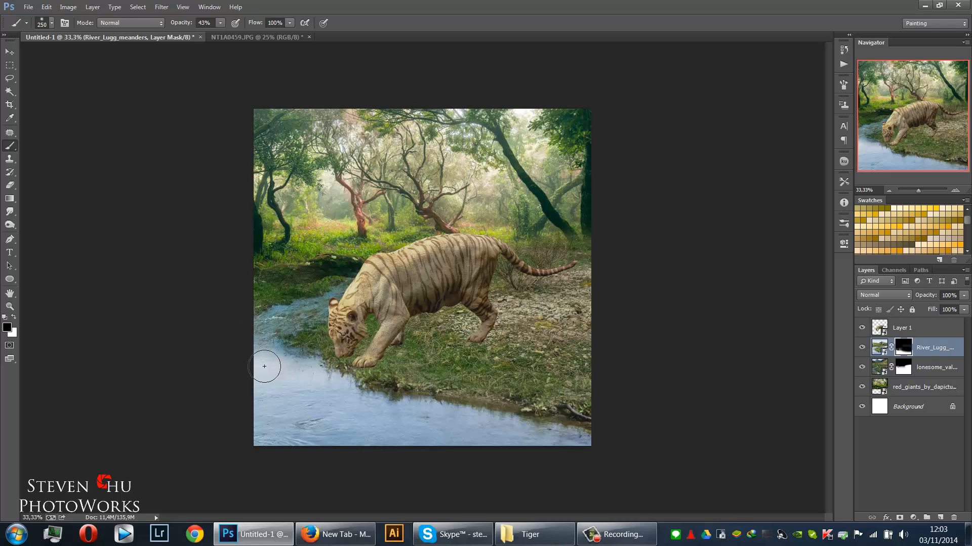
key(x)
key(backslash)
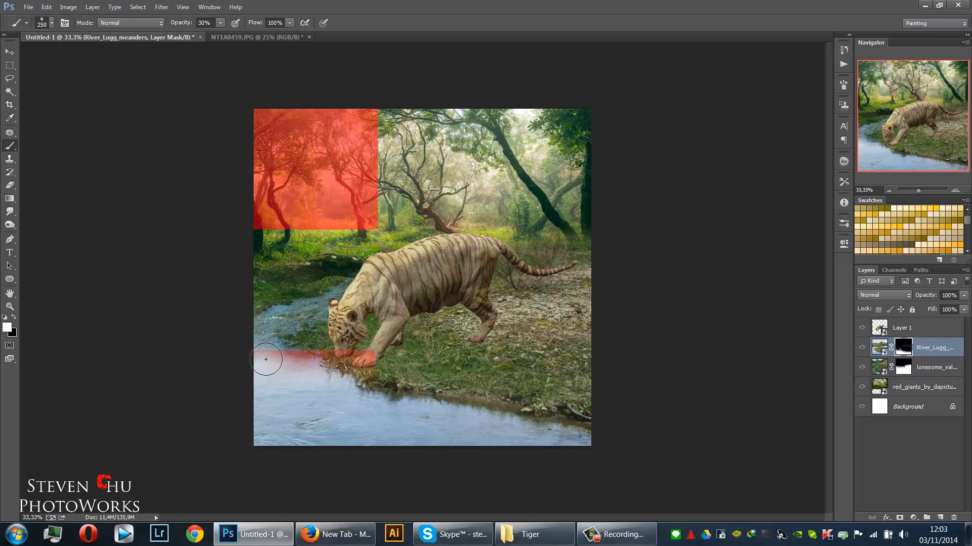
key(backslash)
Try fading the foreground river water with a 500 px black brush at 21% opacity, and undo the strokes.
key(x)
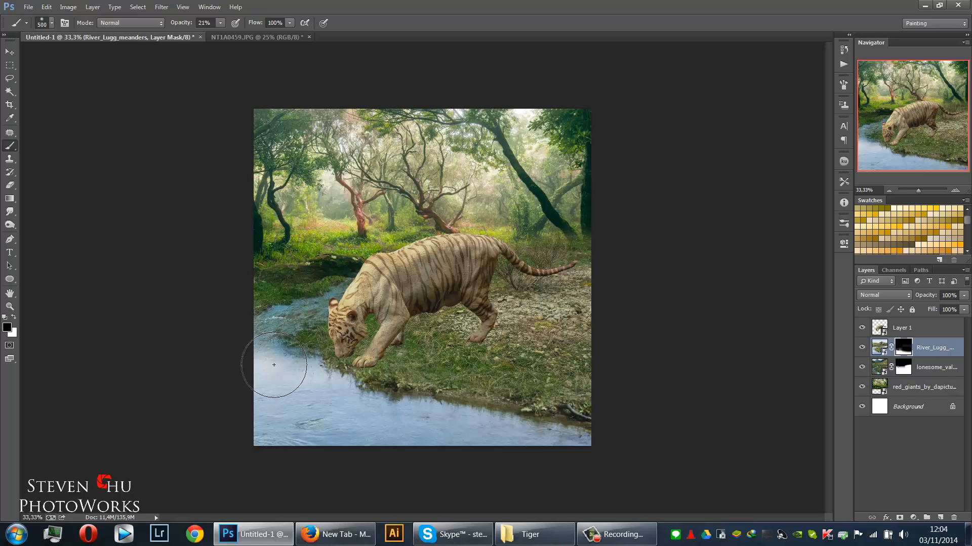
mouse_move(274, 365)
mouse_down()
mouse_move(308, 385)
mouse_move(264, 384)
mouse_move(450, 428)
mouse_move(529, 435)
mouse_move(401, 429)
mouse_move(476, 426)
mouse_up()
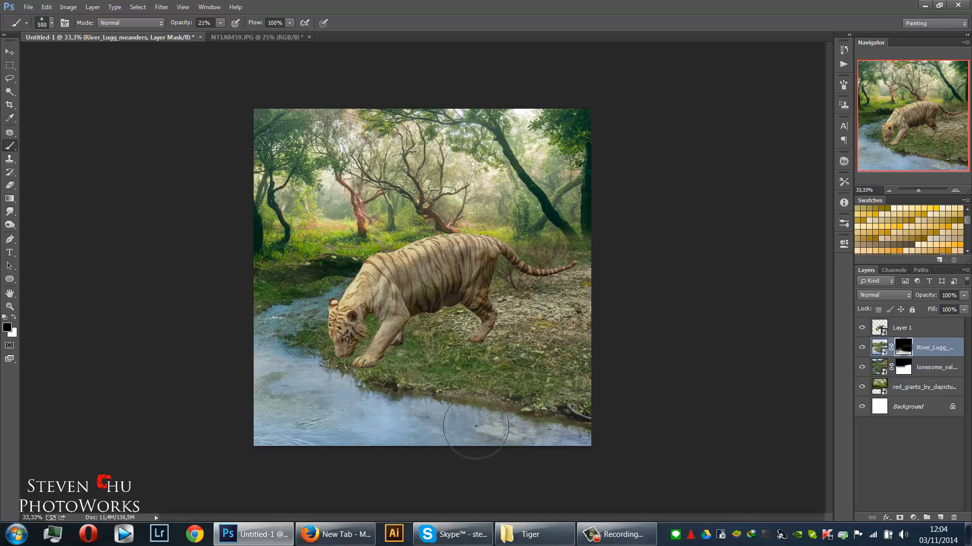
key(ctrl+alt+z)
key(ctrl+alt+z)
key(ctrl+alt+z)
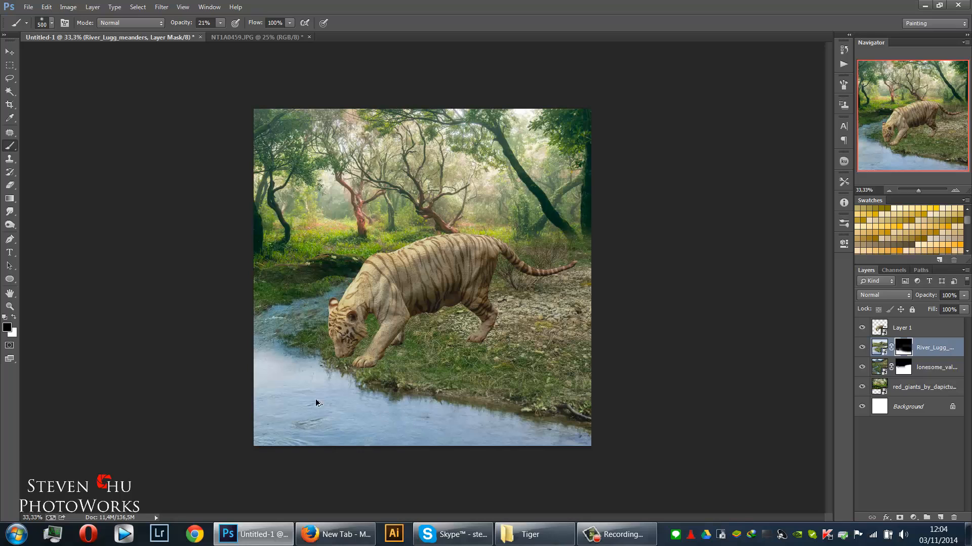
Fade the foreground water on the river mask with black at 21% opacity and restore its lower part with white.
key(x)
key(x)
drag(310, 384, 548, 427)
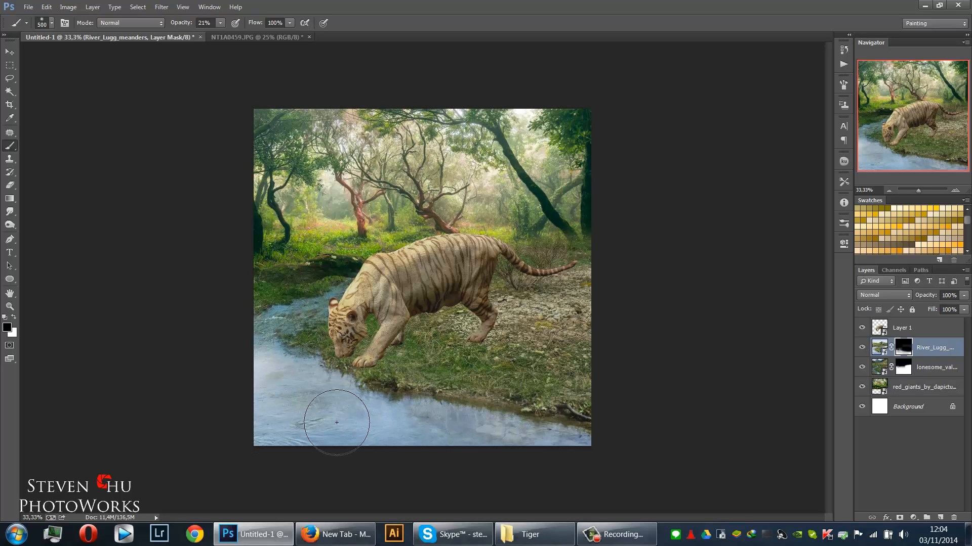
mouse_move(334, 418)
mouse_down()
mouse_move(251, 415)
mouse_move(315, 414)
mouse_move(299, 409)
mouse_move(312, 432)
mouse_move(290, 430)
mouse_move(319, 430)
mouse_move(273, 375)
mouse_move(297, 420)
mouse_up()
key(x)
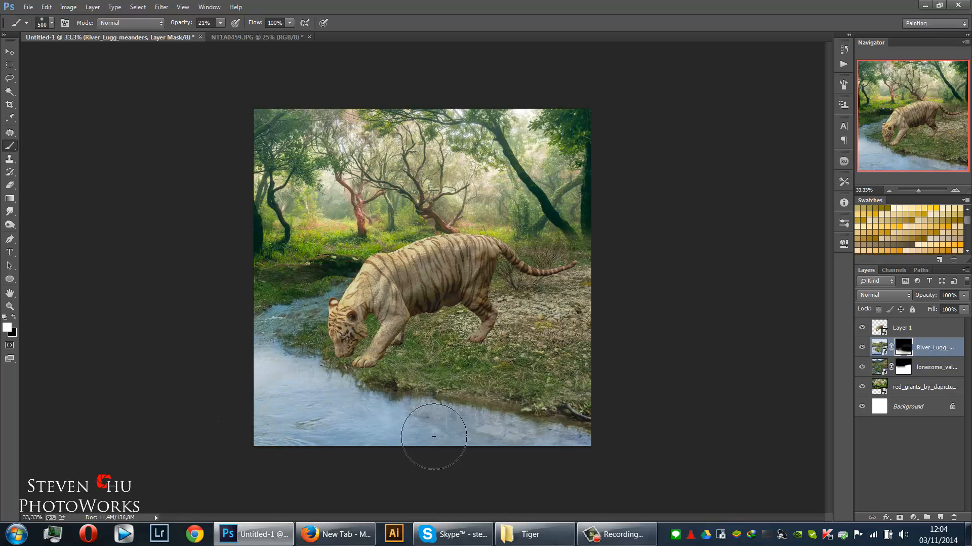
mouse_move(434, 439)
mouse_down()
mouse_move(476, 435)
mouse_move(406, 432)
mouse_up()
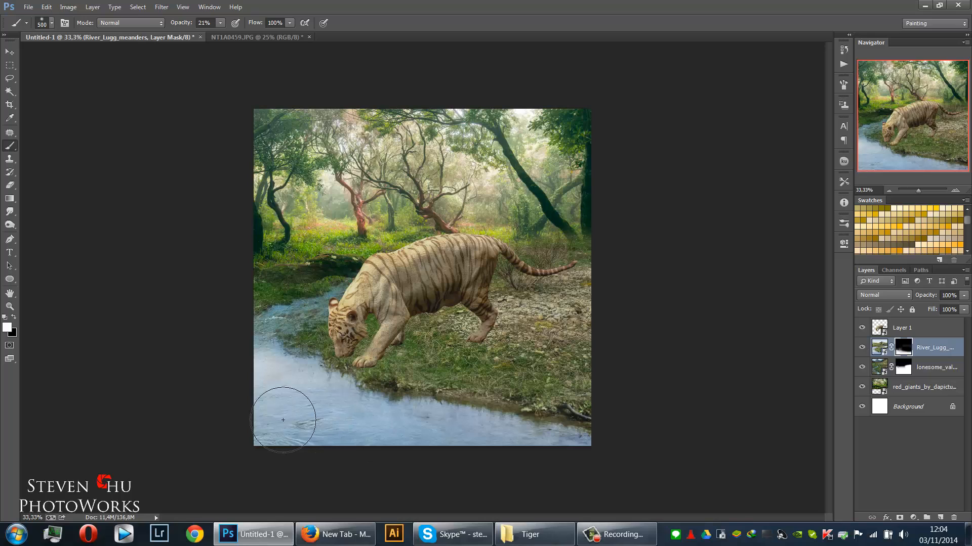
Nudge the River_Lugg_meanders image slightly to the right with the Move tool, undoing the first attempt.
key(v)
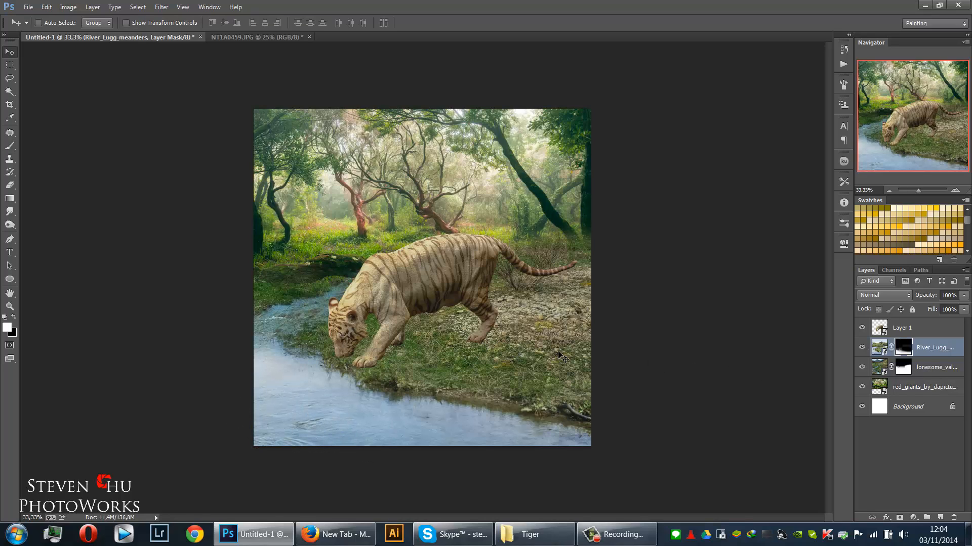
drag(737, 376, 742, 376)
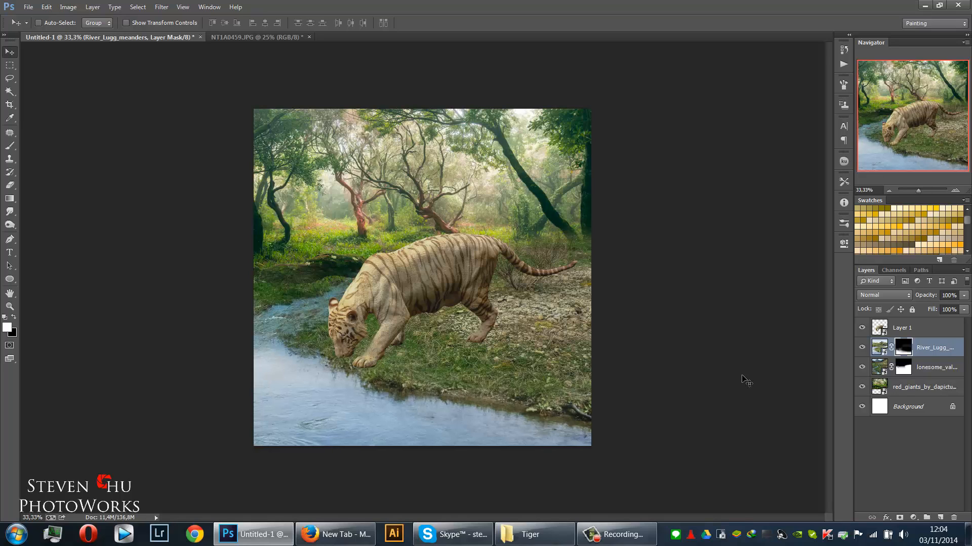
key(ctrl+z)
drag(537, 423, 547, 421)
Reduce the brush to 200 px and touch up the river mask where the two streams meet beside the tiger's head.
key(b)
key(bracketleft)
key(bracketleft)
key(bracketleft)
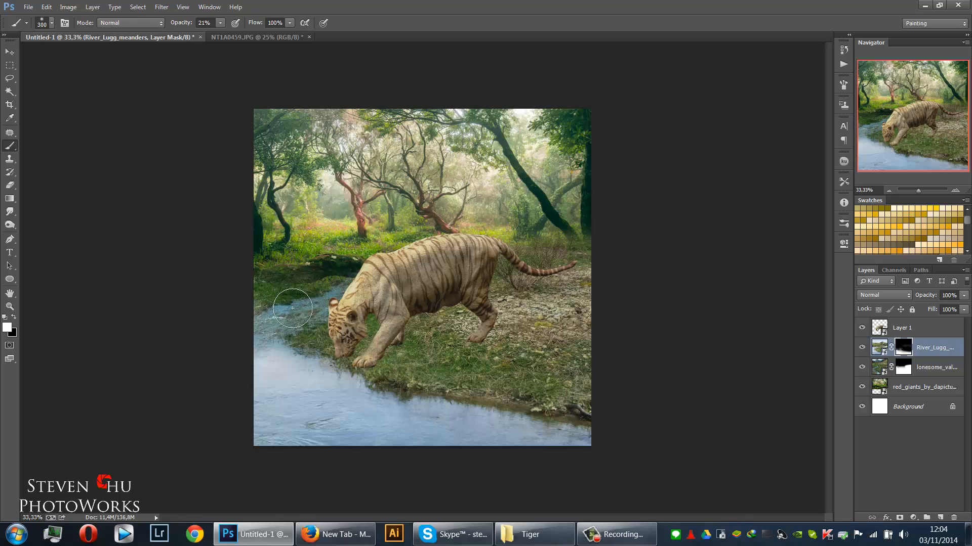
key(x)
key(x)
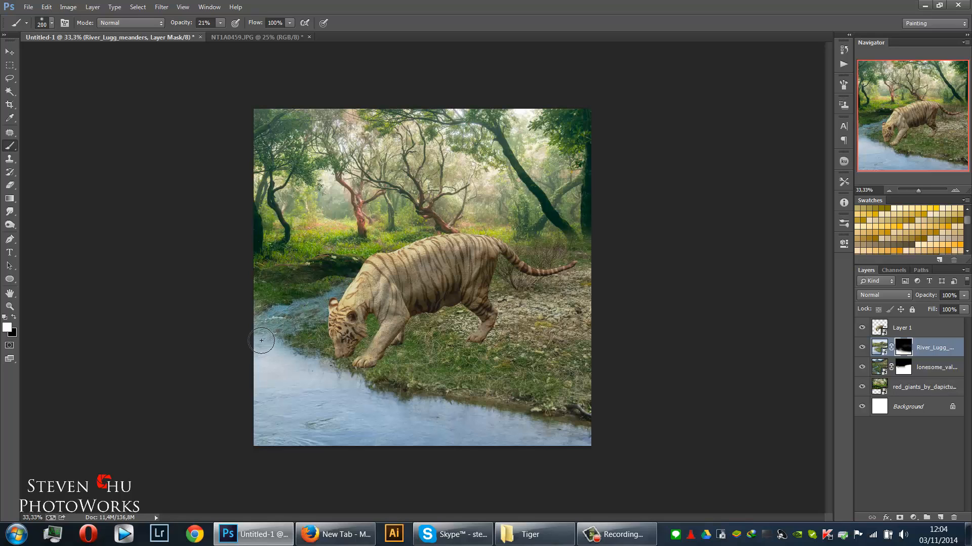
Examine the blend between the tiger's paws, the grassy bank and the water at 66.7% zoom.
key(v)
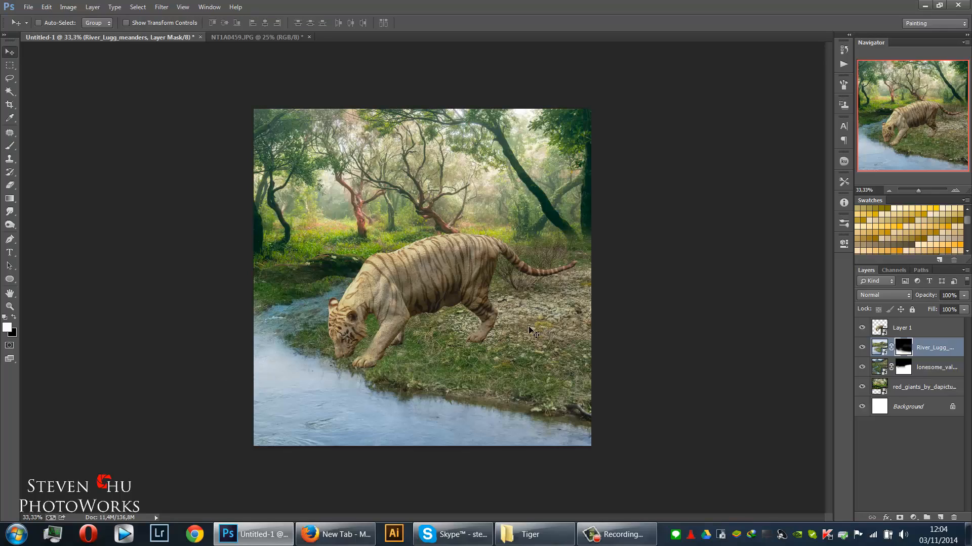
key(ctrl+plus)
key(ctrl+plus)
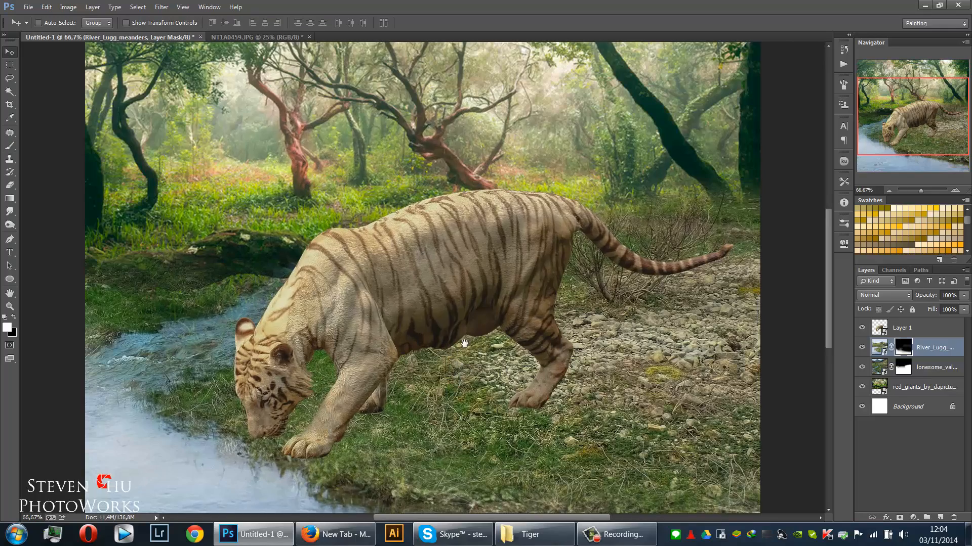
drag(464, 363, 485, 257)
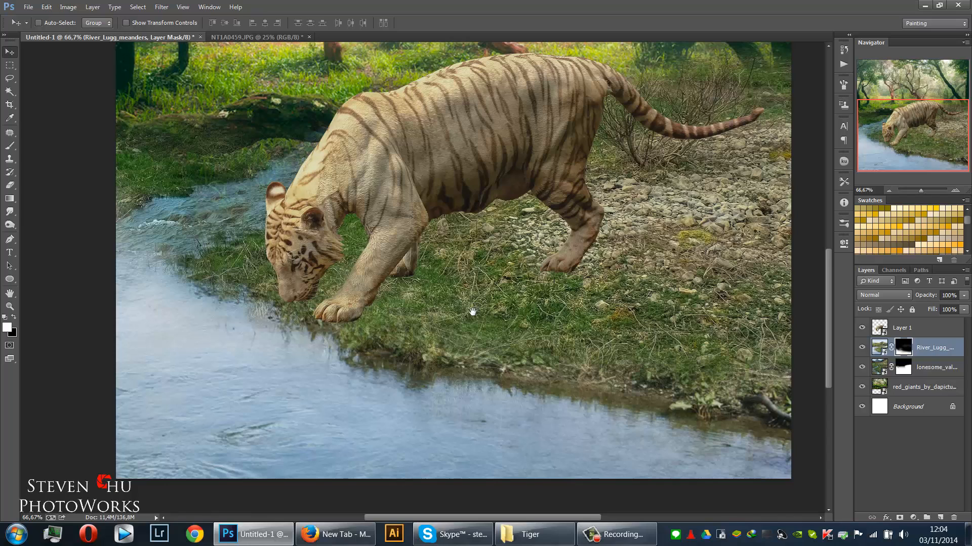
drag(482, 296, 445, 345)
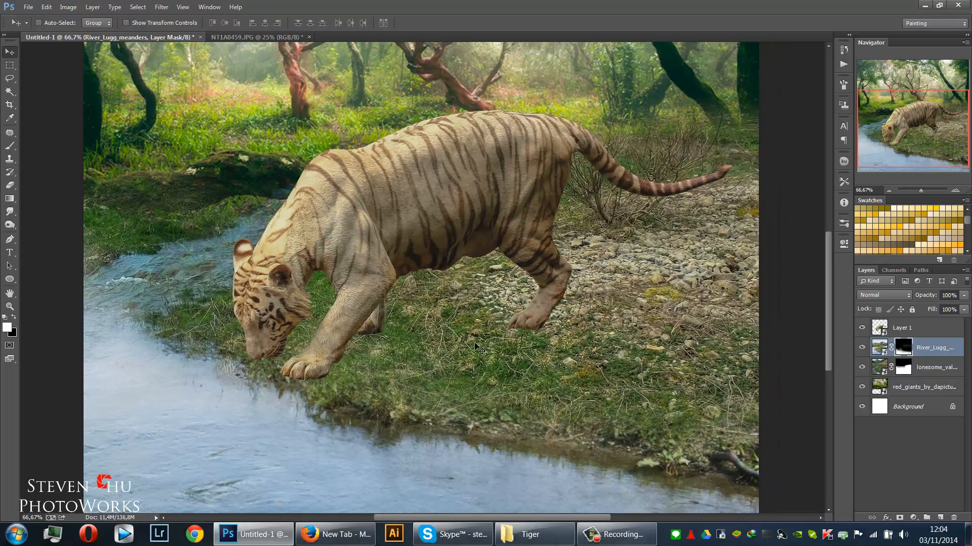
key(ctrl+minus)
key(ctrl+minus)
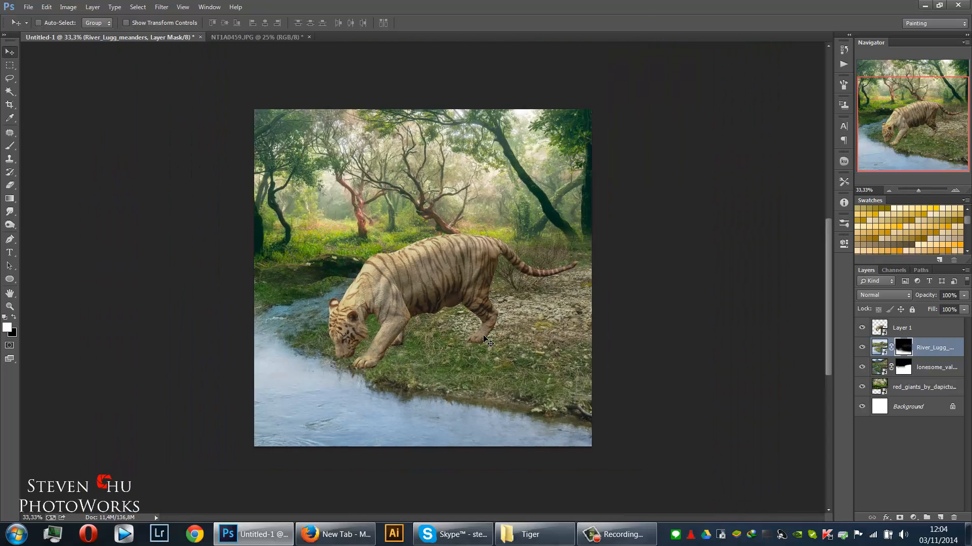
key(ctrl+plus)
key(ctrl+plus)
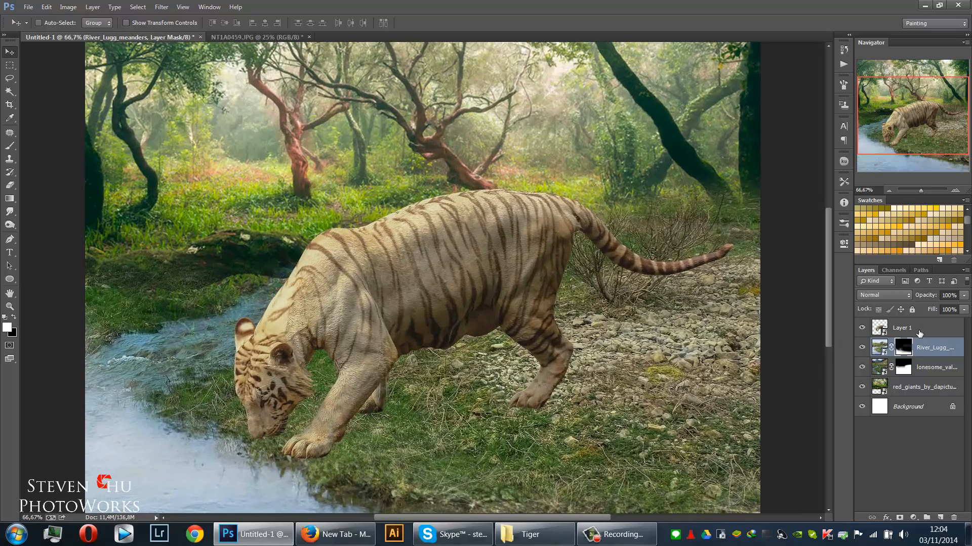
On the tiger layer, trace a Pen path over the upper thigh and around the visible hind leg and paw.
click(919, 330)
key(ctrl+plus)
key(ctrl+plus)
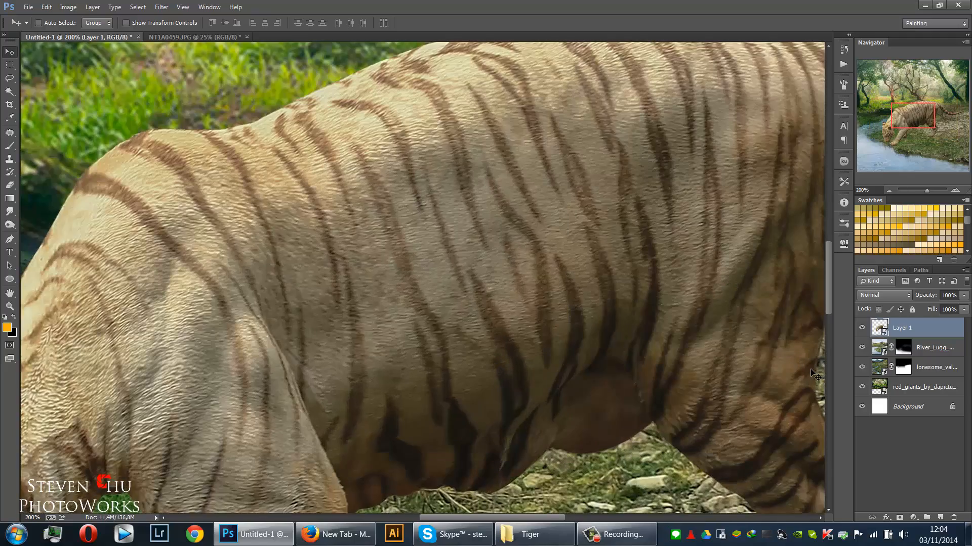
key(ctrl+minus)
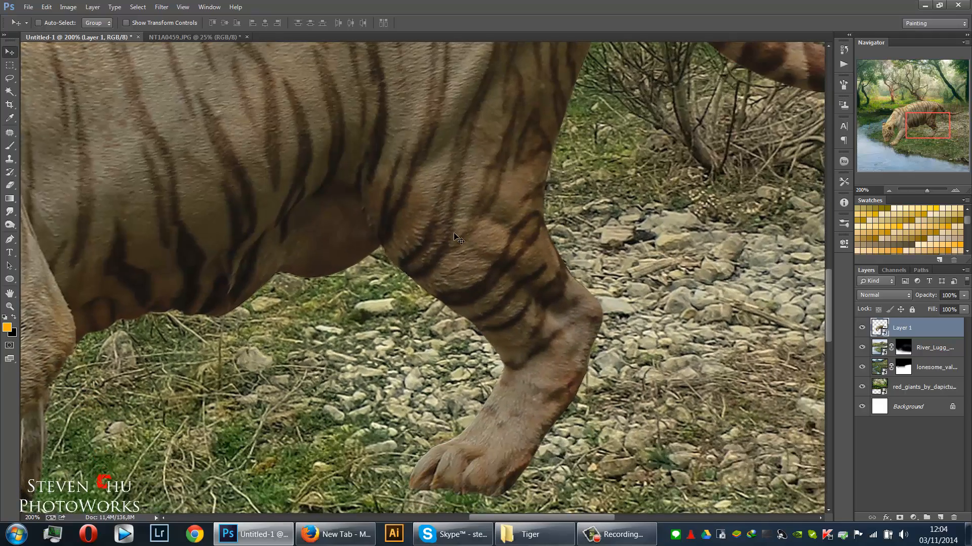
key(p)
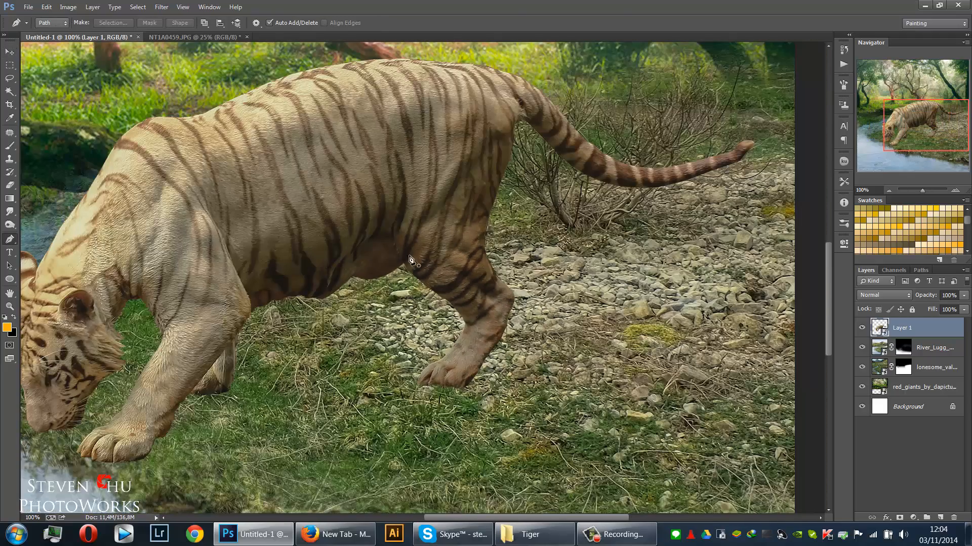
click(401, 264)
drag(466, 200, 511, 206)
click(529, 219)
click(558, 285)
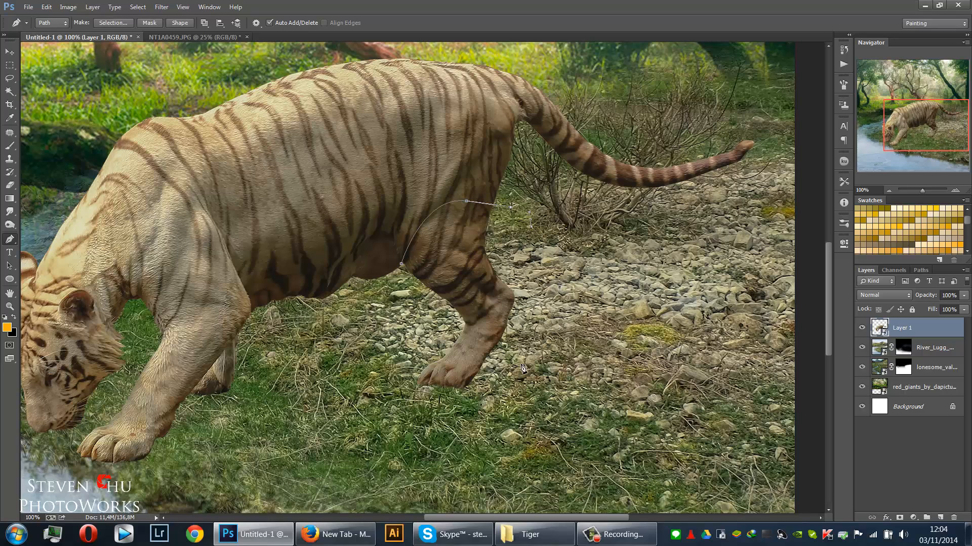
click(512, 371)
drag(454, 407, 450, 408)
click(383, 399)
Convert the hind-leg path into a new anti-aliased selection with a feather radius of 0 pixels.
right_click(427, 295)
click(456, 103)
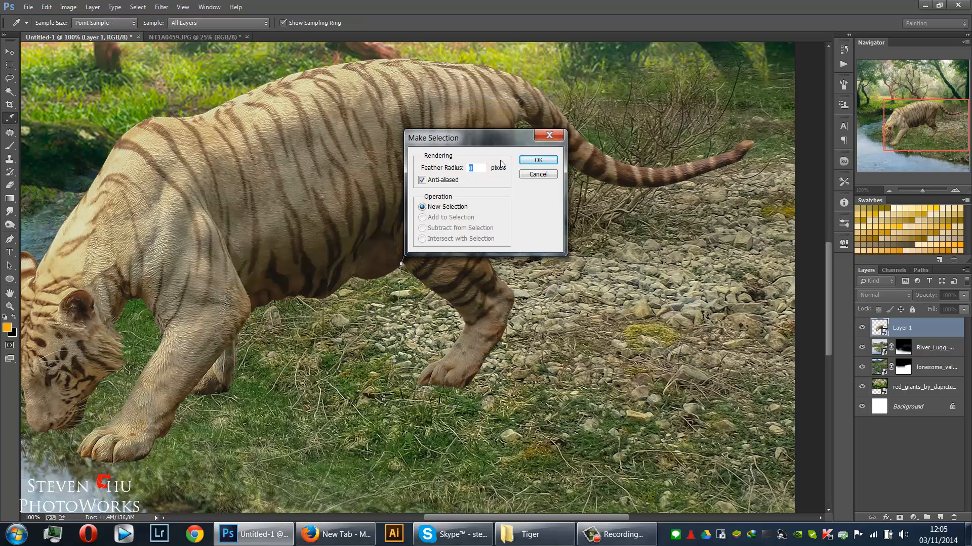
click(538, 160)
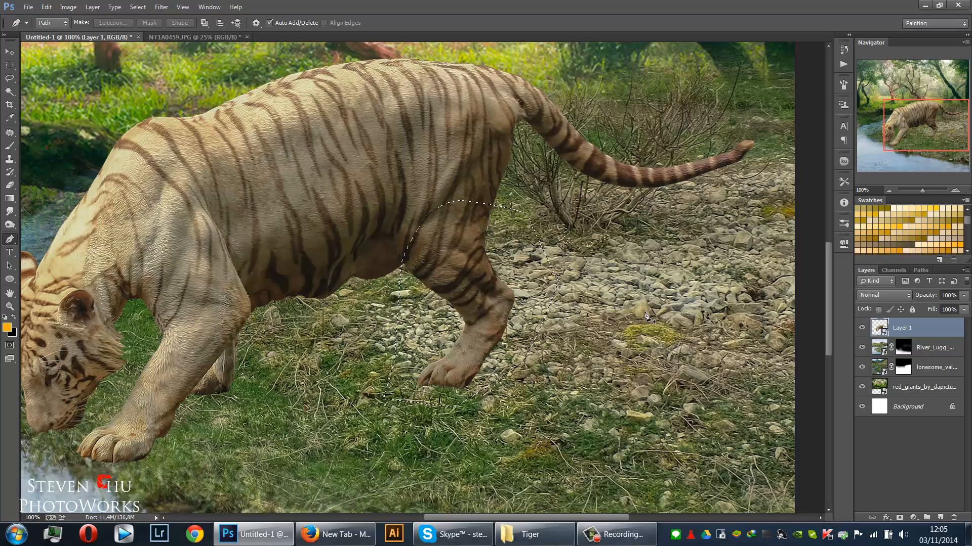
right_click(916, 329)
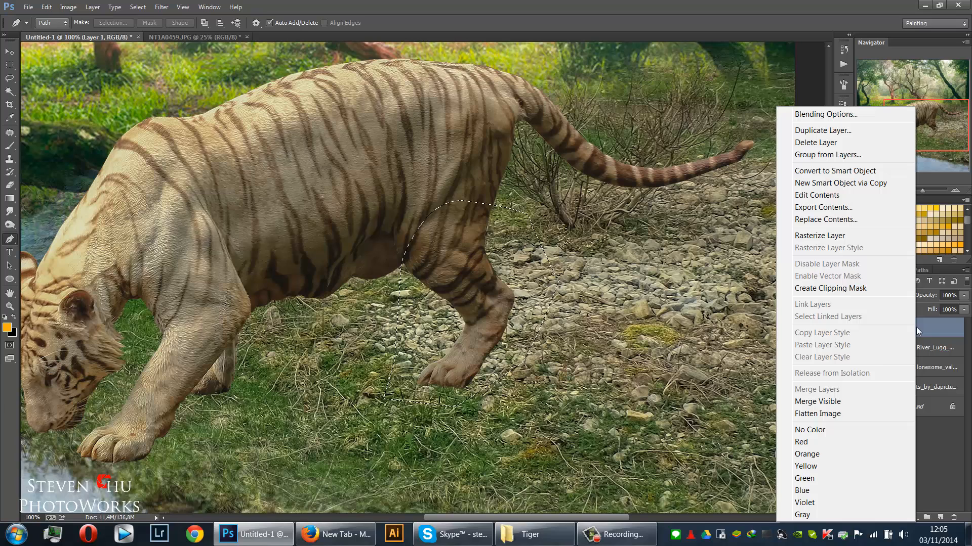
click(863, 131)
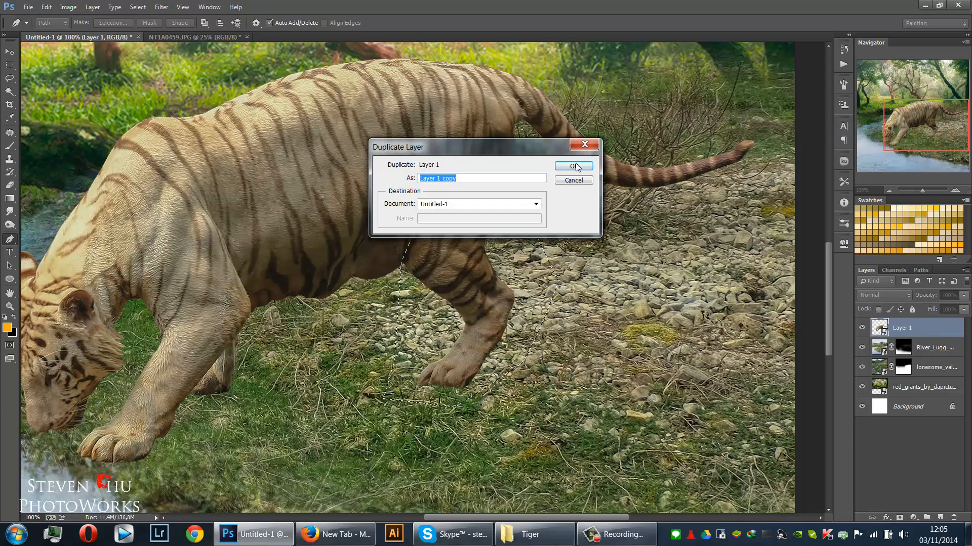
click(573, 167)
key(ctrl+z)
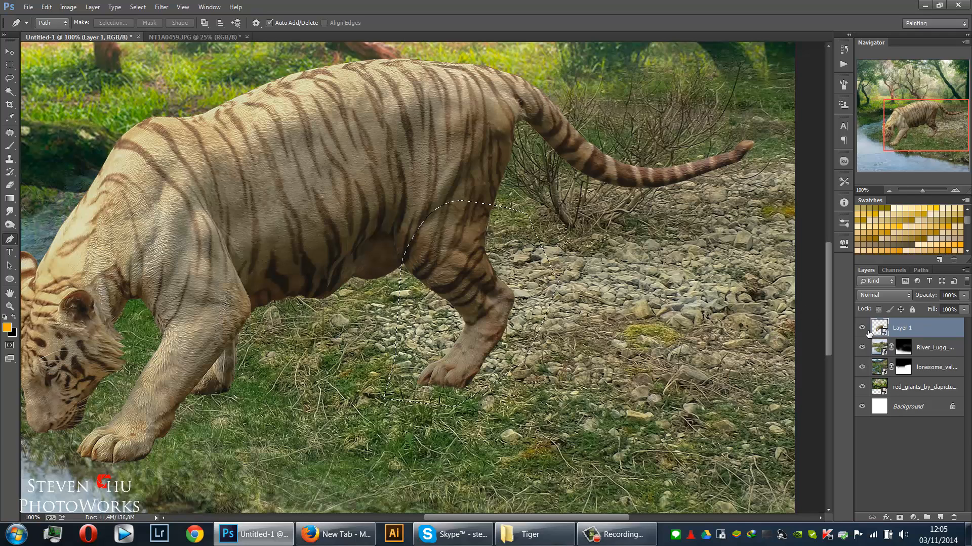
Copy the selected hind leg onto its own layer, check the cut-out alone, and place it beneath the tiger layer.
key(ctrl+j)
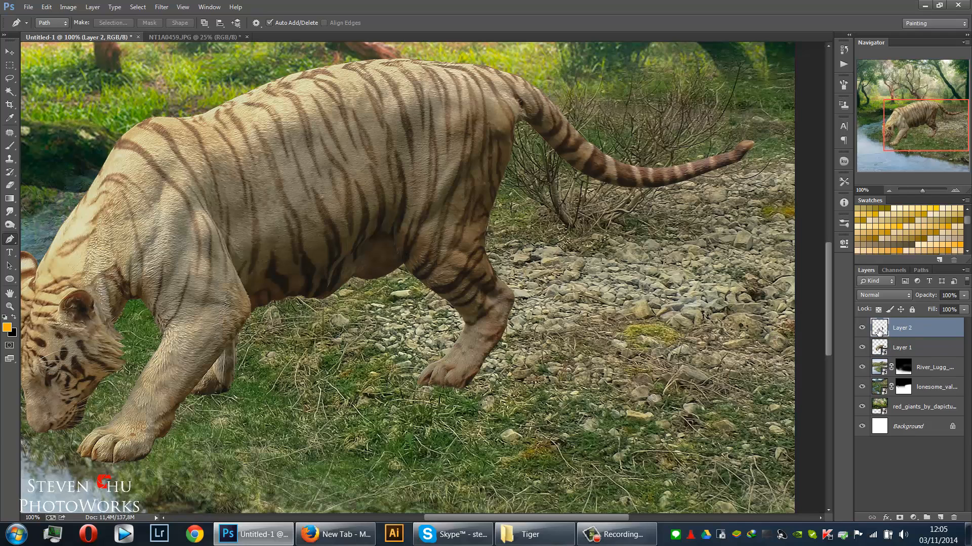
click(862, 348)
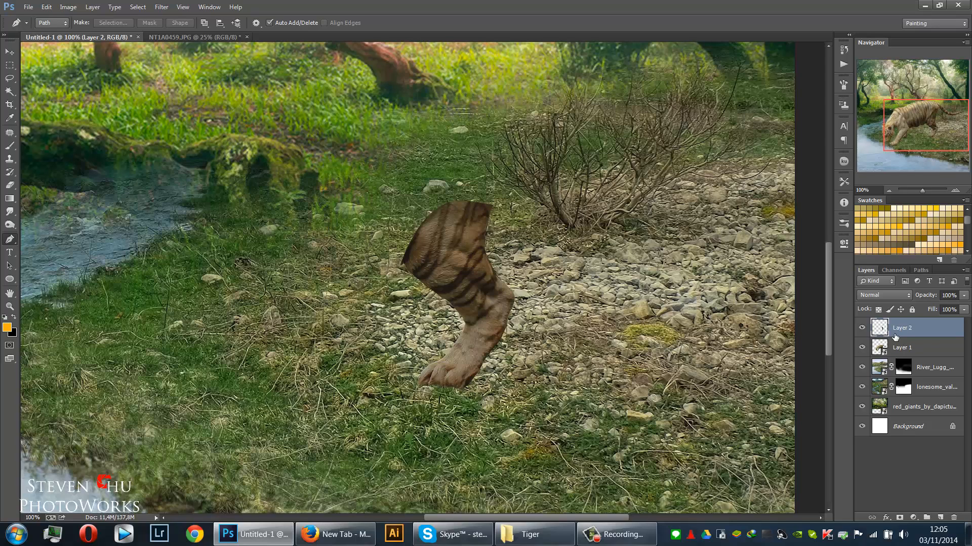
click(862, 348)
drag(915, 332, 917, 357)
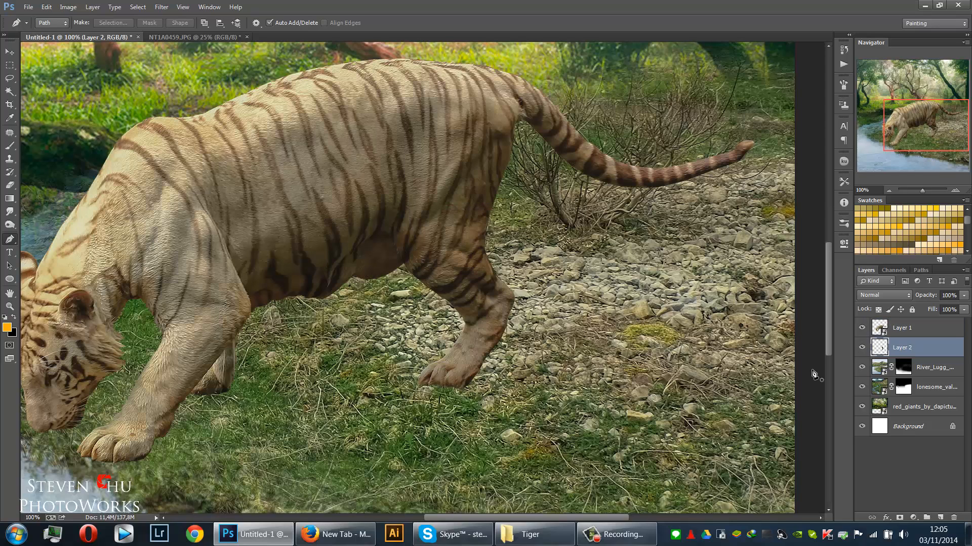
Move the leg copy forward and slightly up behind the belly to form the tiger's far hind leg.
key(v)
drag(459, 296, 362, 270)
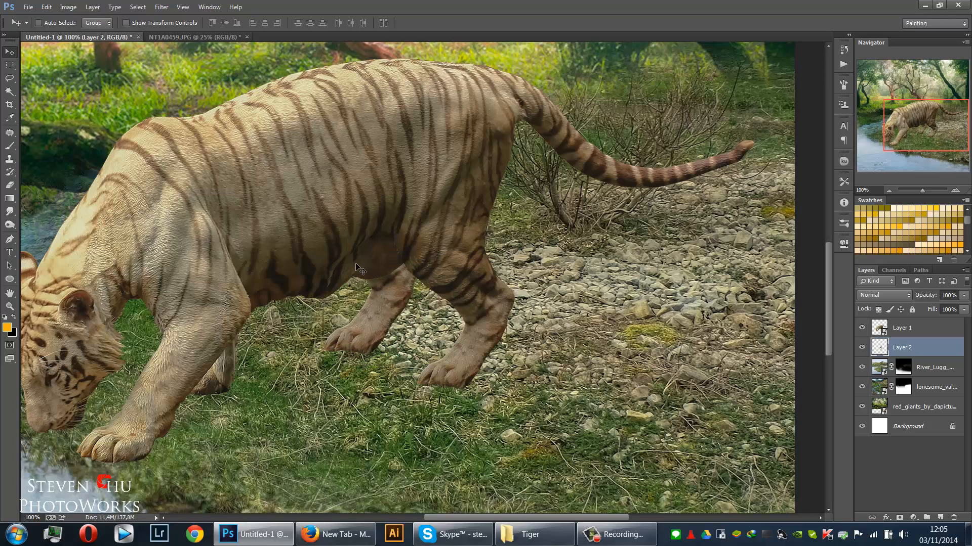
key(ctrl+minus)
key(ctrl+minus)
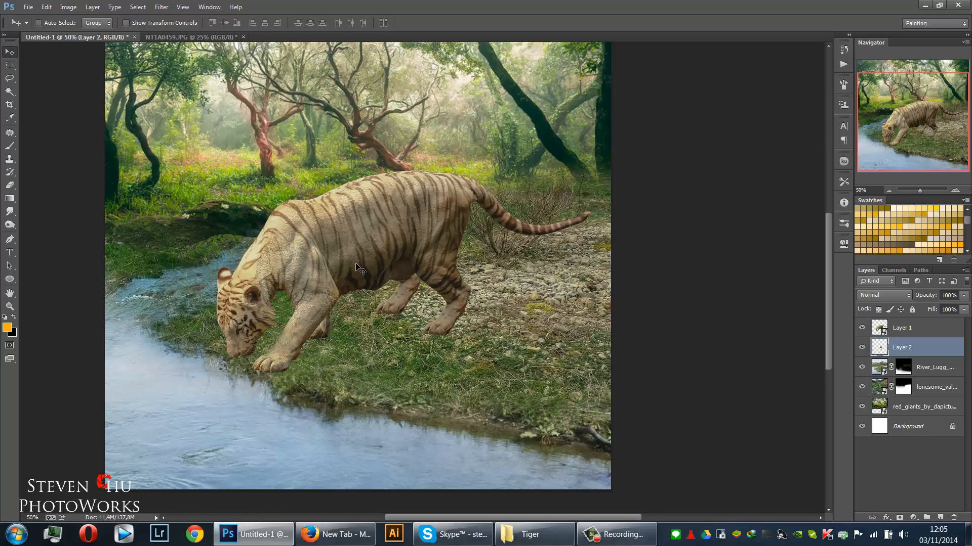
Nudge the far hind leg slightly right and down, and check its placement in the whole composition.
key(Right)
key(Right)
key(Right)
key(Right)
key(Down)
key(Down)
key(Down)
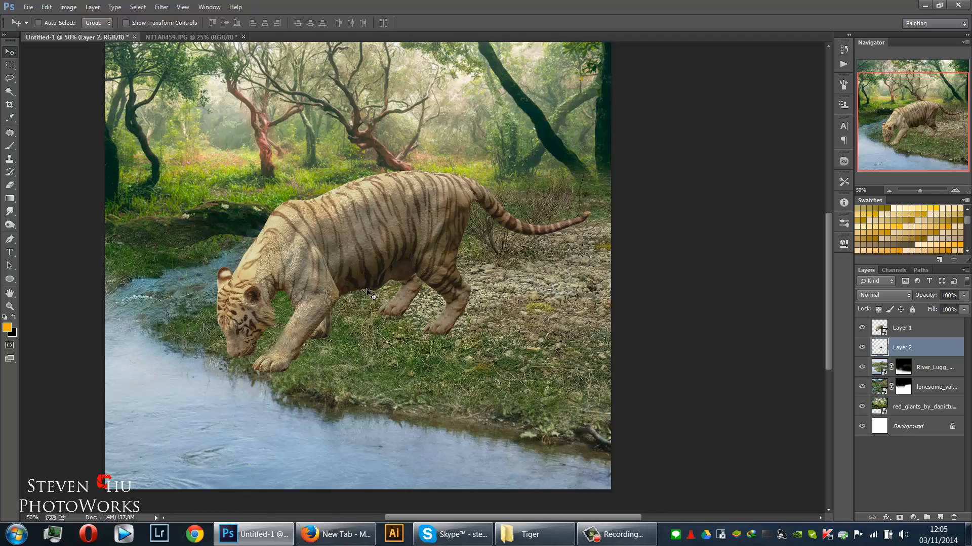
scroll(340, 310, down, 3)
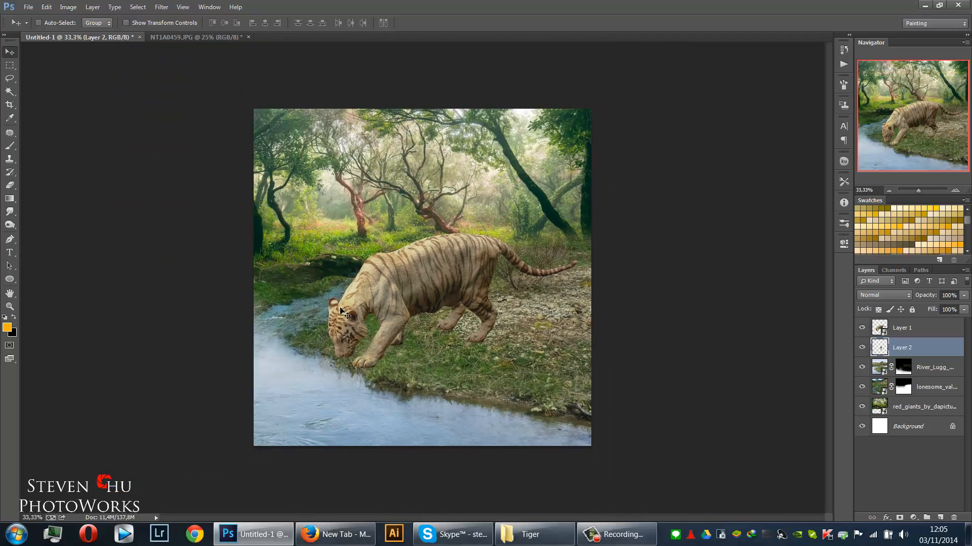
Fine-tune the far hind leg at 100% zoom by nudging it slightly up and to the right.
scroll(340, 311, up, 8)
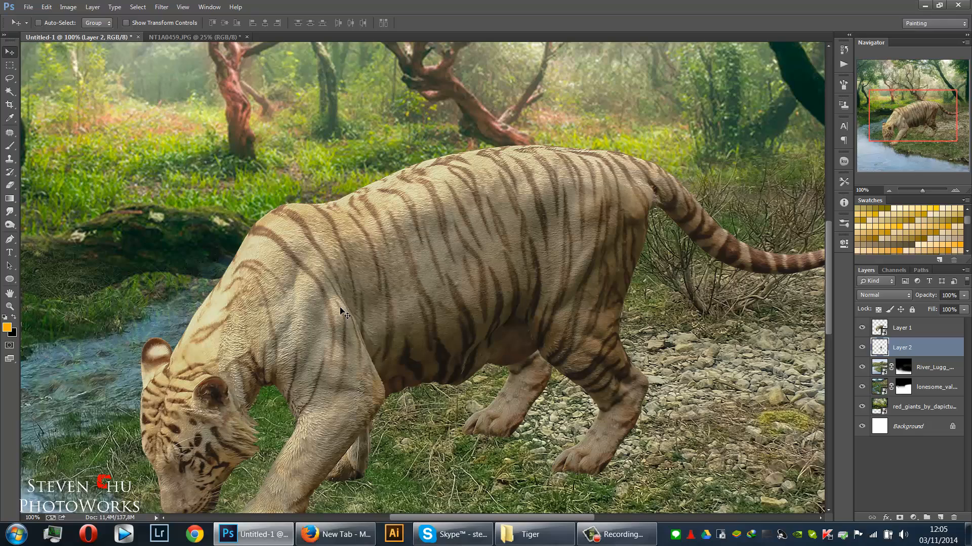
key(Up)
key(Up)
key(Up)
key(Up)
key(Up)
key(Left)
key(Left)
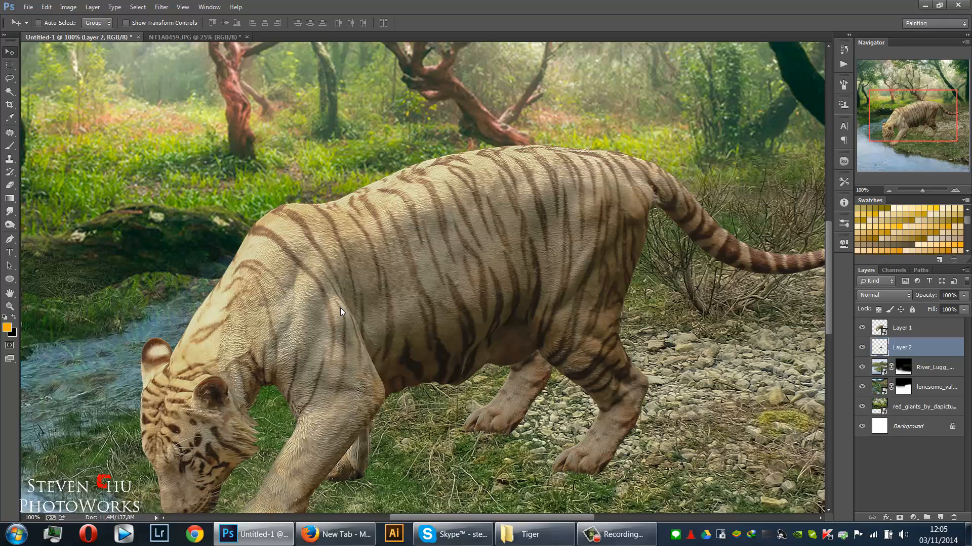
key(Right)
key(Right)
key(Right)
key(Right)
key(Right)
key(Right)
key(Right)
key(Right)
key(Right)
key(Right)
key(Right)
key(Right)
scroll(340, 310, down, 2)
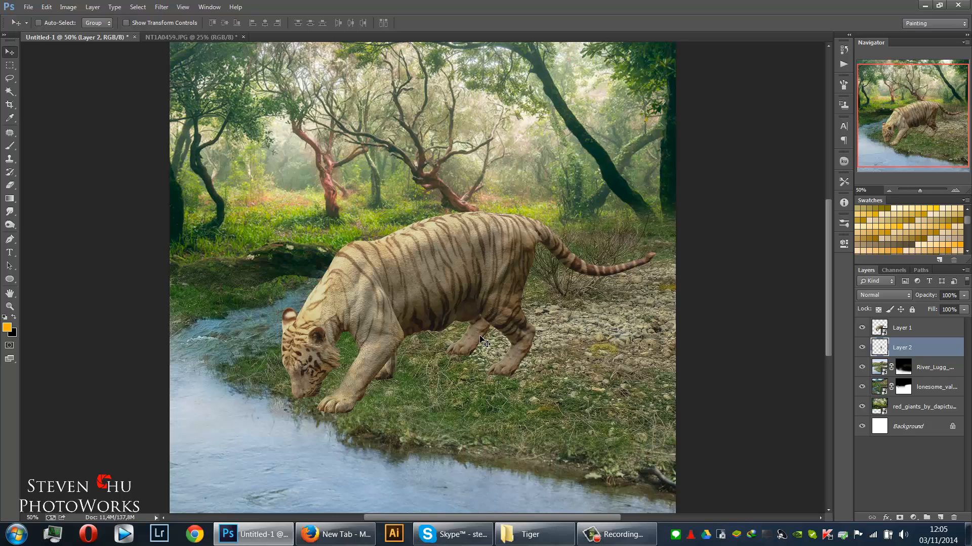
Merge the tiger layer and the far hind leg layer into one and toggle its visibility to check it.
shift+click(930, 335)
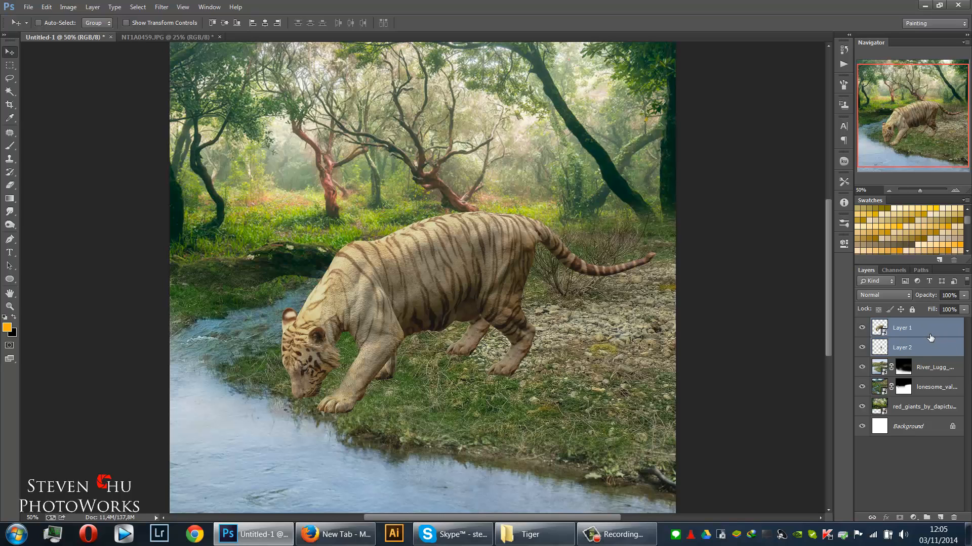
right_click(930, 332)
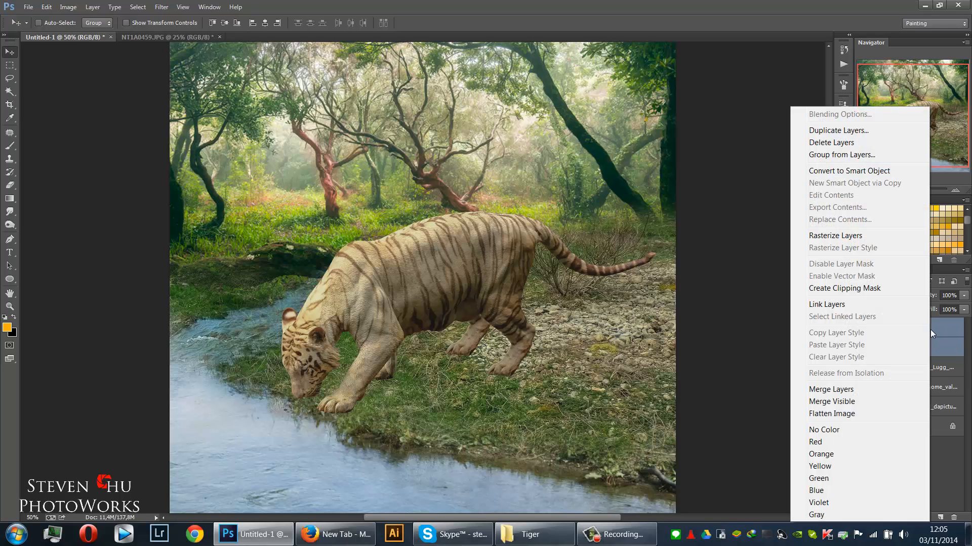
click(879, 391)
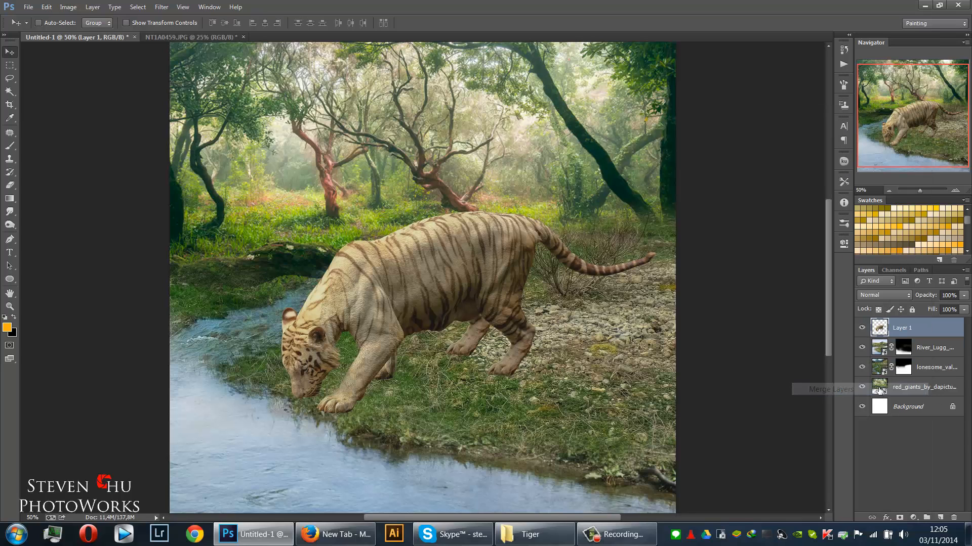
click(863, 332)
click(863, 331)
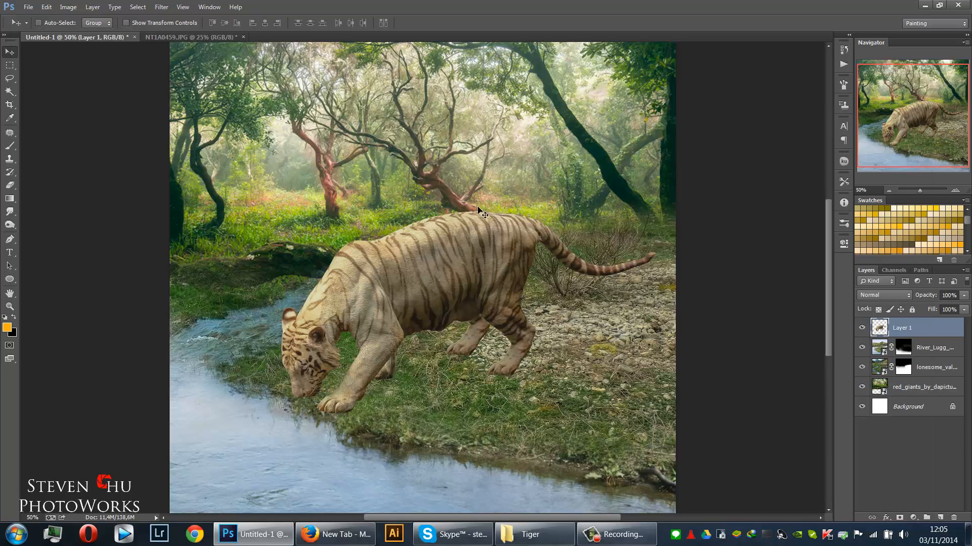
Apply Puppet Warp to the tiger, pinning the tail base and the body, and bend the tail down toward the stones.
click(73, 9)
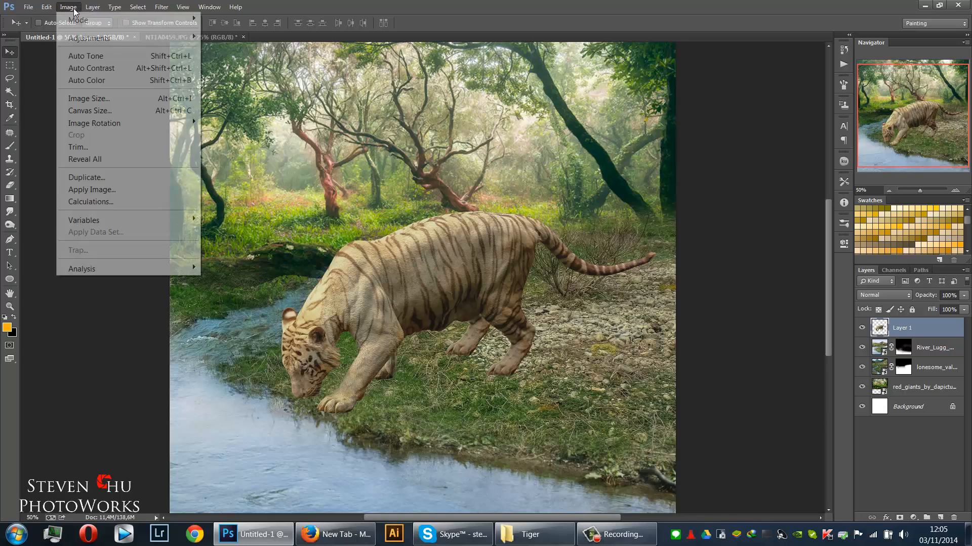
mouse_move(51, 10)
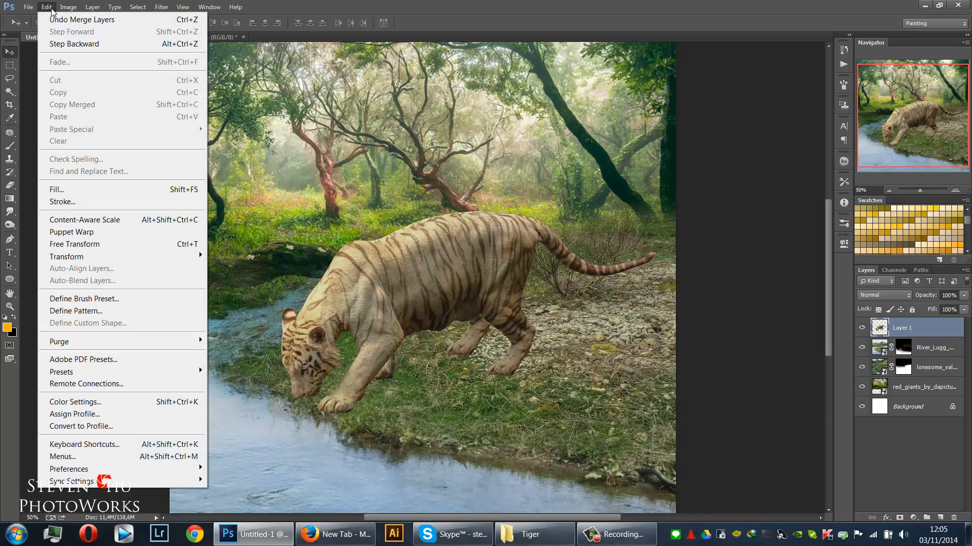
click(102, 233)
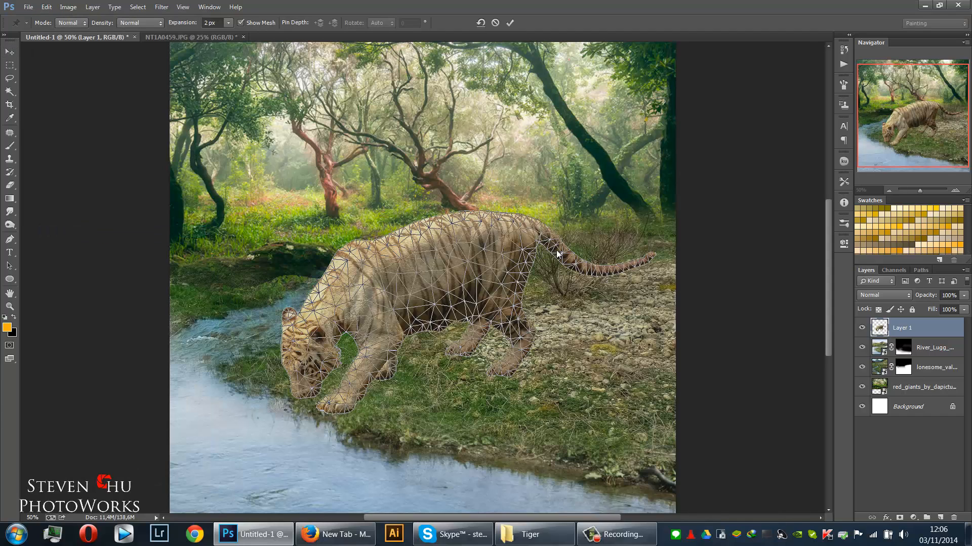
click(542, 234)
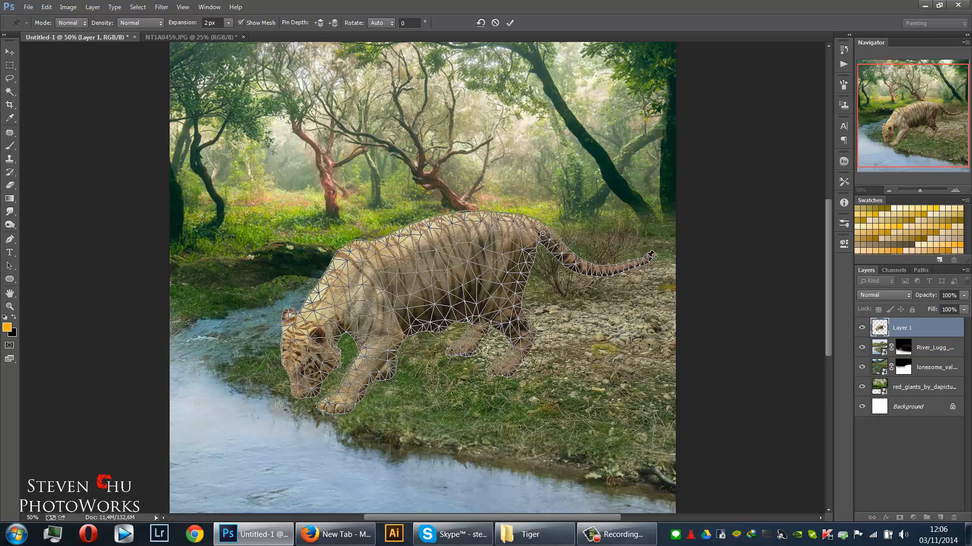
drag(652, 256, 638, 288)
key(ctrl+z)
click(441, 247)
drag(610, 260, 600, 309)
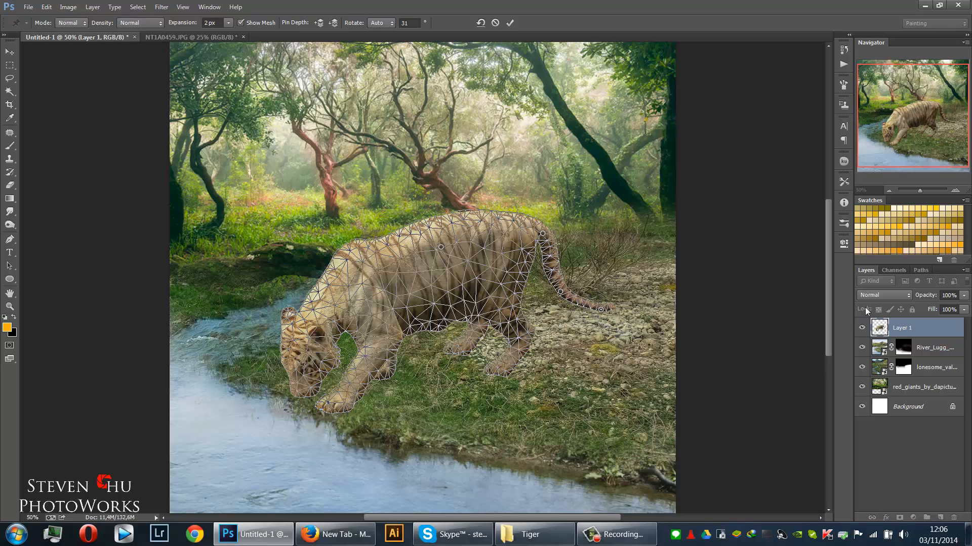
click(510, 22)
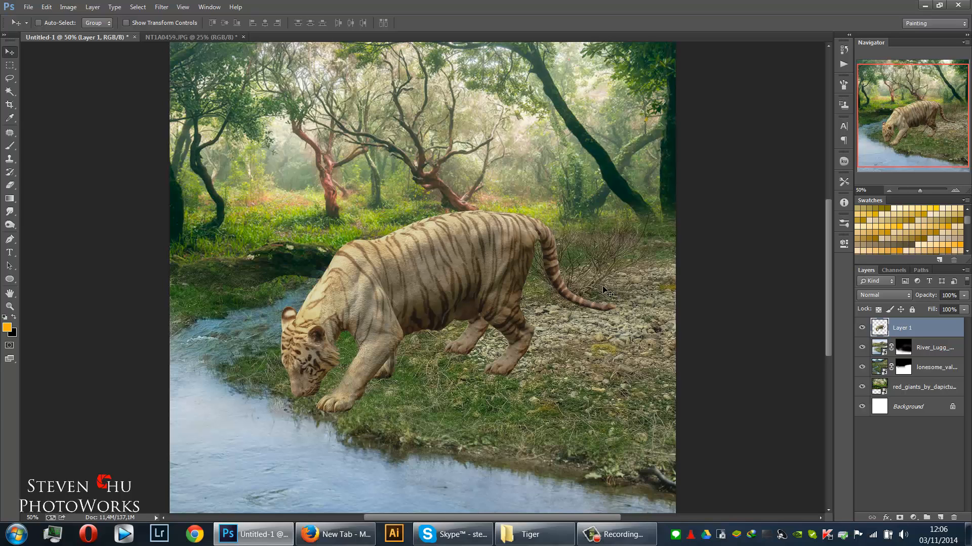
Activate the Smudge tool over the tiger's head and front leg and set its strength to 82%.
drag(378, 392, 455, 332)
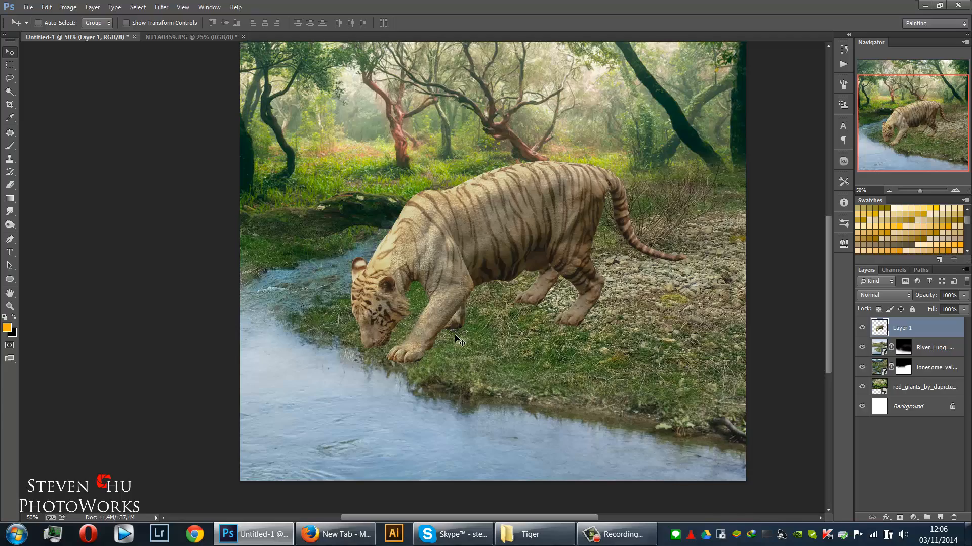
scroll(458, 340, up, 3)
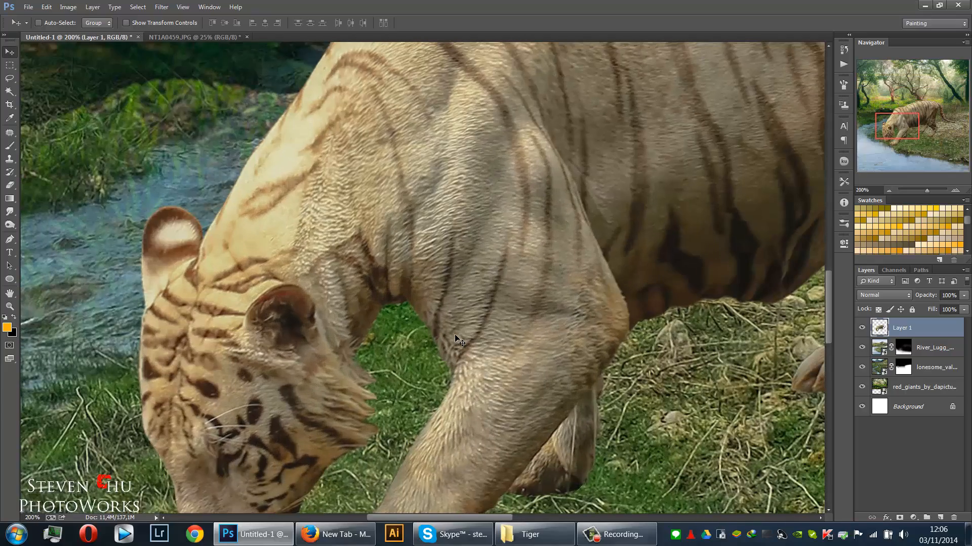
drag(332, 411, 412, 318)
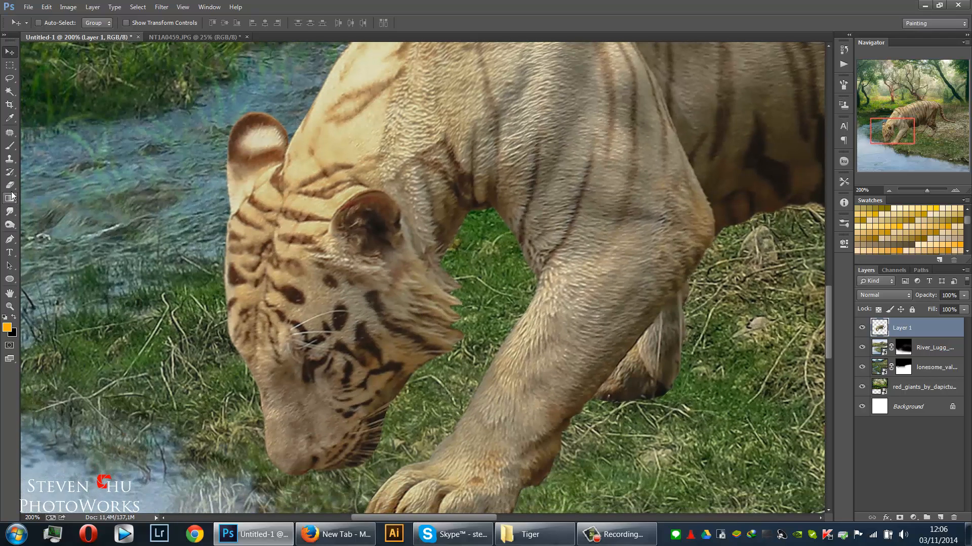
click(10, 223)
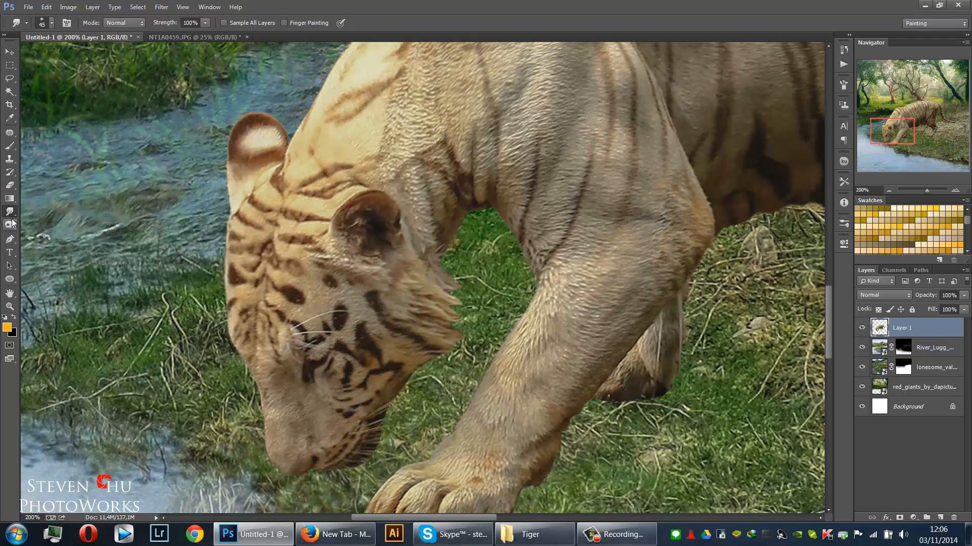
click(9, 211)
click(205, 23)
drag(199, 34, 196, 33)
Choose the 50 px speckled dot brush tip for the Smudge tool.
right_click(422, 192)
drag(659, 274, 667, 413)
scroll(524, 386, up, 1)
scroll(524, 386, up, 5)
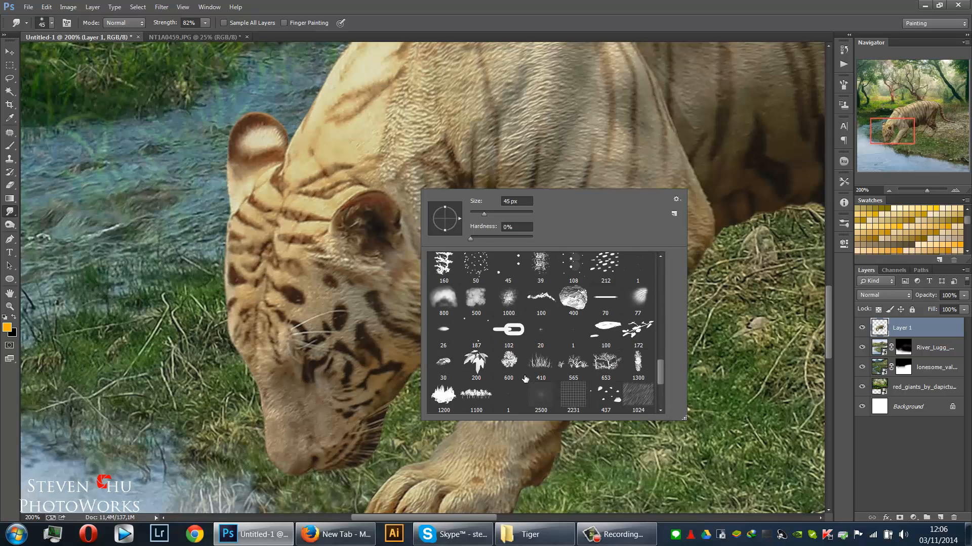
scroll(489, 342, up, 3)
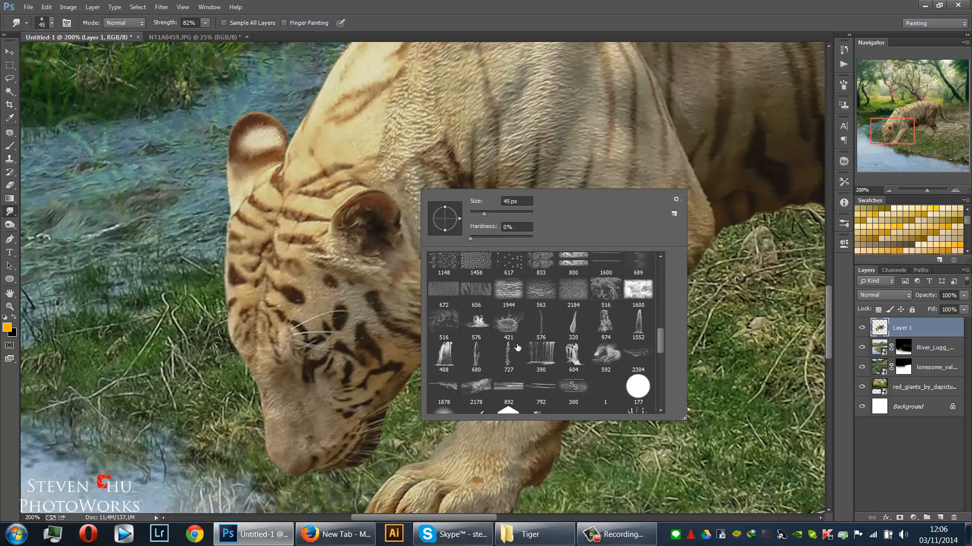
scroll(517, 346, down, 1)
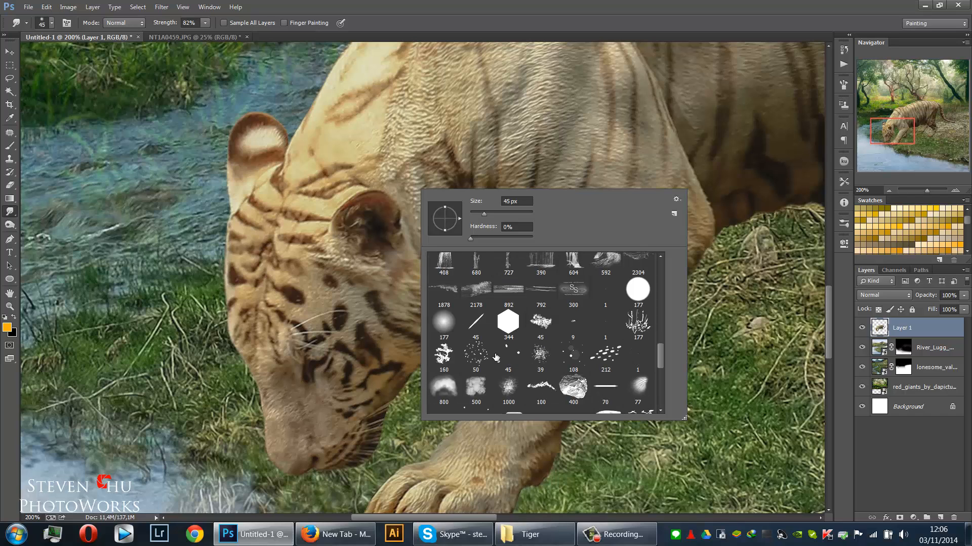
click(475, 358)
scroll(557, 356, up, 5)
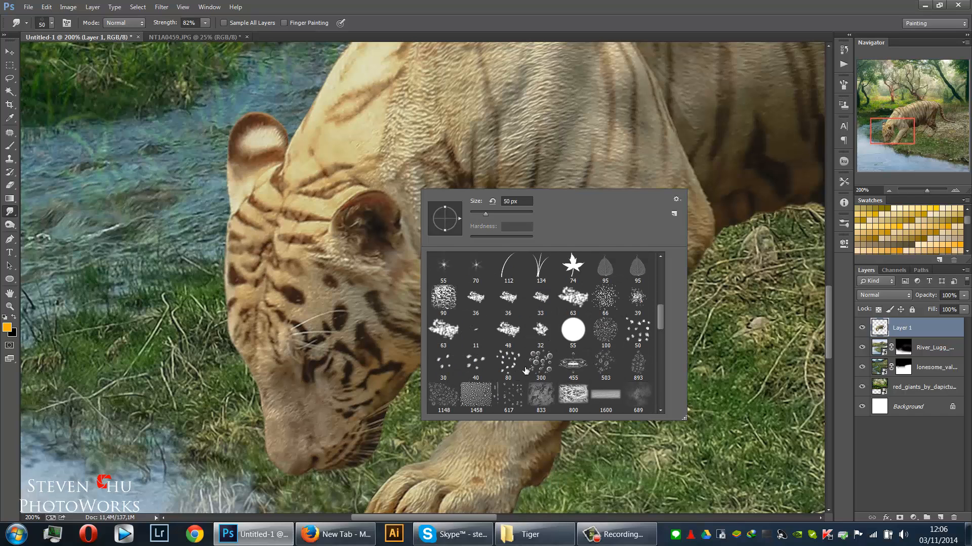
click(507, 5)
Reduce the smudge brush to 9 px and soften the fur edges of the front paw and the cheek.
key(bracketleft)
key(bracketleft)
key(bracketleft)
key(bracketleft)
mouse_move(436, 324)
mouse_down()
mouse_move(449, 288)
mouse_move(470, 318)
mouse_move(452, 325)
mouse_move(463, 326)
mouse_move(447, 341)
mouse_move(456, 347)
mouse_move(403, 389)
mouse_move(423, 383)
mouse_move(382, 424)
mouse_move(409, 413)
mouse_move(383, 443)
mouse_move(331, 304)
mouse_up()
key(bracketleft)
key(space)
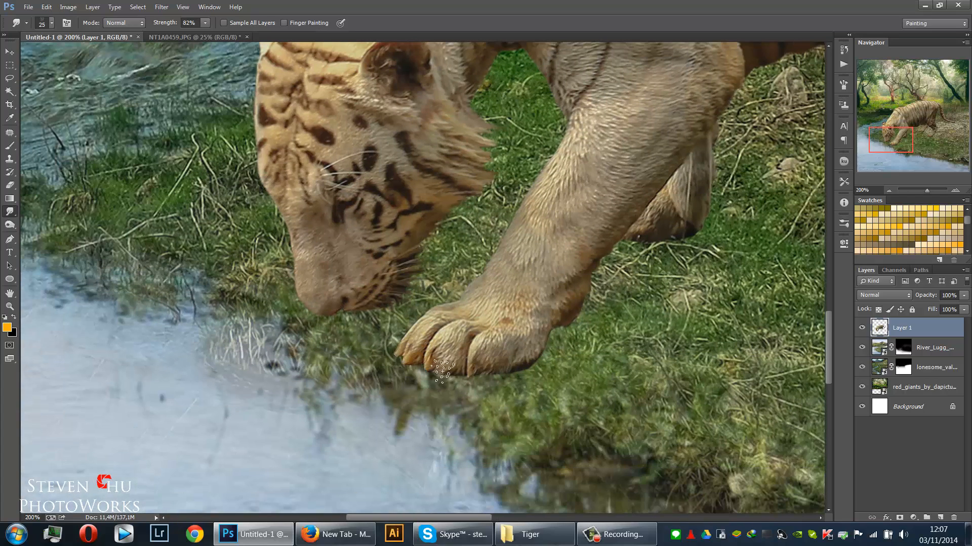
key(bracketleft)
drag(531, 356, 529, 366)
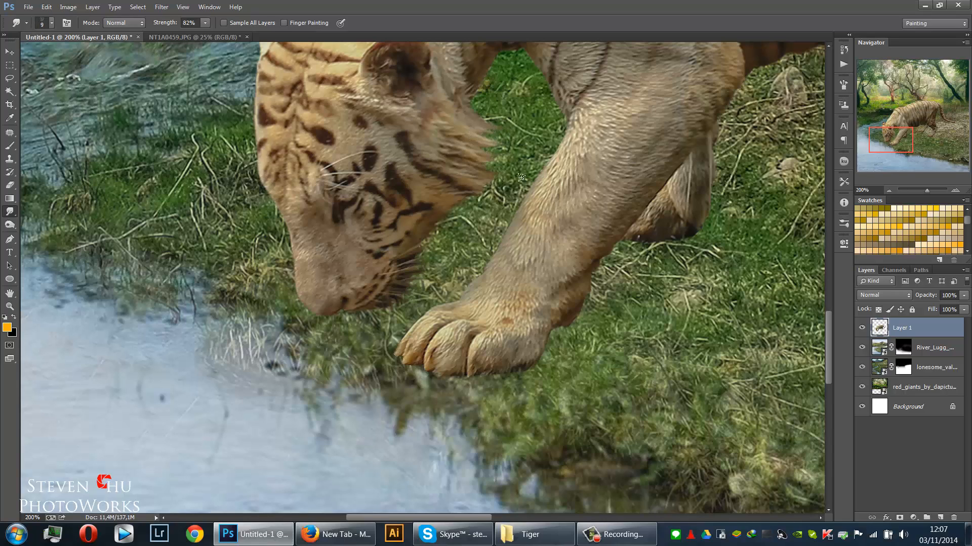
drag(466, 191, 492, 201)
Enlarge the smudge brush to 20 px and soften the fur edges of the front leg and muzzle.
key(bracketright)
key(bracketright)
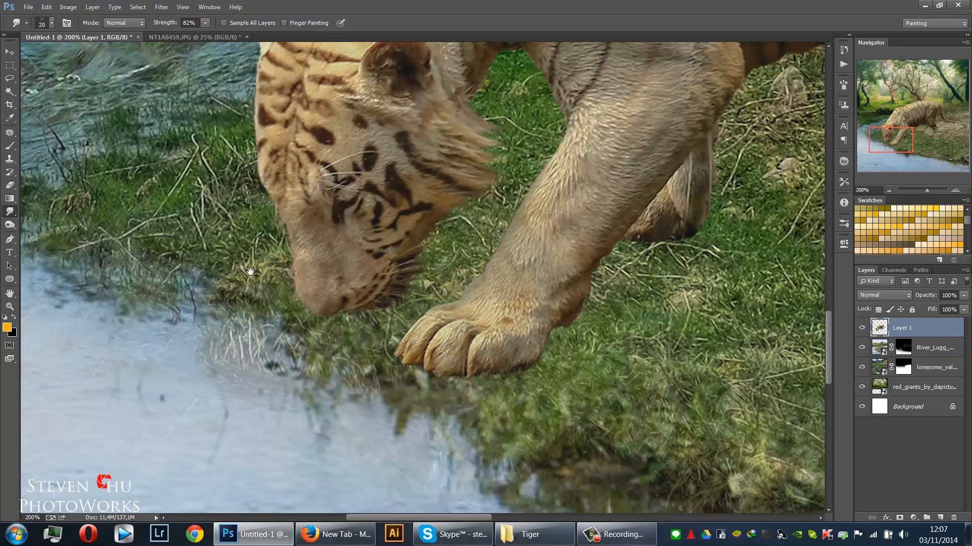
drag(250, 272, 245, 333)
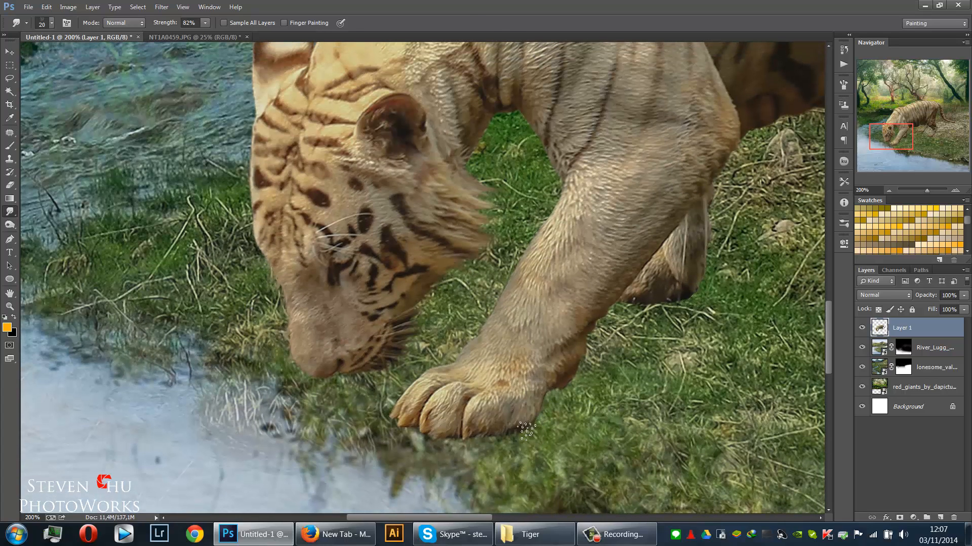
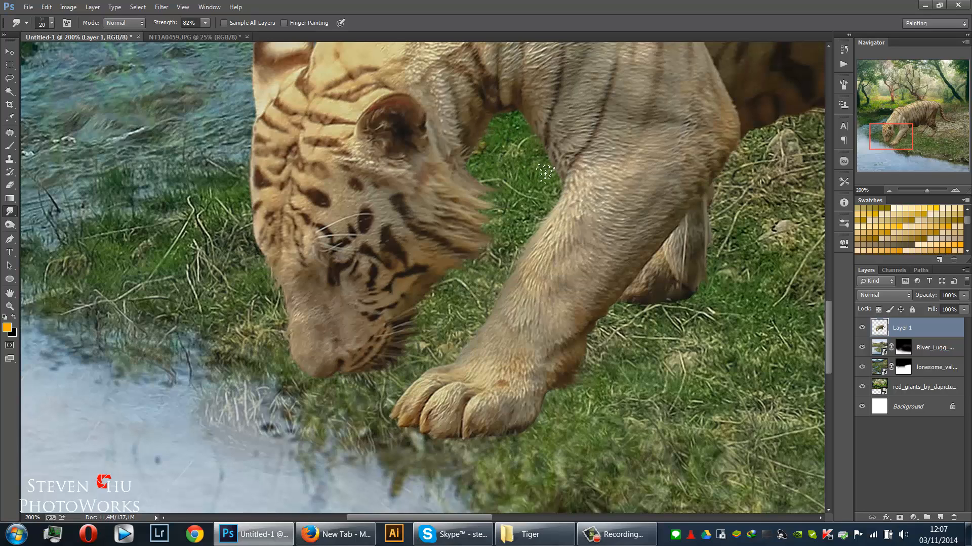
drag(434, 152, 504, 237)
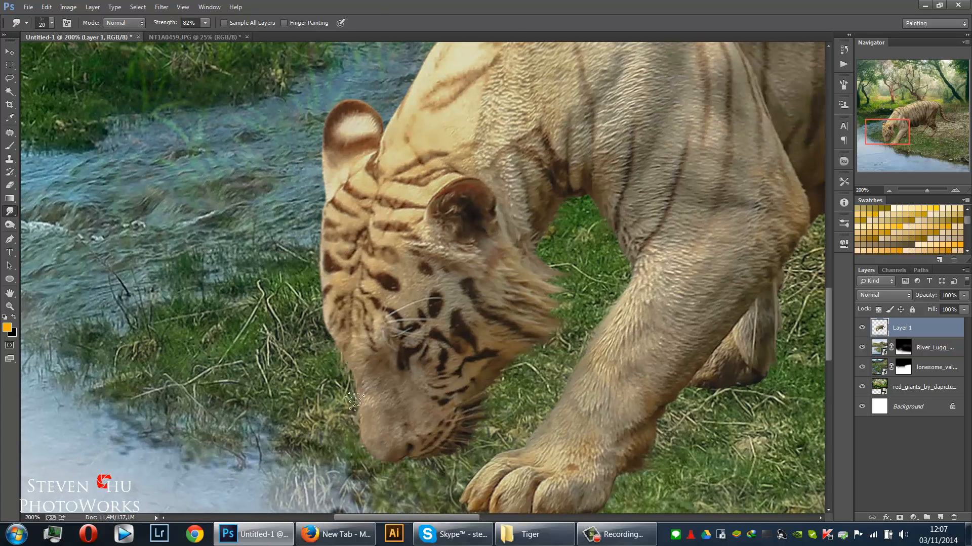
drag(346, 380, 353, 394)
Smudge the fur outward along the belly edge and the outlines of both hind legs.
drag(584, 346, 405, 411)
drag(674, 259, 524, 323)
drag(638, 330, 381, 306)
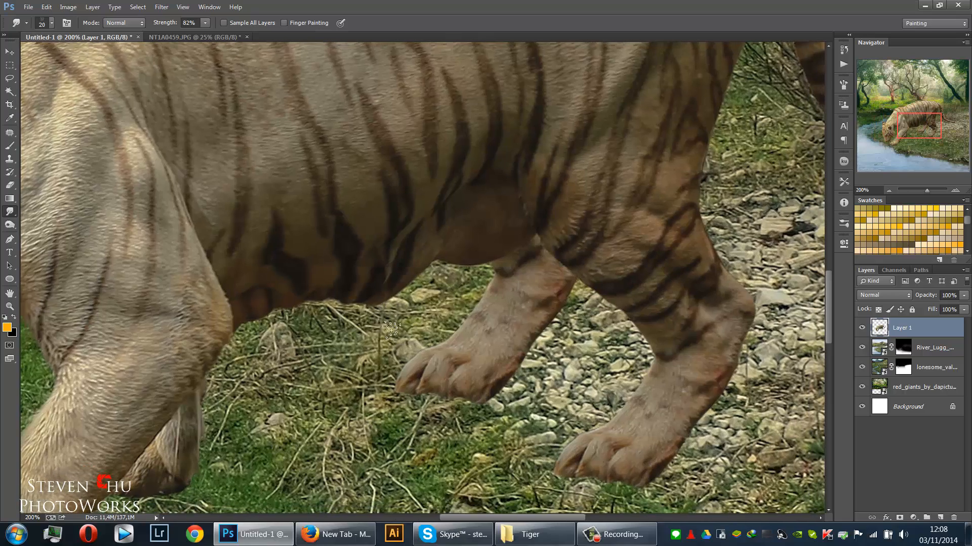
mouse_move(420, 396)
mouse_down()
mouse_move(493, 393)
mouse_move(529, 365)
mouse_move(550, 320)
mouse_up()
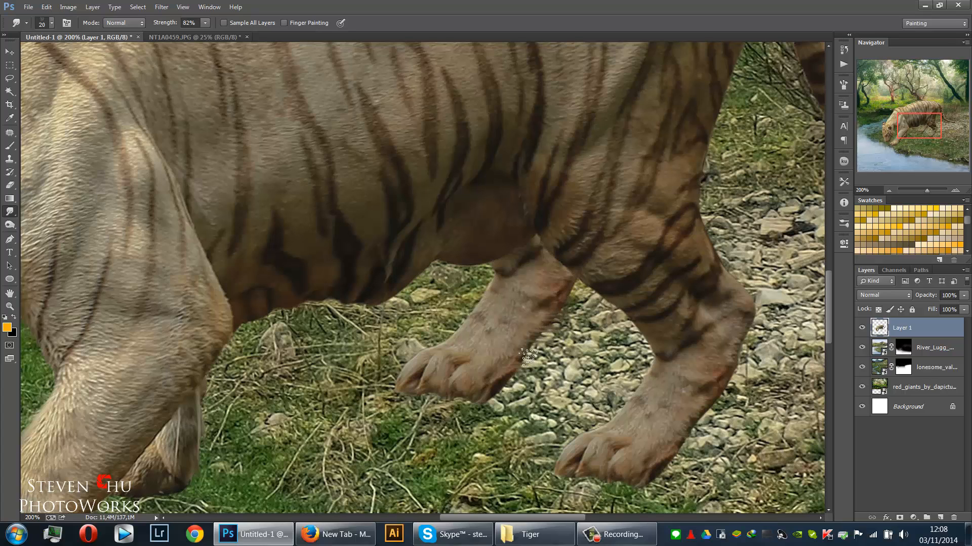
drag(509, 389, 461, 322)
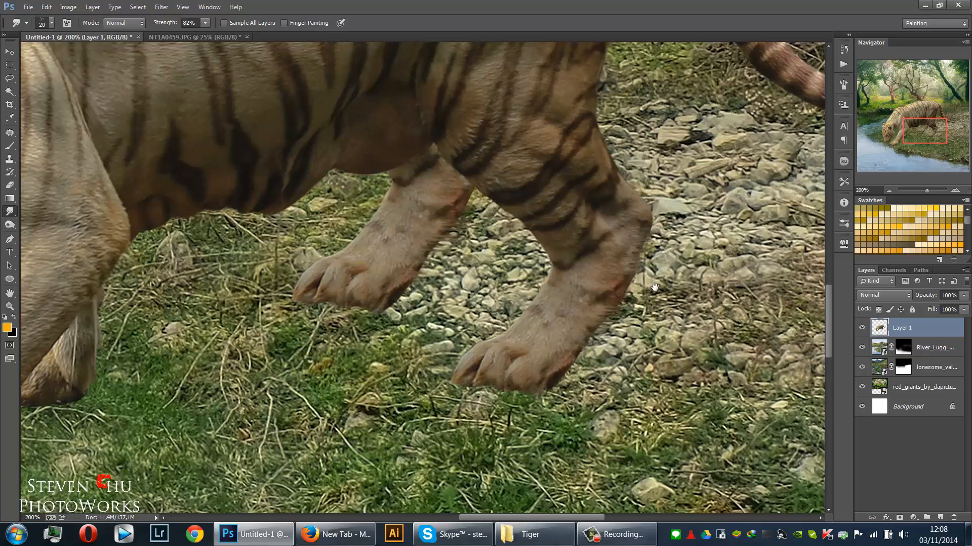
Smudge the fur edges of the tail and its tip, continuing over the rump and along the back.
drag(639, 259, 555, 389)
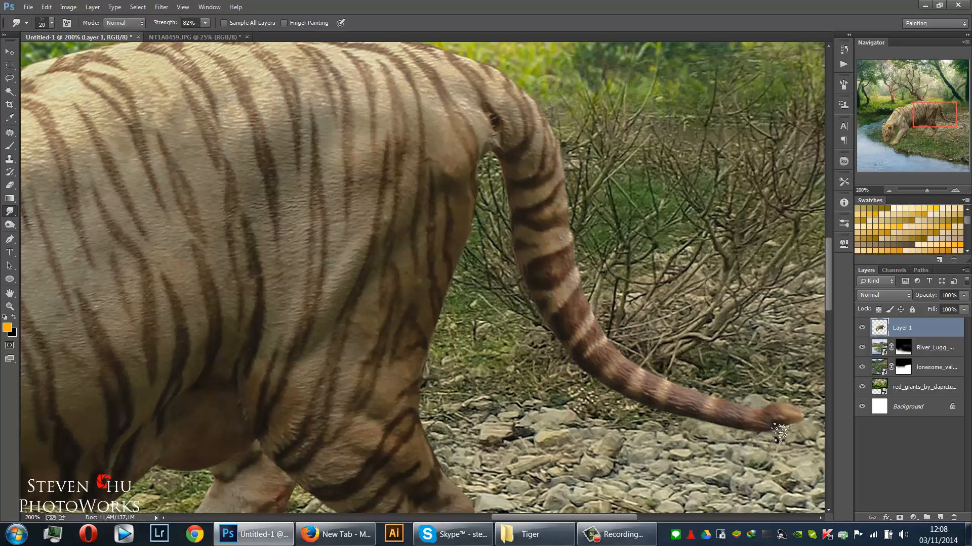
drag(786, 412, 796, 412)
drag(544, 137, 575, 198)
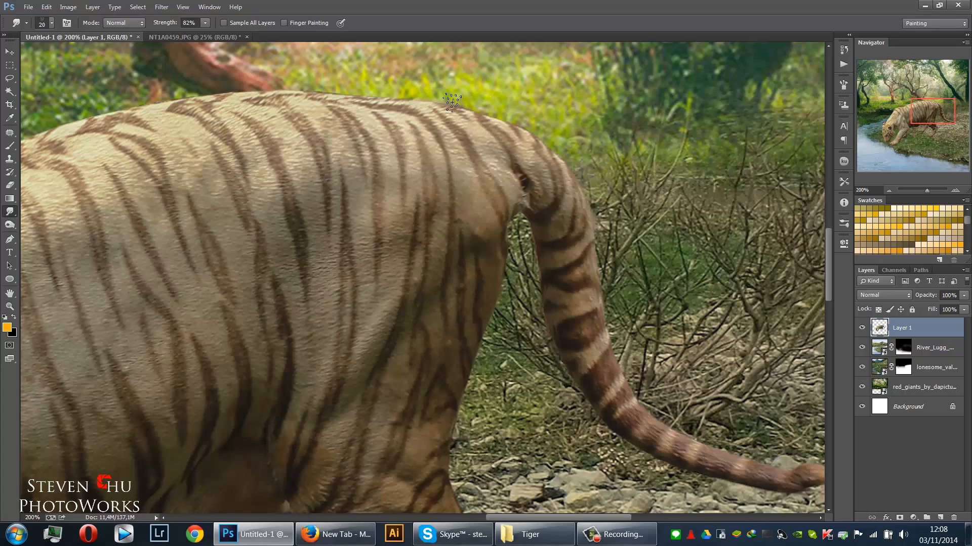
drag(377, 106, 605, 177)
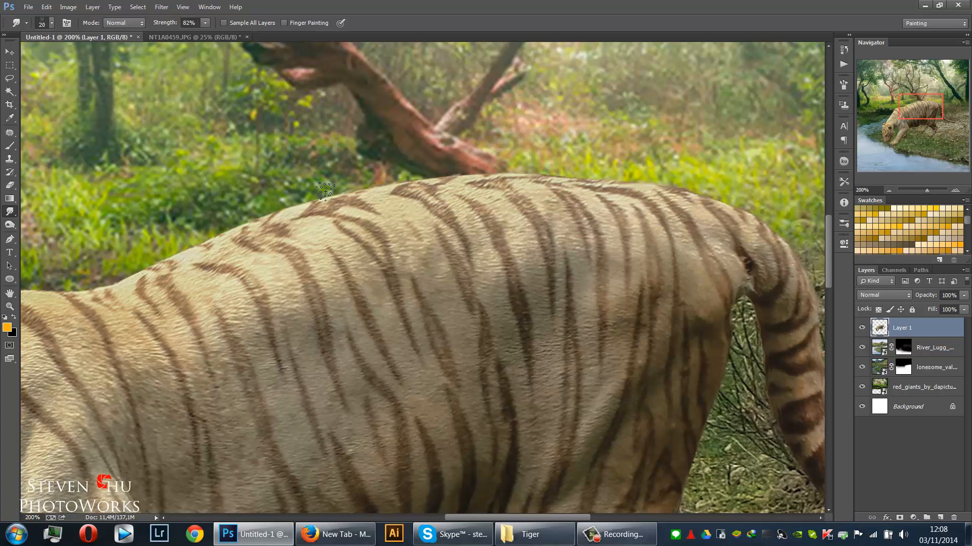
drag(233, 227, 387, 178)
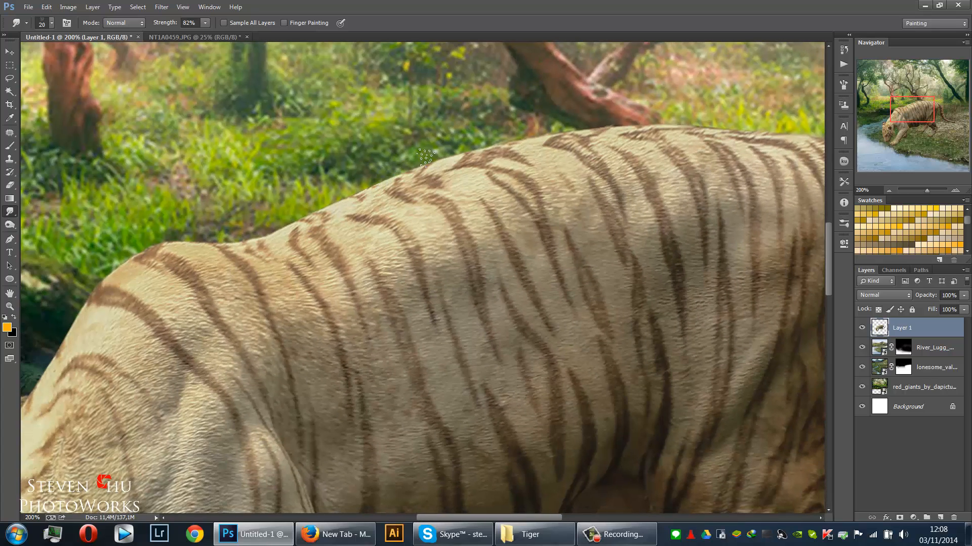
drag(281, 212, 386, 180)
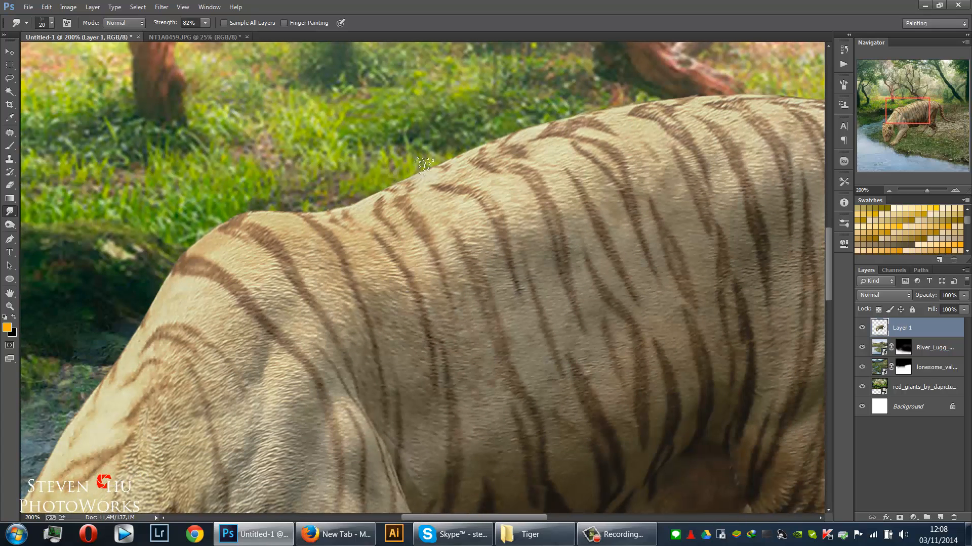
drag(332, 210, 395, 164)
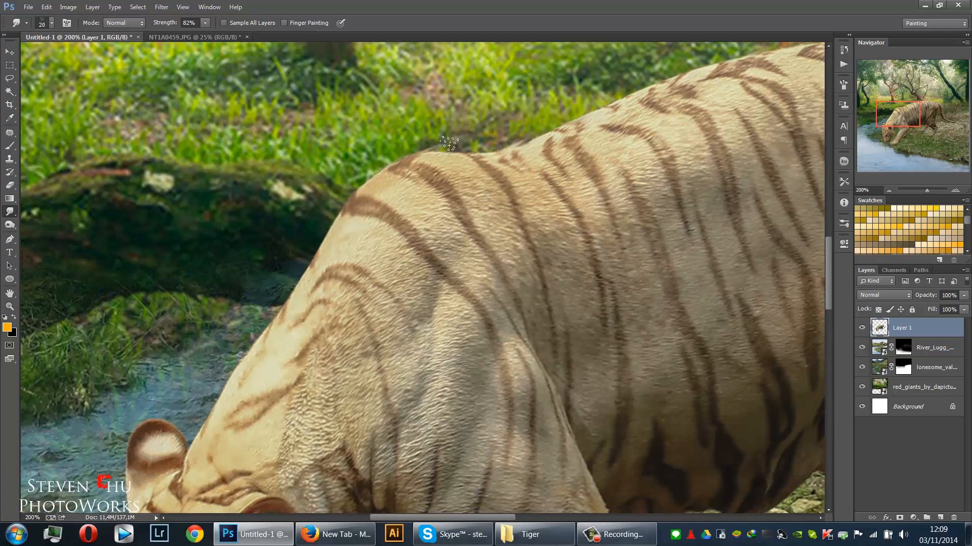
Smudge the fur edge over the shoulder hump and down the neck, and review the head's outline.
drag(448, 145, 492, 143)
drag(257, 296, 311, 235)
drag(394, 149, 436, 115)
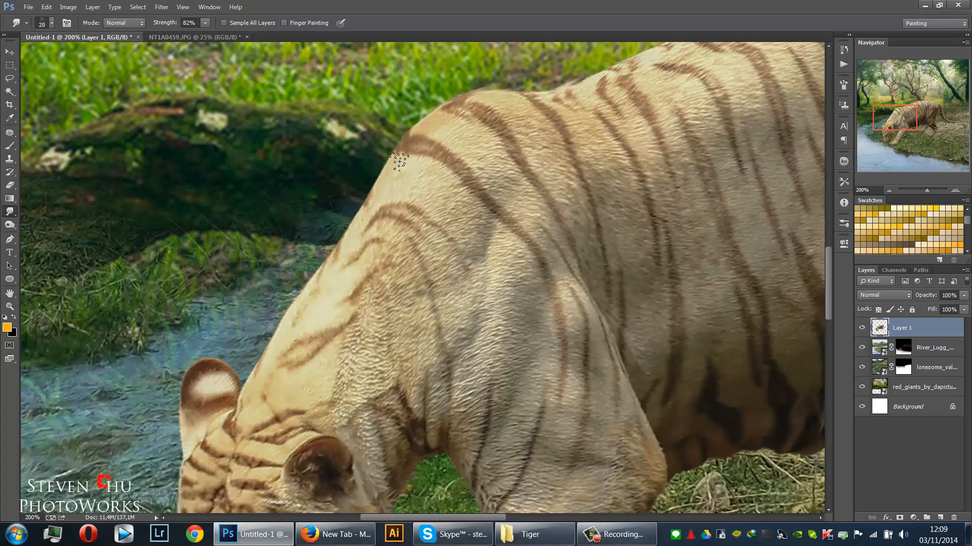
drag(382, 169, 353, 239)
drag(334, 273, 439, 203)
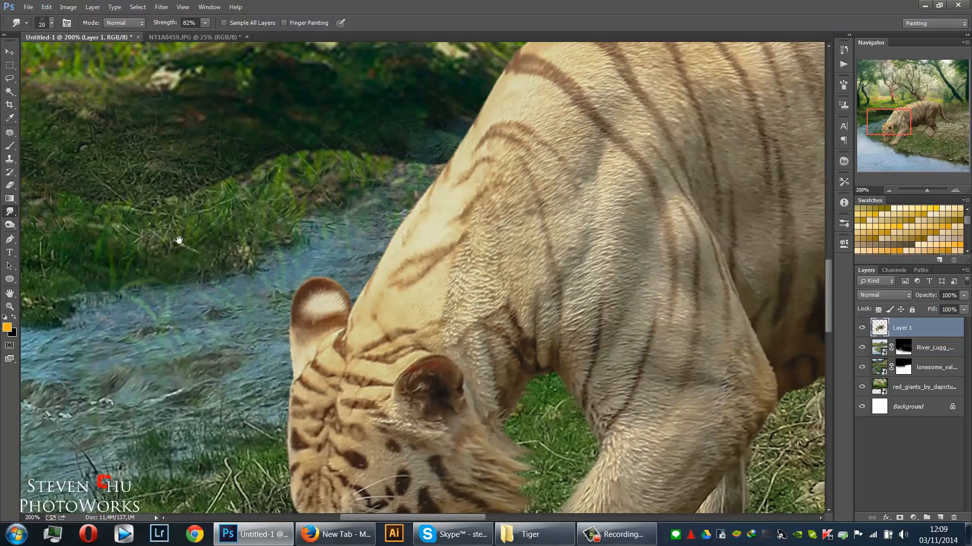
drag(179, 239, 390, 230)
drag(410, 307, 364, 222)
mouse_move(405, 329)
mouse_down()
mouse_move(375, 268)
mouse_move(261, 213)
mouse_up()
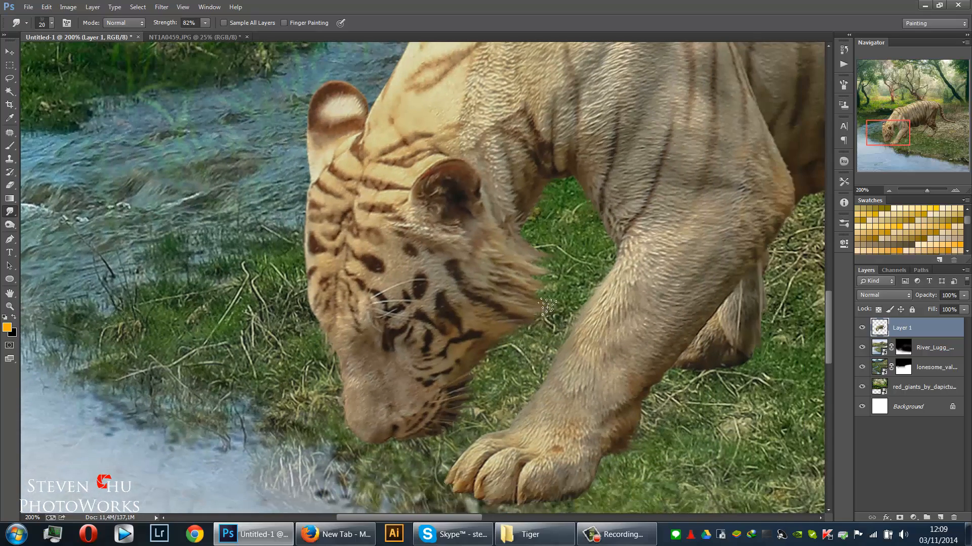
drag(484, 275, 569, 314)
drag(311, 197, 340, 218)
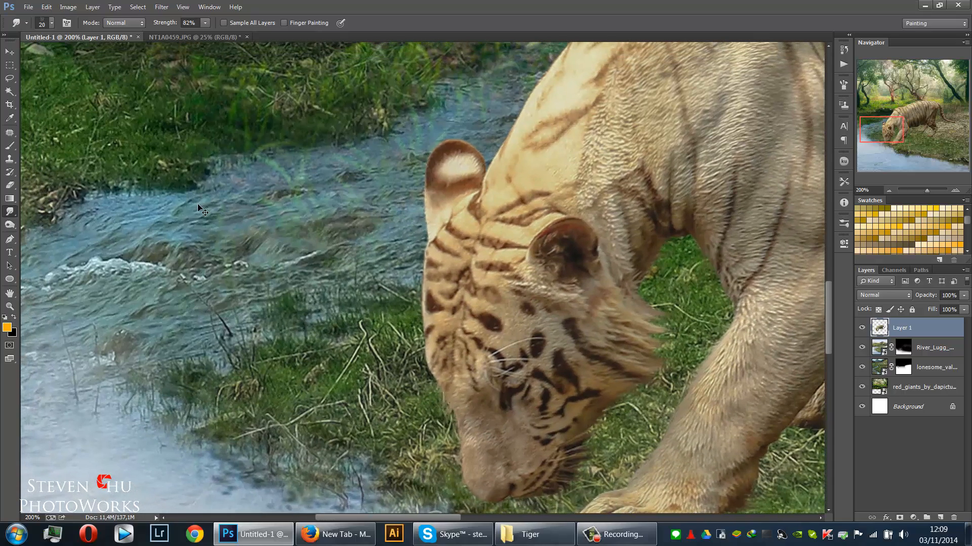
Paint black on the lonesome_valley layer mask, raising brush opacity to 100%, to reveal the fallen log behind the tiger.
key(ctrl+minus)
key(ctrl+minus)
key(ctrl+minus)
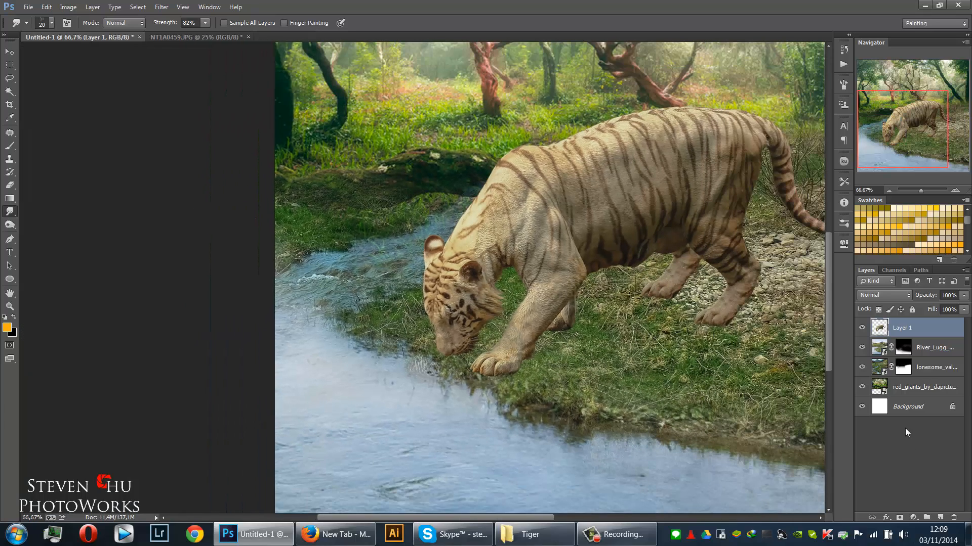
click(907, 371)
key(b)
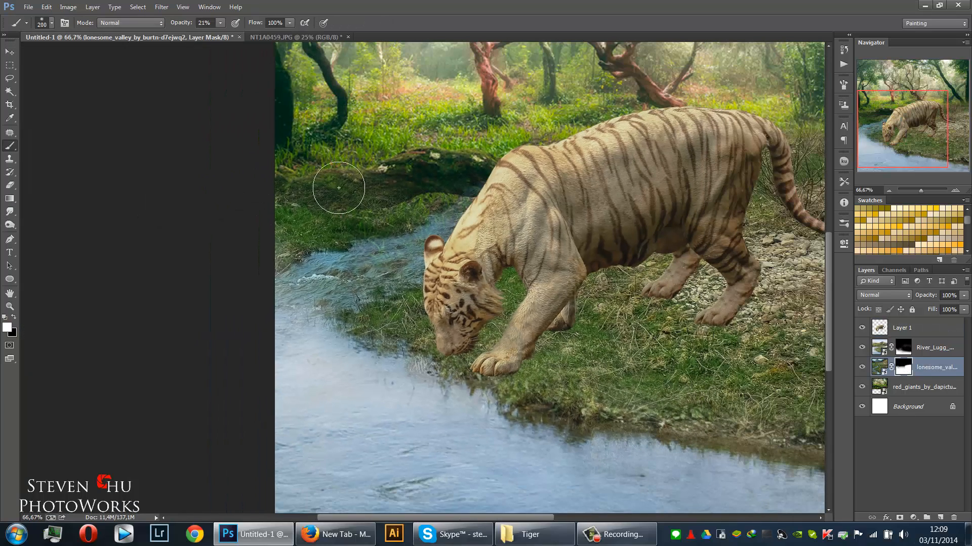
key(x)
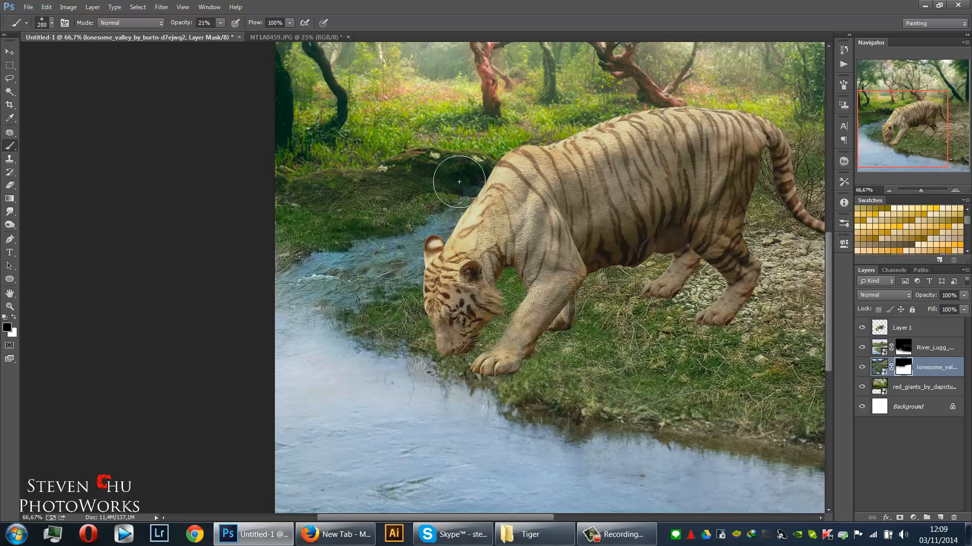
drag(457, 169, 379, 192)
key(0)
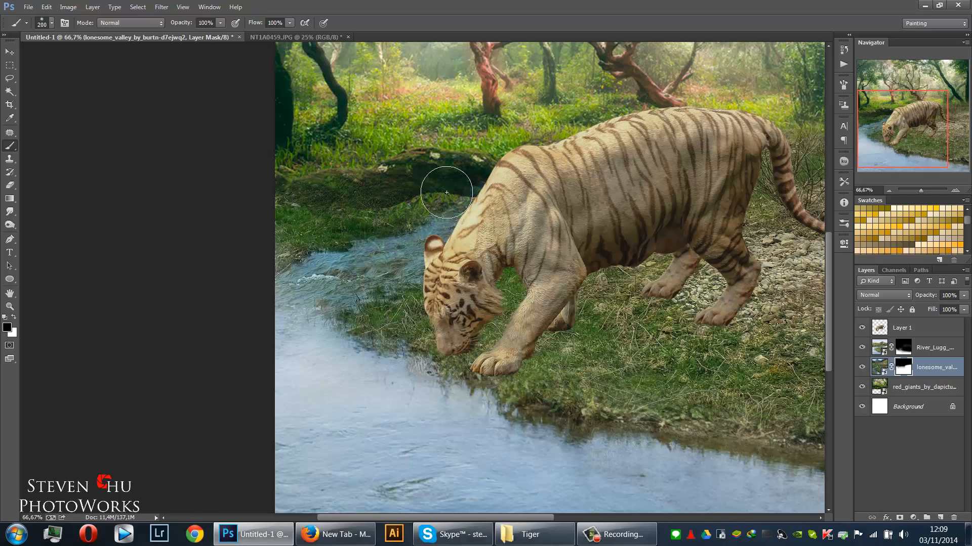
drag(448, 191, 401, 184)
mouse_move(300, 190)
mouse_down()
mouse_move(281, 205)
mouse_move(304, 199)
mouse_up()
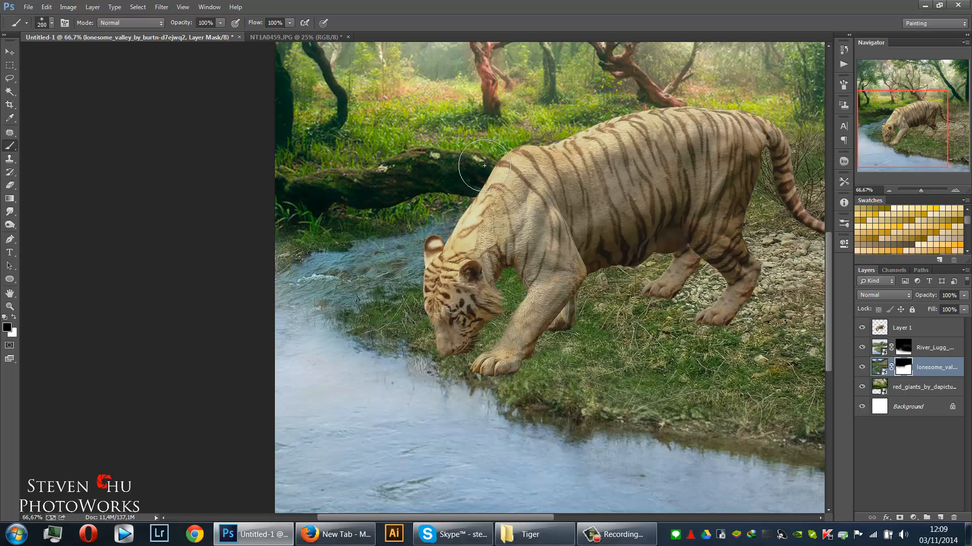
Paint white at 50% opacity on the mask to restore the grassy bank below the log, and compare with the layer hidden.
key(x)
key(5)
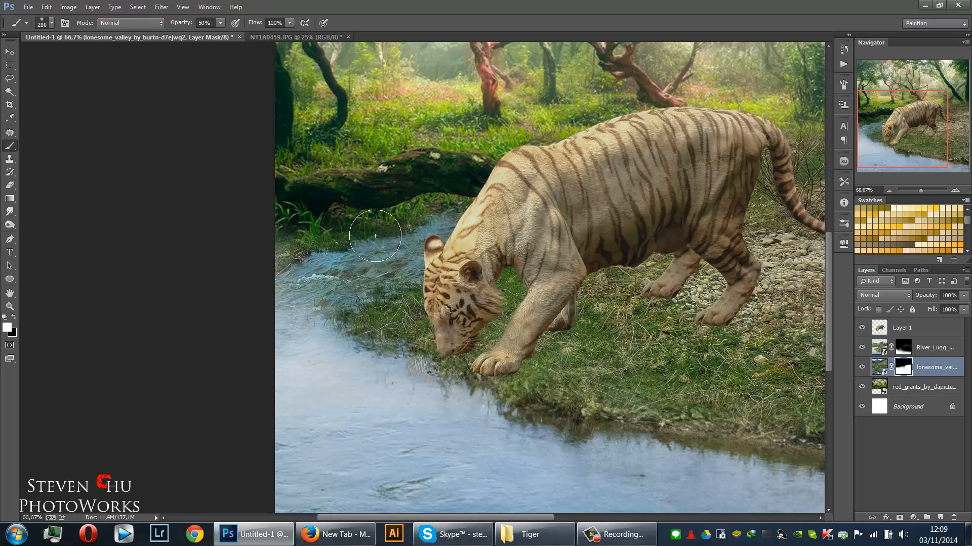
mouse_move(376, 236)
mouse_down()
mouse_move(338, 252)
mouse_move(350, 243)
mouse_up()
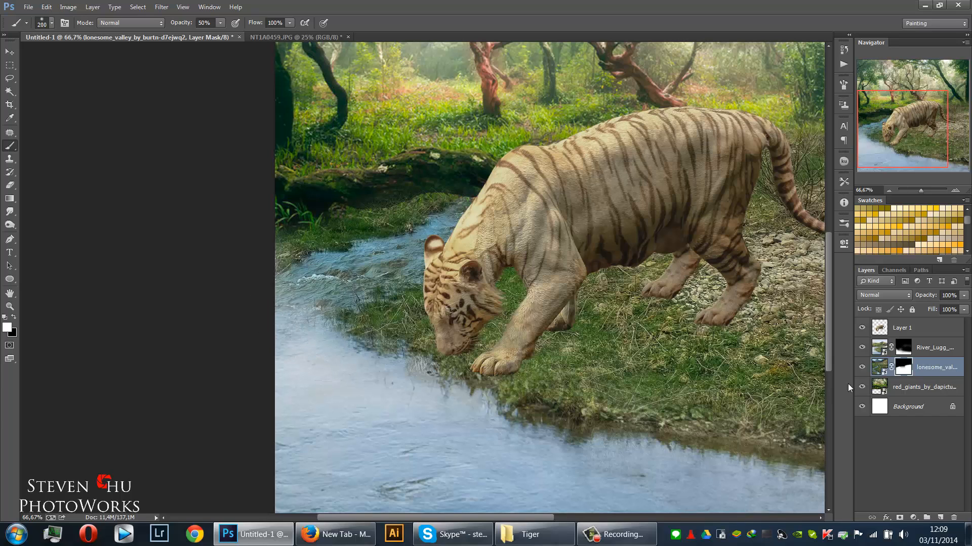
click(861, 368)
click(861, 368)
drag(487, 305, 399, 312)
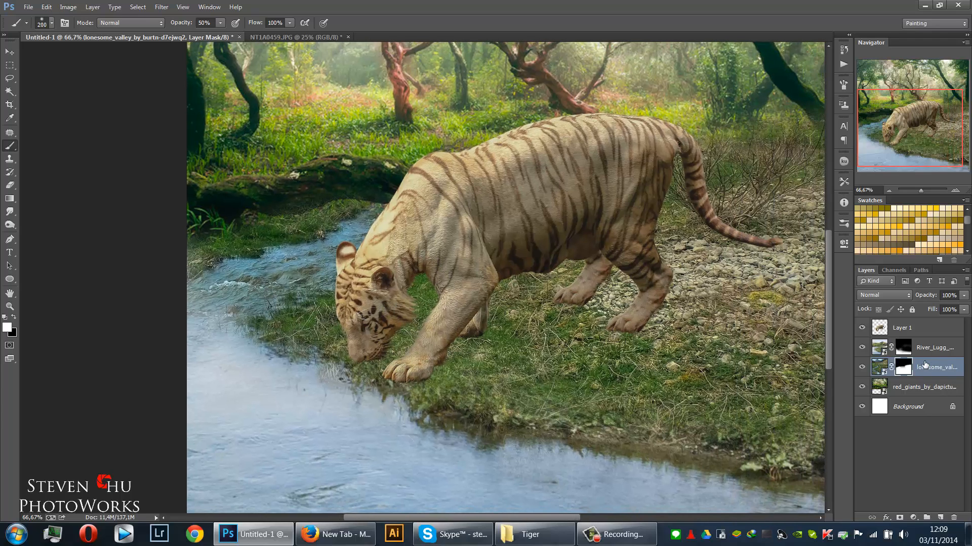
Try to paint white at 50% opacity on the River_Lugg layer mask over the far stream bank, and undo the strokes.
click(900, 349)
mouse_move(319, 238)
mouse_down()
mouse_move(218, 283)
mouse_move(263, 274)
mouse_move(248, 277)
mouse_up()
key(ctrl+z)
click(259, 276)
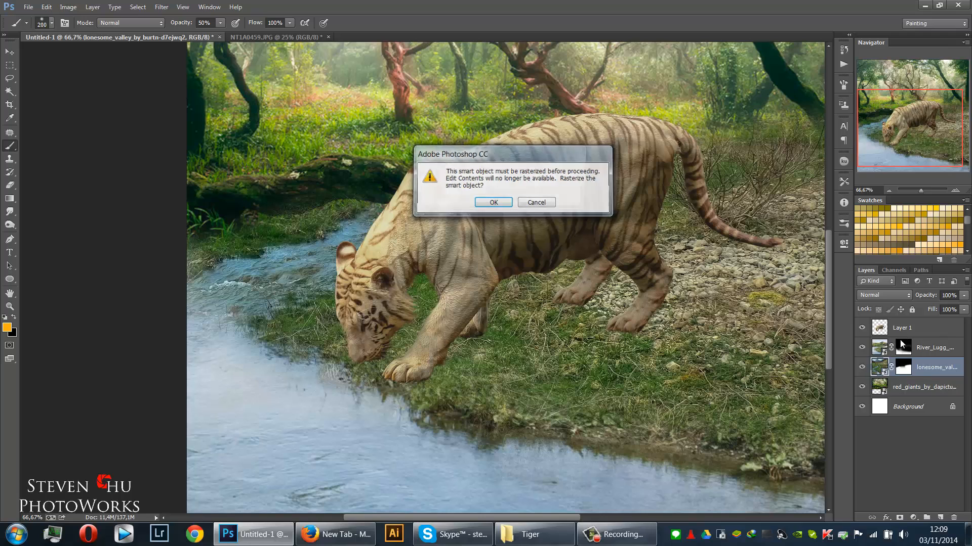
key(Escape)
key(Return)
click(904, 348)
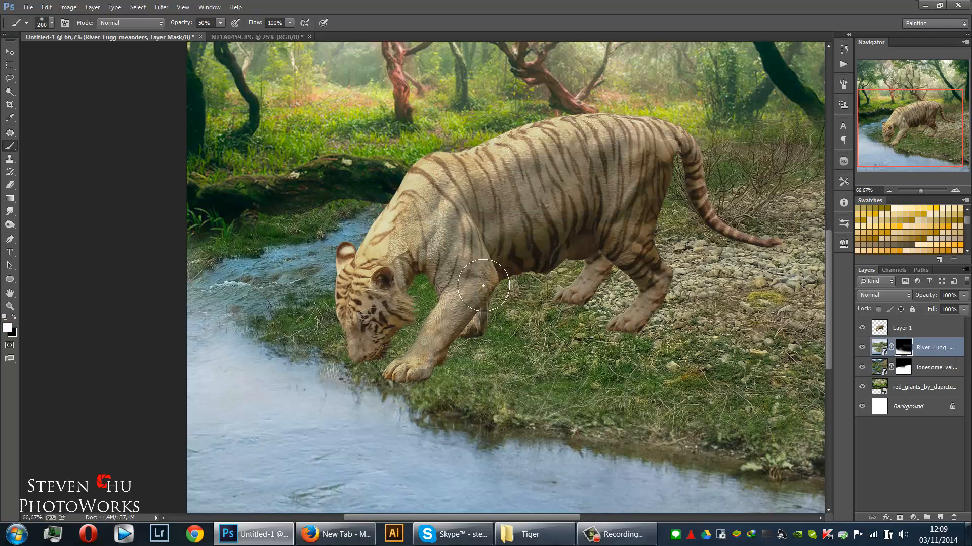
mouse_move(274, 257)
mouse_down()
mouse_move(248, 268)
mouse_move(256, 273)
mouse_up()
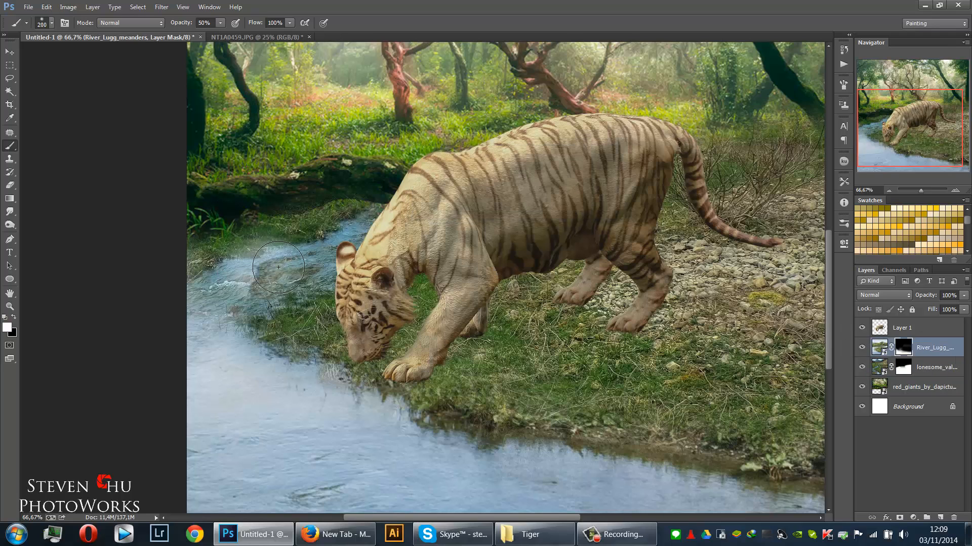
key(ctrl+z)
key(alt+bracketleft)
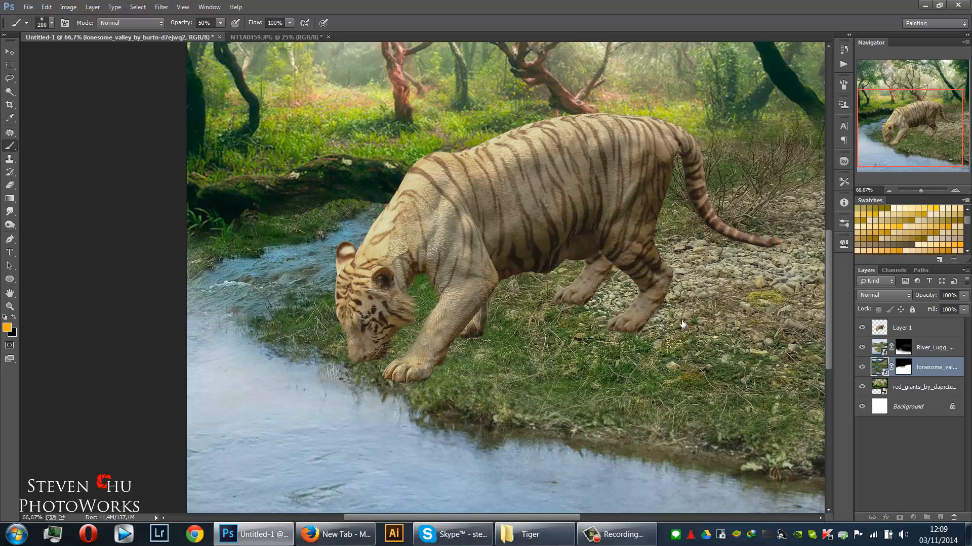
click(899, 353)
key(alt+bracketleft)
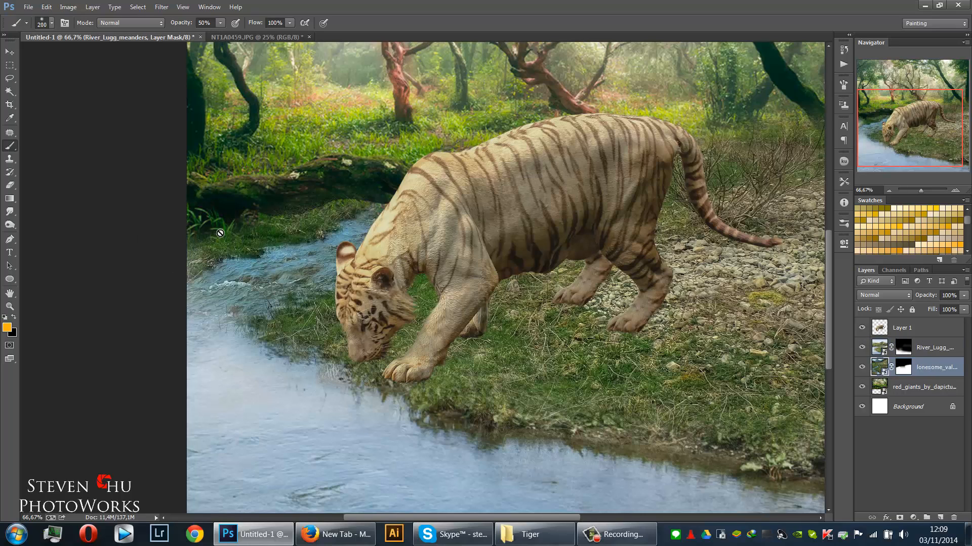
Paint black at 50% opacity on the lonesome_valley layer mask to reveal the forest floor at the image's right edge beyond the tail.
click(906, 347)
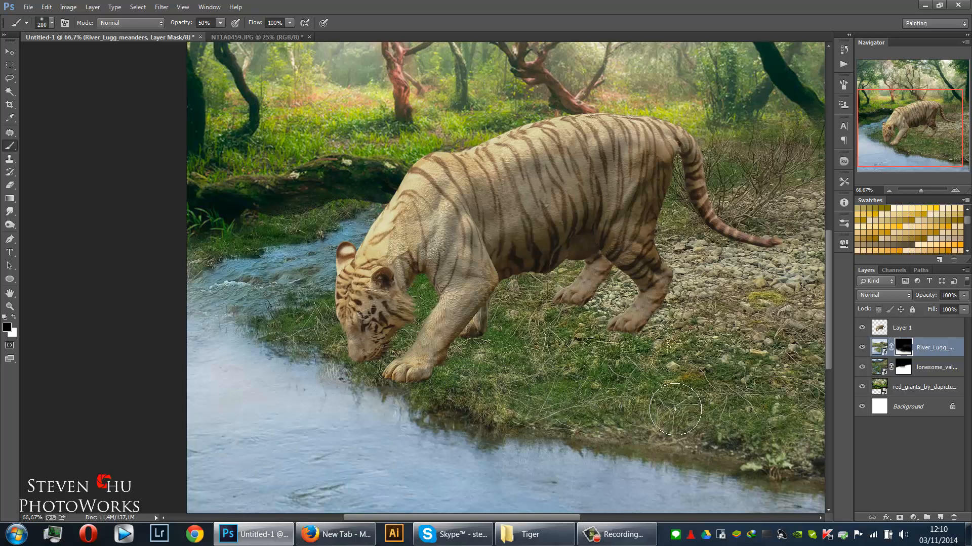
drag(654, 314, 485, 280)
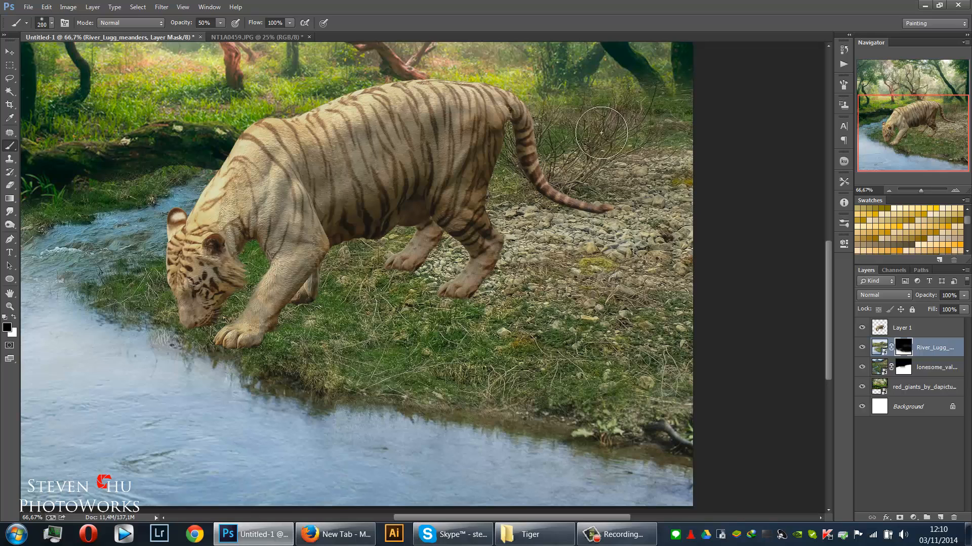
drag(906, 351, 900, 368)
click(466, 198)
mouse_move(699, 98)
mouse_down()
mouse_move(595, 99)
mouse_move(701, 107)
mouse_move(569, 103)
mouse_move(697, 124)
mouse_move(662, 130)
mouse_up()
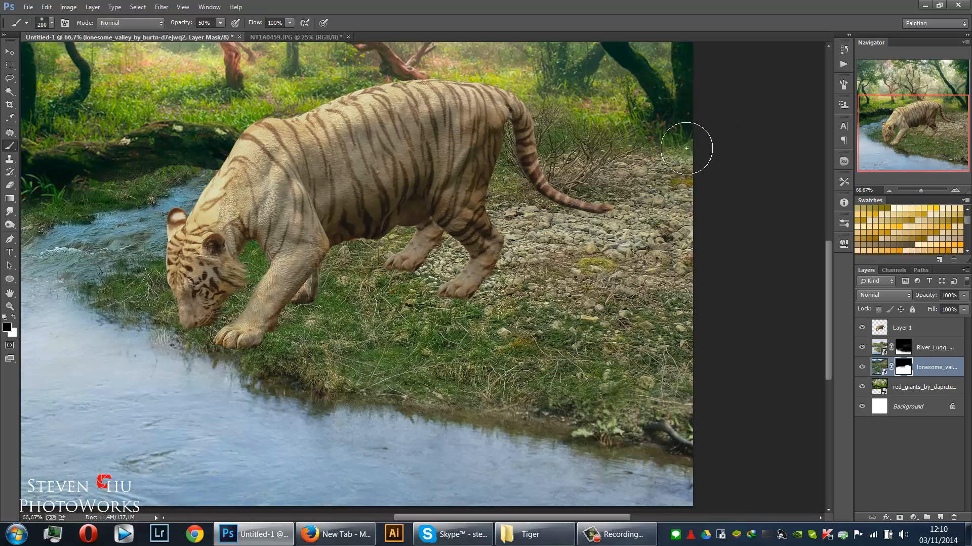
key(ctrl+minus)
key(ctrl+minus)
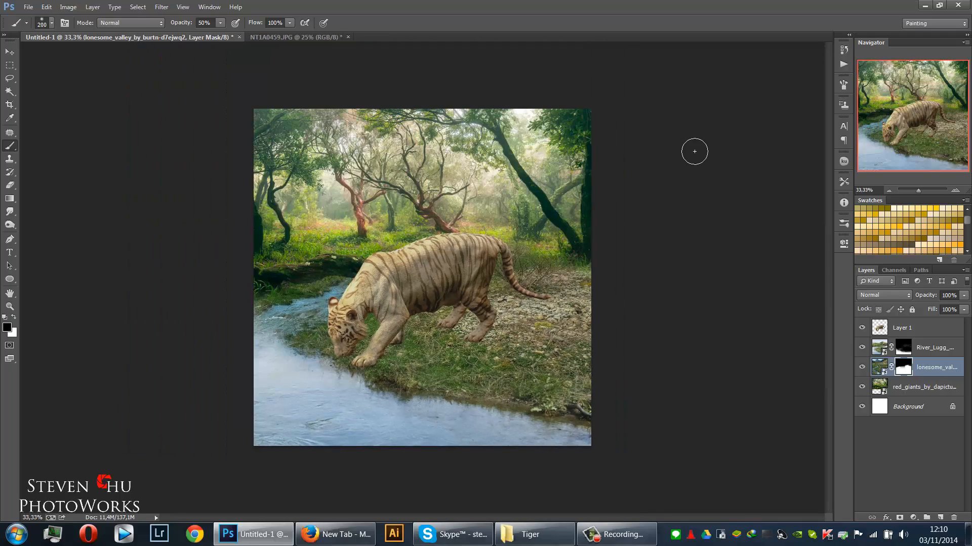
key(v)
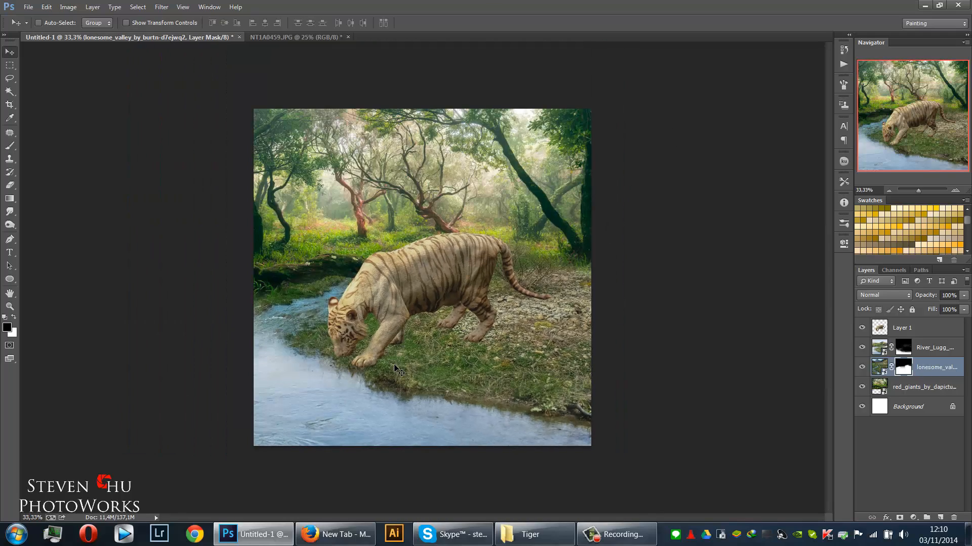
Paint black on the River_Lugg layer mask to blend the seam between the two stretches of water, and lower the brush opacity to 30%.
key(ctrl+plus)
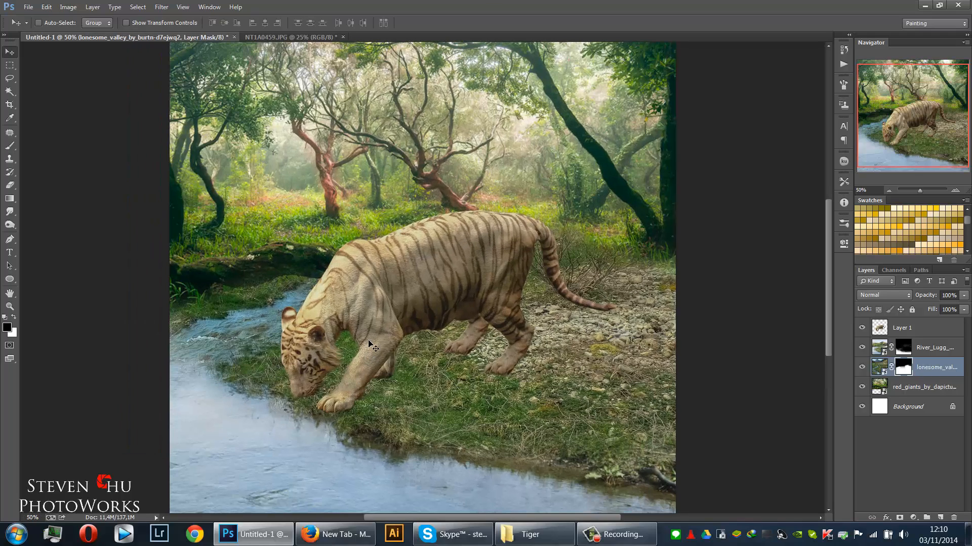
drag(215, 333, 294, 290)
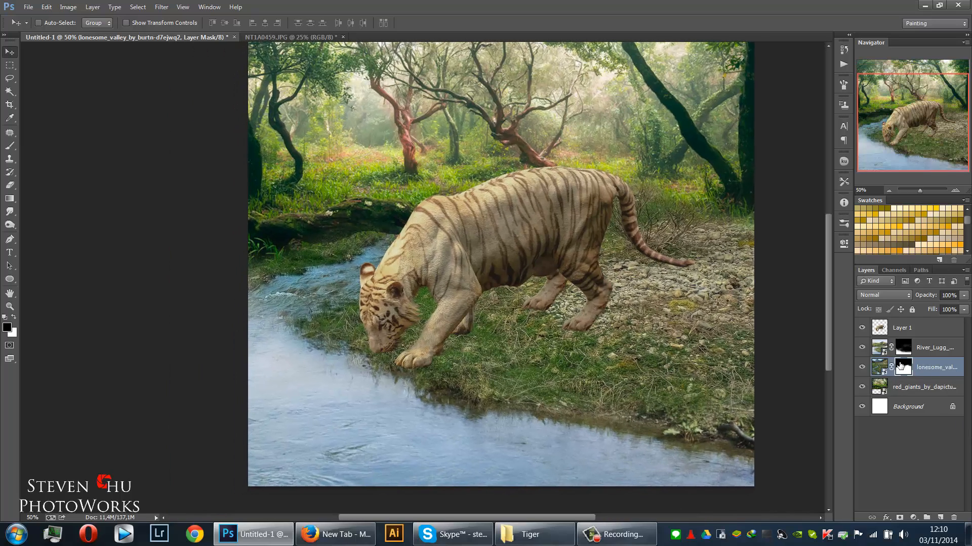
click(904, 347)
key(b)
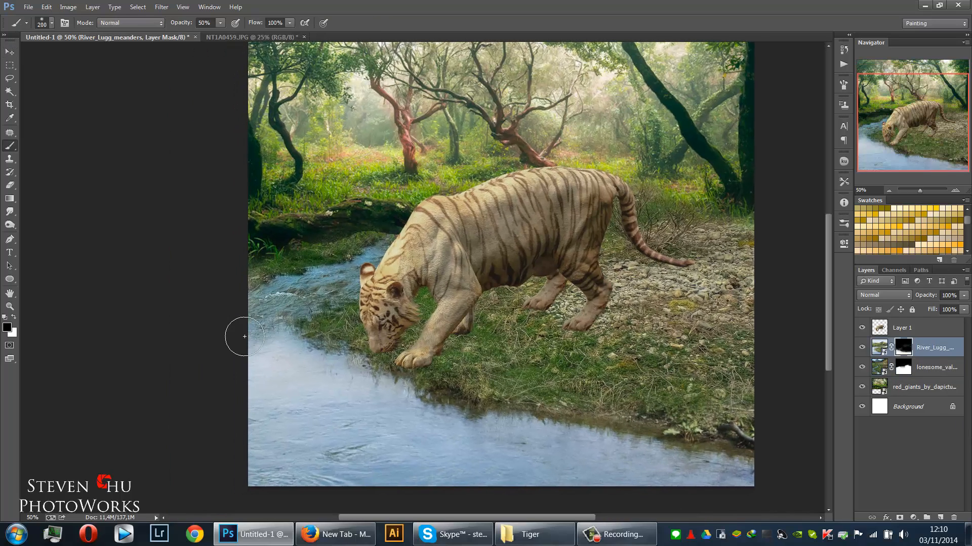
mouse_move(245, 337)
mouse_down()
mouse_move(241, 350)
mouse_move(285, 356)
mouse_up()
key(3)
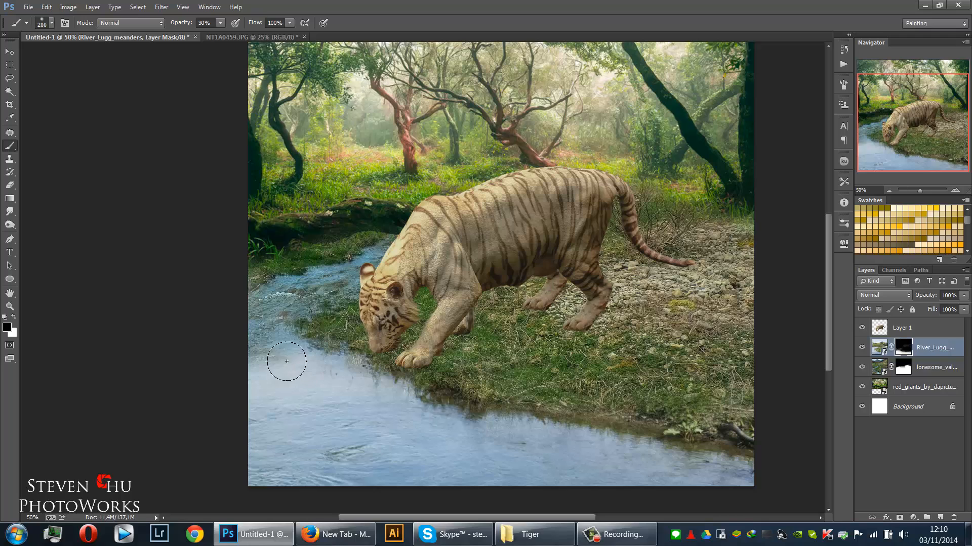
key(x)
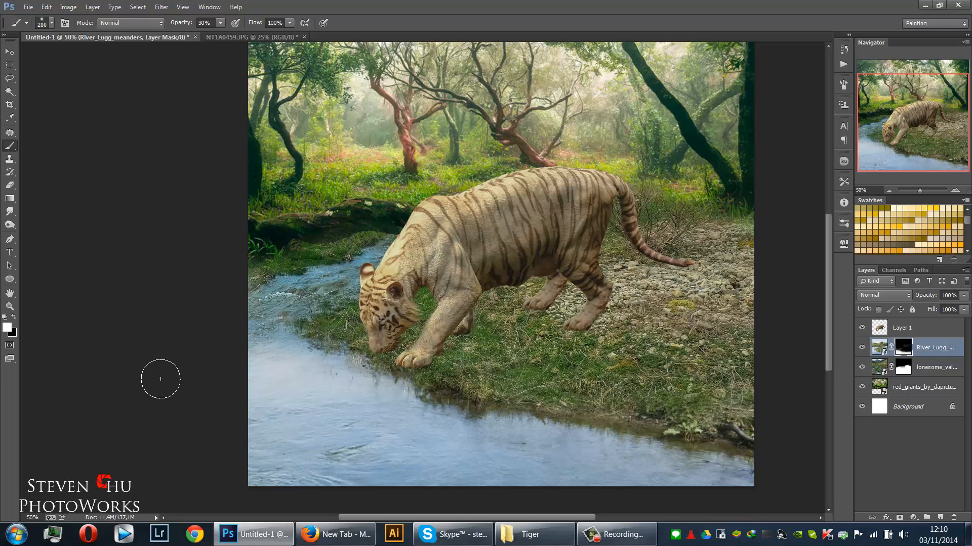
key(v)
drag(524, 258, 503, 296)
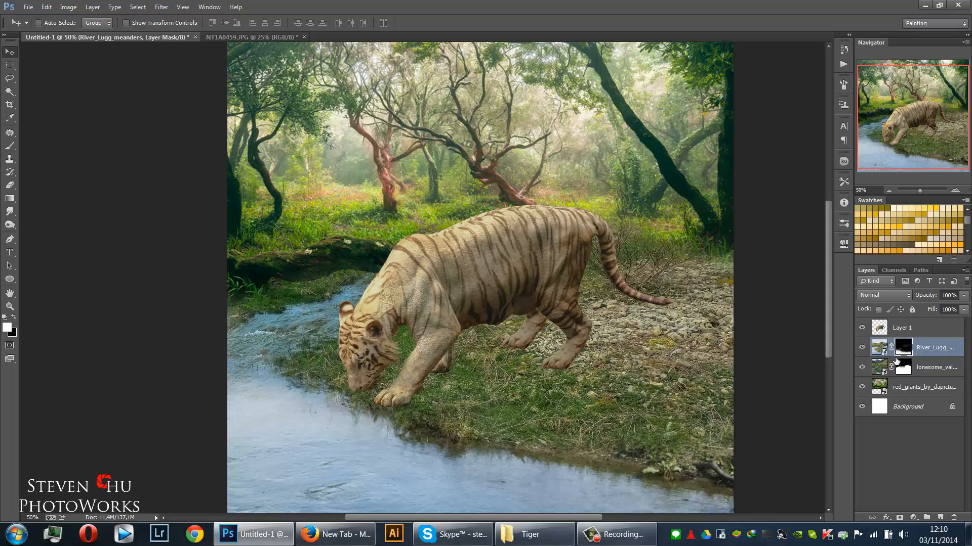
Add a new empty layer above the tiger layer and clip it to Layer 1.
click(935, 329)
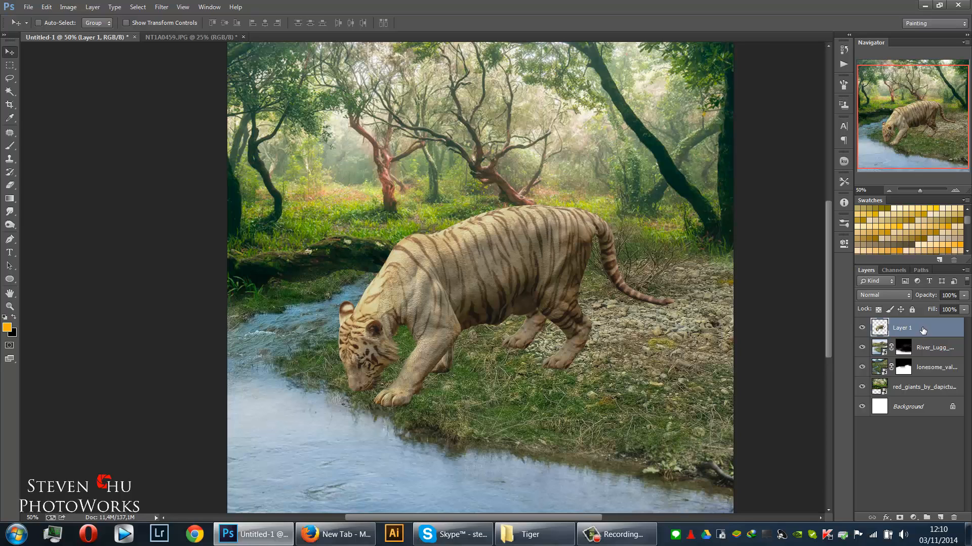
right_click(922, 329)
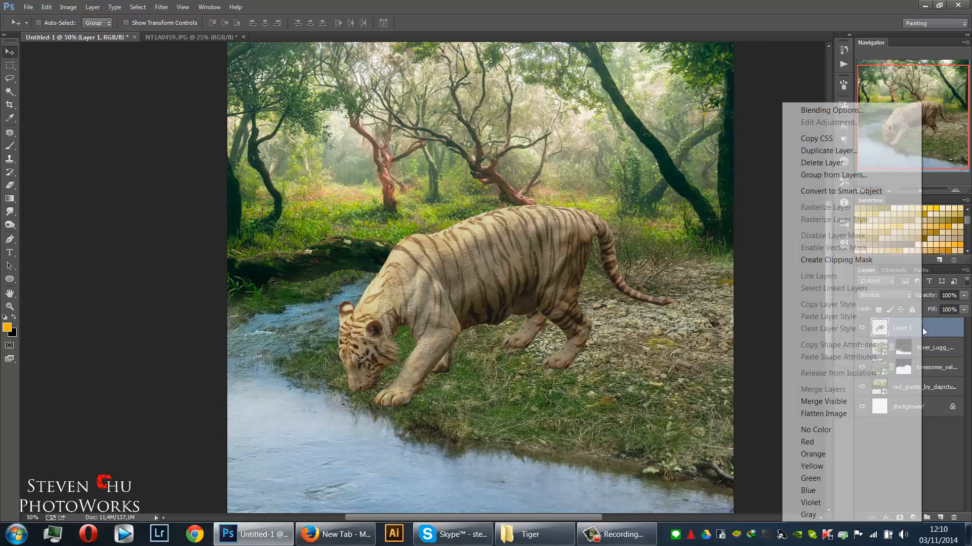
click(955, 490)
click(939, 517)
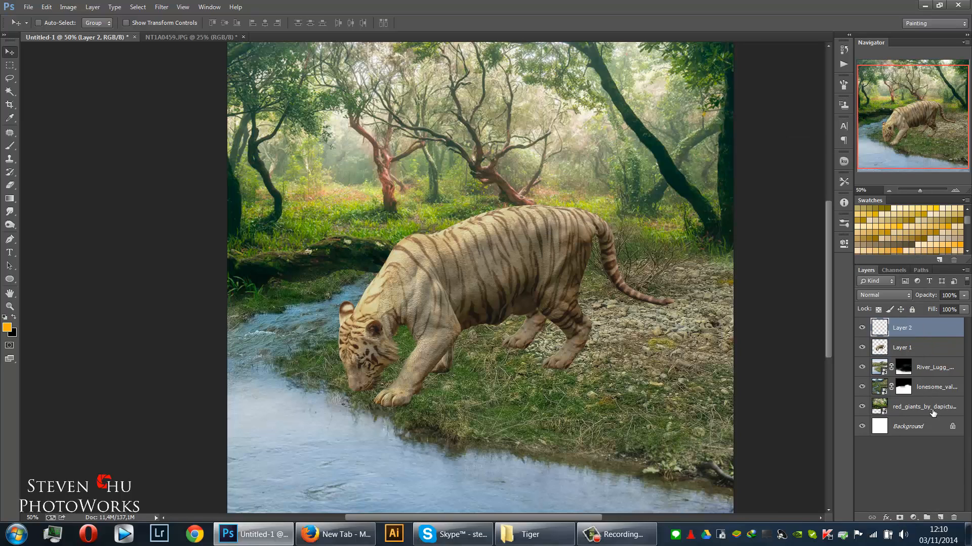
alt+click(917, 334)
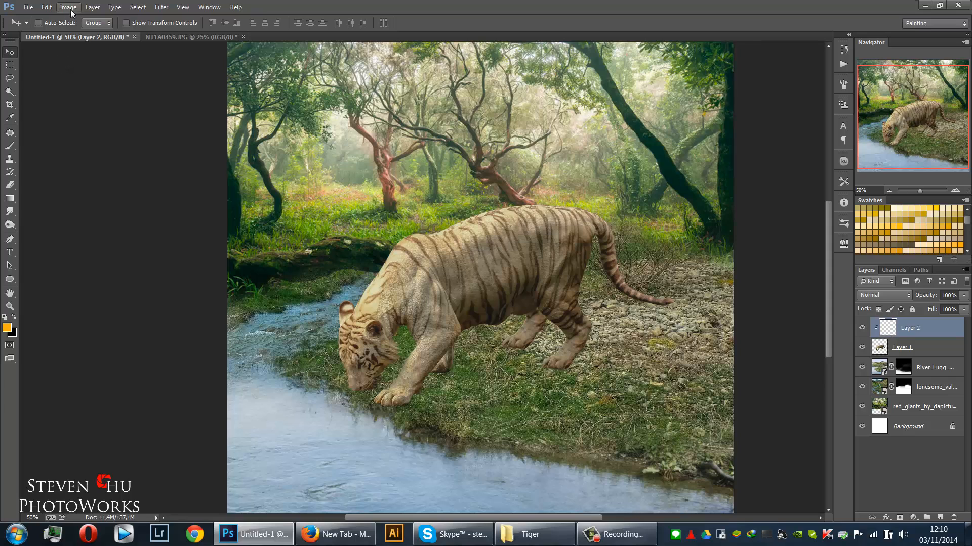
Fill the clipped layer with 50% gray and set its blend mode to Overlay.
click(46, 7)
click(170, 190)
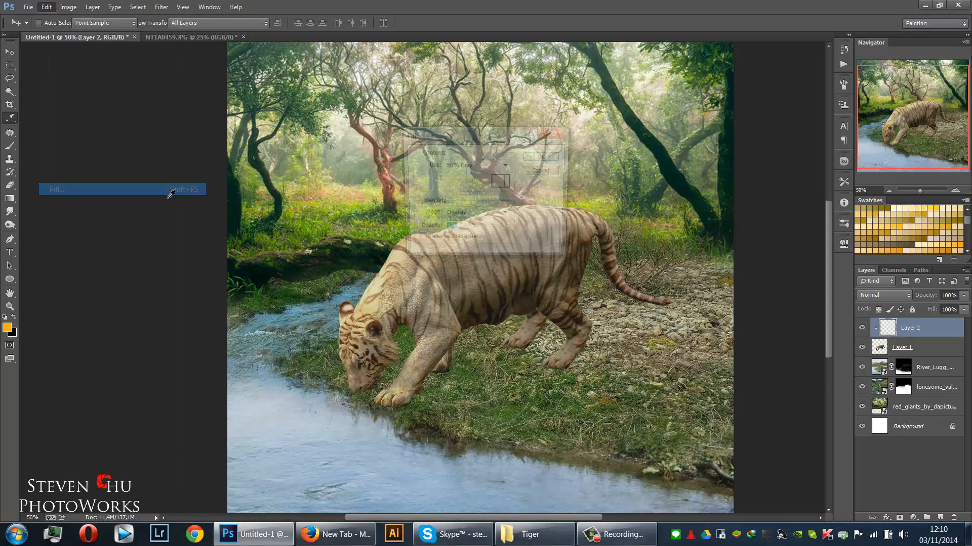
click(540, 156)
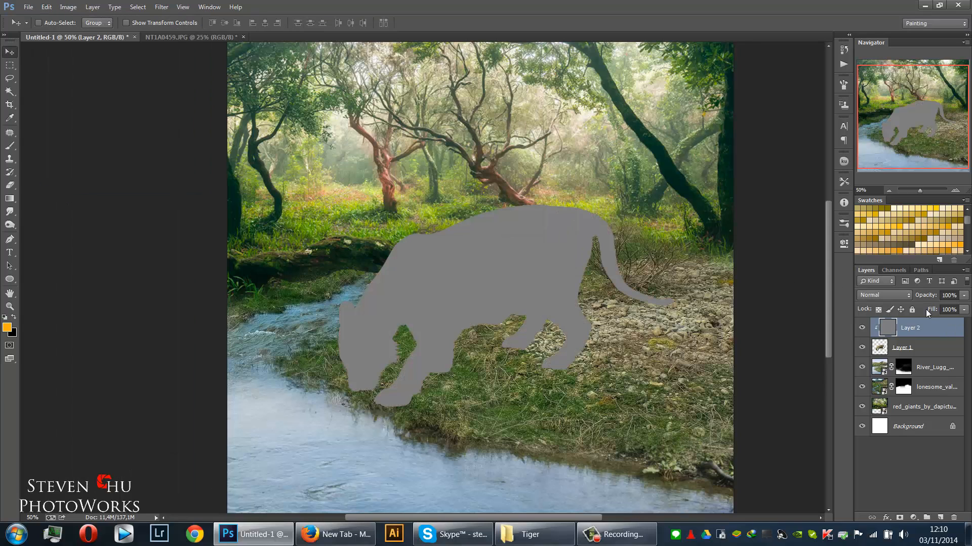
click(902, 295)
click(881, 163)
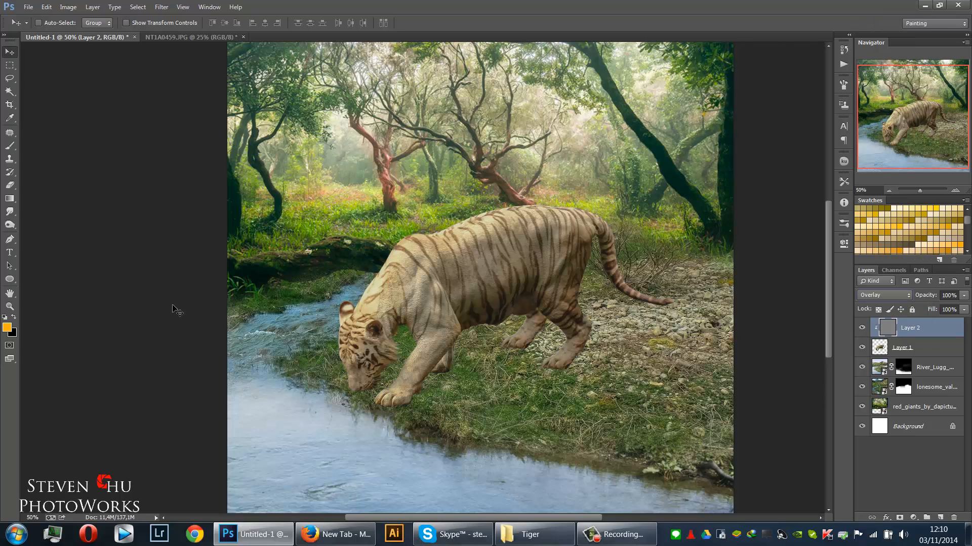
Burn the midtones at 10% exposure on the gray layer, shading the tiger's face, shoulder, underside and hind leg.
click(17, 223)
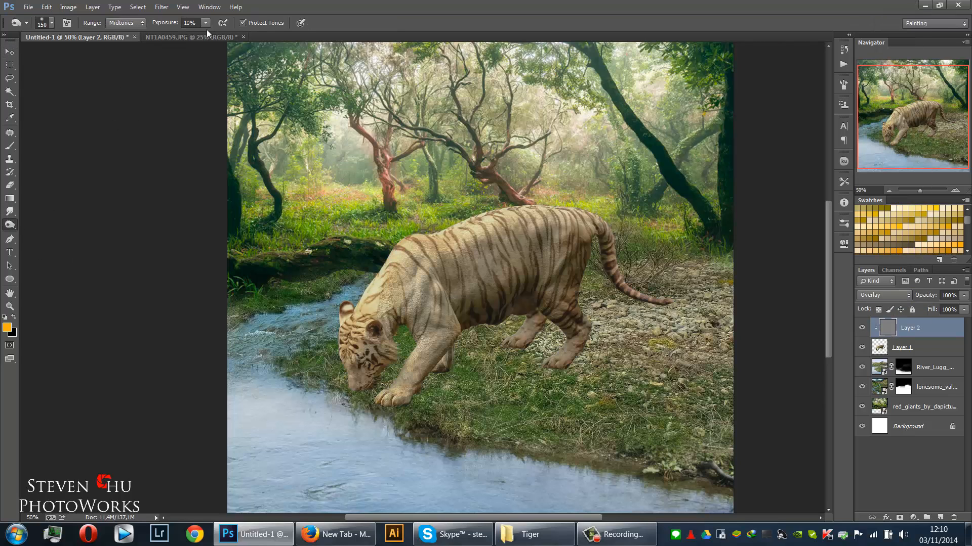
drag(358, 318, 344, 365)
key(bracketright)
key(bracketright)
mouse_move(386, 353)
mouse_down()
mouse_move(363, 361)
mouse_move(369, 376)
mouse_move(383, 351)
mouse_up()
mouse_move(419, 283)
mouse_down()
mouse_move(431, 303)
mouse_move(420, 358)
mouse_move(444, 313)
mouse_move(424, 358)
mouse_move(482, 282)
mouse_move(499, 282)
mouse_move(511, 265)
mouse_move(499, 291)
mouse_move(558, 259)
mouse_move(575, 283)
mouse_move(576, 331)
mouse_up()
Enlarge the Burn brush to 300 and deepen the shading behind the front leg and along the belly, undoing the last stroke.
key(bracketright)
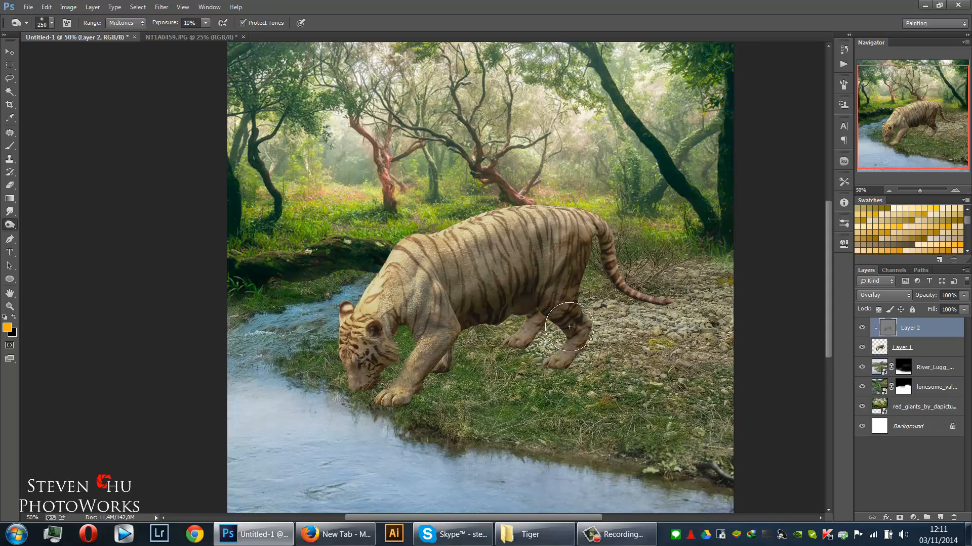
key(bracketright)
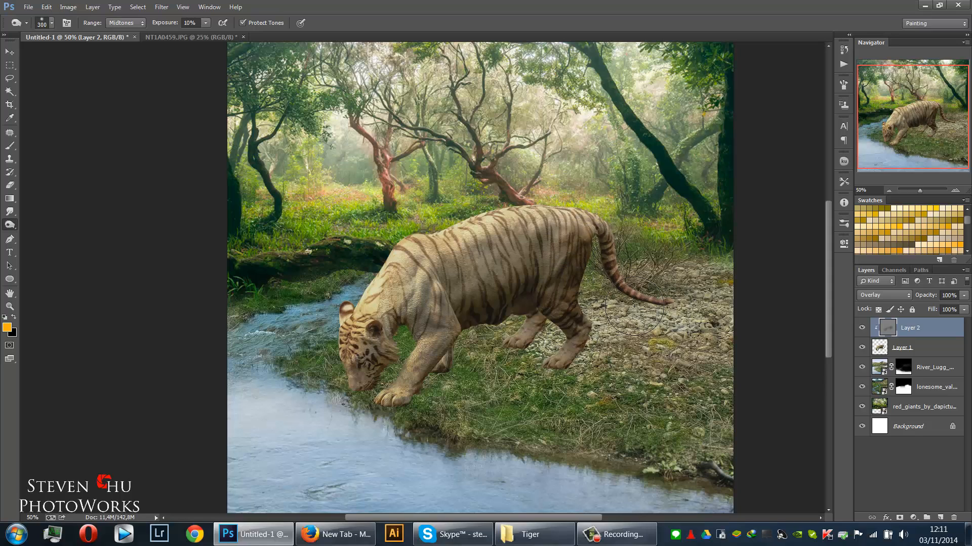
mouse_move(465, 288)
mouse_down()
mouse_move(541, 250)
mouse_move(503, 256)
mouse_move(468, 275)
mouse_move(566, 238)
mouse_move(419, 297)
mouse_move(433, 300)
mouse_move(445, 332)
mouse_move(440, 388)
mouse_move(464, 337)
mouse_up()
key(bracketleft)
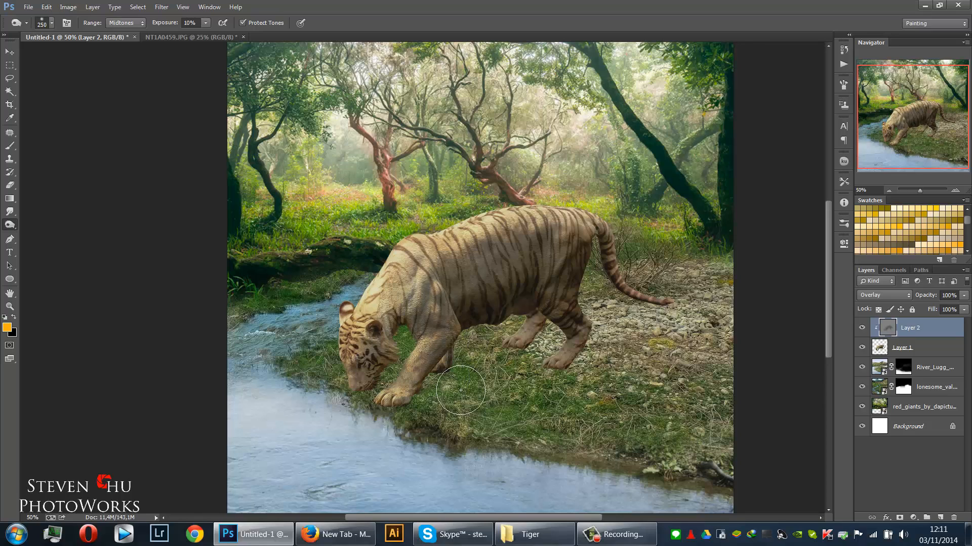
drag(521, 300, 535, 302)
key(ctrl+z)
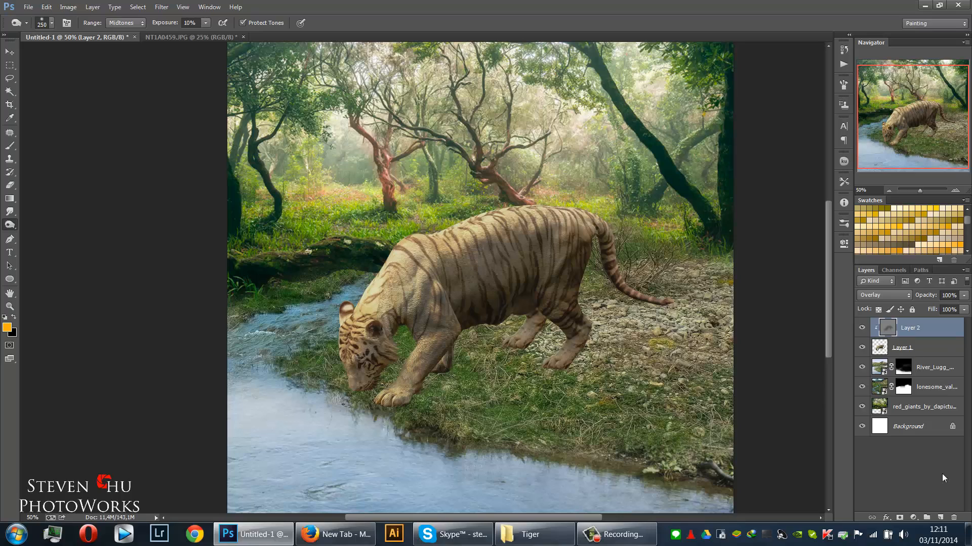
Add a Brightness/Contrast adjustment clipped to the tiger layer, with brightness -10 and contrast -12.
click(914, 349)
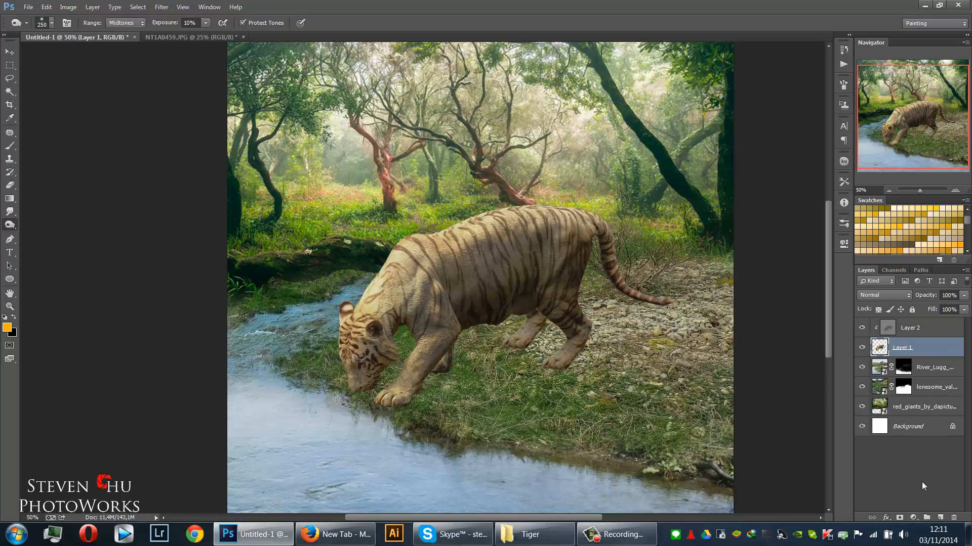
click(912, 518)
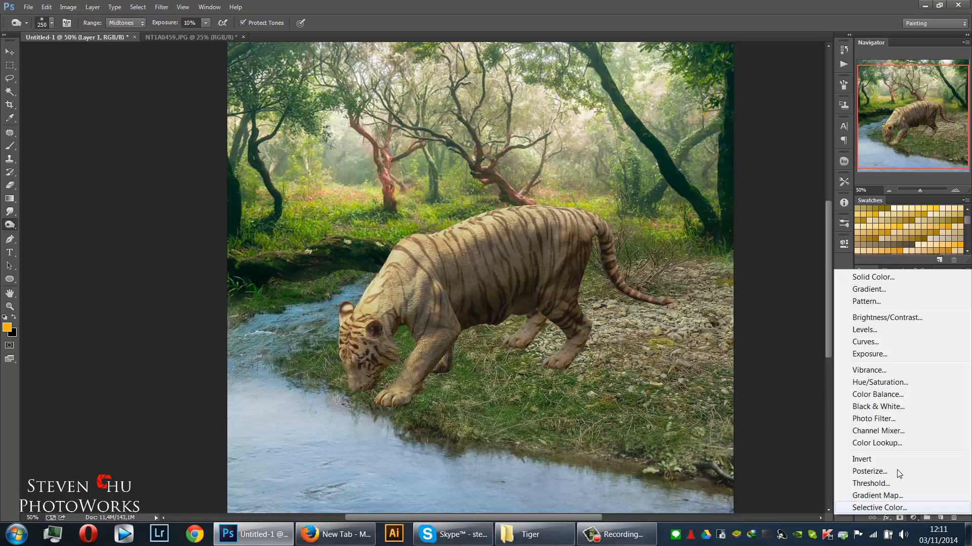
click(884, 318)
drag(764, 291, 753, 320)
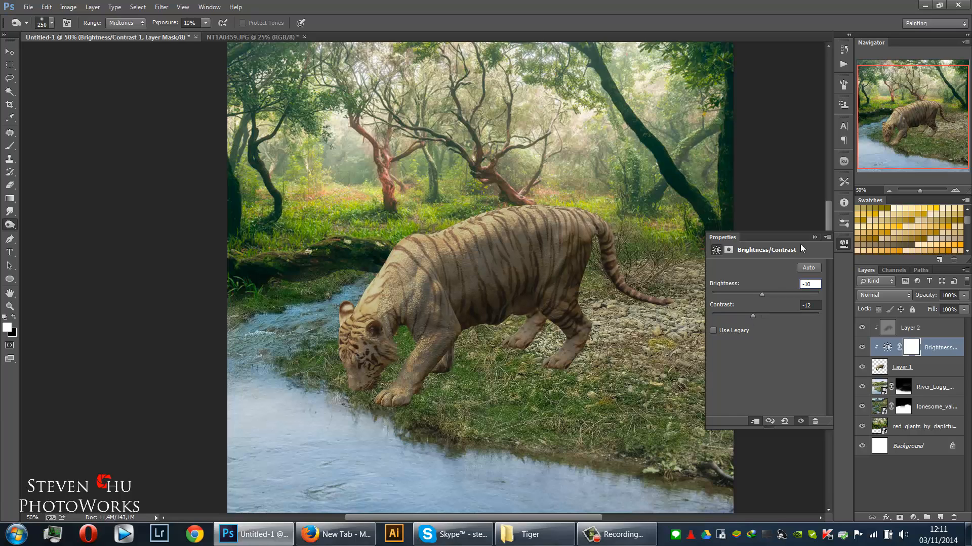
click(814, 237)
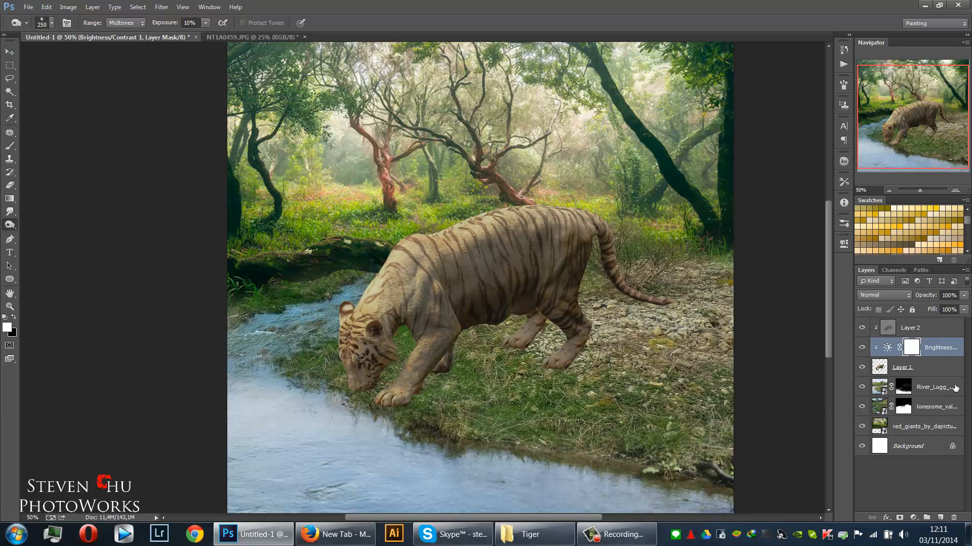
Add a Hue/Saturation adjustment clipped to the tiger above its Brightness/Contrast adjustment, with saturation -25.
click(926, 387)
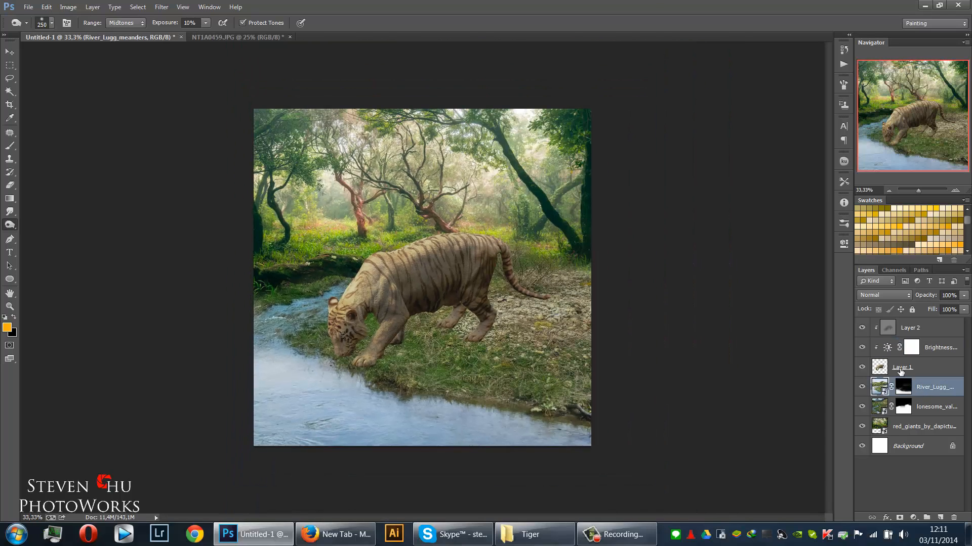
click(927, 350)
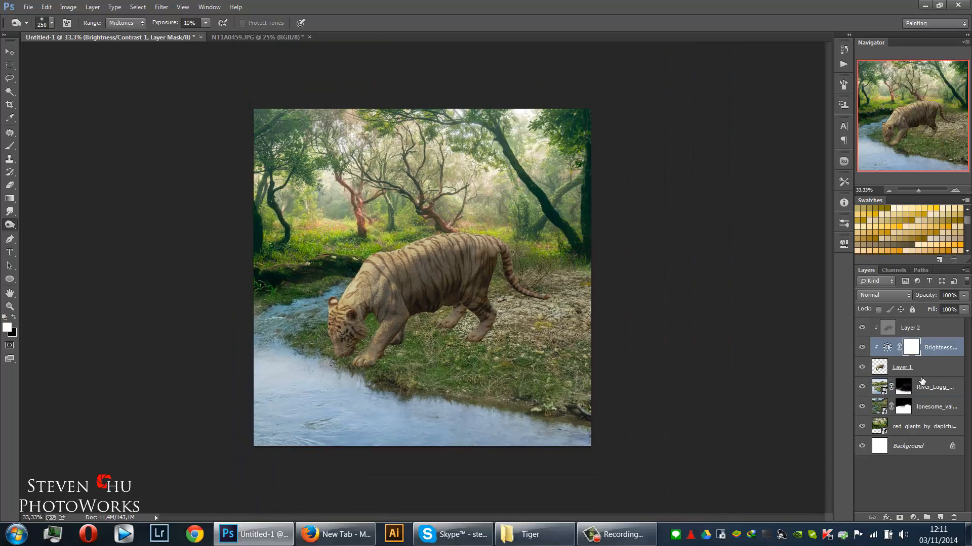
click(913, 517)
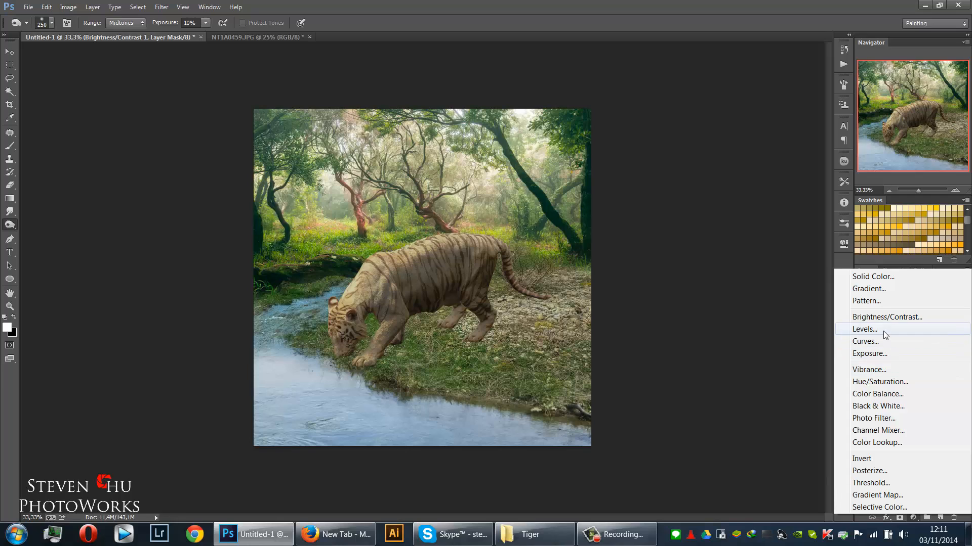
click(880, 381)
drag(764, 329, 749, 335)
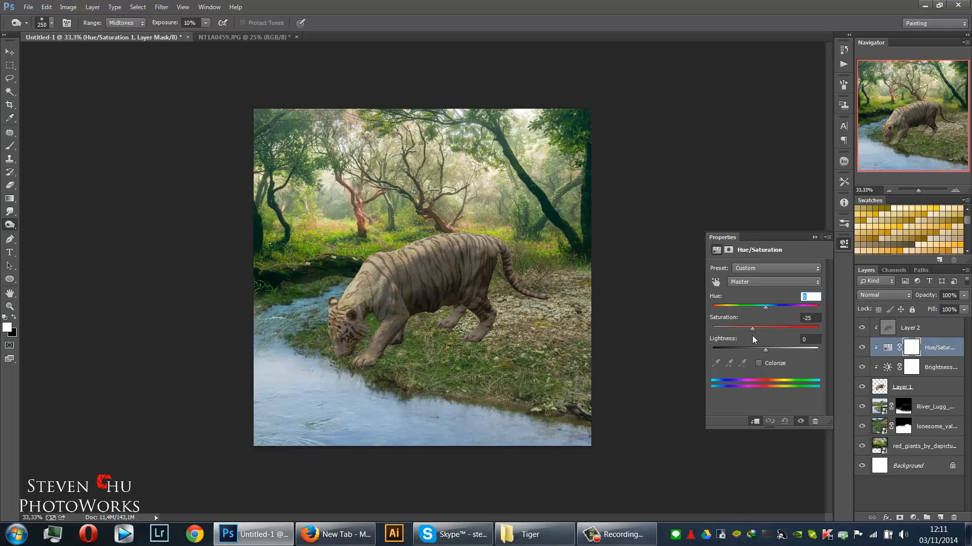
click(815, 237)
Readjust the tiger's Brightness/Contrast adjustment to a brightness of about 4 and a contrast of -4.
double_click(887, 367)
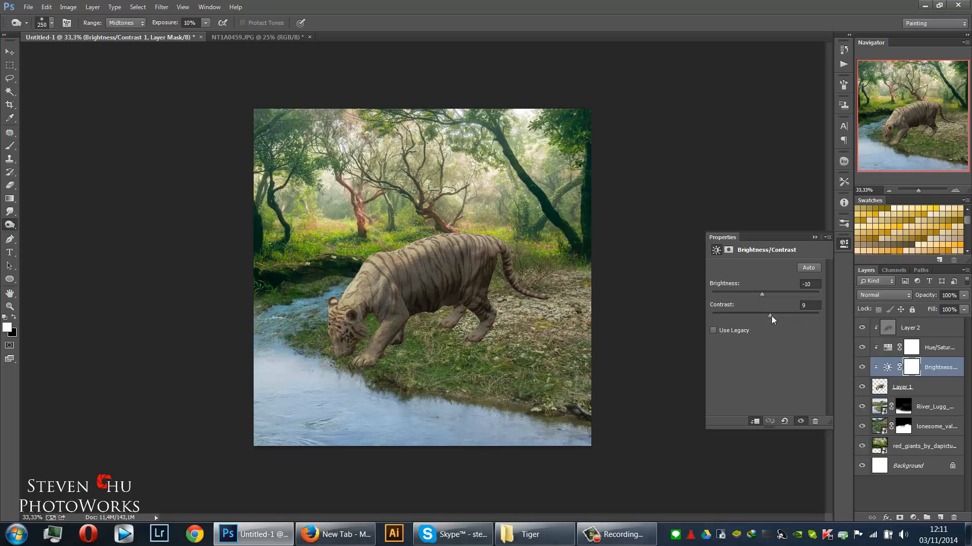
mouse_move(771, 316)
mouse_down()
mouse_move(749, 317)
mouse_move(764, 317)
mouse_move(764, 297)
mouse_move(775, 298)
mouse_up()
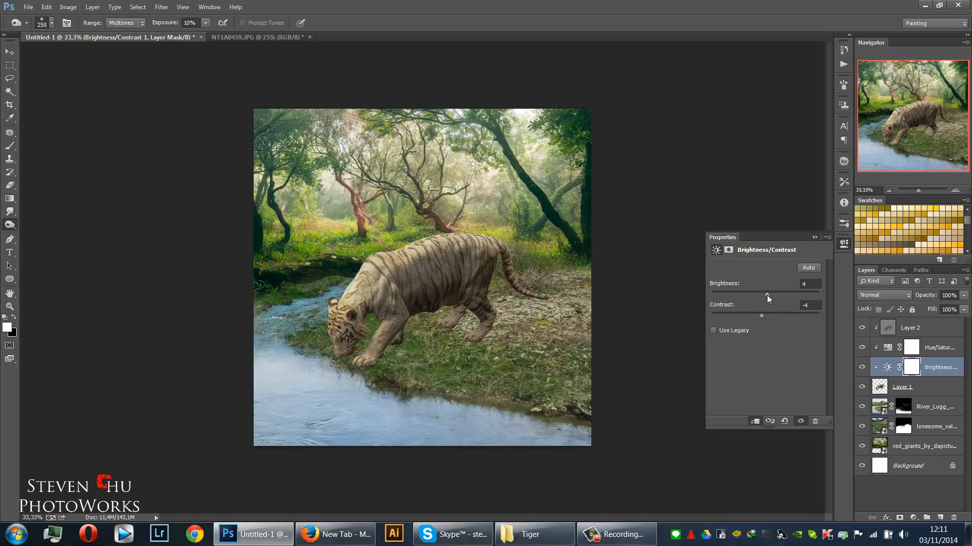
drag(769, 296, 767, 296)
click(813, 237)
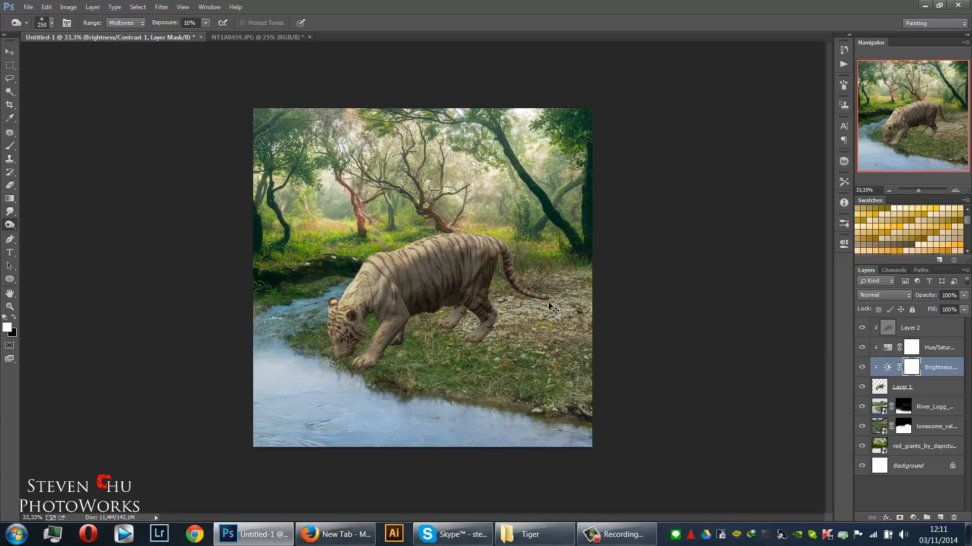
Add a Selective Color adjustment clipped to the tiger, setting Reds to cyan +97, magenta -12, yellow +6 and black +87.
key(ctrl+plus)
drag(334, 401, 367, 357)
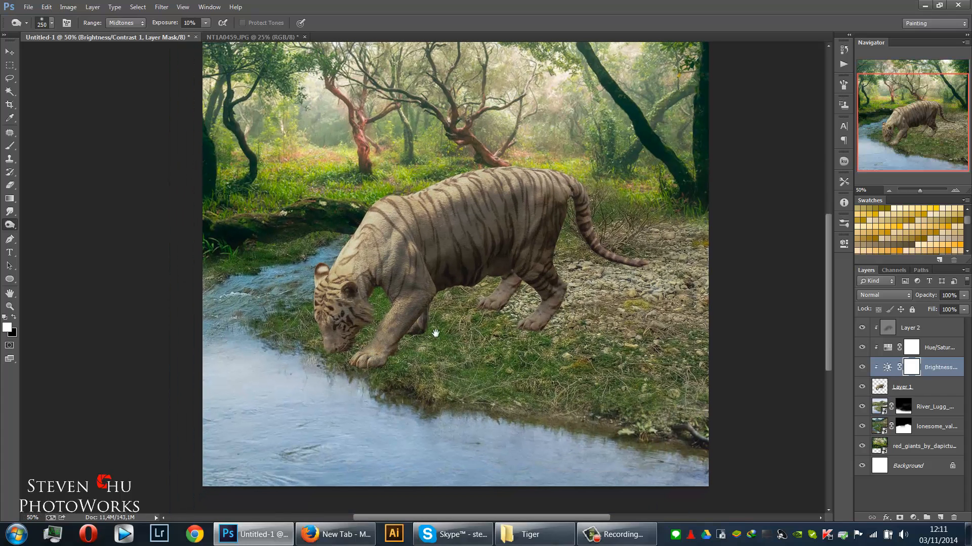
click(910, 336)
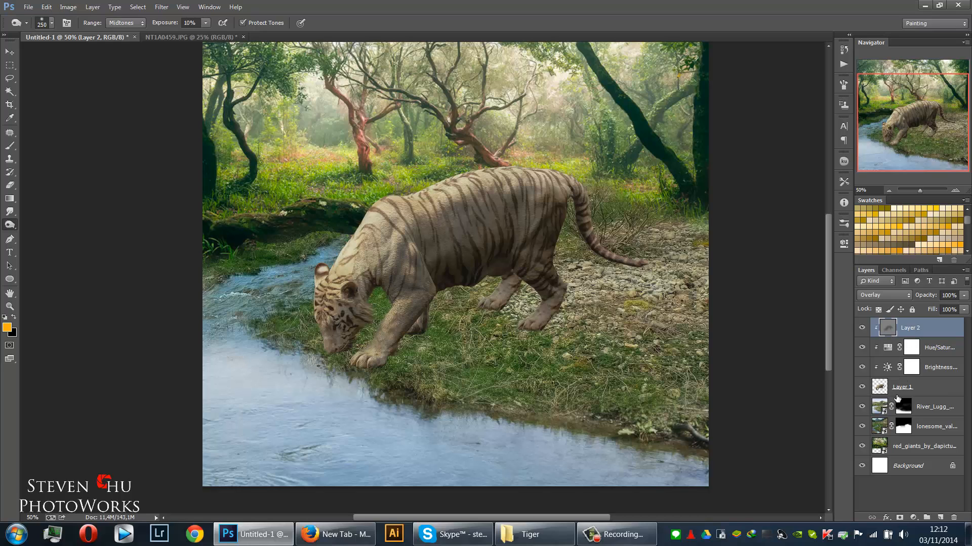
click(931, 389)
click(939, 350)
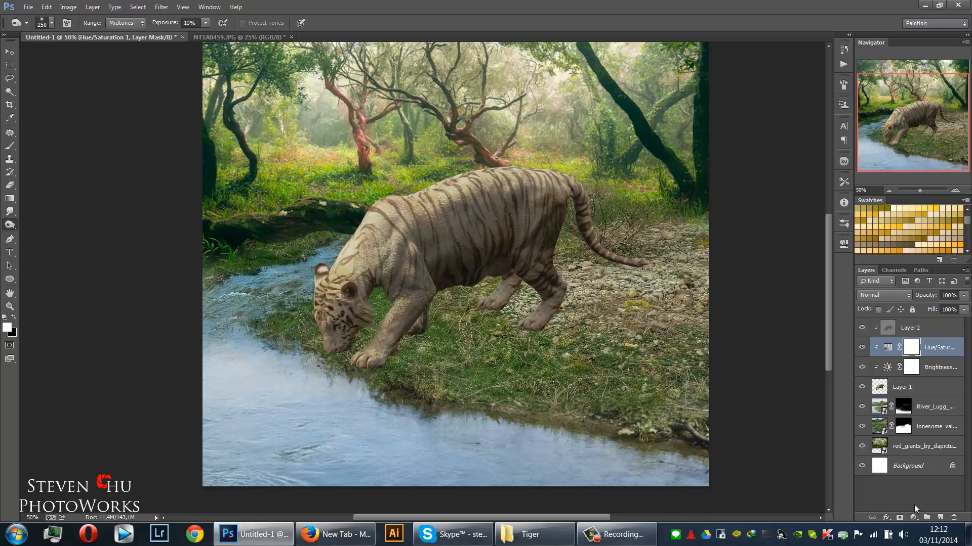
click(913, 517)
click(879, 509)
click(755, 282)
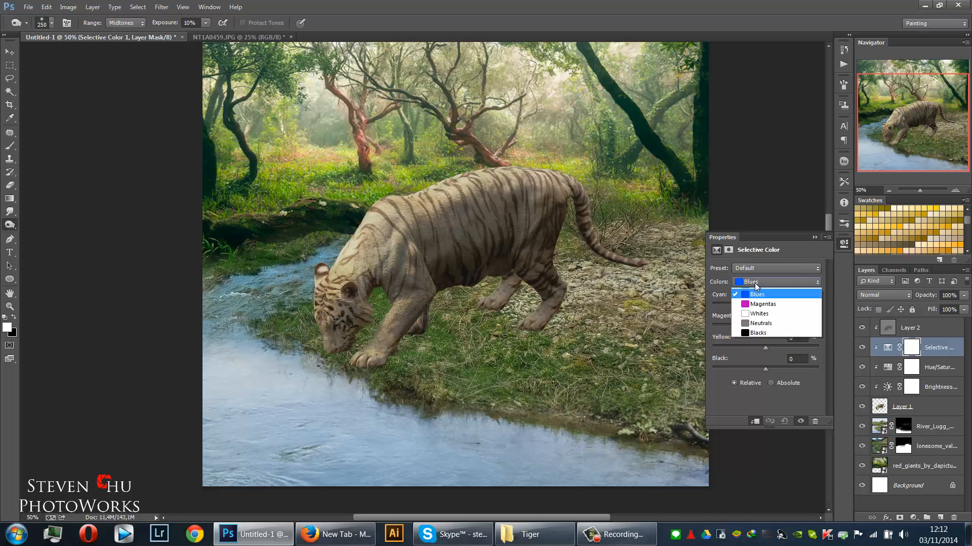
click(755, 282)
drag(760, 302, 816, 309)
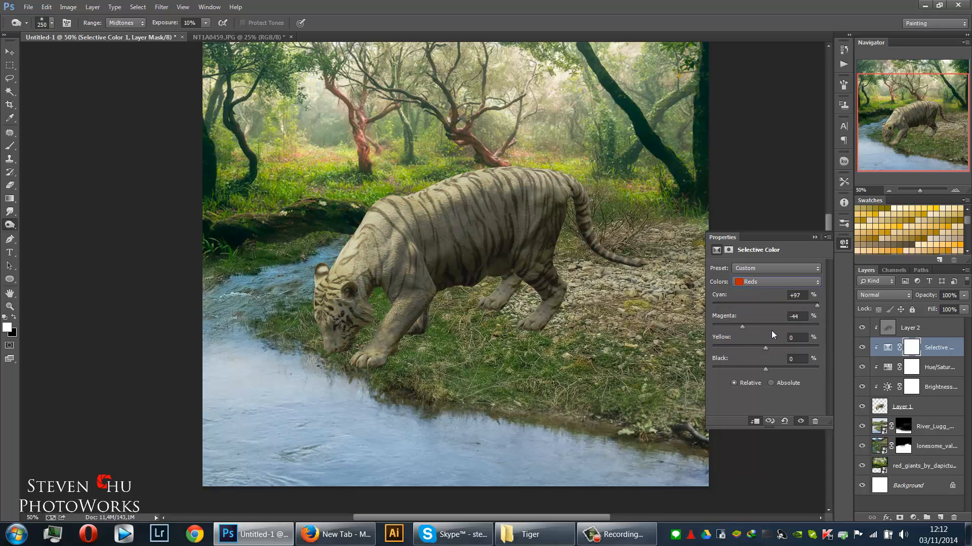
drag(762, 346, 811, 366)
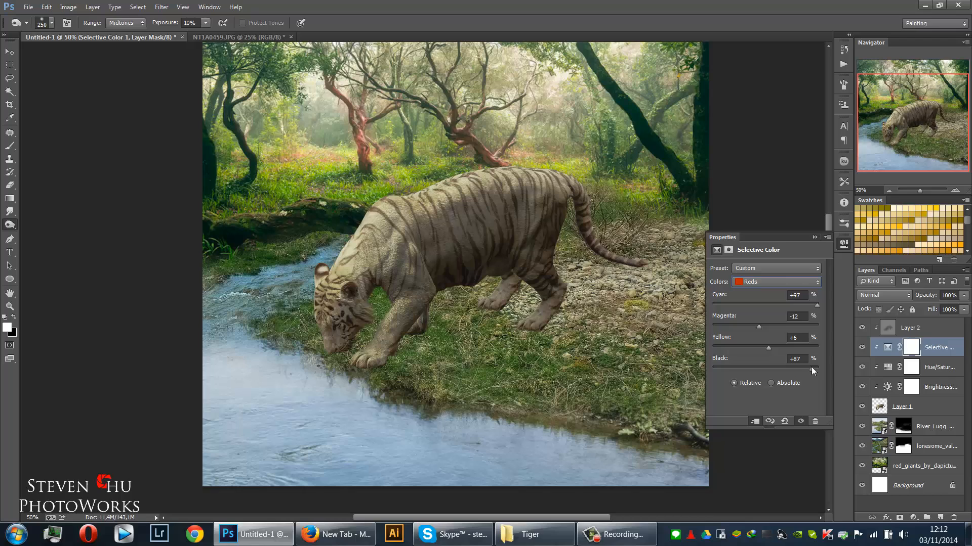
Set the Yellows in the tiger's Selective Color adjustment to cyan +56, magenta +12, yellow +43 and black +30.
click(777, 282)
click(769, 292)
drag(744, 329, 745, 330)
drag(741, 371, 781, 369)
click(815, 237)
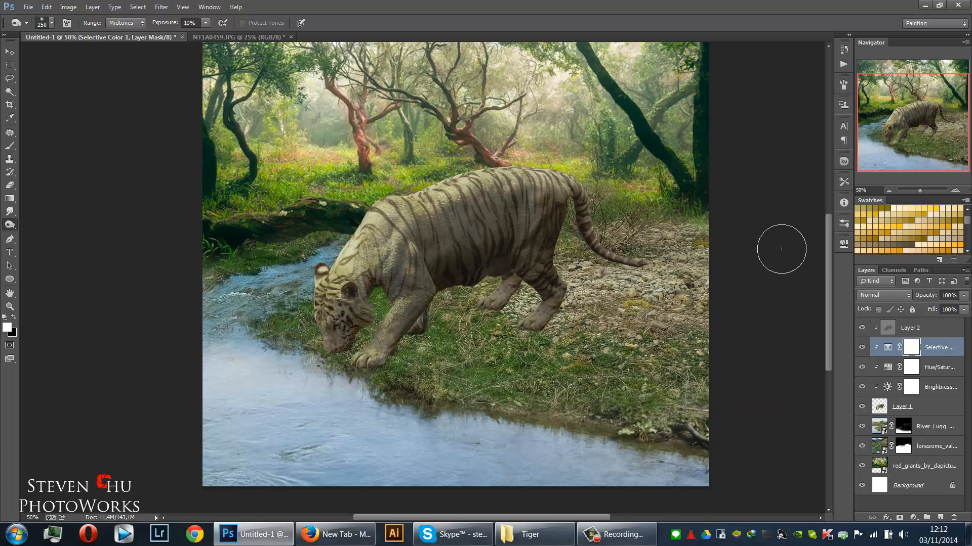
Rework the Yellows of the tiger's Selective Color adjustment, reducing yellow to +10, changing magenta and cyan, and lowering black.
double_click(882, 348)
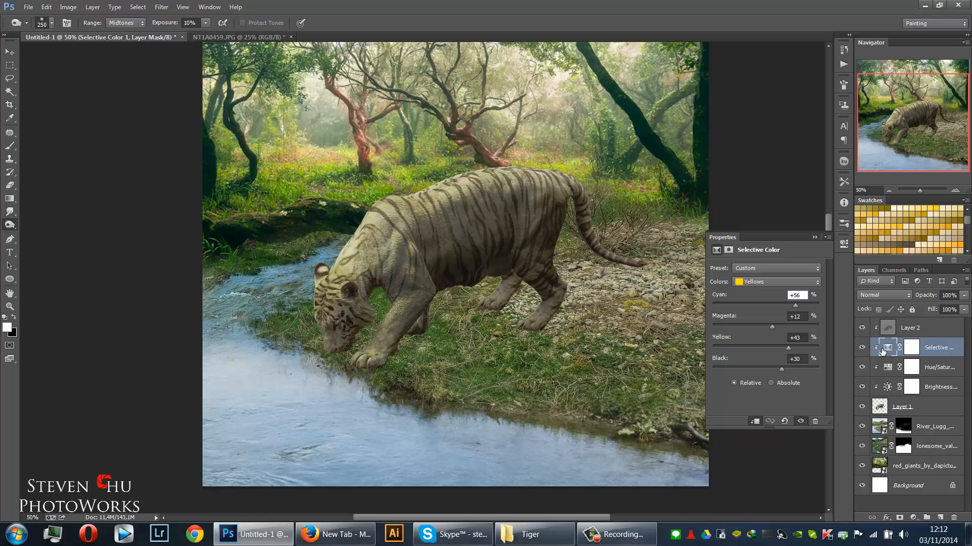
drag(733, 350, 737, 329)
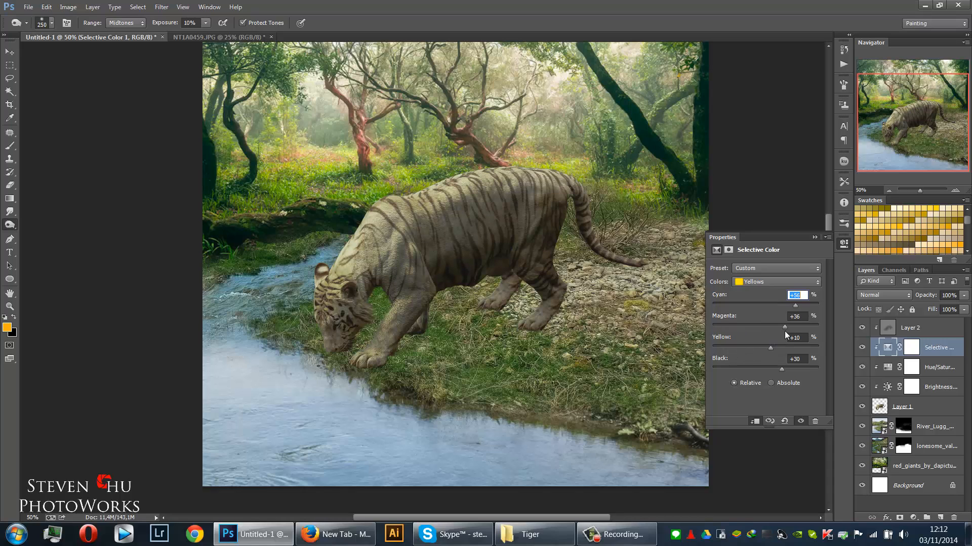
drag(802, 329, 713, 305)
drag(781, 367, 750, 367)
Set the Whites' yellow to +25 in the tiger's Selective Color adjustment and bring their black amount close to zero.
click(774, 282)
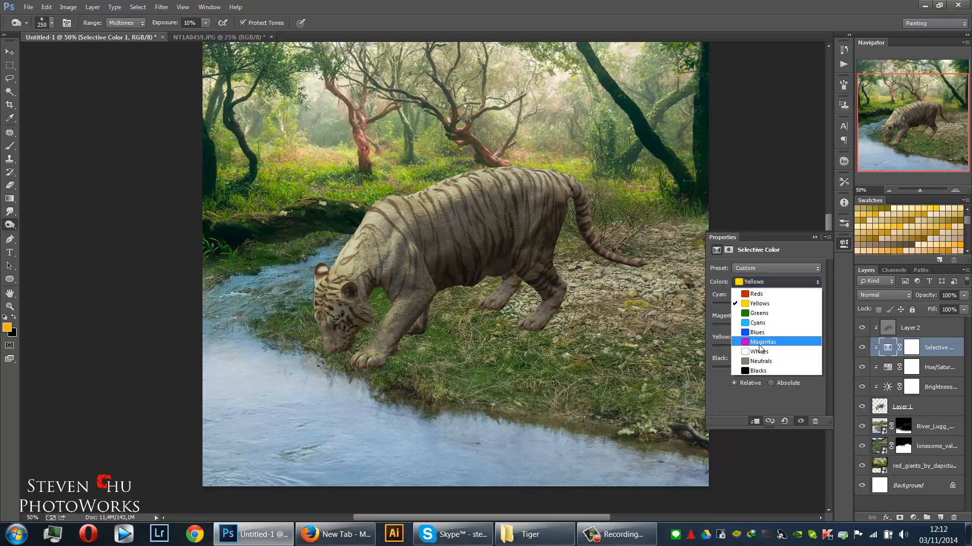
click(761, 342)
mouse_move(791, 365)
mouse_down()
mouse_move(779, 372)
mouse_move(797, 371)
mouse_up()
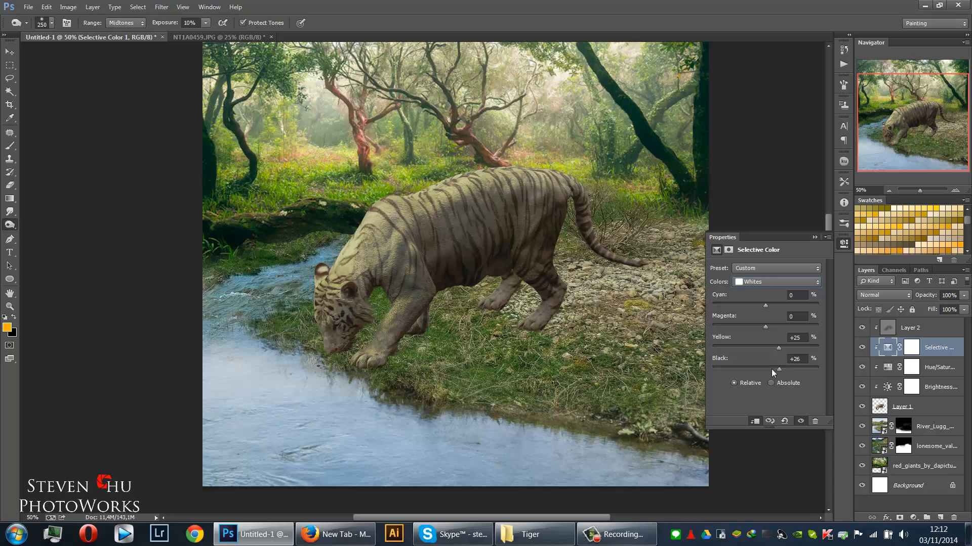
drag(772, 369, 765, 369)
Fine-tune the black amount of the Neutrals in the tiger's Selective Color adjustment.
click(774, 282)
click(768, 361)
click(769, 370)
mouse_move(765, 369)
mouse_down()
mouse_move(780, 368)
mouse_move(767, 371)
mouse_up()
click(814, 238)
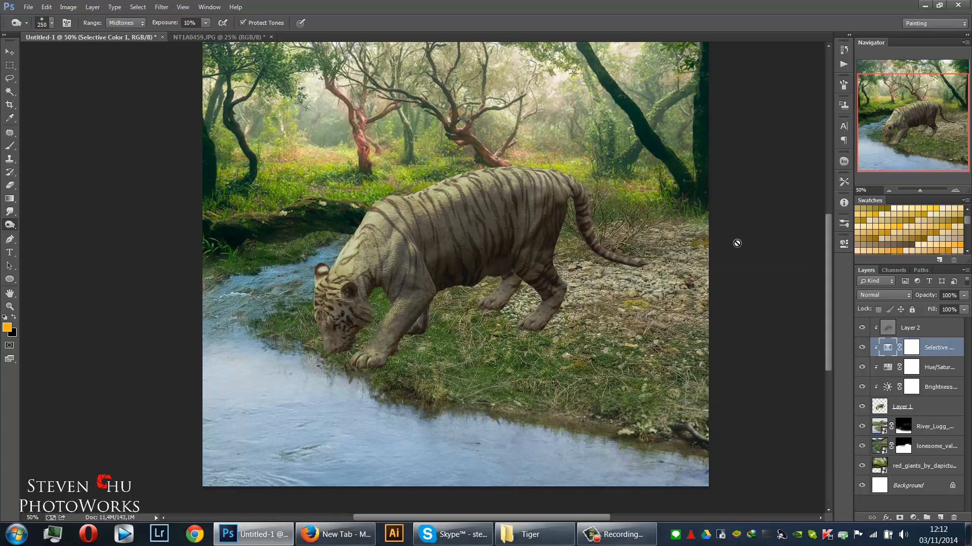
Add a Hue/Saturation adjustment clipped to the red_giants forest layer, with saturation -50.
key(ctrl+minus)
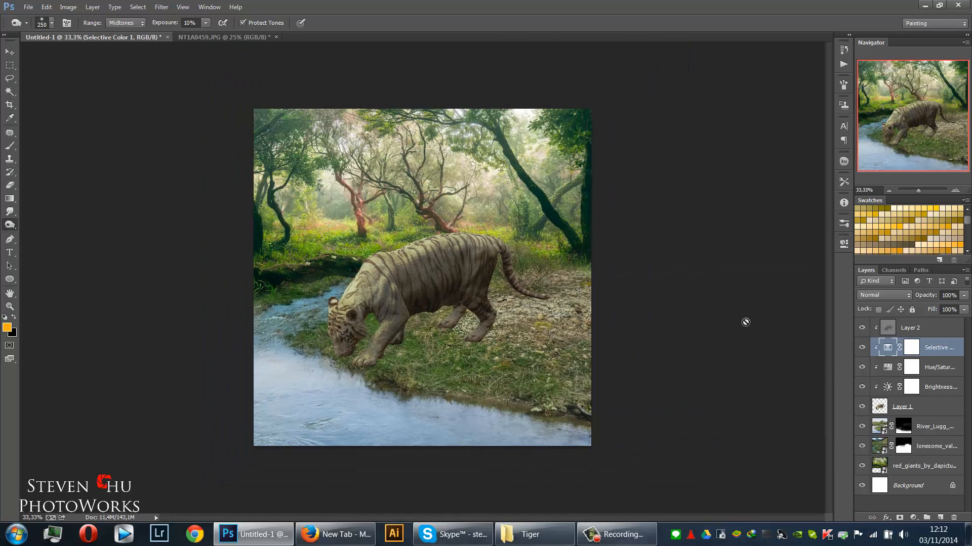
click(925, 428)
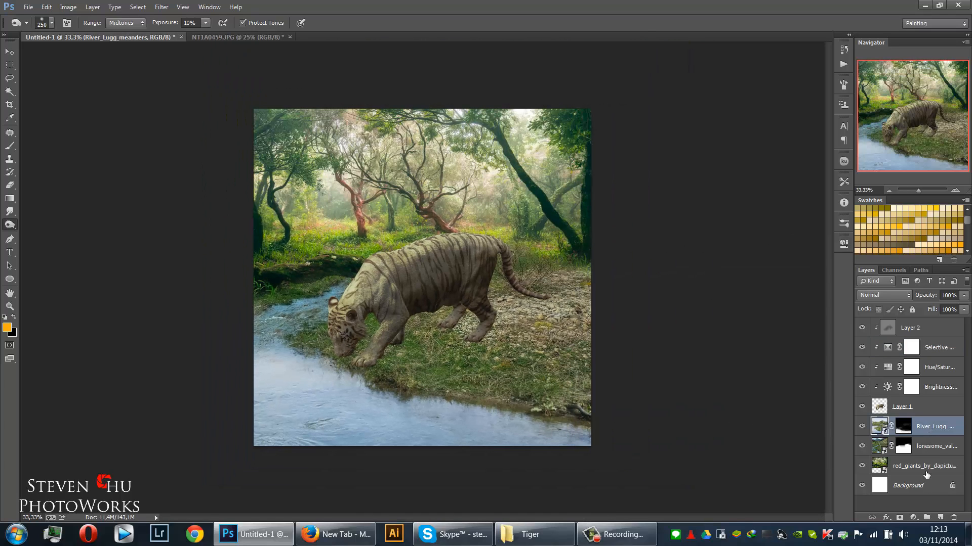
click(926, 468)
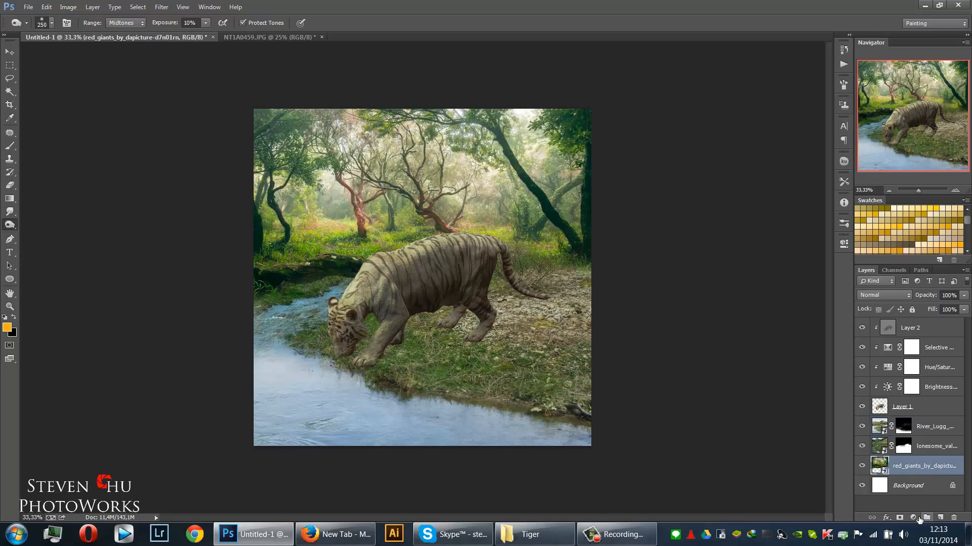
click(914, 518)
click(872, 386)
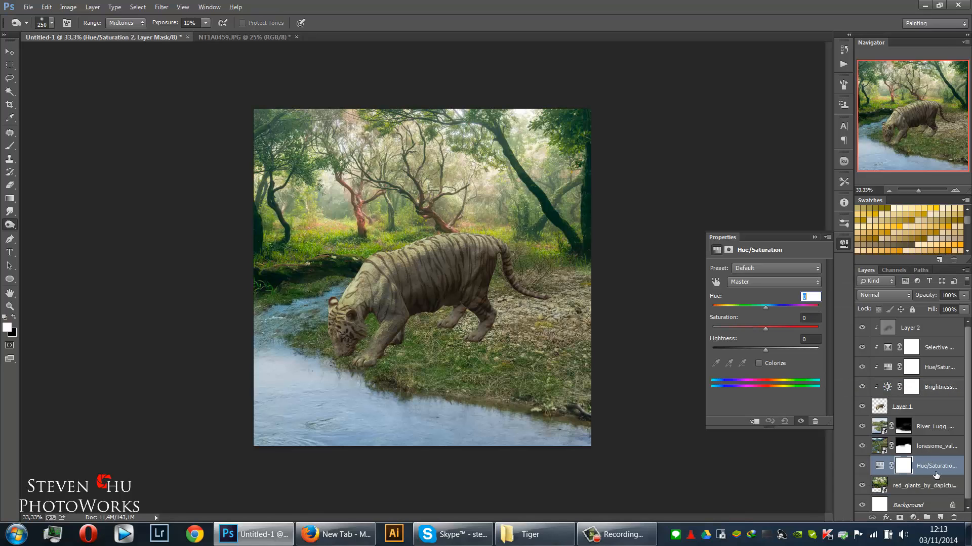
drag(765, 329, 739, 330)
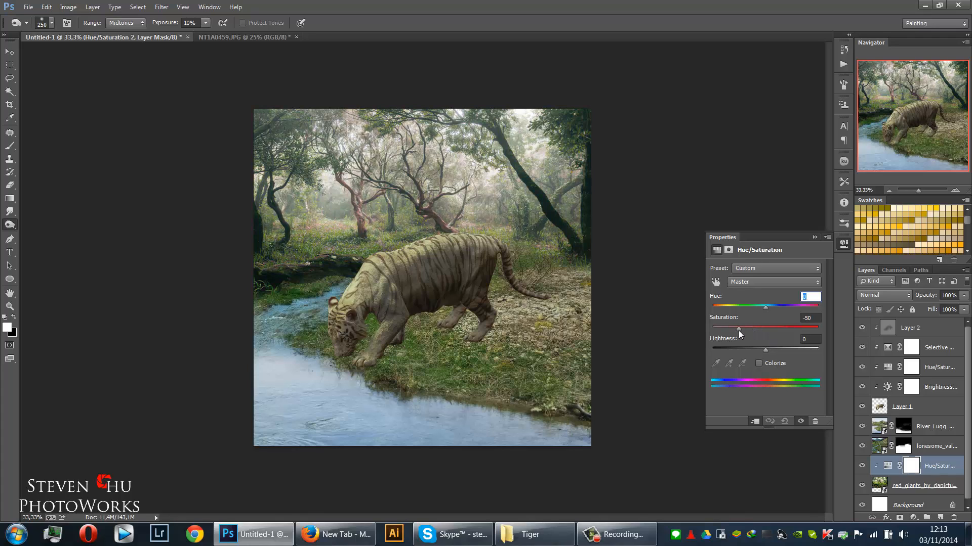
click(812, 238)
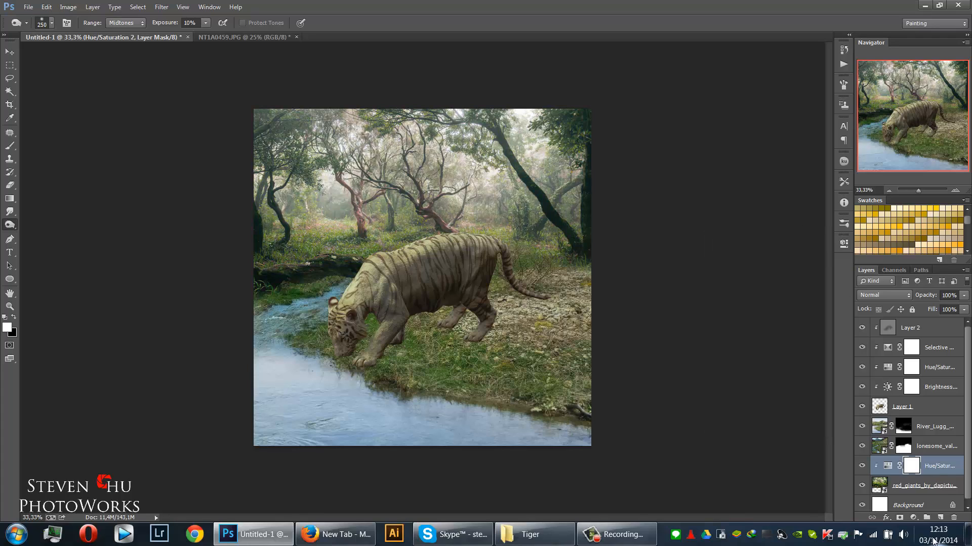
Add a Brightness/Contrast adjustment clipped directly above the red_giants forest layer, with brightness -39.
click(918, 485)
click(913, 517)
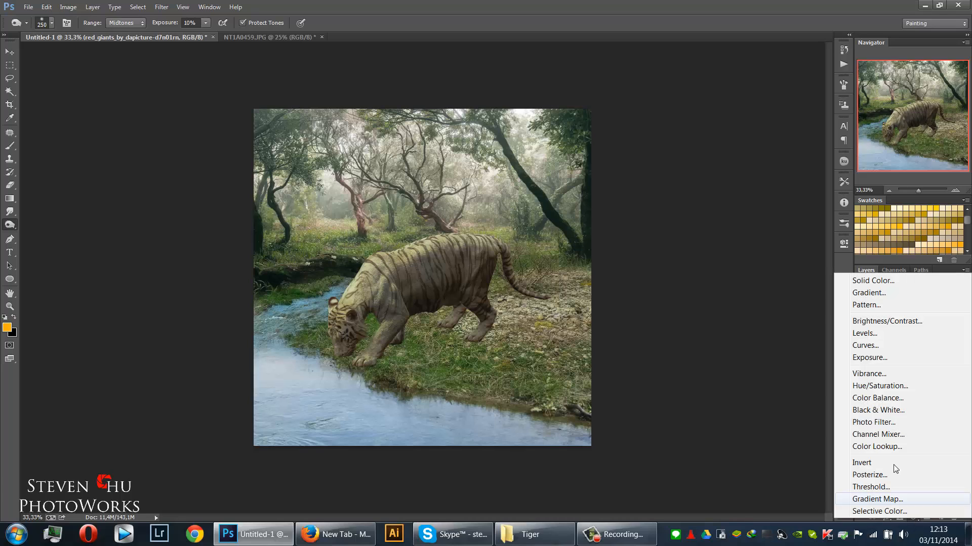
click(887, 321)
drag(763, 292, 751, 292)
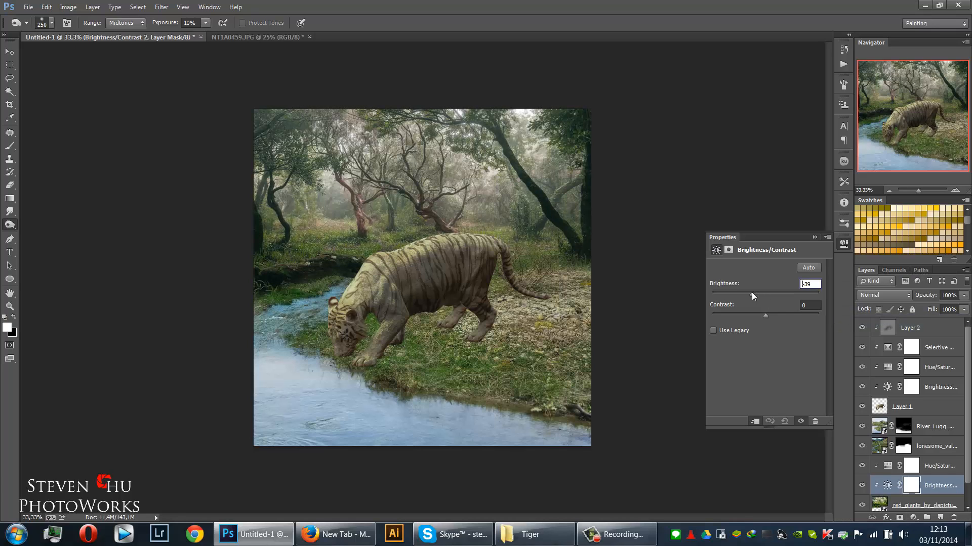
click(815, 237)
Group the red_giants forest layer with its two adjustment layers and name the group Tree.
click(943, 471)
scroll(943, 486, down, 1)
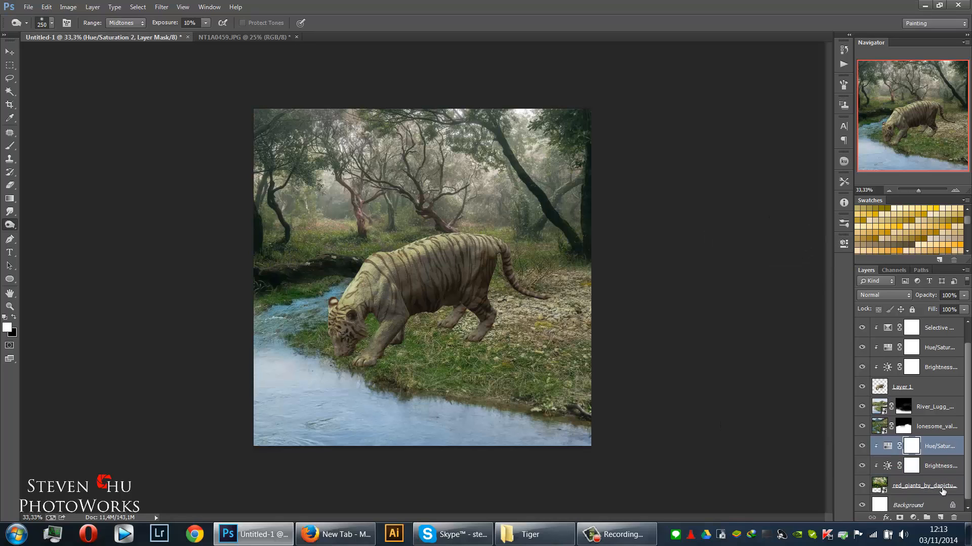
shift+click(935, 486)
key(ctrl+g)
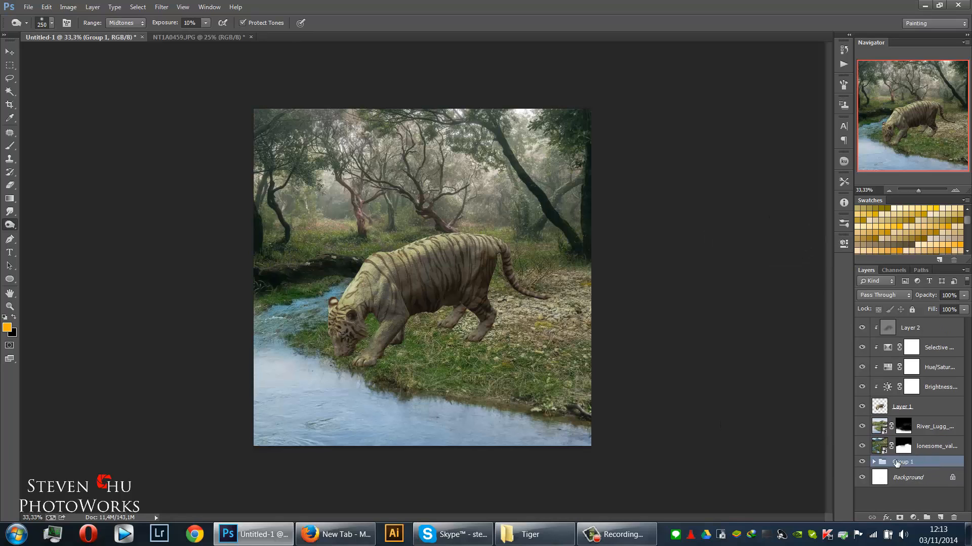
double_click(914, 459)
text(Tree)
key(Return)
Add a Hue/Saturation adjustment clipped to the lonesome_valley layer, with saturation about -21.
click(912, 452)
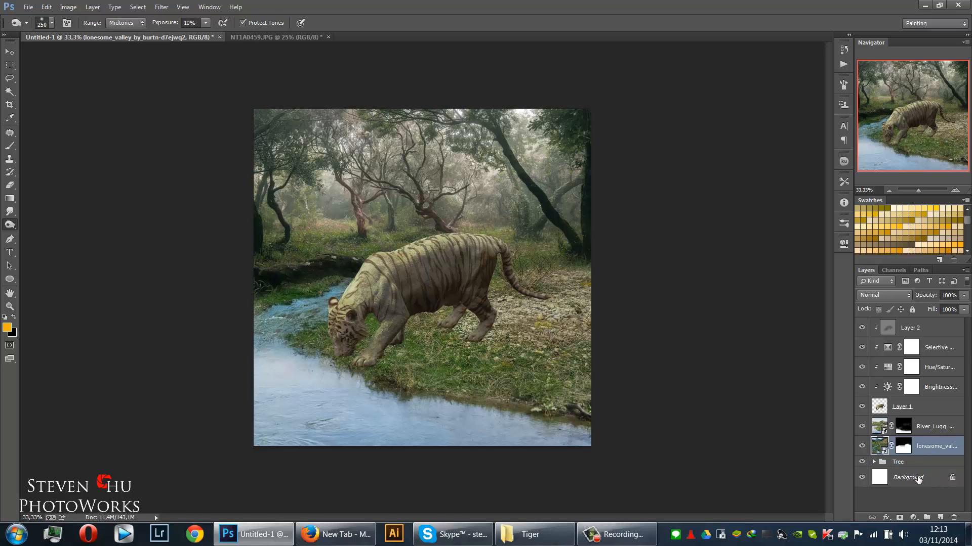
click(912, 518)
click(897, 384)
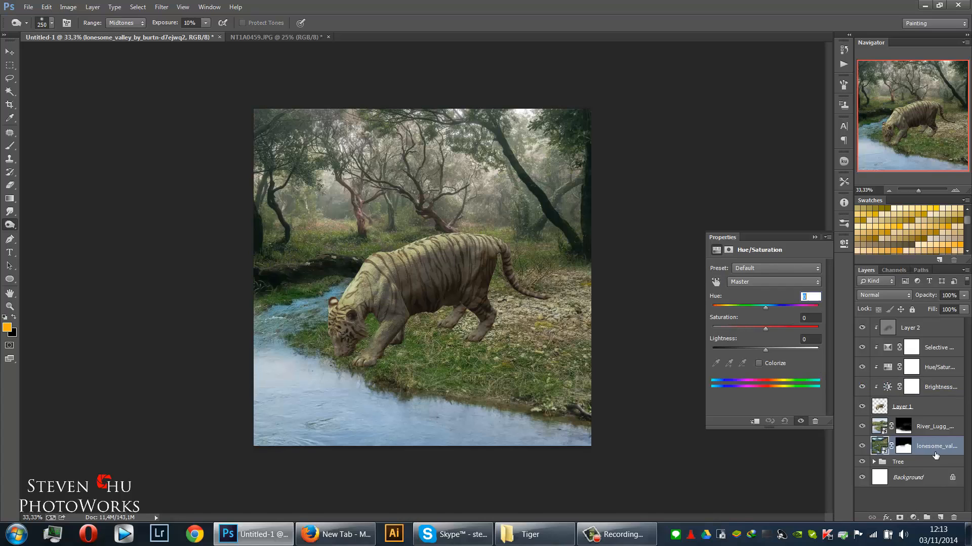
alt+click(924, 455)
mouse_move(766, 329)
mouse_down()
mouse_move(729, 330)
mouse_move(754, 328)
mouse_up()
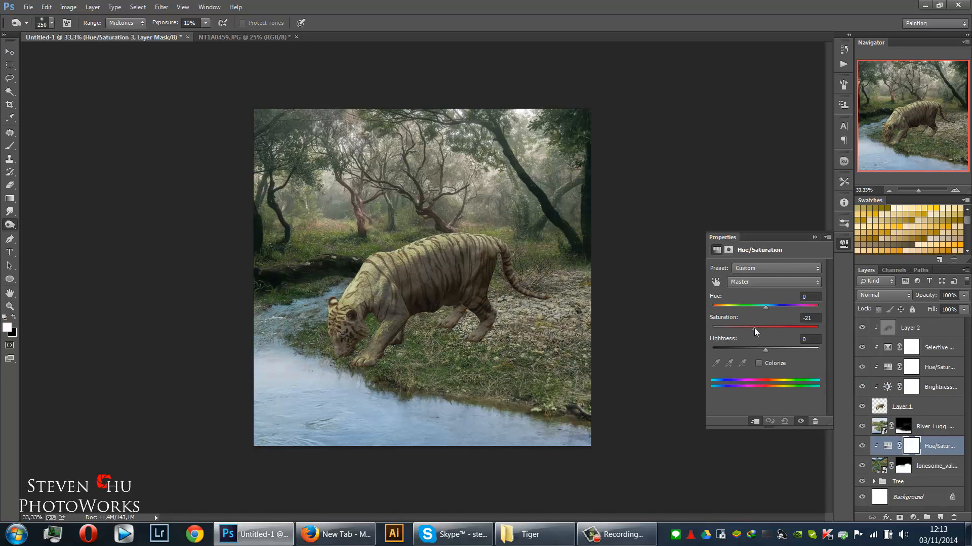
click(815, 236)
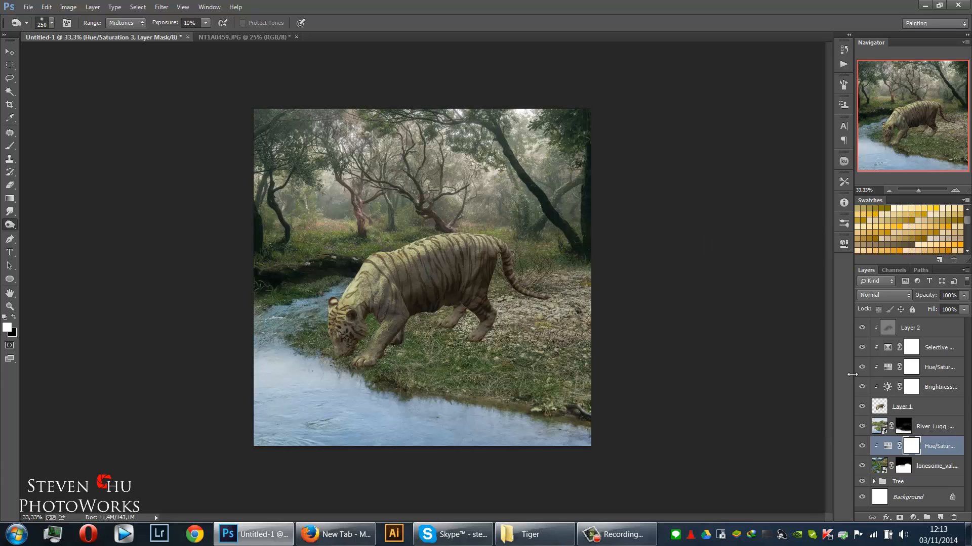
Add a Brightness/Contrast adjustment clipped directly above the lonesome_valley layer, re-clip its Hue/Saturation adjustment, and set brightness to -69.
click(914, 518)
click(887, 314)
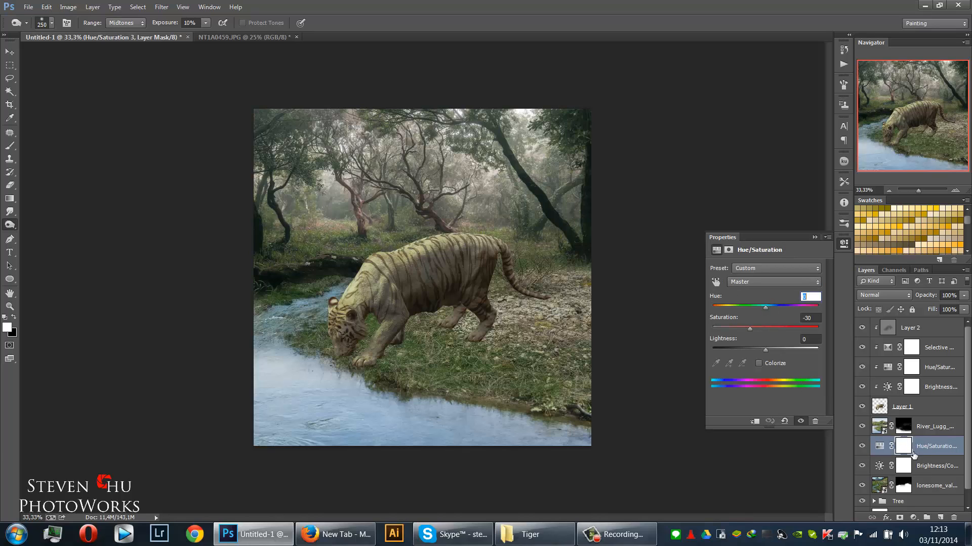
click(917, 471)
alt+click(918, 476)
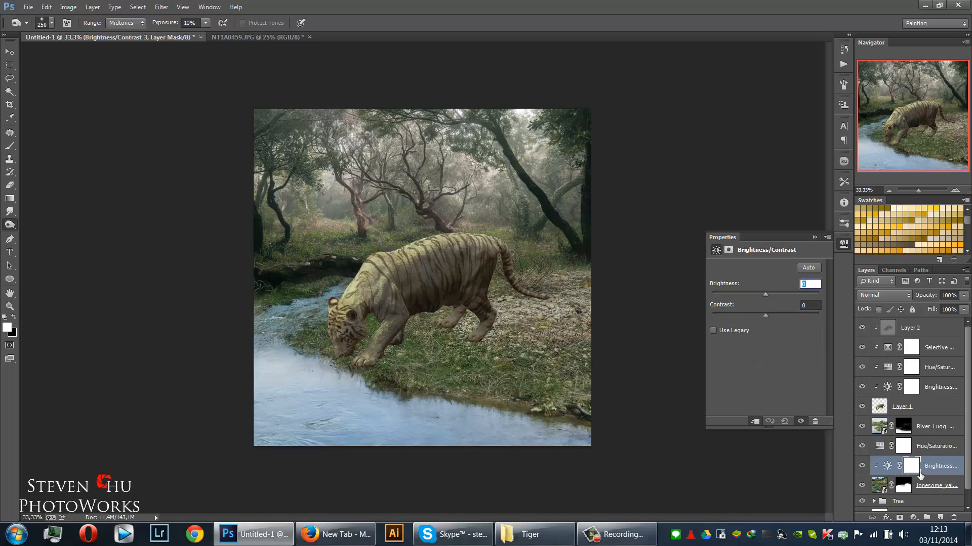
click(916, 447)
alt+click(917, 456)
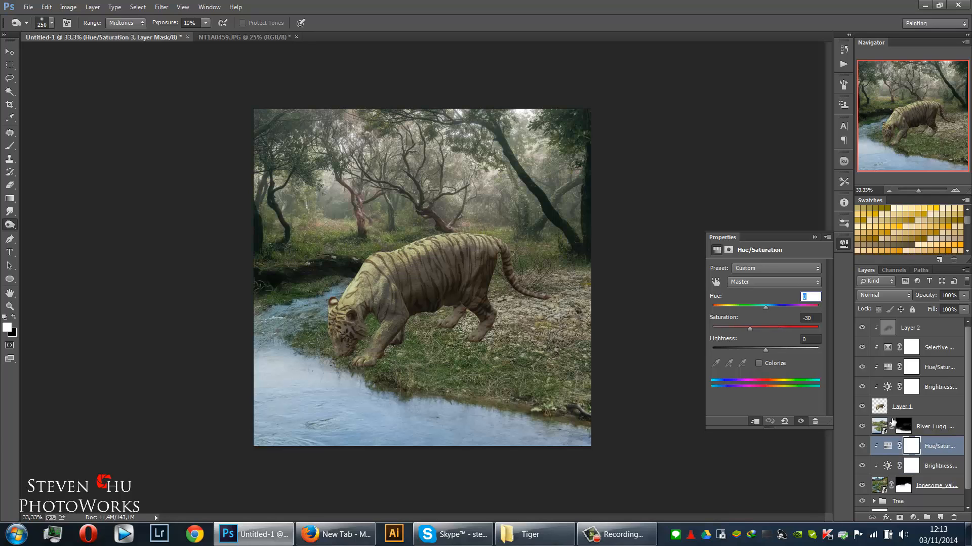
click(890, 467)
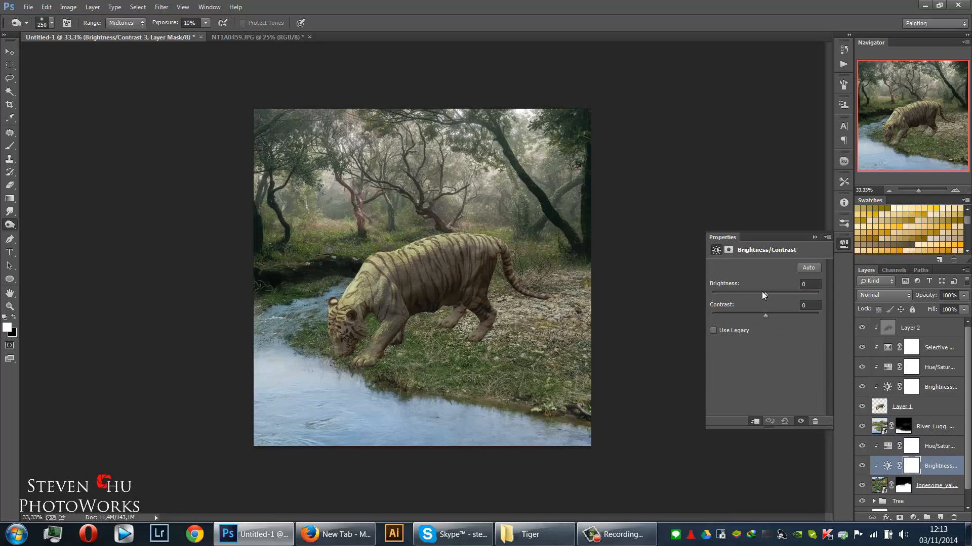
drag(761, 292, 745, 293)
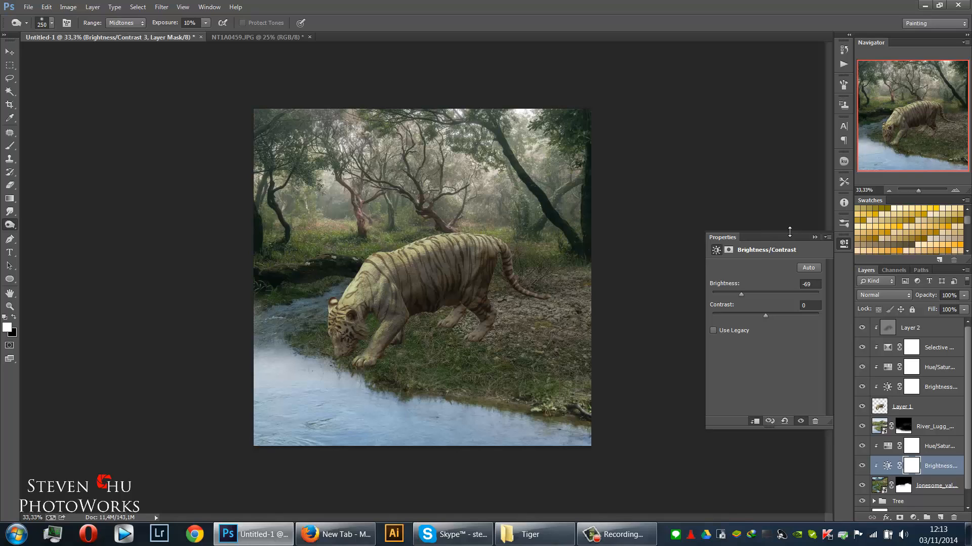
click(814, 239)
Group the lonesome_valley layer with its two adjustment layers and name the group Background.
click(938, 448)
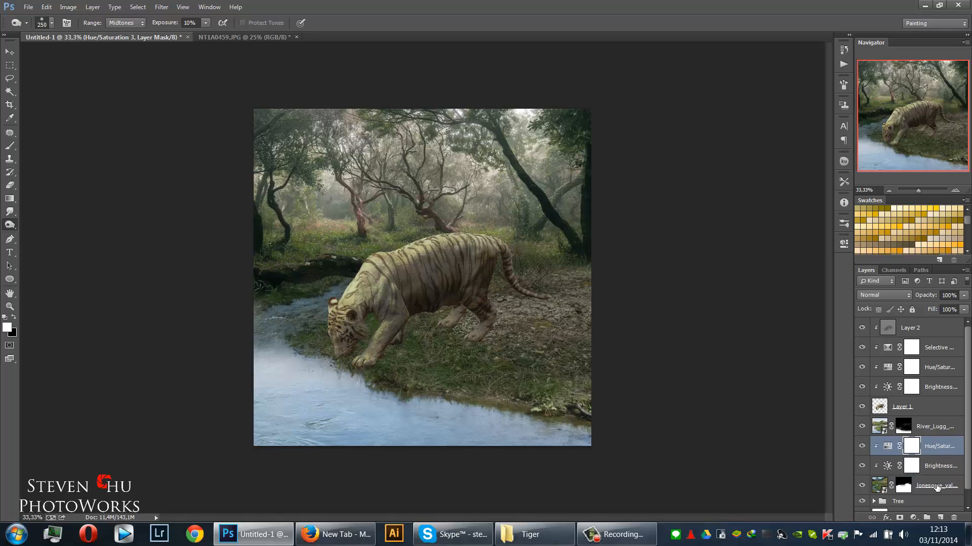
shift+click(936, 487)
key(ctrl+g)
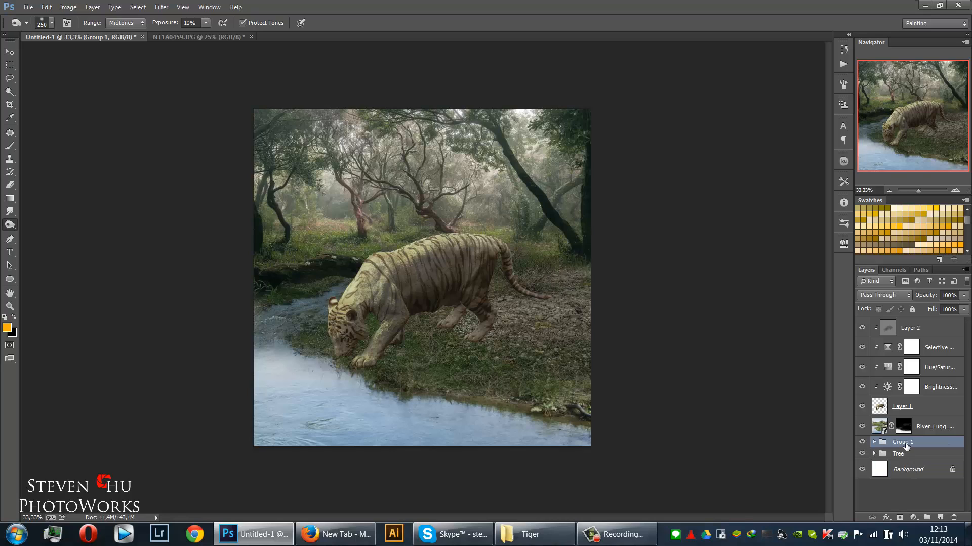
double_click(905, 442)
text(Background)
key(Return)
Add a Hue/Saturation adjustment clipped to the River_Lugg_meanders layer, with saturation about -46.
click(930, 428)
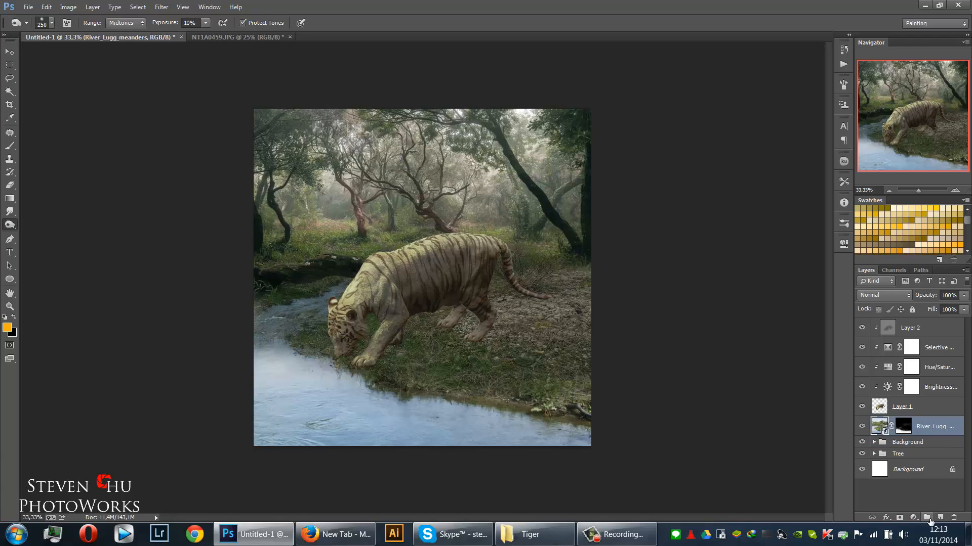
click(914, 517)
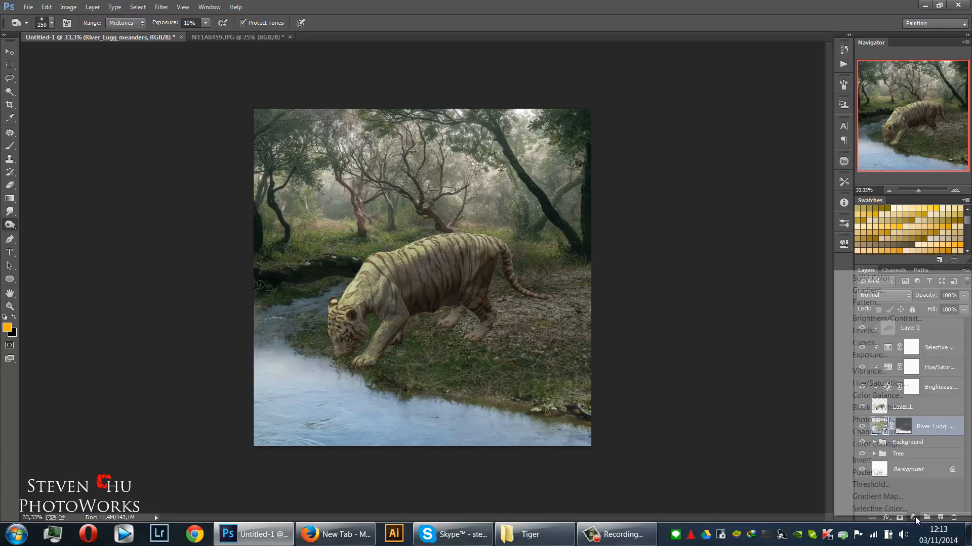
click(920, 383)
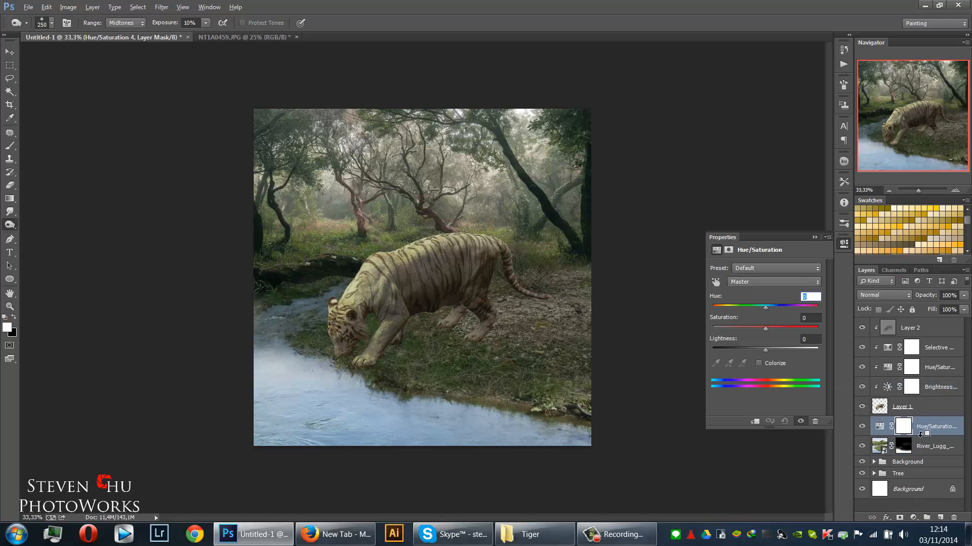
alt+click(919, 434)
drag(765, 329, 741, 329)
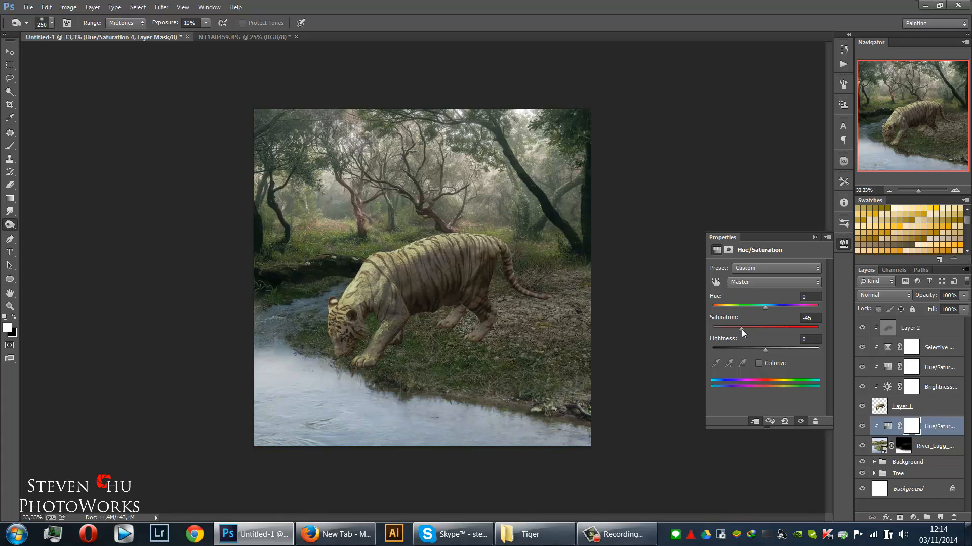
click(812, 237)
Add a clipped Brightness/Contrast adjustment to the river layer, with brightness -64 and contrast about 27.
click(913, 517)
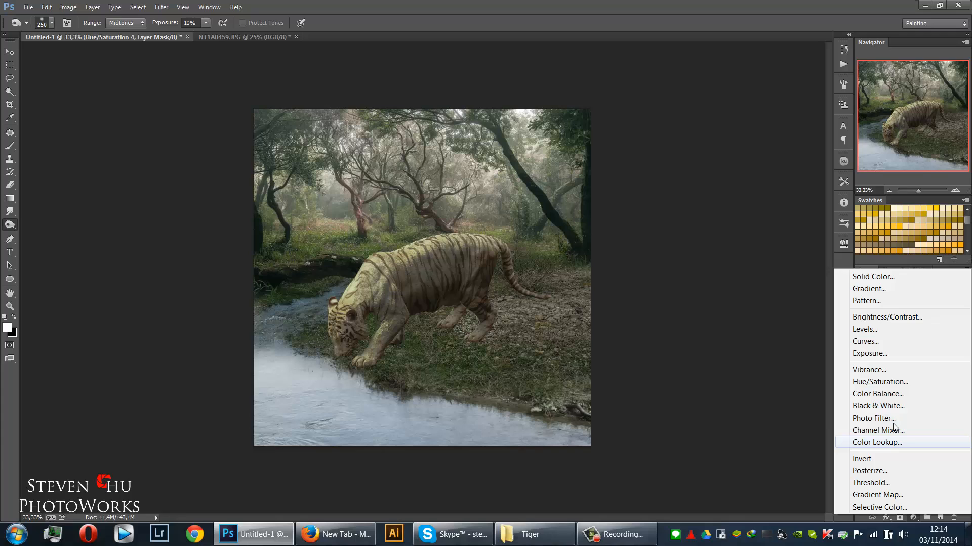
click(913, 317)
drag(765, 294, 797, 312)
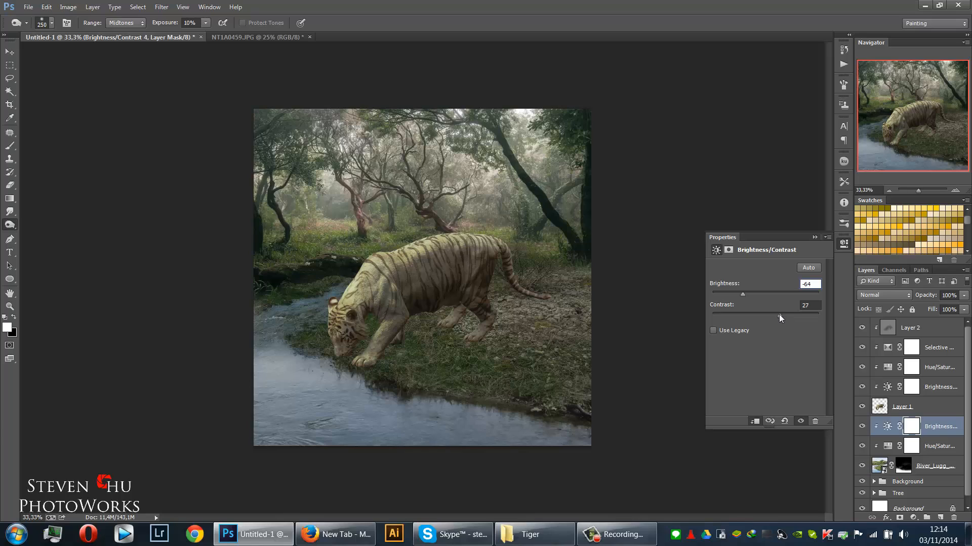
click(814, 237)
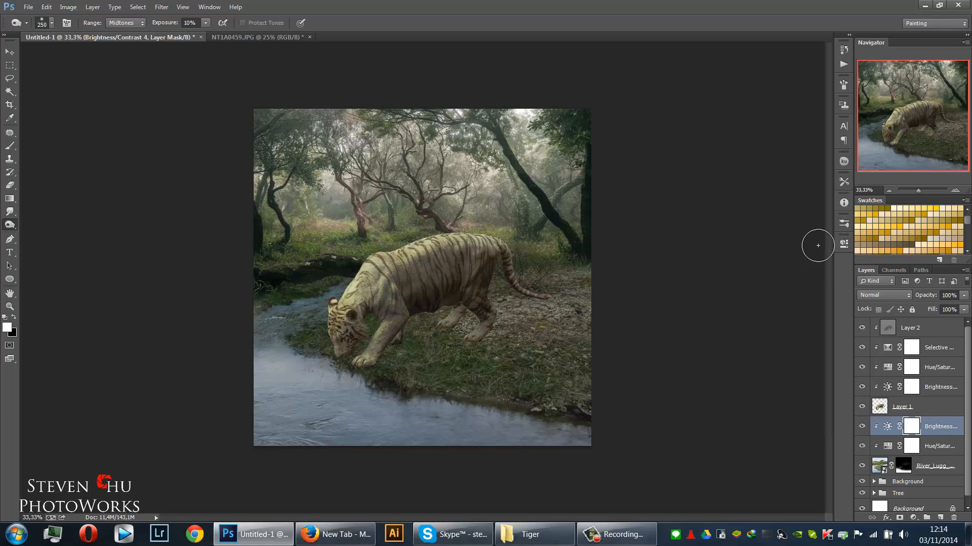
Group the river layer with its two adjustment layers and name the group River.
shift+click(931, 466)
key(ctrl+g)
double_click(910, 422)
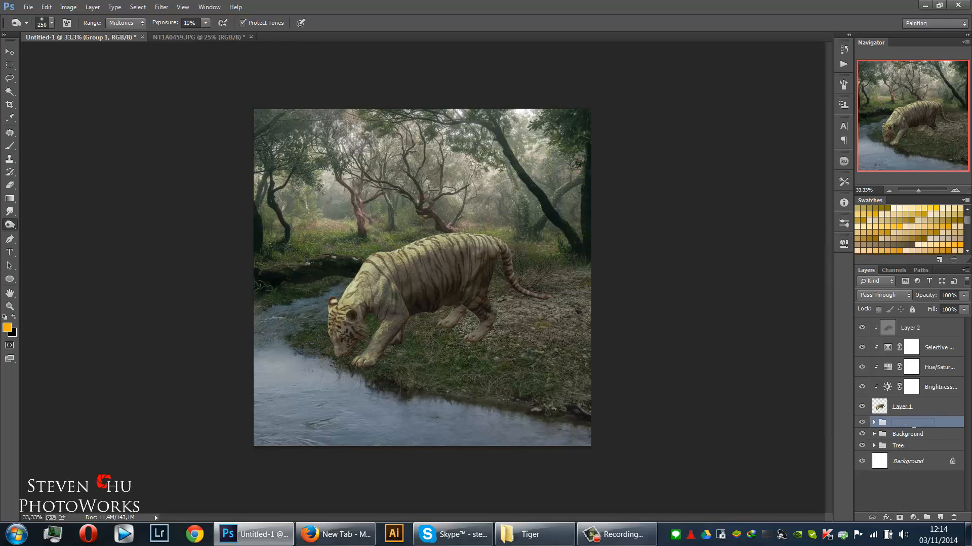
text(River)
key(Return)
Create a new empty layer between the tiger layer and the River group.
key(ctrl+plus)
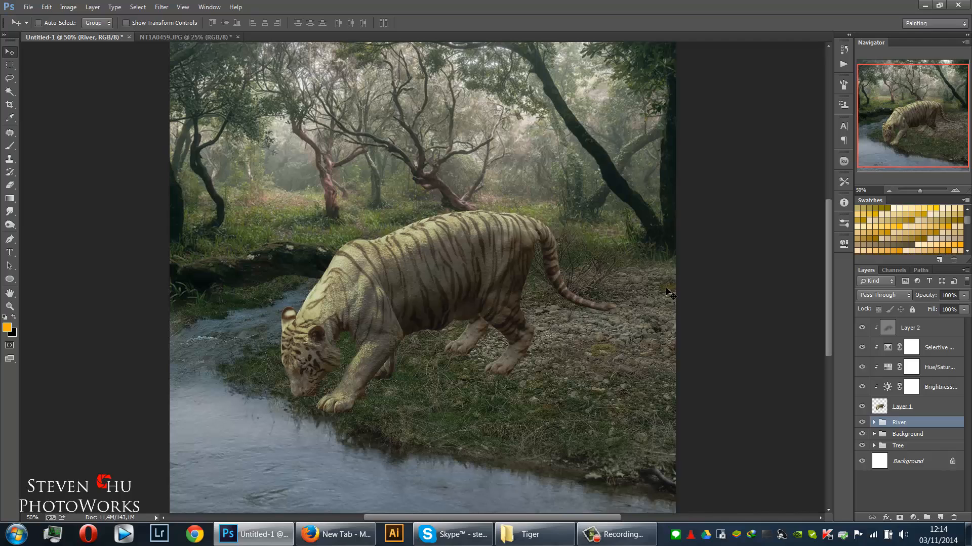
click(909, 390)
click(909, 407)
click(910, 424)
key(ctrl+shift+n)
key(Return)
Paint thin contact shadows under the tiger's front paws with a 15 px black brush at 100% opacity.
key(ctrl+plus)
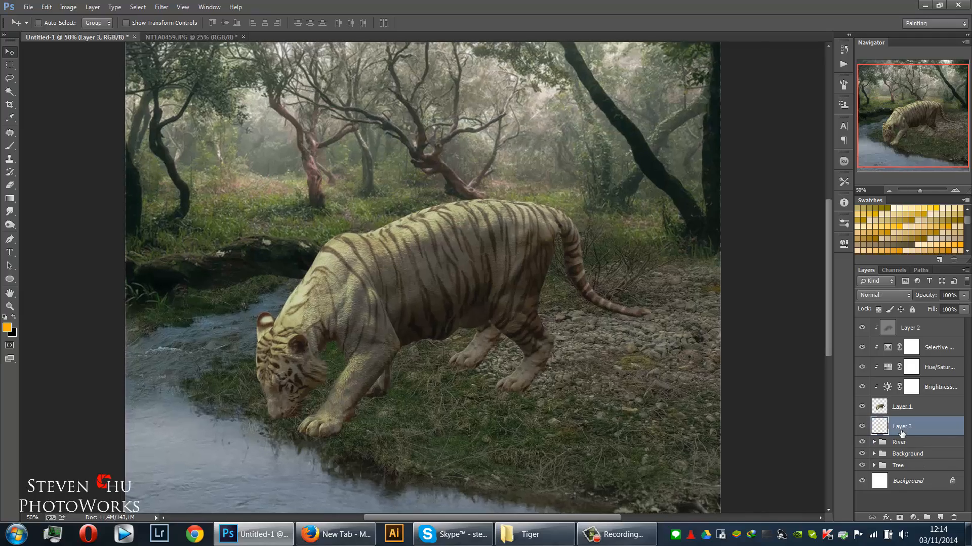
drag(581, 315, 609, 181)
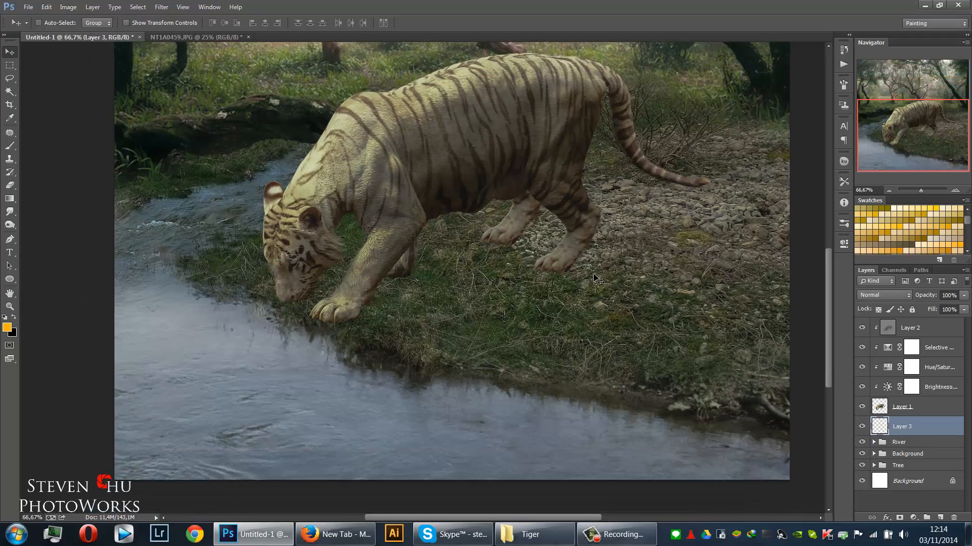
key(ctrl+plus)
key(ctrl+plus)
key(b)
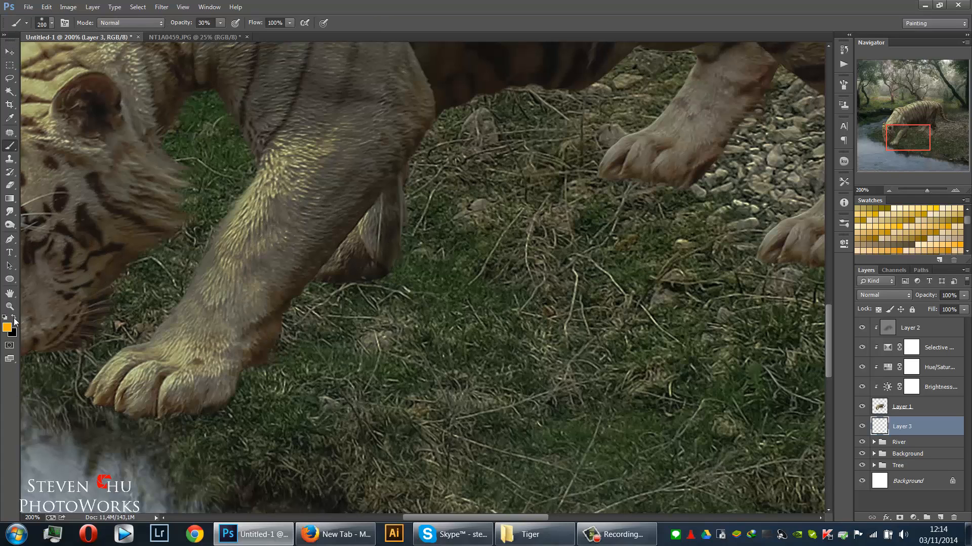
key(x)
click(220, 23)
drag(225, 30, 258, 33)
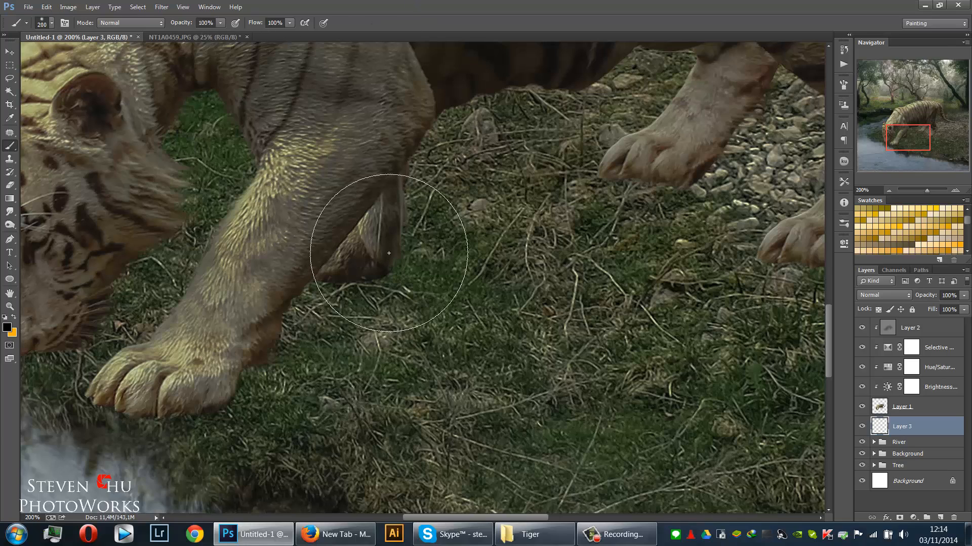
key(bracketleft)
key(bracketleft)
key(bracketleft)
key(bracketleft)
key(bracketleft)
key(bracketleft)
key(bracketleft)
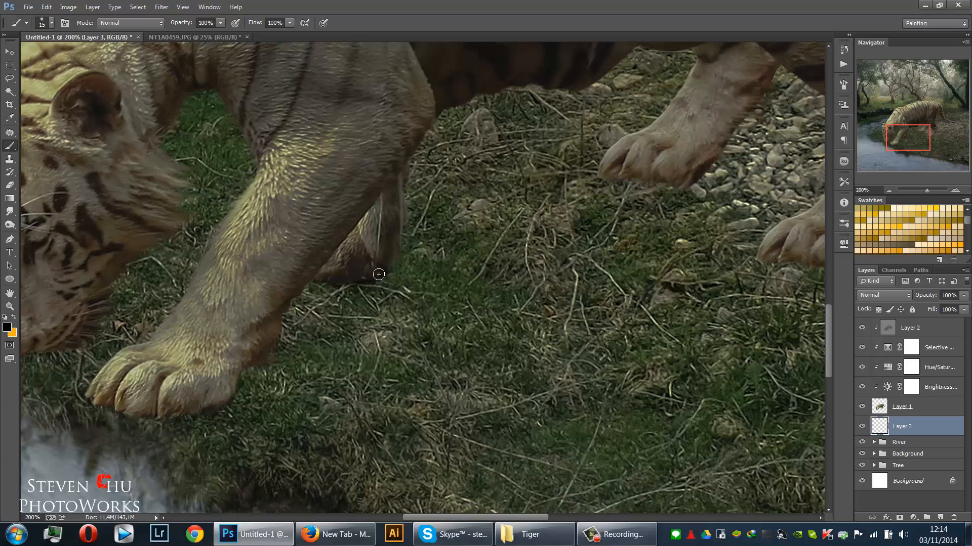
drag(334, 281, 298, 283)
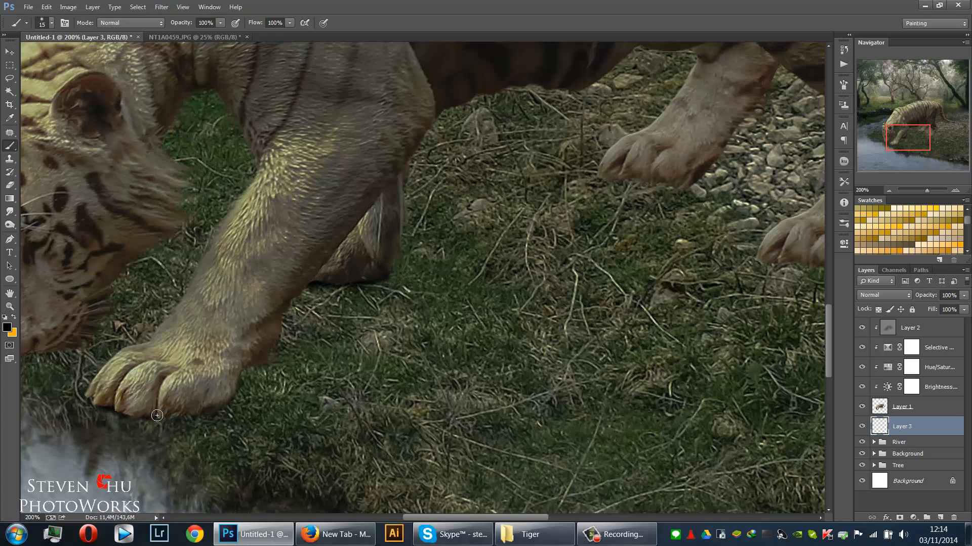
mouse_move(177, 415)
mouse_down()
mouse_move(216, 408)
mouse_move(247, 373)
mouse_up()
Paint thin black contact shadows along the undersides of the tiger's two hind paws.
drag(469, 303, 174, 390)
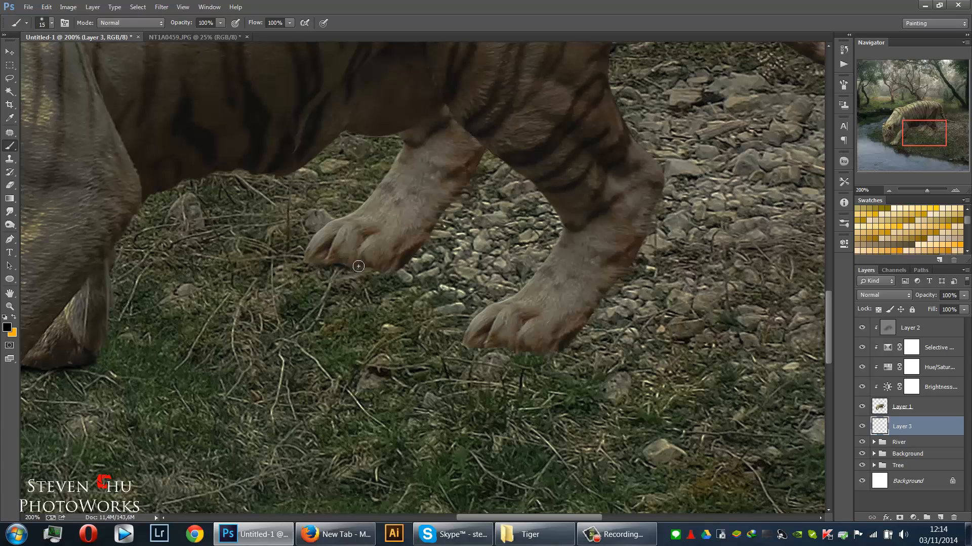
drag(367, 270, 329, 265)
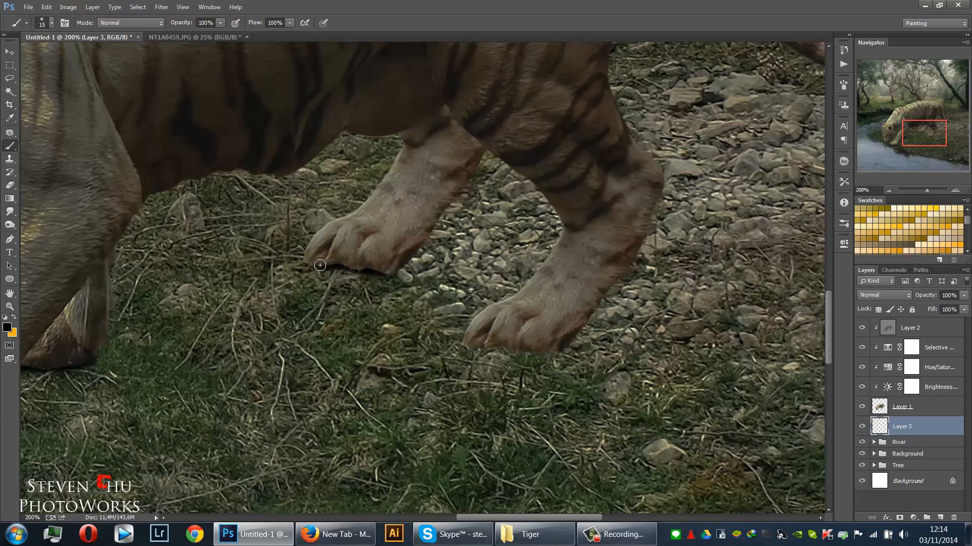
drag(486, 346, 532, 347)
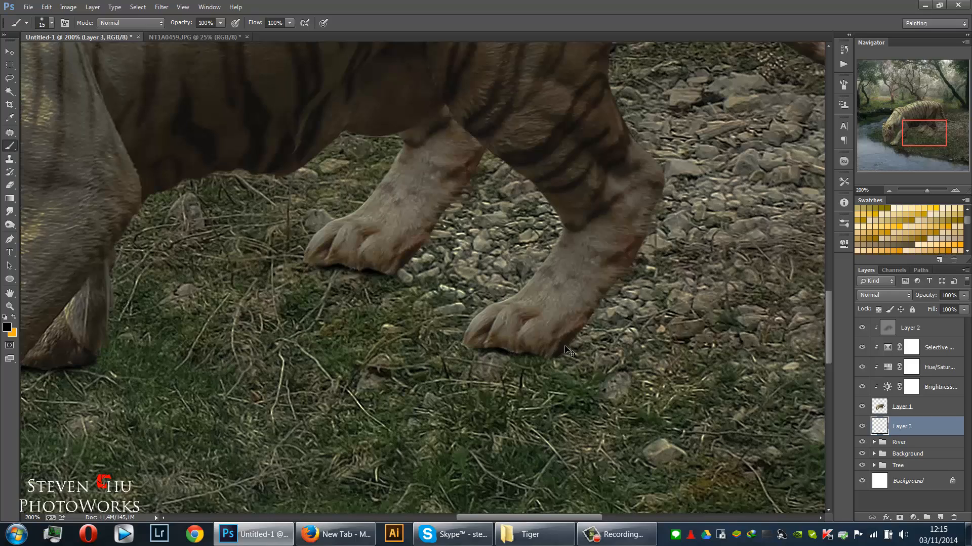
Paint a soft black shadow on the ground beneath the tiger's body and hind paws with a 175 px brush at 26% opacity.
key(ctrl+minus)
key(ctrl+minus)
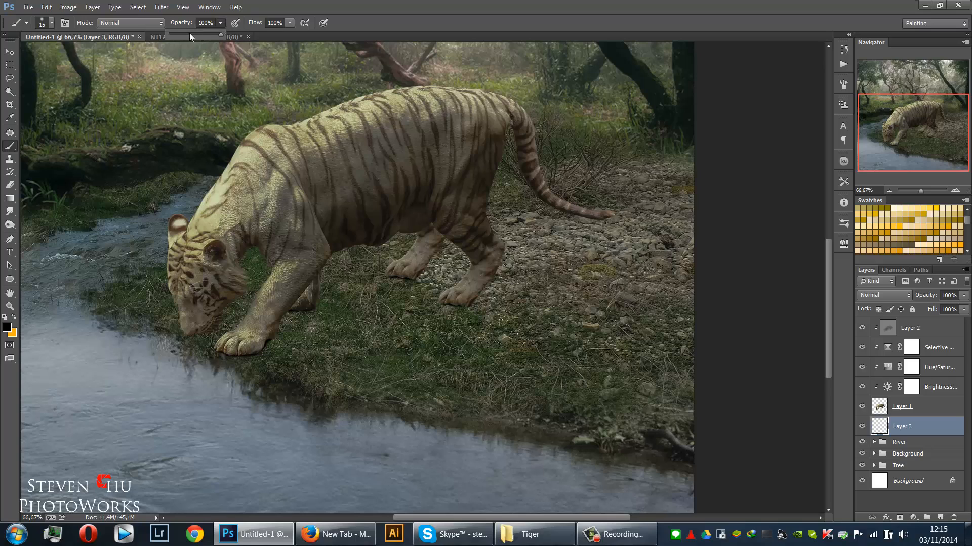
click(465, 2)
key(bracketright)
key(bracketright)
key(bracketright)
key(bracketright)
key(bracketright)
key(bracketright)
key(bracketright)
key(bracketright)
key(bracketright)
key(bracketright)
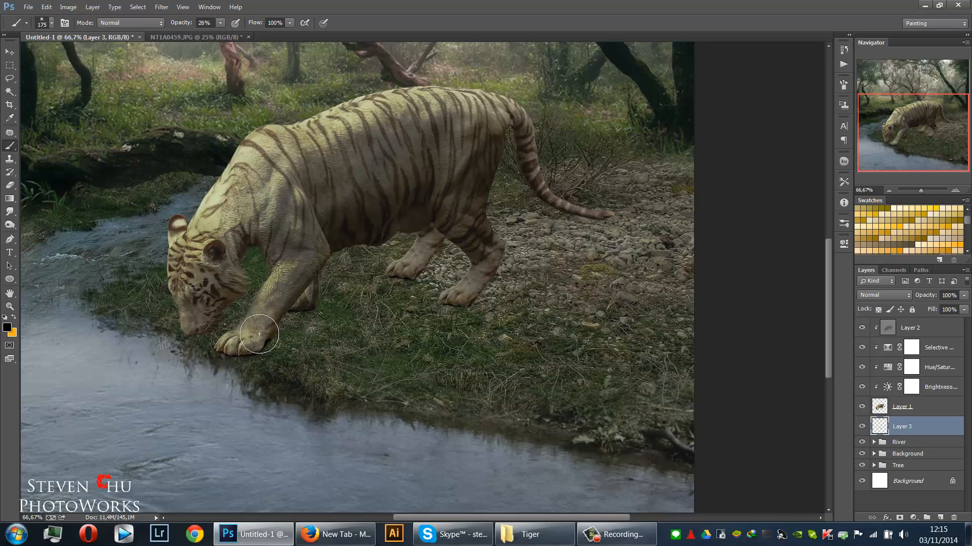
mouse_move(450, 297)
mouse_down()
mouse_move(468, 281)
mouse_move(445, 271)
mouse_move(458, 266)
mouse_move(551, 264)
mouse_move(481, 293)
mouse_up()
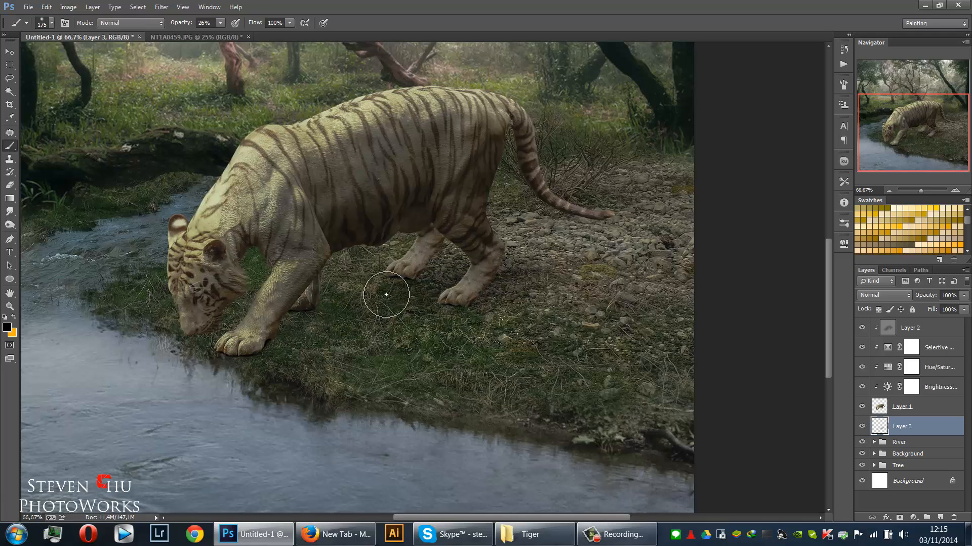
mouse_move(387, 295)
mouse_down()
mouse_move(238, 340)
mouse_move(430, 283)
mouse_move(462, 297)
mouse_up()
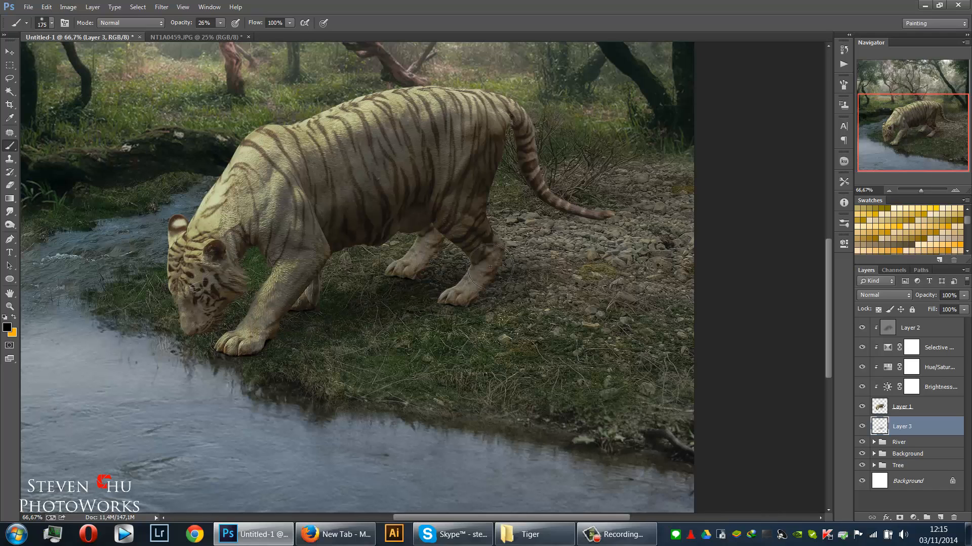
Undo the shadow stroke behind the hind paws and shade the ground more faintly with the brush at 10% opacity.
drag(511, 266, 620, 272)
key(ctrl+z)
key(1)
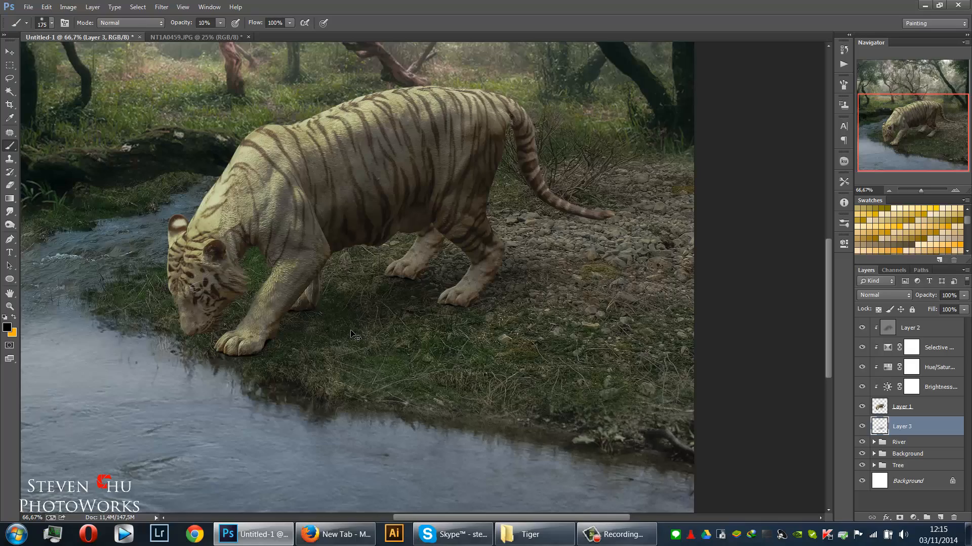
key(ctrl+minus)
key(ctrl+minus)
key(ctrl+plus)
key(ctrl+plus)
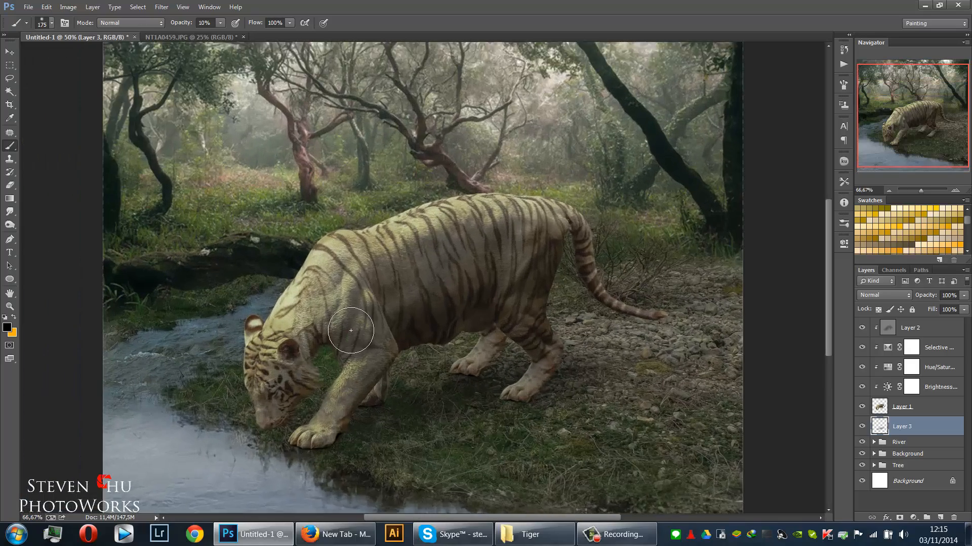
drag(350, 330, 354, 260)
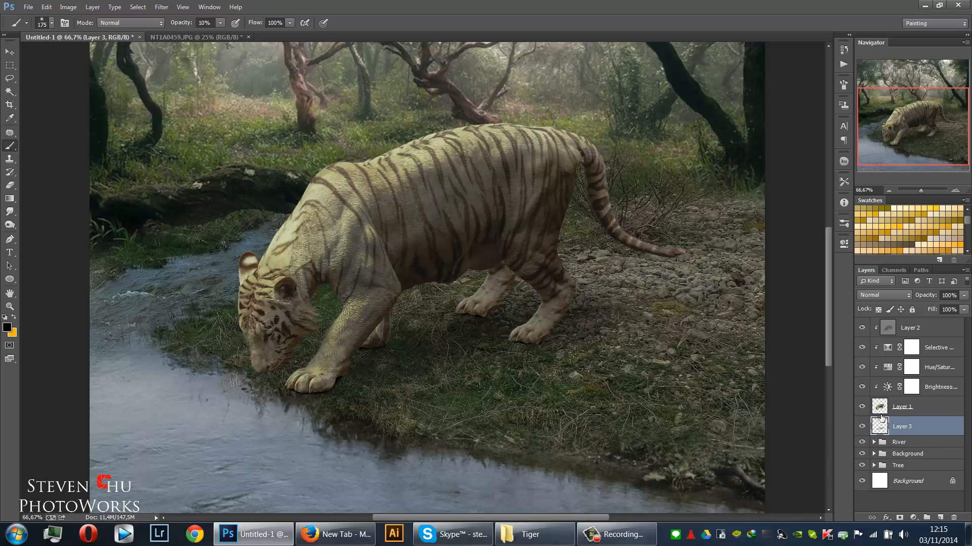
Load the tiger's outline as a selection and add a new layer directly beneath the tiger layer.
click(881, 415)
ctrl+click(881, 412)
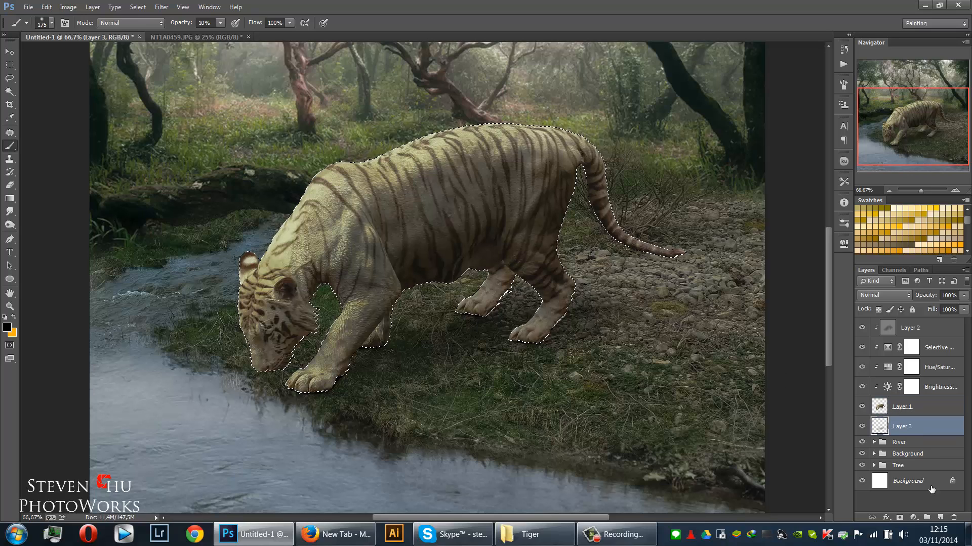
ctrl+click(940, 517)
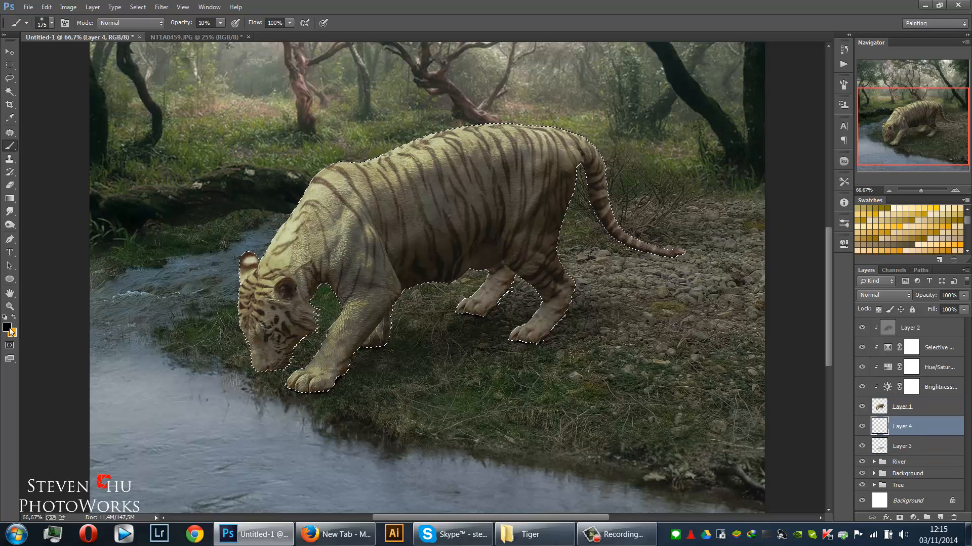
Fill the tiger-shaped selection with the black background colour on the new layer and deselect.
key(x)
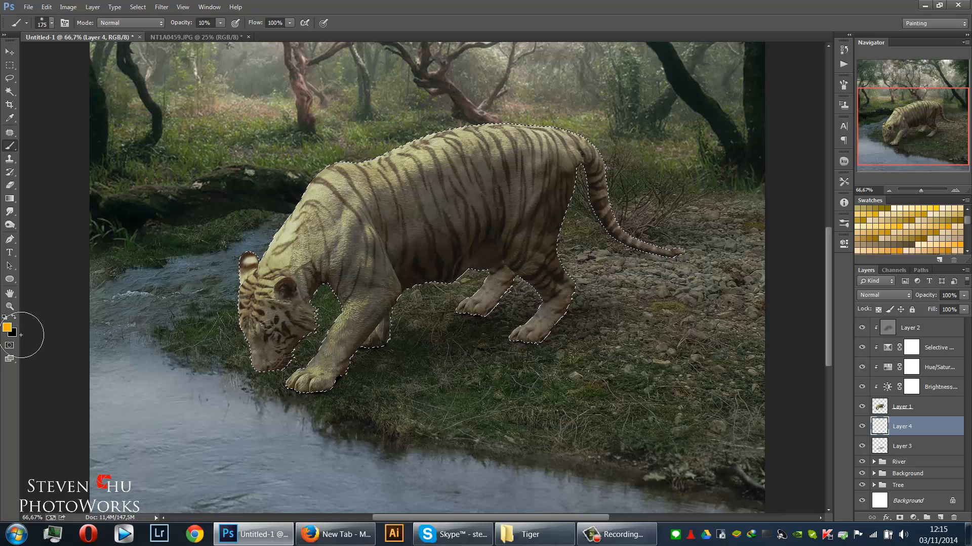
click(53, 6)
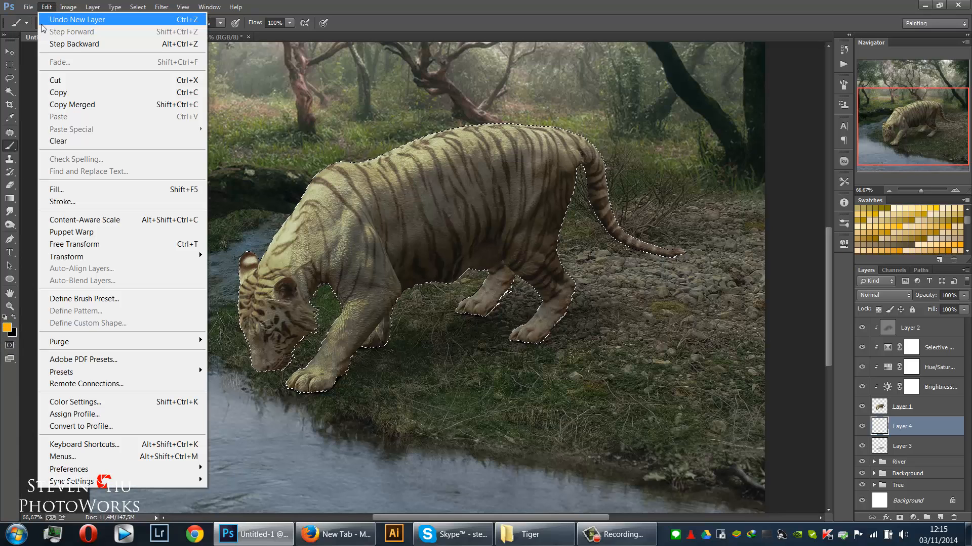
click(82, 190)
click(505, 165)
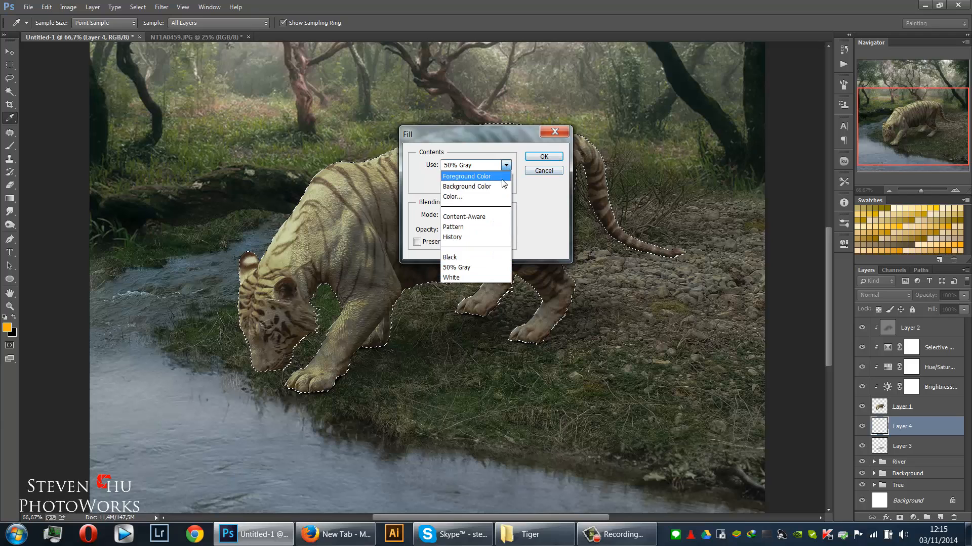
click(503, 186)
click(542, 157)
key(b)
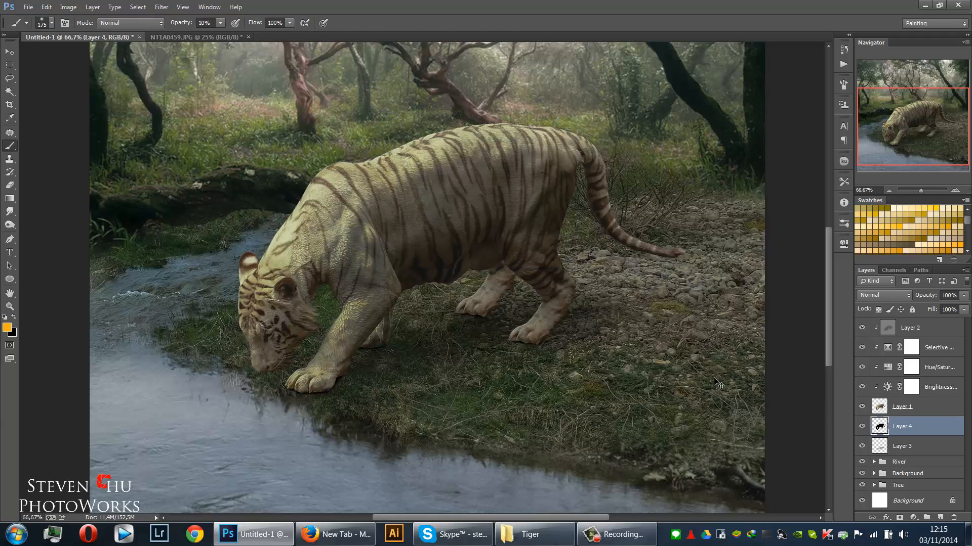
Flip the black silhouette vertically, rotate it to about 125°, and move it onto the ground beside the tiger's hind paws.
key(ctrl+t)
right_click(498, 233)
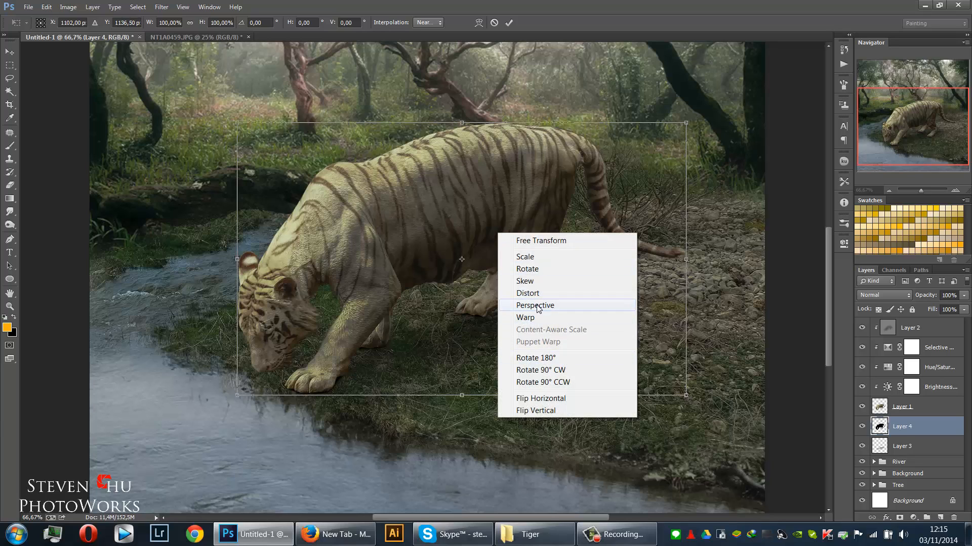
click(564, 410)
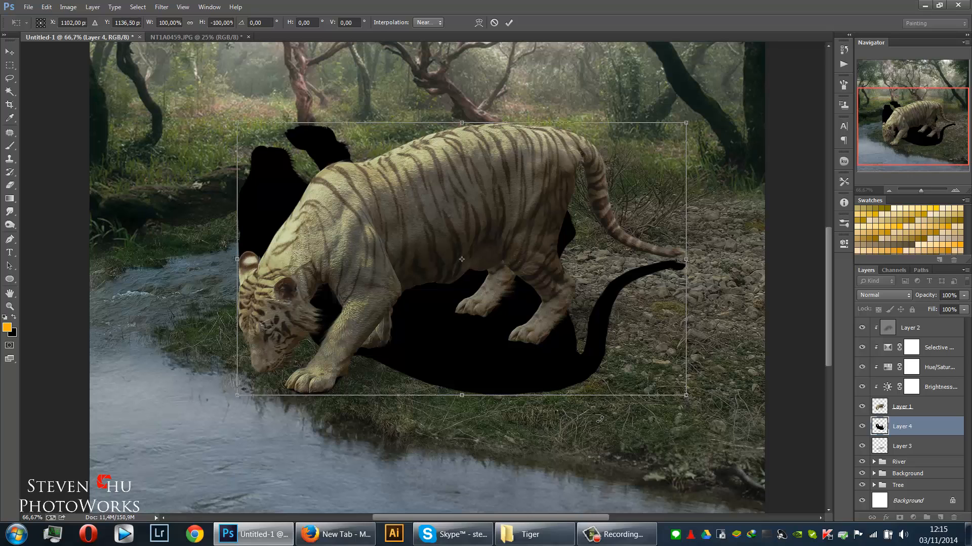
drag(600, 419, 705, 225)
drag(577, 329, 632, 392)
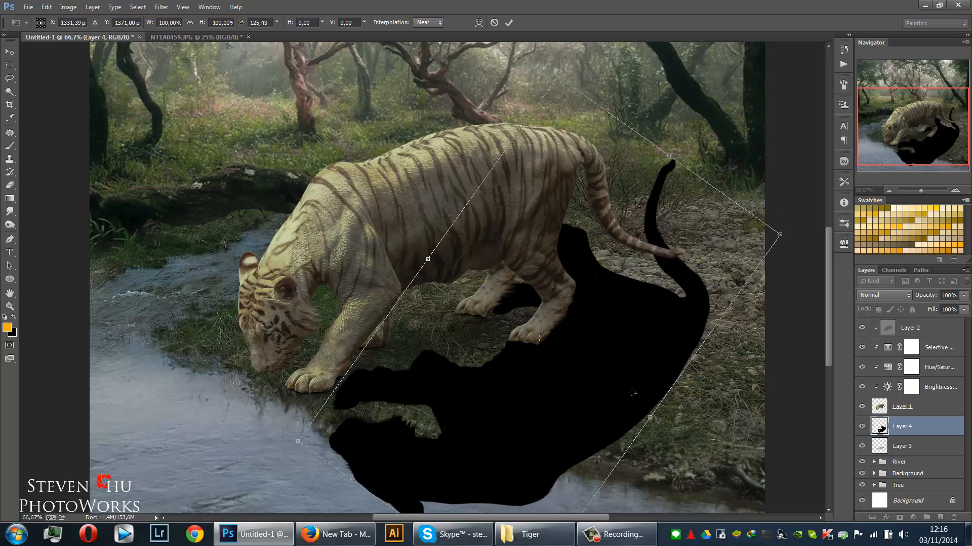
Distort the silhouette so it lies flatter on the ground, pulling its head end to the front paw and widening its tail end.
key(ctrl+minus)
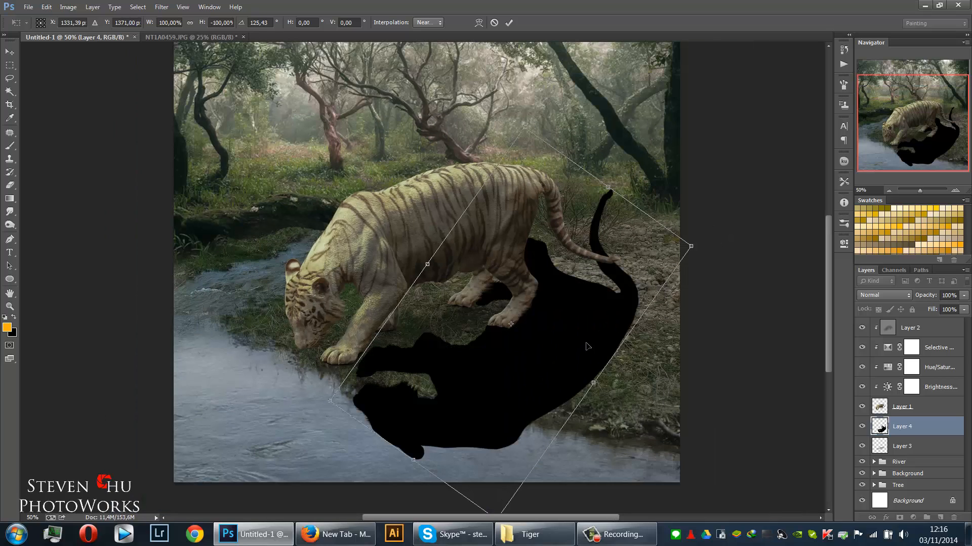
right_click(537, 341)
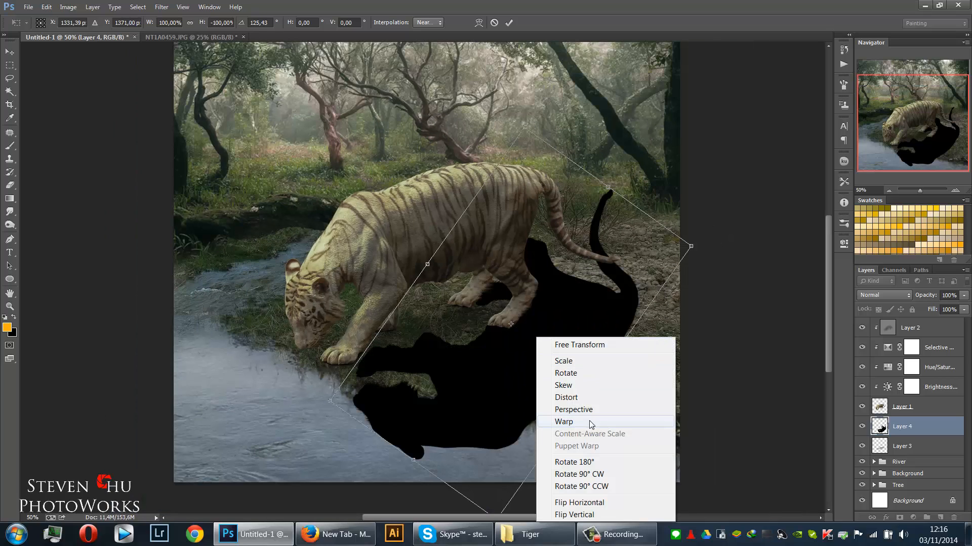
click(565, 398)
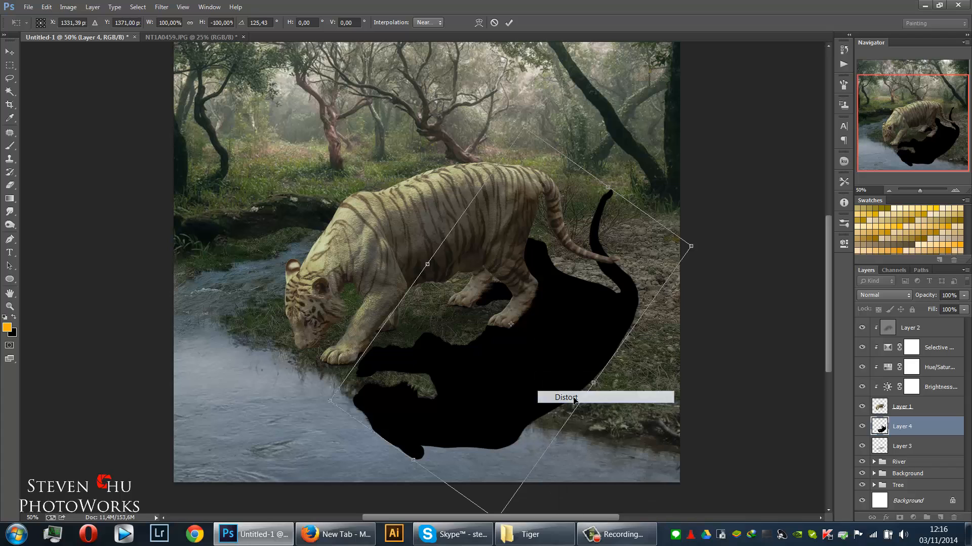
drag(524, 131, 481, 251)
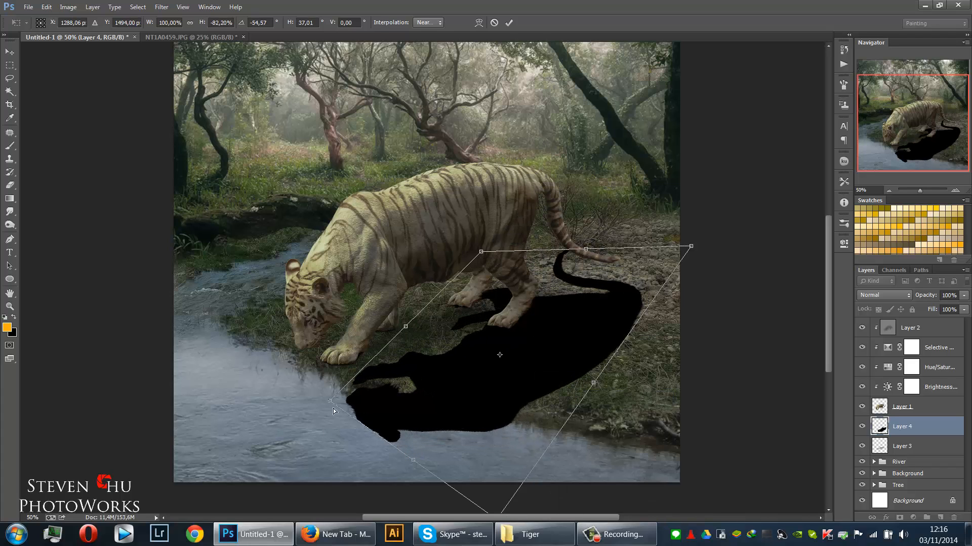
drag(326, 395, 307, 366)
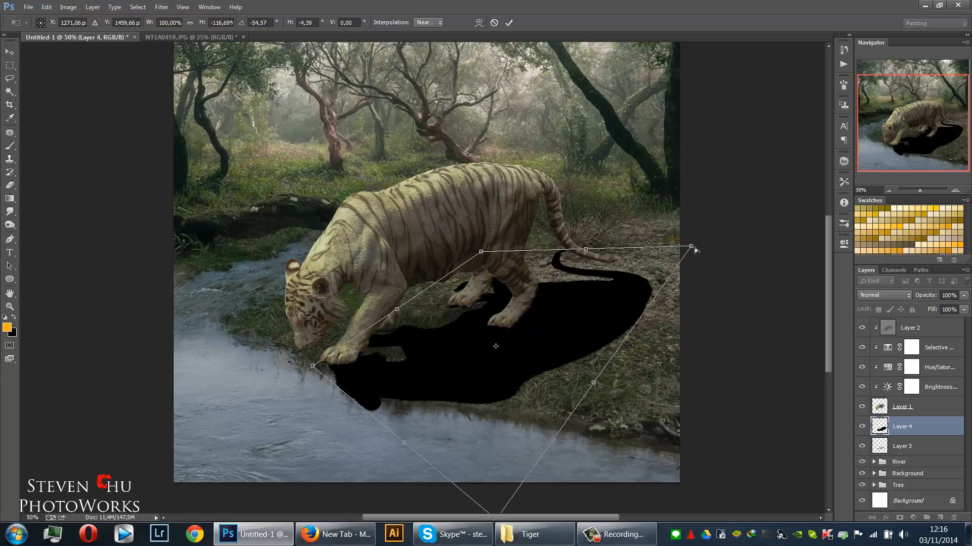
drag(695, 250, 730, 289)
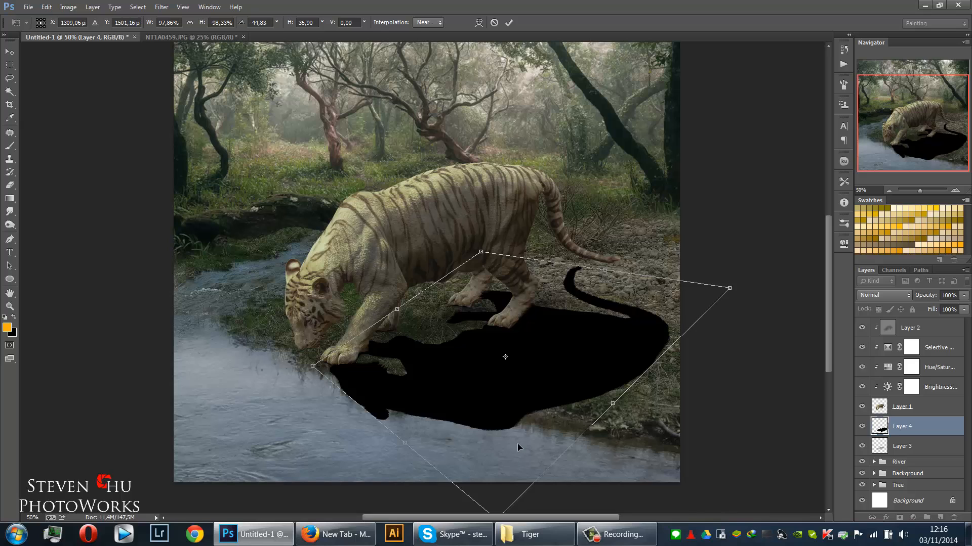
Distort the silhouette's near and tail-side corners inward to shorten the shadow and keep it on the river bank.
key(ctrl+minus)
drag(469, 472, 504, 439)
drag(625, 316, 596, 336)
drag(401, 330, 401, 323)
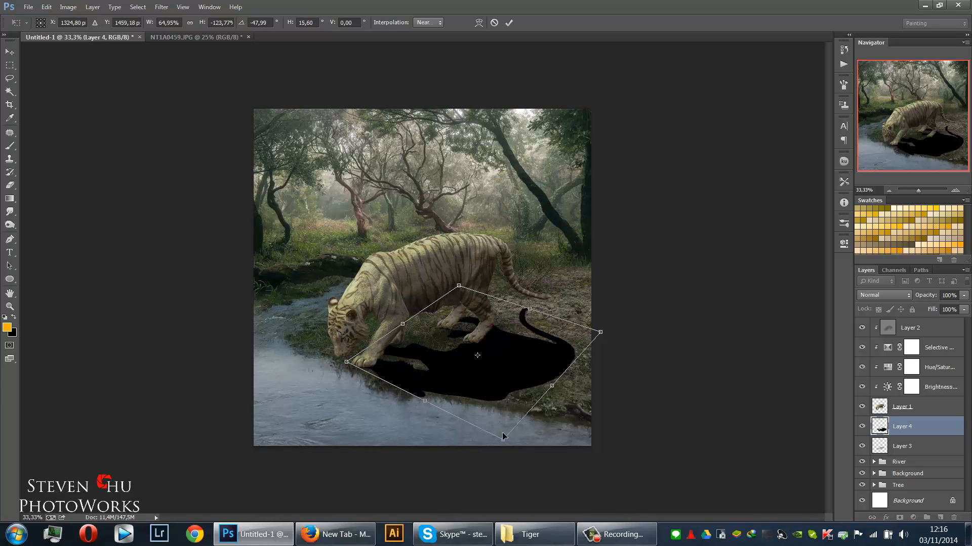
drag(512, 437, 561, 405)
drag(579, 367, 546, 359)
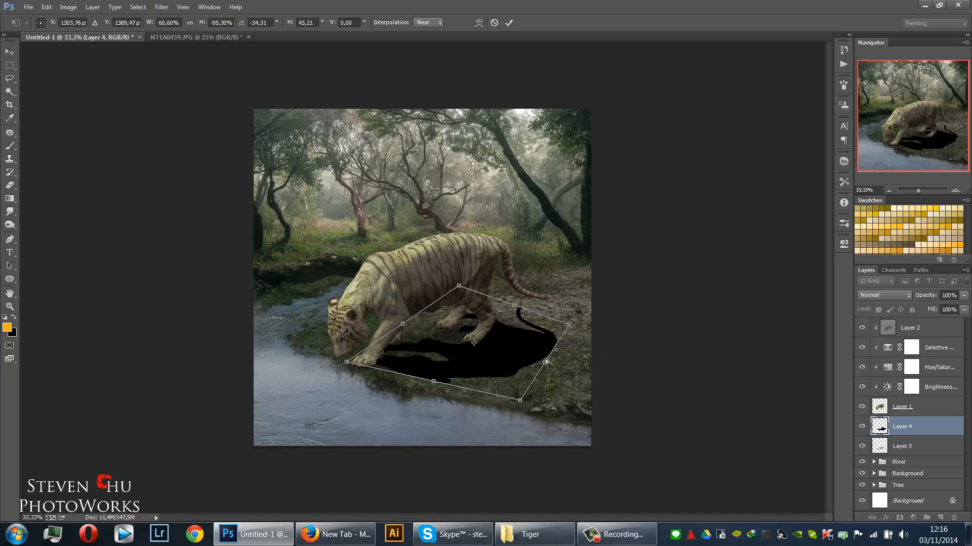
Refine the corner distortion so the shadow meets the paws and stretches across the bank, and apply the transform.
drag(566, 325, 606, 325)
drag(516, 403, 484, 397)
drag(532, 305, 523, 312)
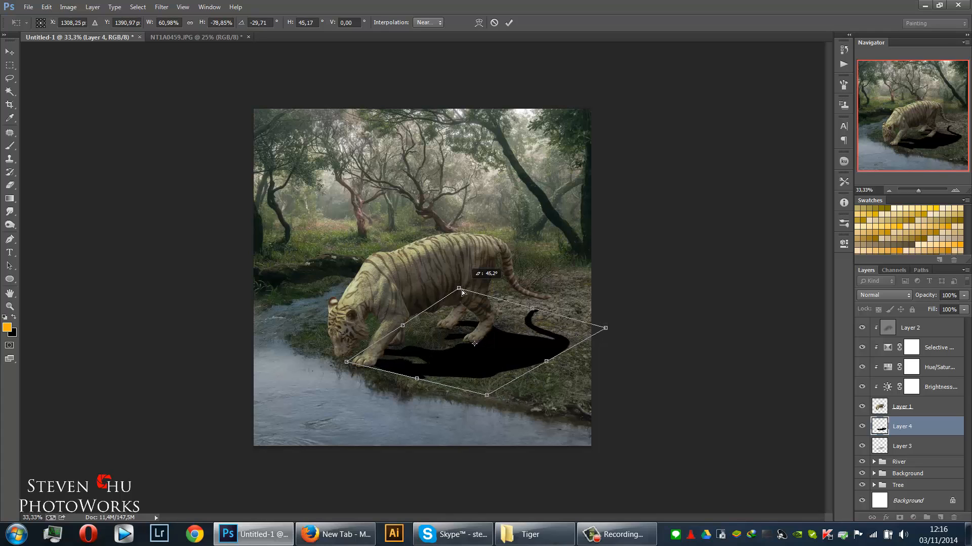
drag(482, 396, 535, 405)
mouse_move(592, 334)
mouse_down()
mouse_move(564, 331)
mouse_move(573, 331)
mouse_up()
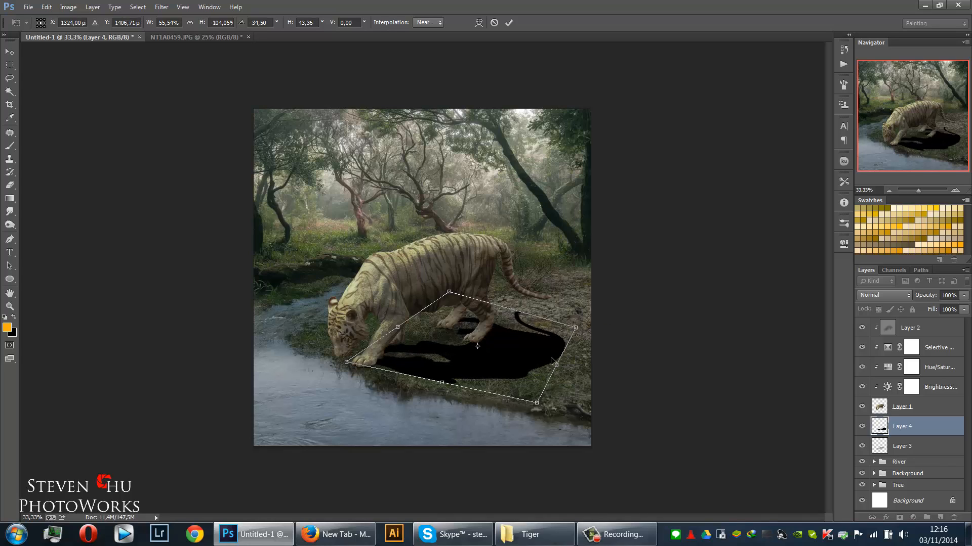
key(Return)
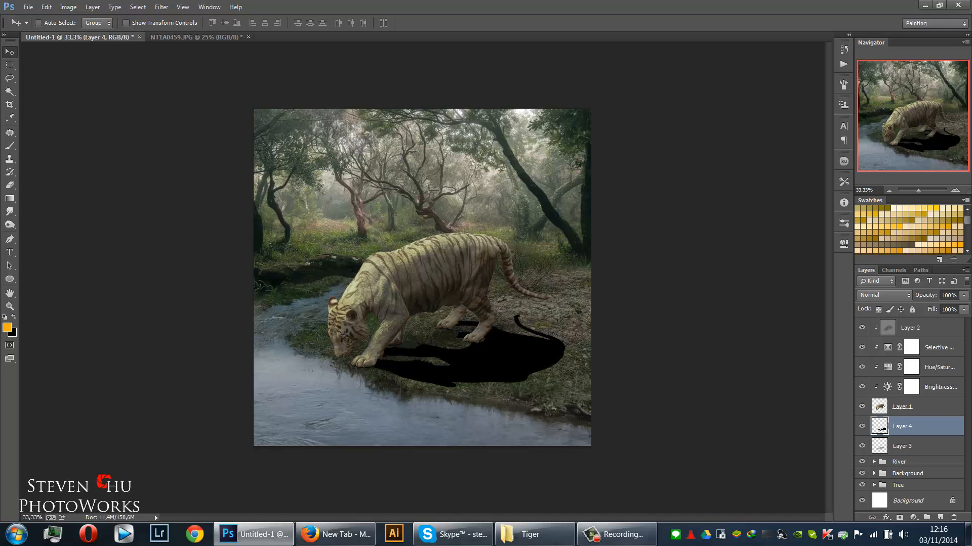
Add a layer mask to the silhouette shadow layer and soften the shadow itself with a Gaussian Blur.
click(899, 518)
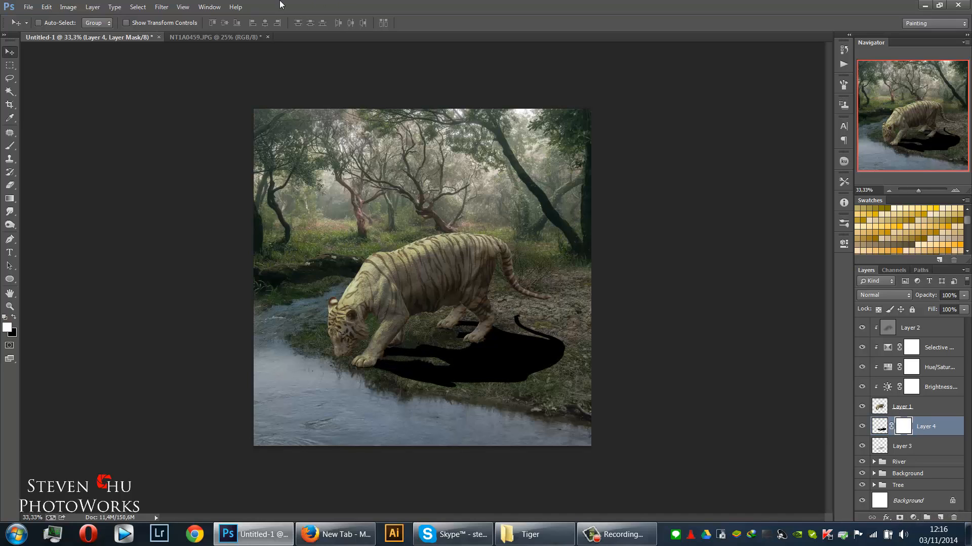
click(880, 428)
click(162, 7)
mouse_move(238, 147)
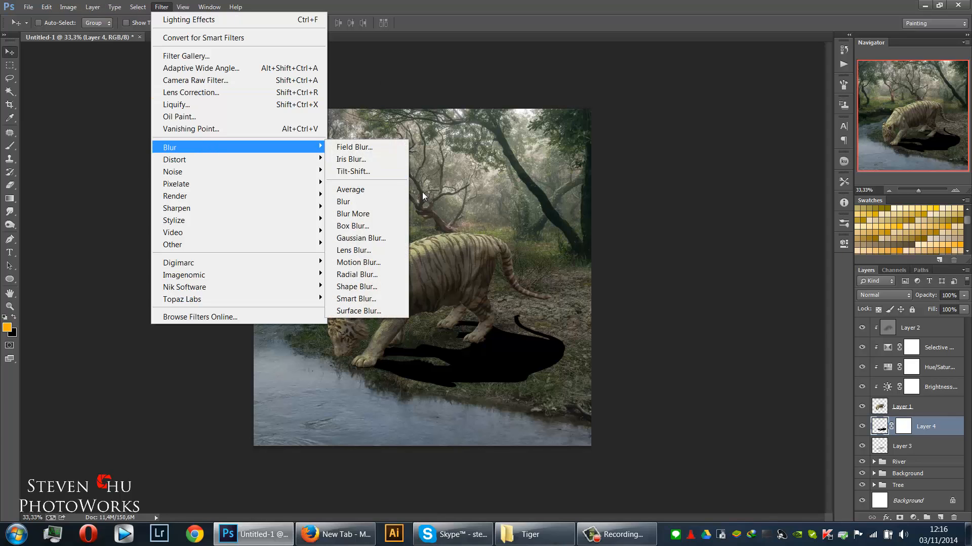
click(390, 239)
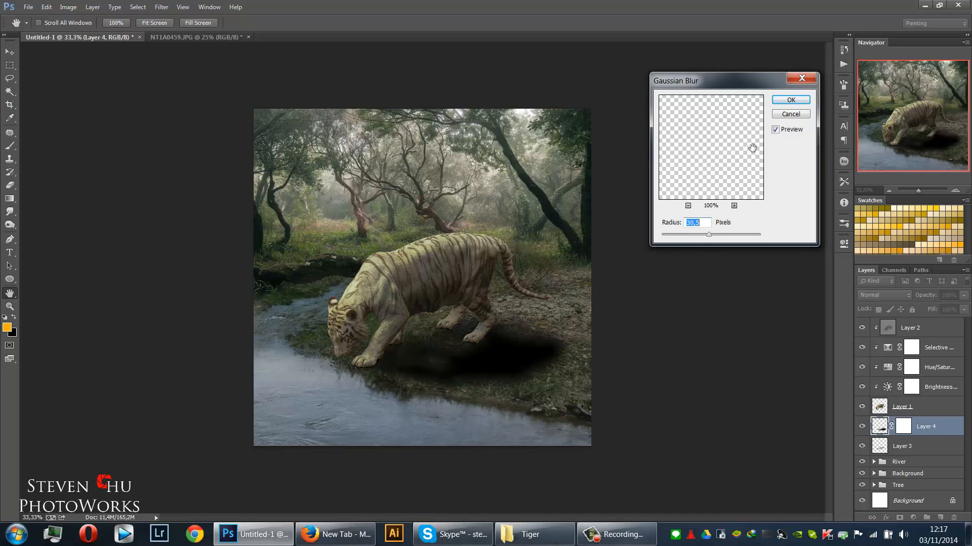
click(808, 101)
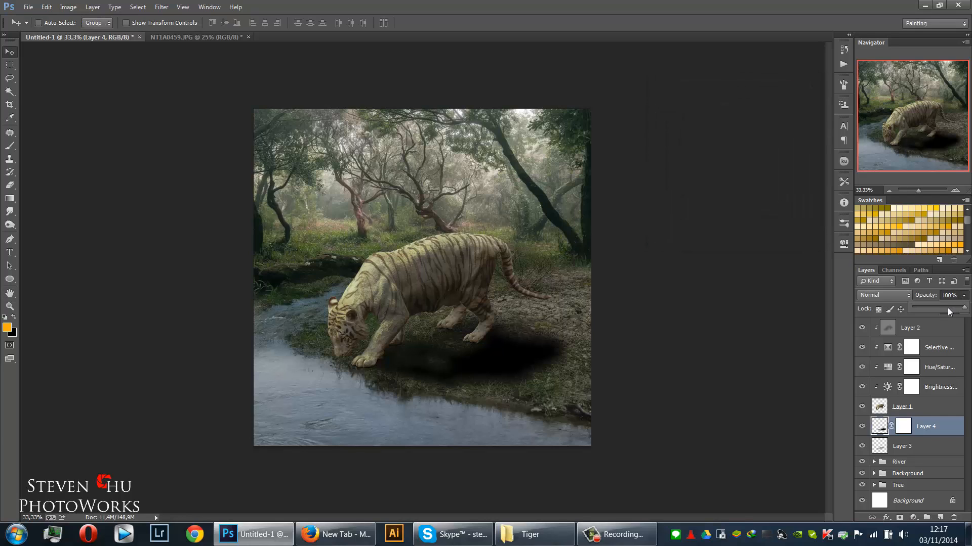
Set the cast shadow layer's opacity to 62% and fade its far end with a black-to-transparent linear gradient on the mask.
drag(941, 306, 944, 306)
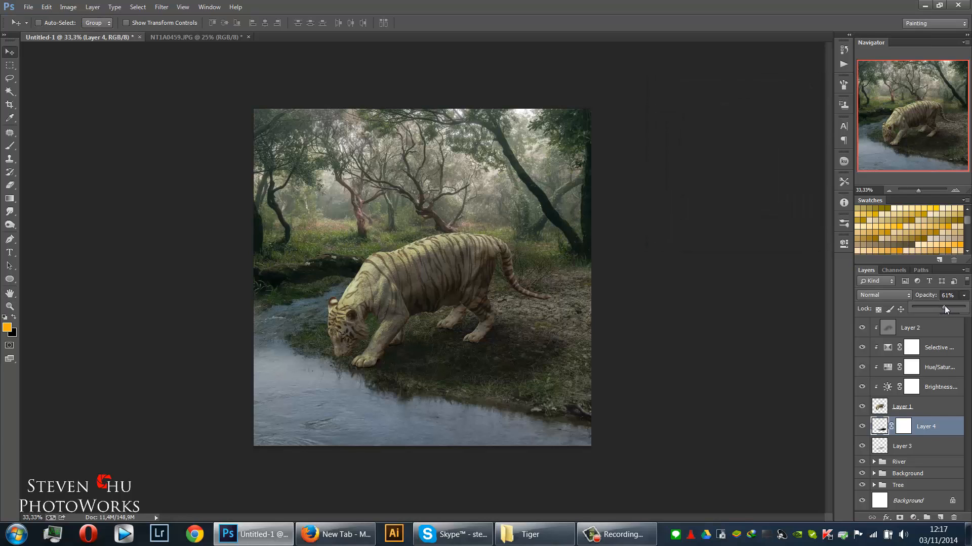
click(902, 430)
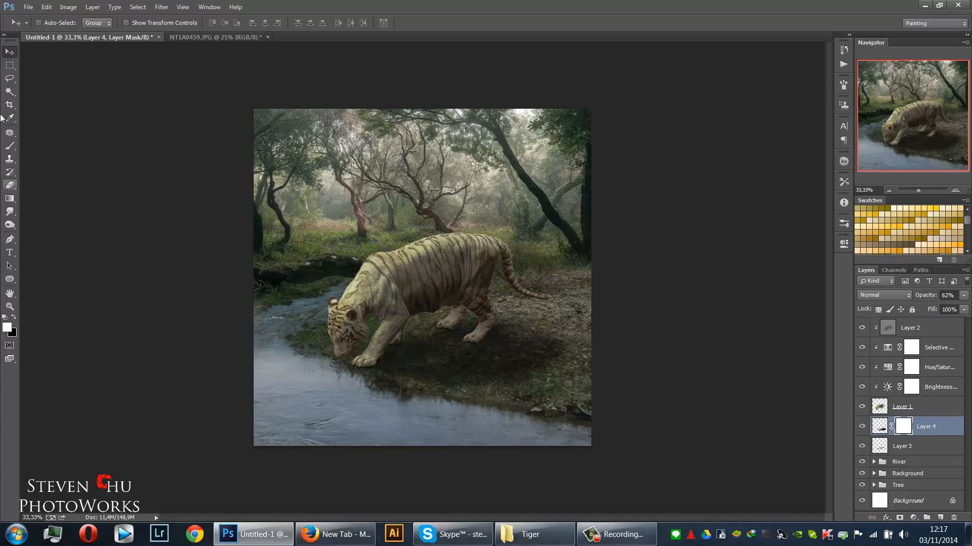
click(10, 199)
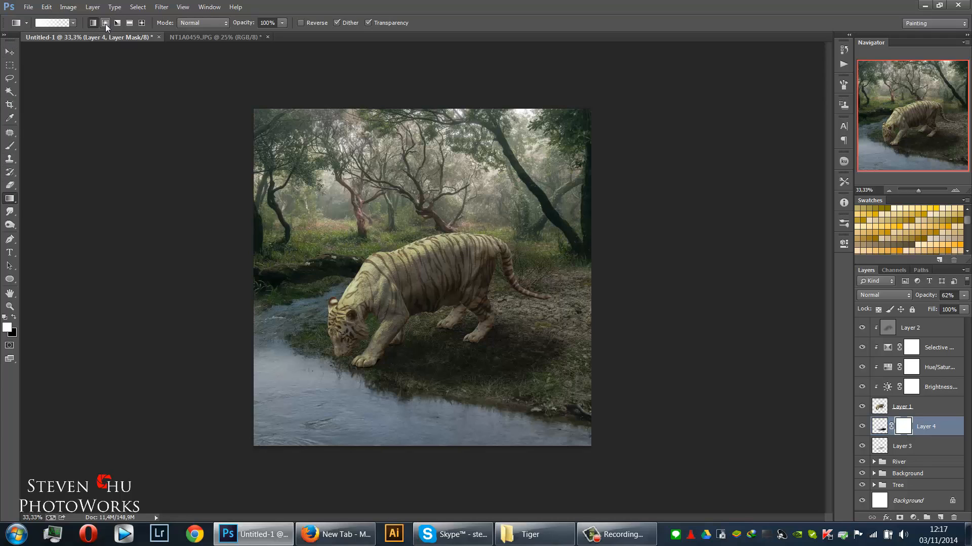
click(53, 25)
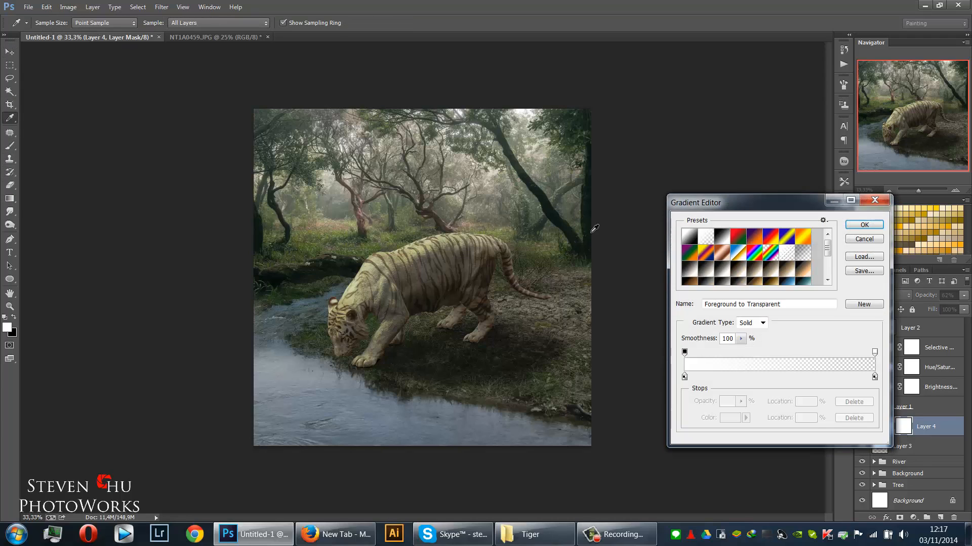
click(863, 225)
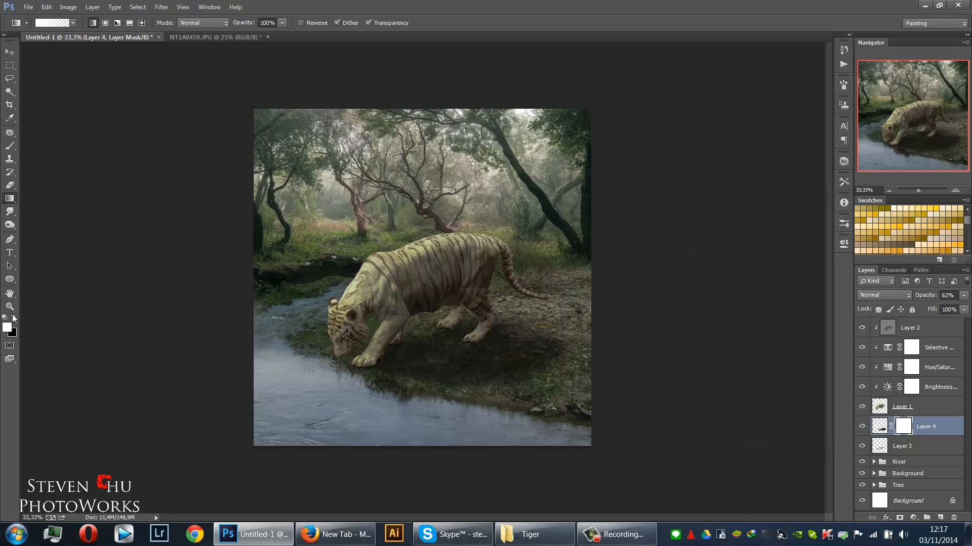
click(15, 317)
drag(654, 390, 373, 344)
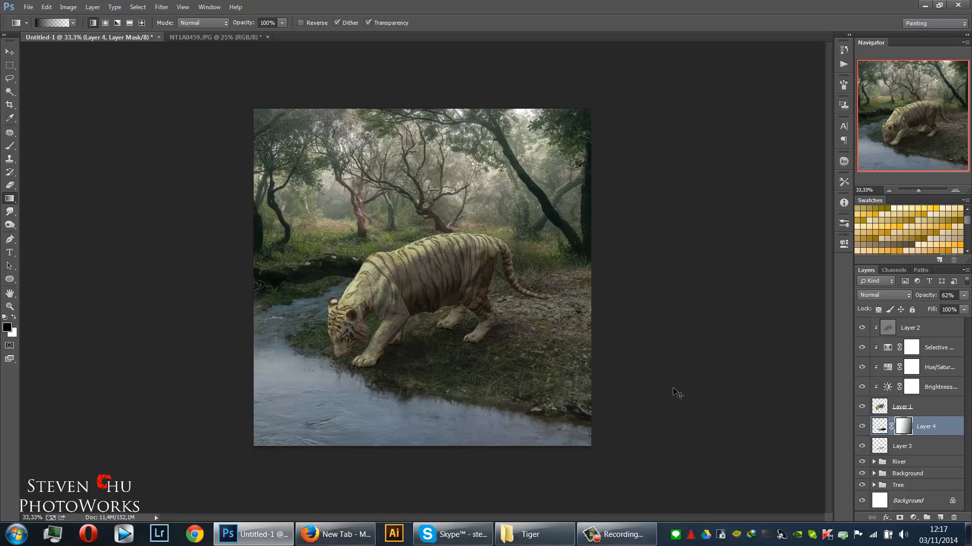
Add a new layer directly above the tiger layer and clip it to the tiger.
key(ctrl+plus)
key(ctrl+plus)
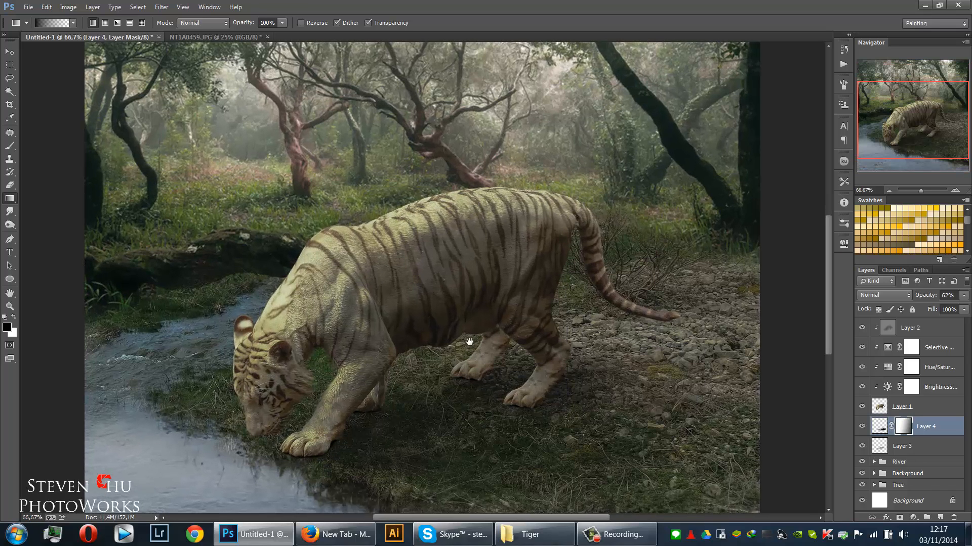
drag(470, 342, 472, 301)
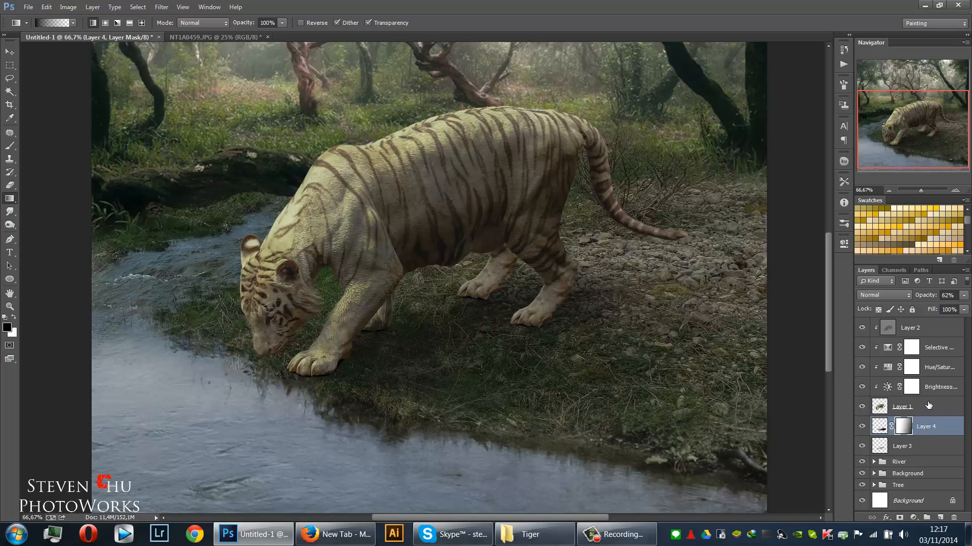
click(929, 405)
click(940, 518)
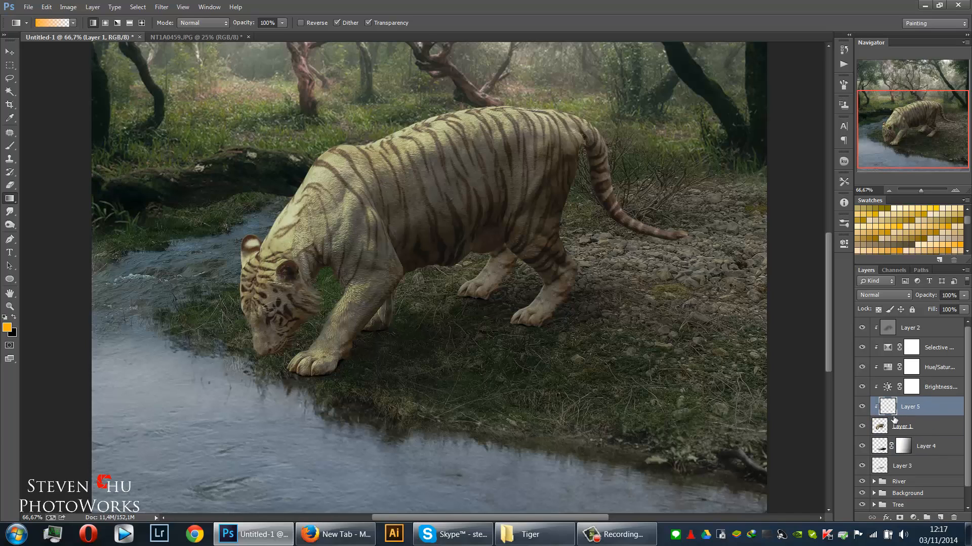
alt+click(878, 415)
Darken the tiger's hind paws on the clipped layer with a soft 175 px black brush at 10% opacity.
key(b)
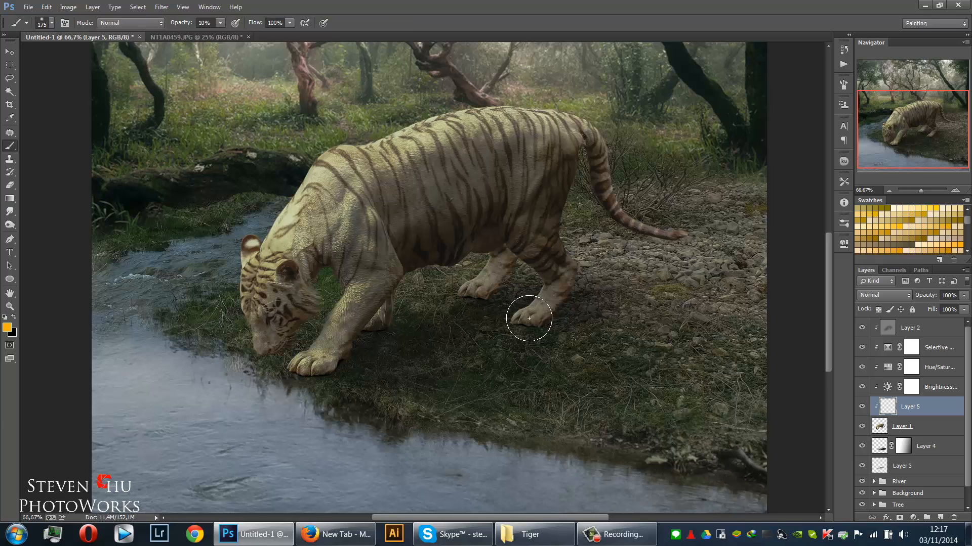
click(14, 319)
mouse_move(557, 314)
mouse_down()
mouse_move(579, 303)
mouse_move(516, 331)
mouse_move(560, 321)
mouse_move(527, 326)
mouse_move(574, 296)
mouse_move(580, 248)
mouse_move(577, 304)
mouse_move(573, 237)
mouse_move(580, 265)
mouse_move(559, 174)
mouse_move(545, 241)
mouse_move(546, 151)
mouse_move(508, 171)
mouse_move(550, 143)
mouse_move(543, 129)
mouse_move(525, 253)
mouse_move(457, 301)
mouse_move(503, 282)
mouse_move(489, 297)
mouse_up()
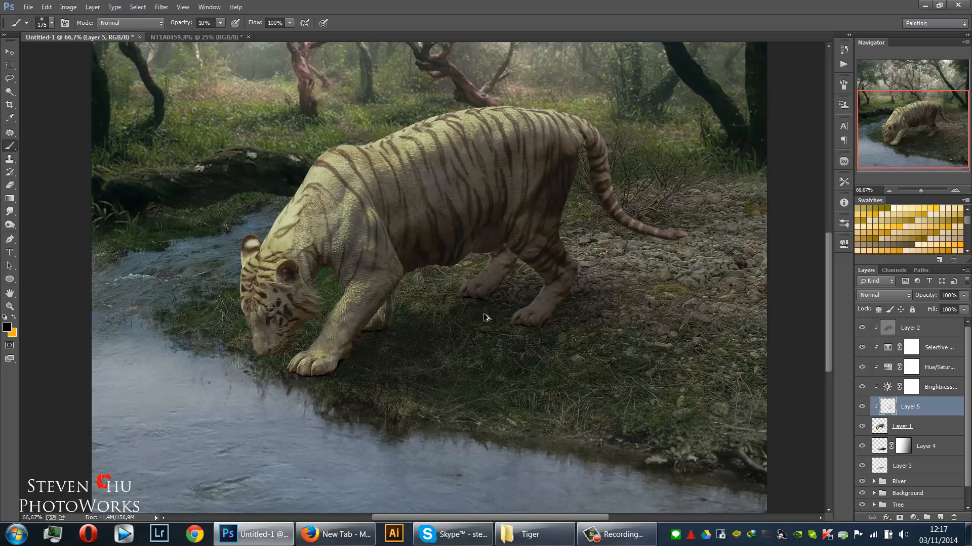
Paint black shading over the tiger's hind paw and far front leg on Layer 5 with a 100 px brush at 30% opacity.
key(bracketleft)
key(bracketleft)
key(bracketleft)
key(3)
mouse_move(511, 314)
mouse_down()
mouse_move(551, 322)
mouse_move(556, 300)
mouse_up()
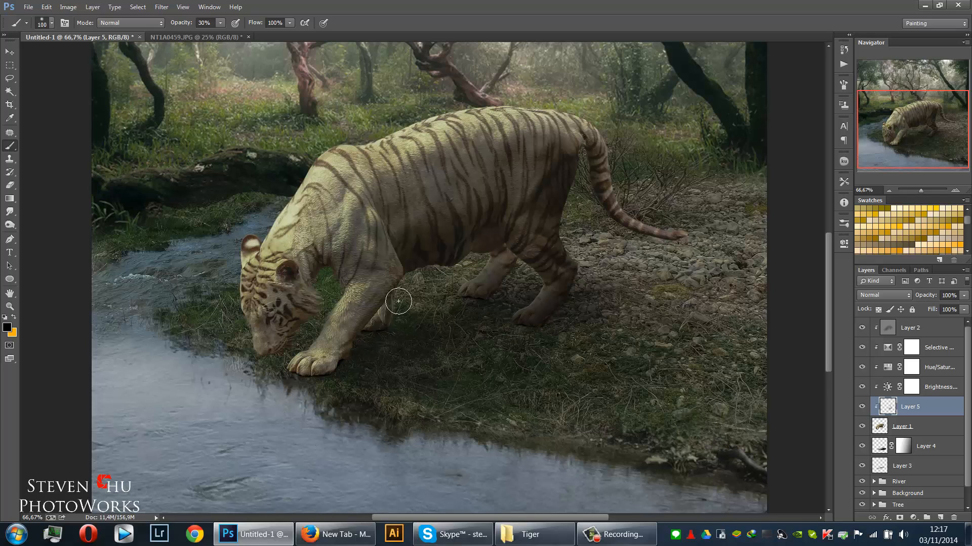
drag(385, 292, 322, 376)
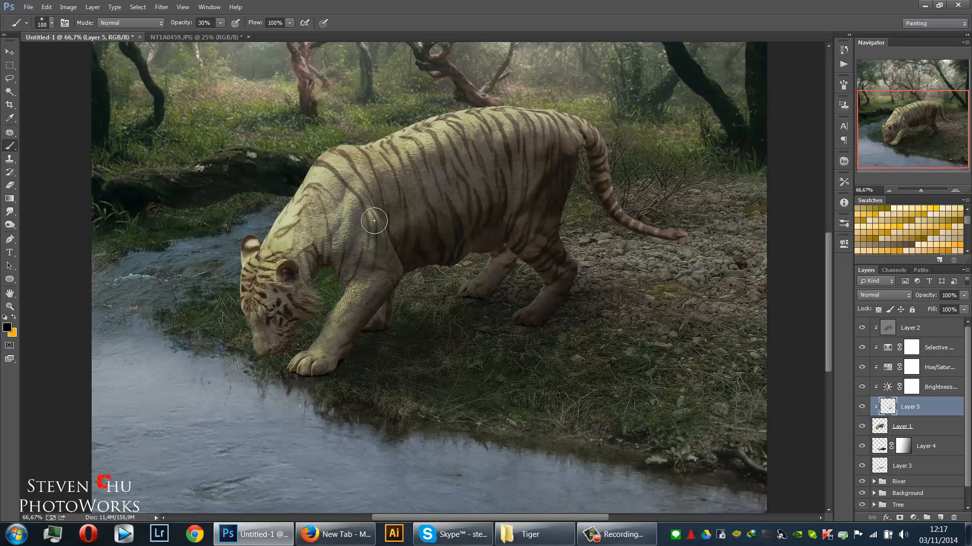
Darken the tiger's shoulder and chest on Layer 5 with a 250 px black brush at 10% opacity.
key(1)
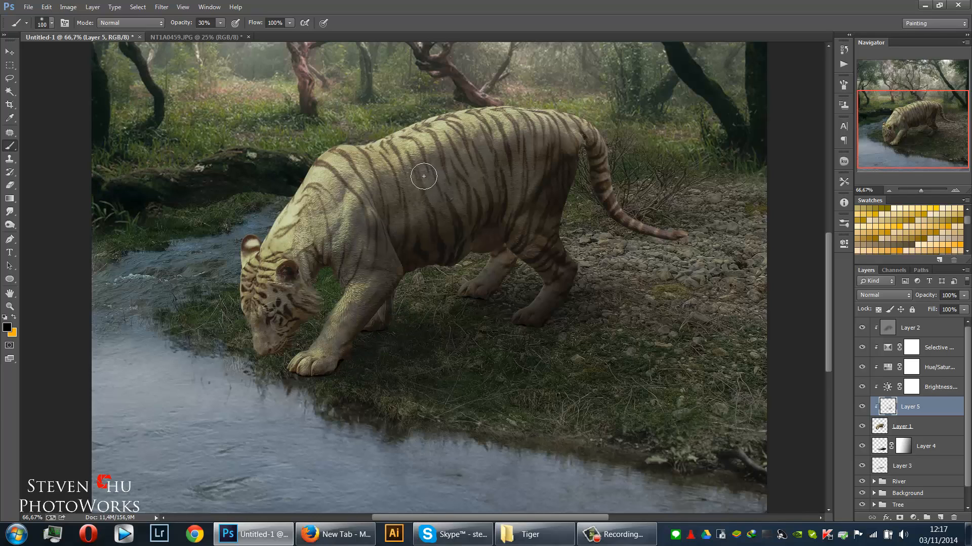
key(bracketright)
key(bracketright)
key(bracketright)
key(bracketright)
key(bracketright)
mouse_move(331, 248)
mouse_down()
mouse_move(345, 275)
mouse_move(307, 283)
mouse_move(287, 321)
mouse_move(324, 241)
mouse_move(359, 241)
mouse_up()
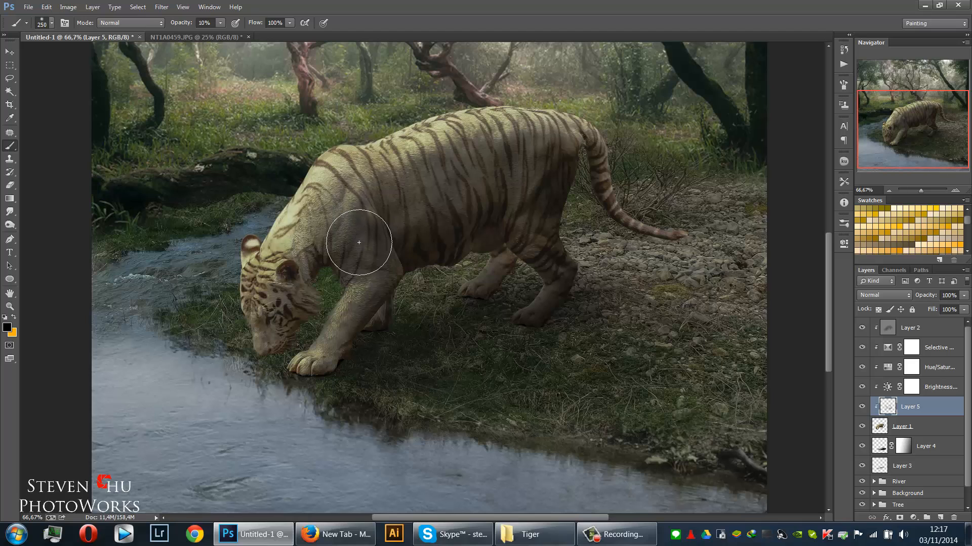
Extend the soft black shading on Layer 5 over the area between the tiger's neck and shoulder.
key(v)
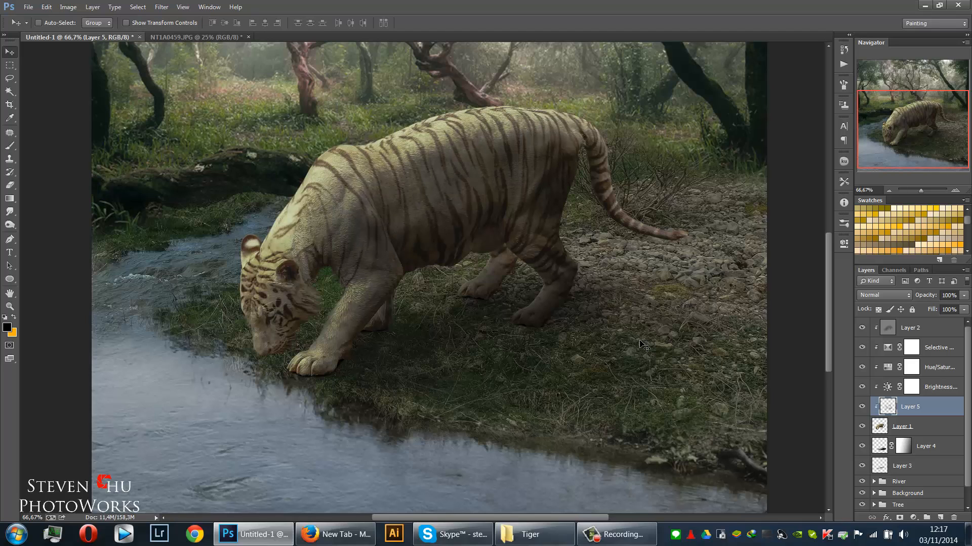
key(ctrl+minus)
key(ctrl+minus)
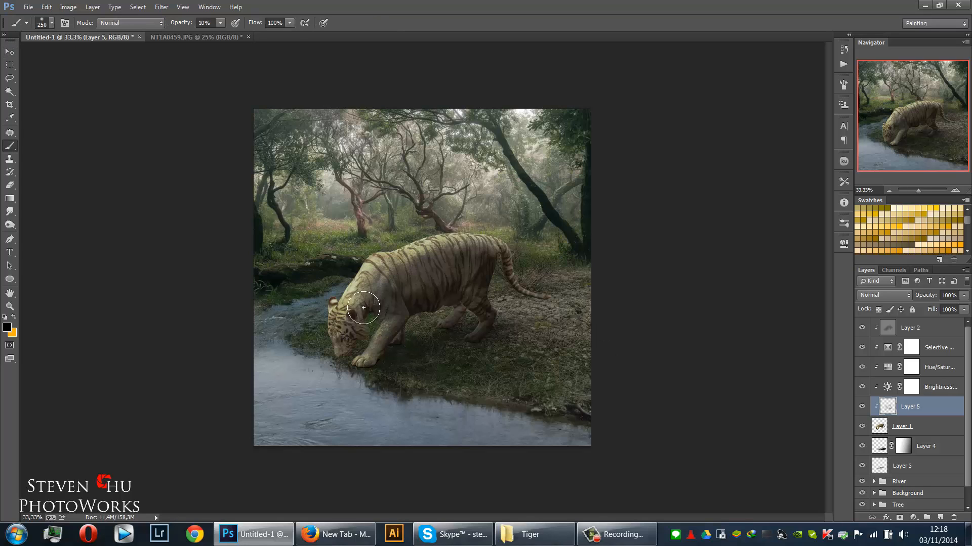
mouse_move(371, 302)
mouse_down()
mouse_move(414, 284)
mouse_move(391, 303)
mouse_move(376, 294)
mouse_move(360, 336)
mouse_move(367, 303)
mouse_move(350, 326)
mouse_move(366, 296)
mouse_up()
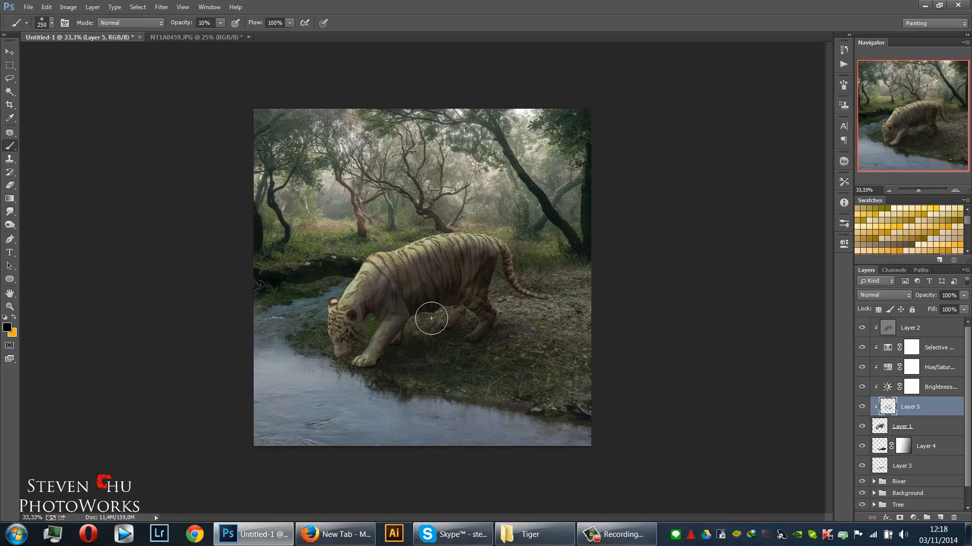
Set up the Smudge tool with the soft round brush at 0% hardness and select the tiger's Layer 1.
key(ctrl+plus)
key(ctrl+plus)
key(ctrl+plus)
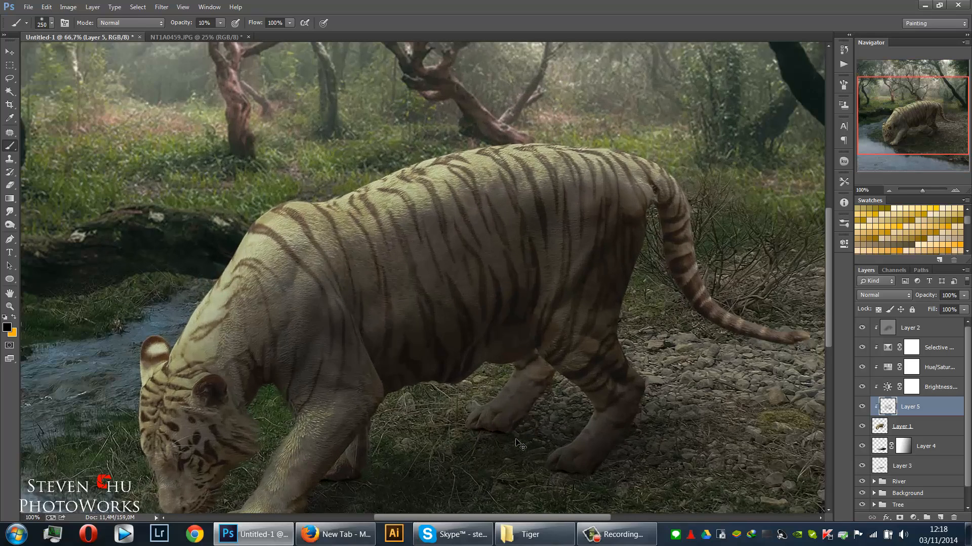
click(10, 225)
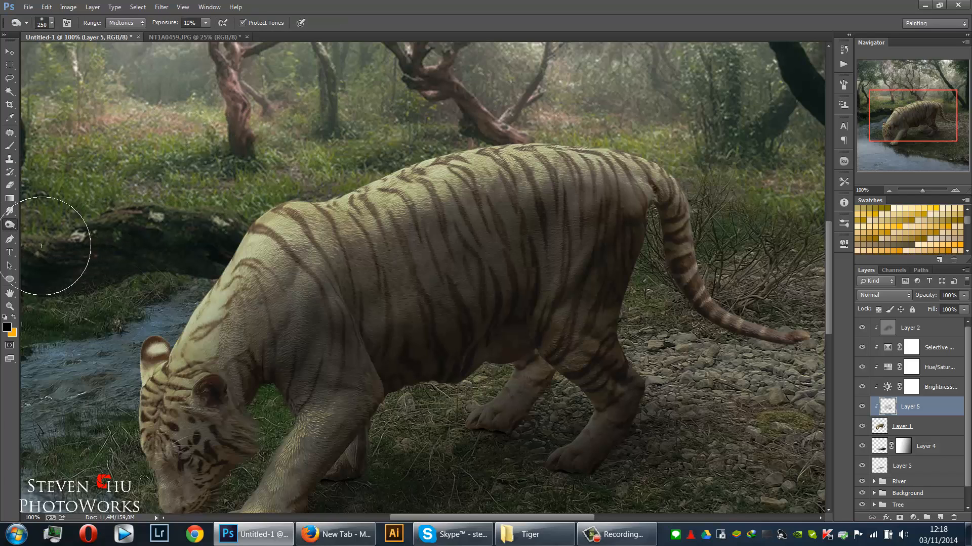
click(10, 212)
right_click(222, 148)
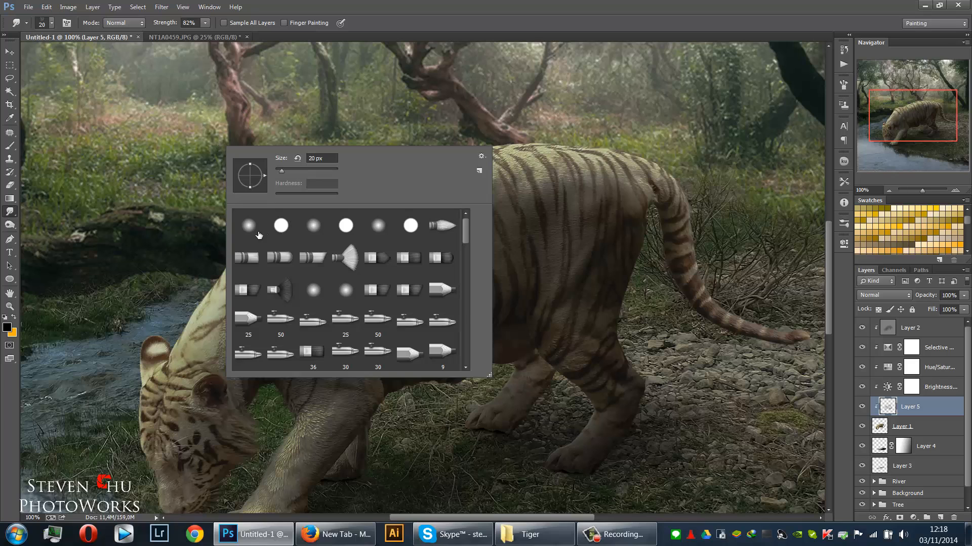
click(258, 233)
click(557, 3)
drag(469, 356, 484, 238)
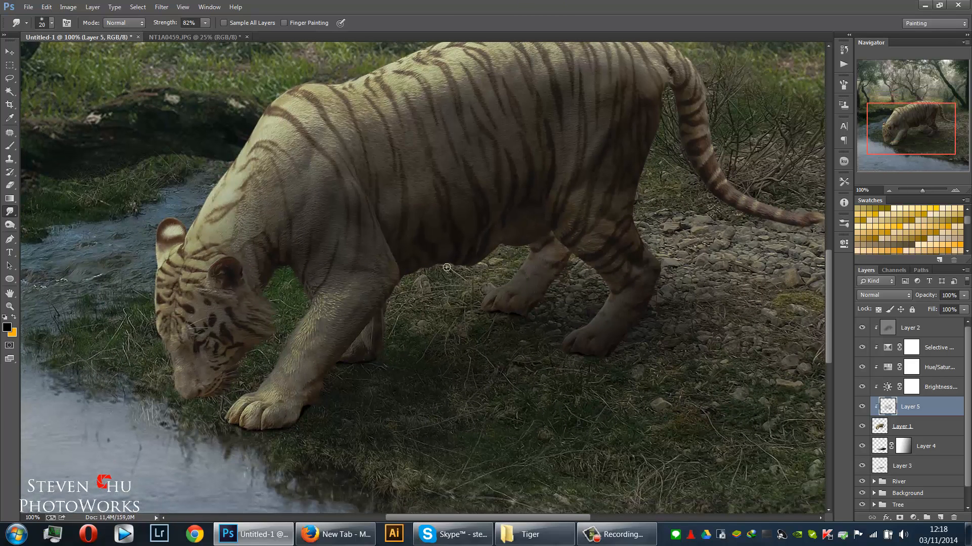
right_click(598, 375)
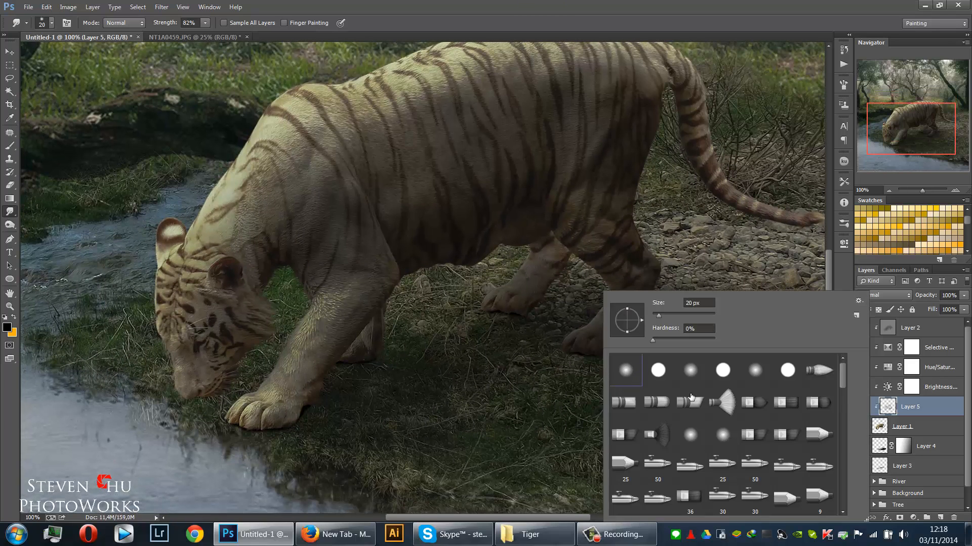
click(905, 430)
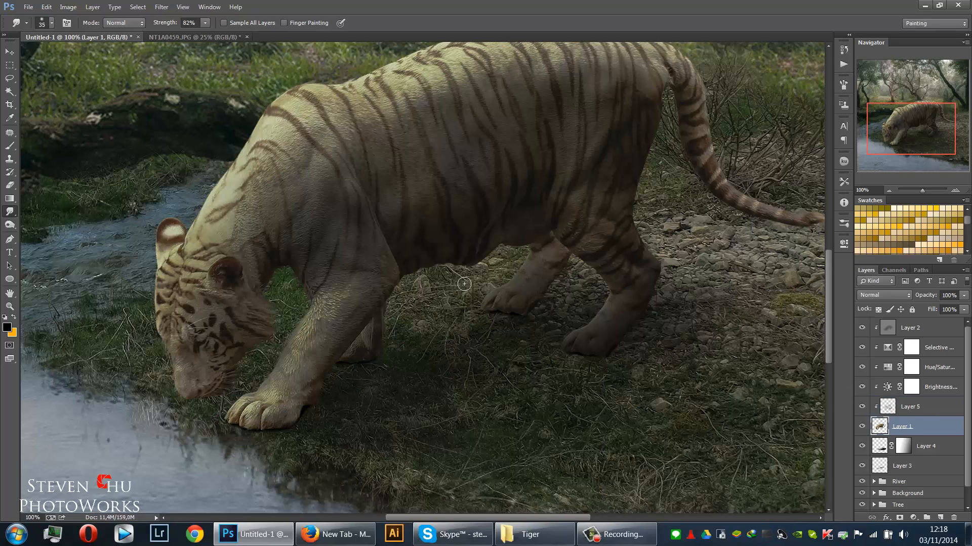
Try to smudge the tiger's belly edge on Layer 1 with a 100 px brush at 82% strength.
key(bracketright)
key(bracketright)
key(bracketright)
key(bracketright)
key(bracketright)
key(bracketright)
key(bracketright)
key(bracketleft)
key(bracketleft)
key(bracketleft)
key(bracketleft)
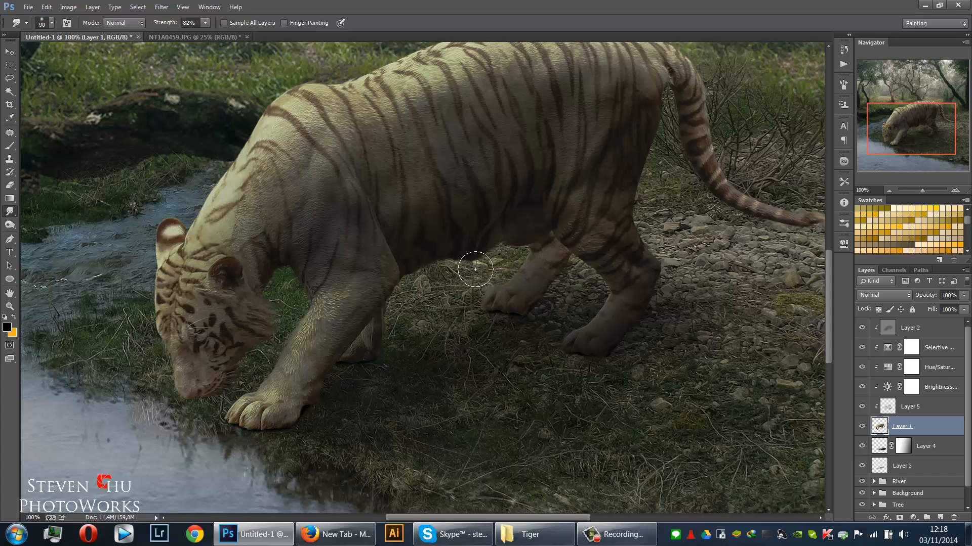
key(bracketright)
drag(499, 257, 513, 245)
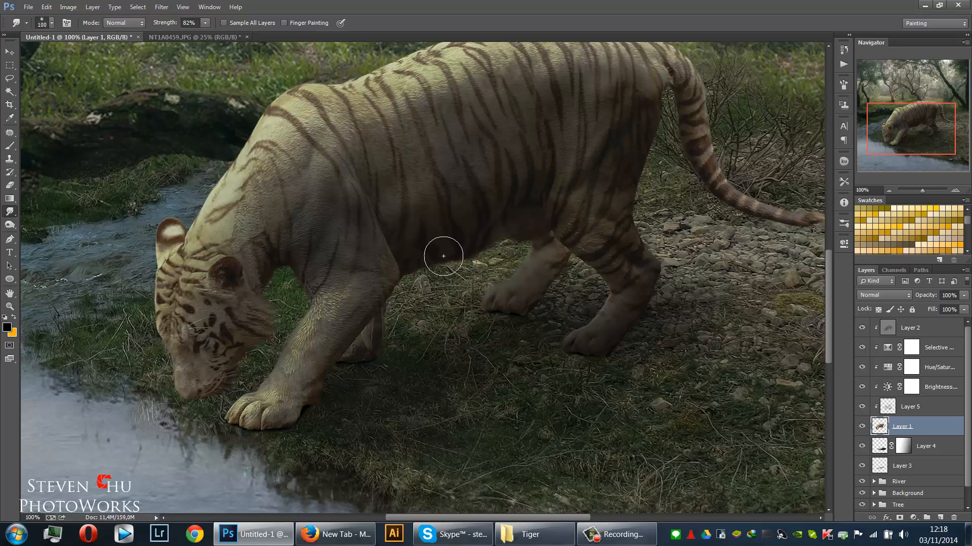
key(bracketright)
key(ctrl+alt+z)
key(ctrl+alt+z)
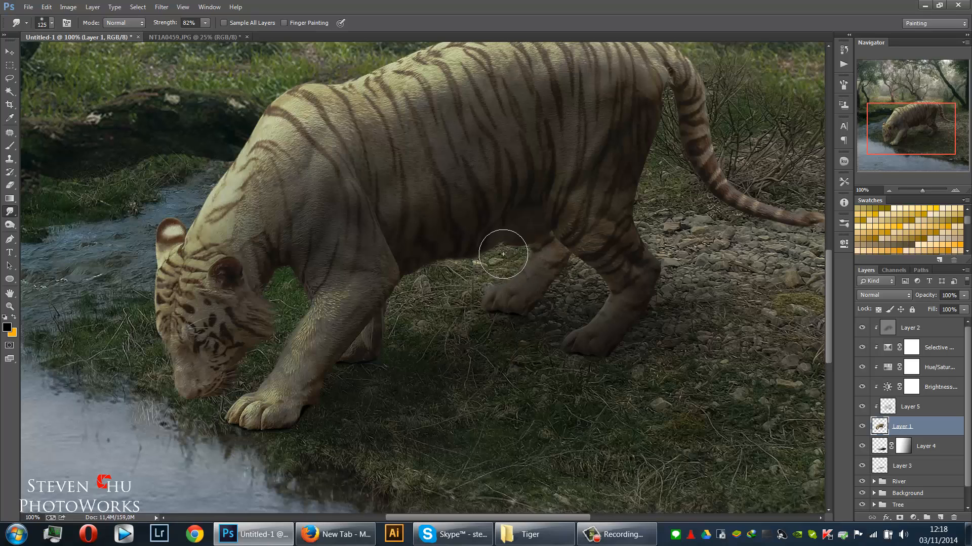
Smooth the tiger's belly edge on Layer 1 using the Smudge tool with an 80 px brush.
key(bracketleft)
key(bracketleft)
key(bracketleft)
key(bracketleft)
key(bracketright)
key(bracketright)
key(ctrl+minus)
key(ctrl+minus)
key(ctrl+minus)
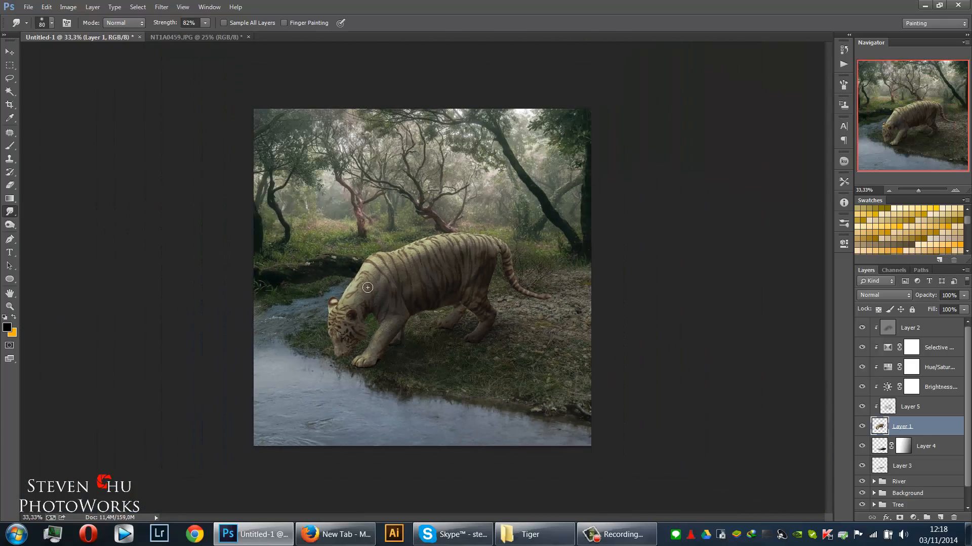
Soften the shading on the tiger's shoulder using the Smudge tool at 5% strength with a 175 px brush.
key(ctrl+plus)
key(1)
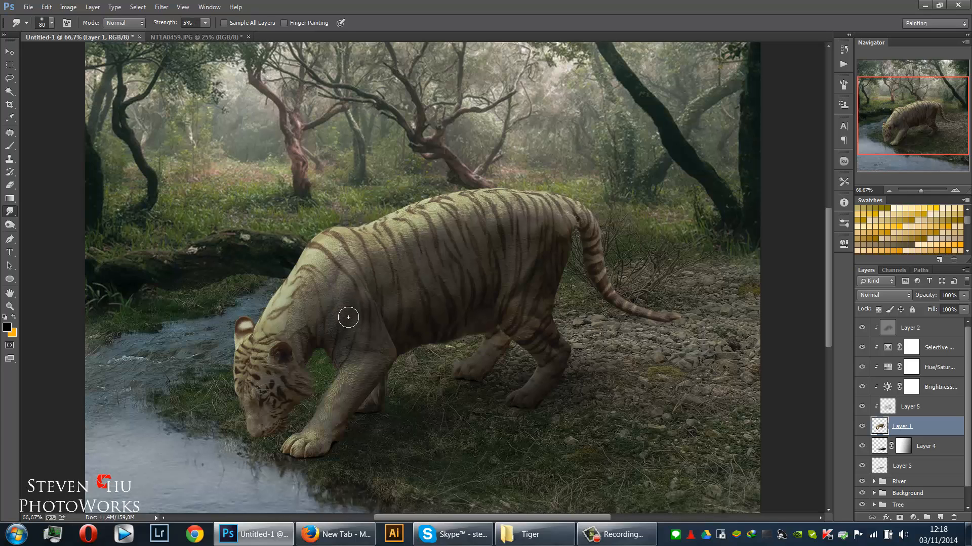
key(bracketright)
key(bracketright)
key(bracketright)
key(bracketleft)
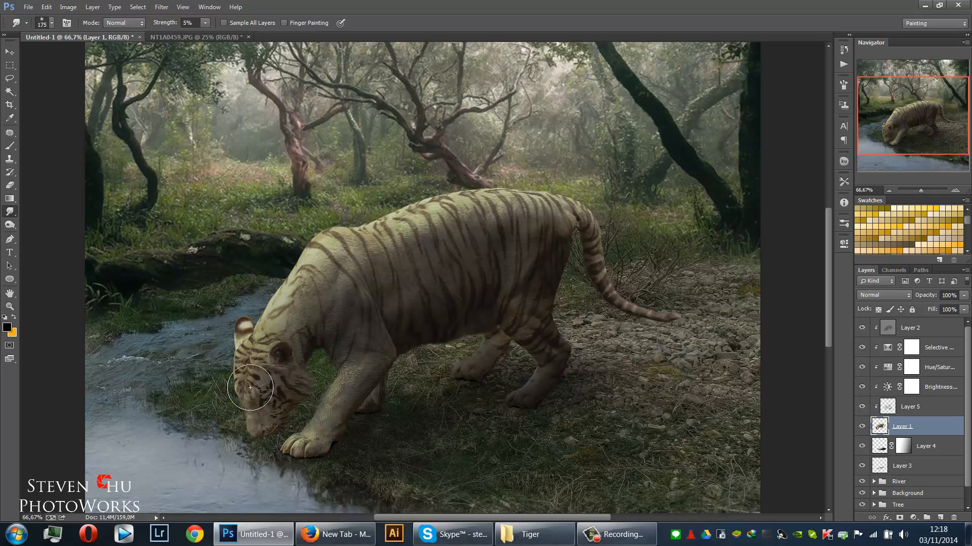
Continue softening the tiger's head and front body with the Smudge brush enlarged to 200 px.
key(bracketright)
key(bracketright)
key(bracketleft)
key(bracketleft)
key(bracketright)
key(ctrl+minus)
key(ctrl+minus)
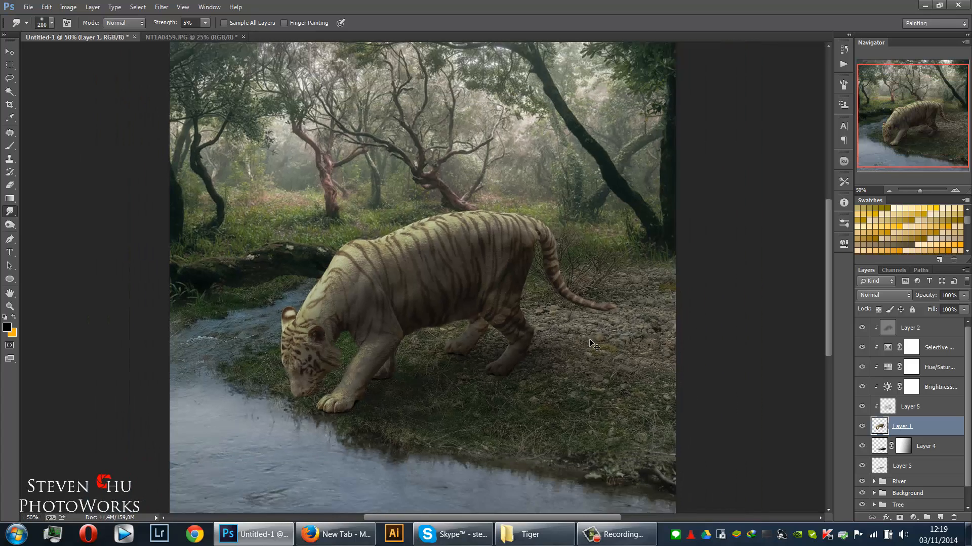
Lower the brightness of the Brightness/Contrast adjustment in the Tree group to -80 and collapse the group.
key(v)
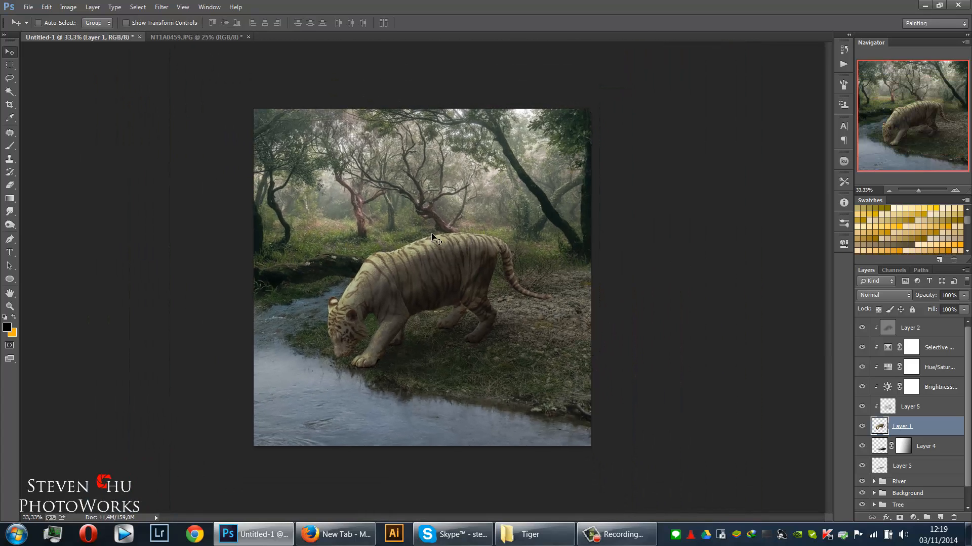
scroll(919, 489, down, 1)
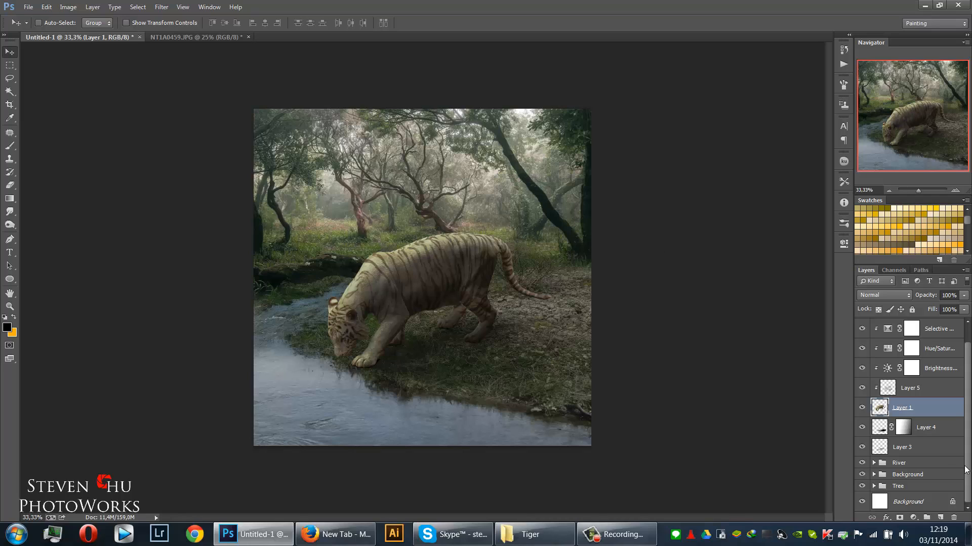
click(873, 486)
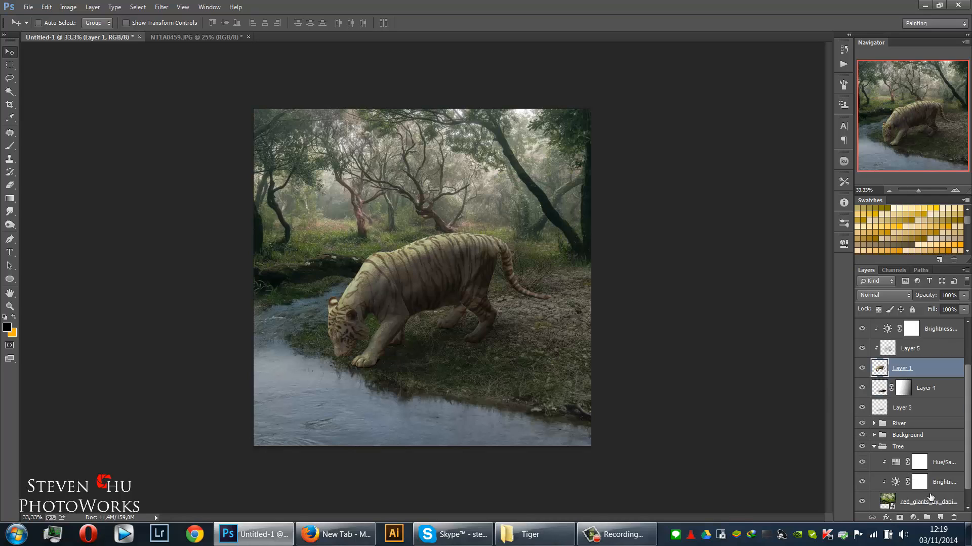
click(895, 482)
double_click(896, 483)
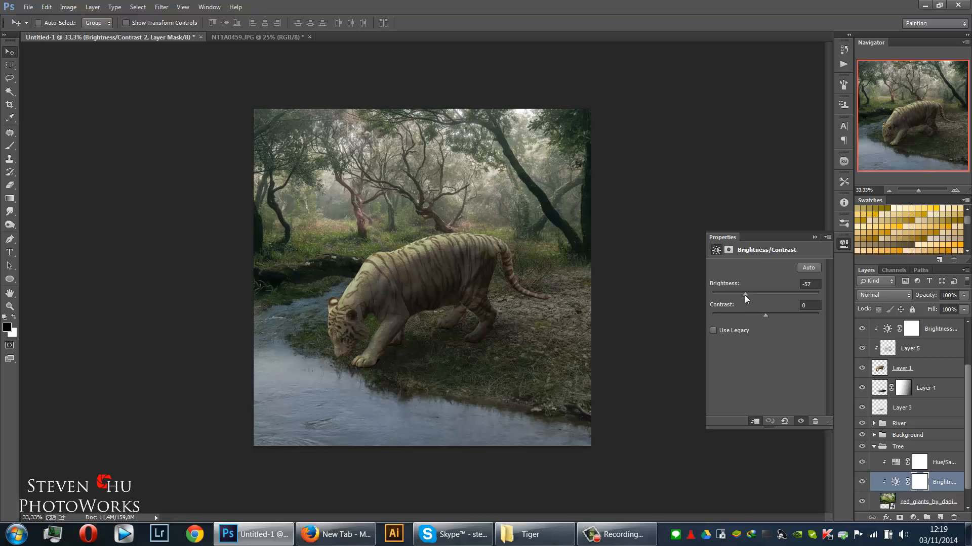
drag(745, 295, 736, 296)
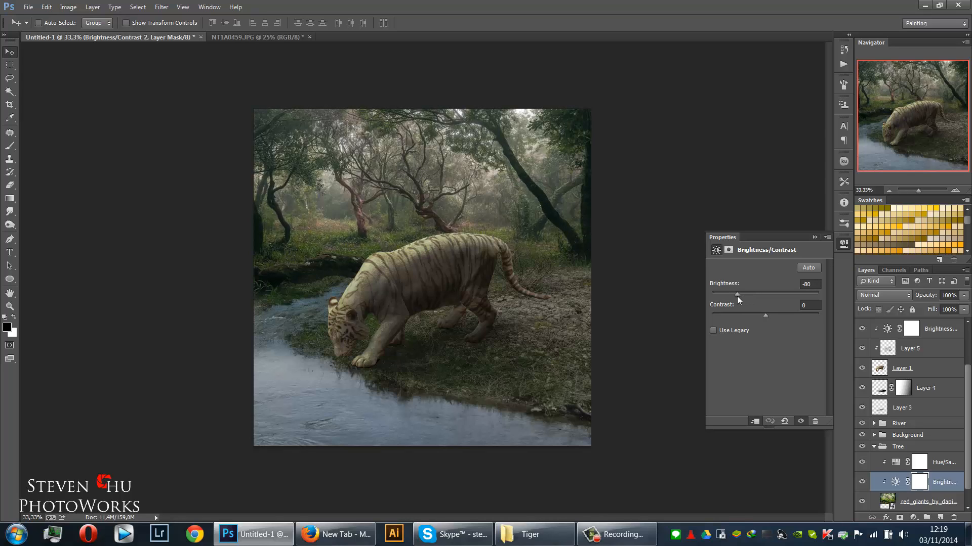
click(815, 237)
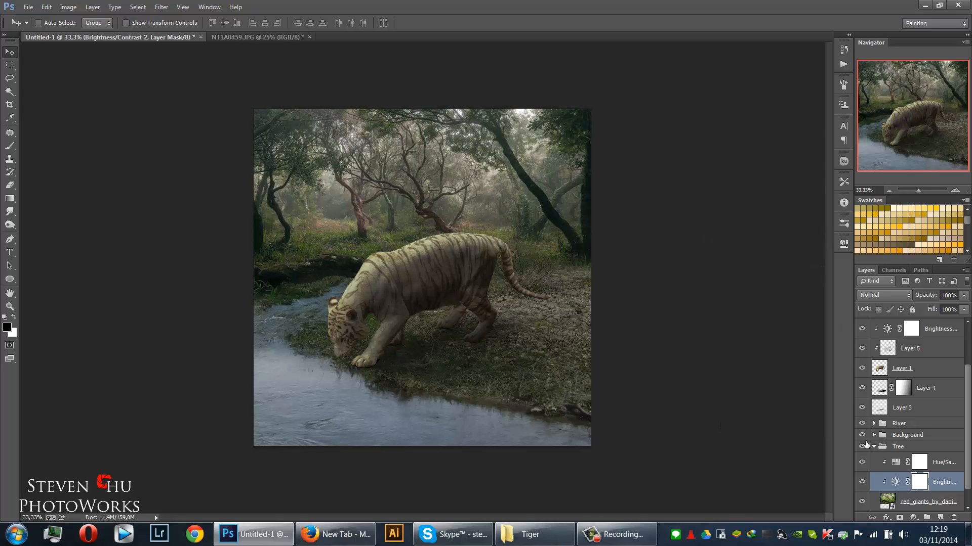
click(874, 448)
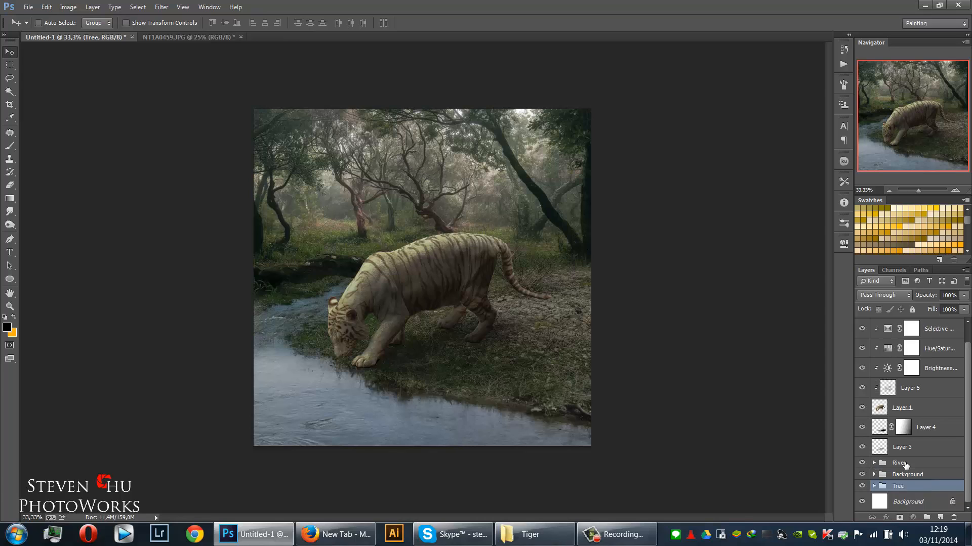
Lower the brightness of the Brightness/Contrast adjustment in the River group to -84 and collapse the group.
click(874, 463)
double_click(893, 480)
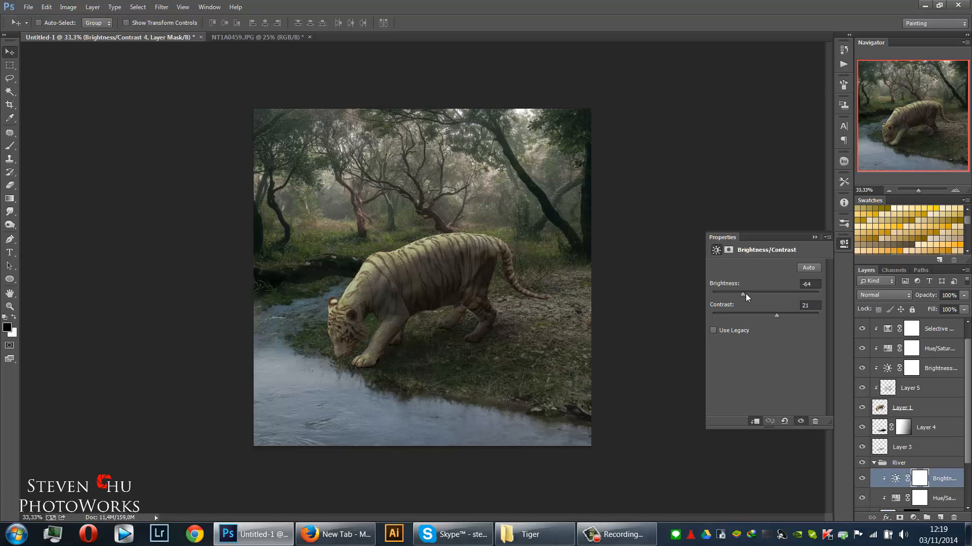
mouse_move(746, 294)
mouse_down()
mouse_move(726, 296)
mouse_move(736, 295)
mouse_up()
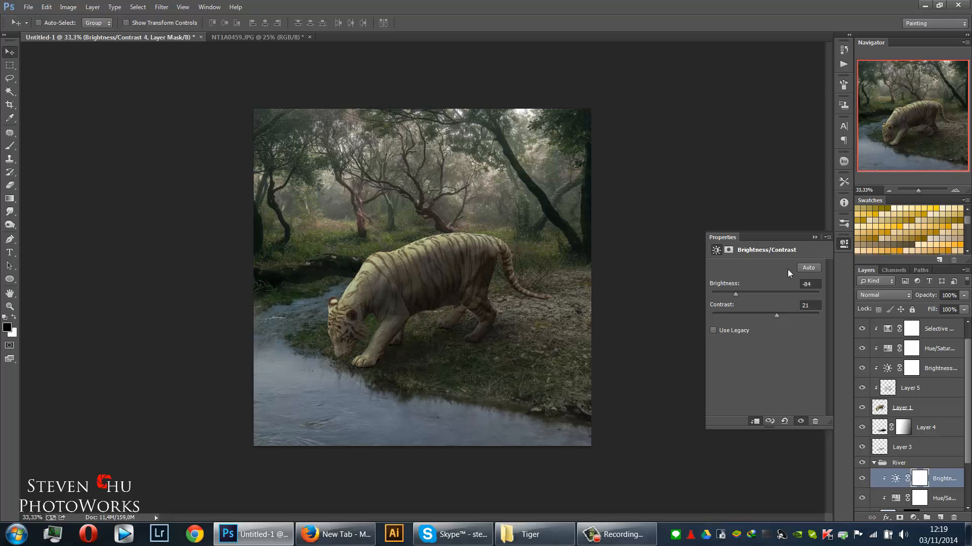
click(819, 238)
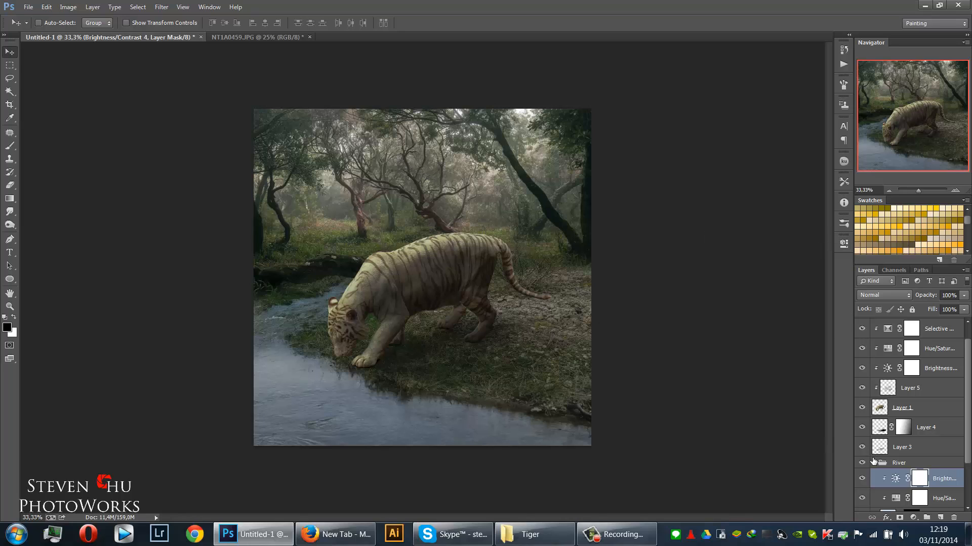
click(873, 463)
Duplicate the tiger's Layer 1.
click(914, 410)
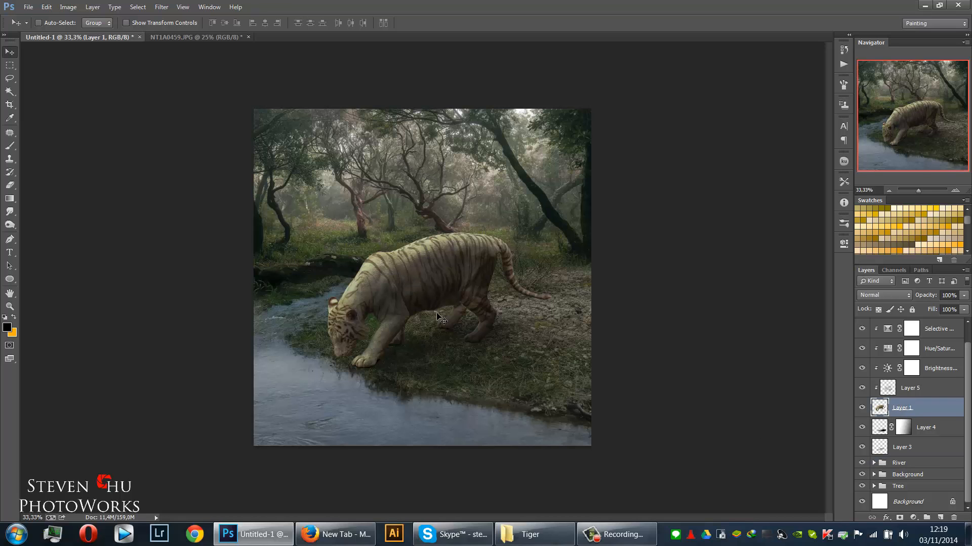
key(ctrl+plus)
key(ctrl+plus)
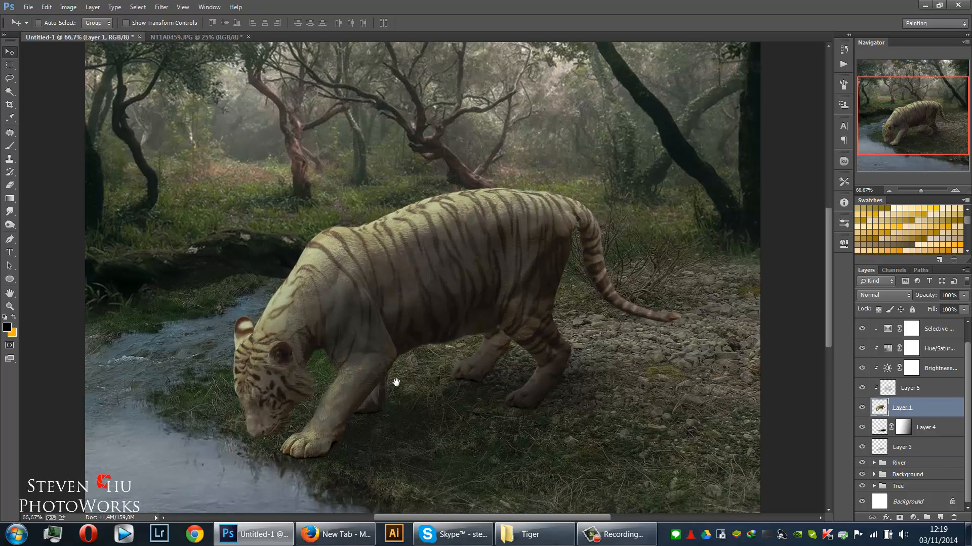
drag(394, 422, 414, 290)
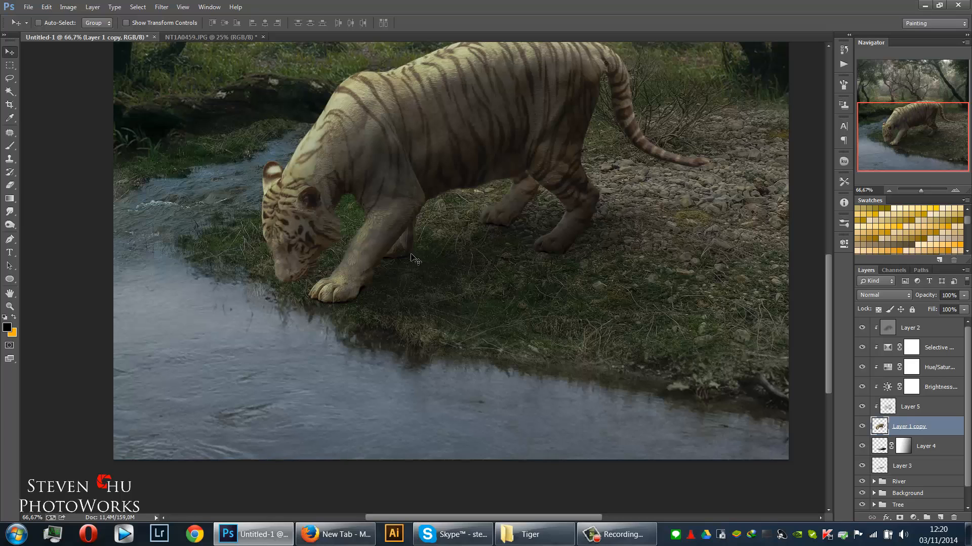
key(ctrl+minus)
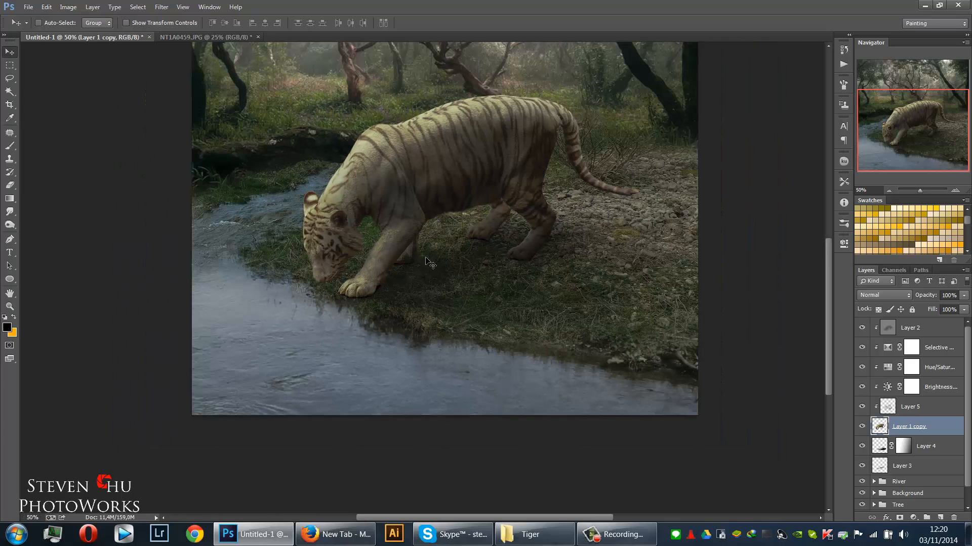
Group all the tiger layers from Layer 3 up to Layer 2 into a group named Tiger.
click(927, 464)
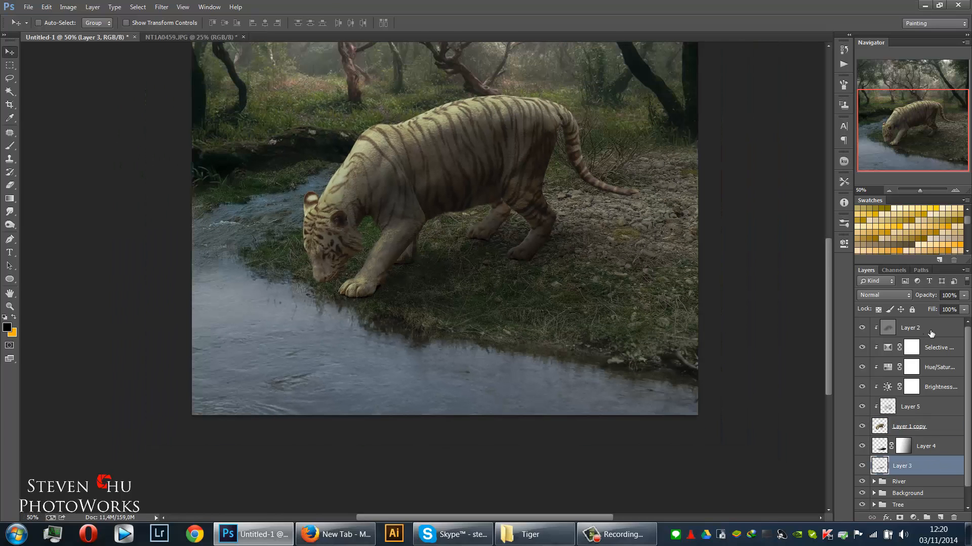
shift+click(931, 333)
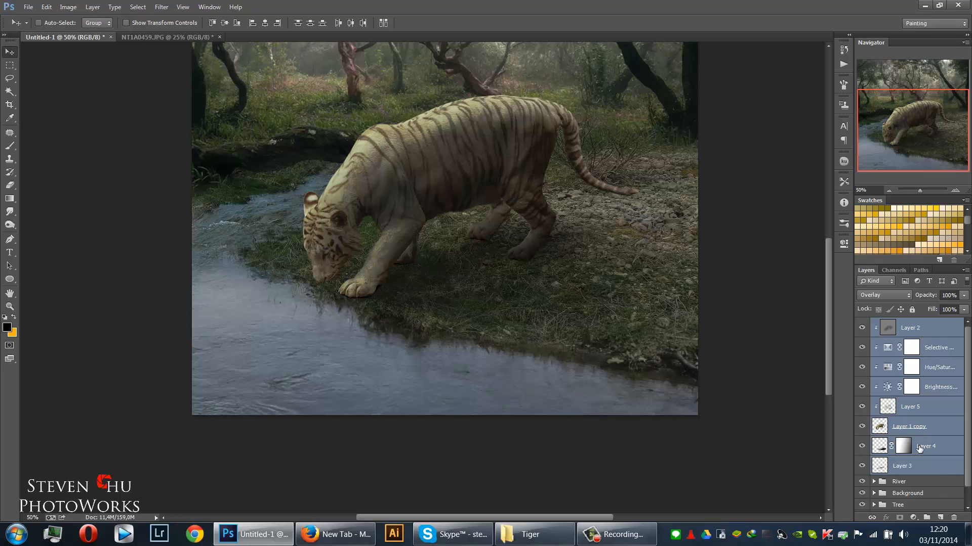
right_click(923, 356)
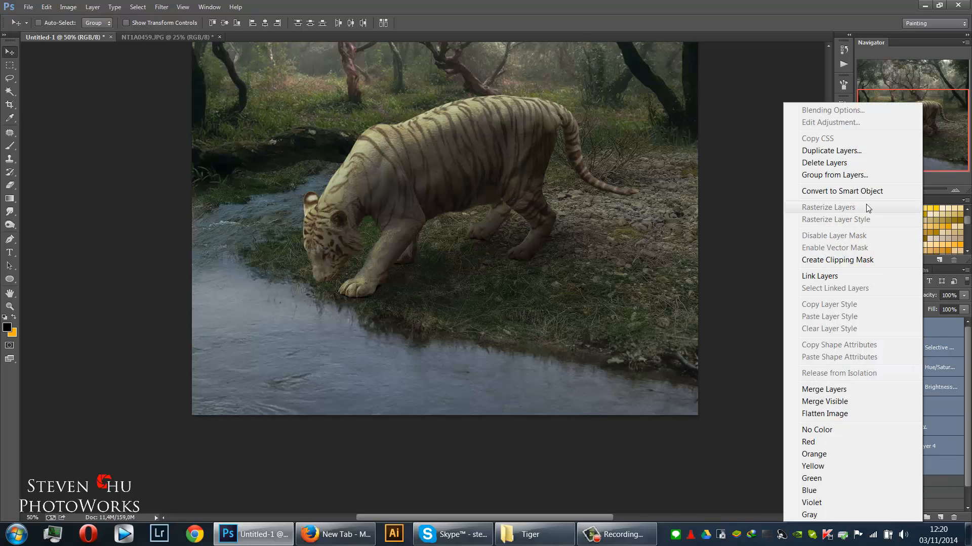
click(859, 176)
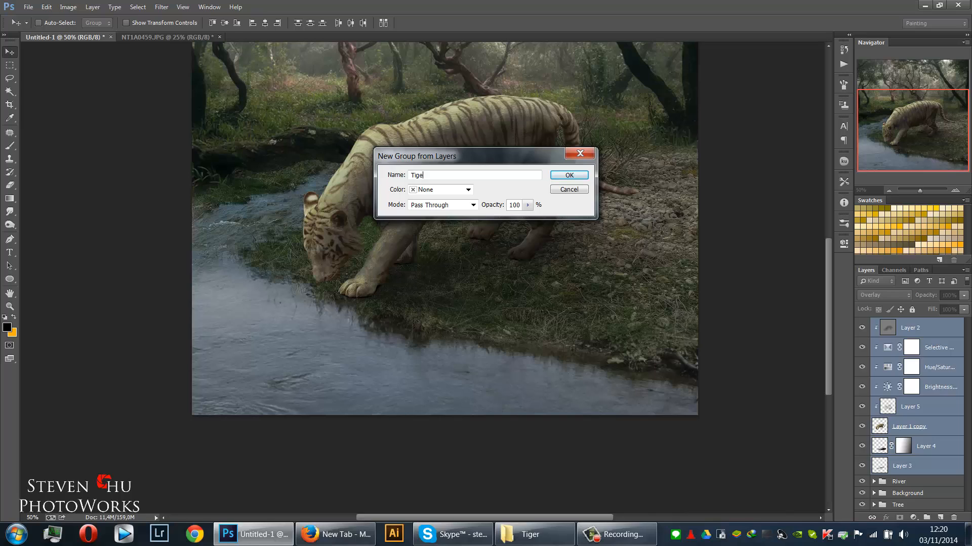
text(Tiger)
key(Return)
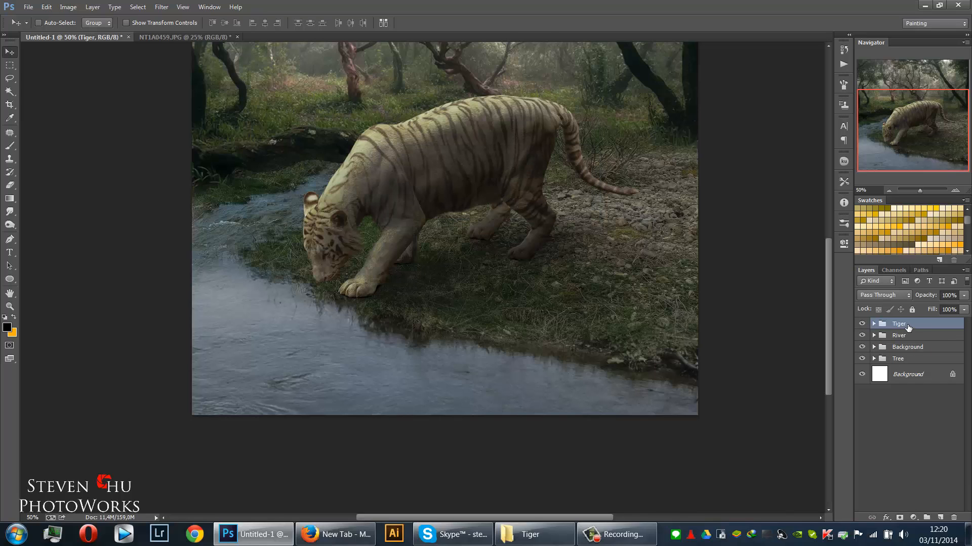
Duplicate the Tiger group and delete Layer 4 and Layer 3 from the copy.
key(ctrl+j)
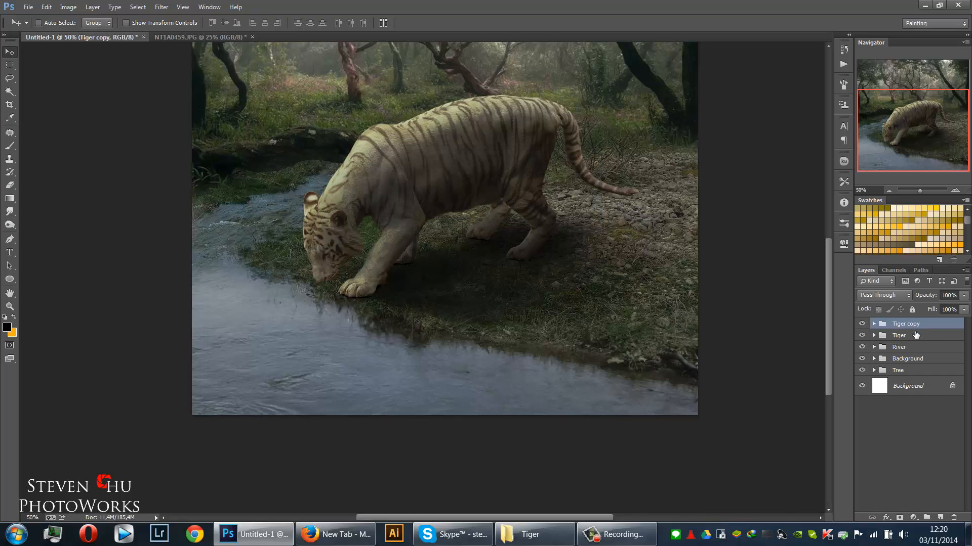
click(874, 324)
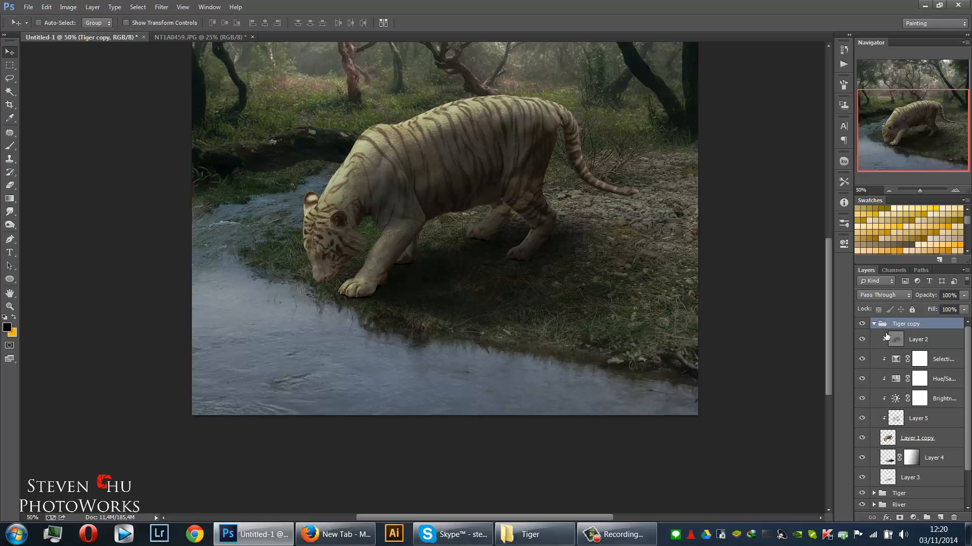
click(934, 340)
click(927, 466)
shift+click(924, 479)
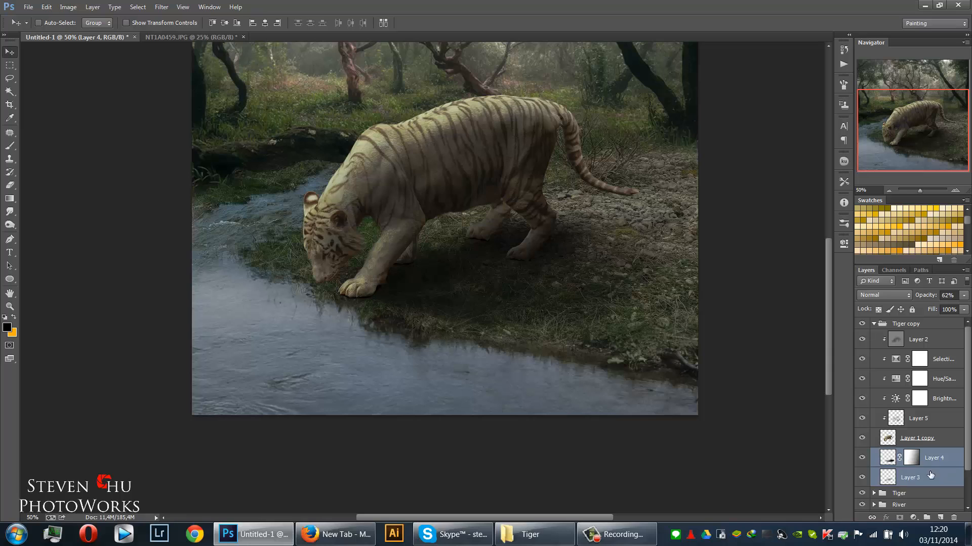
drag(944, 466, 954, 517)
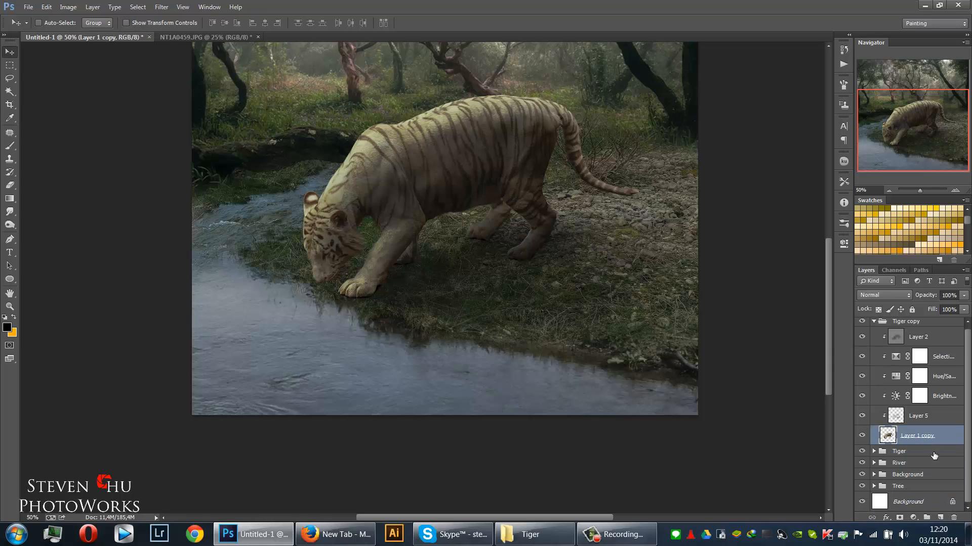
Merge the remaining layers of the Tiger copy group and flip the merged tiger vertically, moving it down below the original.
shift+click(922, 338)
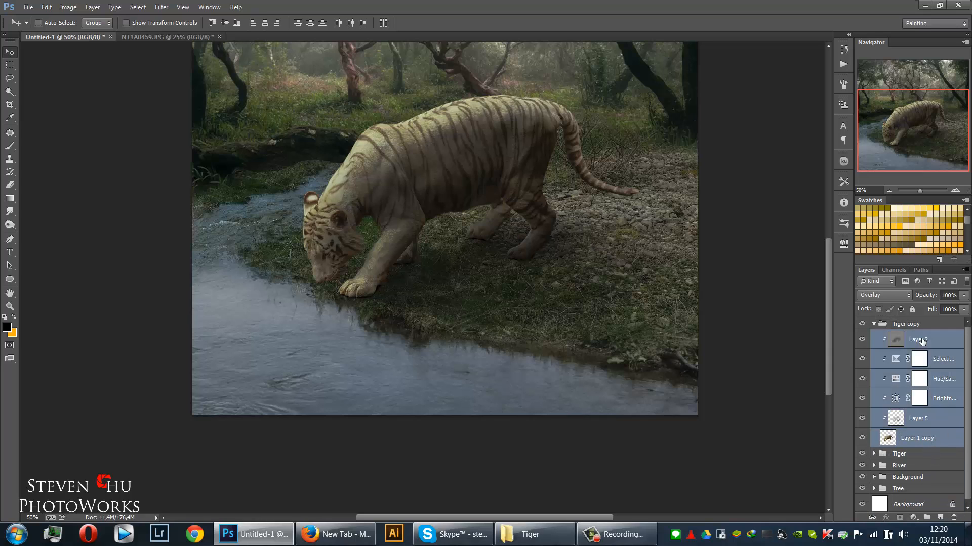
key(ctrl+e)
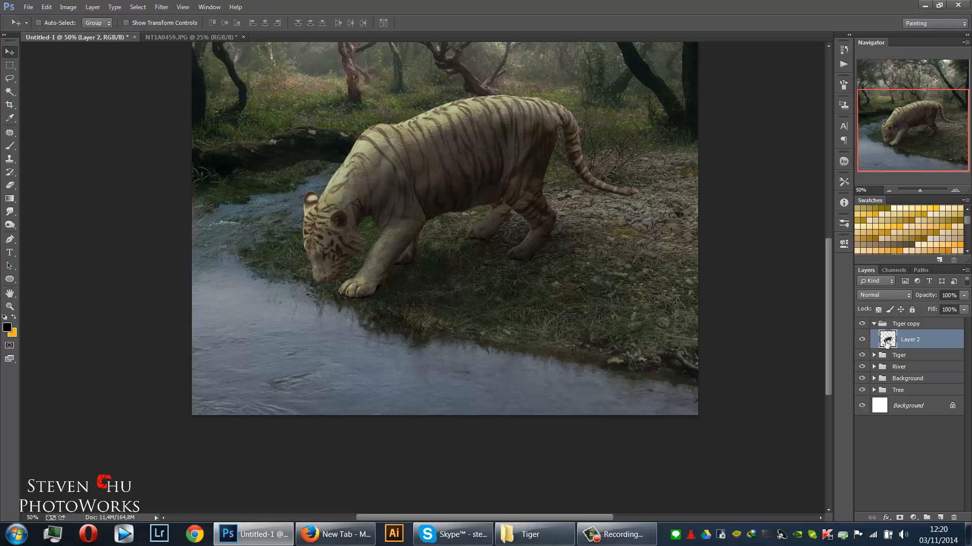
key(ctrl+t)
right_click(452, 252)
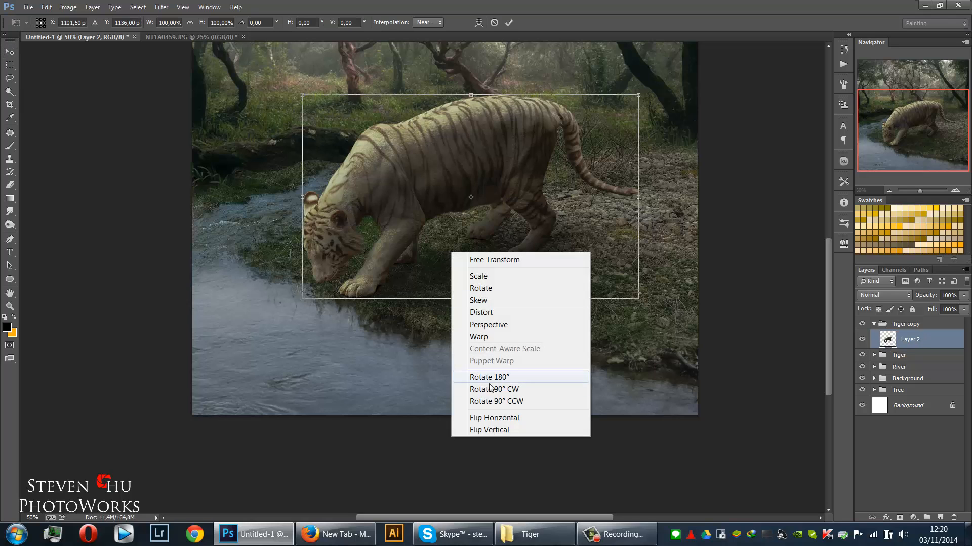
click(506, 429)
drag(469, 243, 469, 405)
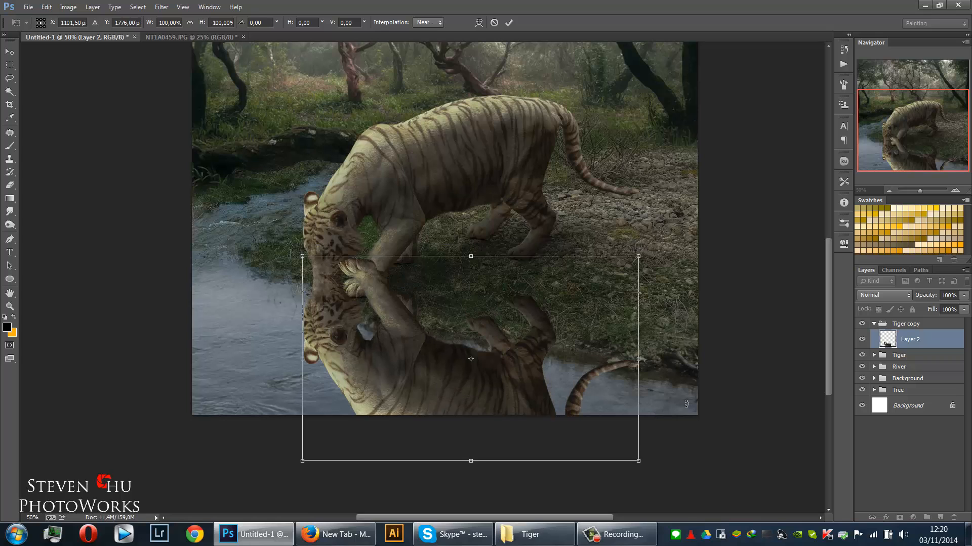
Rotate the flipped tiger to about 168.24° and shift it so its front paw meets the original's at the water.
drag(687, 404, 694, 361)
drag(477, 358, 484, 373)
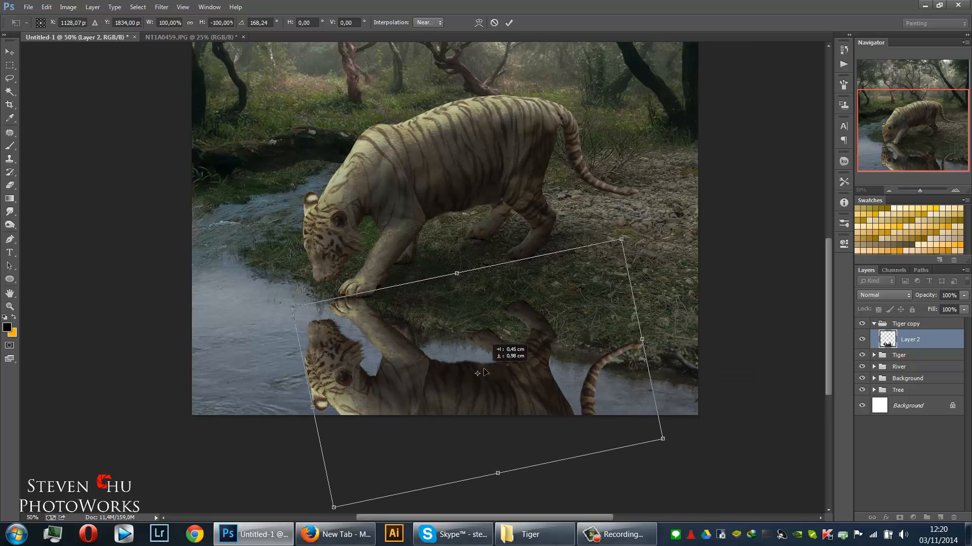
key(ctrl+minus)
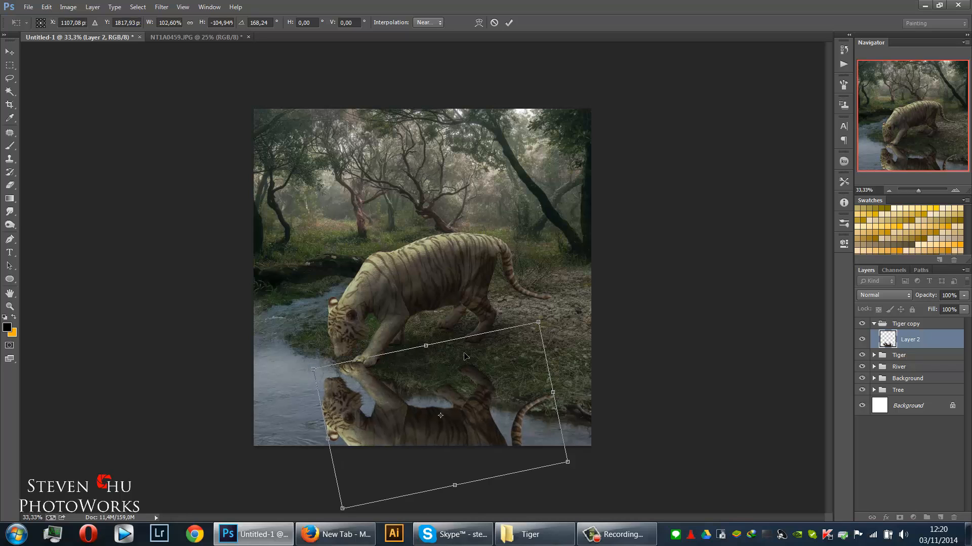
Distort the corners of the flipped tiger to narrow it toward the riverbank, and apply the transform.
right_click(454, 402)
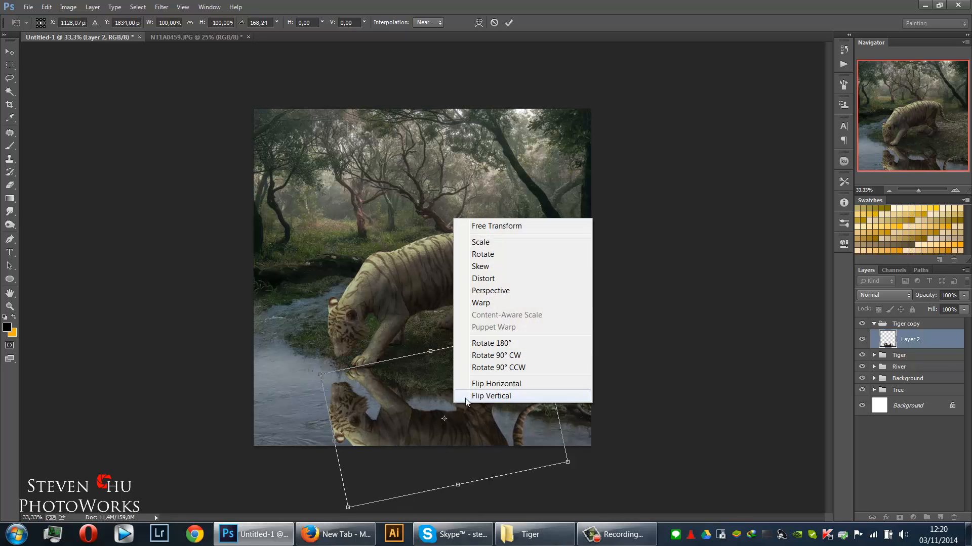
click(483, 281)
drag(322, 378, 330, 383)
key(ctrl+z)
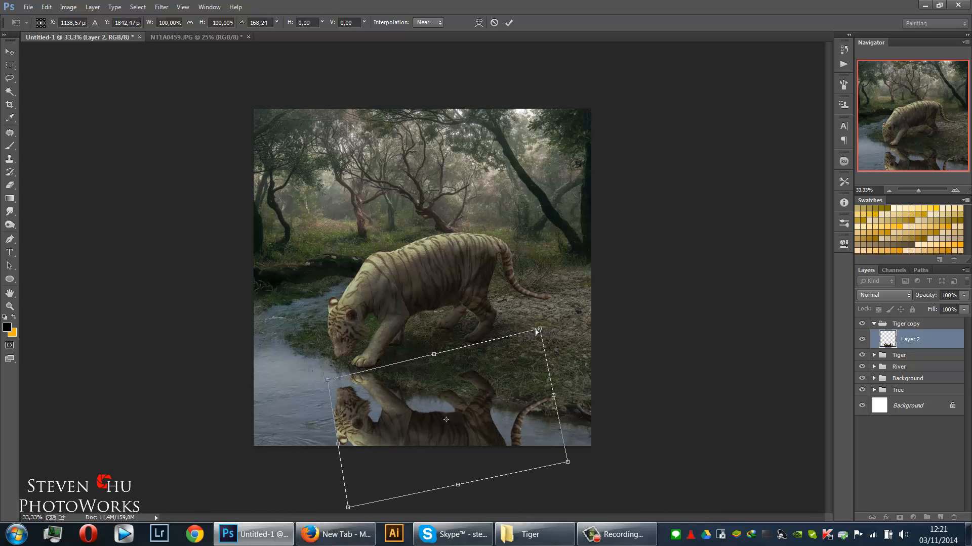
drag(537, 332, 506, 345)
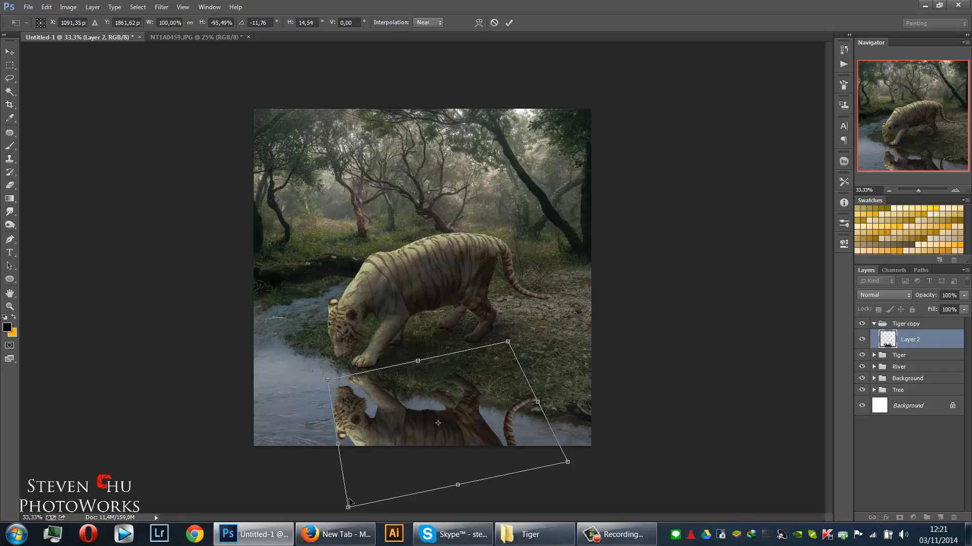
mouse_move(347, 507)
mouse_down()
mouse_move(332, 470)
mouse_move(355, 515)
mouse_up()
key(Return)
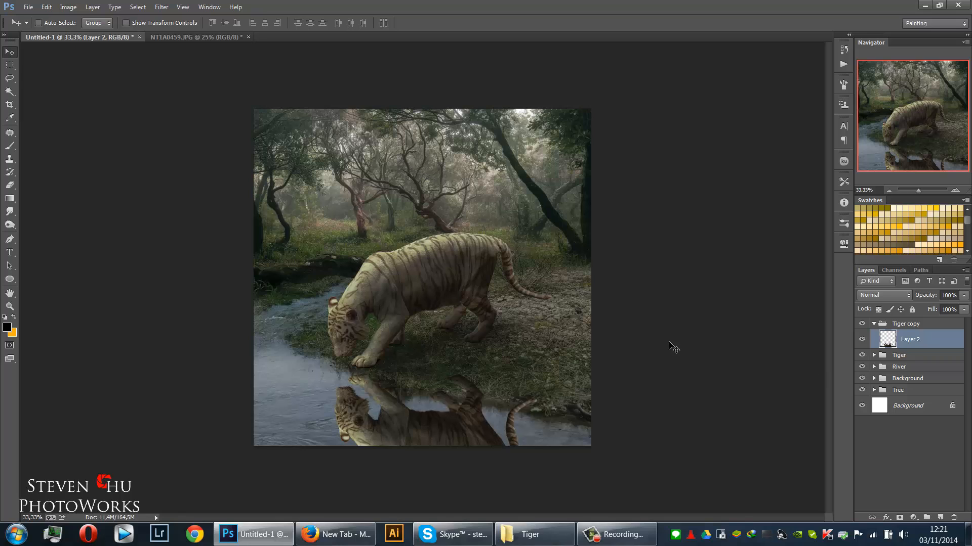
Set the reflection layer's blend mode to Soft Light and nudge it slightly up and left beneath the tiger.
click(891, 295)
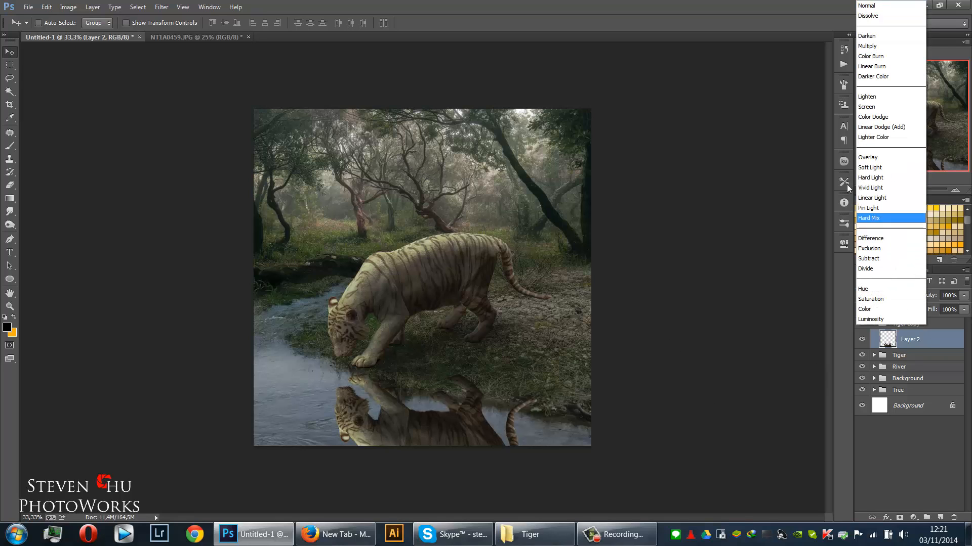
click(891, 167)
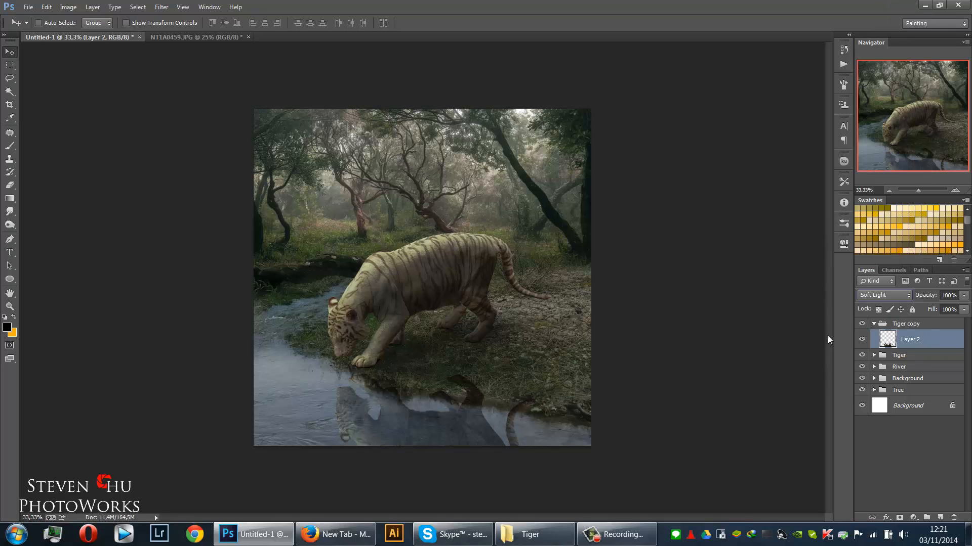
drag(361, 409, 357, 404)
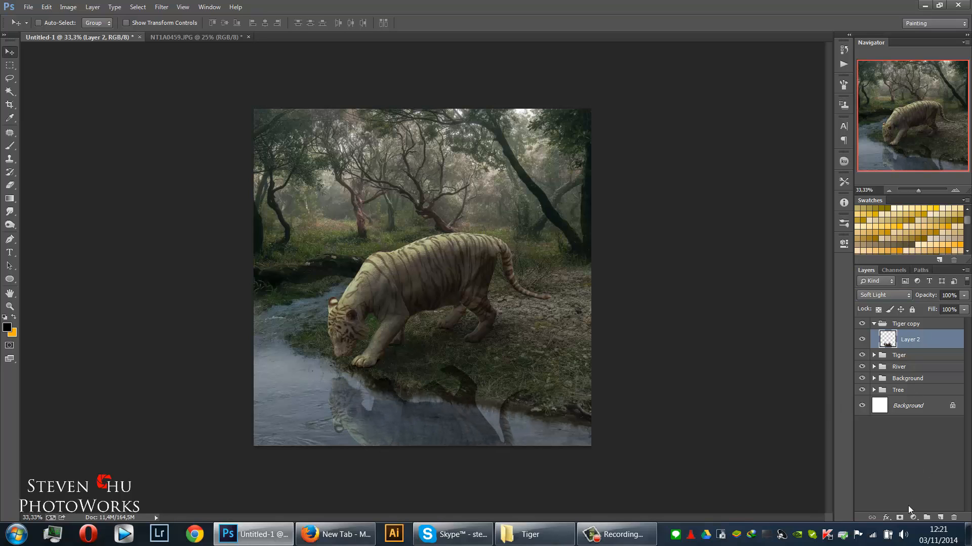
Add a layer mask to the reflection and paint out the parts over the grassy bank with a black brush at 30% opacity.
click(899, 517)
key(b)
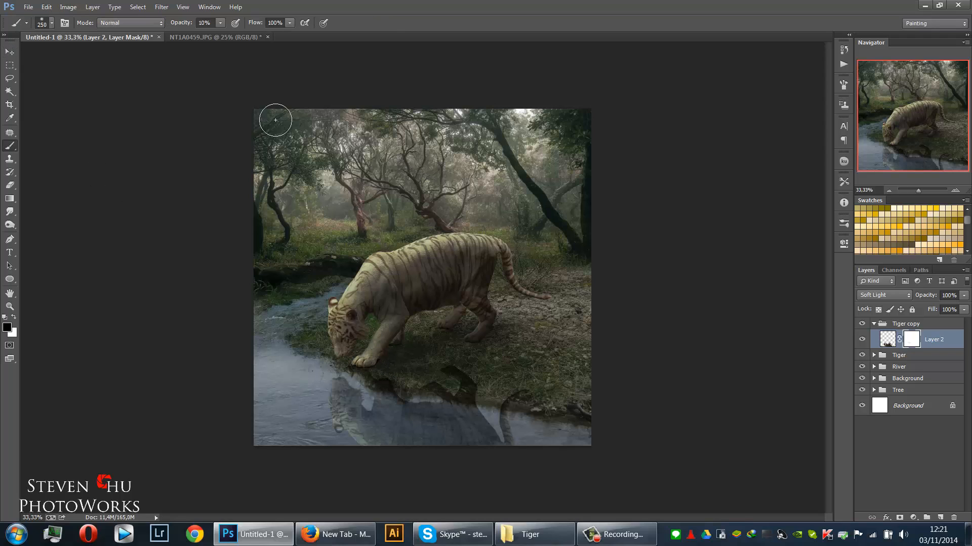
click(220, 23)
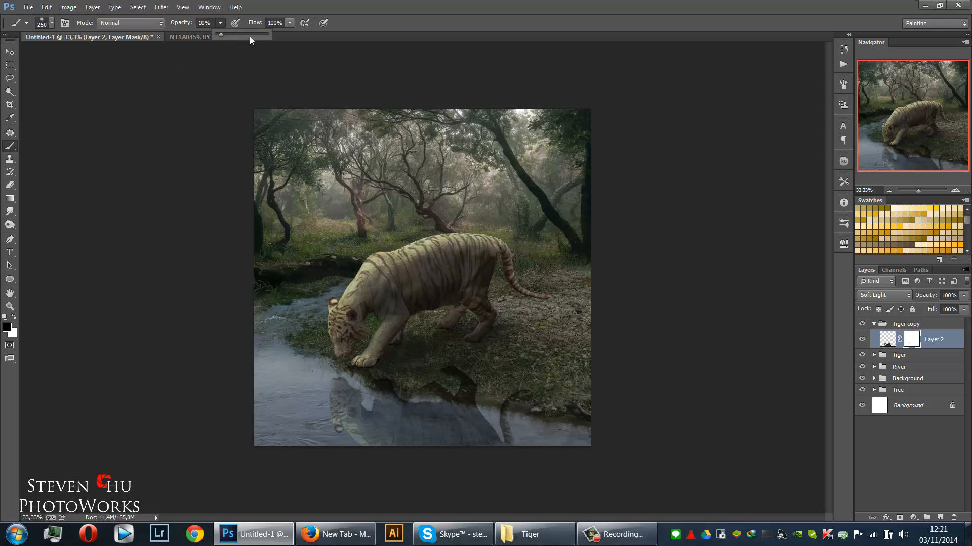
mouse_move(474, 372)
mouse_down()
mouse_move(496, 377)
mouse_move(453, 375)
mouse_move(477, 384)
mouse_up()
mouse_move(413, 377)
mouse_down()
mouse_move(373, 369)
mouse_move(477, 396)
mouse_move(527, 395)
mouse_move(479, 386)
mouse_move(522, 391)
mouse_move(499, 385)
mouse_up()
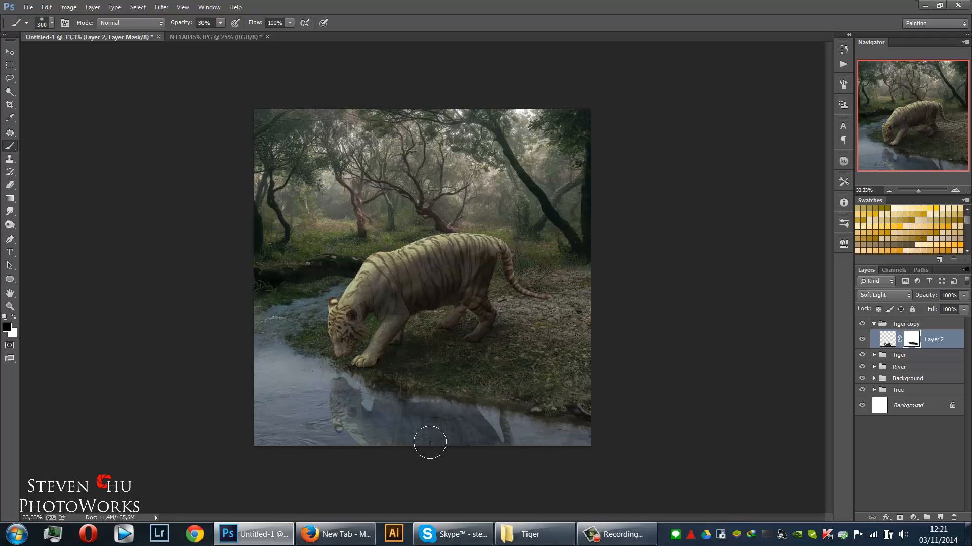
Fade the lower part of the reflection on the mask with the 30% opacity brush enlarged to 600 px.
key(3)
key(bracketright)
key(bracketright)
key(bracketright)
key(bracketright)
mouse_move(385, 435)
mouse_down()
mouse_move(521, 445)
mouse_move(288, 445)
mouse_move(462, 456)
mouse_move(312, 439)
mouse_move(553, 449)
mouse_move(477, 413)
mouse_move(501, 453)
mouse_move(336, 450)
mouse_move(278, 439)
mouse_move(320, 426)
mouse_move(276, 426)
mouse_move(327, 435)
mouse_up()
key(x)
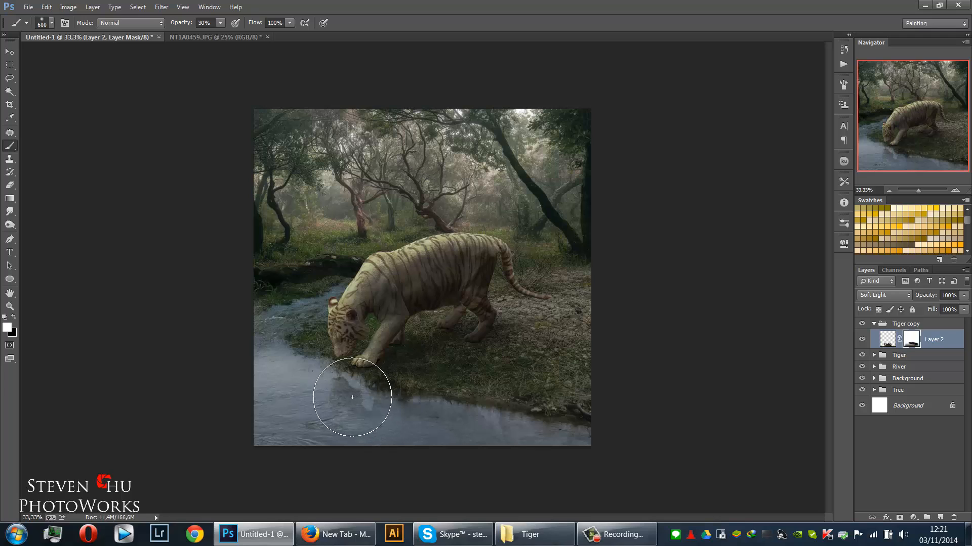
Refine the reflection's mask along the riverbank and around the head with a 400 px brush, alternating black and white.
key(bracketleft)
key(bracketleft)
key(x)
mouse_move(400, 377)
mouse_down()
mouse_move(473, 375)
mouse_move(382, 359)
mouse_move(476, 373)
mouse_up()
key(x)
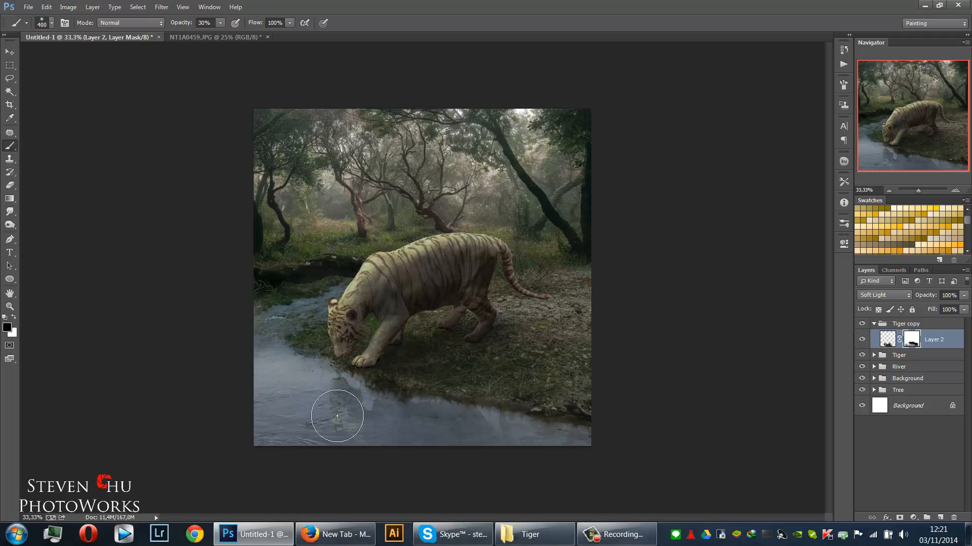
key(x)
Expand the Tiger group and move the masked reflection layer to the bottom of it, below Layer 3.
click(874, 355)
click(953, 343)
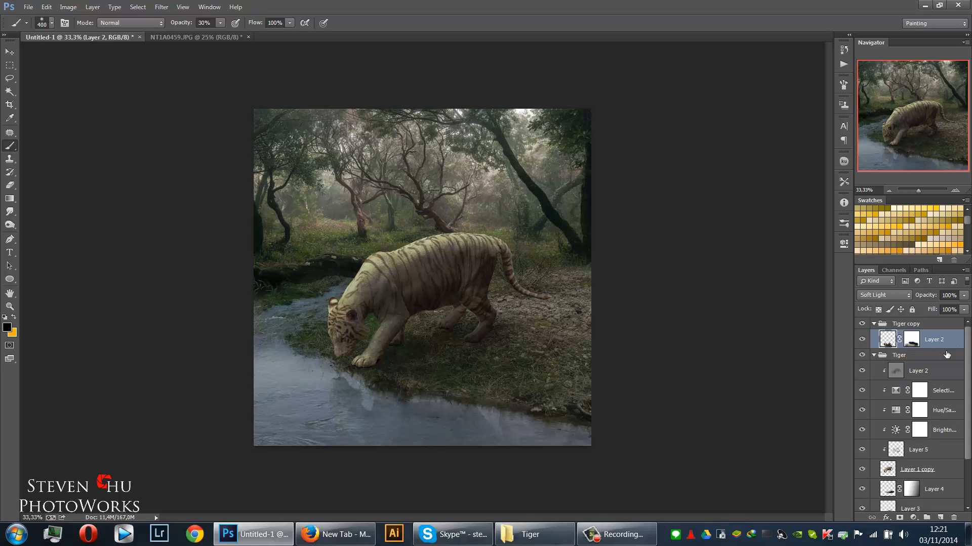
drag(953, 342, 927, 356)
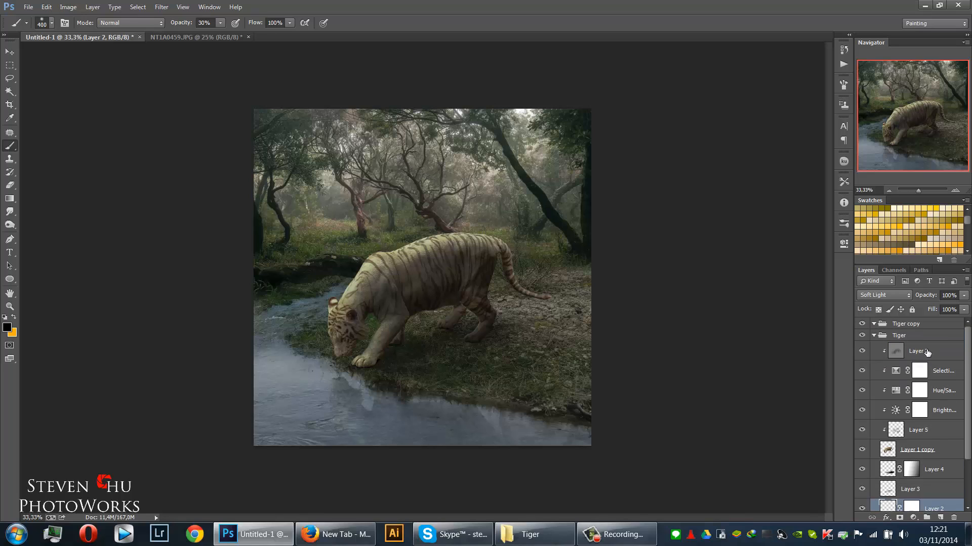
click(931, 324)
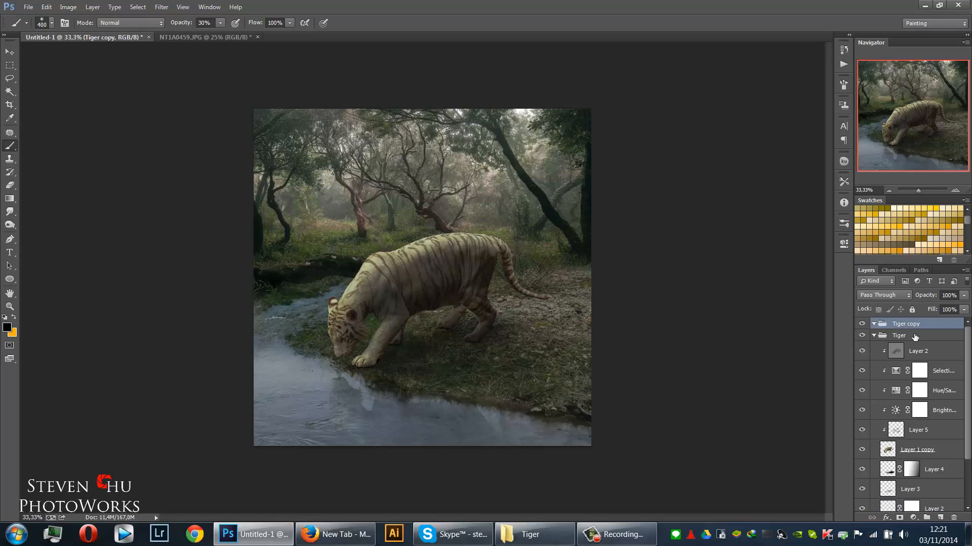
drag(915, 337, 953, 518)
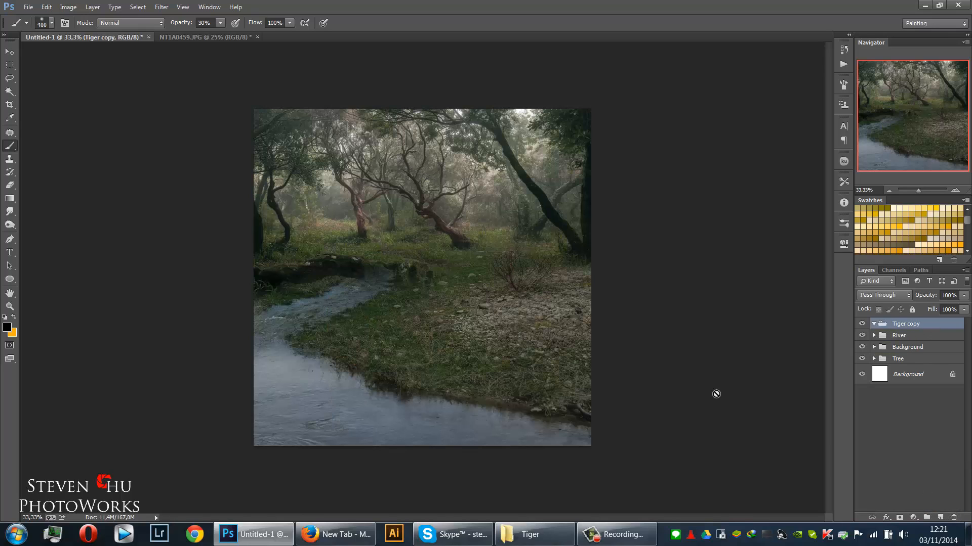
key(ctrl+z)
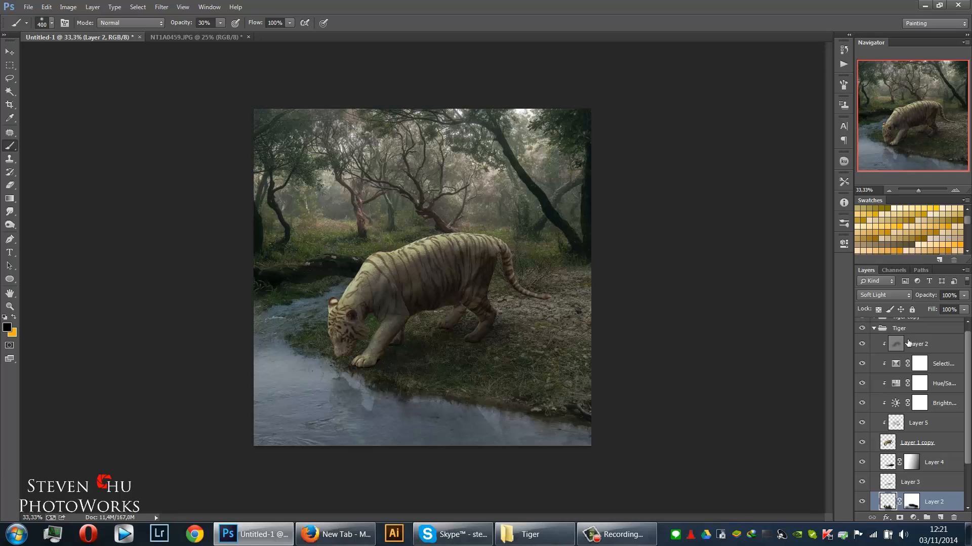
Collapse the Tiger group, delete the empty Tiger copy group and return to the Move tool.
click(878, 336)
click(874, 336)
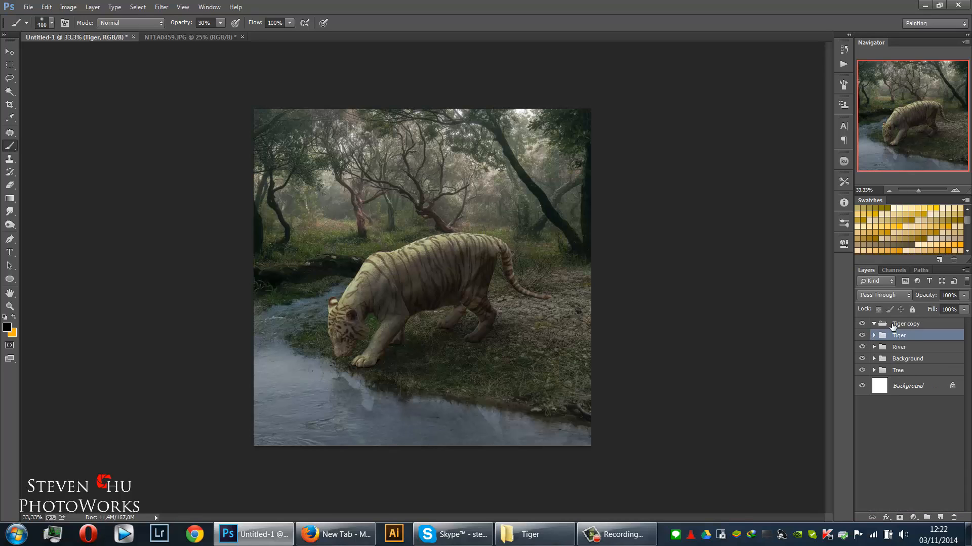
drag(893, 327, 953, 517)
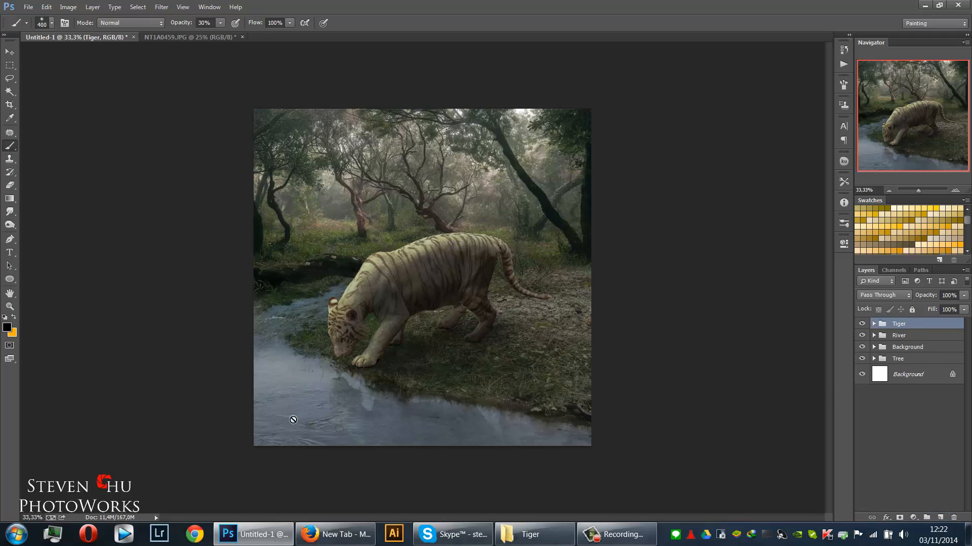
key(v)
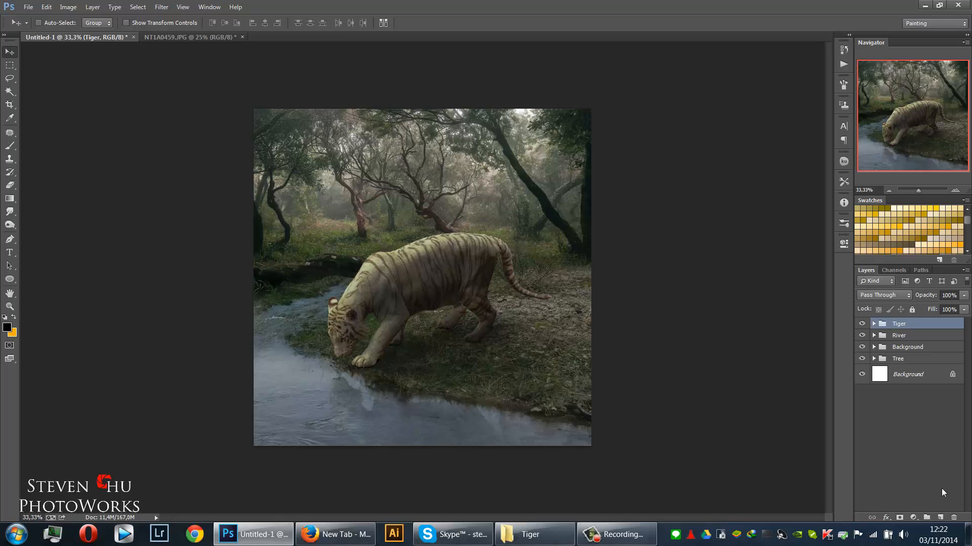
Add a Color Balance adjustment layer above the Tiger group with midtones at cyan-red -19, magenta-green +6 and yellow-blue +43.
click(912, 518)
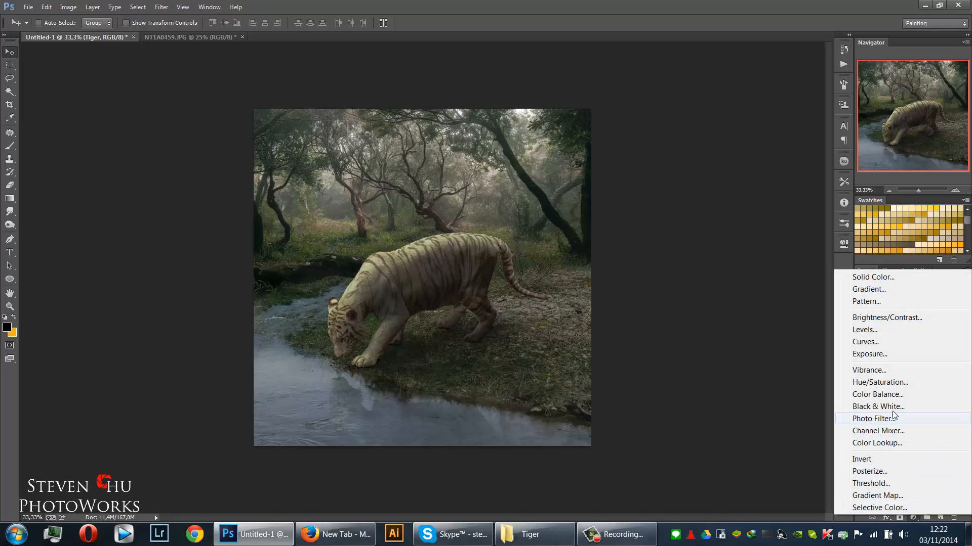
click(889, 397)
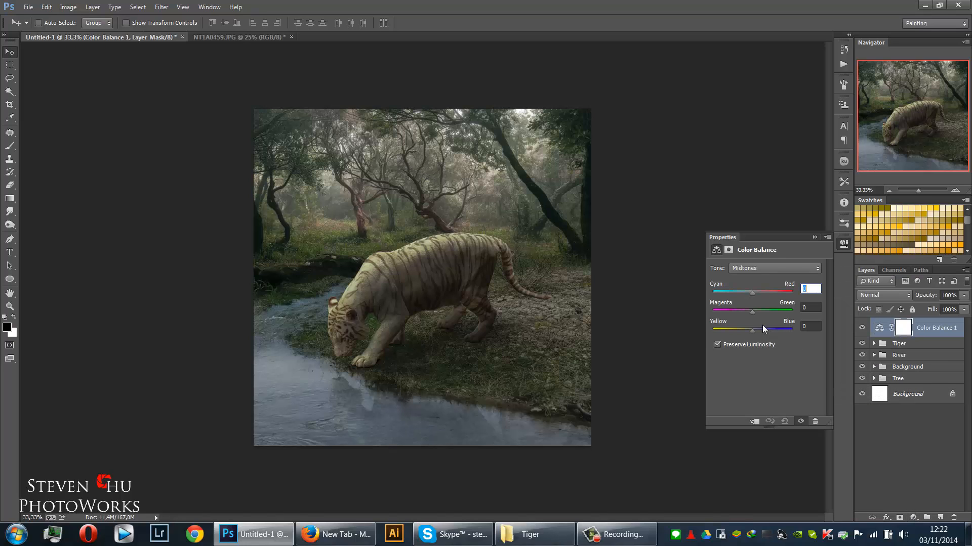
drag(761, 327, 769, 328)
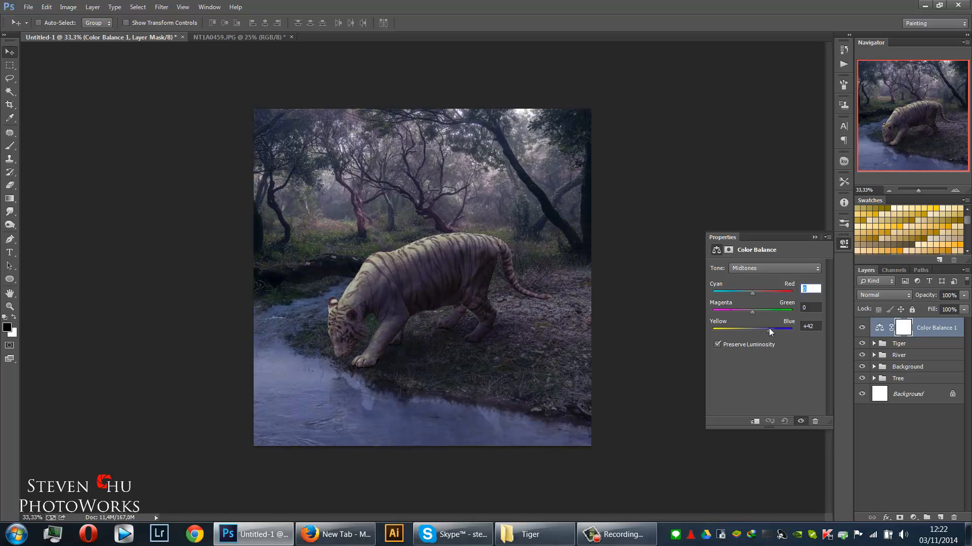
drag(747, 291, 745, 292)
drag(744, 292, 754, 312)
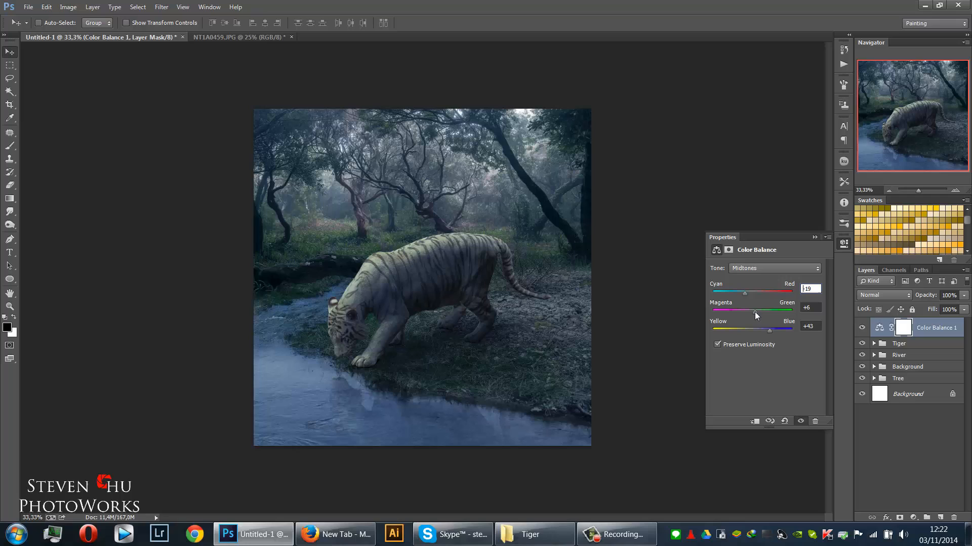
Set the Color Balance shadows to cyan-red -3, magenta-green +5 and yellow-blue -10.
click(765, 269)
click(762, 278)
drag(745, 294, 754, 294)
drag(752, 329, 750, 292)
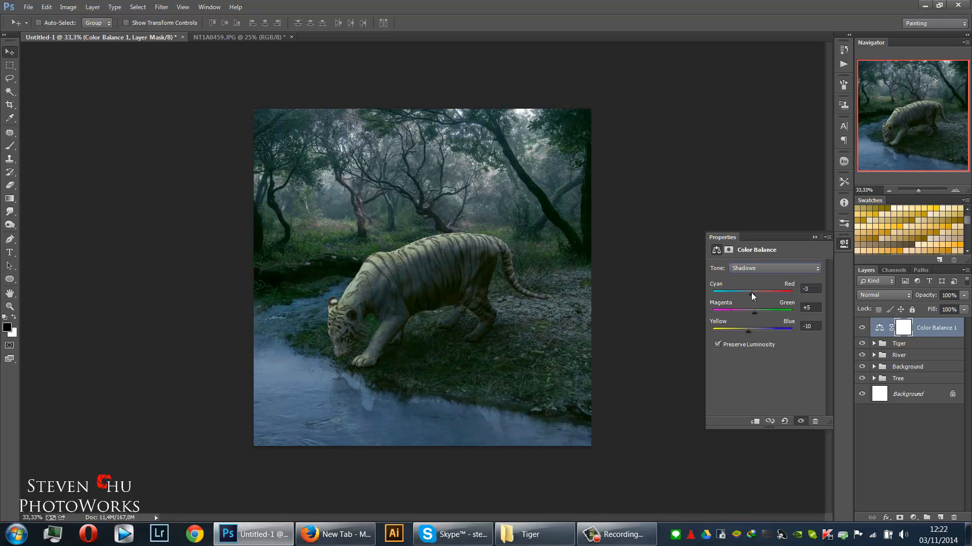
Set the highlights' cyan-red balance to -9 and shift their yellow-blue balance toward yellow.
click(757, 277)
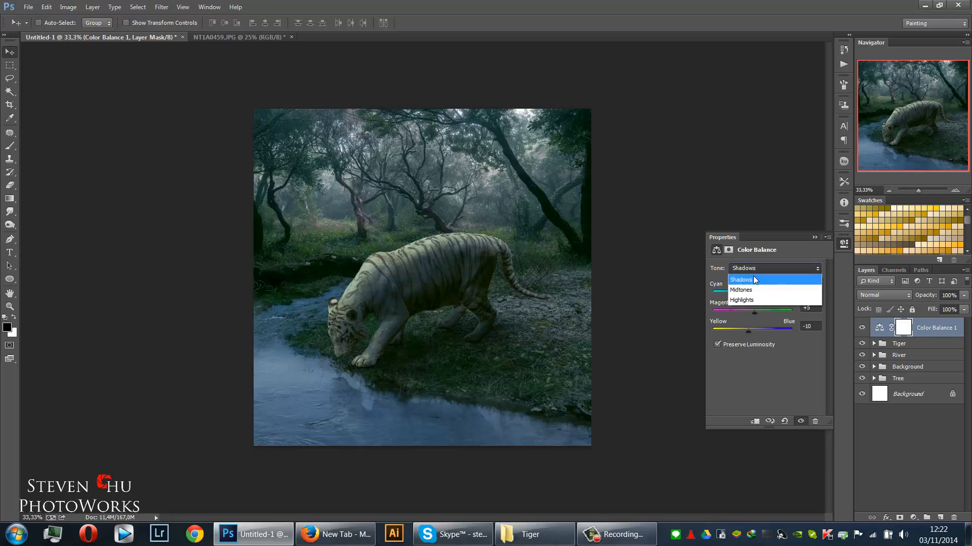
click(751, 299)
drag(752, 293, 749, 293)
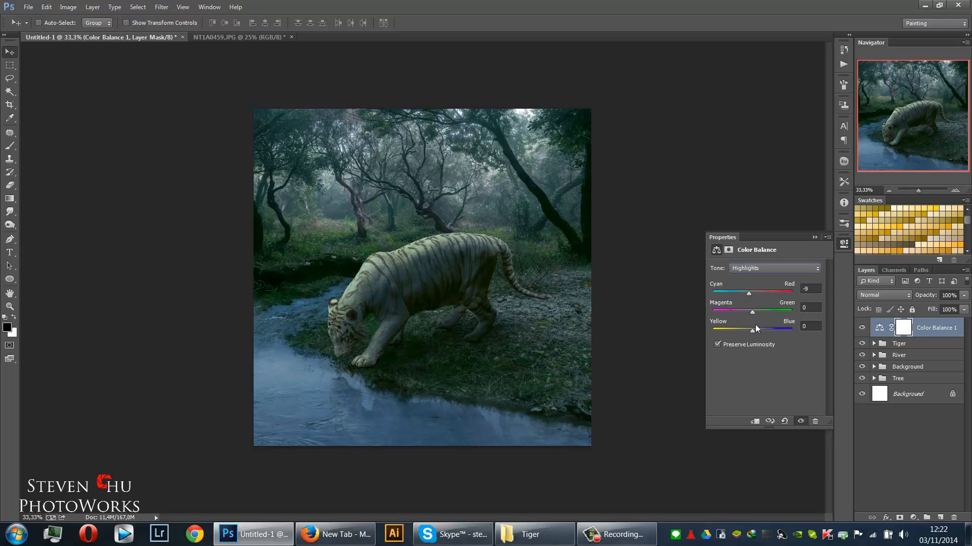
mouse_move(756, 329)
mouse_down()
mouse_move(764, 329)
mouse_move(745, 329)
mouse_move(758, 311)
mouse_move(748, 311)
mouse_move(758, 311)
mouse_move(747, 328)
mouse_up()
Reset the shadows' yellow-blue balance to 0 and readjust the midtones' yellow-blue and magenta-green balance.
click(754, 269)
click(753, 281)
click(757, 269)
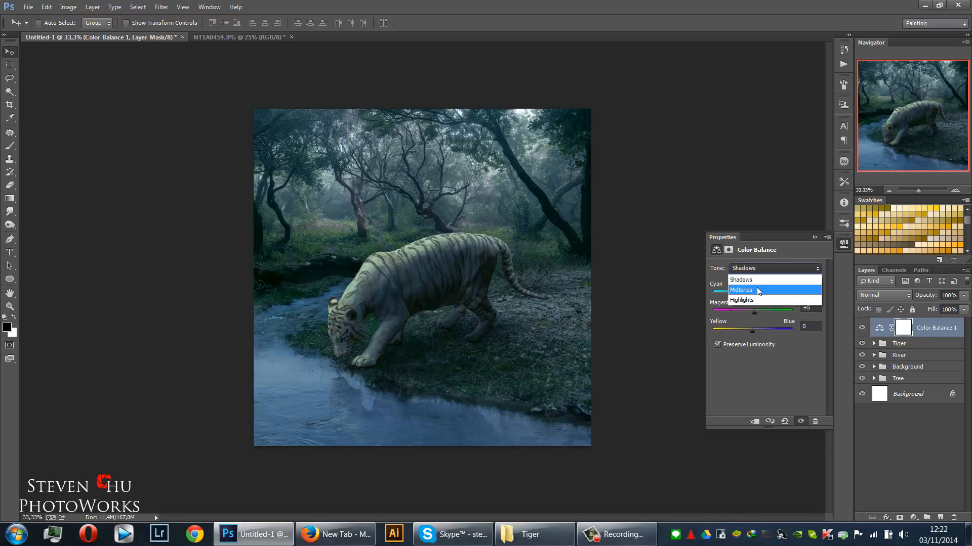
click(757, 287)
drag(749, 312, 764, 330)
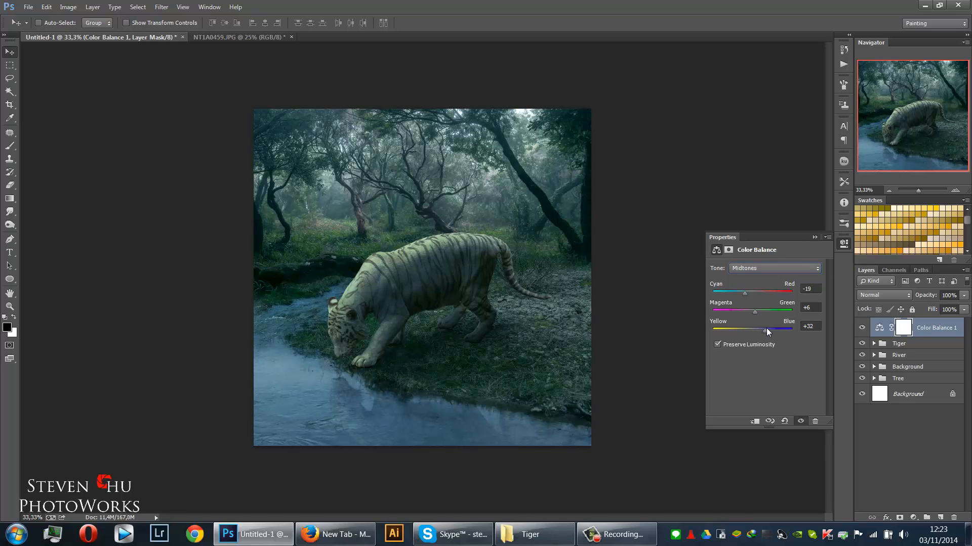
drag(767, 331, 772, 331)
drag(750, 313, 758, 317)
Rebalance the Color Balance highlights to cyan-red -3, magenta-green 0 and yellow-blue -3.
click(755, 269)
click(754, 299)
drag(753, 331, 742, 333)
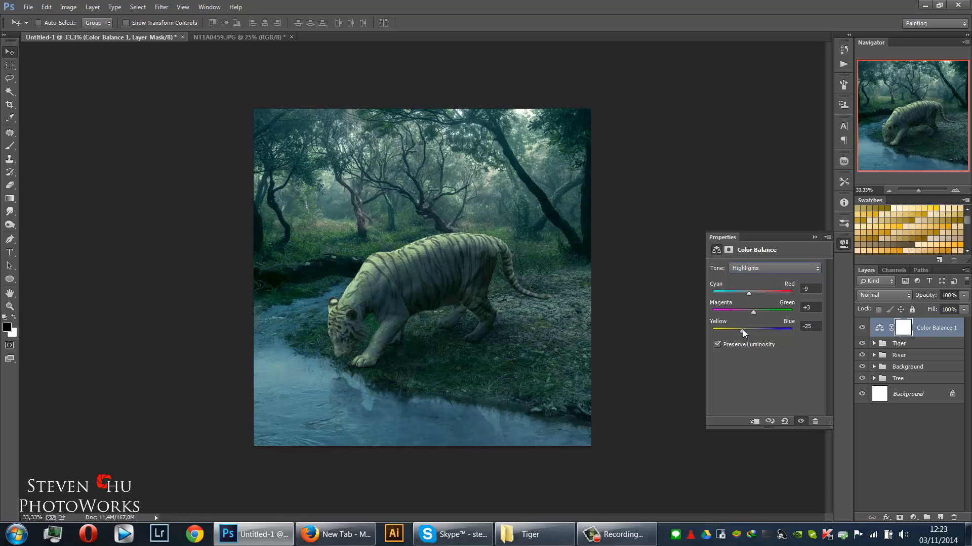
mouse_move(749, 295)
mouse_down()
mouse_move(760, 296)
mouse_move(751, 289)
mouse_move(748, 312)
mouse_move(760, 314)
mouse_move(750, 296)
mouse_up()
drag(749, 329, 751, 330)
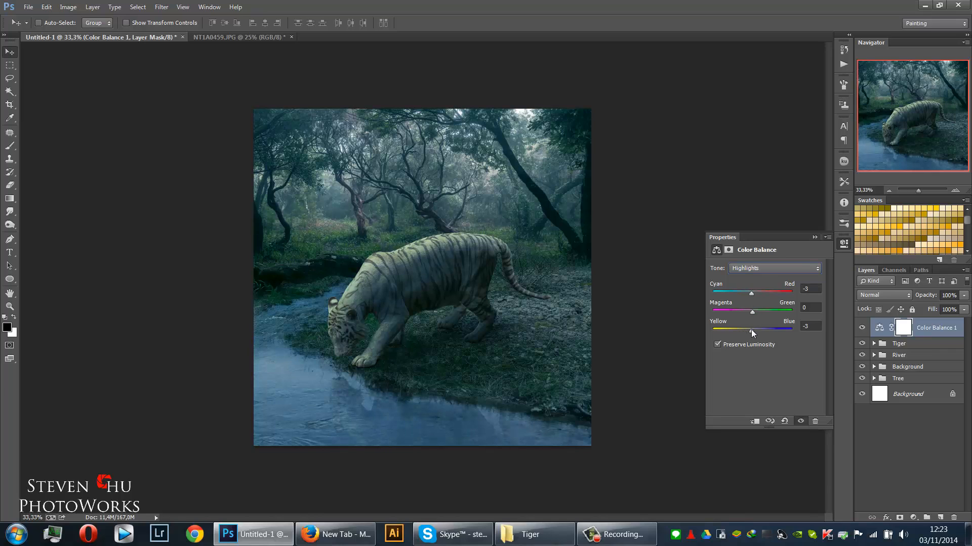
Close the adjustment's settings and moderately lower the opacity of the Color Balance layer.
click(813, 238)
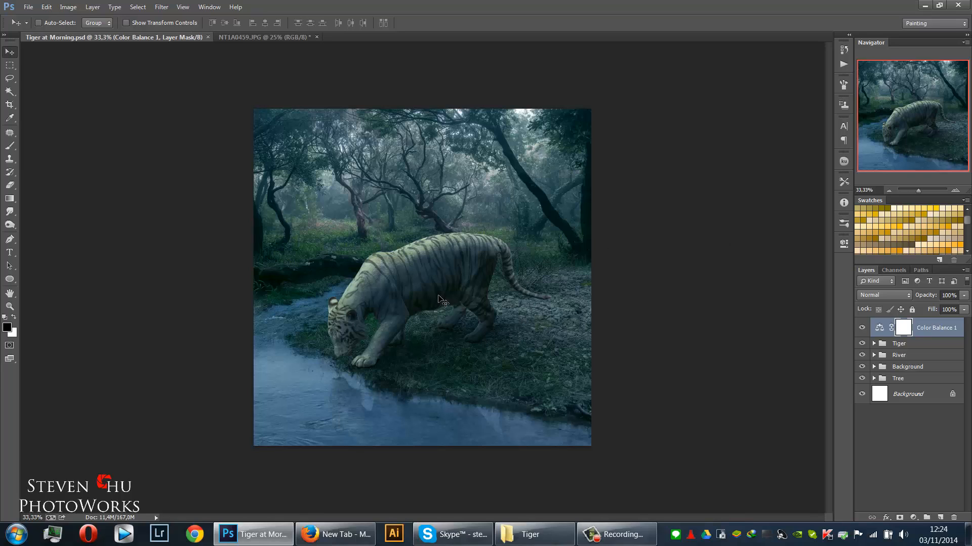
click(963, 296)
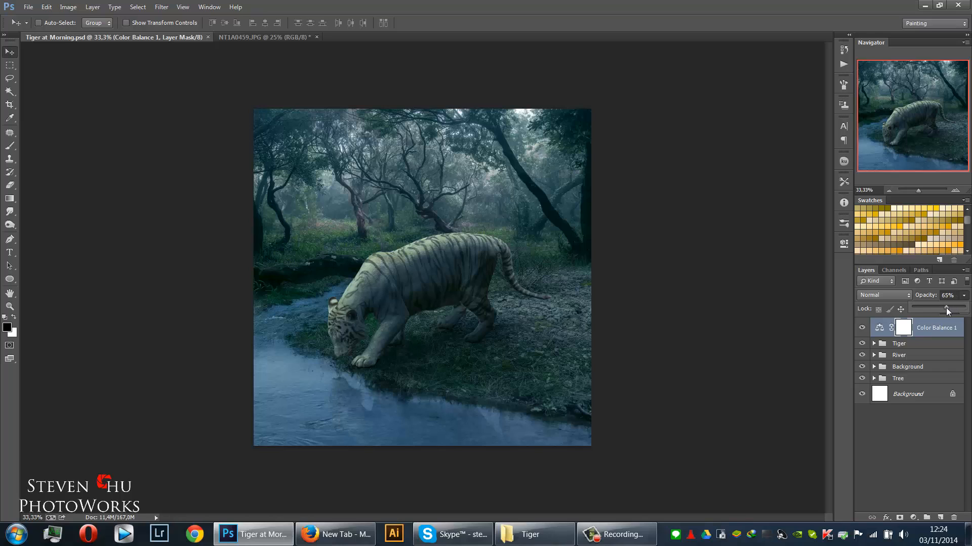
drag(945, 307, 952, 308)
Create a new empty layer directly above the River group.
click(877, 346)
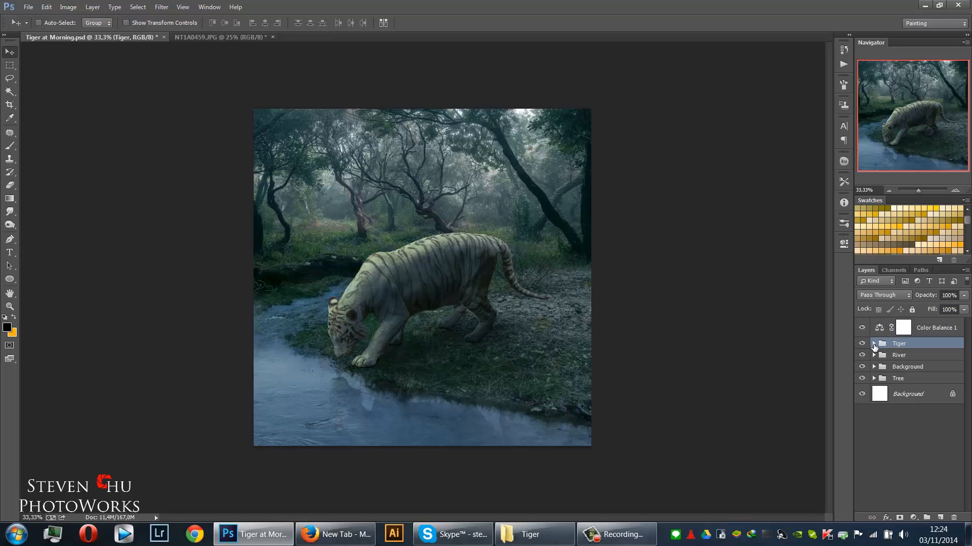
click(906, 367)
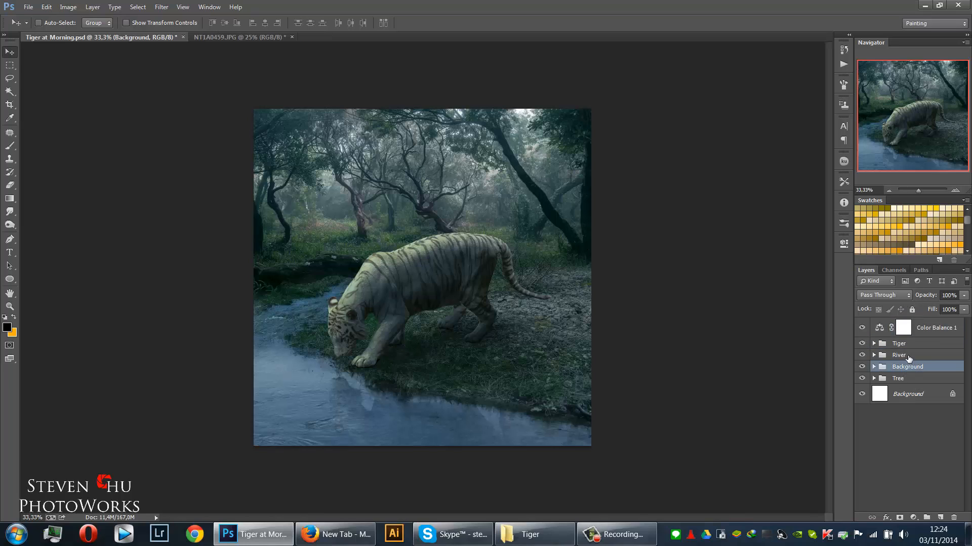
click(907, 356)
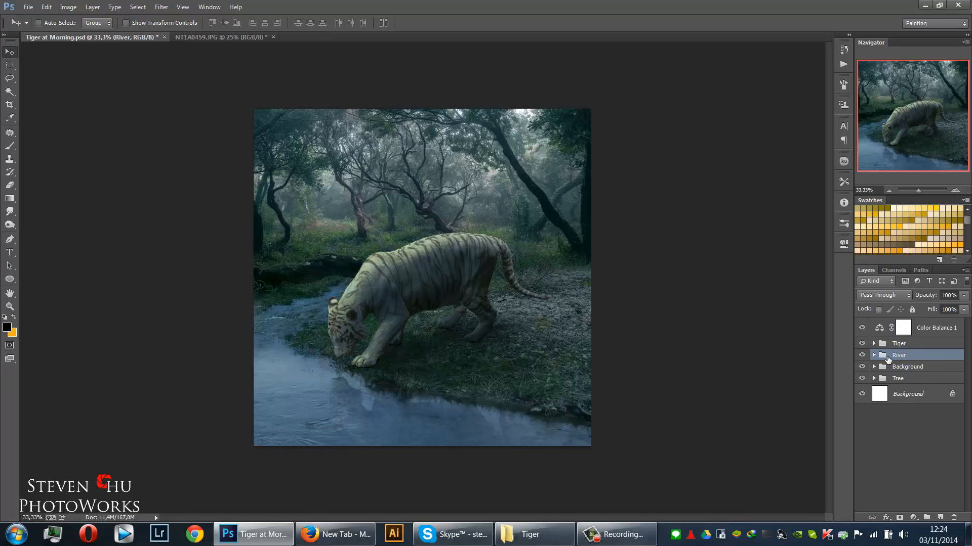
click(938, 518)
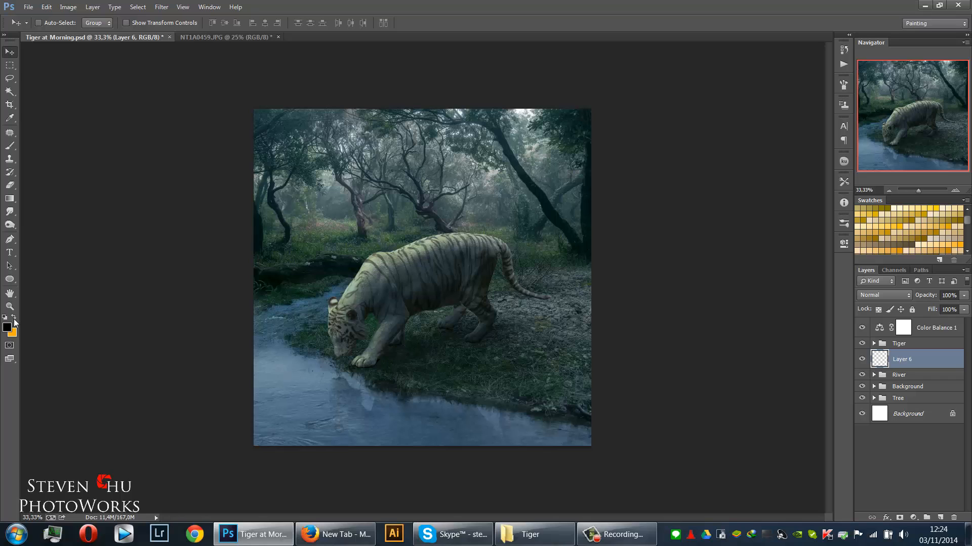
Paint an orange glow over the upper-left forest on the new layer with a soft brush of about 2300 px at 30% opacity.
click(14, 317)
key(b)
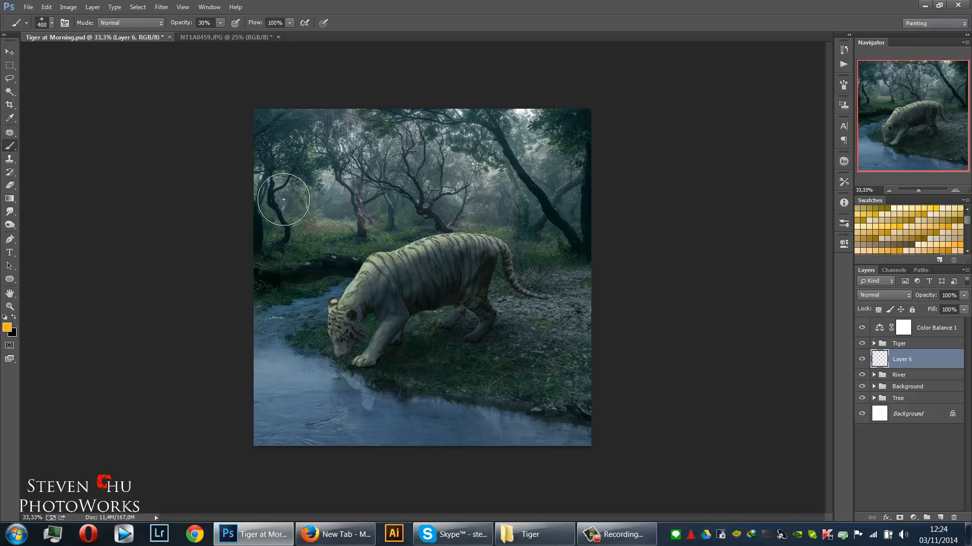
key(bracketright)
key(bracketright)
key(bracketright)
key(bracketright)
key(bracketright)
key(bracketright)
key(bracketright)
key(bracketright)
key(bracketright)
key(bracketright)
key(bracketright)
key(bracketright)
key(bracketright)
key(bracketright)
key(bracketright)
key(bracketright)
key(bracketright)
key(bracketright)
key(bracketright)
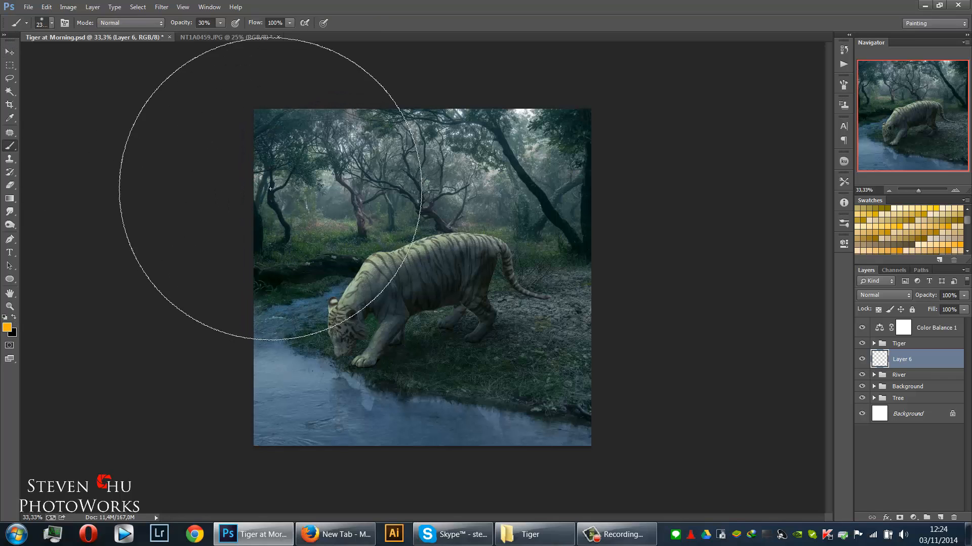
click(262, 175)
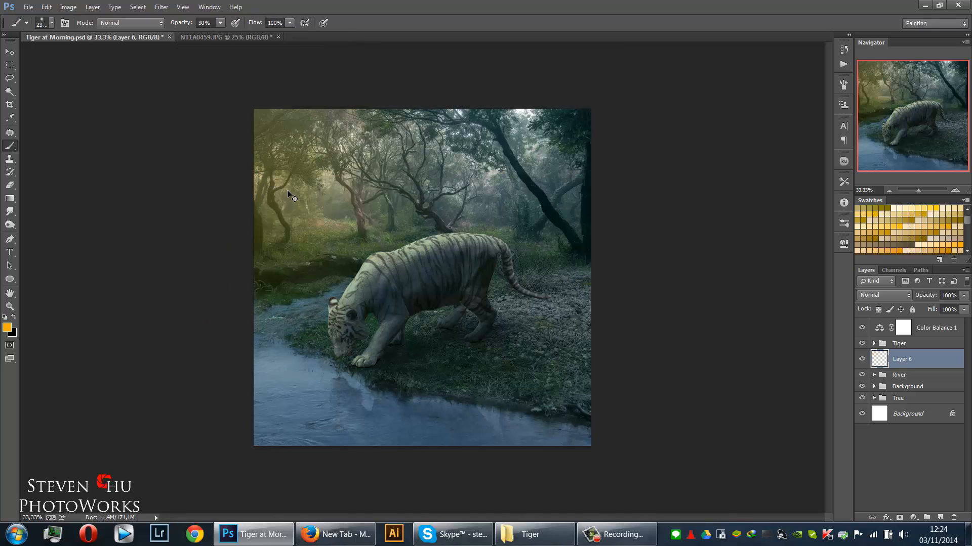
click(329, 136)
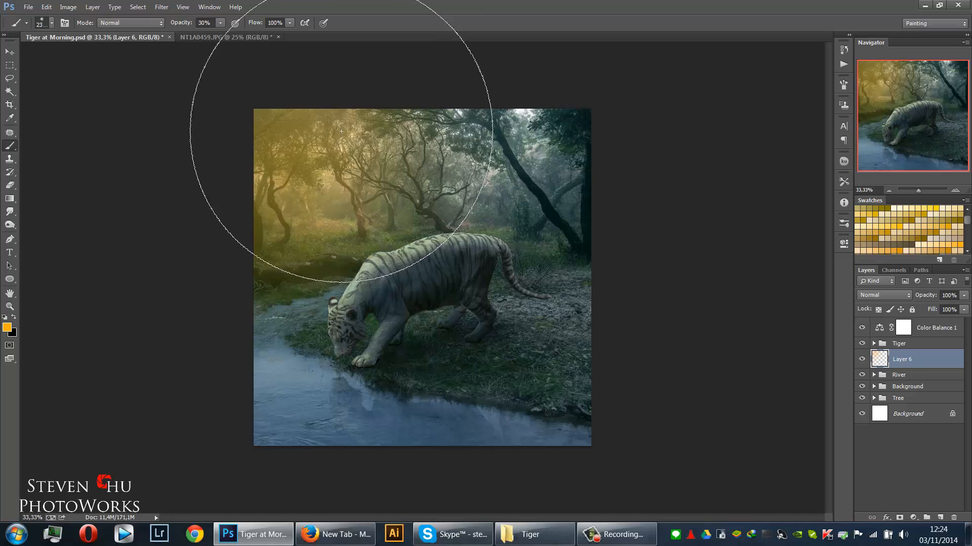
key(ctrl+z)
click(260, 104)
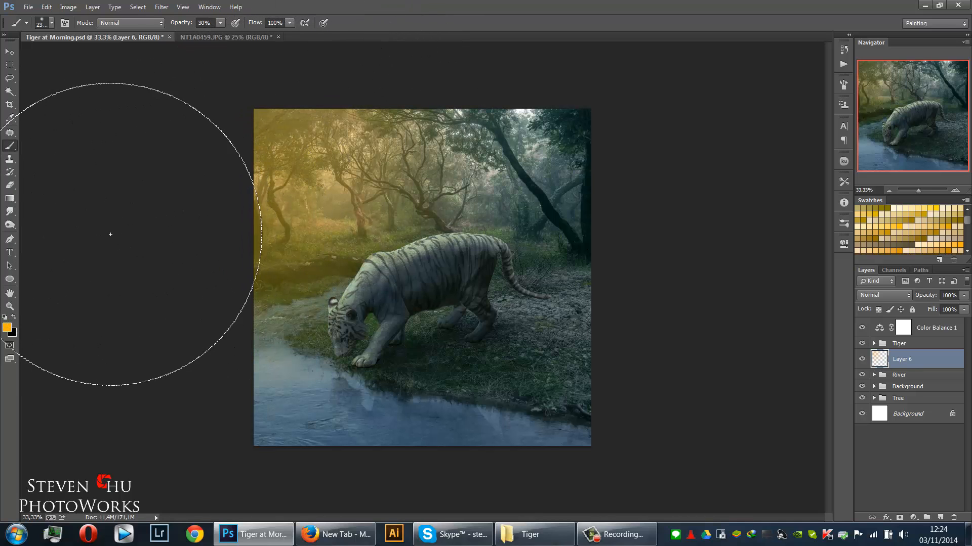
drag(288, 102, 232, 189)
Paint faint orange light on the river and bank with a 500 px brush at 11% opacity, undoing the last stroke.
key(bracketleft)
key(bracketleft)
key(bracketleft)
key(bracketleft)
key(bracketleft)
key(bracketleft)
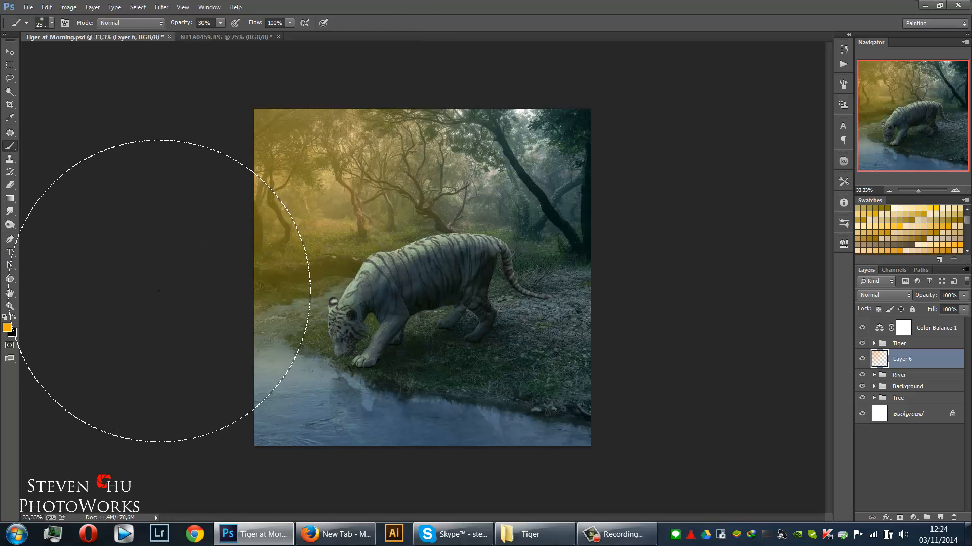
key(bracketleft)
key(bracketleft)
key(bracketleft)
key(bracketleft)
key(bracketleft)
key(bracketleft)
key(bracketleft)
key(bracketleft)
key(bracketleft)
key(bracketleft)
key(bracketleft)
key(bracketleft)
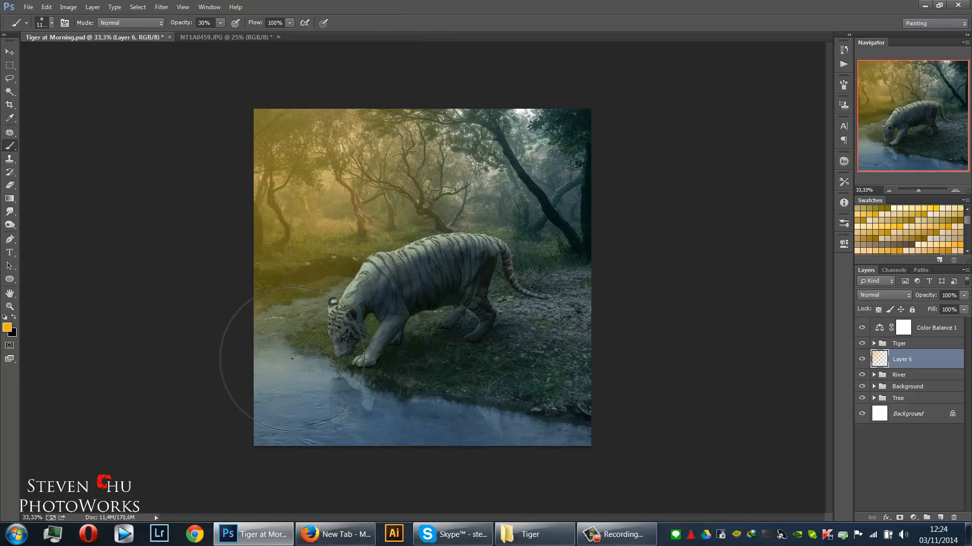
click(220, 23)
click(211, 35)
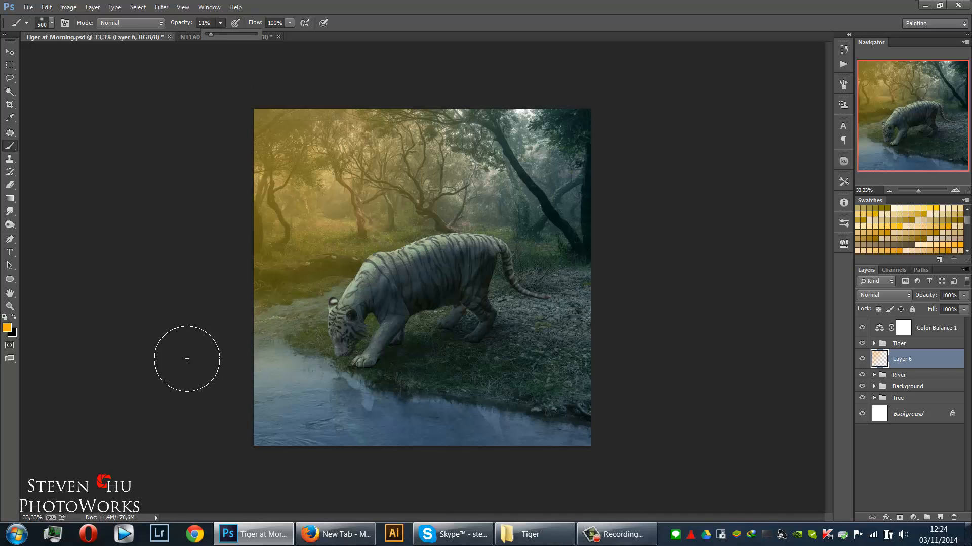
drag(347, 388, 439, 407)
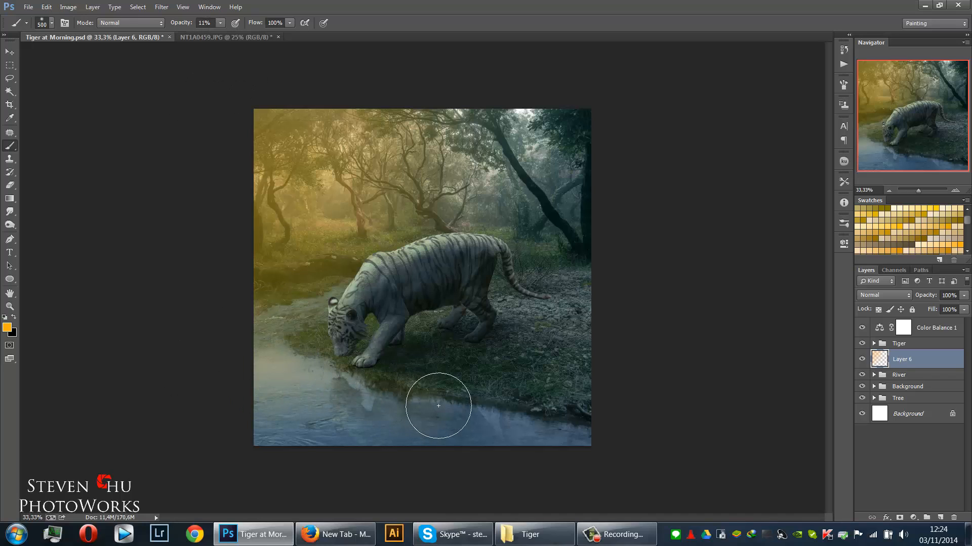
mouse_move(307, 320)
mouse_down()
mouse_move(284, 361)
mouse_move(247, 358)
mouse_move(239, 311)
mouse_up()
mouse_move(463, 410)
mouse_down()
mouse_move(416, 414)
mouse_move(303, 396)
mouse_move(180, 358)
mouse_up()
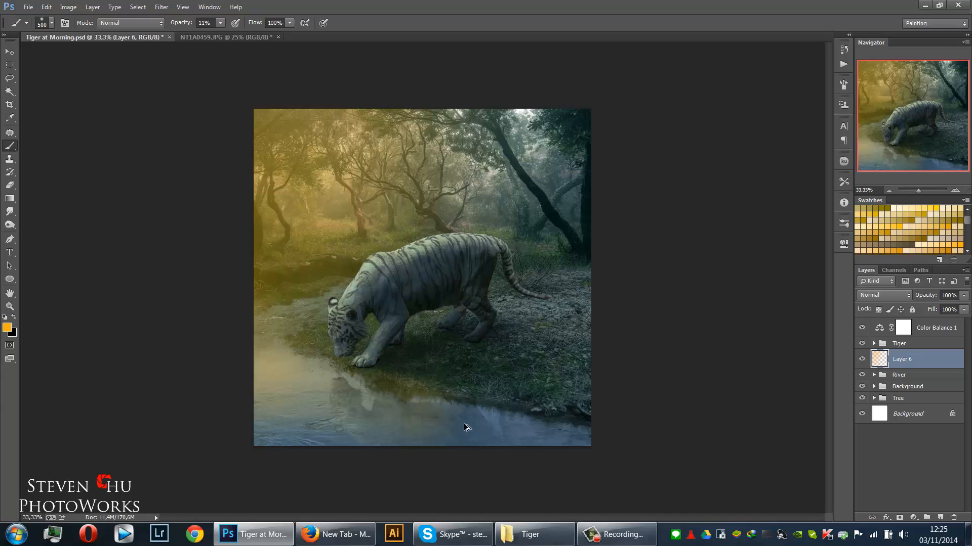
key(ctrl+z)
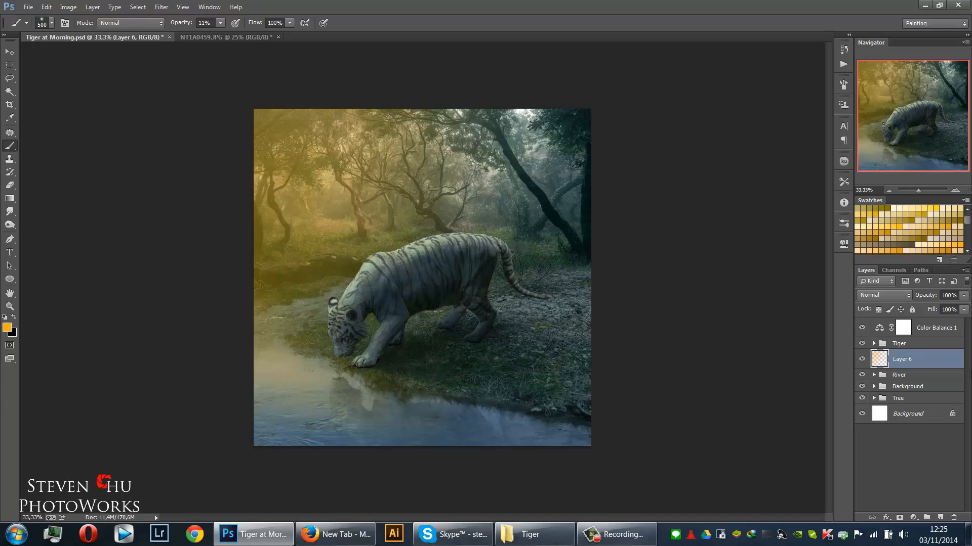
Blend the orange glow layer in Screen mode at 75% opacity.
click(900, 298)
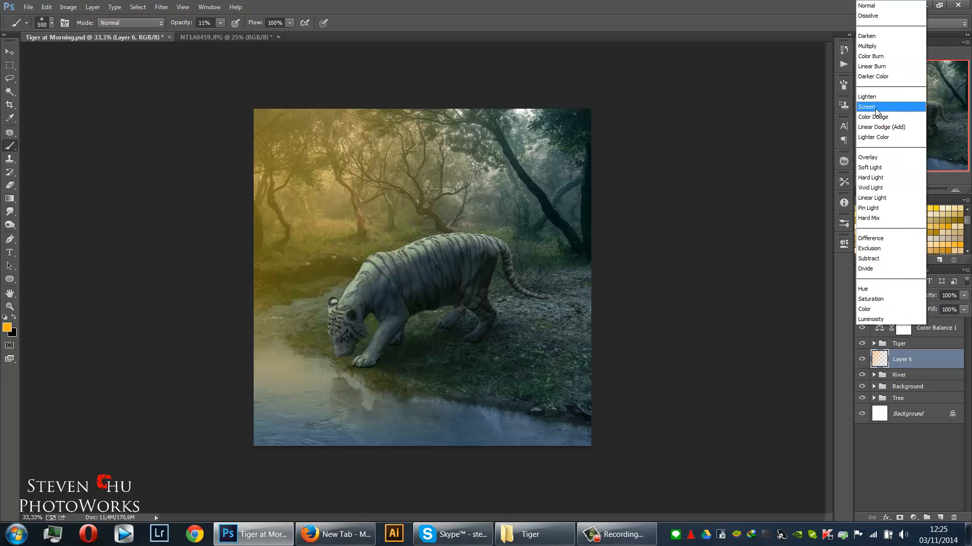
click(891, 108)
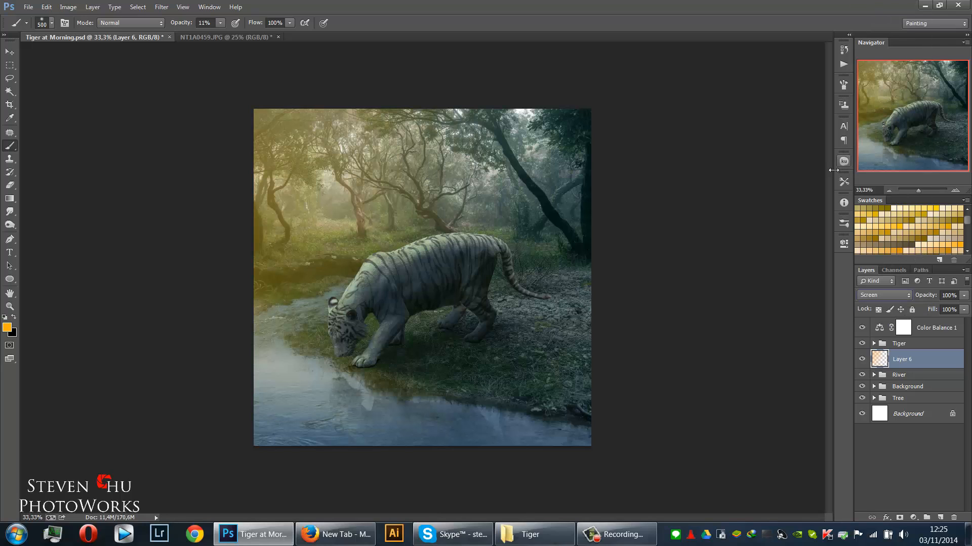
click(963, 296)
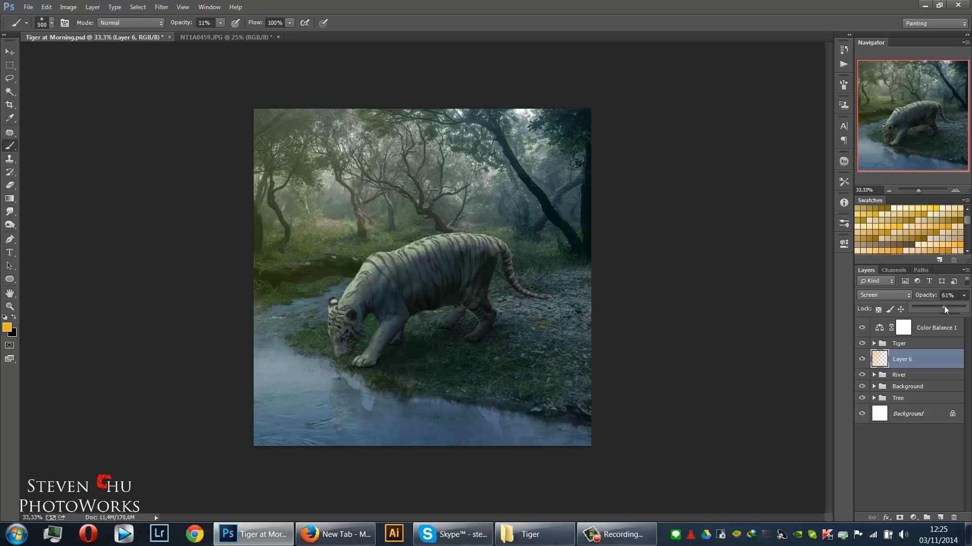
drag(944, 304, 951, 303)
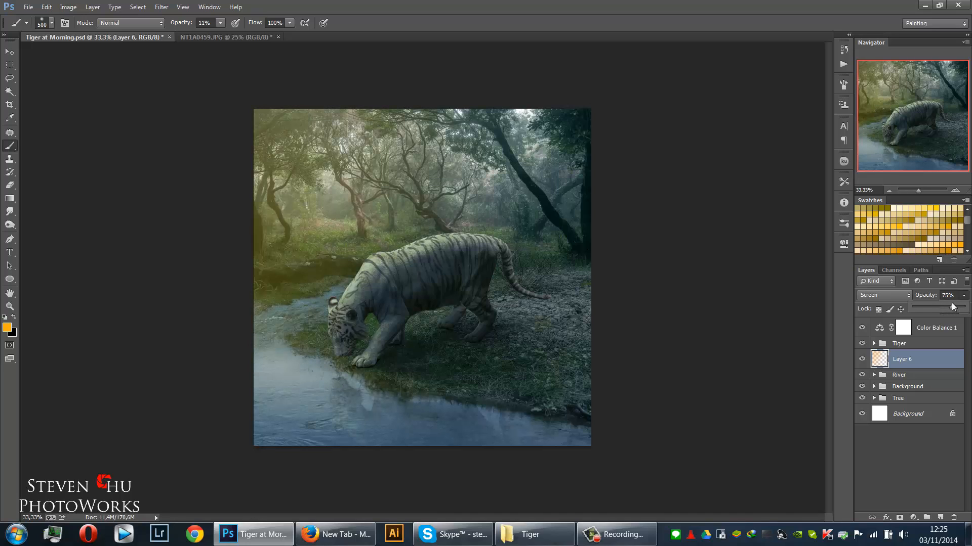
click(933, 365)
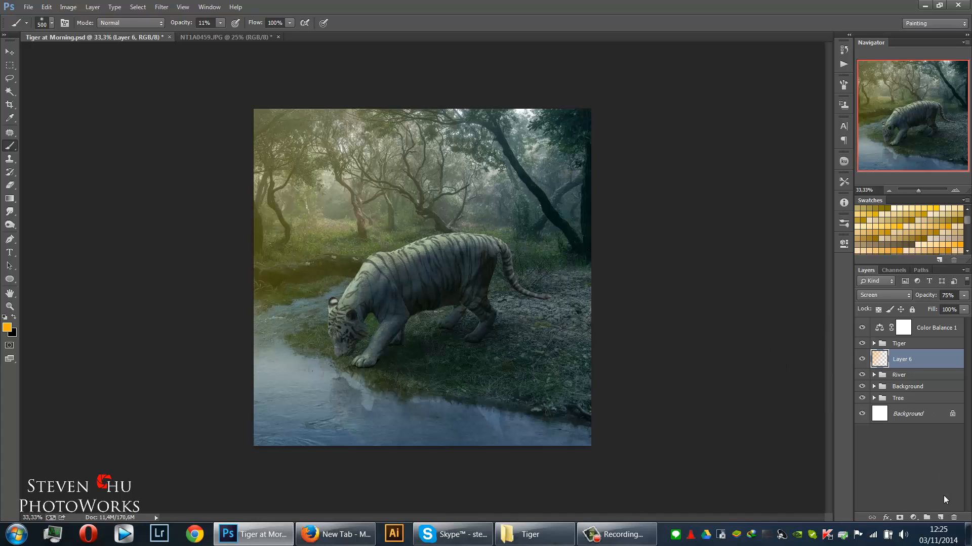
On a new layer above the orange glow, draw a white-to-transparent linear gradient from the sky down over the tiger and set it to 31% opacity.
click(936, 517)
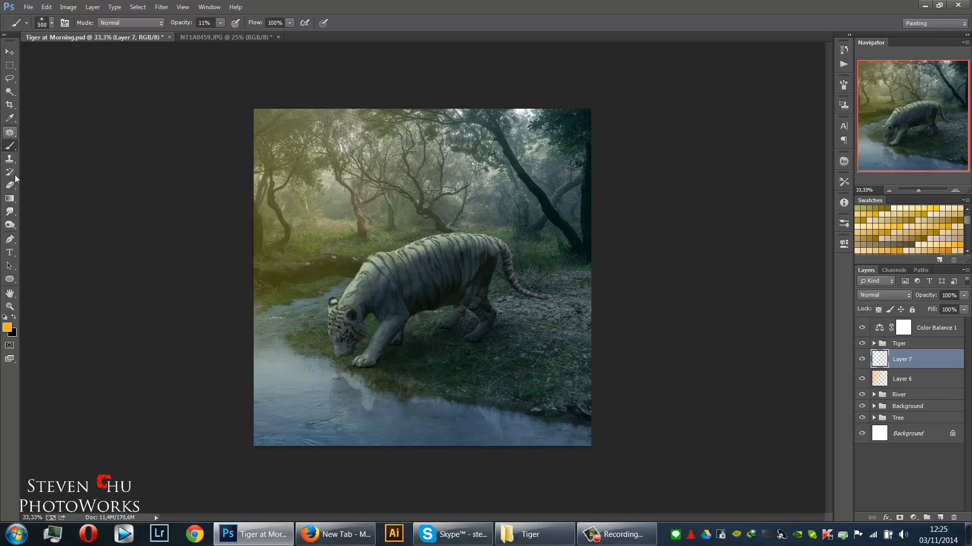
click(9, 199)
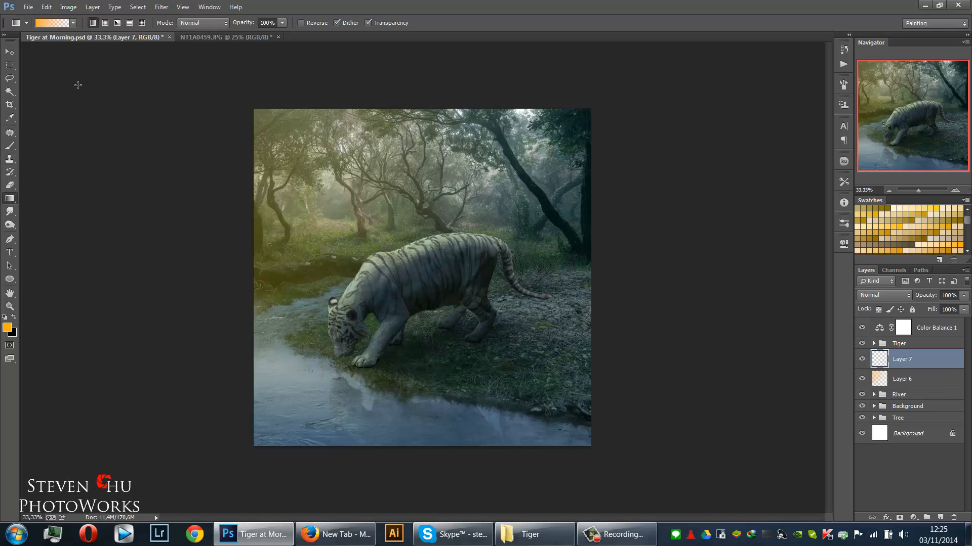
click(13, 317)
scroll(925, 224, up, 3)
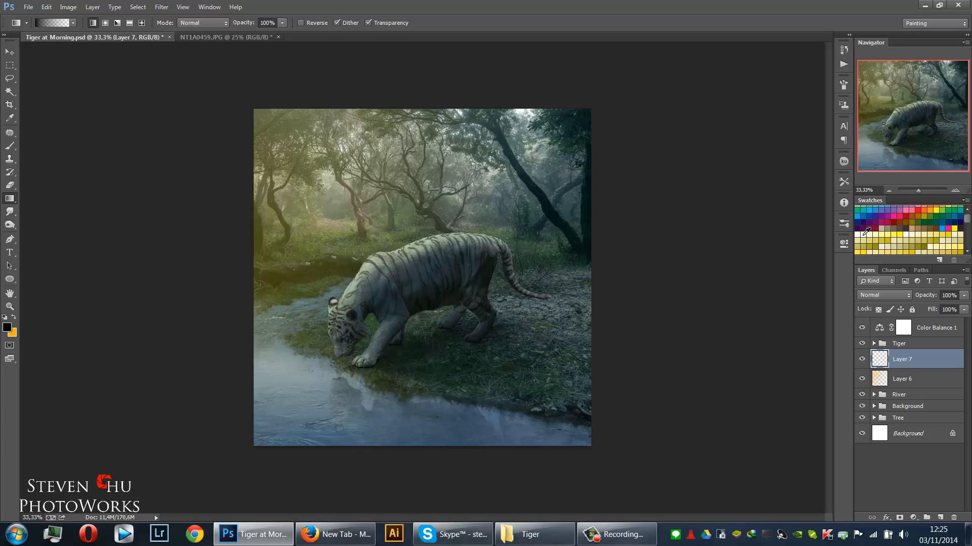
scroll(866, 232, up, 3)
click(891, 208)
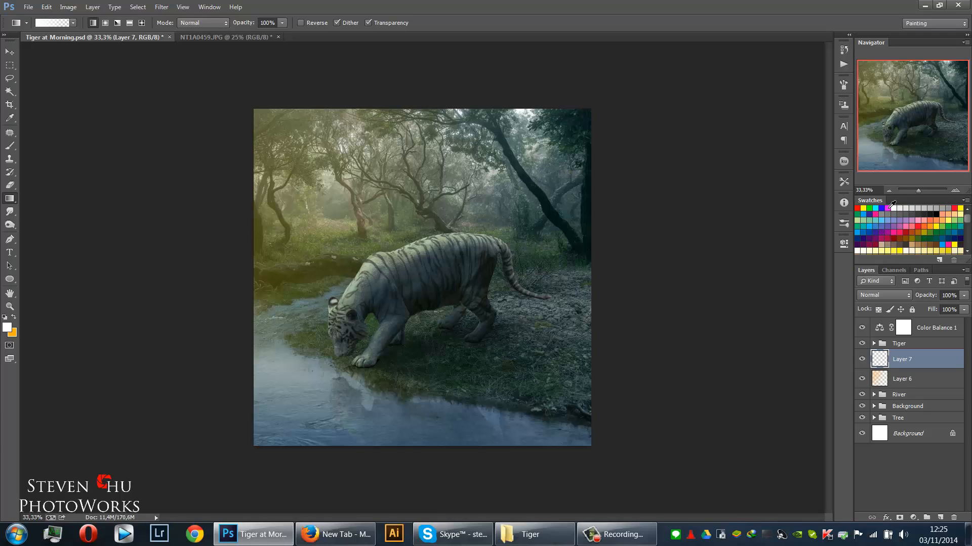
drag(430, 90, 431, 357)
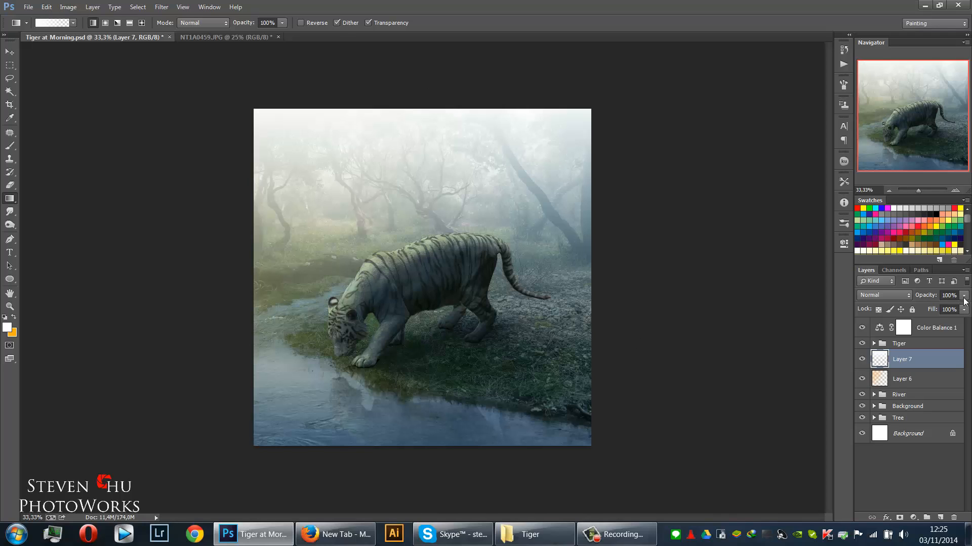
click(937, 306)
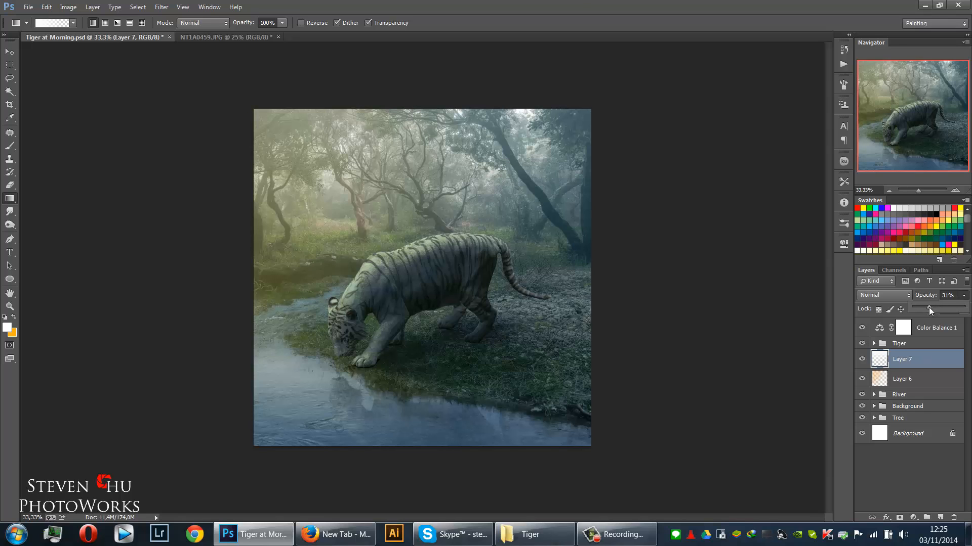
key(v)
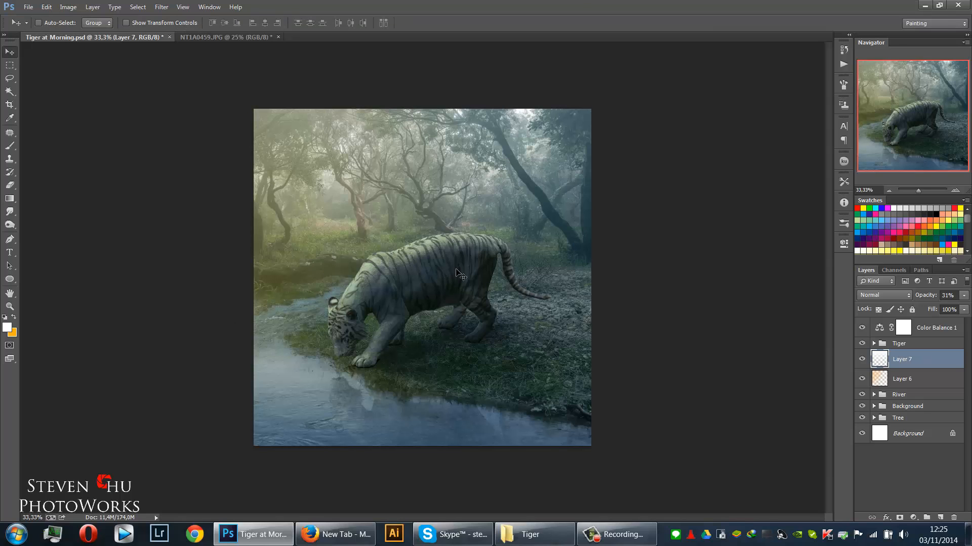
Add a new empty layer above Layer 2 in the Tiger group and clip it to the tiger.
key(ctrl+plus)
key(ctrl+plus)
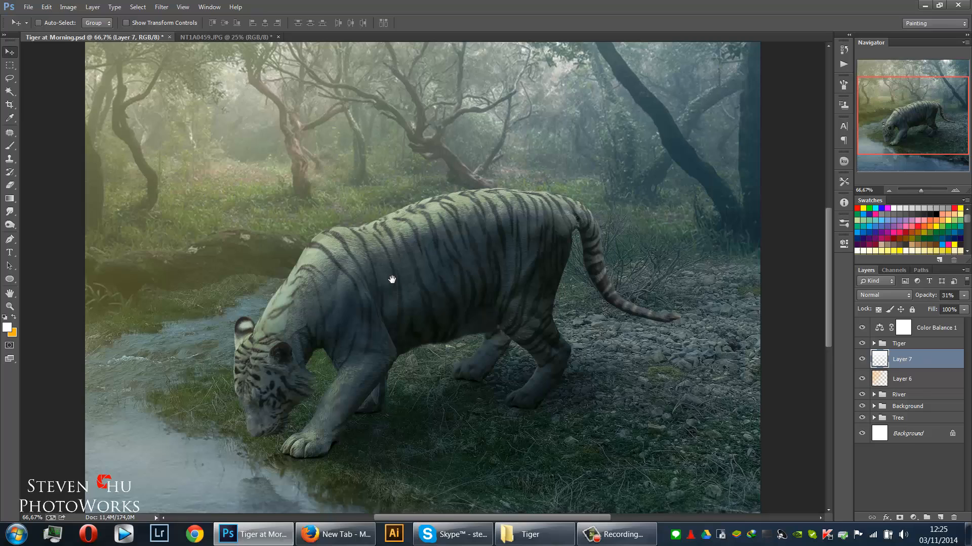
drag(391, 279, 438, 281)
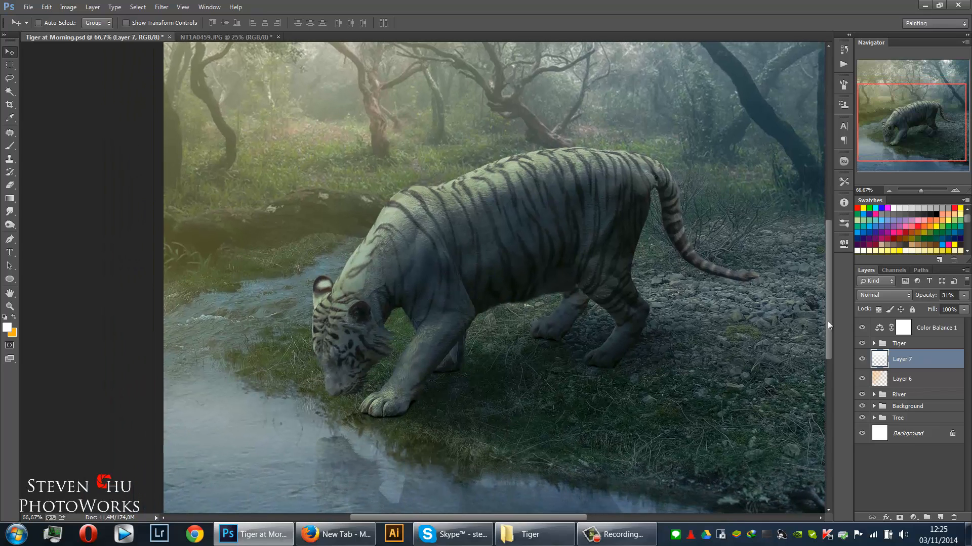
click(900, 345)
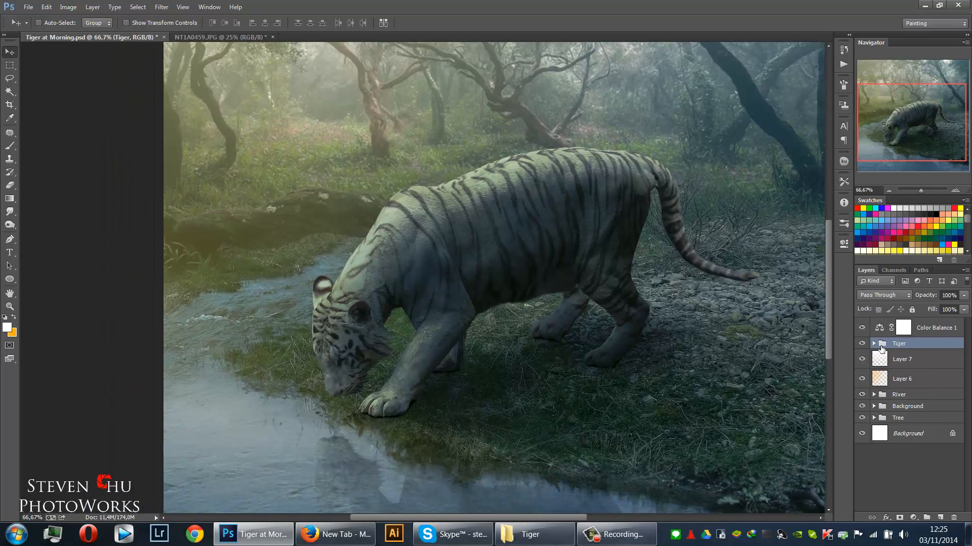
click(874, 344)
click(913, 360)
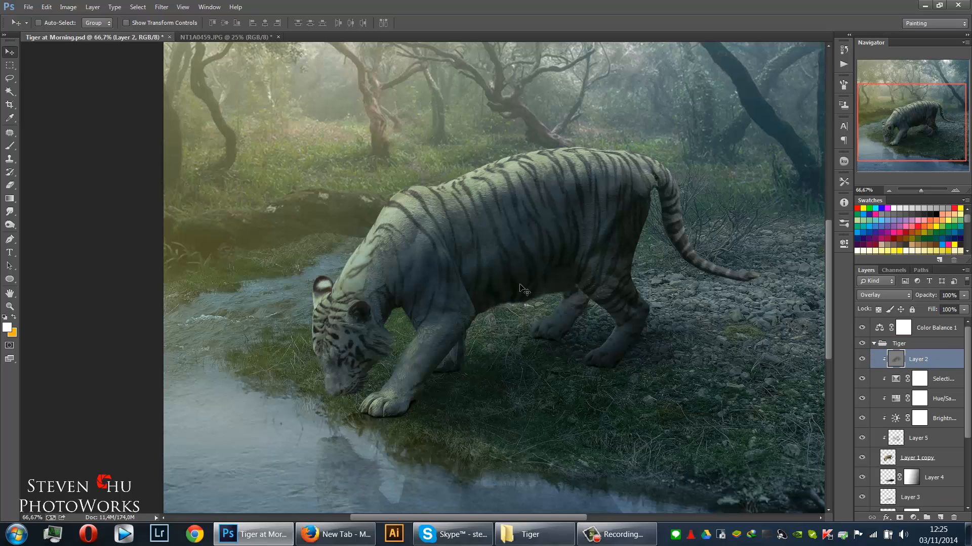
click(940, 518)
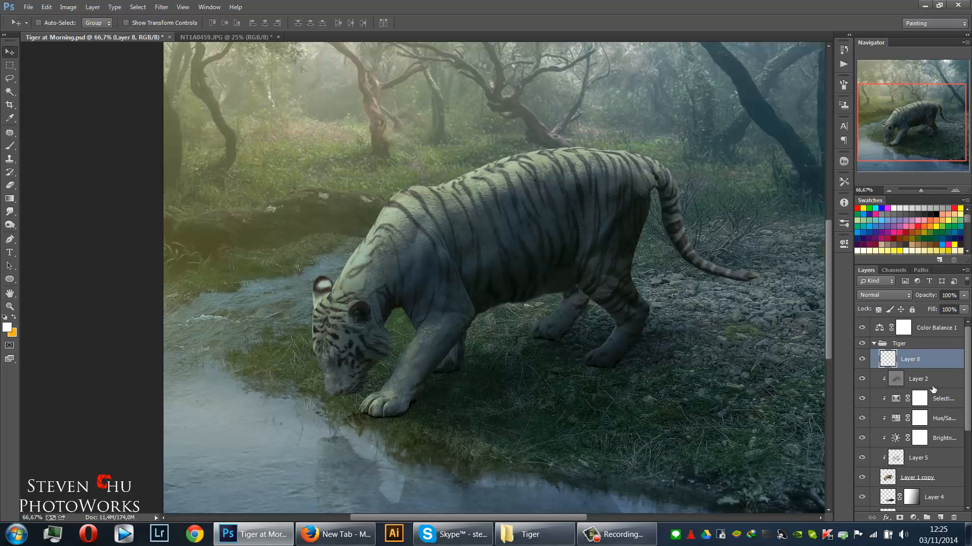
alt+click(923, 365)
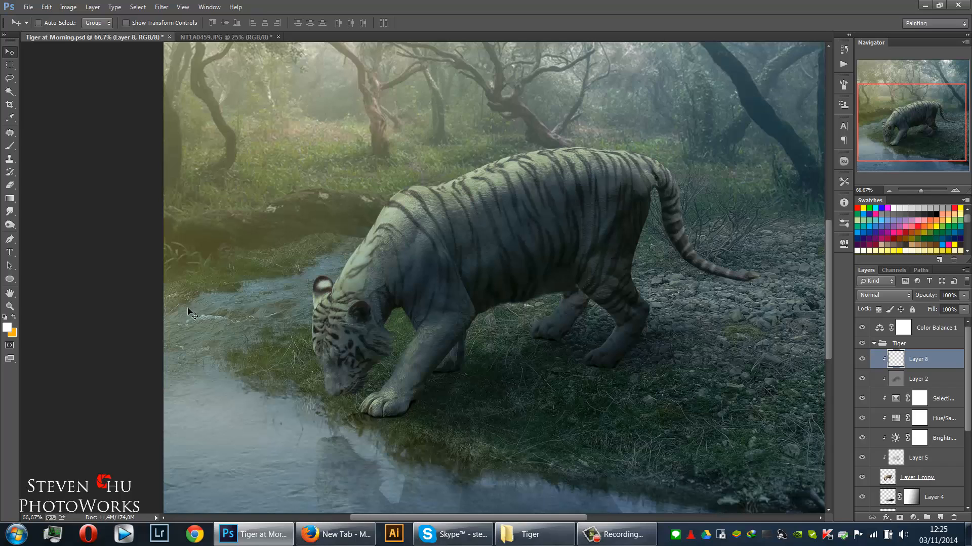
Set the clipped layer to Screen mode and prepare an orange brush of 800 px at 100% opacity.
click(14, 318)
key(b)
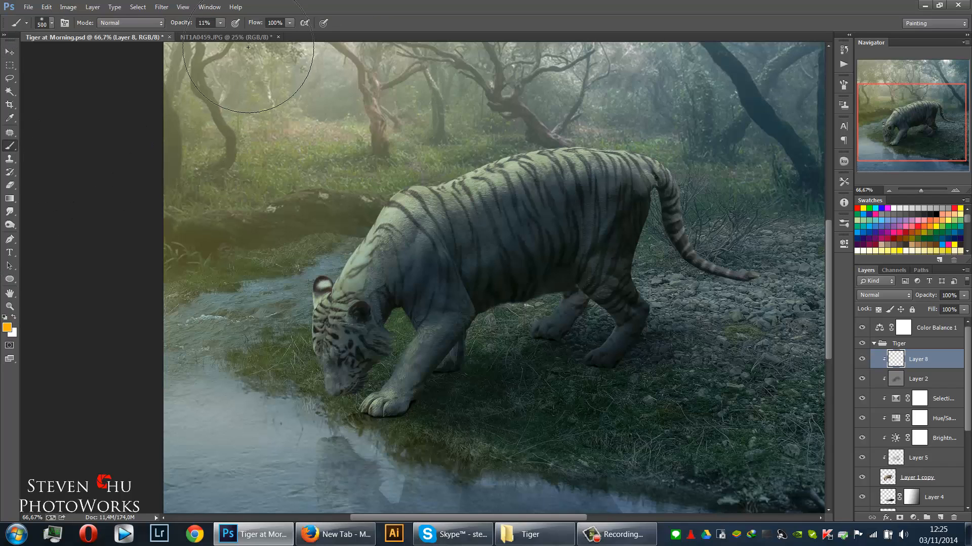
click(220, 22)
drag(225, 33, 271, 36)
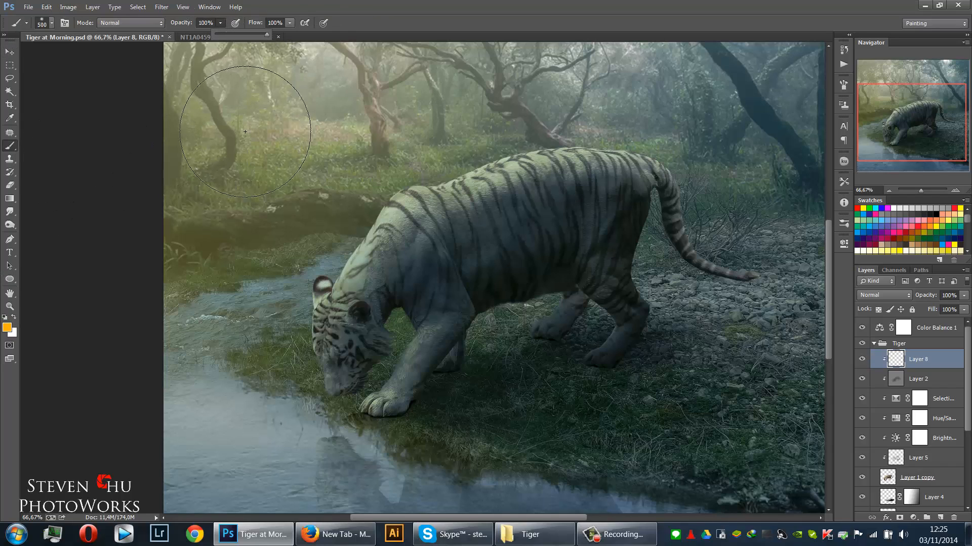
key(bracketright)
key(bracketright)
key(bracketright)
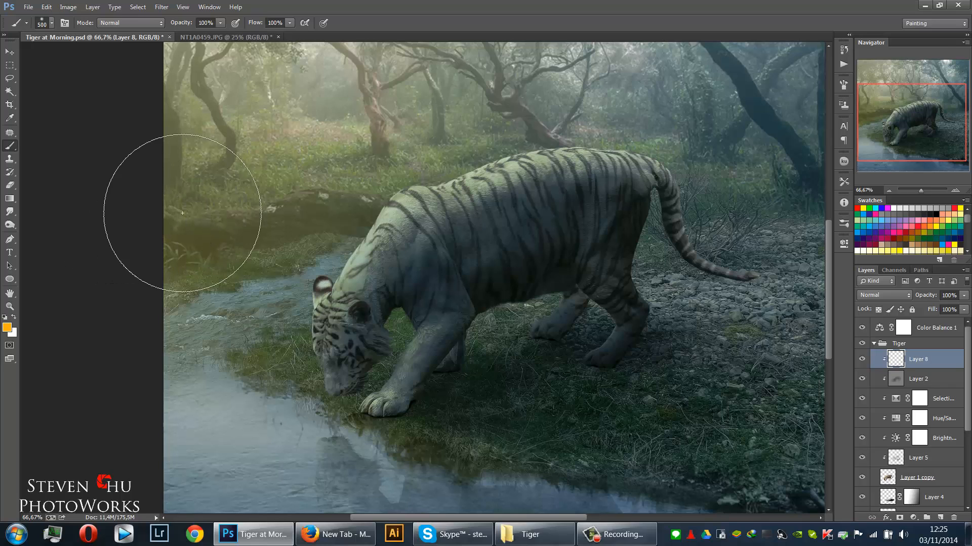
click(884, 295)
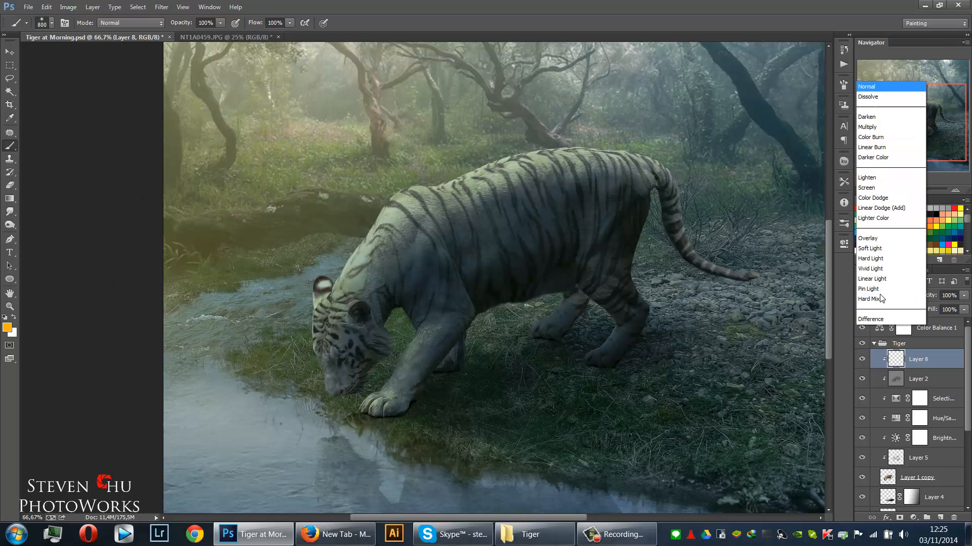
click(883, 107)
Paint orange light over the tiger's face, ear, neck and back, reducing the soft brush to 500 px for the back.
drag(265, 185, 267, 173)
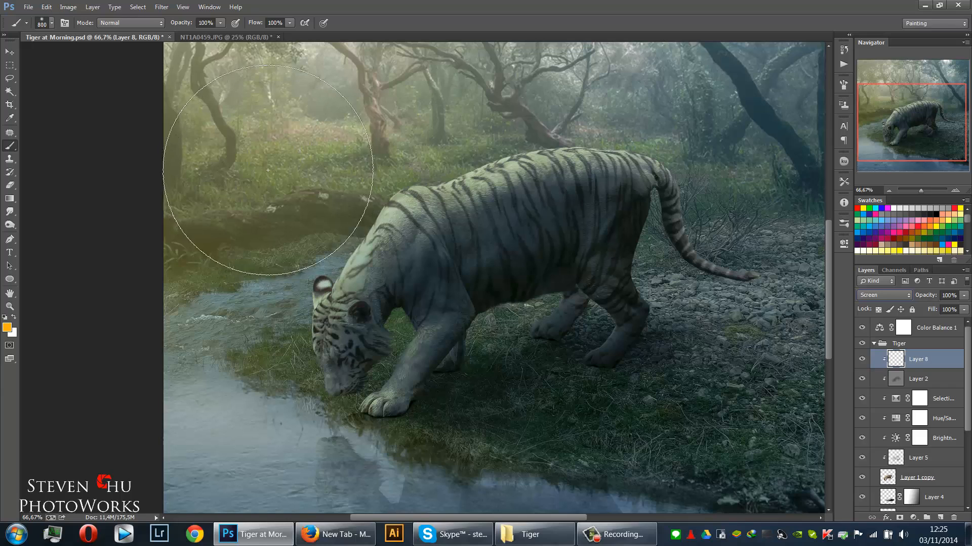
key(bracketleft)
key(bracketleft)
key(bracketleft)
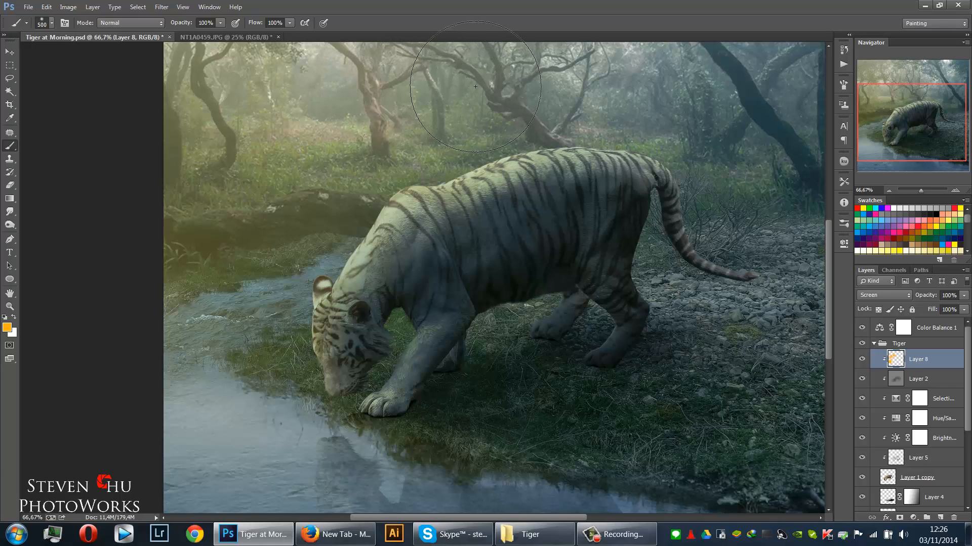
drag(550, 81, 657, 74)
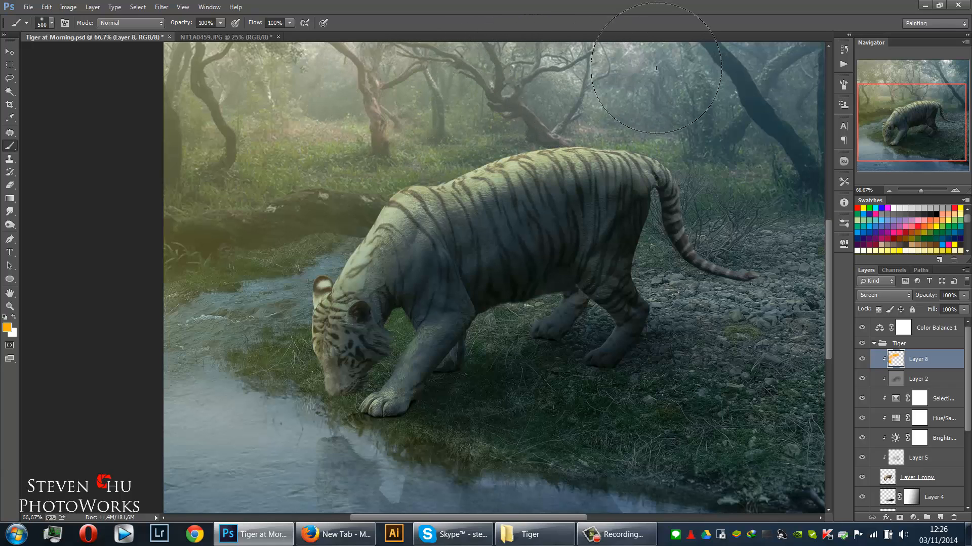
mouse_move(321, 154)
mouse_down()
mouse_move(293, 167)
mouse_move(290, 184)
mouse_move(306, 196)
mouse_up()
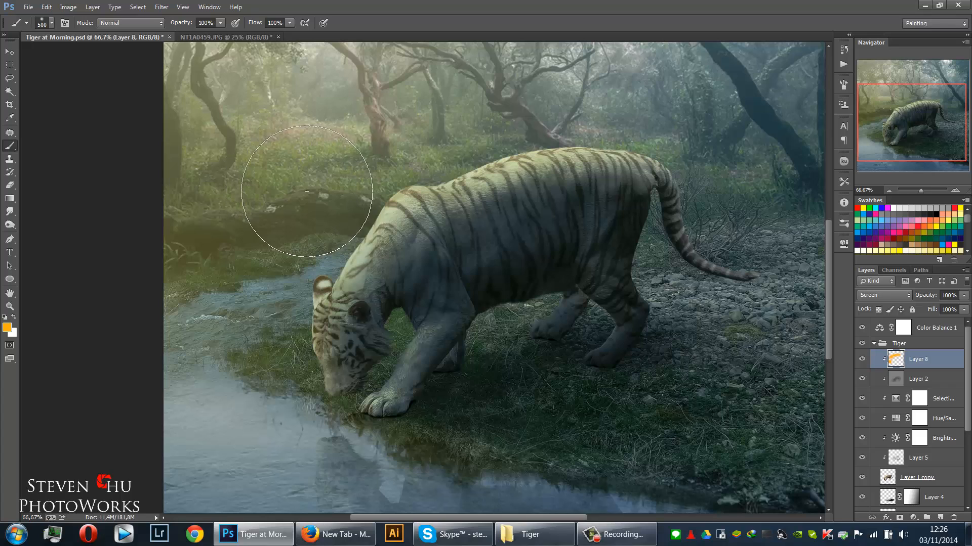
scroll(247, 196, down, 5)
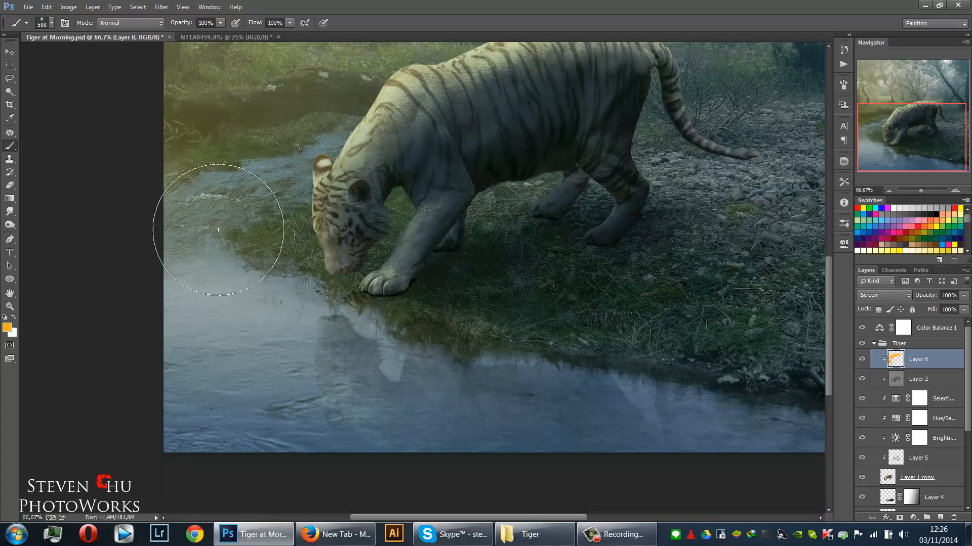
scroll(228, 218, up, 2)
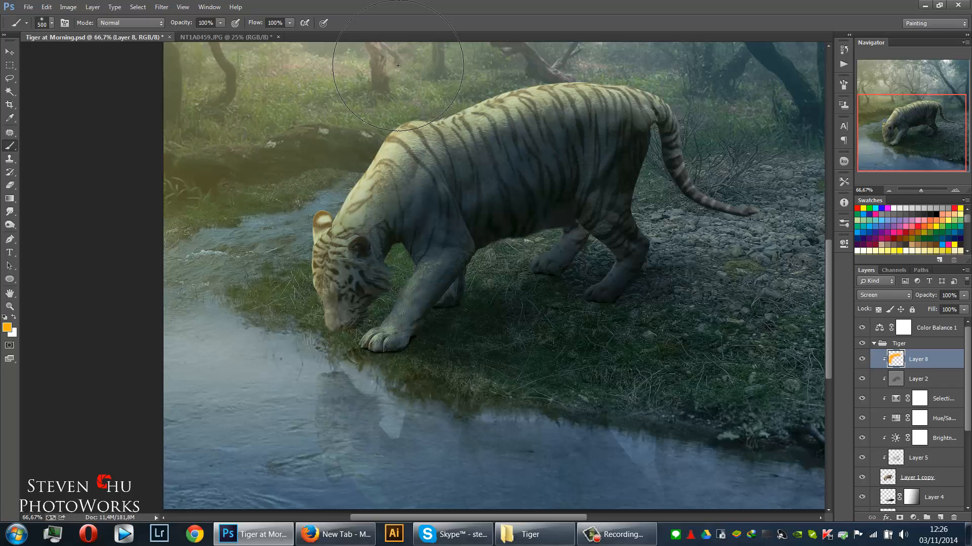
Paint a thin orange rim light along the tiger's belly edge and lower cheek with a 45 px brush at 100% opacity.
drag(395, 232, 317, 311)
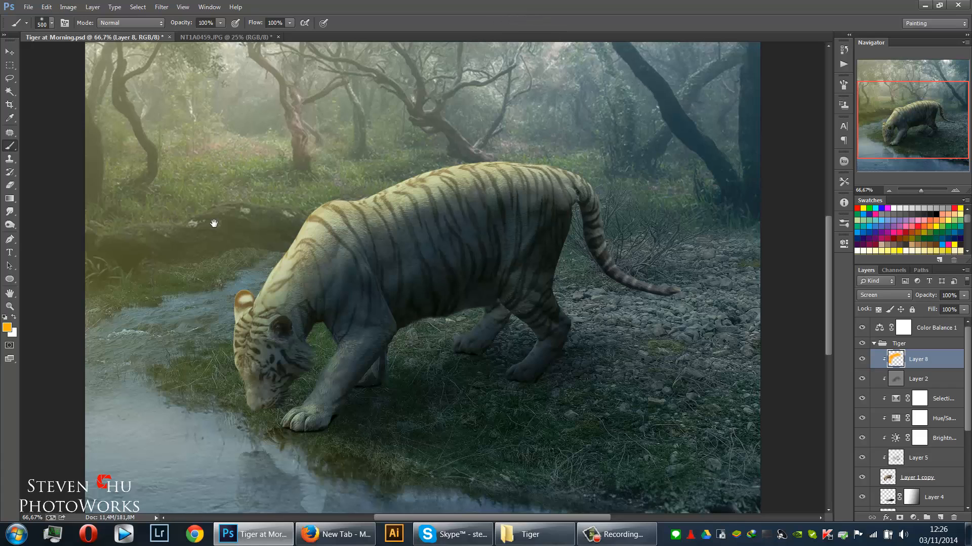
drag(284, 208, 320, 170)
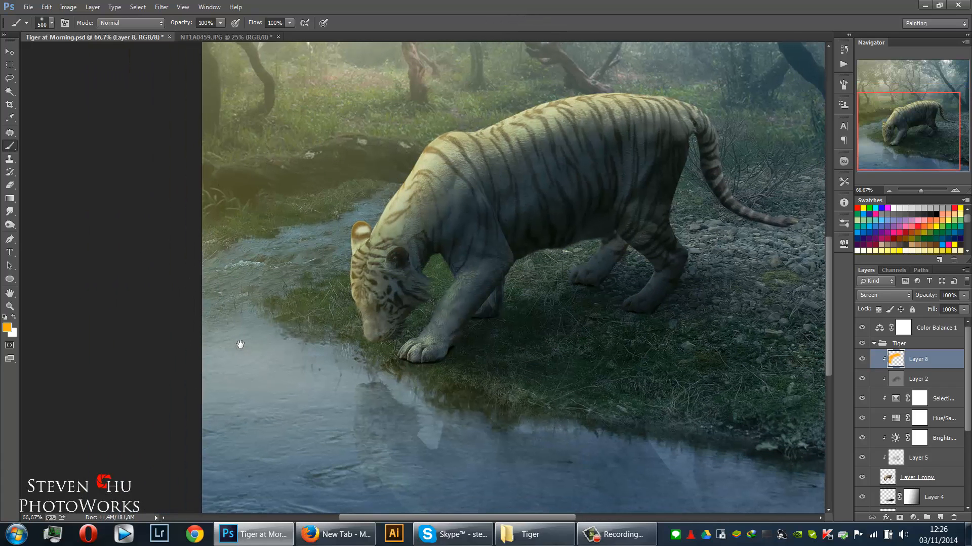
drag(238, 343, 221, 254)
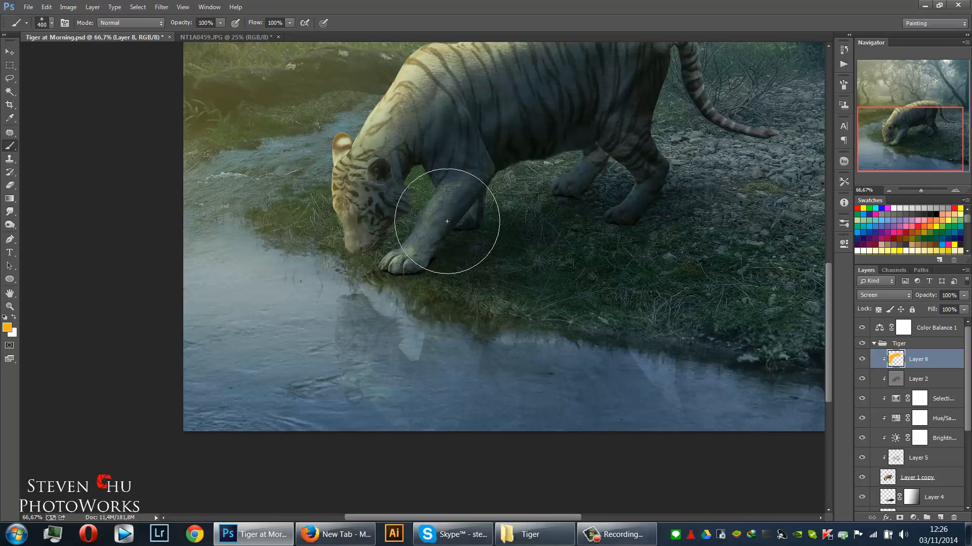
key(bracketleft)
key(bracketleft)
key(bracketleft)
key(bracketleft)
key(bracketleft)
key(bracketleft)
key(bracketleft)
key(bracketleft)
key(bracketleft)
key(bracketleft)
key(bracketleft)
key(bracketleft)
key(bracketleft)
key(bracketleft)
key(bracketleft)
mouse_move(568, 156)
mouse_down()
mouse_move(500, 178)
mouse_move(538, 169)
mouse_up()
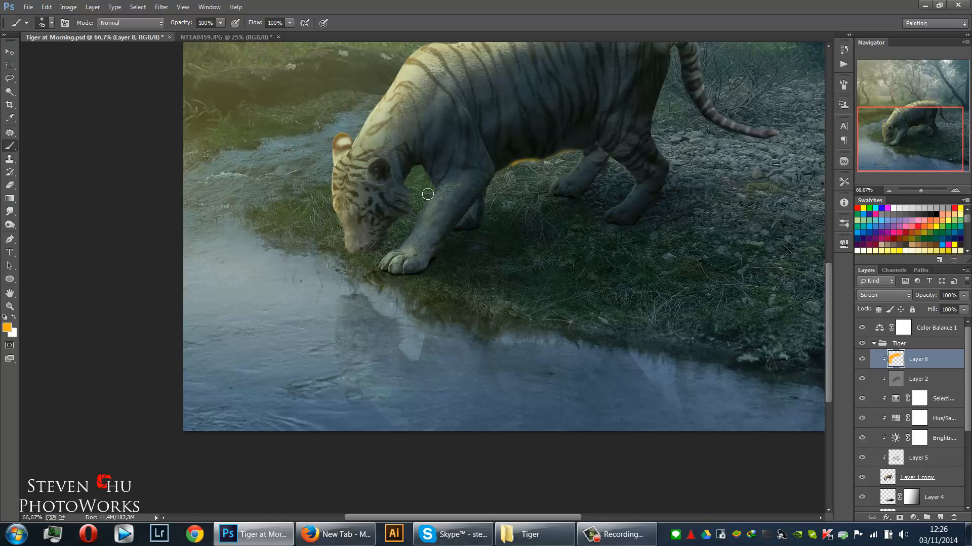
drag(425, 202, 406, 225)
Soften the orange rim light along the belly with a 100 px eraser at 50% opacity, and set the brush opacity to 20%.
key(e)
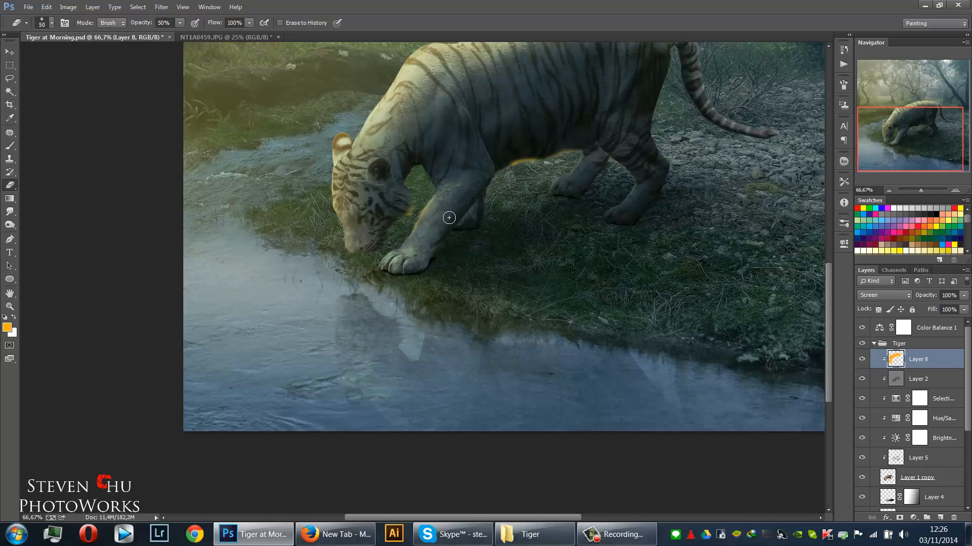
key(bracketright)
key(bracketright)
key(bracketright)
drag(490, 161, 566, 147)
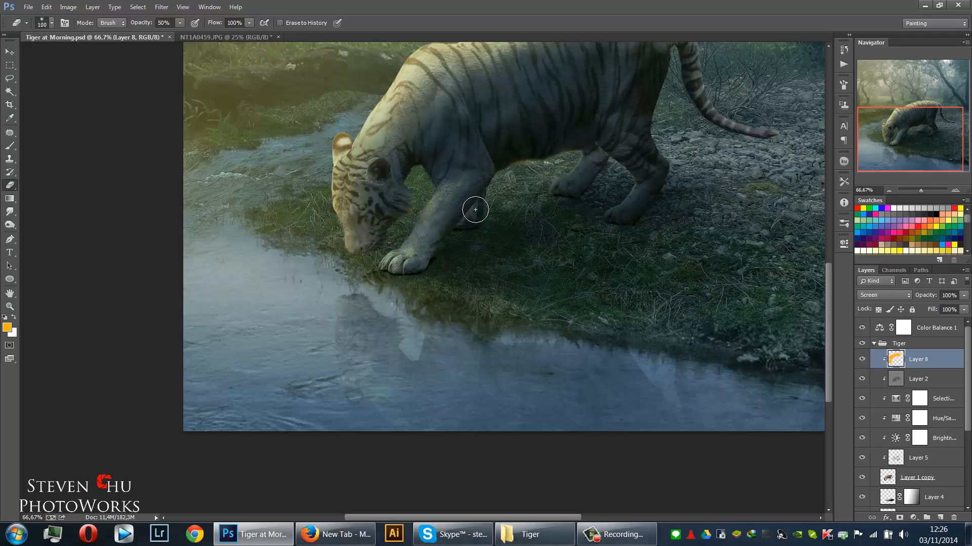
key(b)
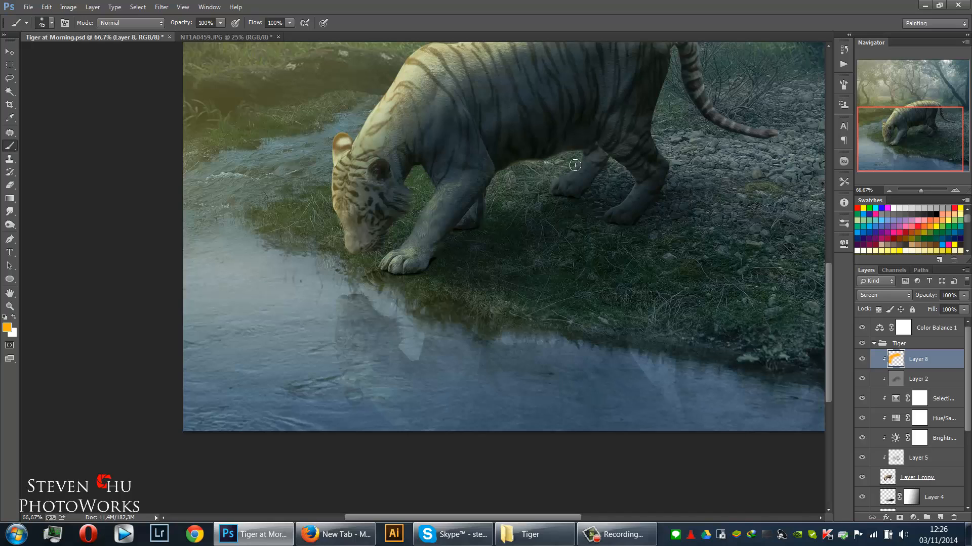
key(2)
key(e)
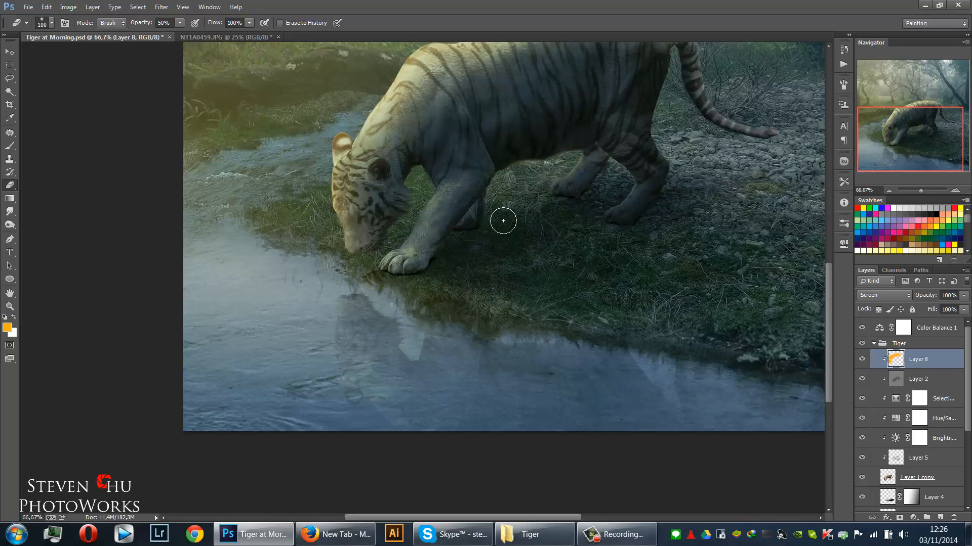
key(b)
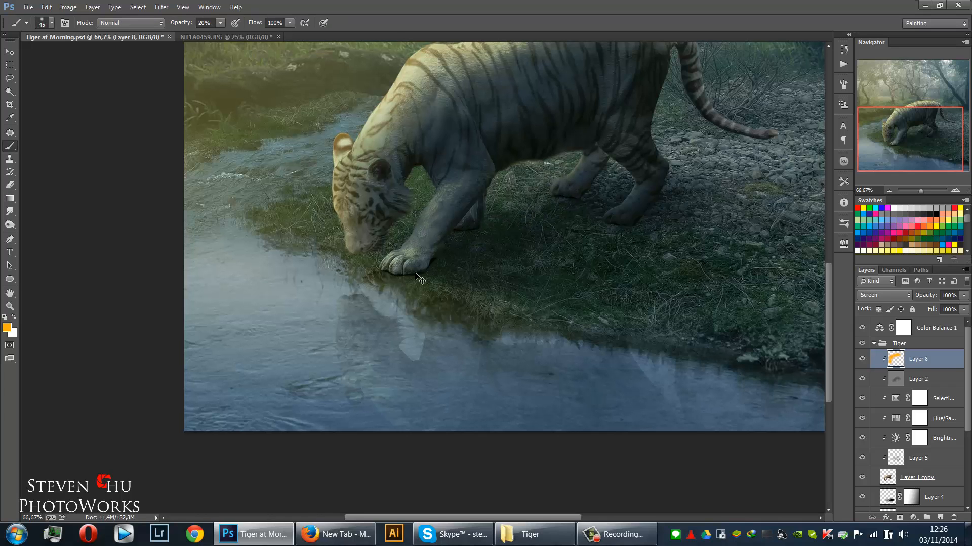
Lower the opacity of the tiger's clipped orange light layer to 71%.
scroll(416, 278, down, 1)
scroll(416, 277, down, 1)
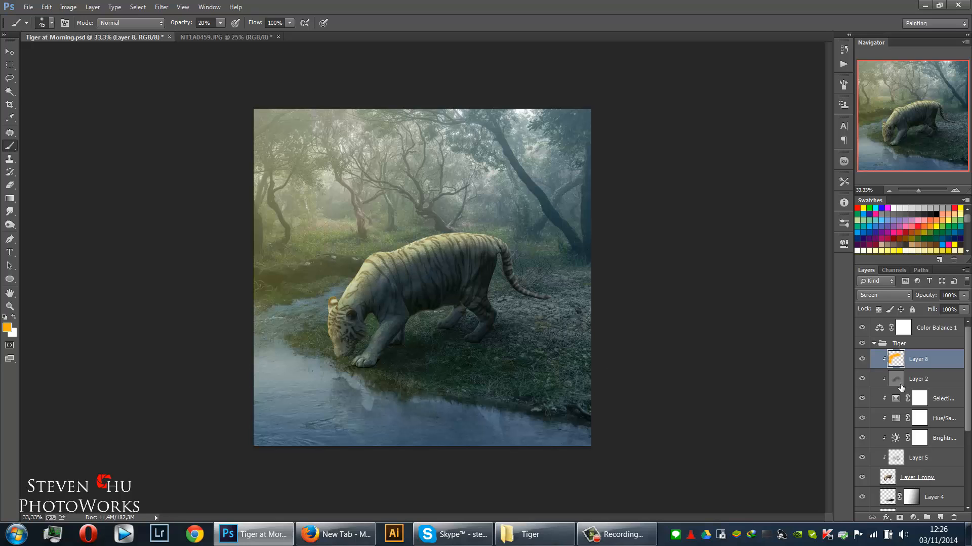
drag(961, 300, 944, 311)
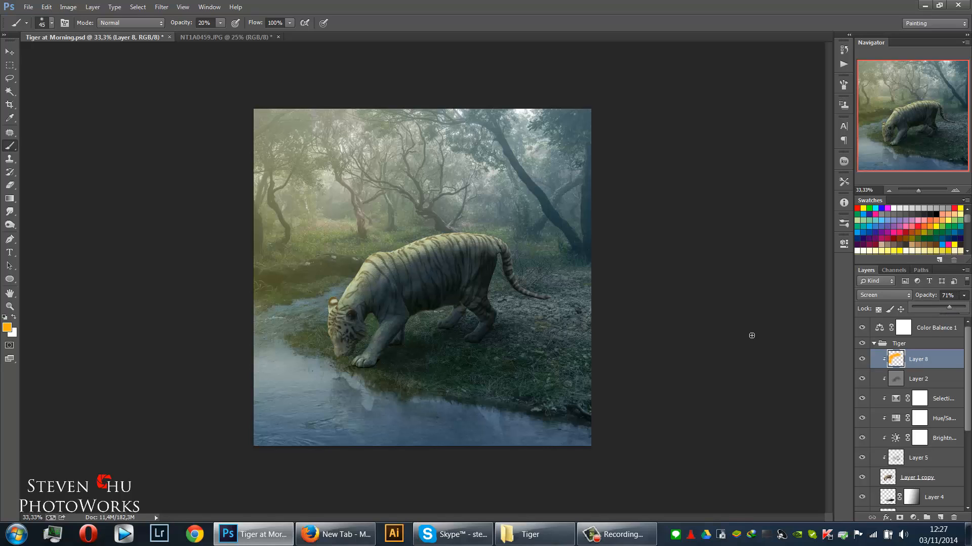
key(v)
scroll(912, 415, down, 5)
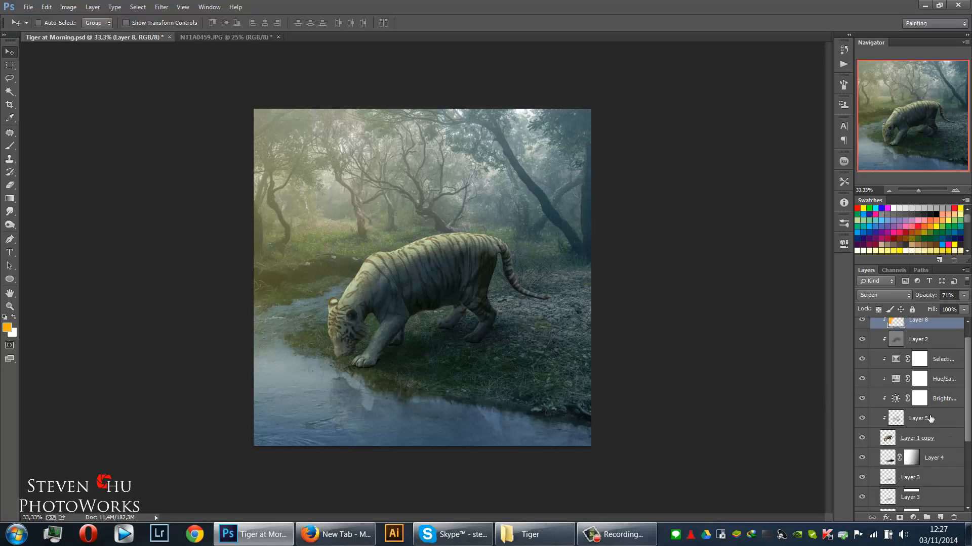
Add a new layer above the Soft Light reflection layer, Layer 2, in the Tiger group and clip it to that layer.
click(918, 442)
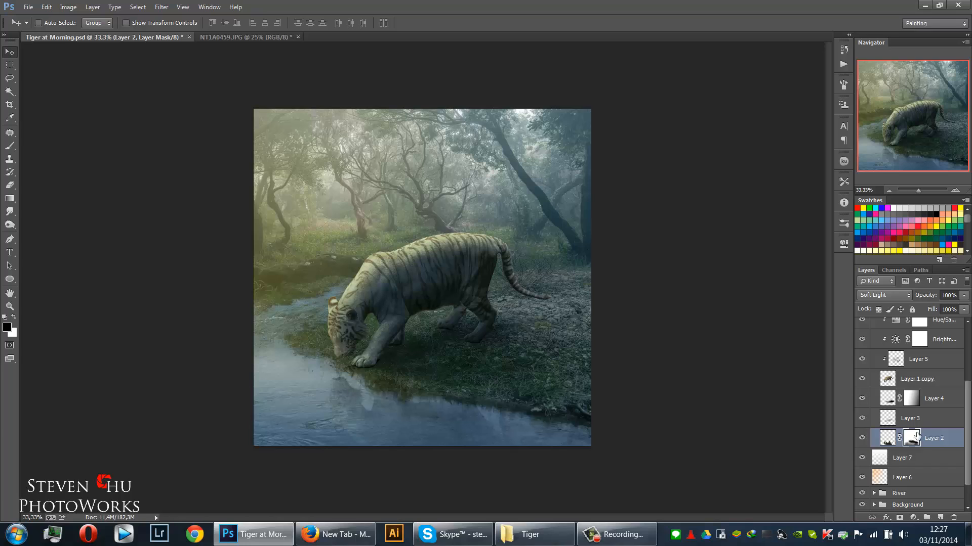
click(940, 517)
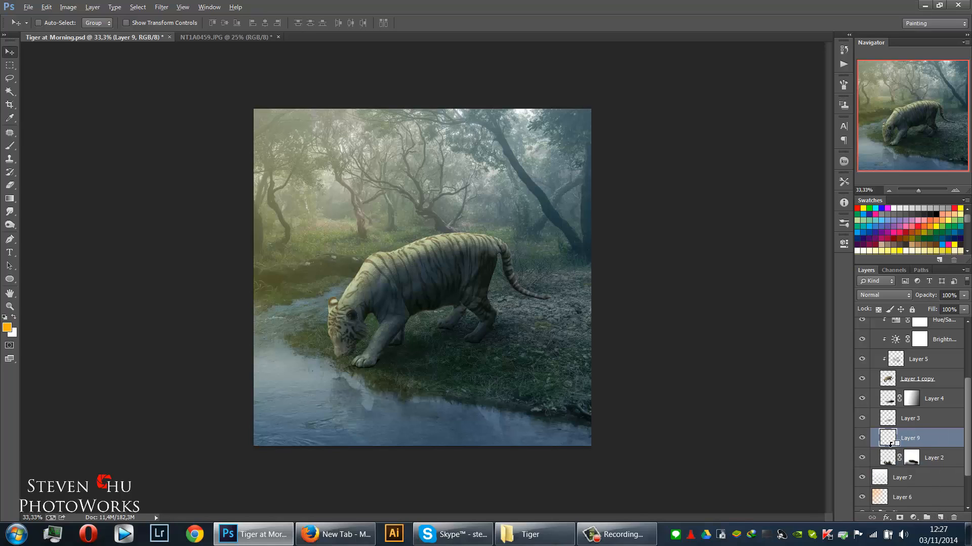
alt+click(891, 445)
Paint orange light over the tiger's reflection in the water with a 300 px soft brush at 20% opacity.
key(b)
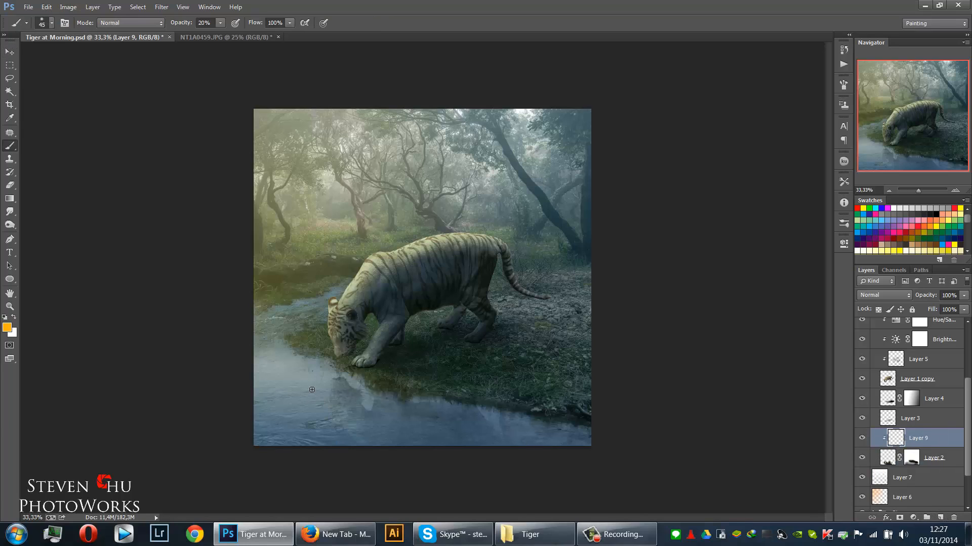
key(bracketright)
key(bracketright)
key(bracketright)
key(bracketright)
key(bracketright)
key(bracketright)
key(bracketright)
key(bracketright)
key(bracketright)
key(bracketright)
key(v)
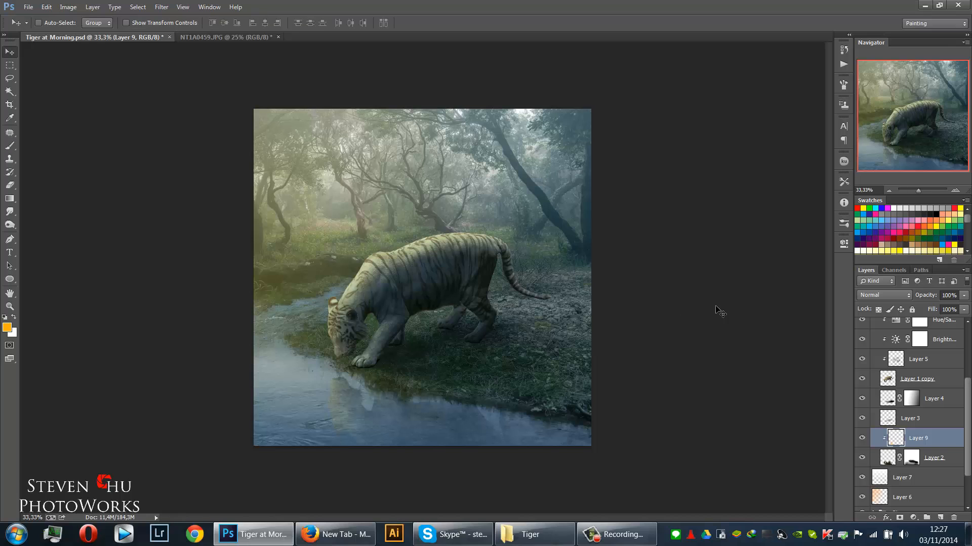
key(ctrl+plus)
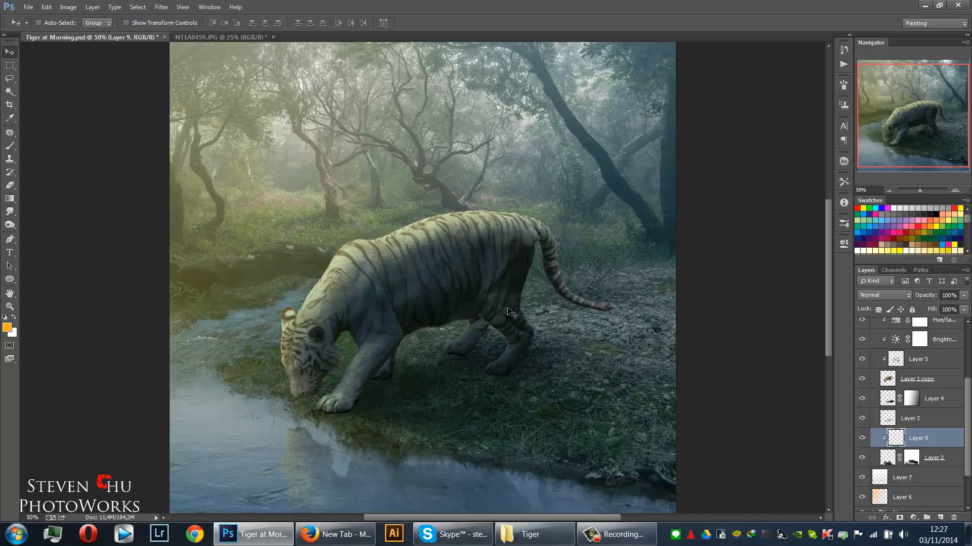
key(ctrl+minus)
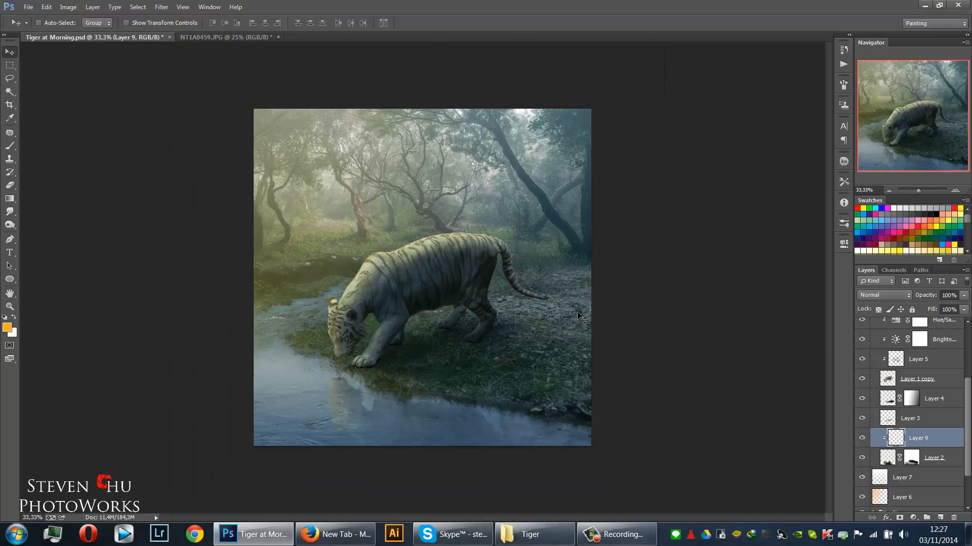
Collapse the Tiger group and add a new layer directly above Layer 6, the orange light layer.
scroll(906, 397, up, 3)
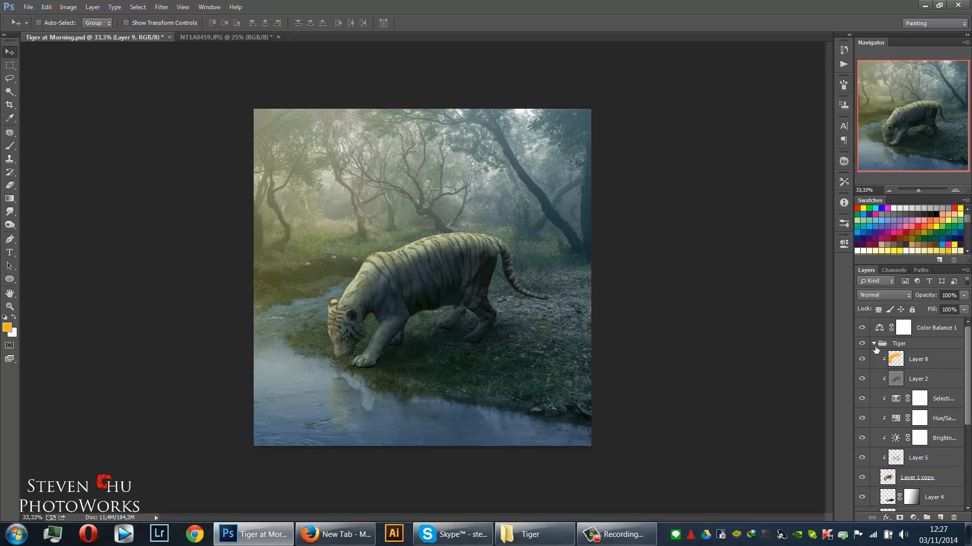
click(874, 344)
click(899, 368)
click(900, 381)
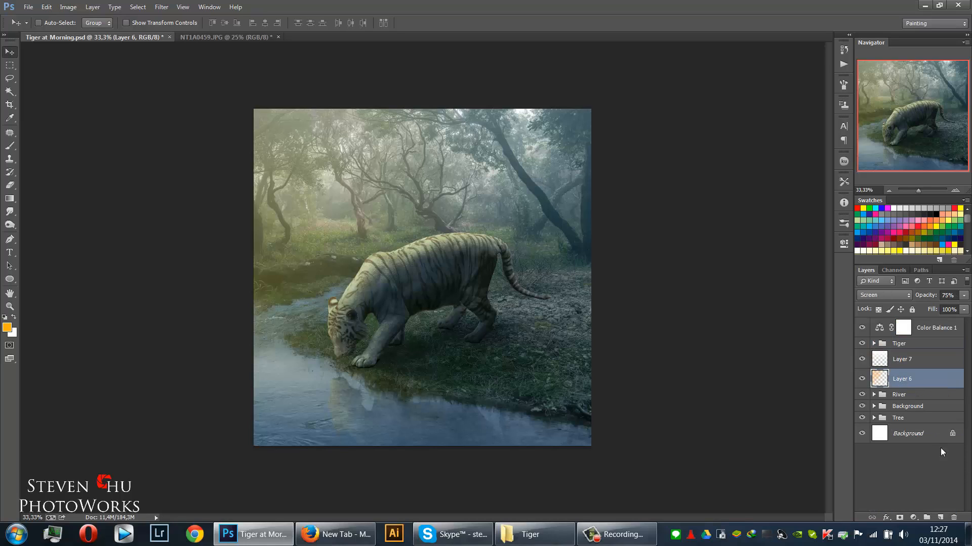
click(941, 516)
key(b)
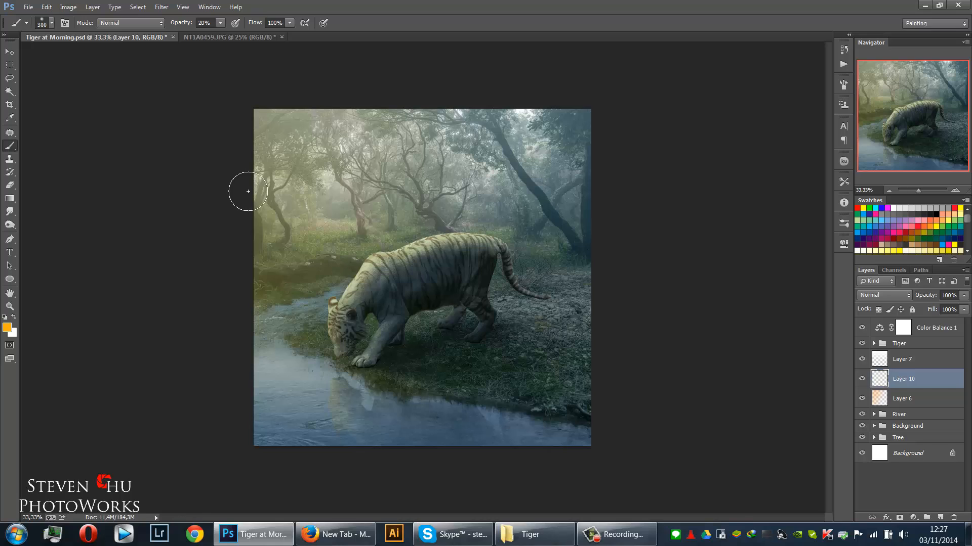
key(bracketright)
key(bracketright)
key(bracketright)
key(bracketright)
key(bracketright)
key(bracketright)
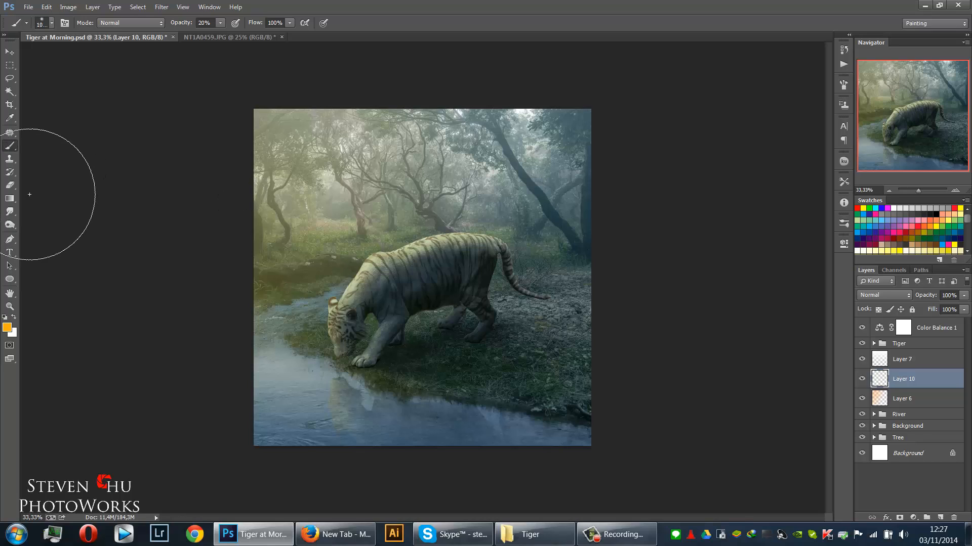
Draw a radial orange-to-transparent gradient from just outside the image's upper-left corner across to its right edge.
click(9, 198)
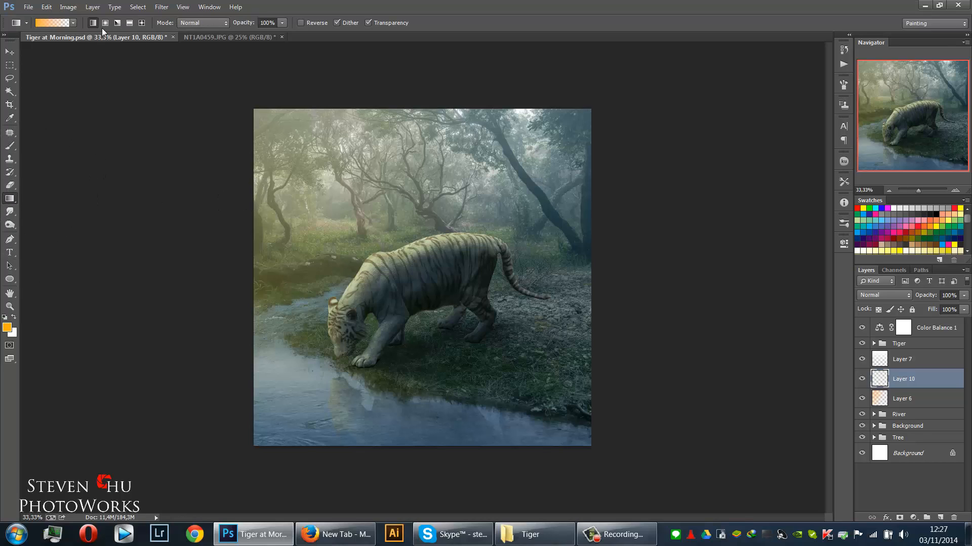
drag(186, 100, 602, 347)
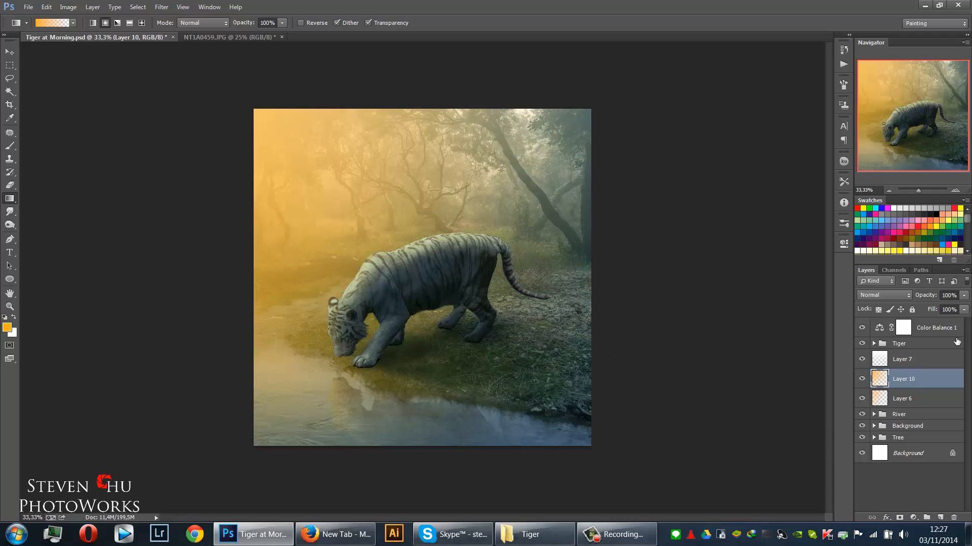
Try the new orange gradient layer at 1% opacity.
click(963, 295)
drag(924, 306, 917, 305)
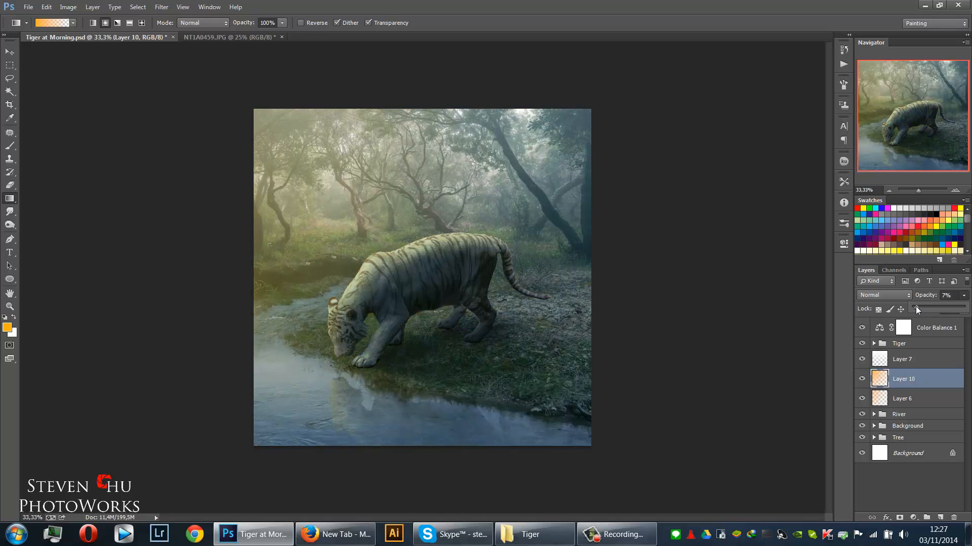
key(v)
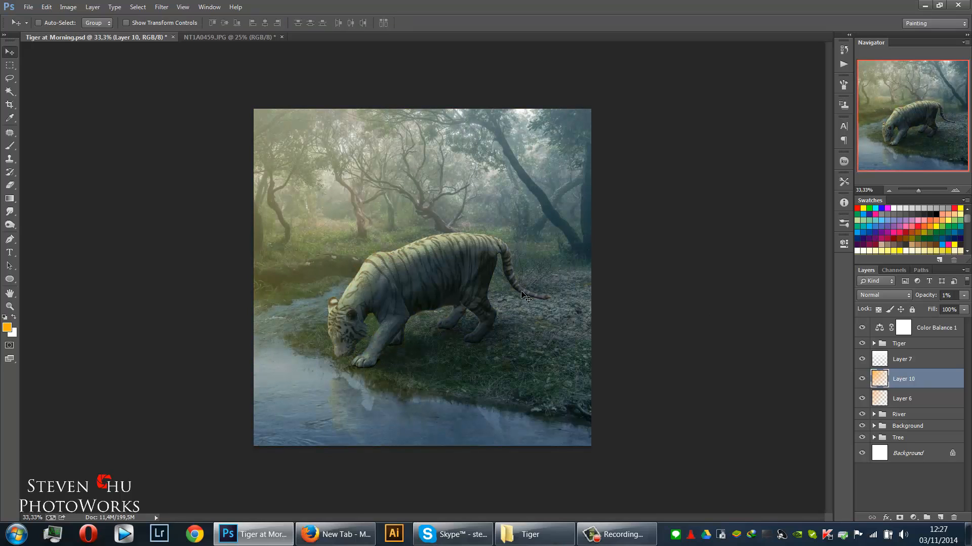
key(ctrl+plus)
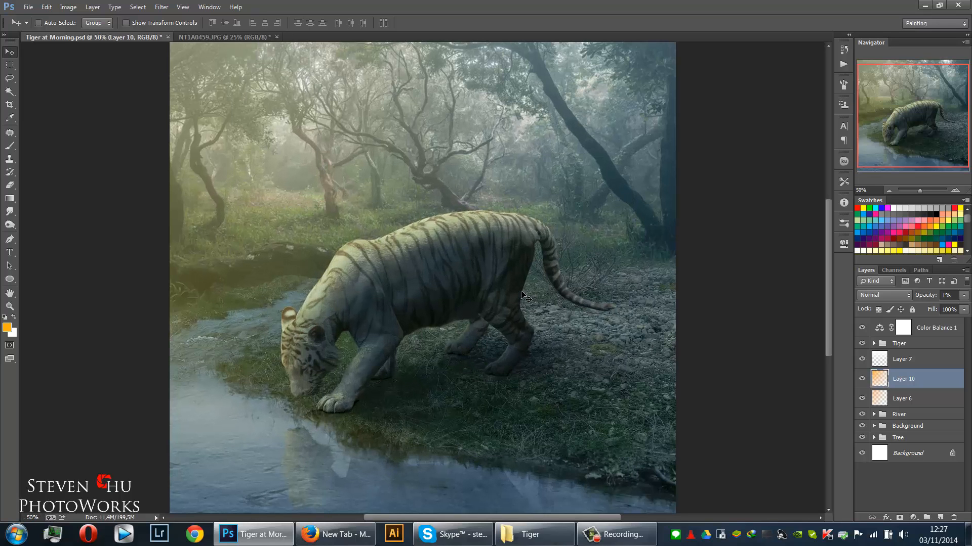
key(ctrl+minus)
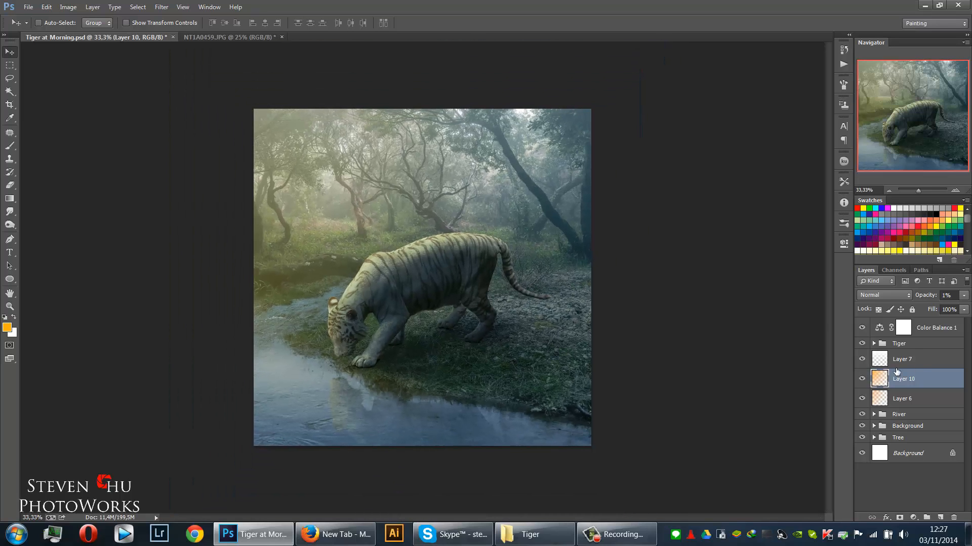
Blend the orange gradient layer in Screen mode at 19% opacity.
drag(962, 295, 942, 307)
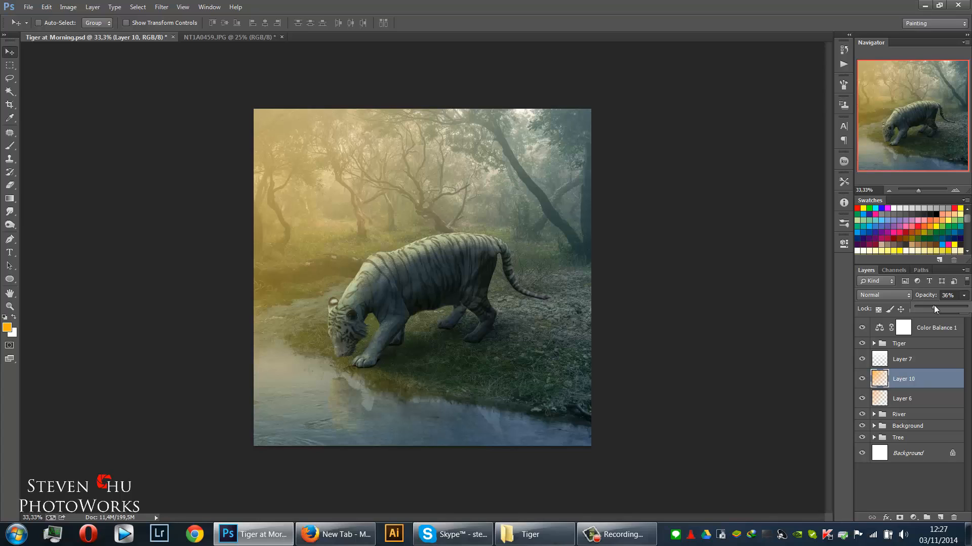
click(900, 296)
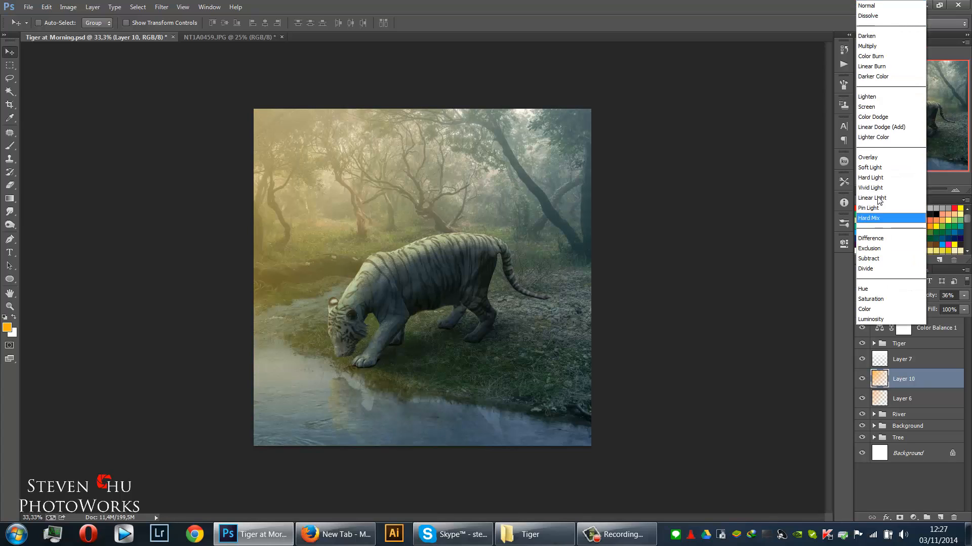
click(881, 109)
click(963, 297)
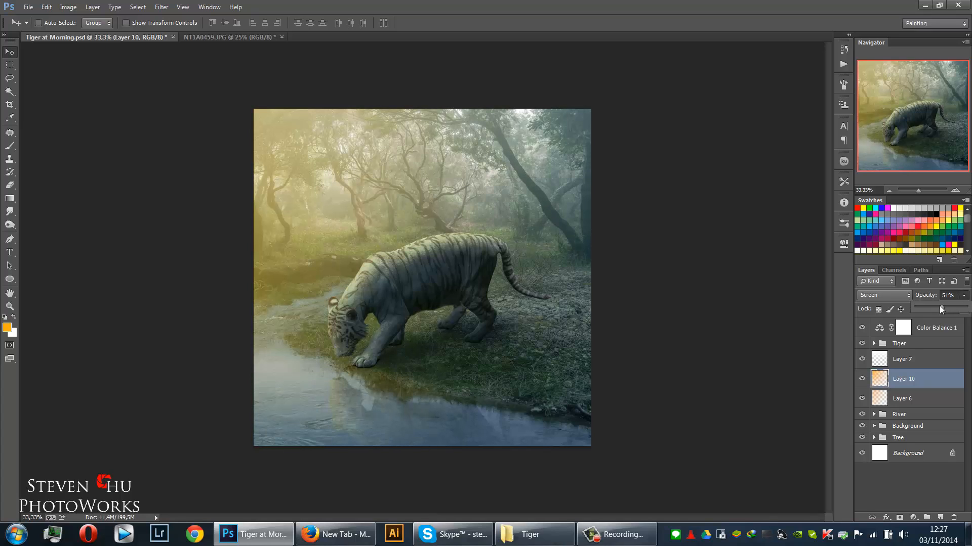
drag(933, 306, 929, 307)
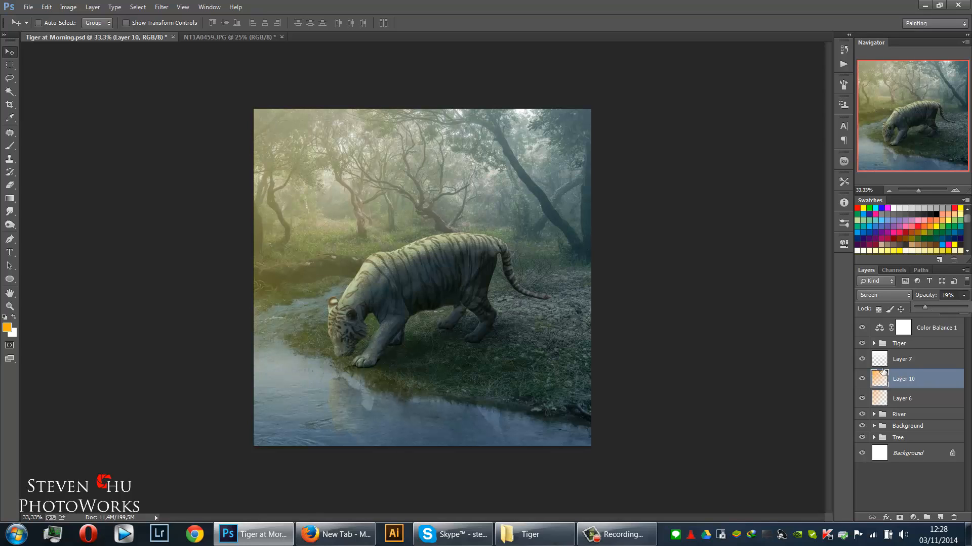
Warm the Color Balance 1 adjustment by shifting its values toward yellow and red and slightly toward magenta.
click(911, 361)
click(884, 335)
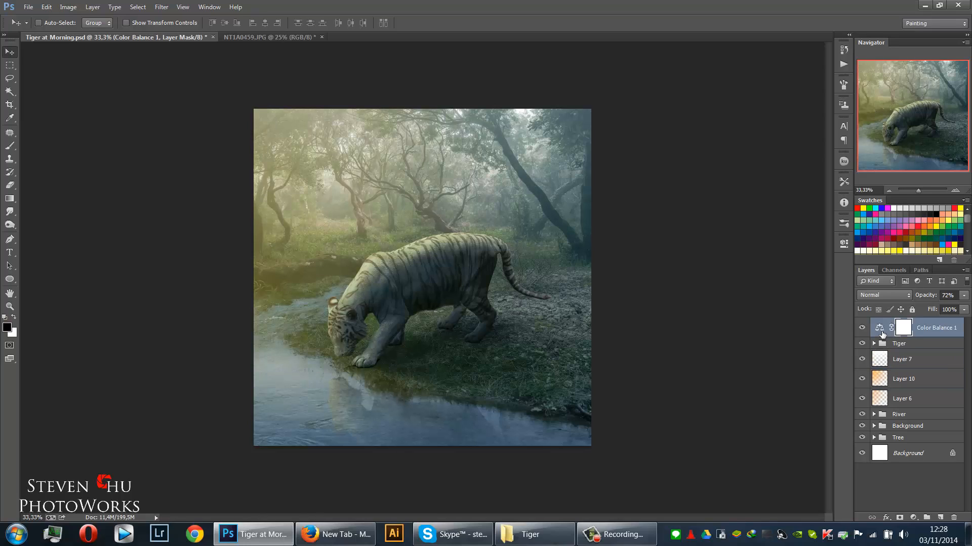
double_click(879, 329)
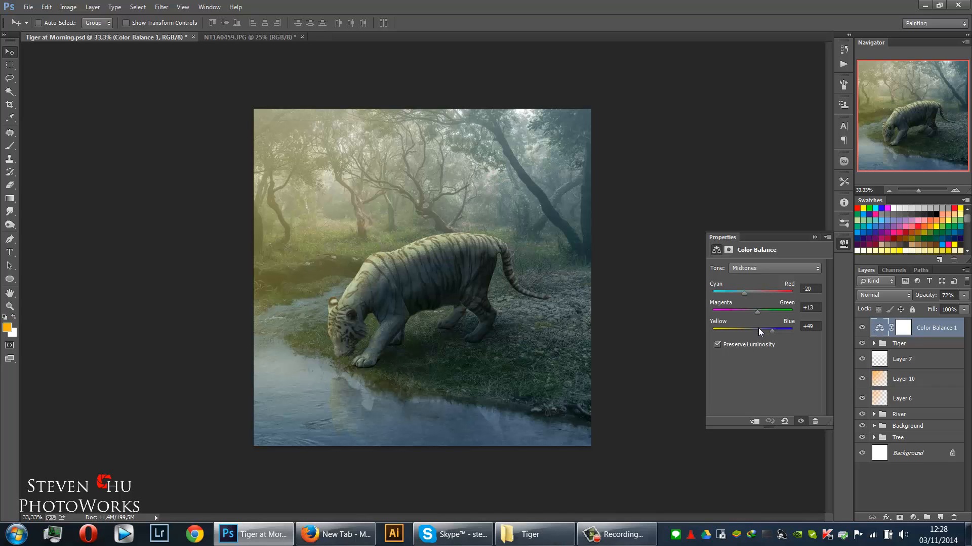
drag(758, 328, 763, 336)
click(755, 272)
click(755, 278)
drag(763, 329, 757, 328)
drag(745, 292, 750, 293)
drag(756, 313, 755, 310)
click(814, 237)
Lower the opacity of the orange light layer, Layer 6, to about 48%.
click(910, 377)
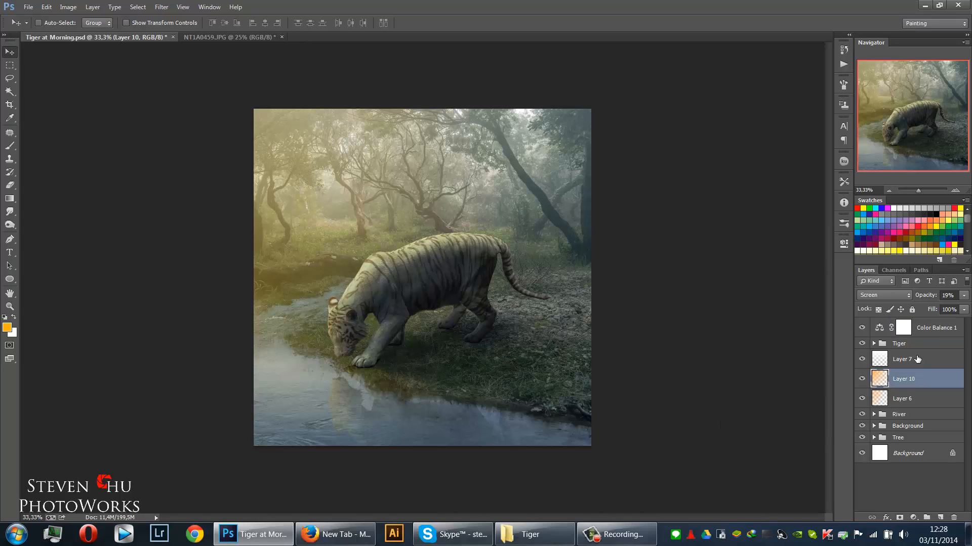
click(943, 396)
click(962, 297)
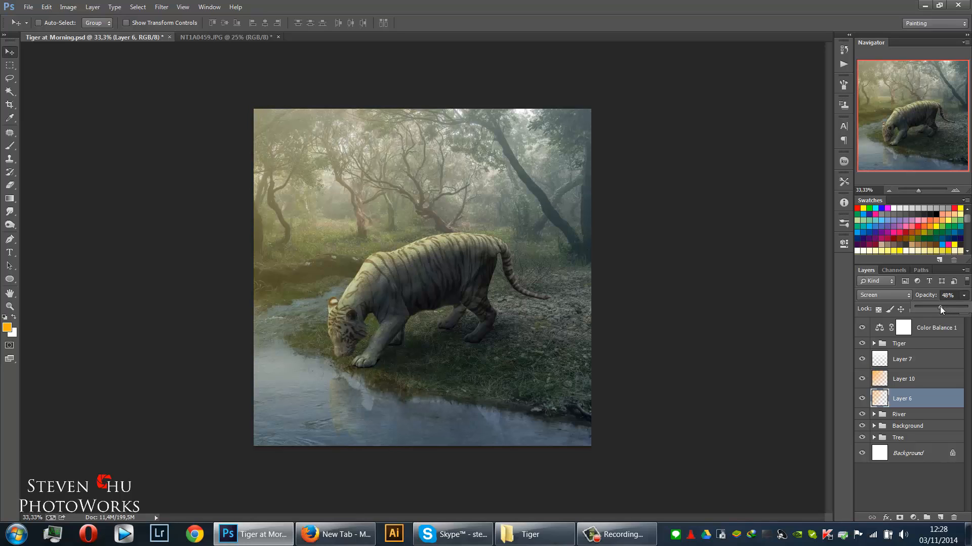
Delete the merged copy, Layer 11, from above the Color Balance adjustment.
click(931, 329)
click(931, 329)
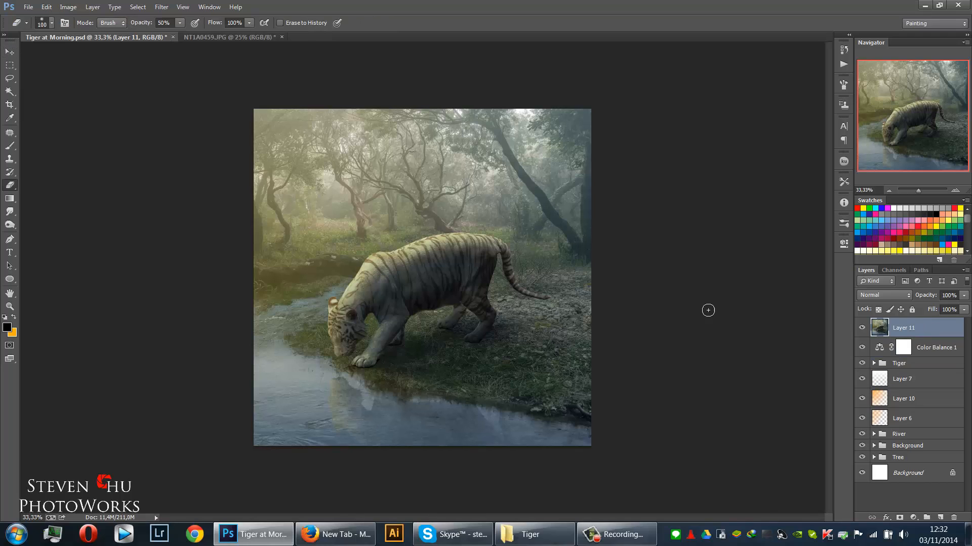
drag(931, 330, 953, 518)
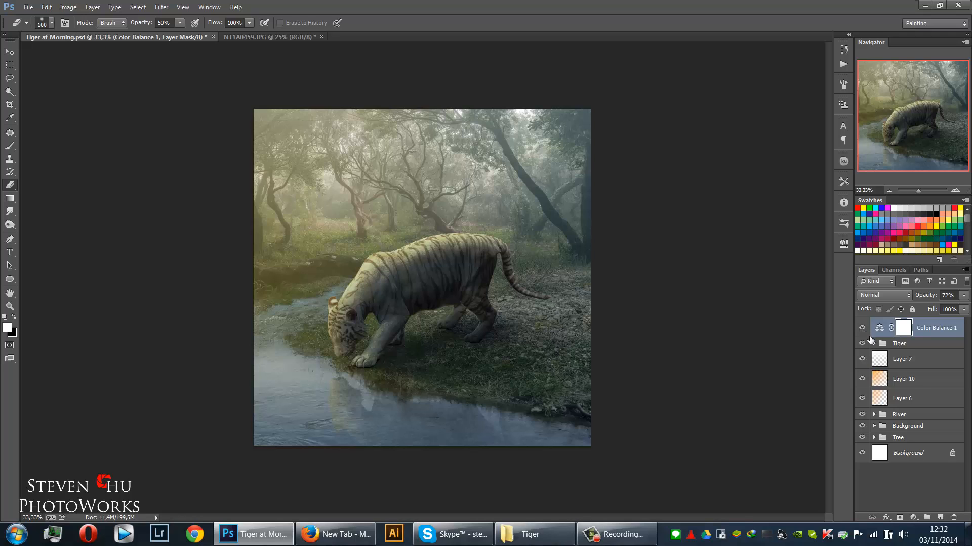
Expand the Tiger group and toggle clipped Layer 5 off and on to examine its shading on the tiger.
click(874, 344)
scroll(914, 407, down, 3)
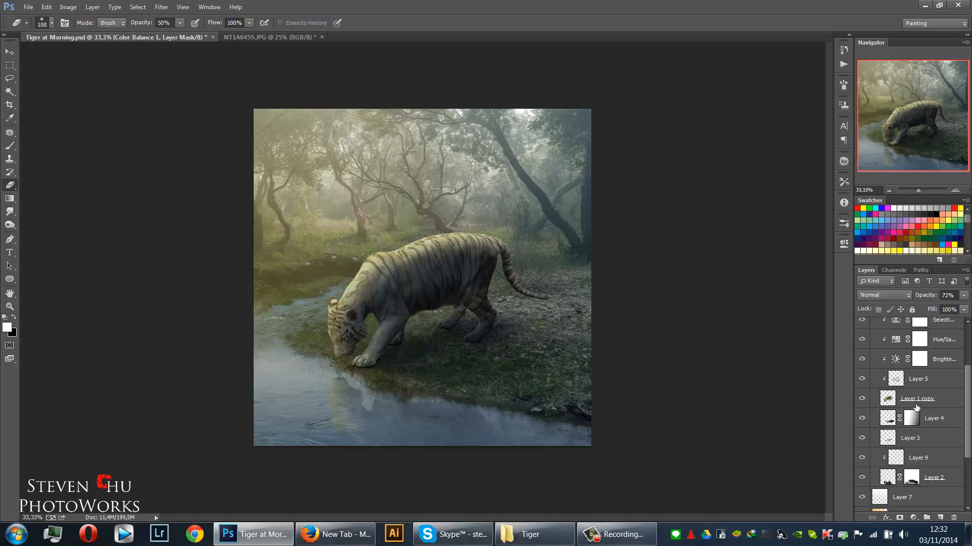
scroll(914, 408, up, 1)
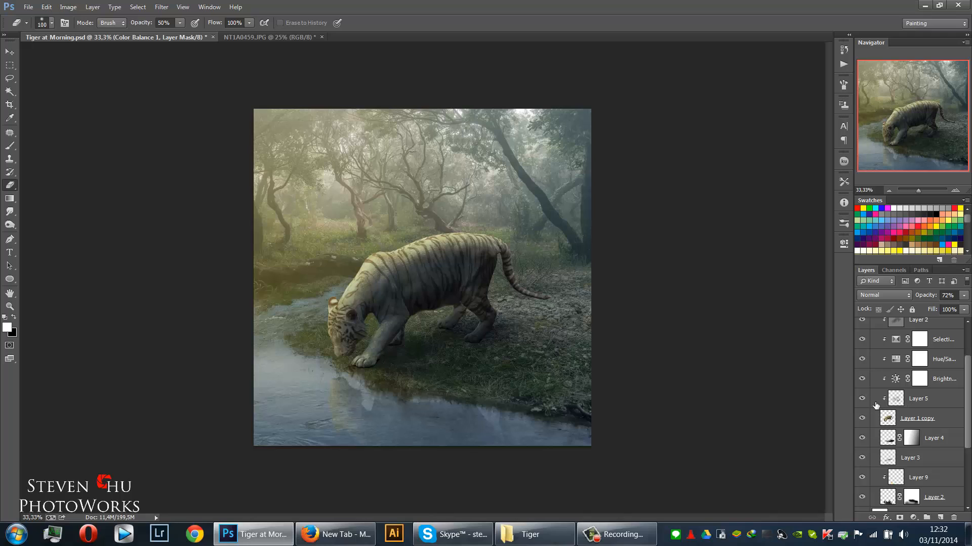
click(871, 399)
click(864, 400)
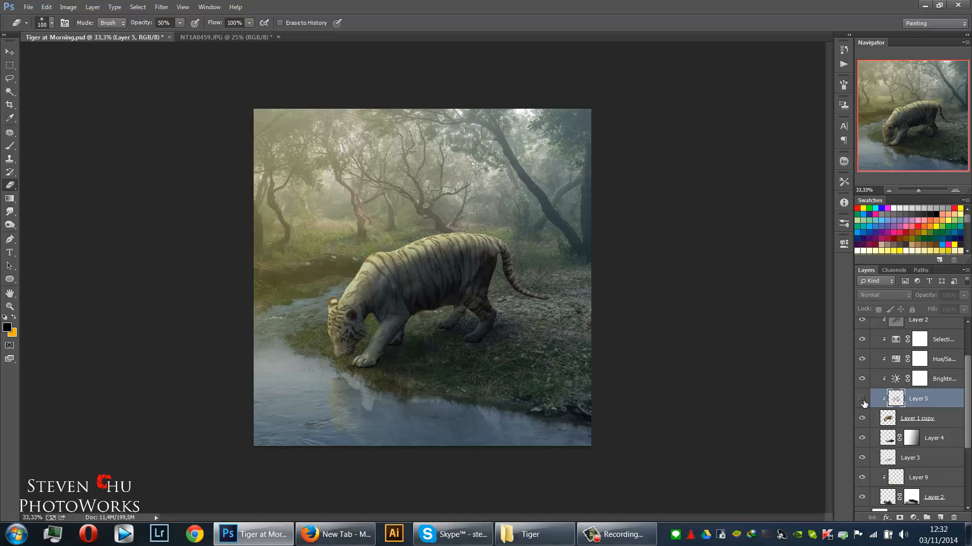
click(864, 399)
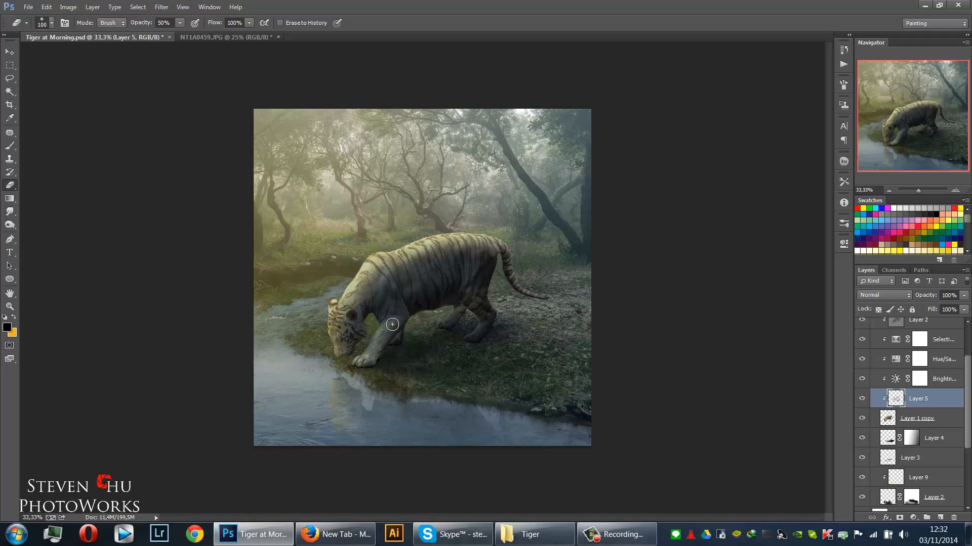
Rename clipped Layer 5 in the Tiger group to Shadow.
ctrl+click(59, 264)
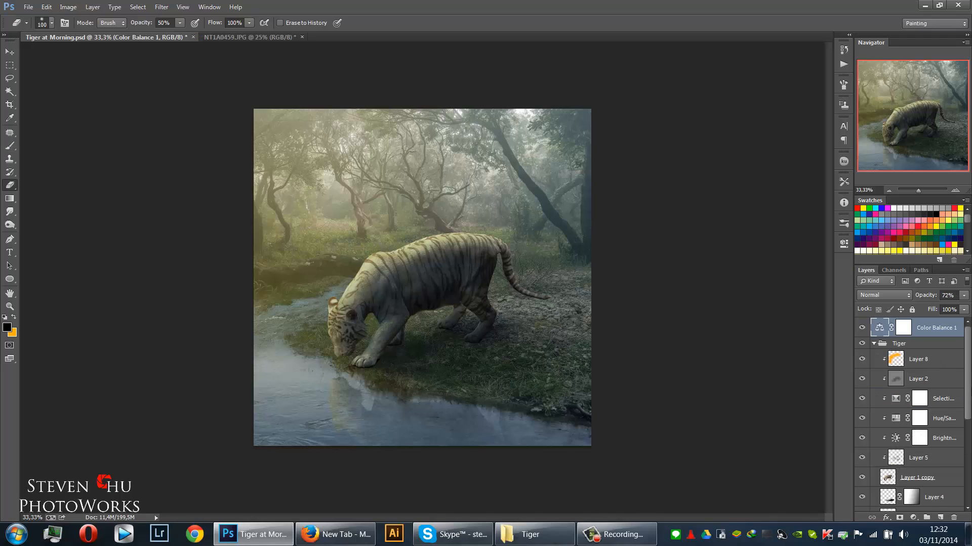
scroll(934, 409, down, 2)
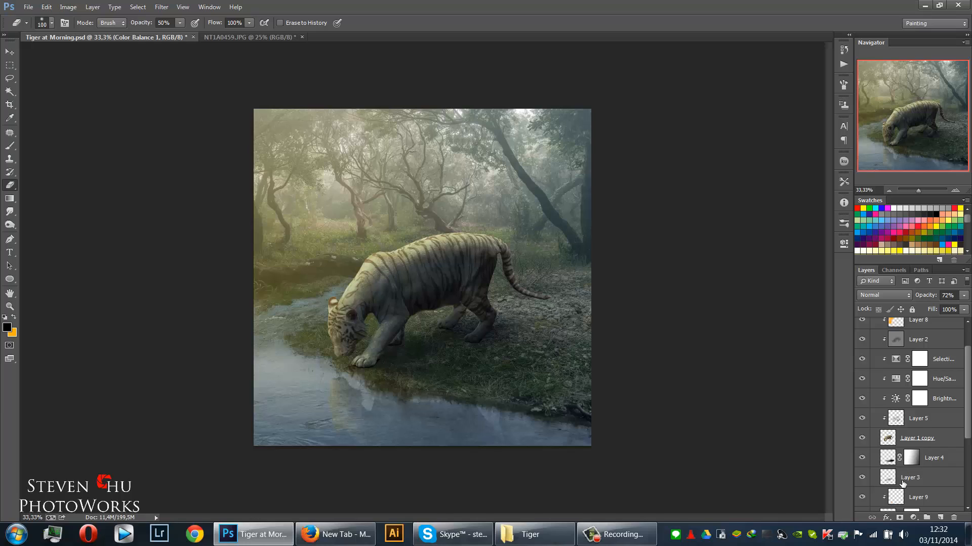
click(903, 483)
click(910, 421)
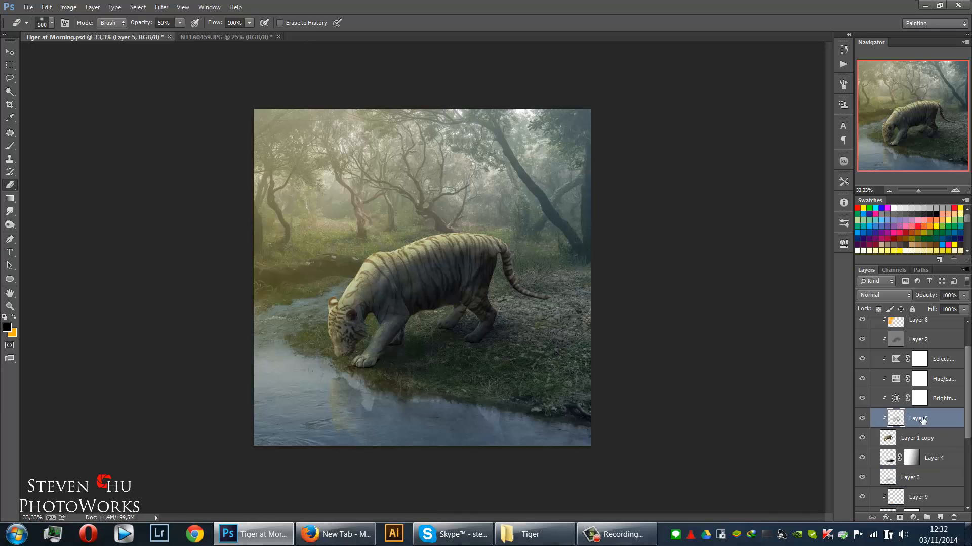
double_click(922, 420)
text(Shadow)
key(Return)
Paint black shading at 20% brush opacity over the tiger's front leg on the Shadow layer.
key(ctrl+plus)
key(ctrl+plus)
key(ctrl+plus)
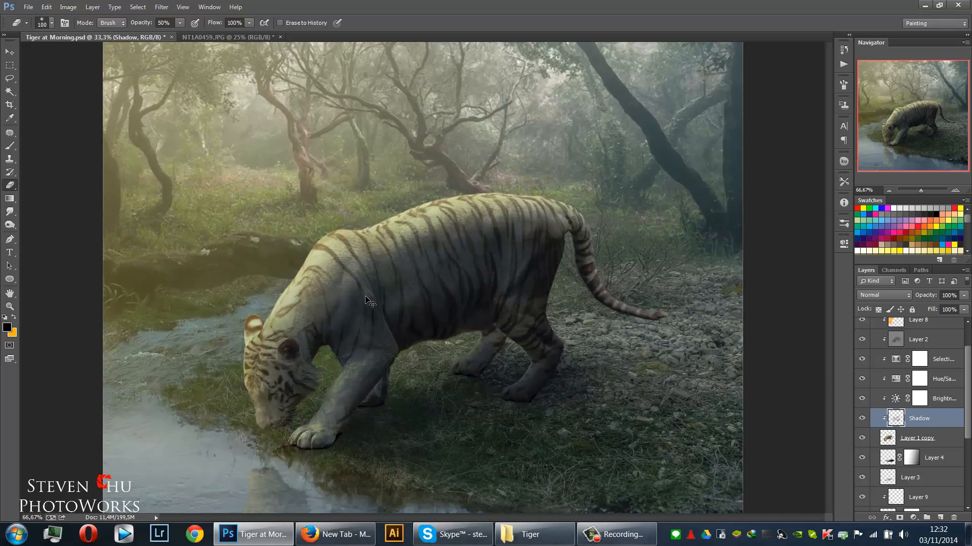
drag(321, 382, 354, 288)
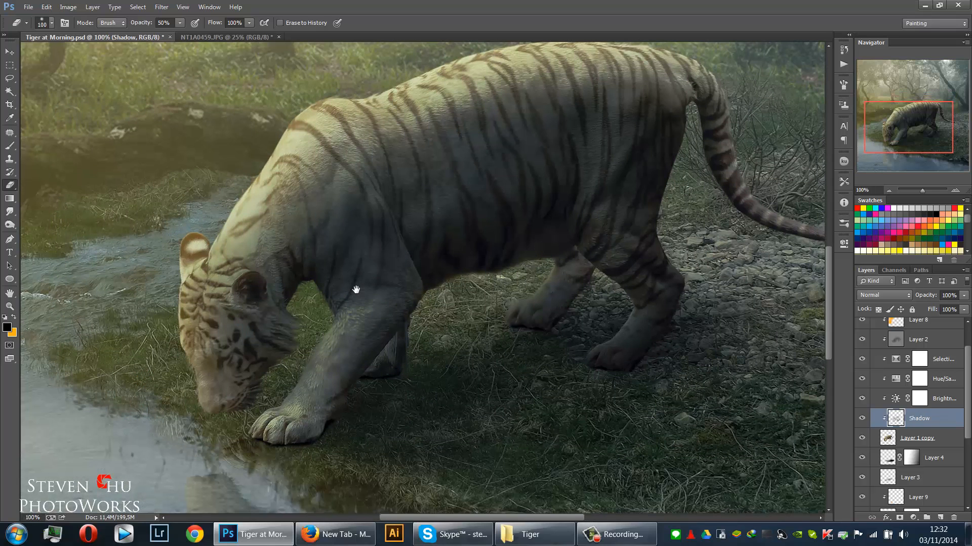
click(10, 146)
mouse_move(340, 344)
mouse_down()
mouse_move(321, 364)
mouse_move(318, 408)
mouse_move(306, 412)
mouse_move(348, 390)
mouse_up()
mouse_move(479, 225)
mouse_down()
mouse_move(397, 313)
mouse_move(316, 433)
mouse_move(486, 366)
mouse_up()
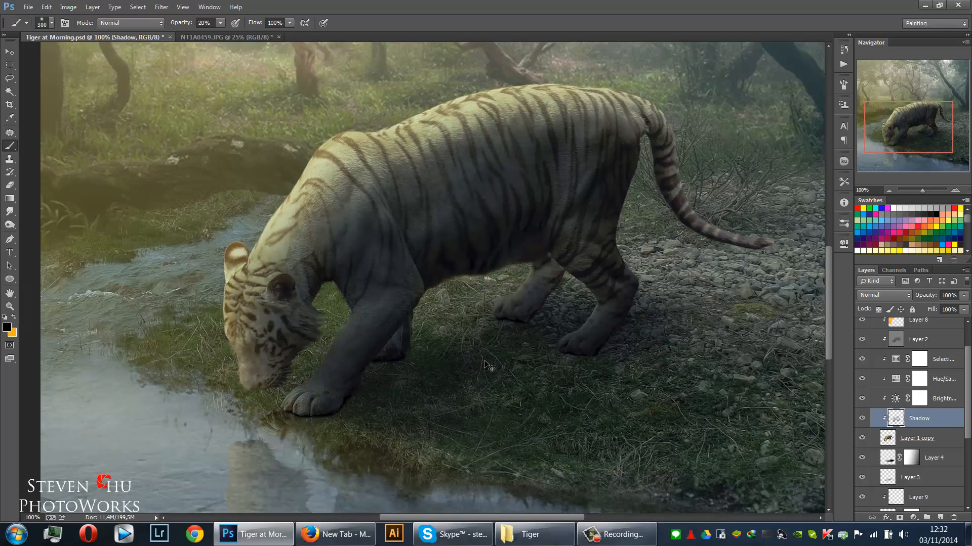
Lower the Shadow layer's opacity to 76% and reduce the brush size to 175.
key(ctrl+minus)
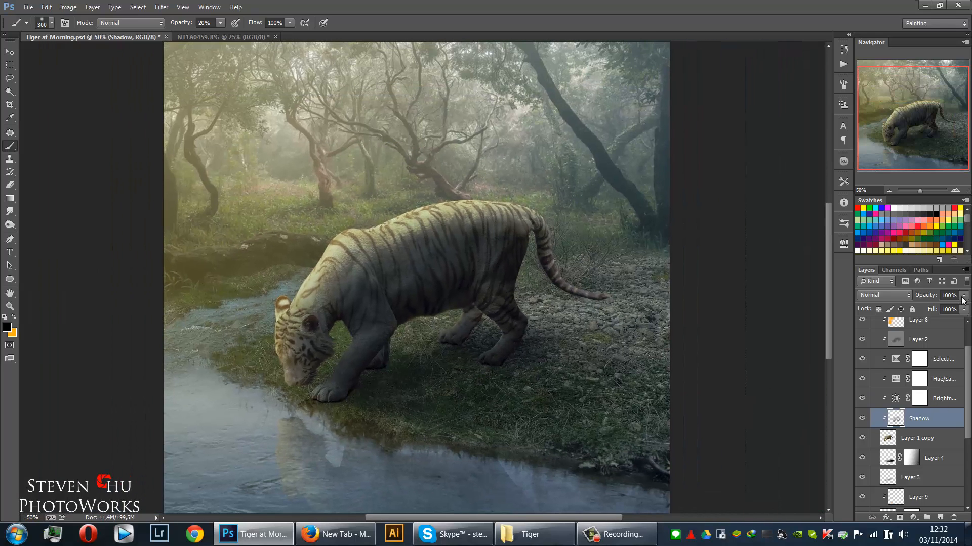
click(963, 309)
drag(936, 309, 943, 306)
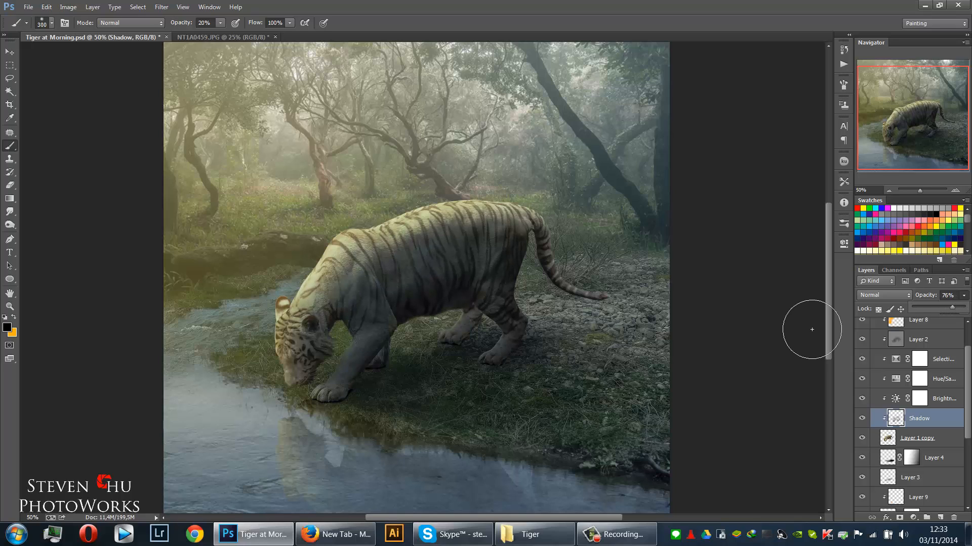
key(bracketleft)
key(bracketleft)
key(bracketleft)
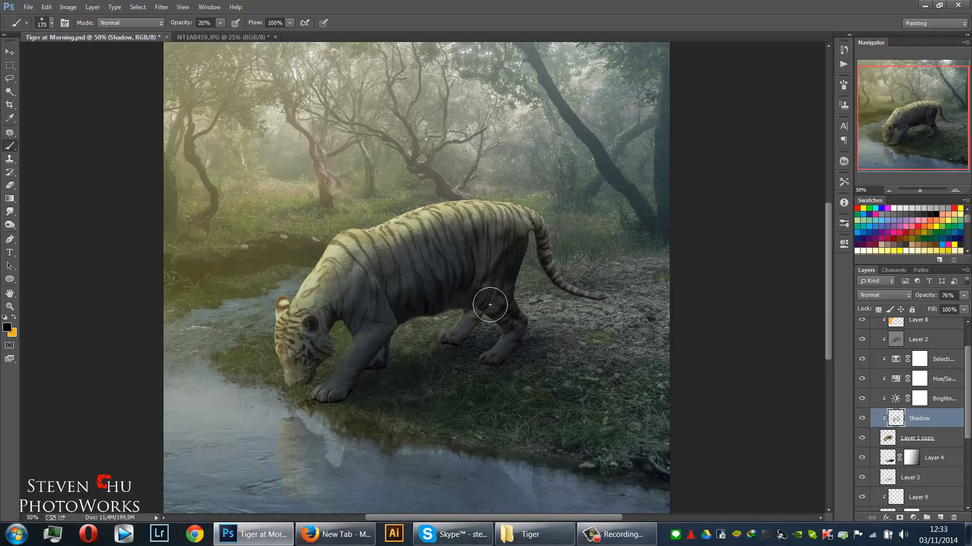
Raise the yellow of the neutrals in the Tiger group's Selective Color adjustment.
double_click(895, 359)
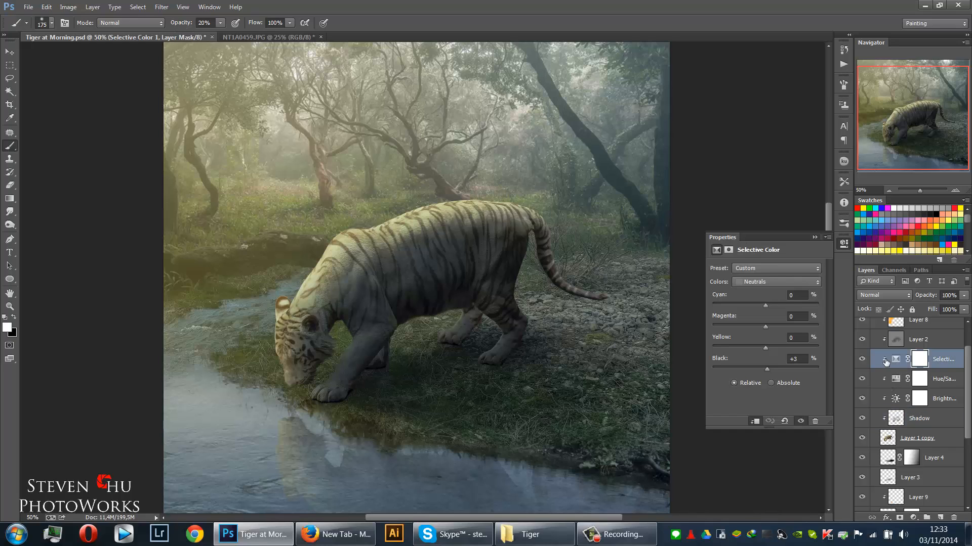
click(768, 347)
click(814, 237)
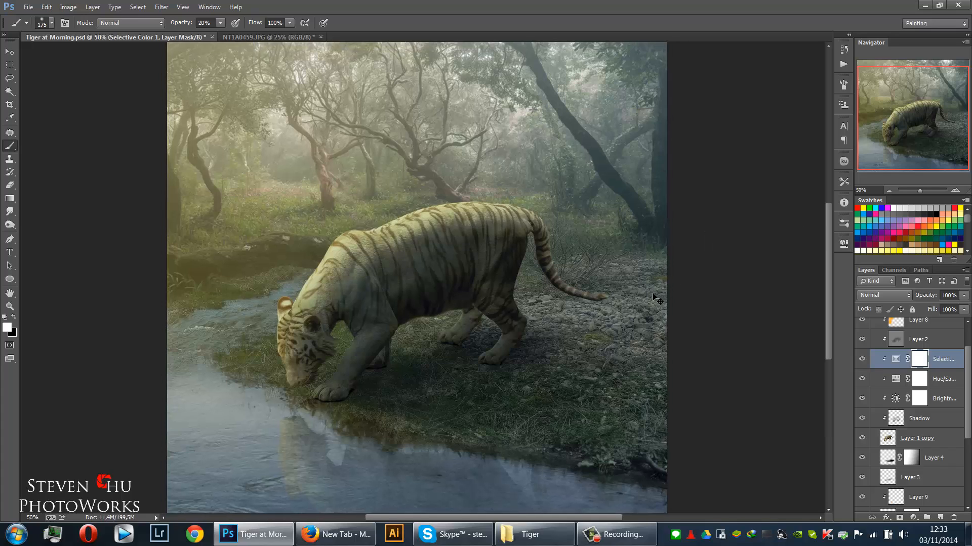
key(ctrl+minus)
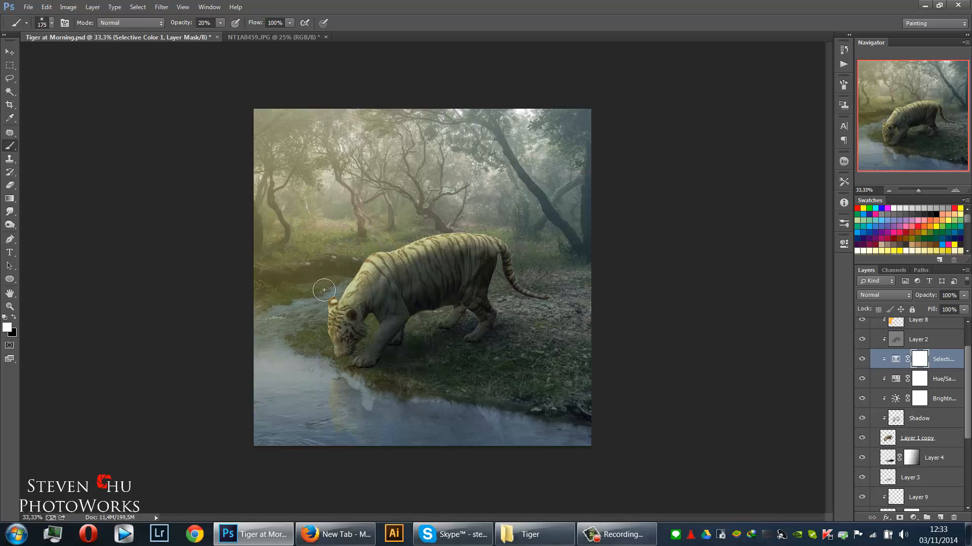
Collapse the Tiger group and add a clipped empty layer above the Hue/Saturation adjustment in the Background group.
scroll(906, 369, up, 2)
click(876, 344)
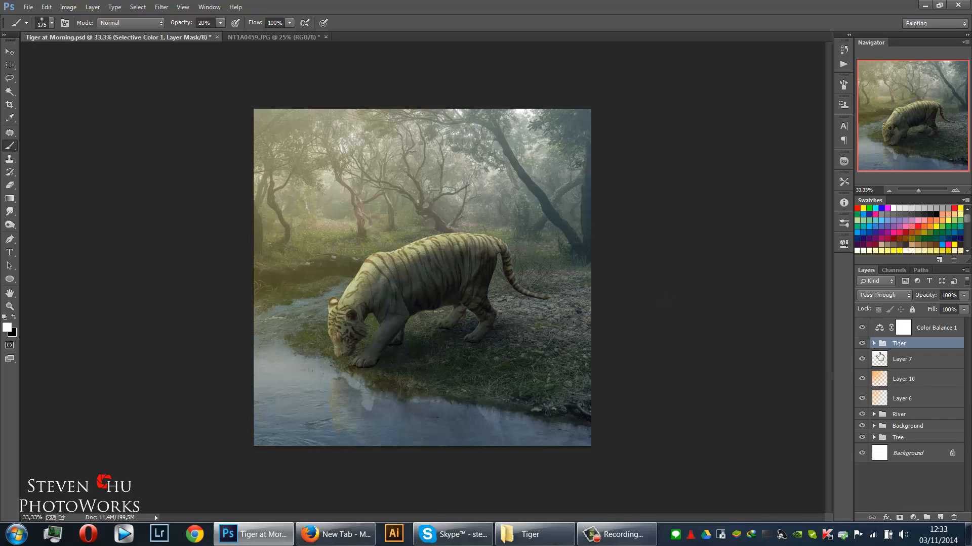
click(908, 416)
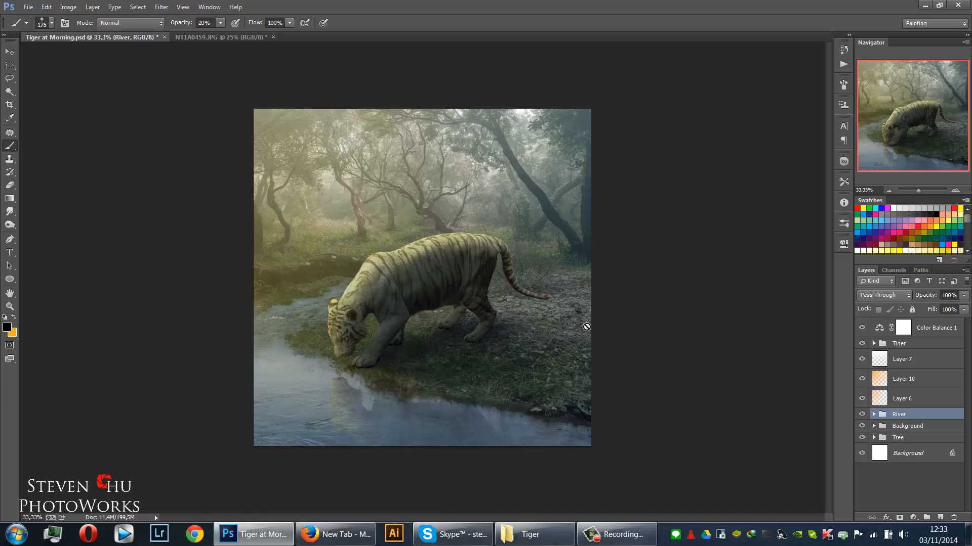
click(907, 432)
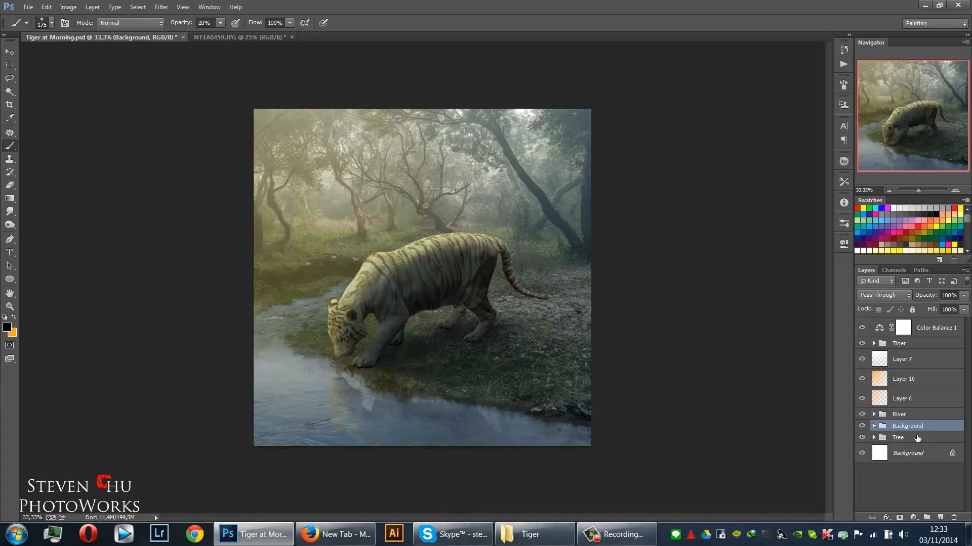
click(874, 429)
click(919, 442)
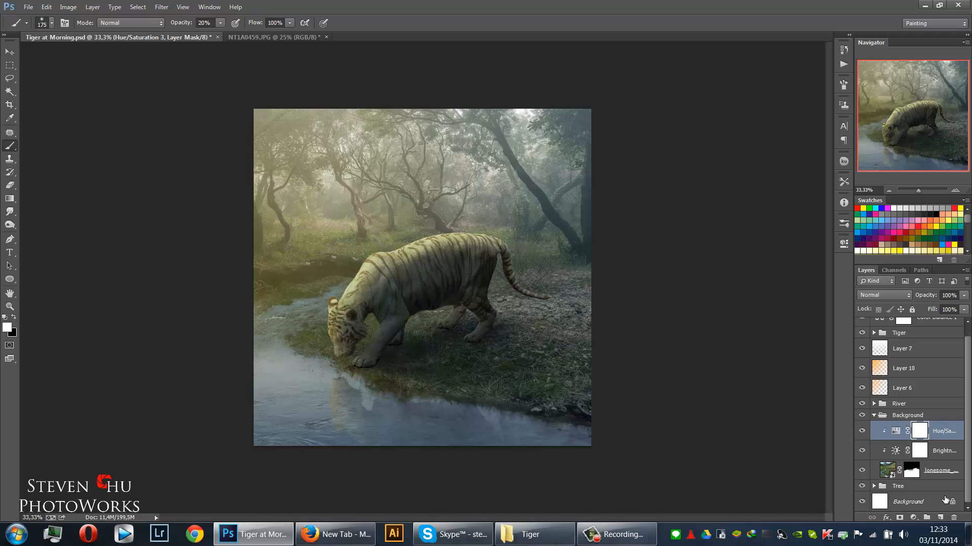
click(939, 518)
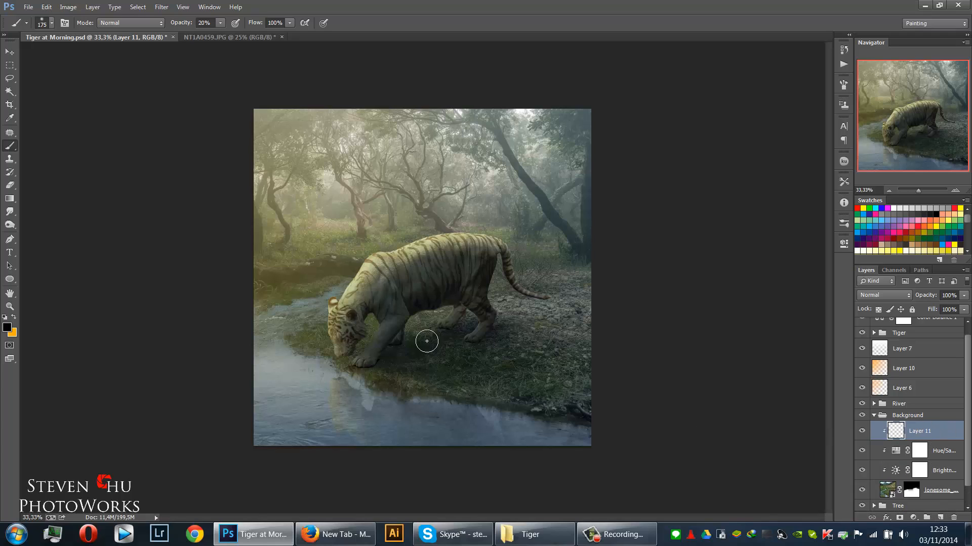
Darken the ground along the image's right edge on clipped Layer 11 with a black 800-pixel brush at 20% opacity.
key(bracketright)
key(bracketright)
key(bracketright)
key(bracketright)
key(bracketright)
key(bracketright)
key(bracketright)
key(bracketright)
key(bracketright)
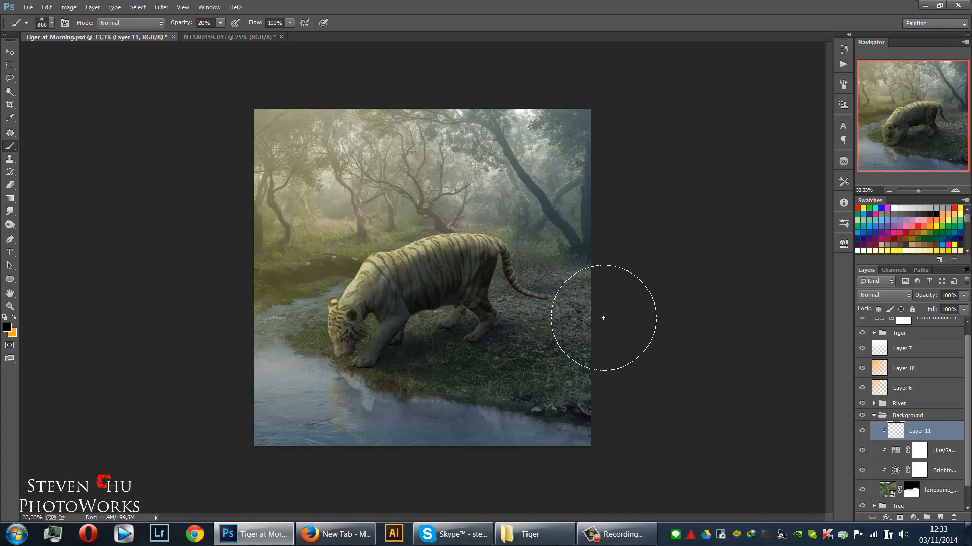
click(581, 295)
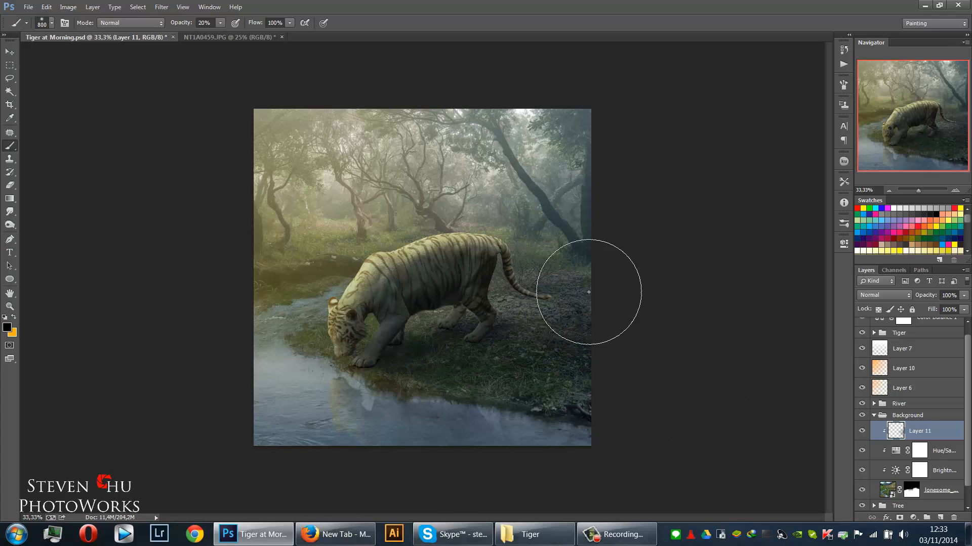
mouse_move(664, 307)
mouse_down()
mouse_move(563, 430)
mouse_move(544, 432)
mouse_move(625, 435)
mouse_move(357, 396)
mouse_move(633, 383)
mouse_up()
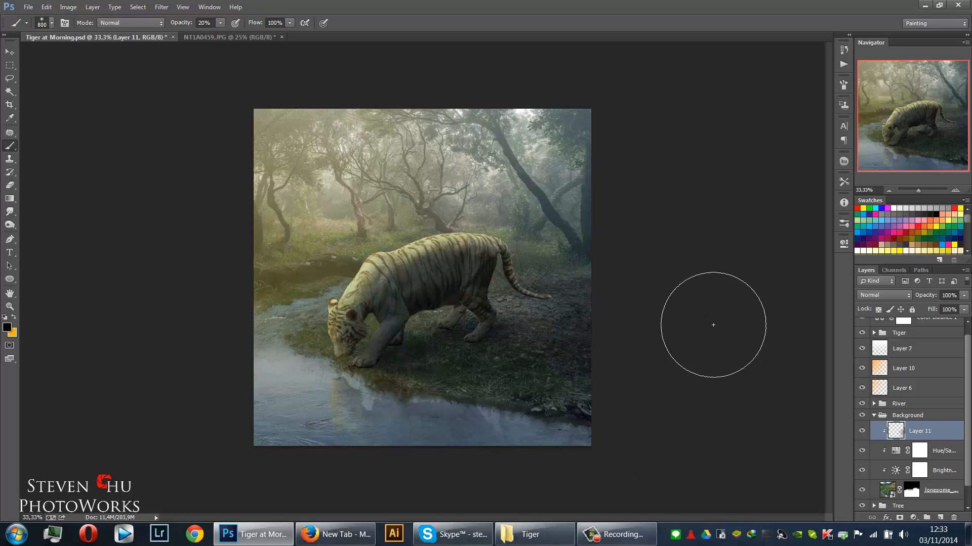
Add a clipped Selective Color adjustment above the Background group's Hue/Saturation, raising the neutrals' yellow to about +19%.
click(936, 449)
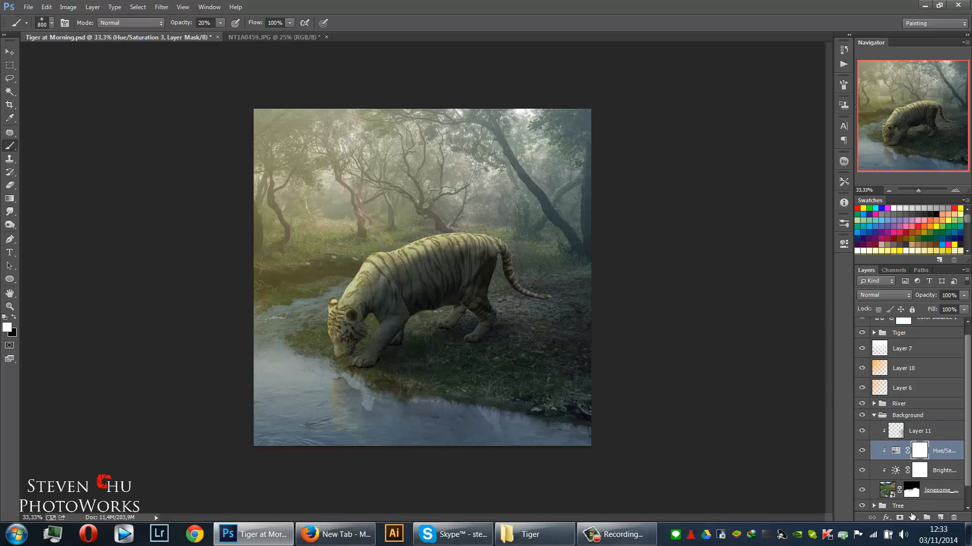
click(911, 516)
click(906, 515)
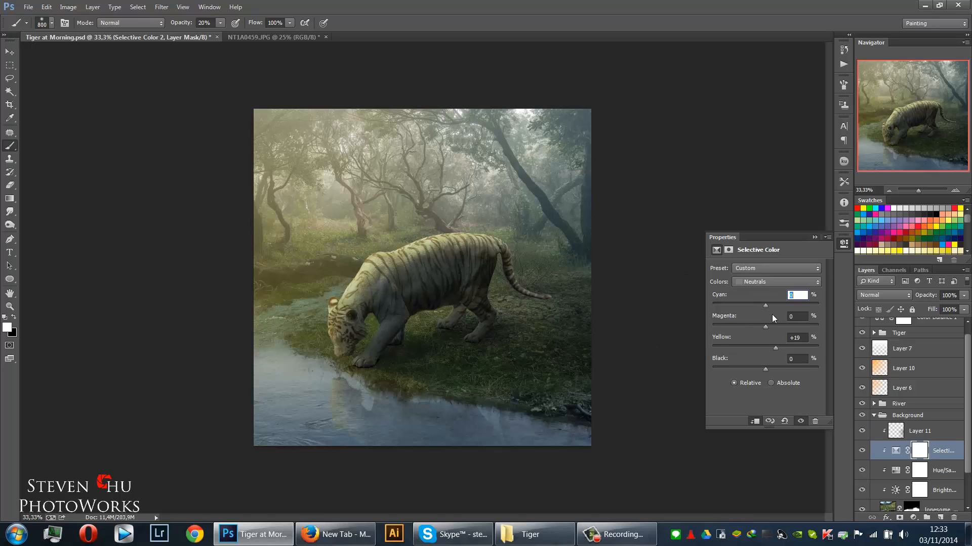
click(815, 237)
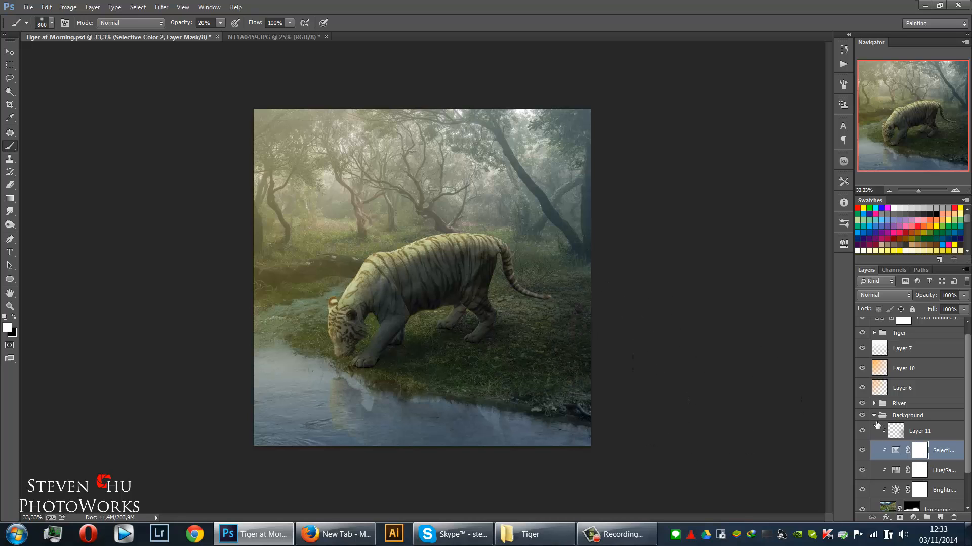
Add a clipped Selective Color adjustment above the River group's Brightness/Contrast, raising the neutrals' yellow to about +18%.
click(886, 414)
click(884, 405)
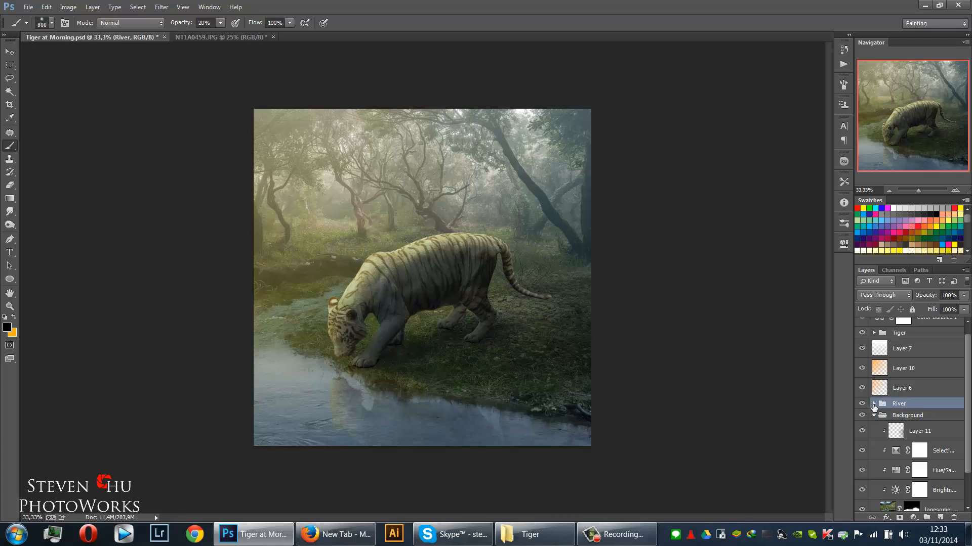
click(873, 404)
click(920, 419)
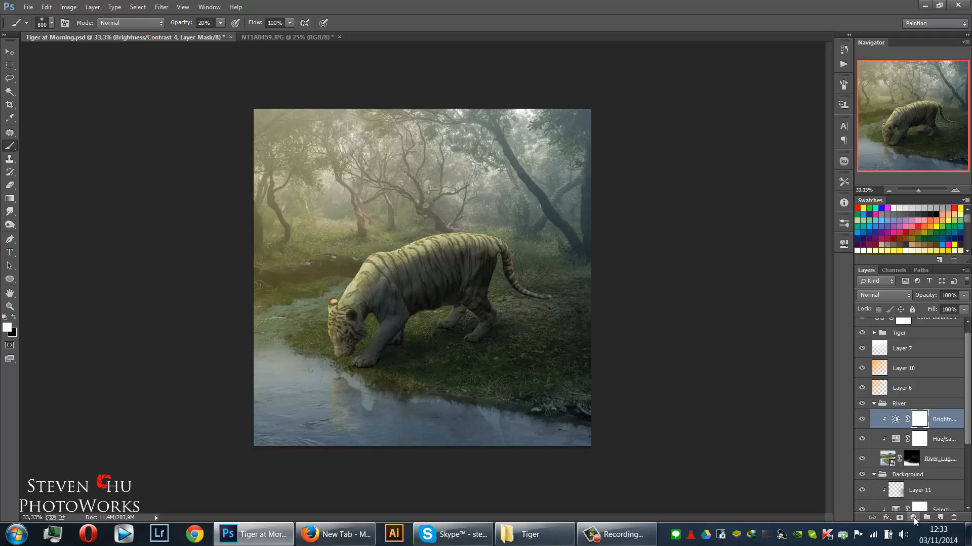
click(913, 517)
click(916, 509)
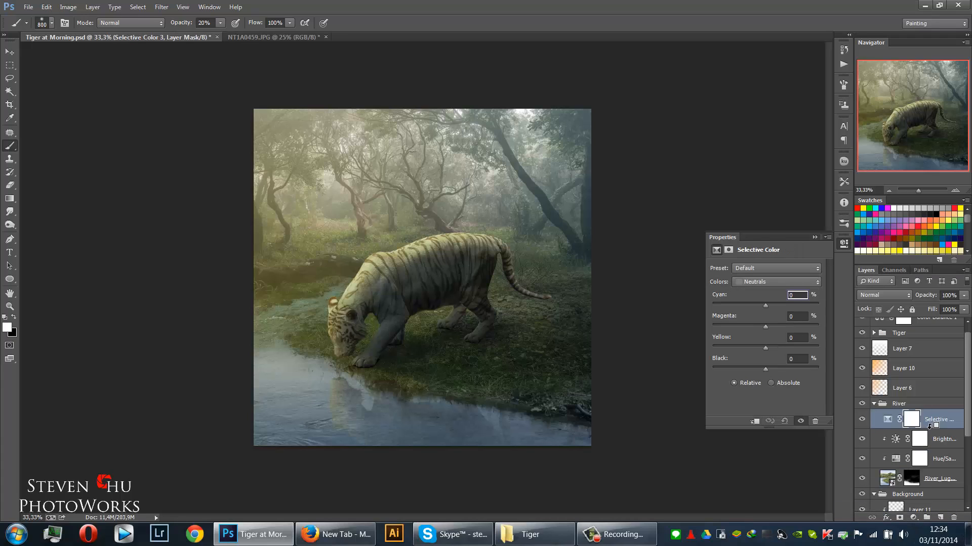
alt+click(929, 427)
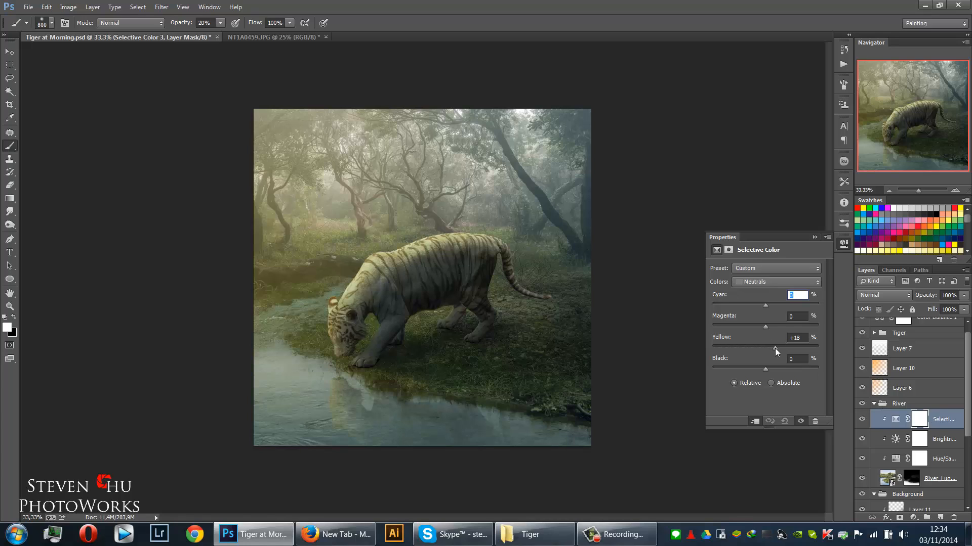
click(813, 237)
Collapse the River and Background groups in the layer stack.
scroll(948, 440, down, 3)
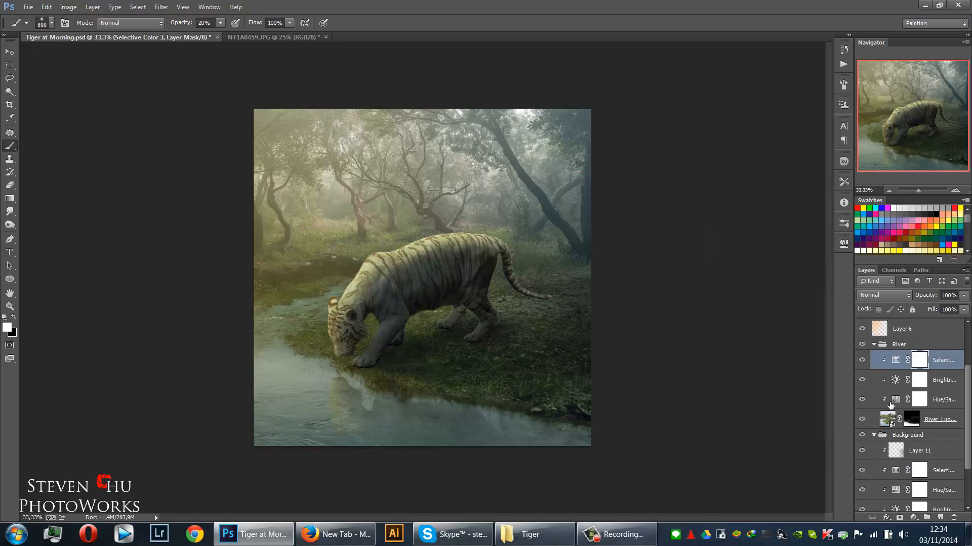
click(873, 346)
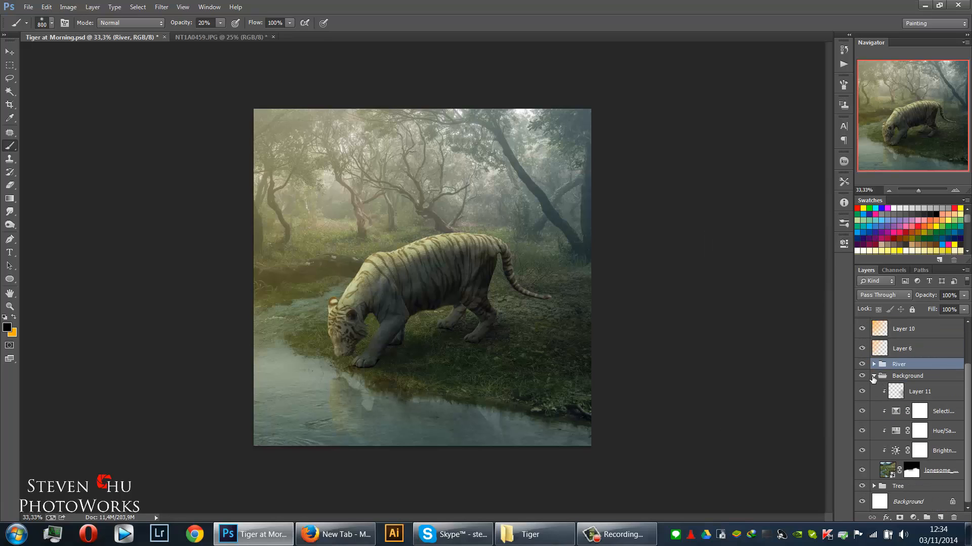
click(873, 376)
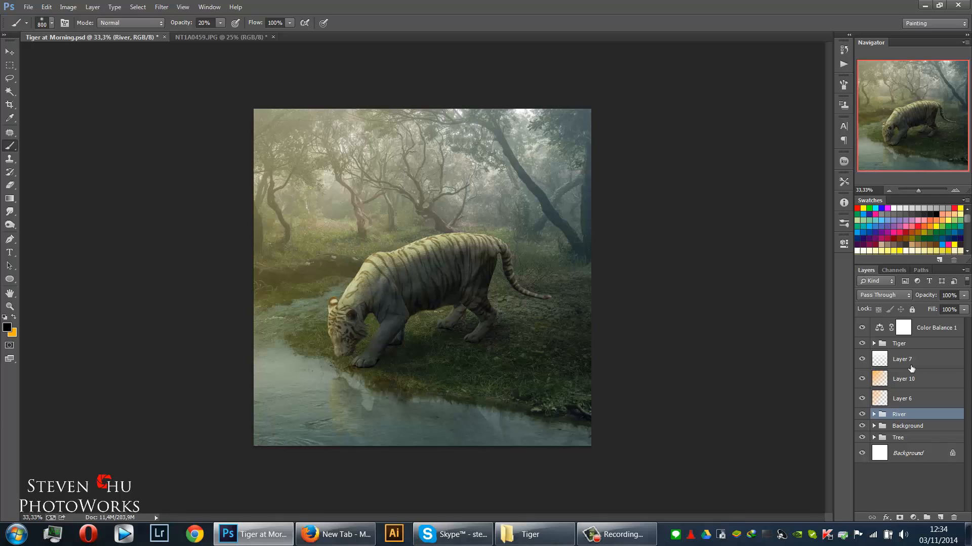
Add a clipped Selective Color adjustment to the Tree group with the neutrals' yellow at about +20%, and collapse the group.
click(905, 439)
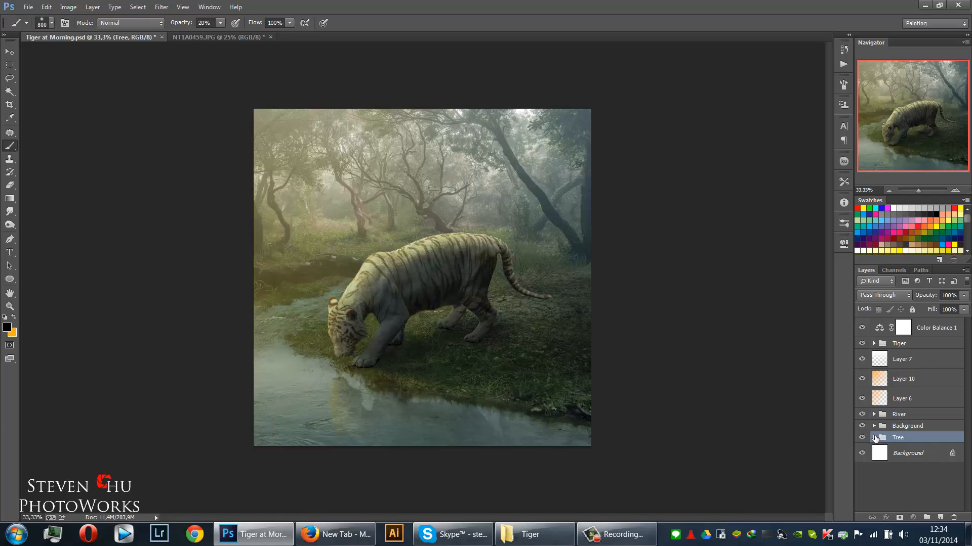
click(874, 438)
click(926, 455)
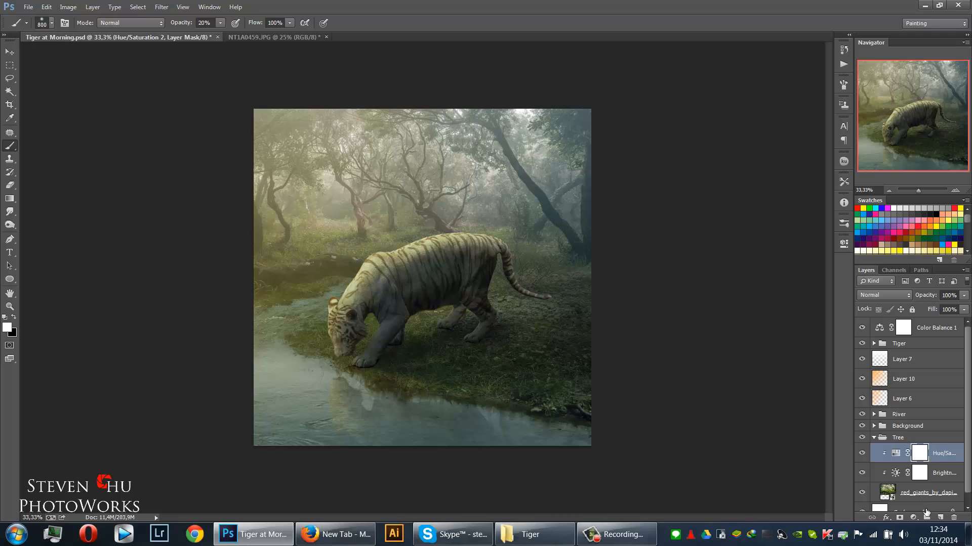
click(913, 517)
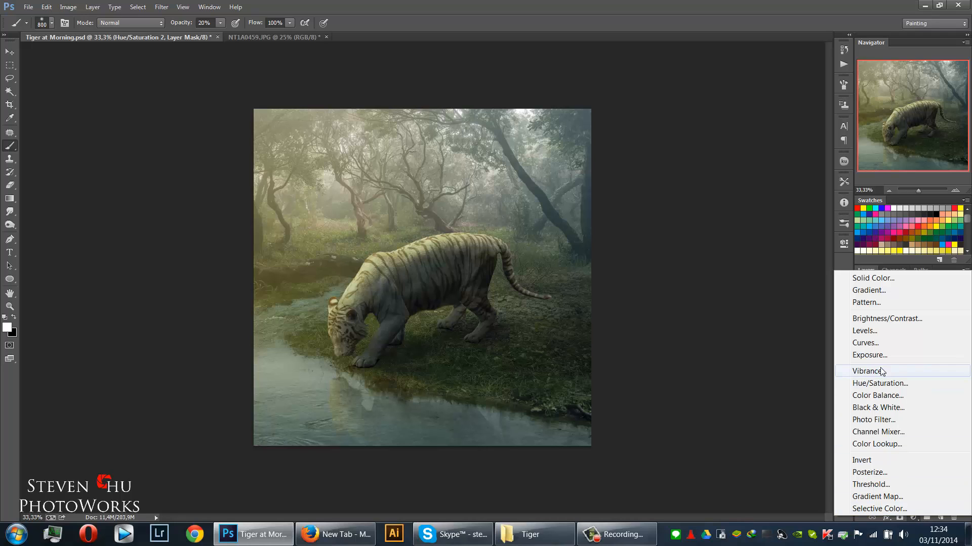
click(885, 508)
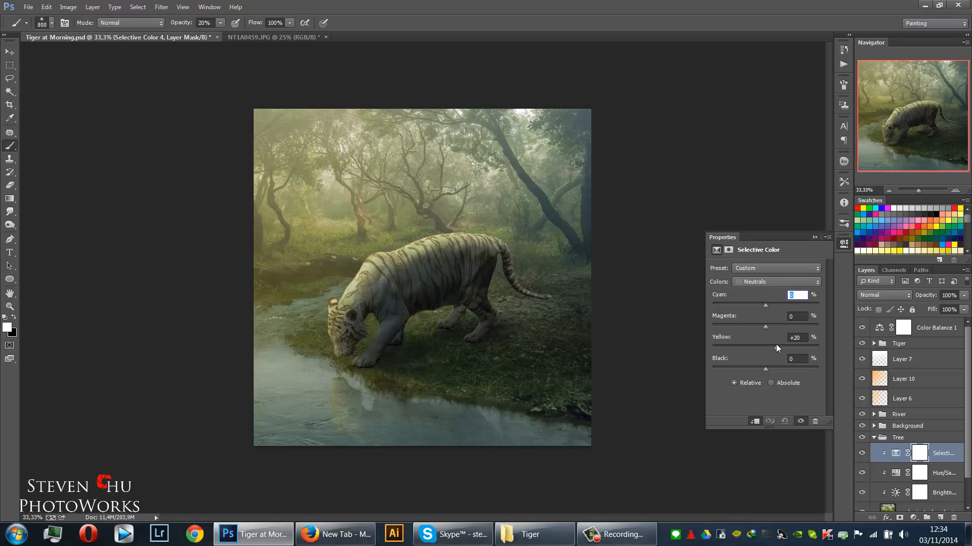
click(814, 237)
click(872, 438)
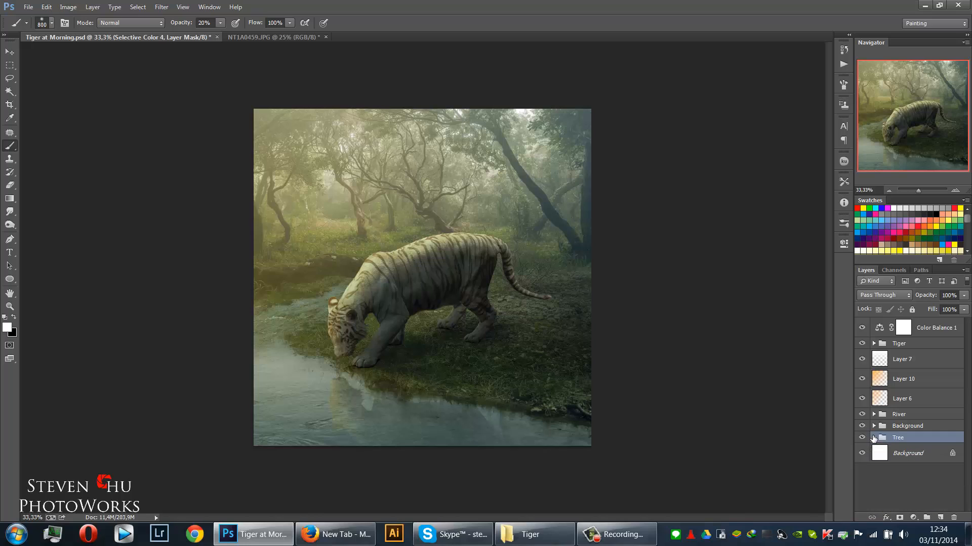
Set the opacity of the Tiger group's Shadow layer to about 56% and Layer 4's opacity to about 79%.
click(890, 344)
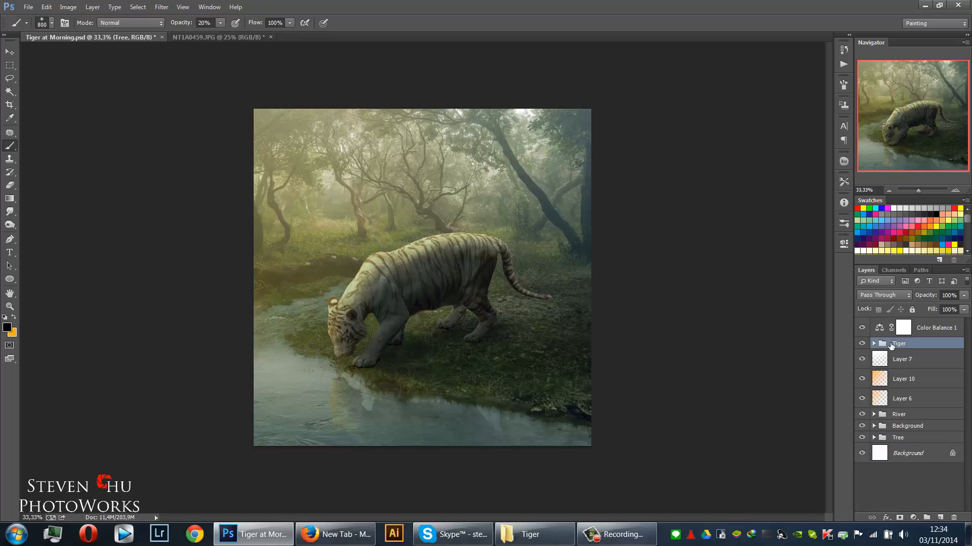
click(873, 343)
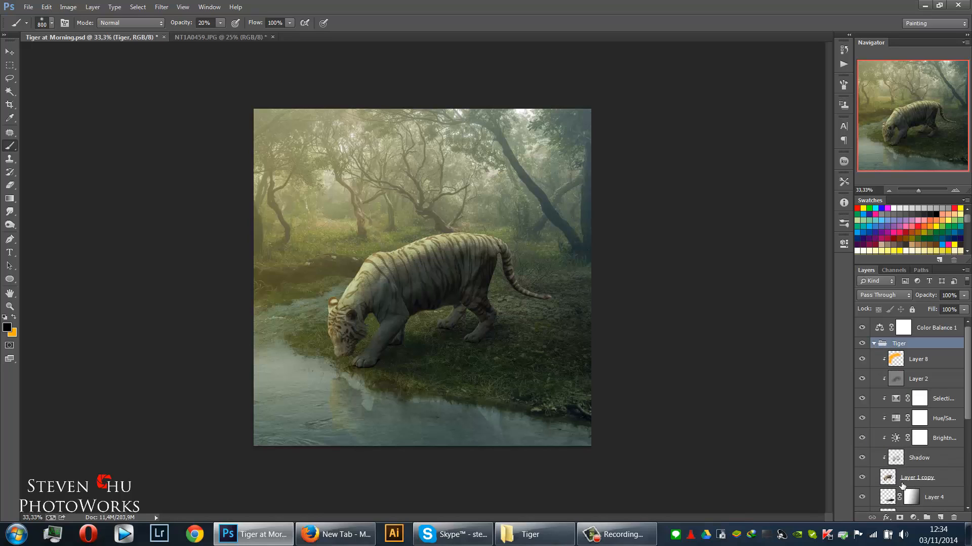
click(924, 458)
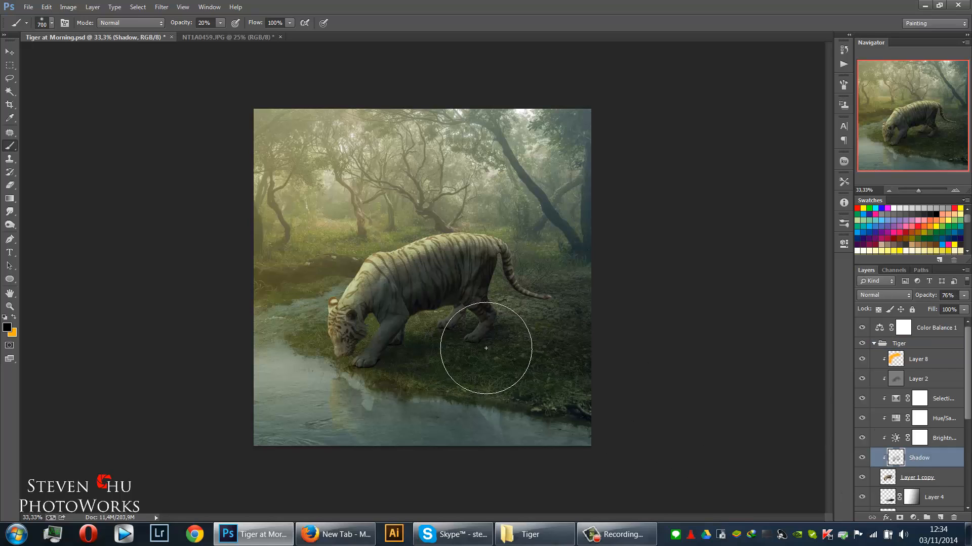
key(bracketleft)
key(bracketleft)
key(bracketleft)
key(bracketleft)
key(bracketleft)
key(bracketleft)
key(bracketleft)
key(bracketleft)
key(bracketleft)
key(bracketleft)
key(bracketleft)
key(bracketleft)
key(bracketleft)
click(964, 296)
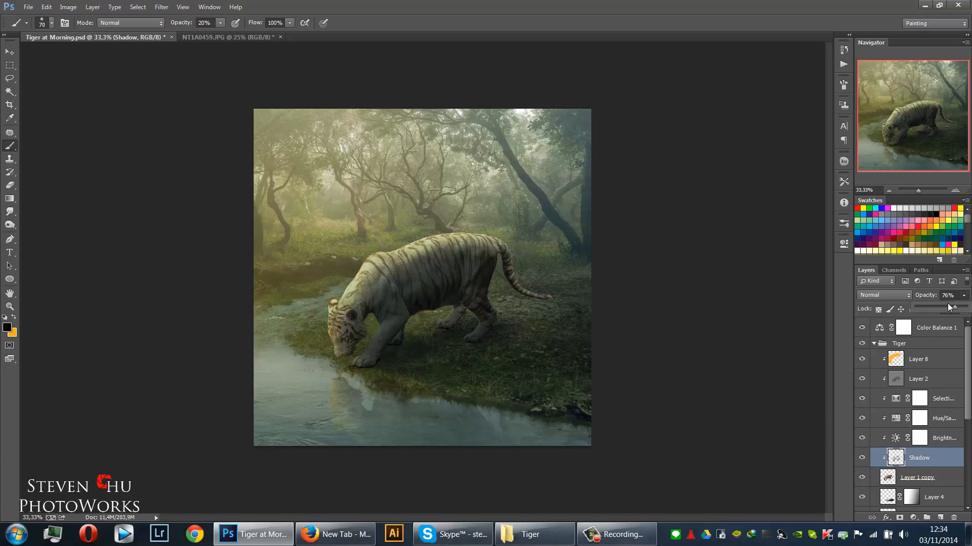
drag(943, 310, 941, 311)
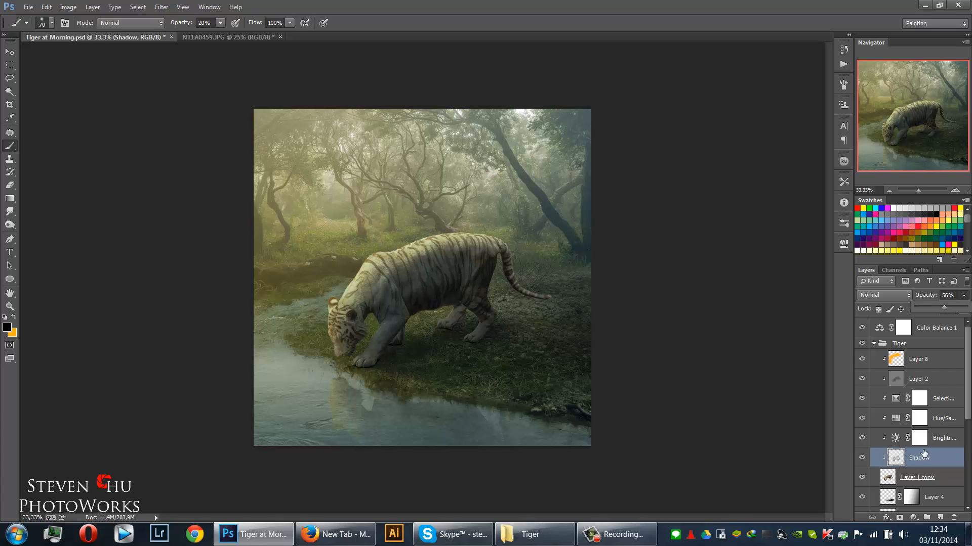
click(927, 498)
click(963, 296)
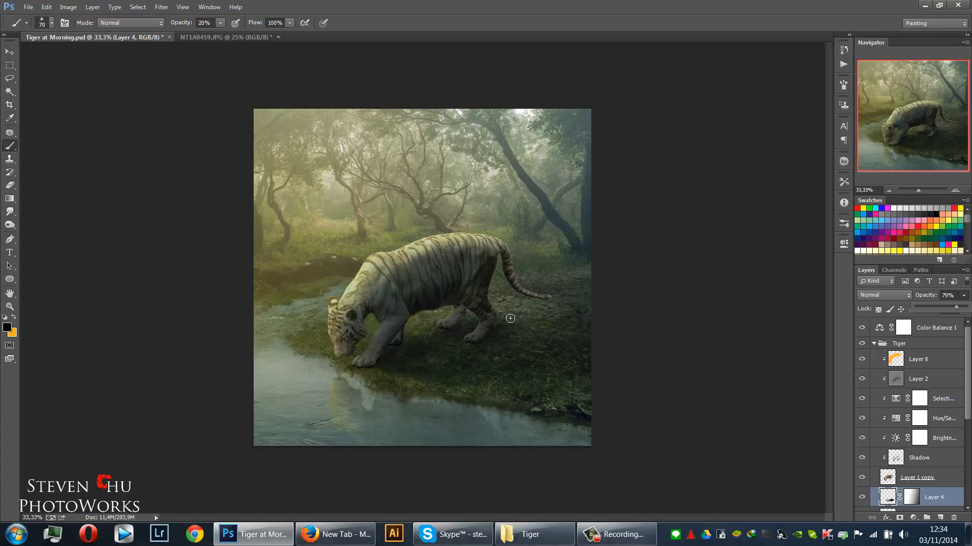
Add a clipped layer above the Shadow layer and darken the tiger's hind legs with a black 150 px brush at 20% opacity.
click(939, 463)
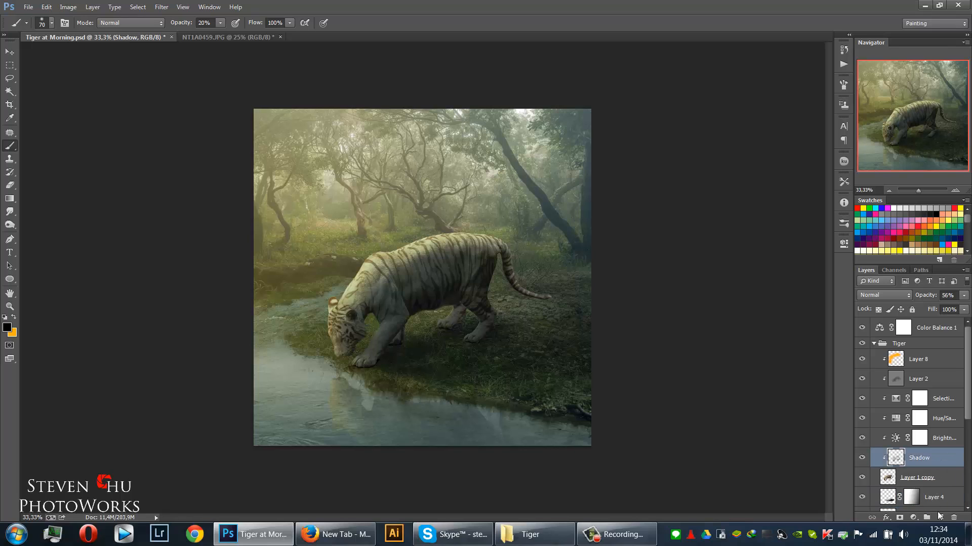
click(939, 518)
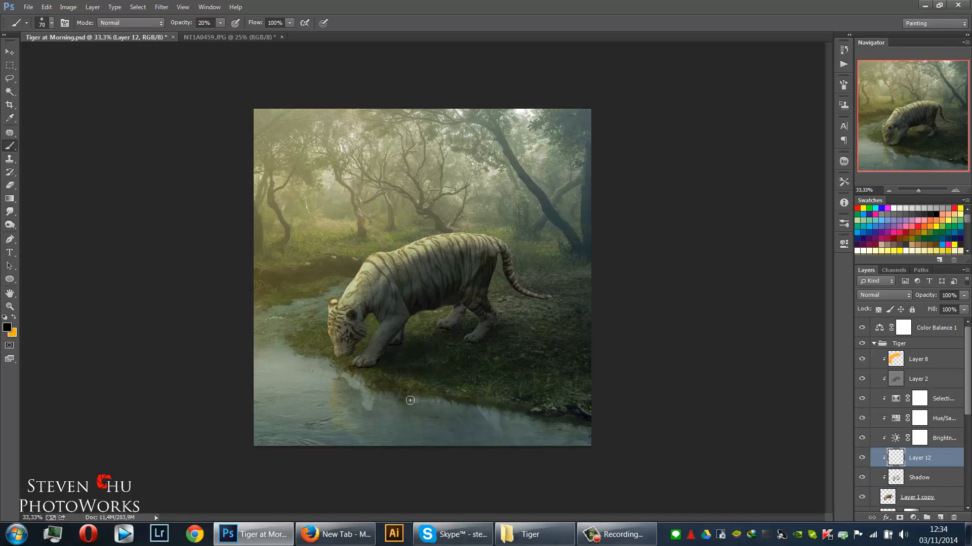
key(ctrl+plus)
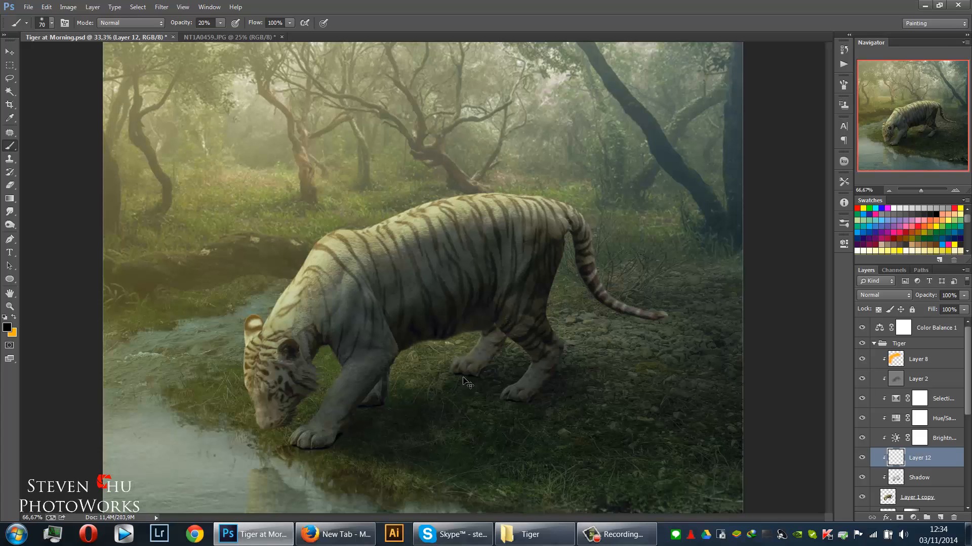
key(bracketright)
key(bracketright)
key(bracketright)
key(bracketright)
key(bracketright)
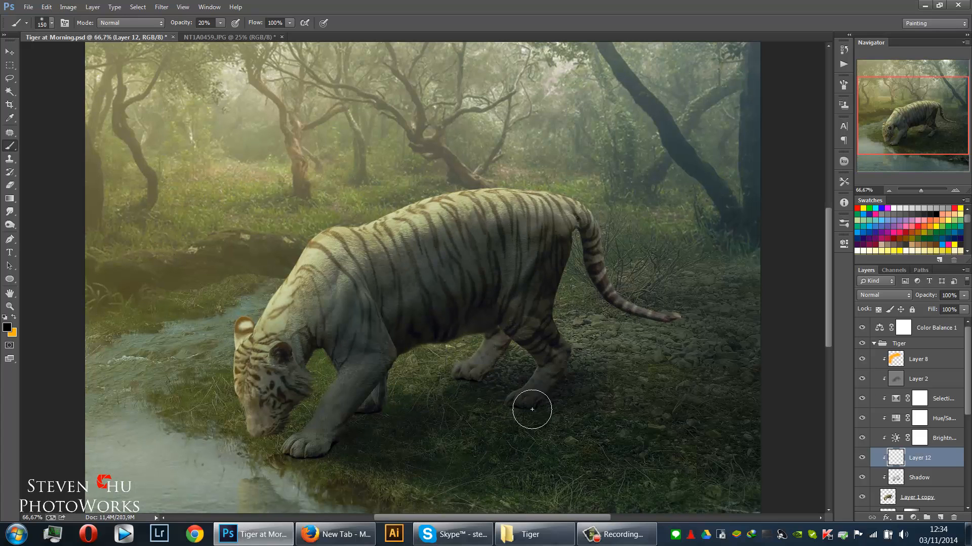
drag(532, 409, 576, 357)
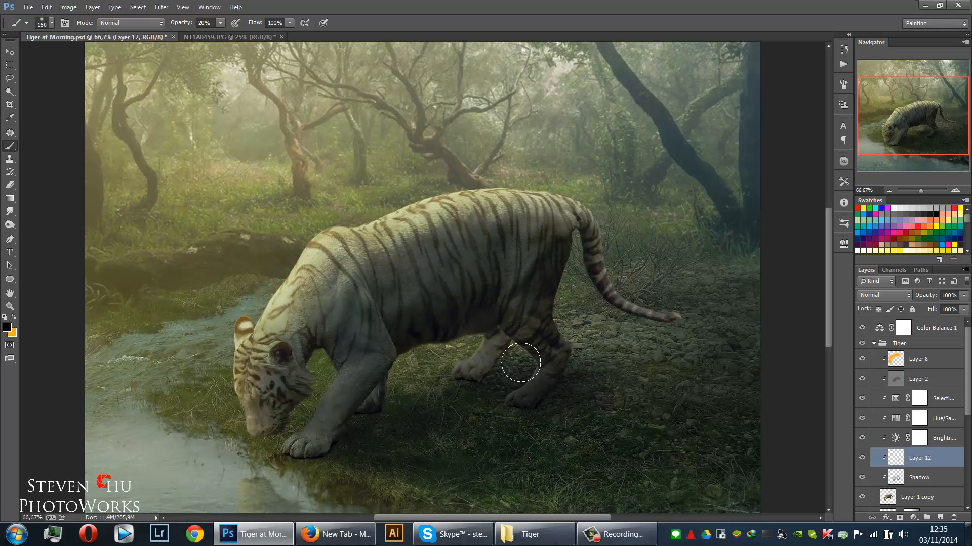
drag(494, 371, 494, 356)
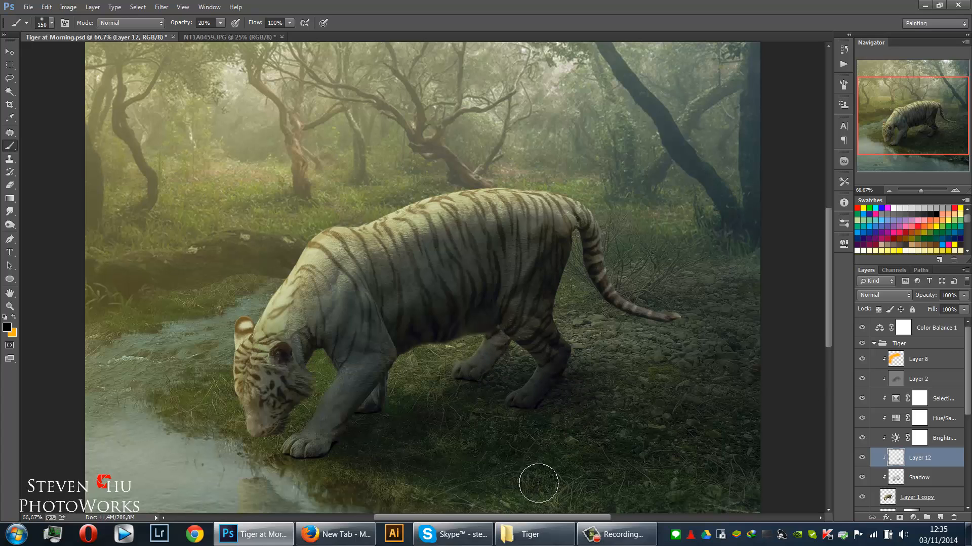
Lower the opacity of the new hind-leg shading layer to about 71%.
key(ctrl+minus)
key(ctrl+minus)
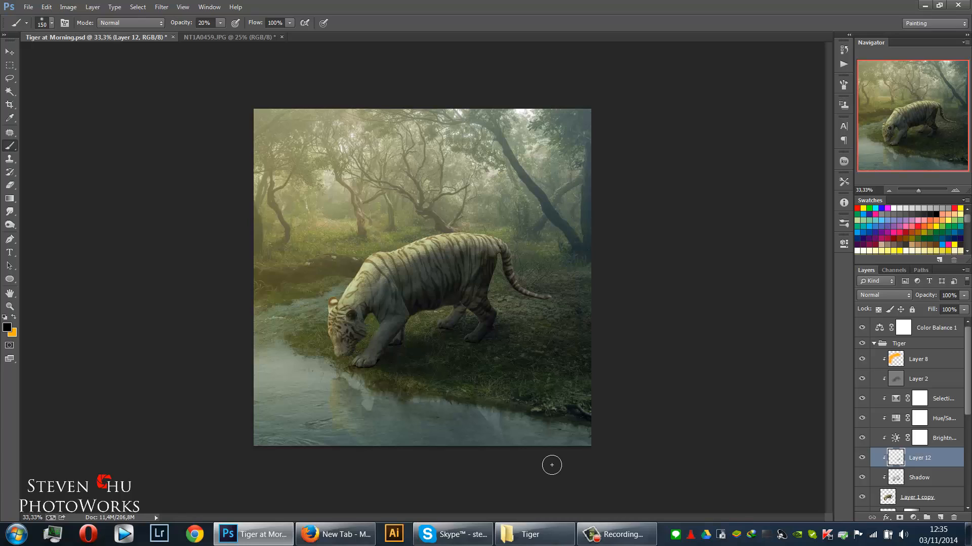
mouse_move(963, 295)
mouse_down()
mouse_move(962, 307)
mouse_move(943, 309)
mouse_up()
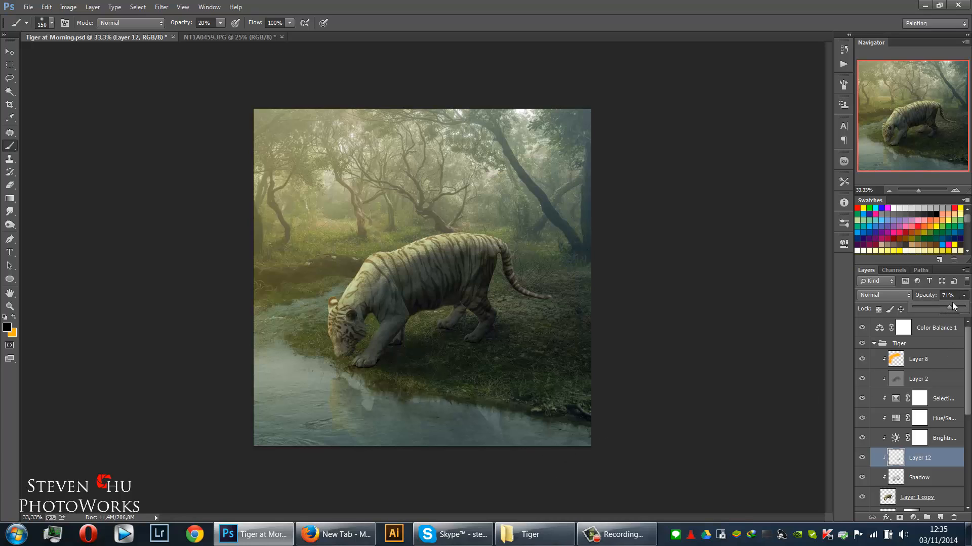
drag(956, 306, 956, 306)
key(v)
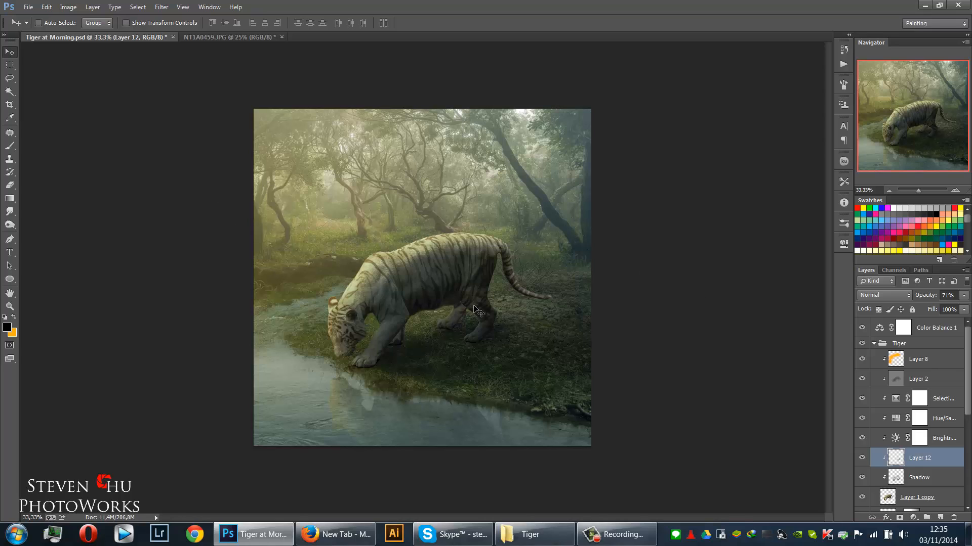
Collapse the Tiger group and stamp all visible layers into a merged layer above Color Balance 1.
click(874, 344)
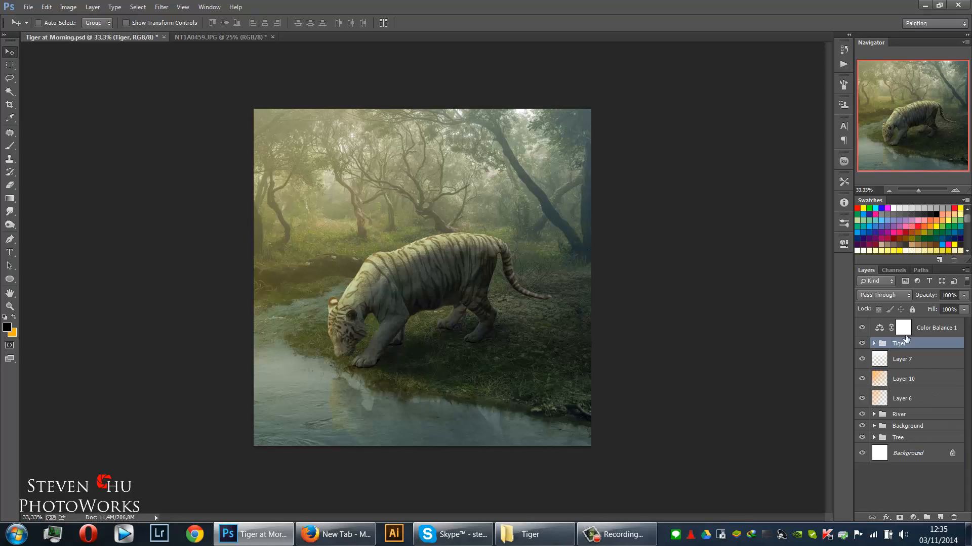
click(917, 334)
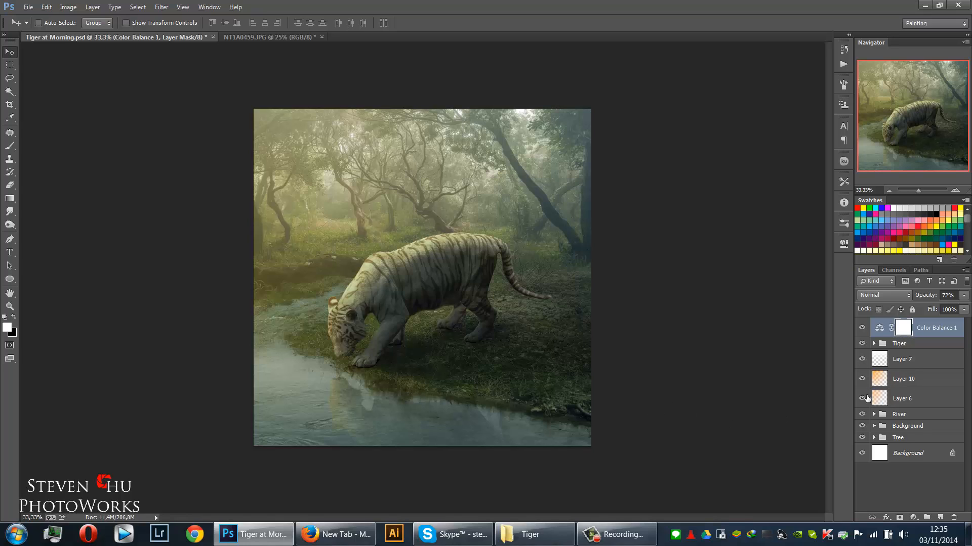
key(ctrl+shift+alt+e)
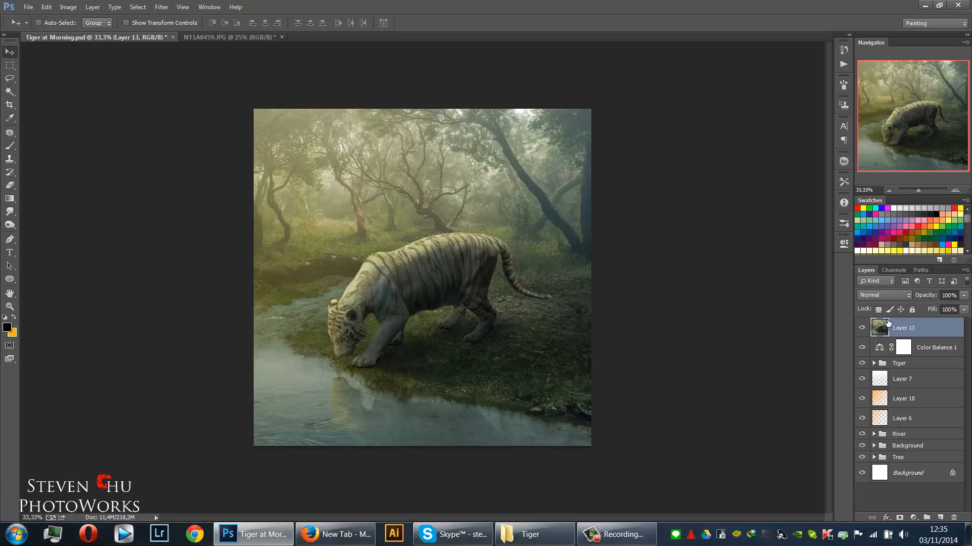
Inspect the merged layer's individual color channels and copy the entire canvas of the Blue channel.
click(897, 269)
click(893, 304)
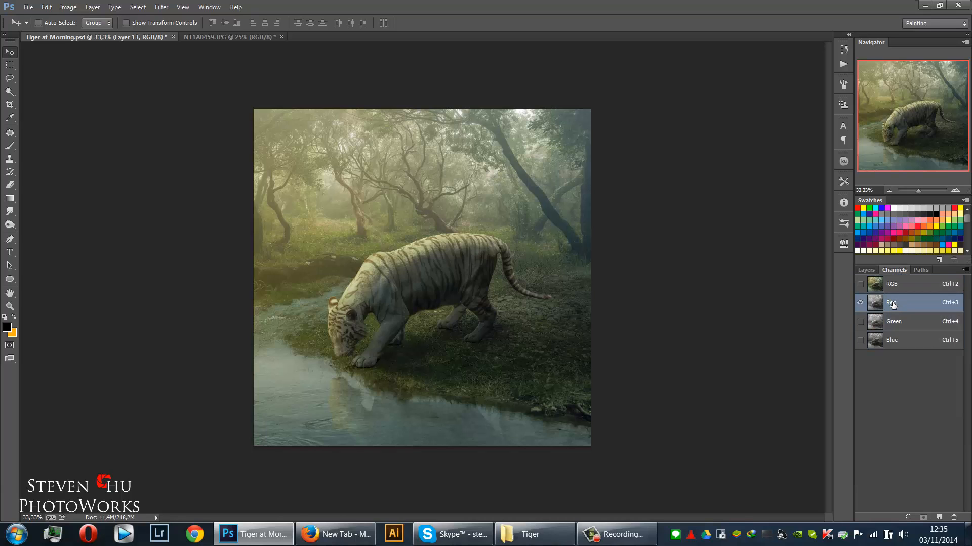
click(897, 319)
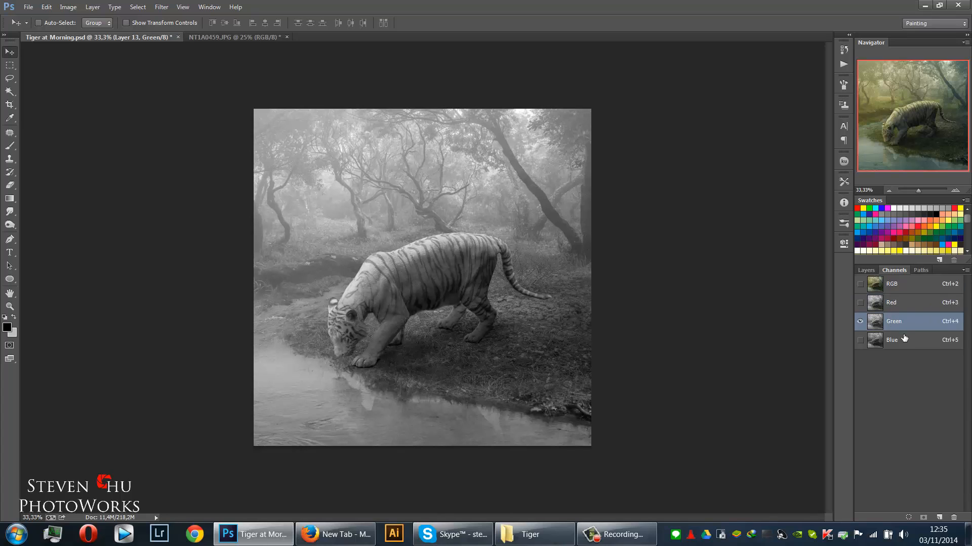
click(904, 339)
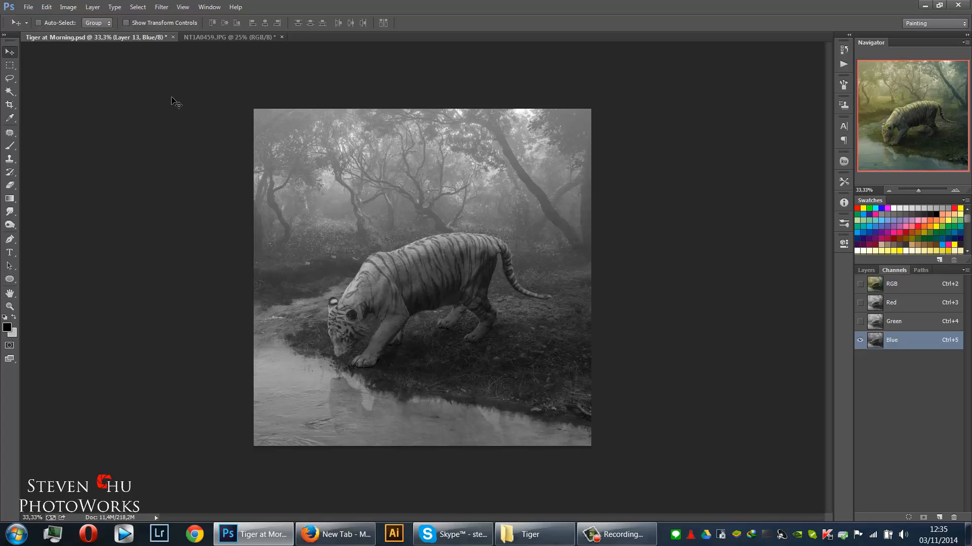
click(12, 66)
drag(217, 96, 770, 481)
click(46, 7)
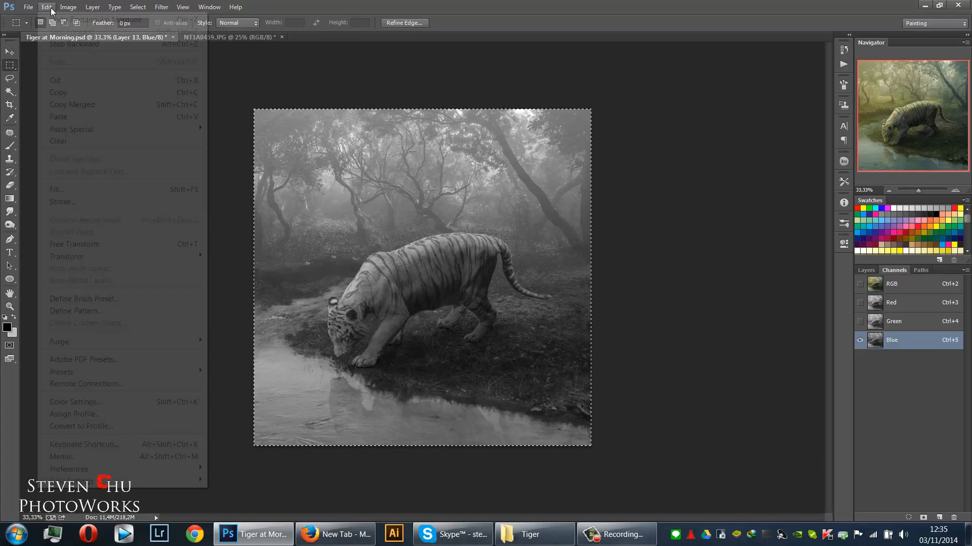
click(58, 92)
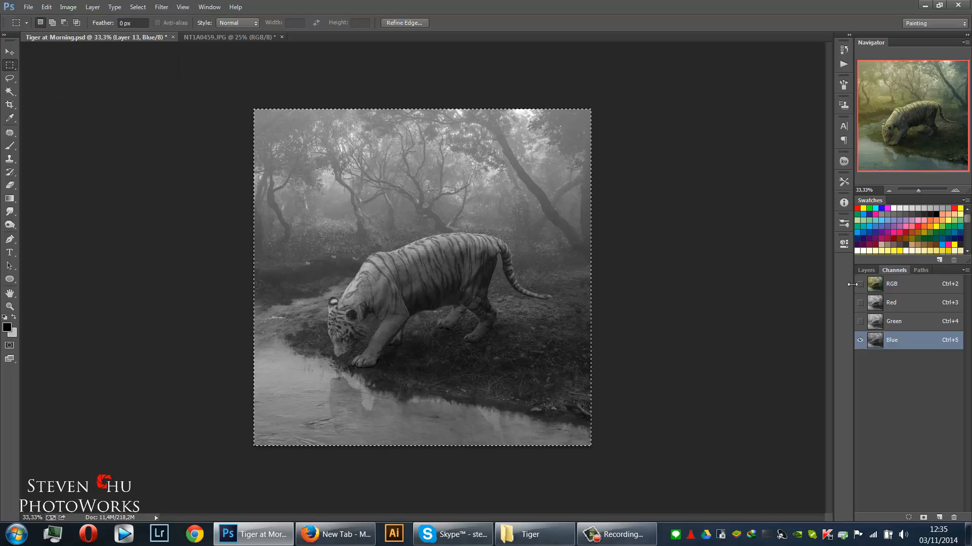
Return to the RGB composite and paste the copied channel into a new layer on top of the stack.
click(920, 282)
click(871, 269)
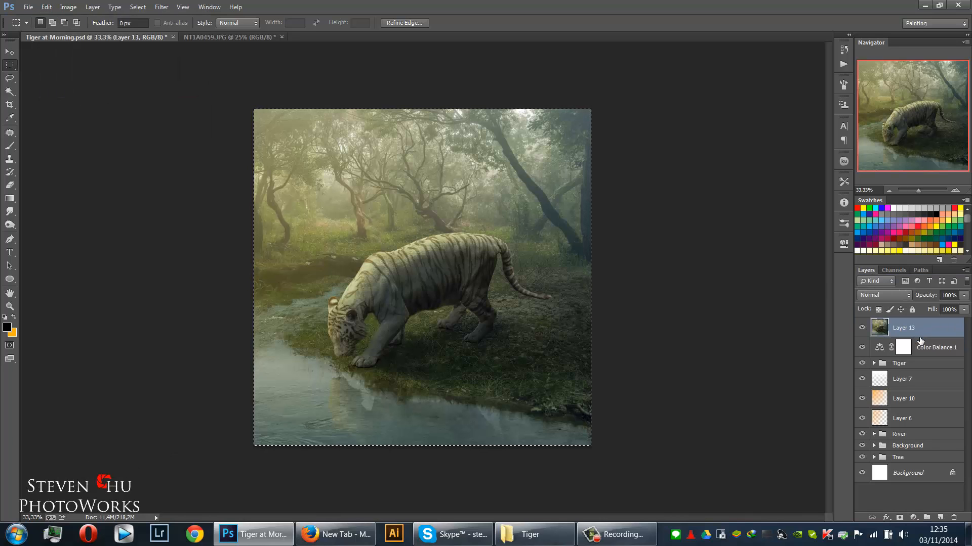
click(46, 7)
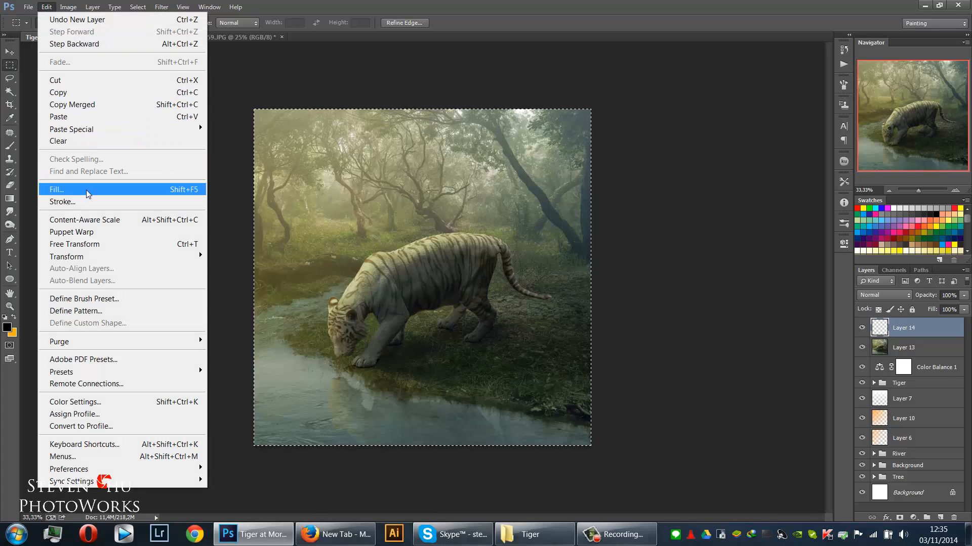
click(71, 115)
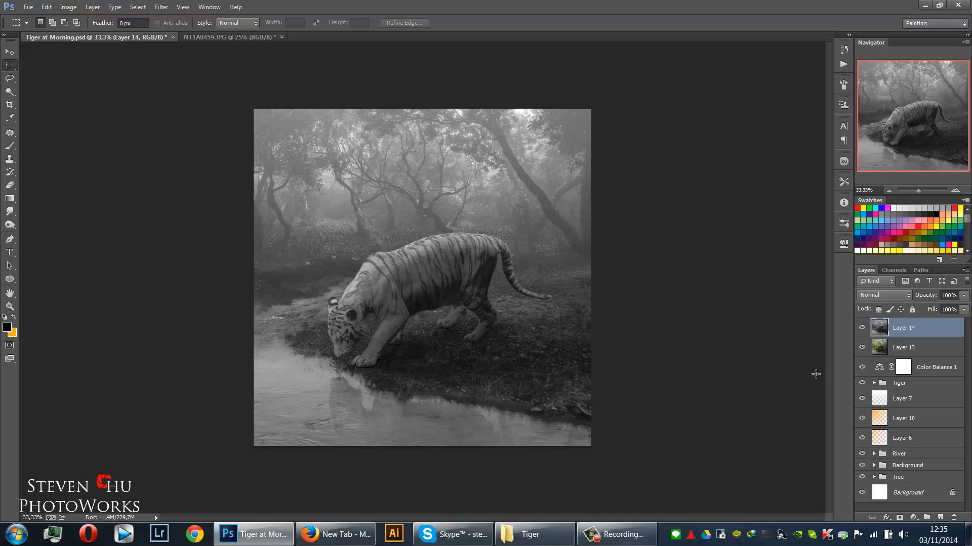
Set the pasted grayscale layer to Multiply blending at about 49% opacity.
click(900, 297)
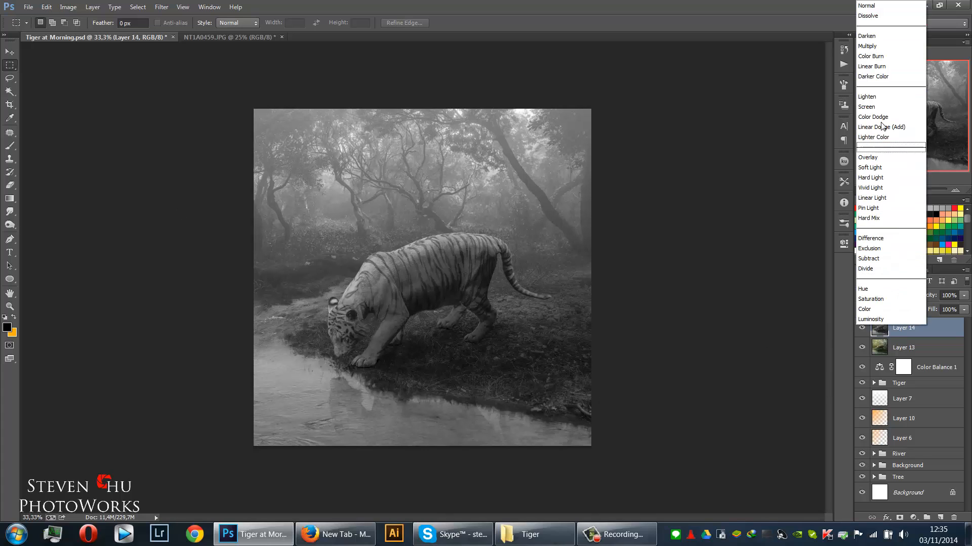
click(887, 47)
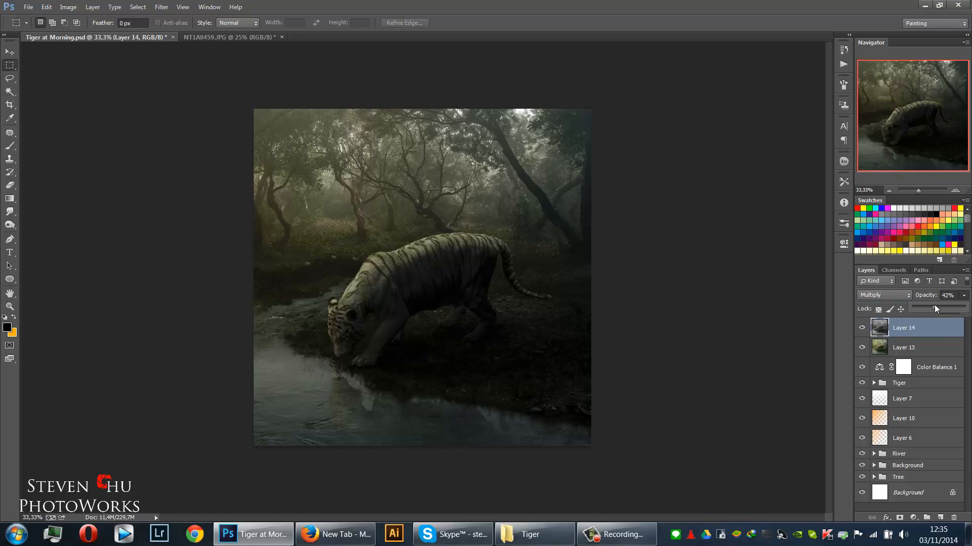
click(935, 307)
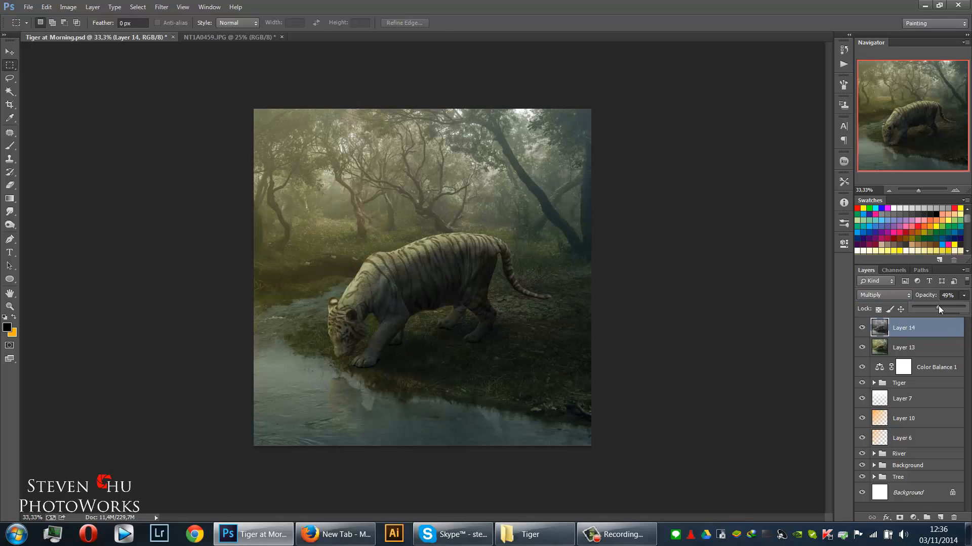
Mask the Multiply layer's sunlit upper-left area with a very large black brush at 20% opacity, and lower the layer's opacity to about 30%.
click(899, 518)
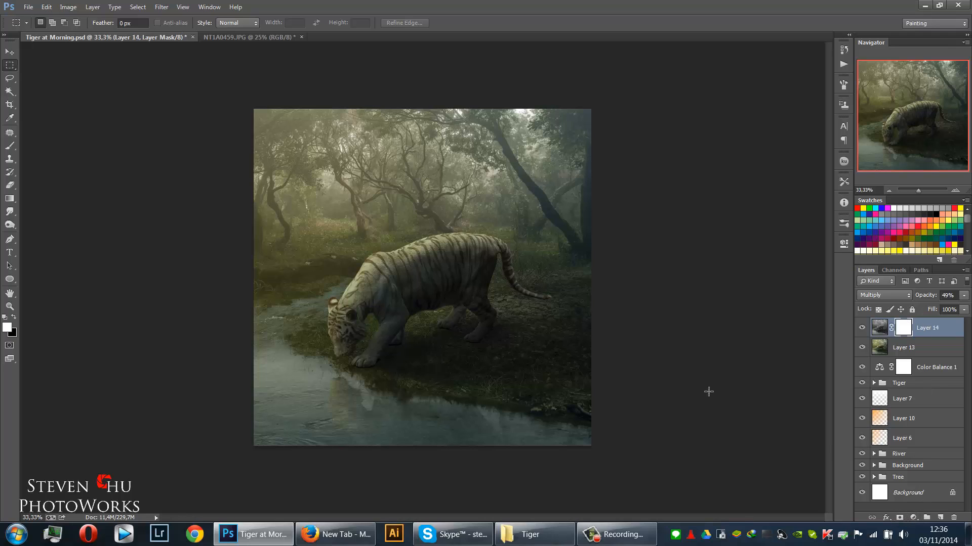
click(10, 146)
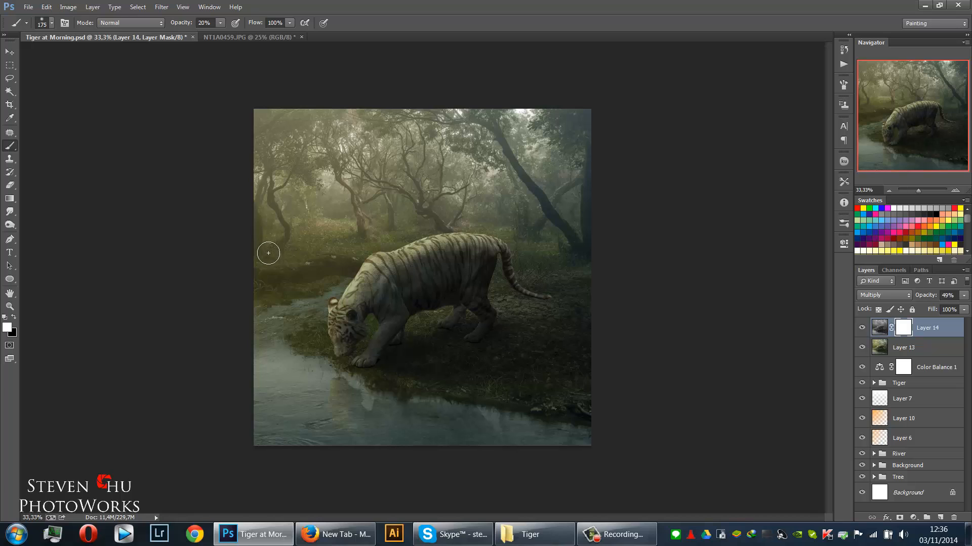
key(bracketright)
key(bracketright)
key(bracketright)
key(bracketright)
key(bracketright)
key(bracketright)
key(bracketright)
key(bracketright)
key(bracketright)
key(bracketright)
key(bracketright)
key(bracketright)
key(bracketright)
key(bracketright)
key(bracketright)
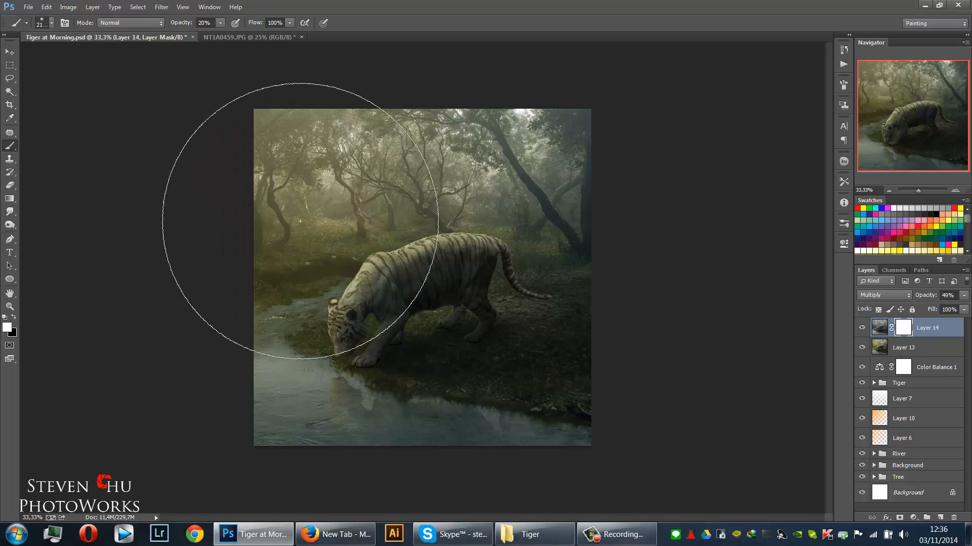
click(13, 318)
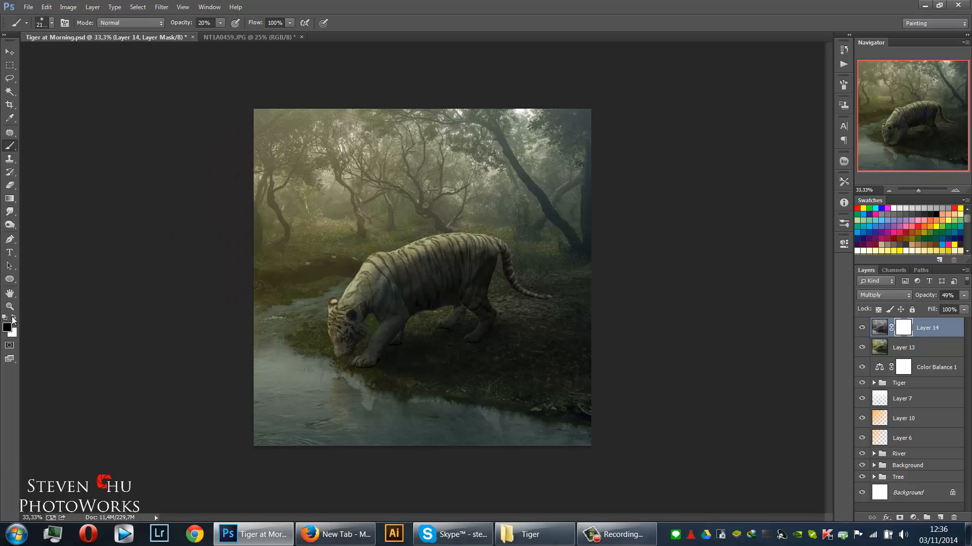
mouse_move(405, 155)
mouse_down()
mouse_move(311, 194)
mouse_move(347, 240)
mouse_move(269, 267)
mouse_move(323, 250)
mouse_move(288, 247)
mouse_move(316, 220)
mouse_move(297, 267)
mouse_move(320, 192)
mouse_move(337, 275)
mouse_move(295, 206)
mouse_move(335, 288)
mouse_move(259, 210)
mouse_move(284, 332)
mouse_move(265, 308)
mouse_move(281, 351)
mouse_move(250, 291)
mouse_move(251, 265)
mouse_move(225, 230)
mouse_move(363, 185)
mouse_move(352, 212)
mouse_move(232, 271)
mouse_up()
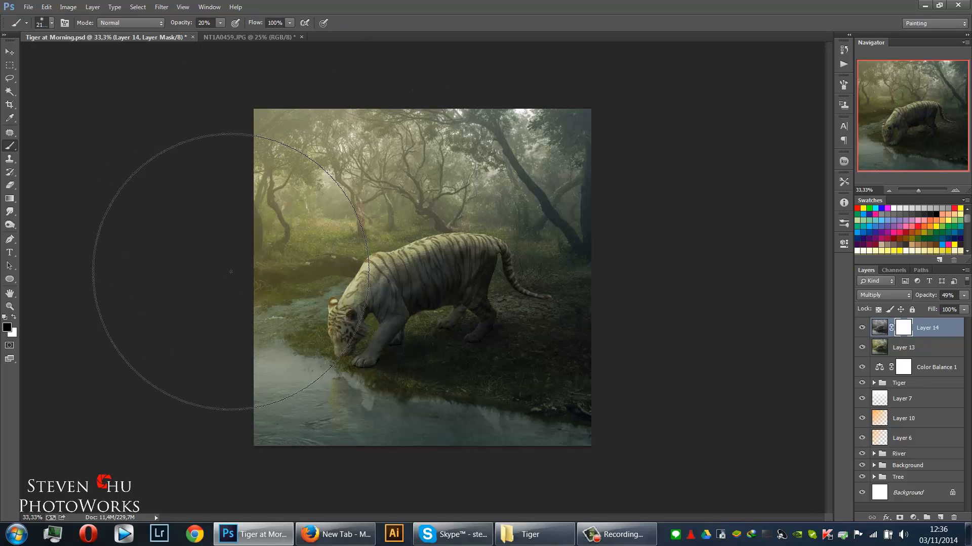
click(960, 298)
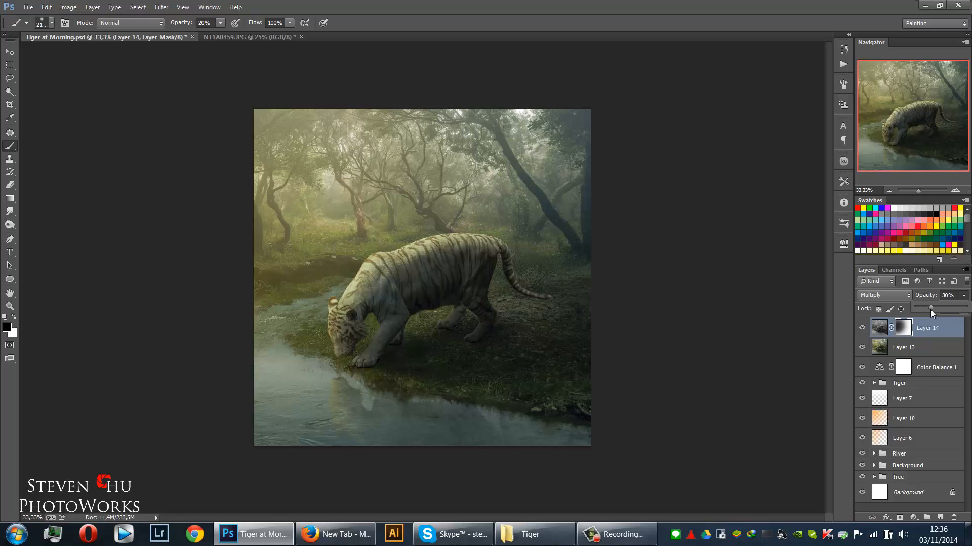
Lower the opacity of the Multiply layer Layer 14 to 27%.
drag(930, 310, 925, 311)
key(v)
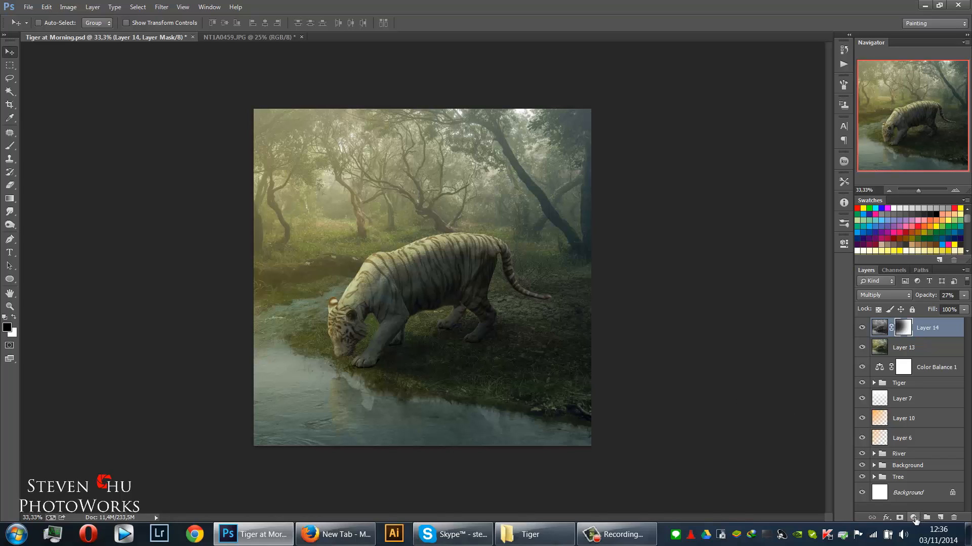
Add a Gradient Fill layer using the Black, White preset in Radial style at 209% scale.
click(915, 521)
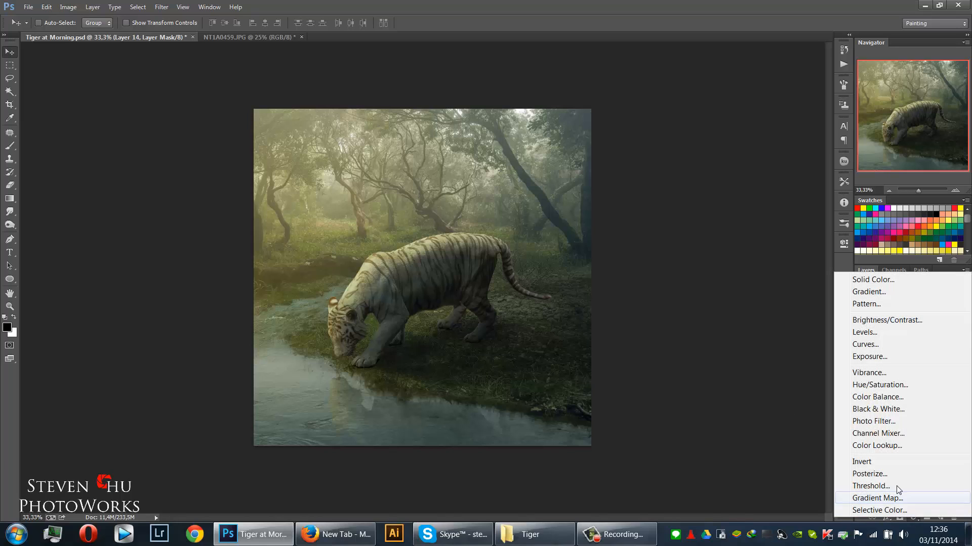
click(883, 292)
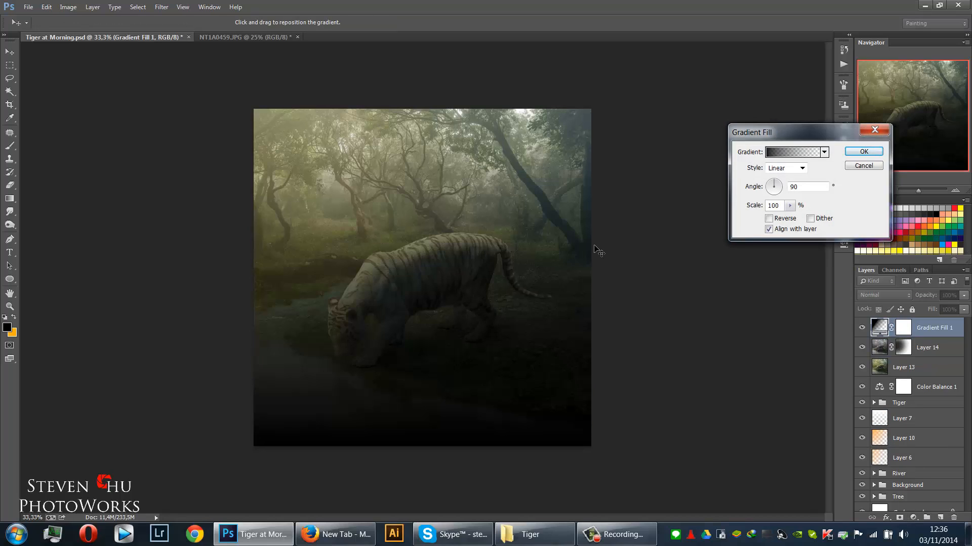
click(808, 152)
click(726, 233)
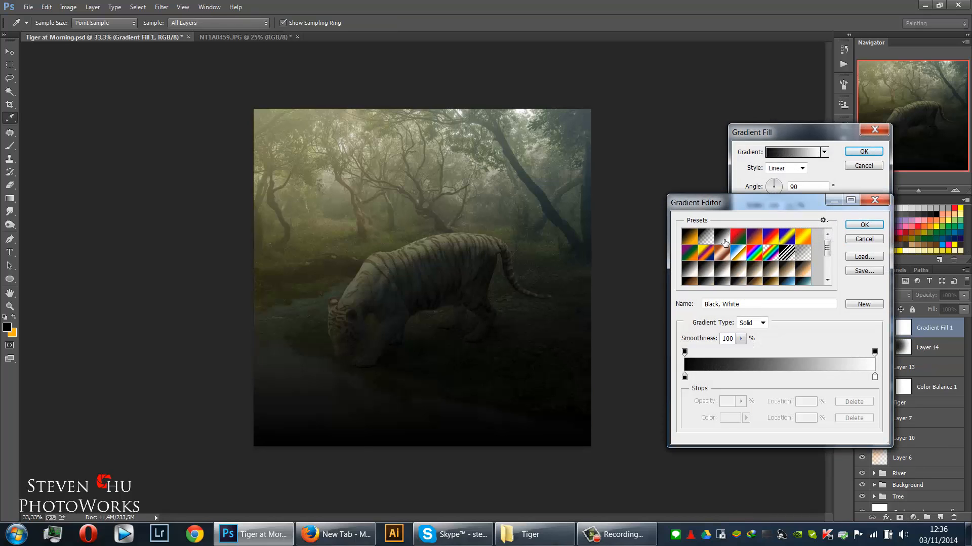
click(861, 226)
click(786, 168)
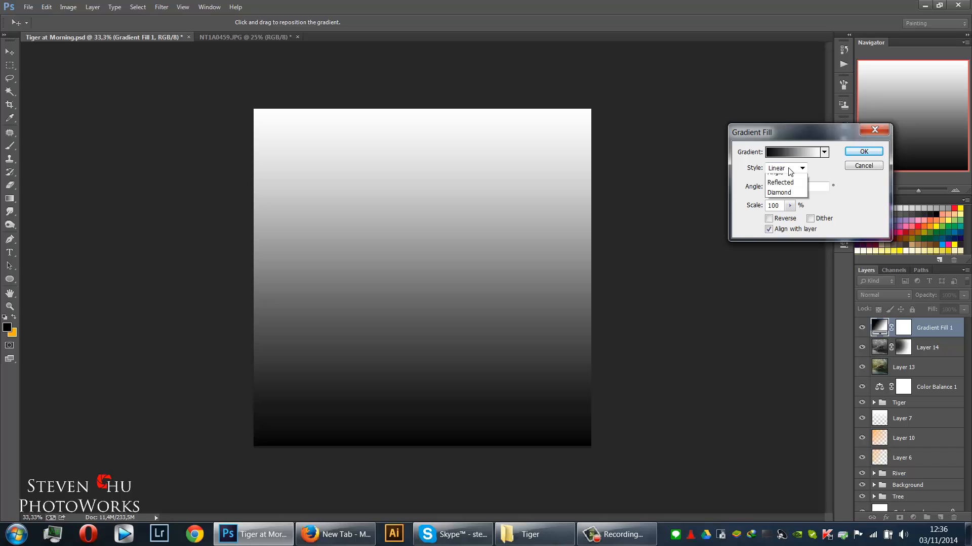
click(782, 183)
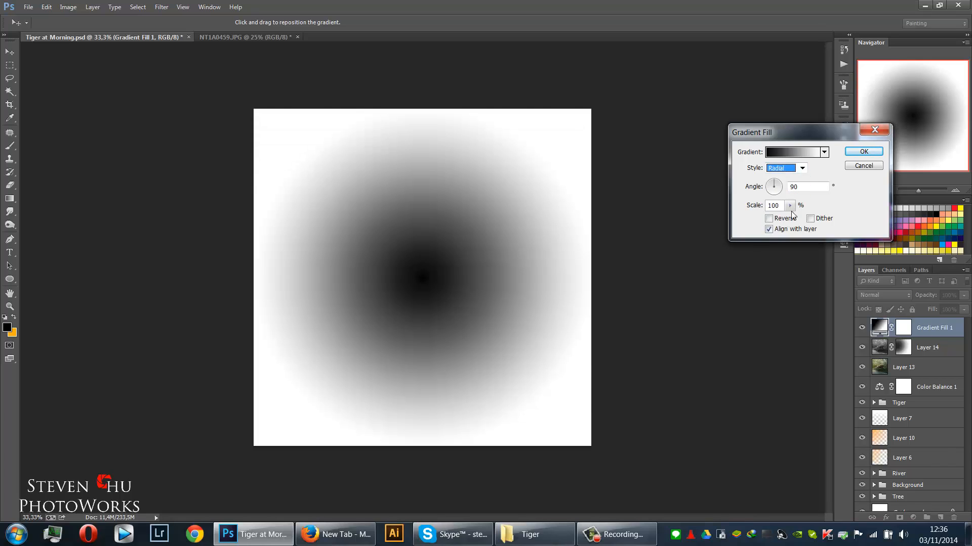
drag(790, 206, 799, 220)
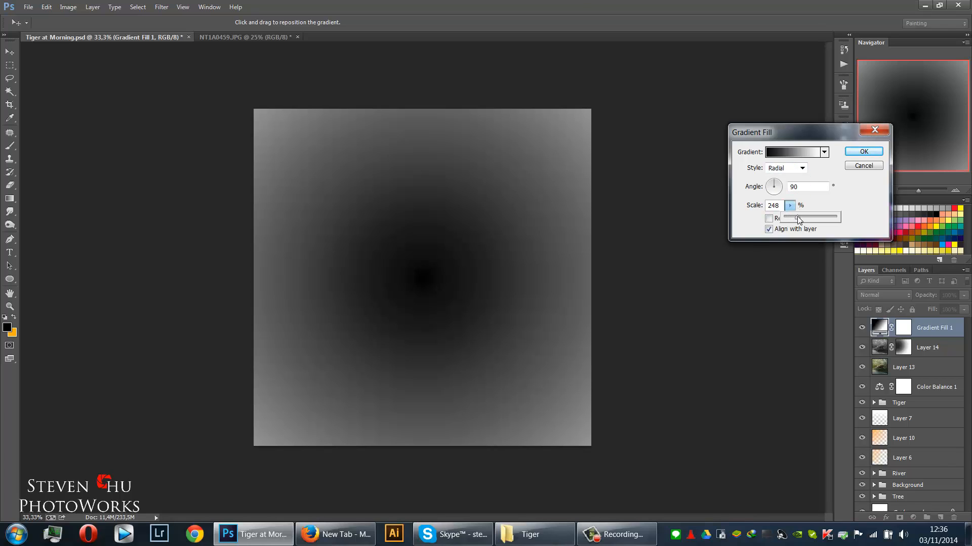
click(863, 152)
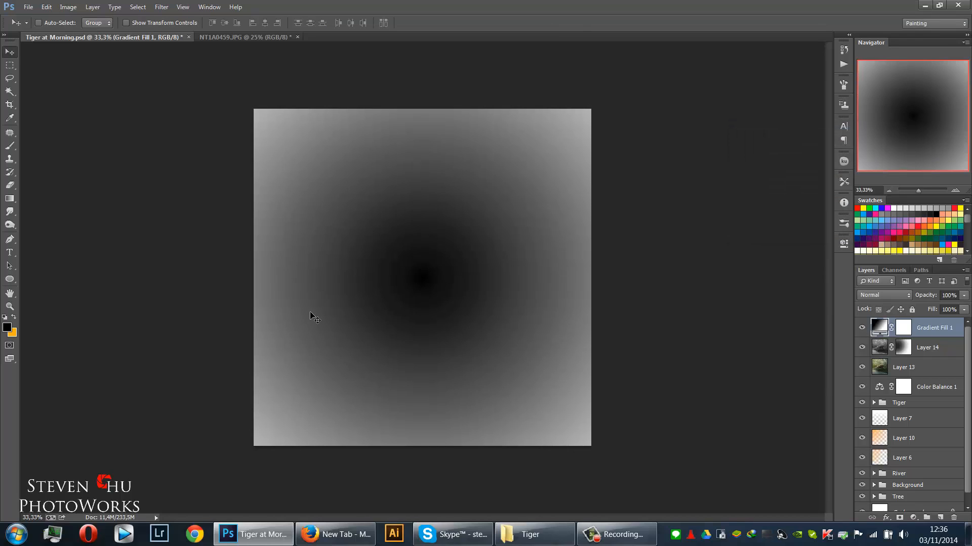
Move the radial gradient's centre to the upper-left part of the image and set the fill layer to Overlay blending.
drag(349, 250, 333, 236)
double_click(879, 328)
drag(400, 284, 293, 205)
click(863, 152)
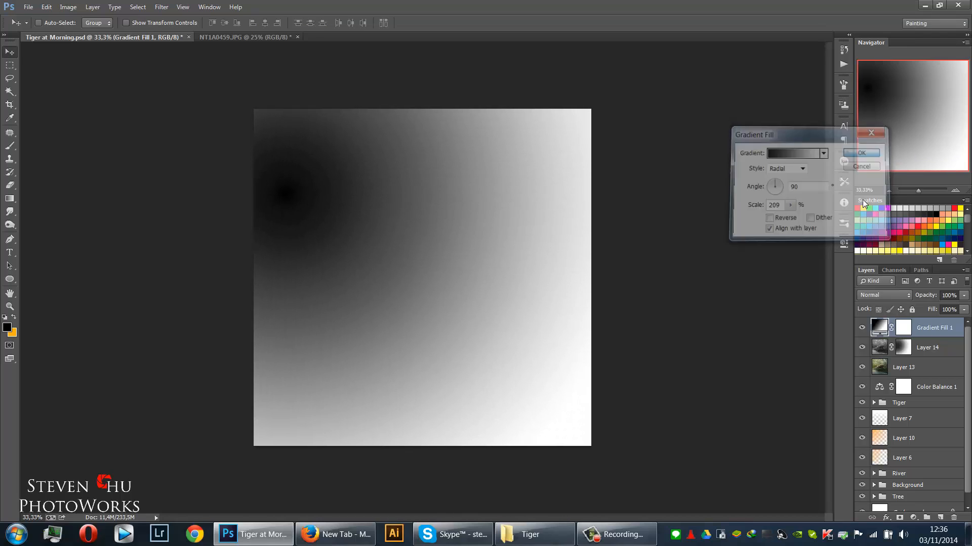
click(906, 295)
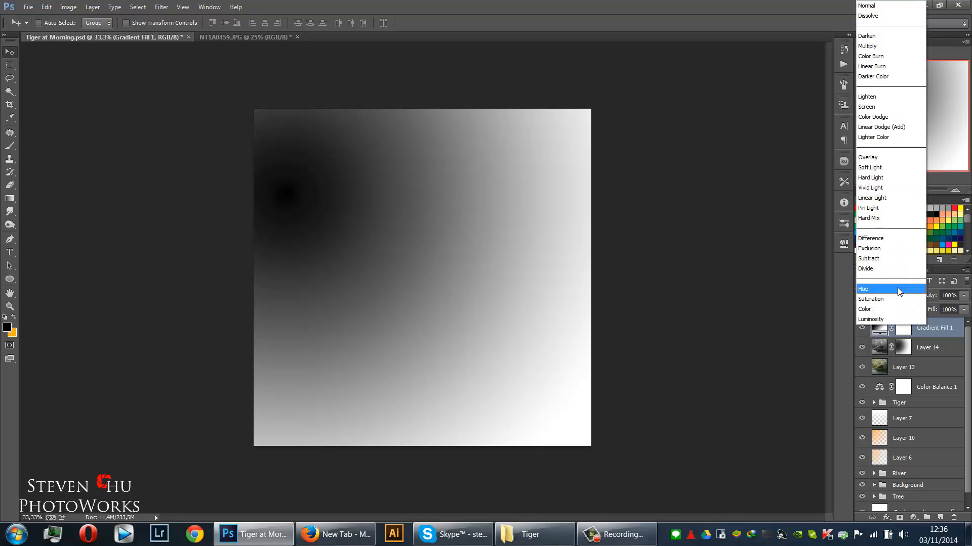
click(873, 157)
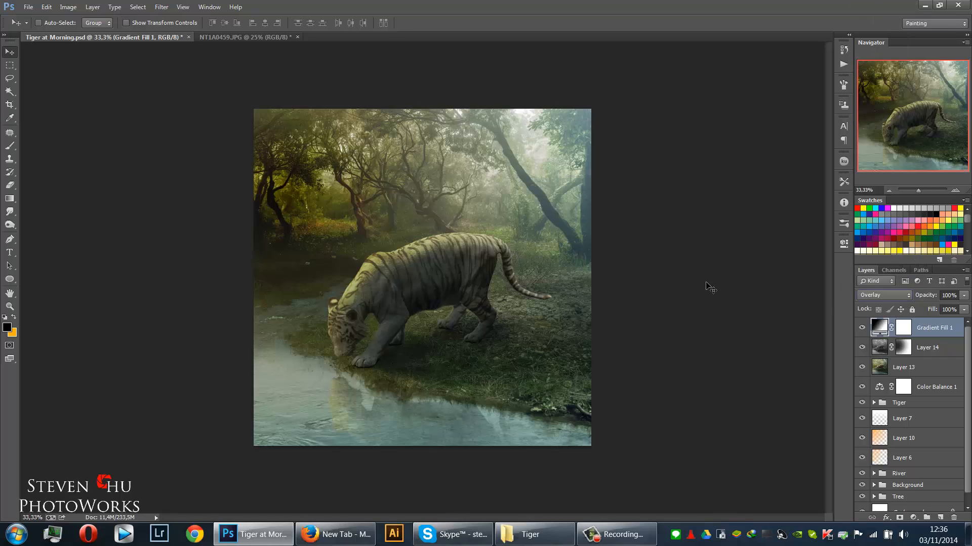
Change the fill gradient's black start stop to the warm grey-brown #968a7e.
double_click(880, 327)
click(790, 154)
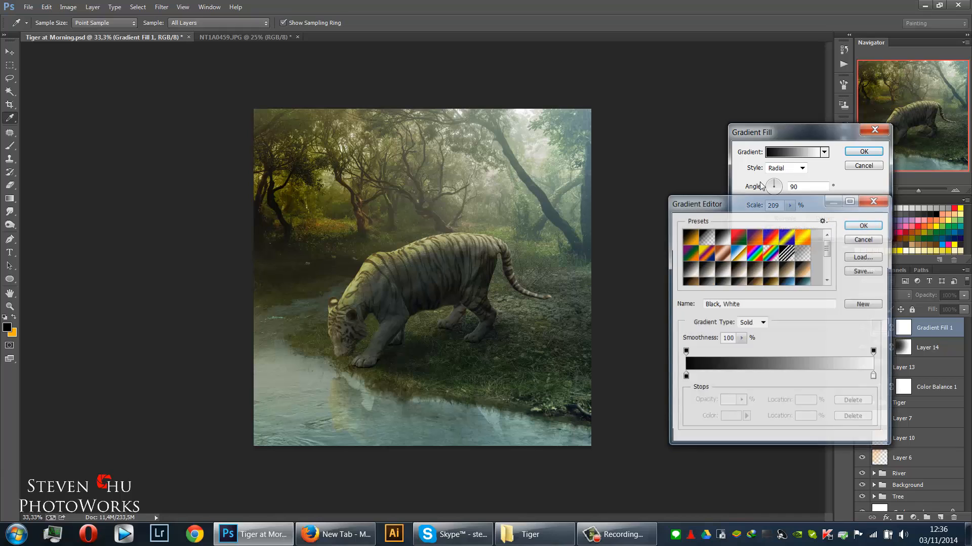
click(684, 377)
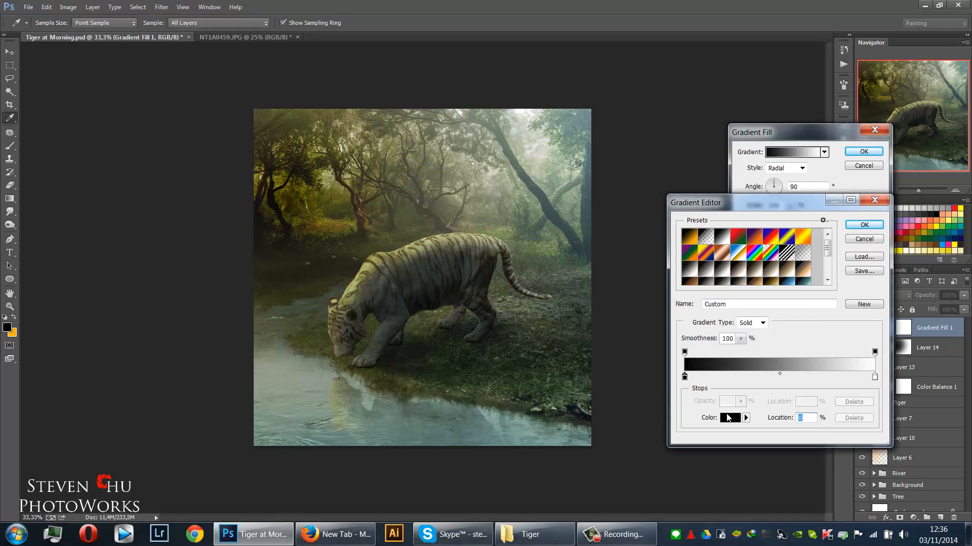
click(727, 417)
click(850, 266)
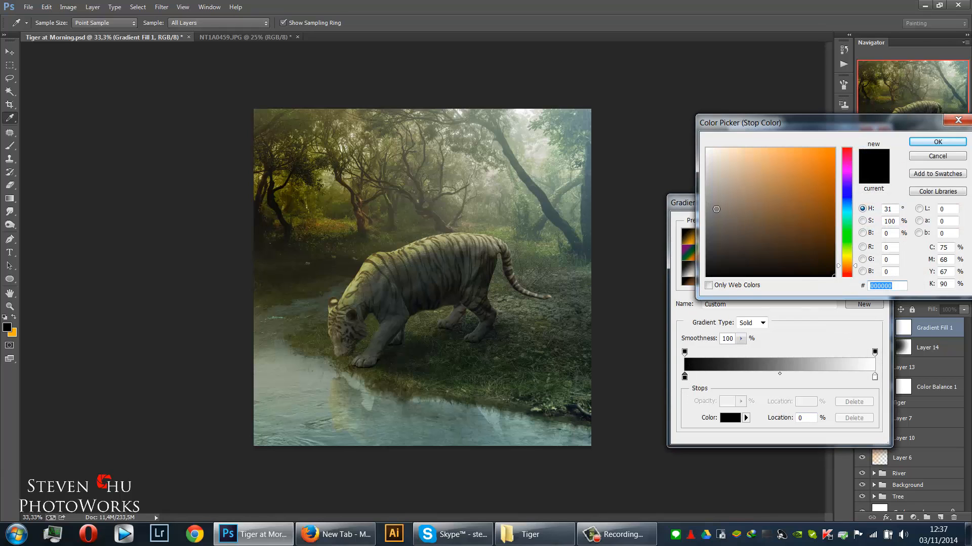
drag(716, 209, 726, 201)
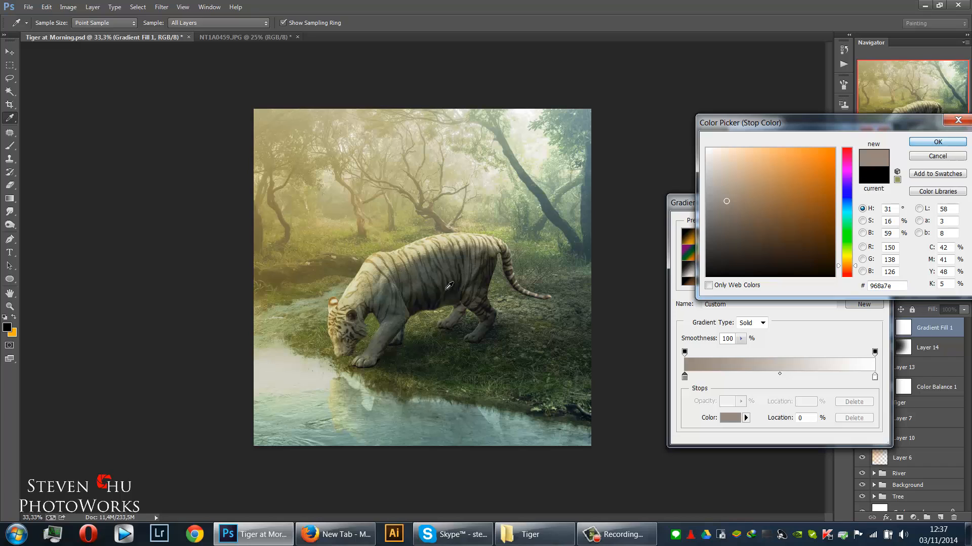
click(937, 142)
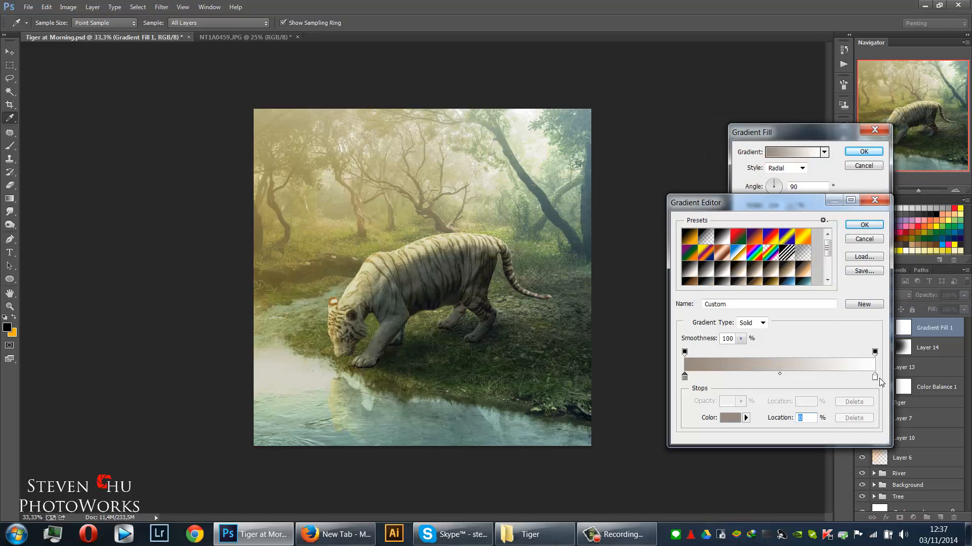
Change the gradient's white end stop to the muted grey-green #829384.
click(874, 377)
click(730, 417)
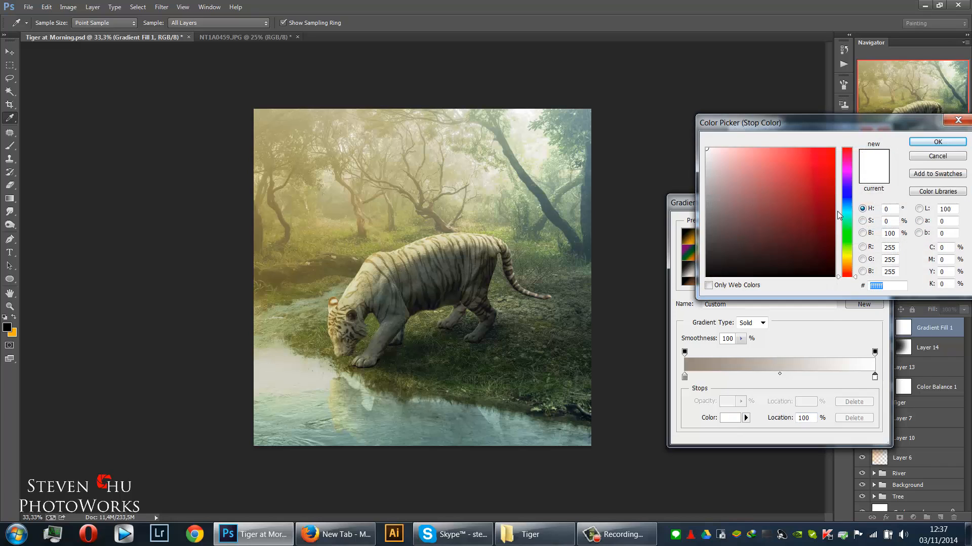
drag(848, 195, 847, 229)
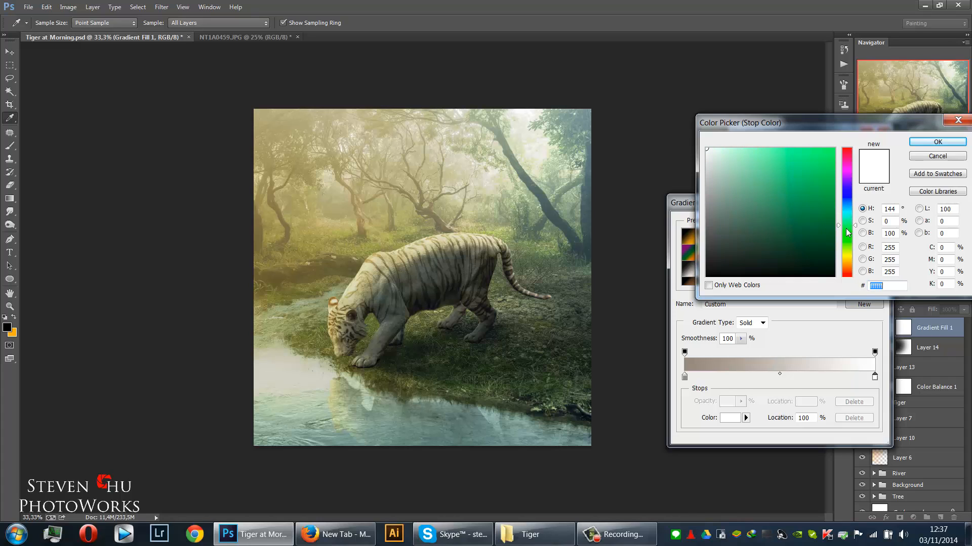
mouse_move(722, 202)
mouse_down()
mouse_move(720, 228)
mouse_move(730, 227)
mouse_move(730, 205)
mouse_move(720, 218)
mouse_up()
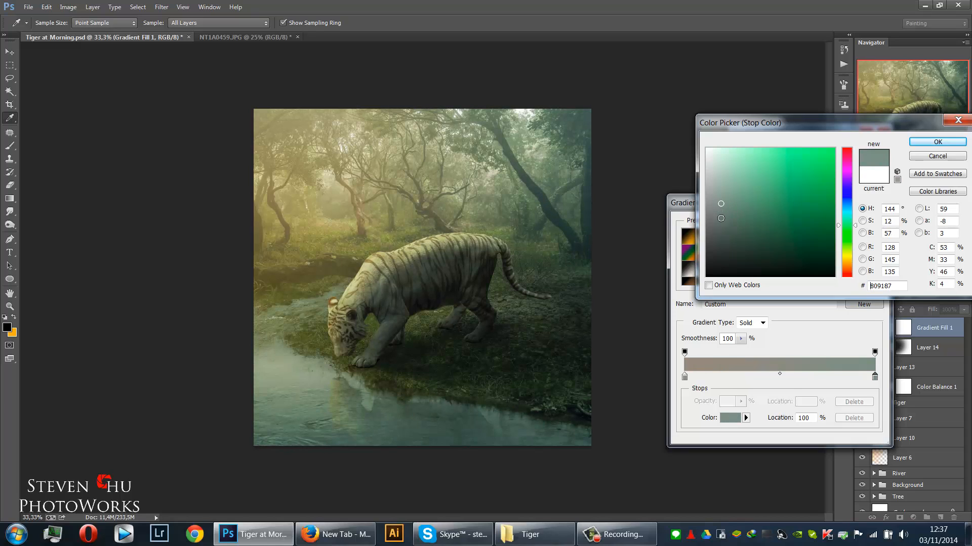
drag(850, 247, 853, 210)
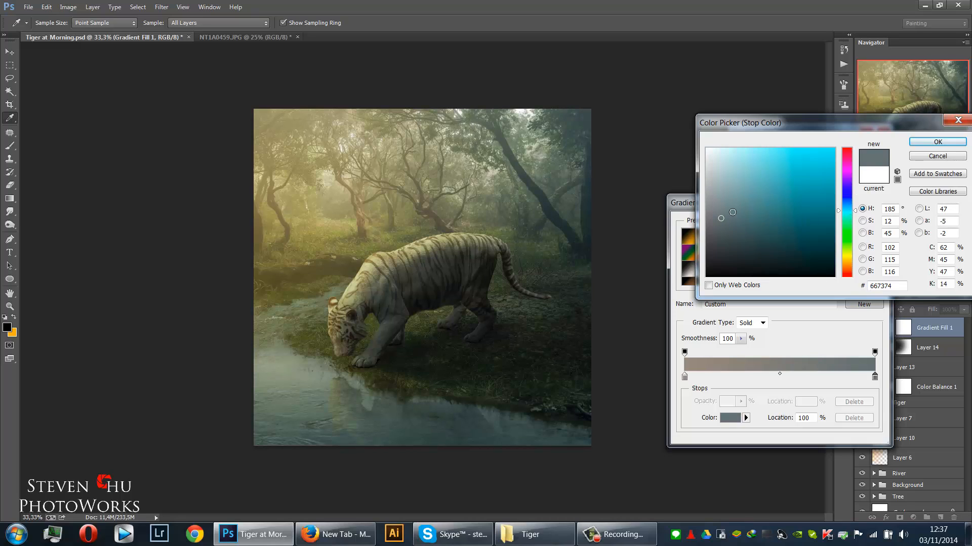
click(740, 213)
click(730, 212)
drag(732, 217, 721, 203)
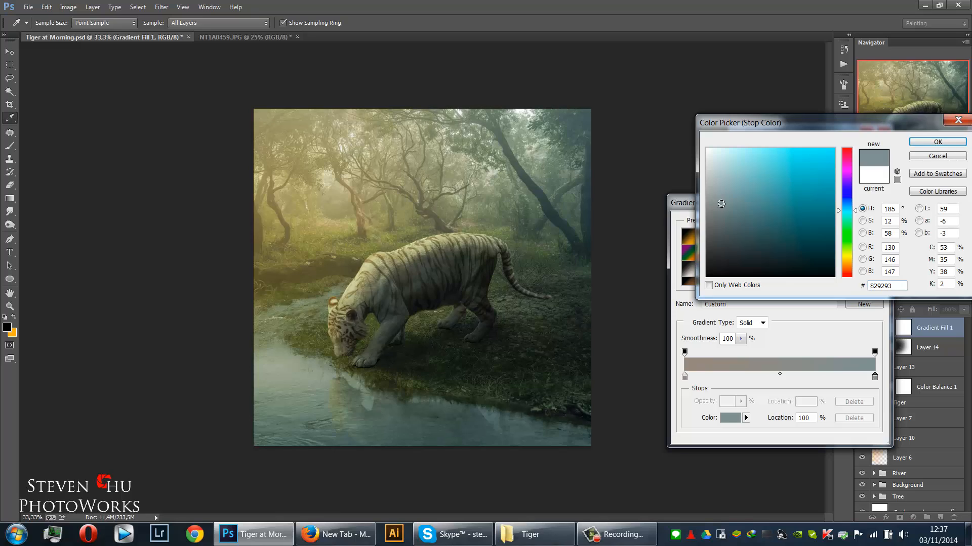
click(847, 232)
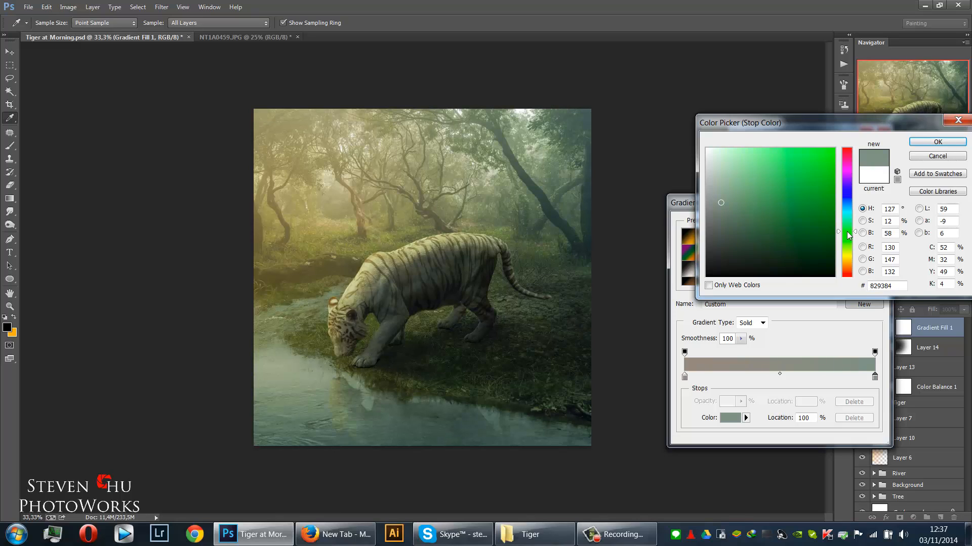
click(920, 141)
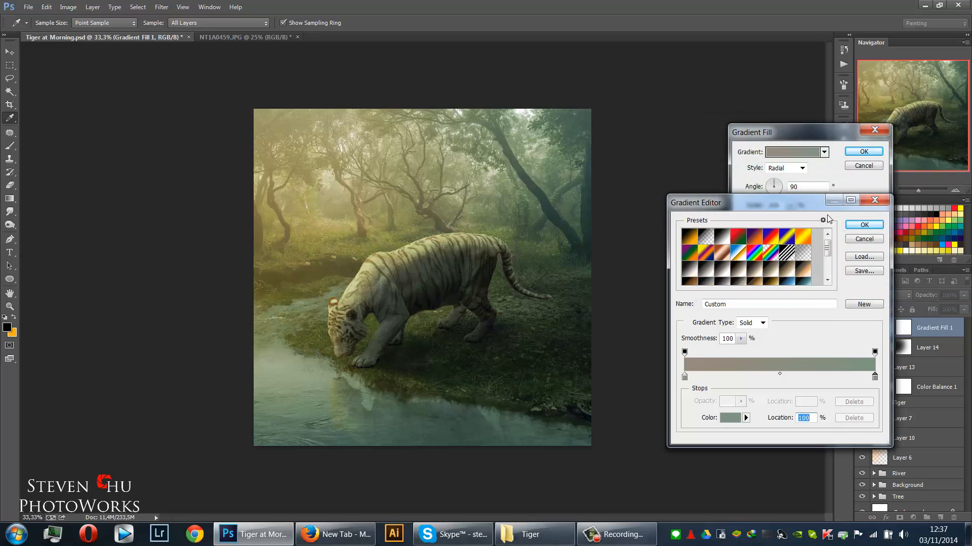
Darken the gradient's start stop to the warm grey #7b746e and apply the edited gradient to the fill layer.
click(684, 377)
click(730, 419)
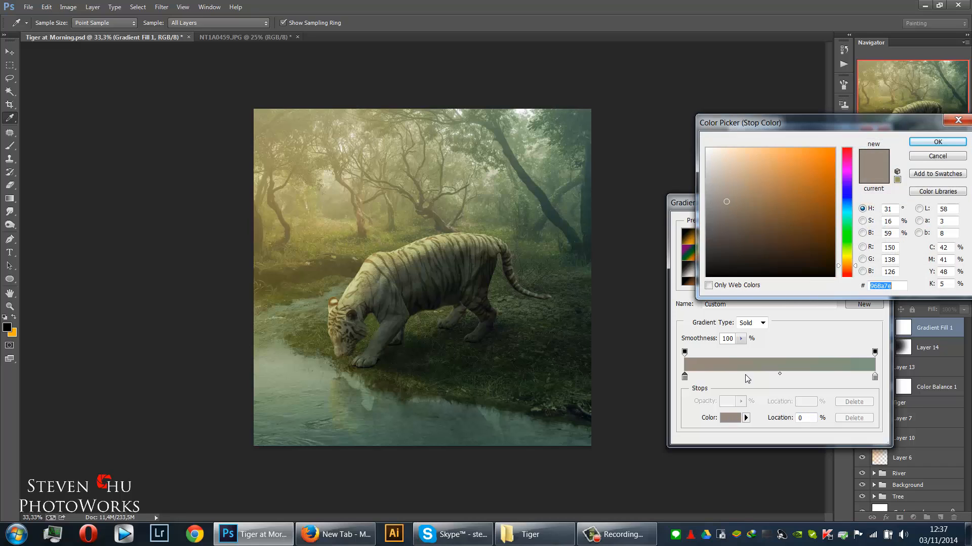
click(847, 258)
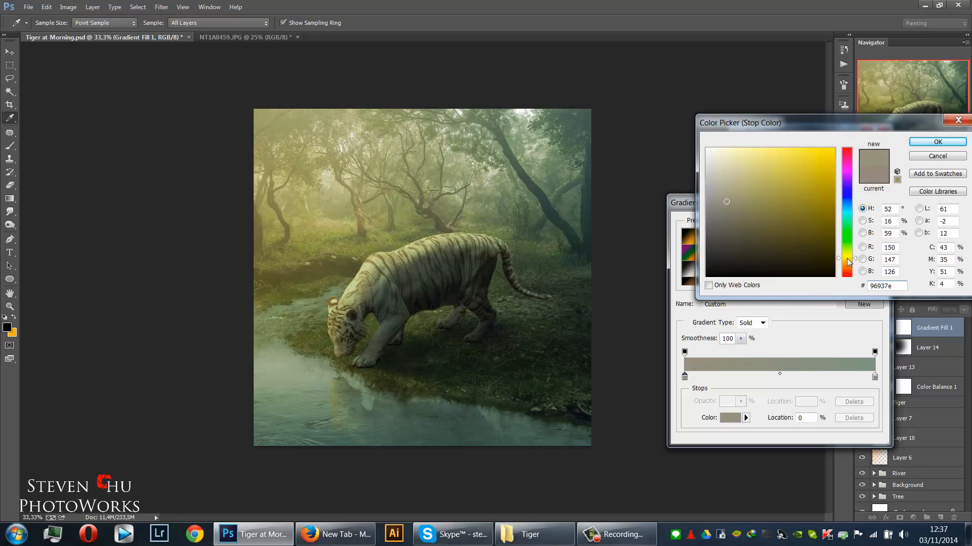
drag(846, 259, 847, 267)
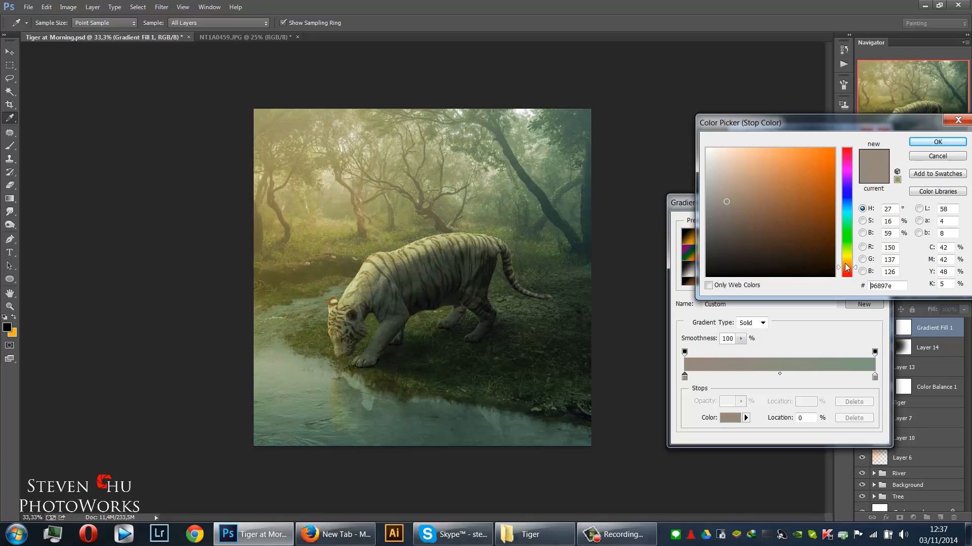
drag(717, 207, 719, 214)
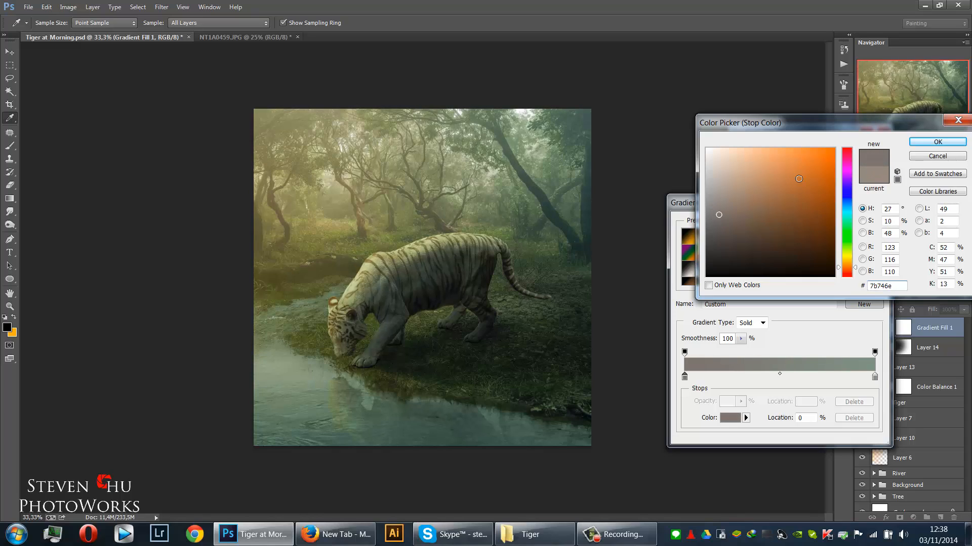
click(922, 143)
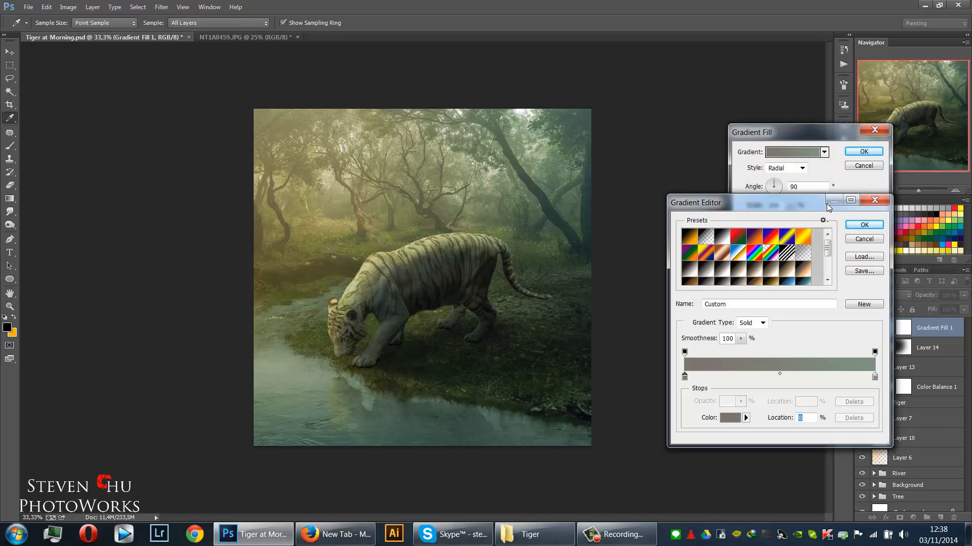
click(864, 223)
click(863, 152)
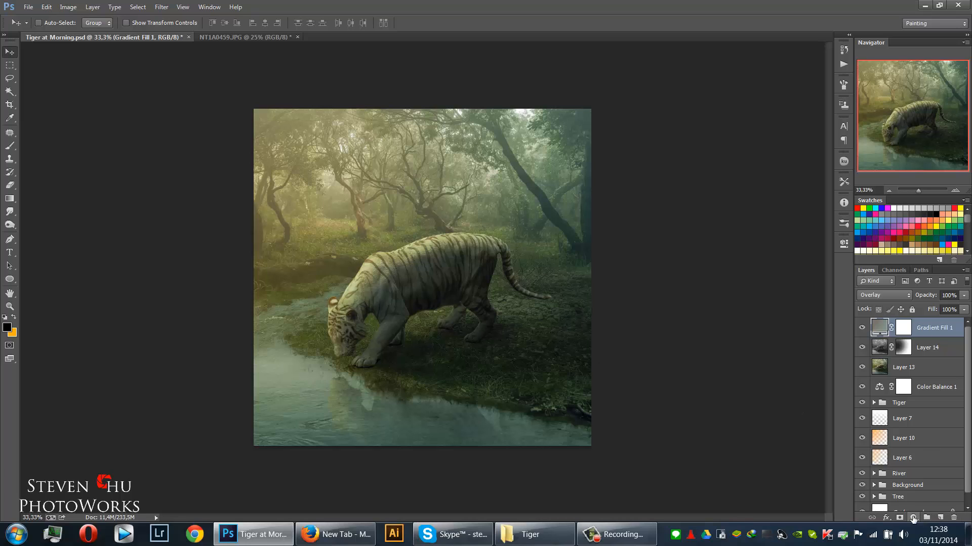
Add a Selective Color adjustment layer and, for Neutrals, raise Yellow slightly and set Black to +6%.
click(917, 522)
click(896, 509)
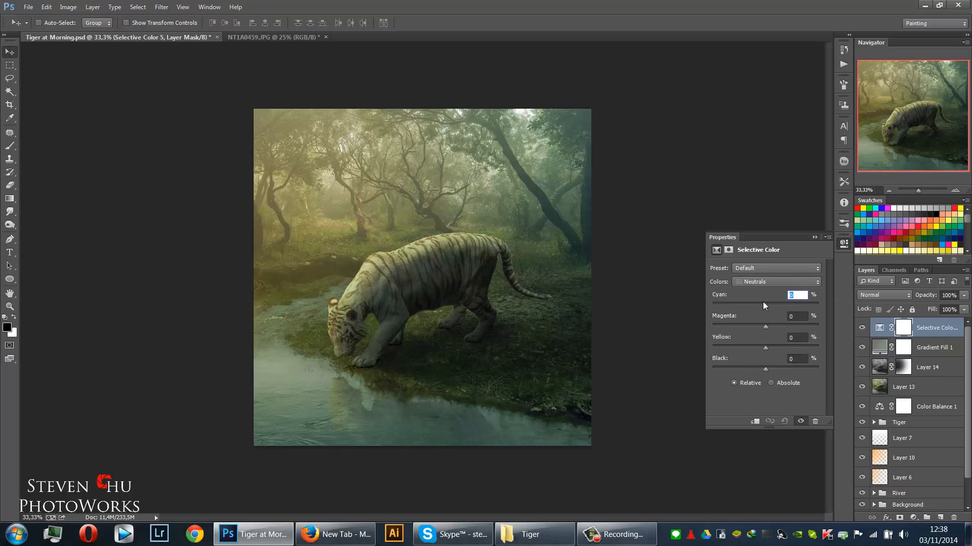
drag(766, 347, 772, 347)
drag(769, 348, 768, 348)
drag(760, 366, 768, 369)
Reduce Cyan in the Reds range of the Selective Color adjustment.
click(782, 278)
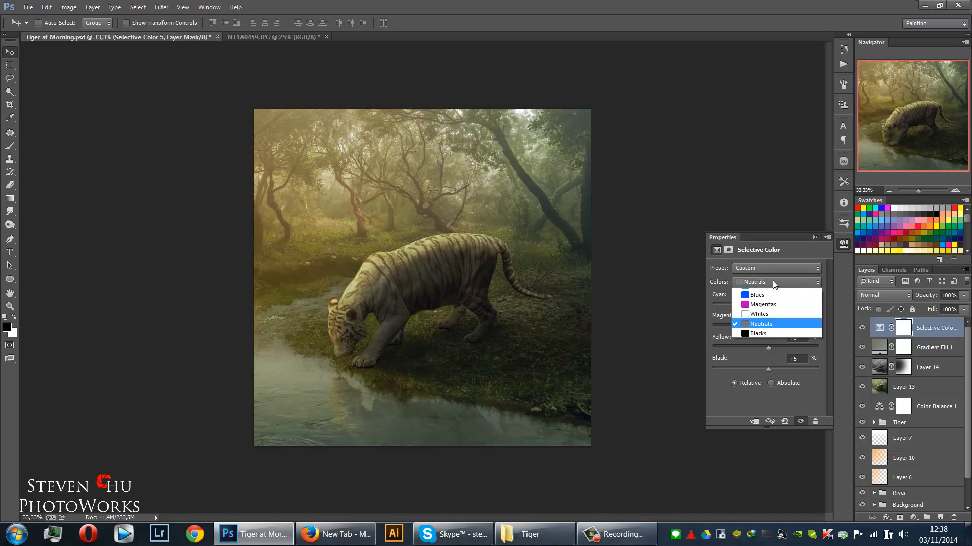
click(758, 302)
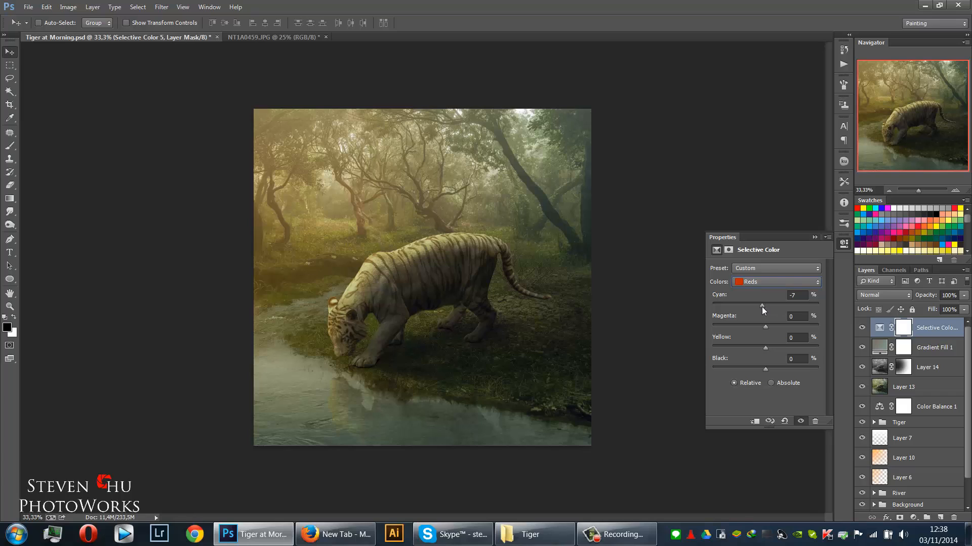
drag(740, 306, 705, 324)
Set the Selective Color Yellows range to Cyan -26%, Magenta -19%, Yellow +33% and Black about -16%.
click(768, 284)
click(760, 301)
drag(760, 303, 756, 305)
drag(740, 329, 738, 327)
drag(763, 327, 755, 327)
drag(765, 369, 761, 371)
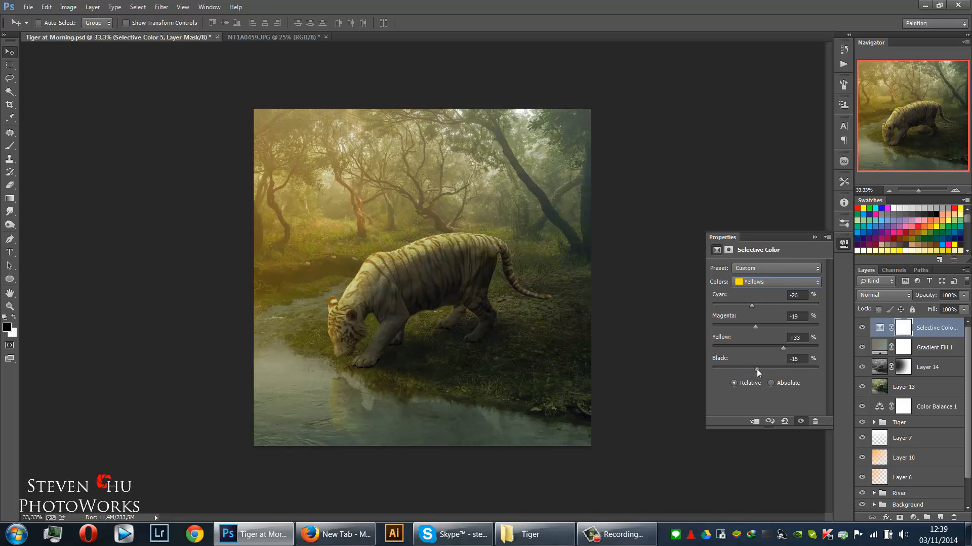
click(748, 281)
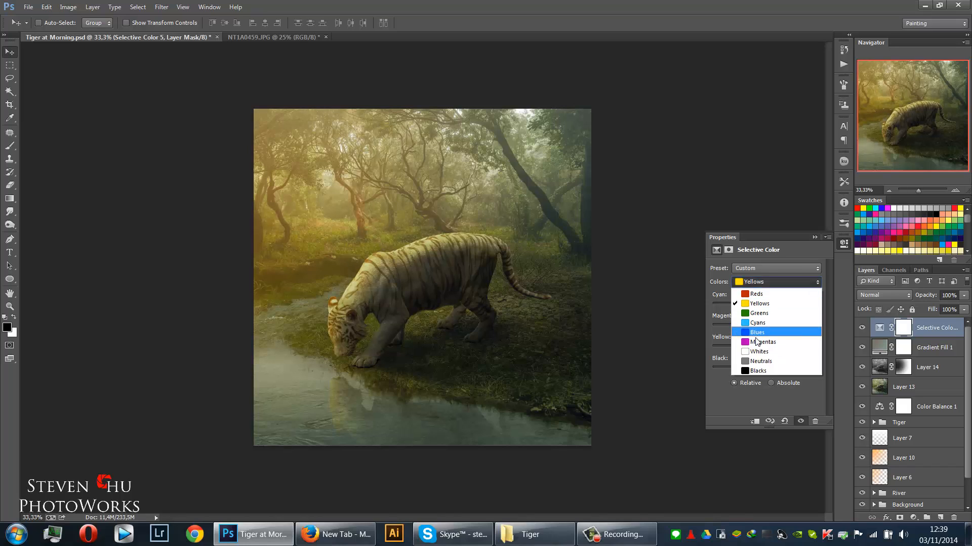
click(758, 370)
drag(767, 373, 767, 371)
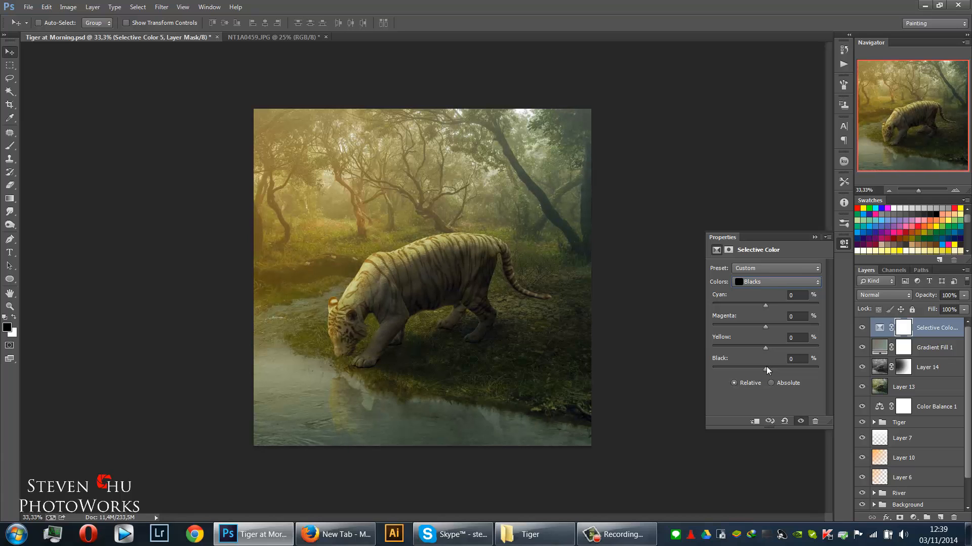
Set the Selective Color Greens range to Cyan -21% and Magenta +35%.
click(765, 283)
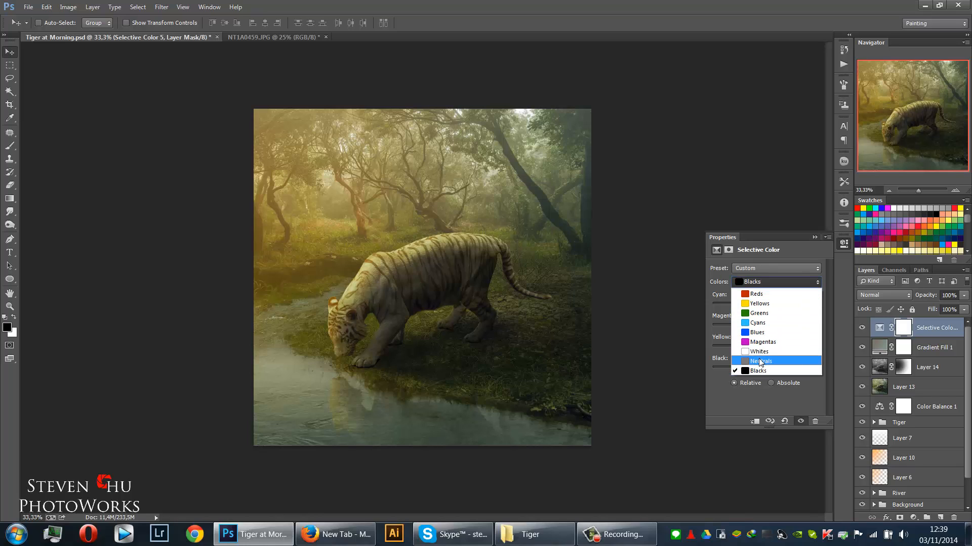
click(759, 313)
drag(791, 304, 742, 303)
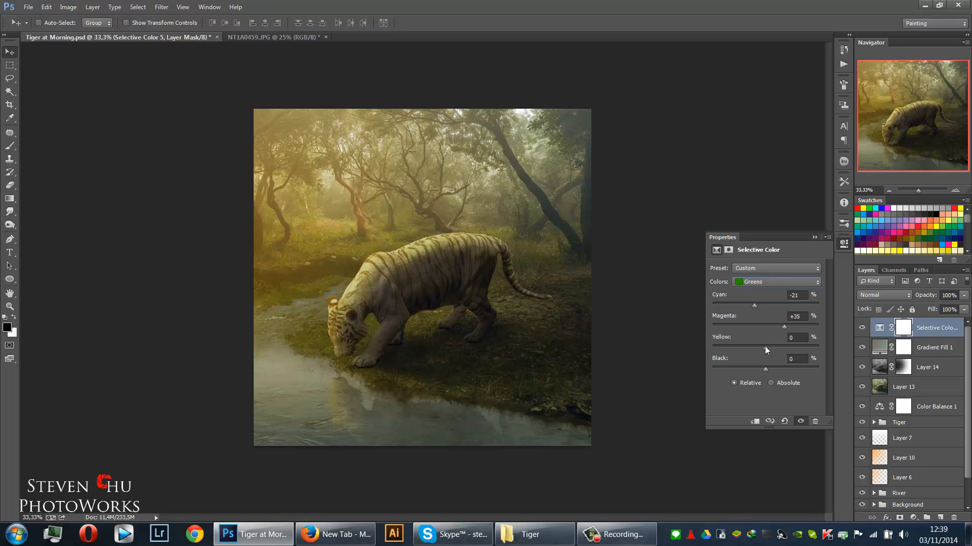
click(814, 237)
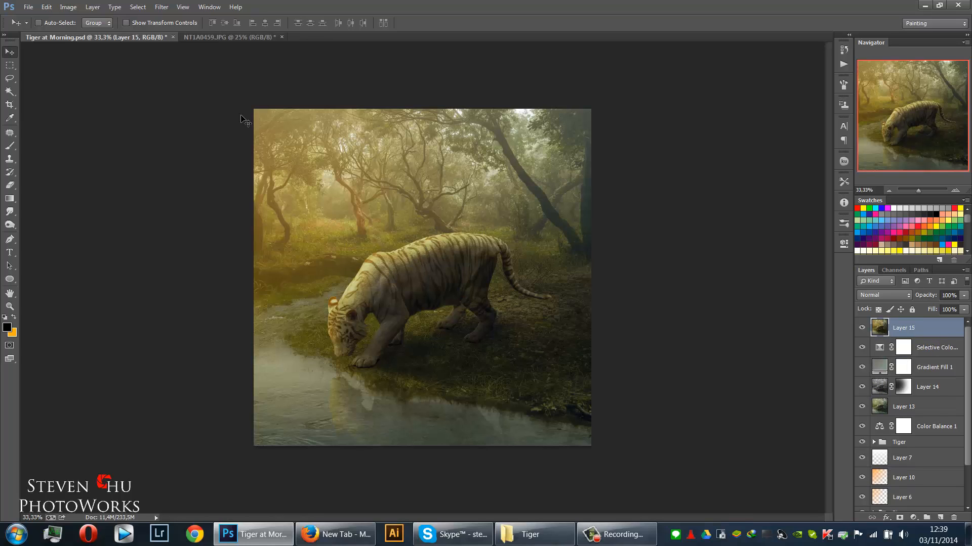
Start the Lighting Effects filter on the merged top layer and move the point light up to the trees on the image's left side.
click(161, 7)
mouse_move(199, 196)
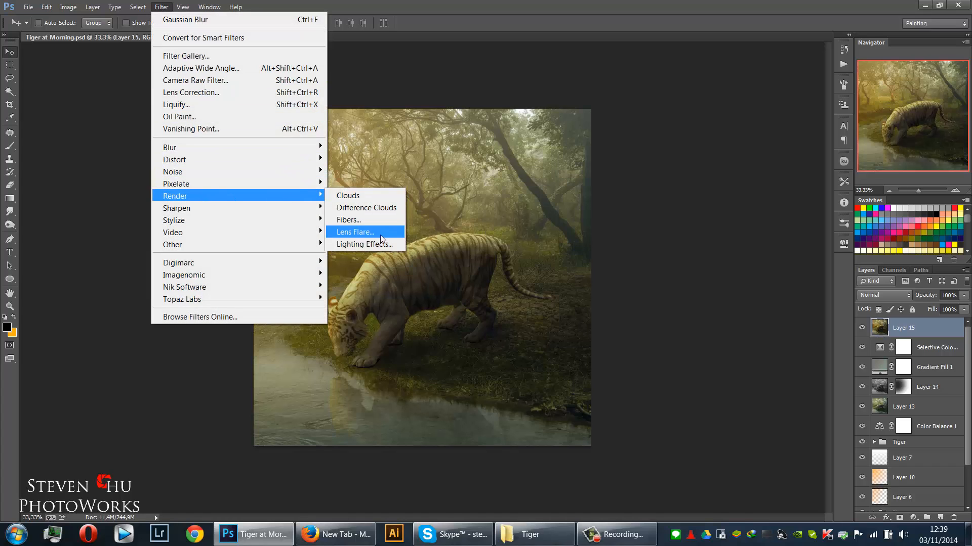
click(377, 243)
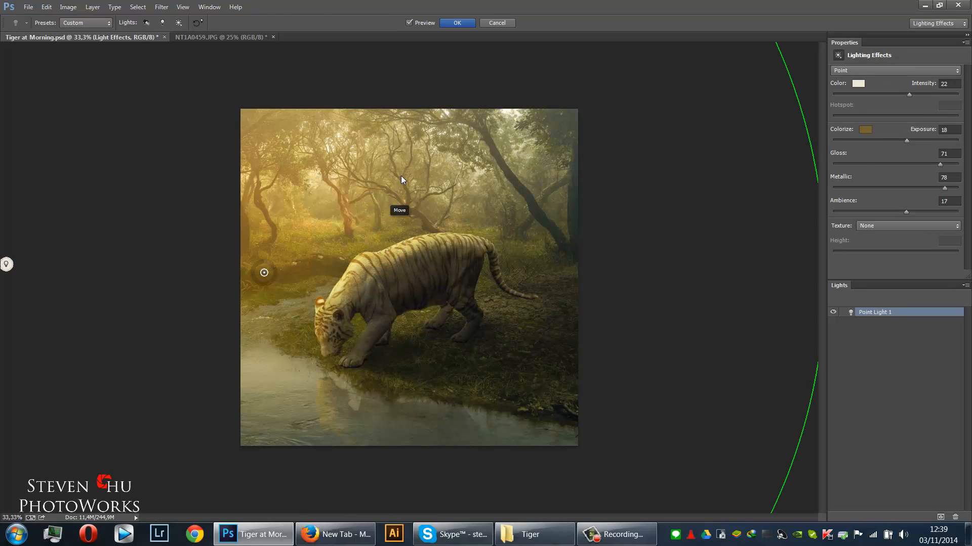
mouse_move(401, 176)
mouse_down()
mouse_move(412, 172)
mouse_move(387, 162)
mouse_move(382, 172)
mouse_move(397, 170)
mouse_up()
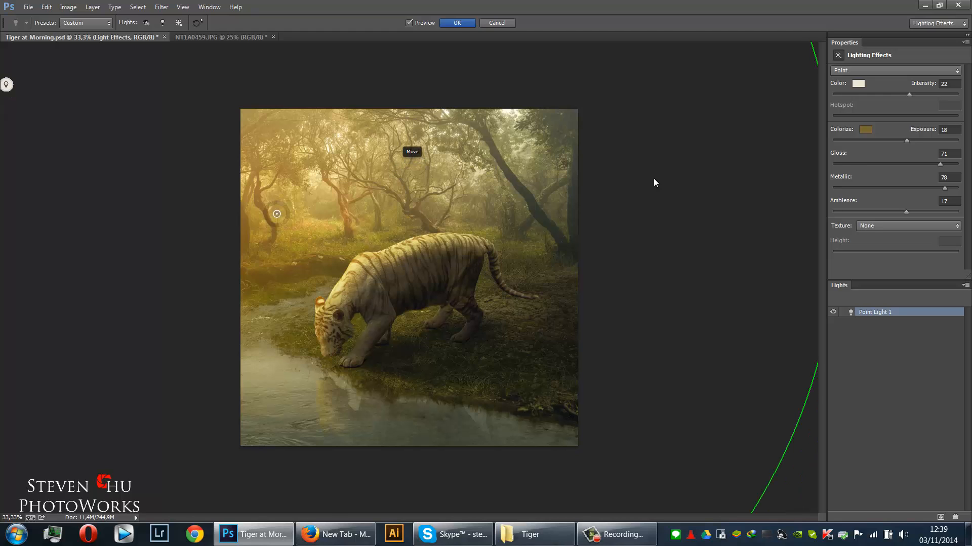
Change the point light's colour to a paler, less saturated warm white.
click(857, 84)
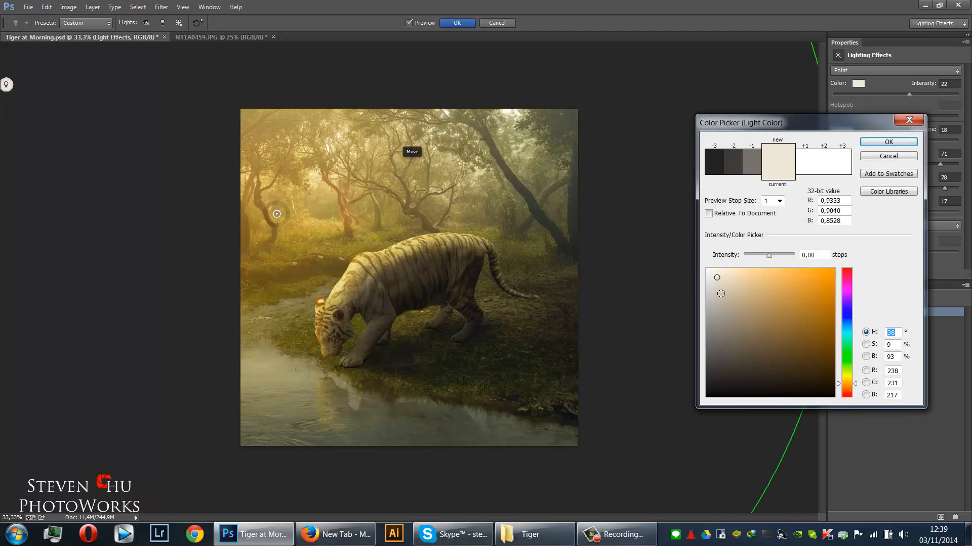
drag(717, 277, 711, 280)
click(888, 142)
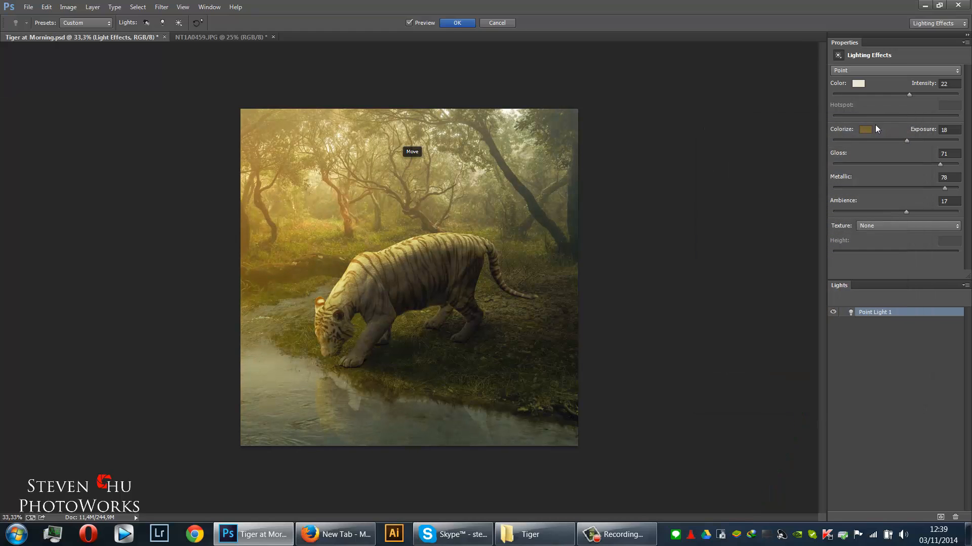
Set the Colorize ambient colour to dark brown, RGB 40, 30, 10, and apply the lighting effect.
click(863, 130)
mouse_move(784, 326)
mouse_down()
mouse_move(806, 331)
mouse_move(794, 366)
mouse_move(803, 376)
mouse_up()
click(915, 143)
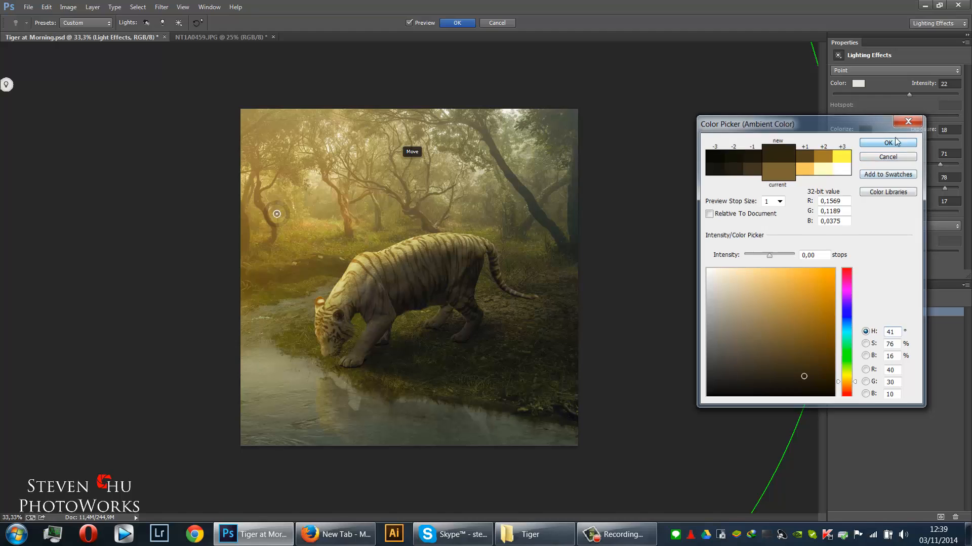
click(460, 23)
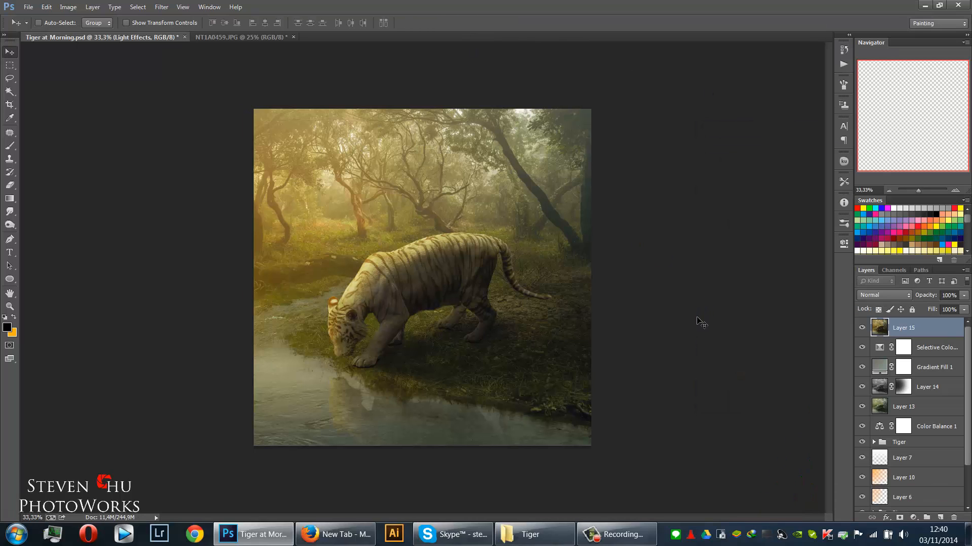
Add a Brightness/Contrast adjustment layer above the lit layer with Brightness 6 and Contrast -4.
key(ctrl+plus)
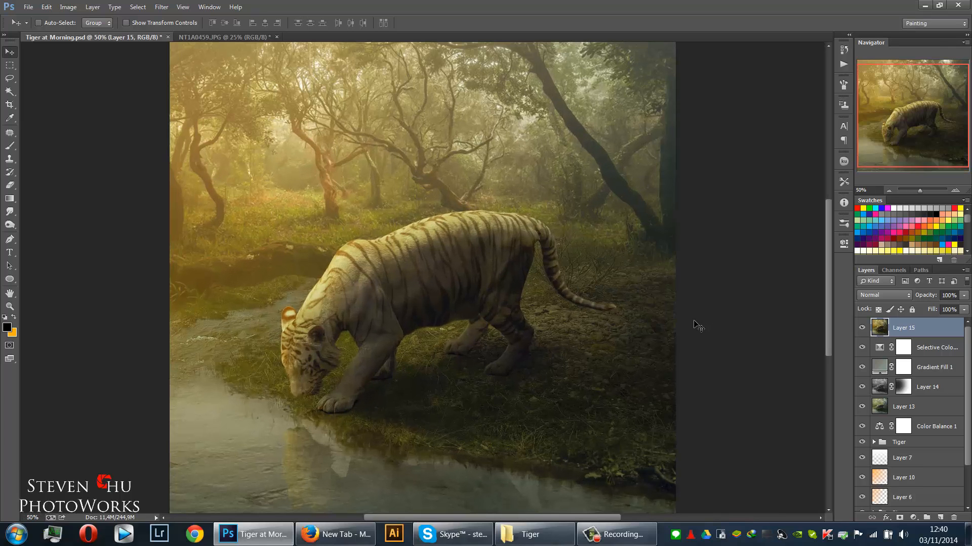
drag(546, 395, 558, 346)
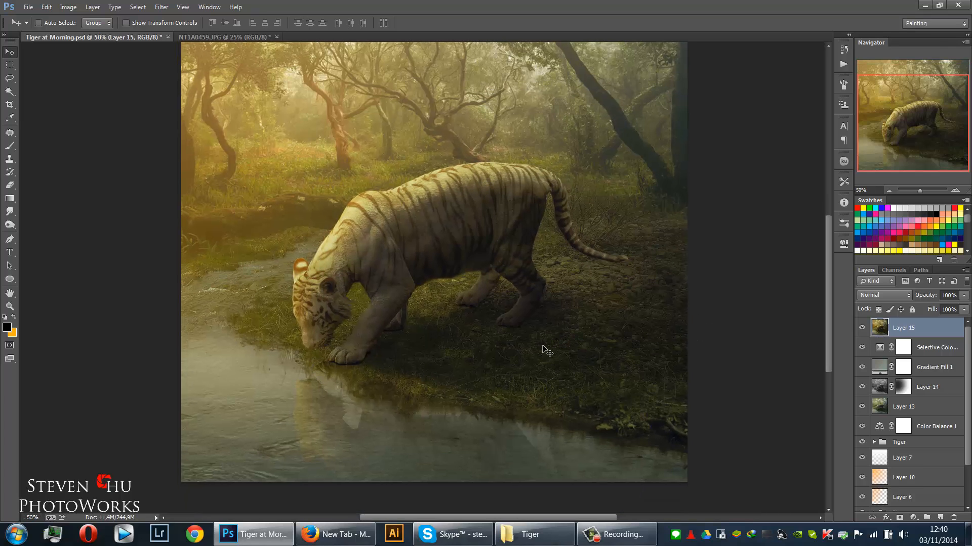
click(913, 518)
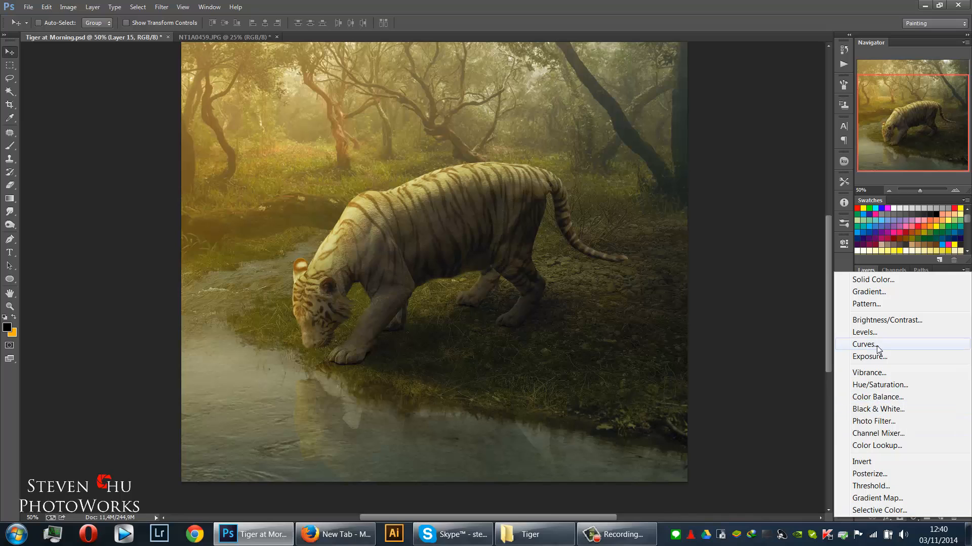
click(882, 322)
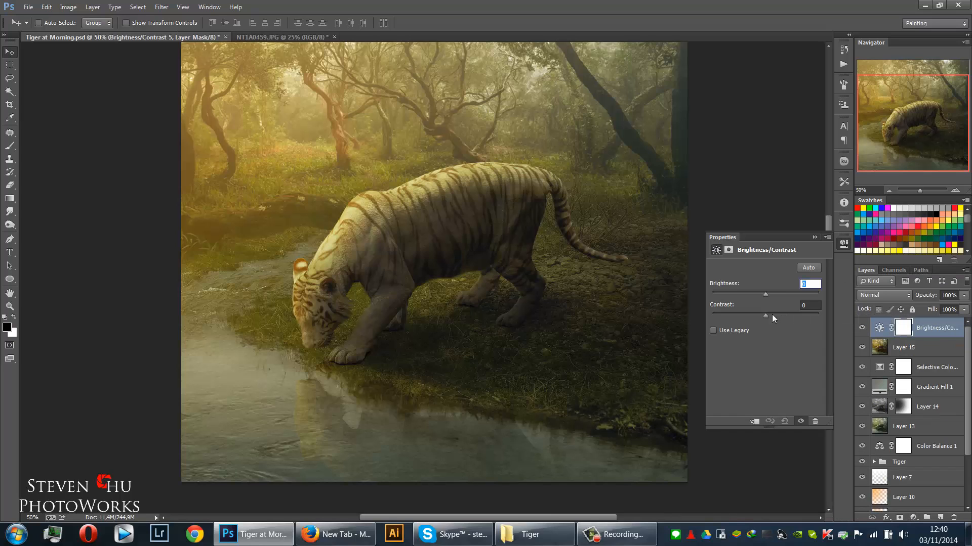
mouse_move(764, 315)
mouse_down()
mouse_move(742, 318)
mouse_move(763, 292)
mouse_move(754, 295)
mouse_move(769, 316)
mouse_up()
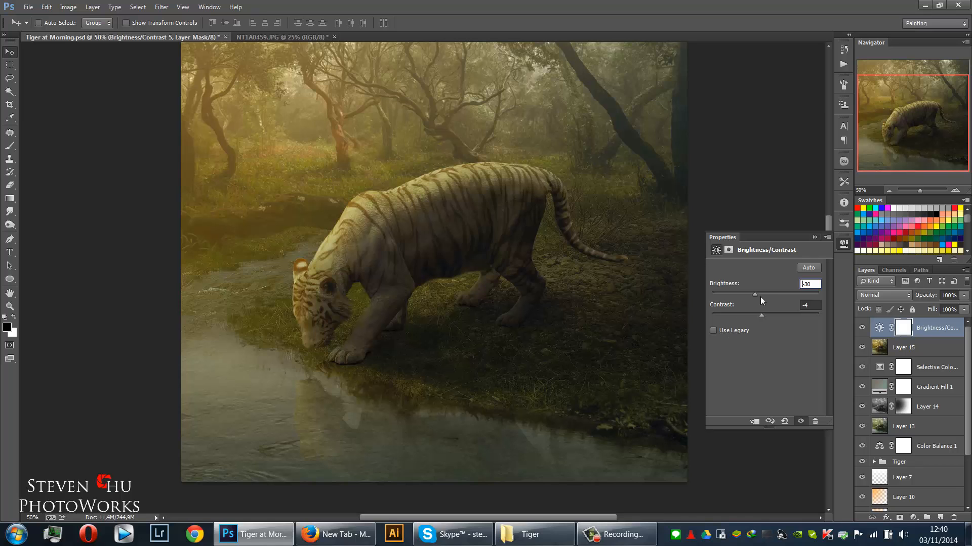
drag(760, 296, 769, 293)
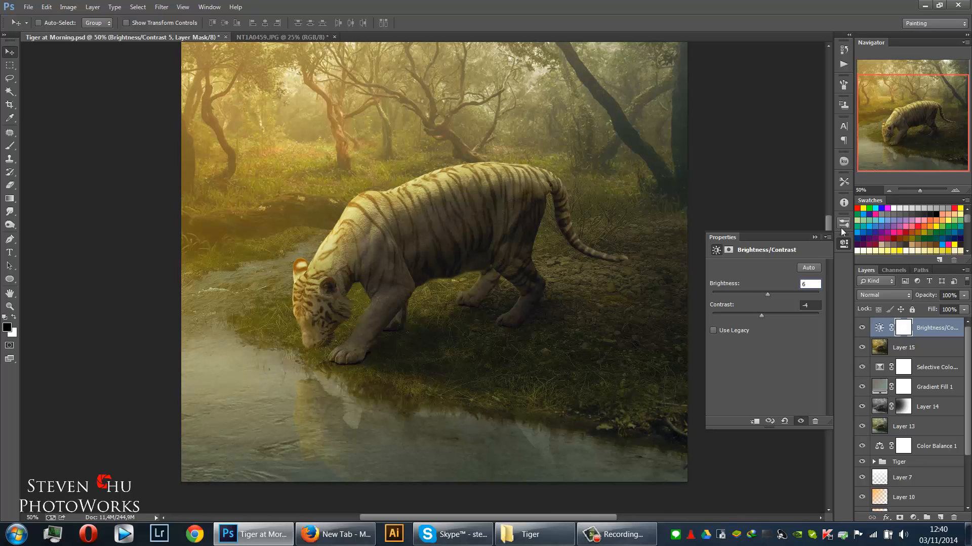
click(816, 237)
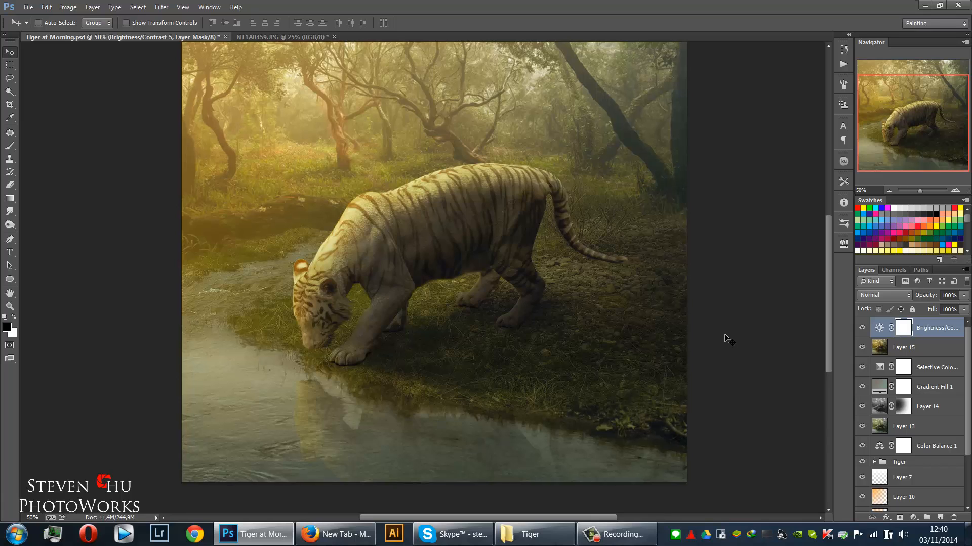
Add a Levels adjustment layer, raise the black input level slightly and set the midtones to 1.21.
key(ctrl+minus)
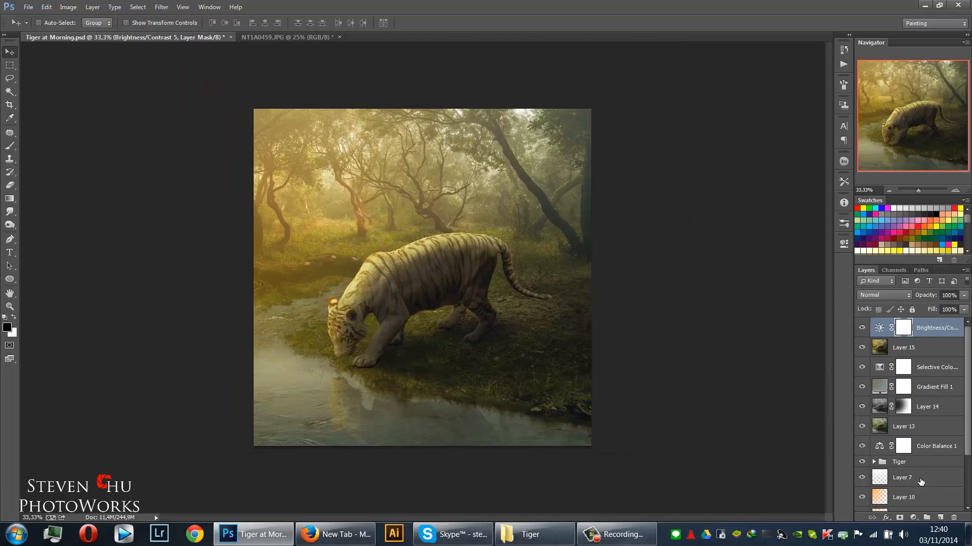
click(913, 518)
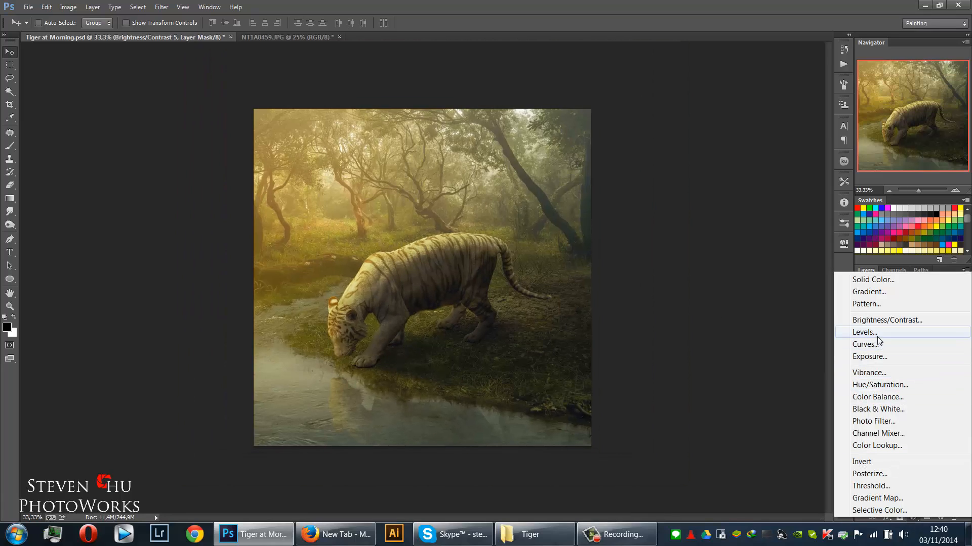
click(864, 333)
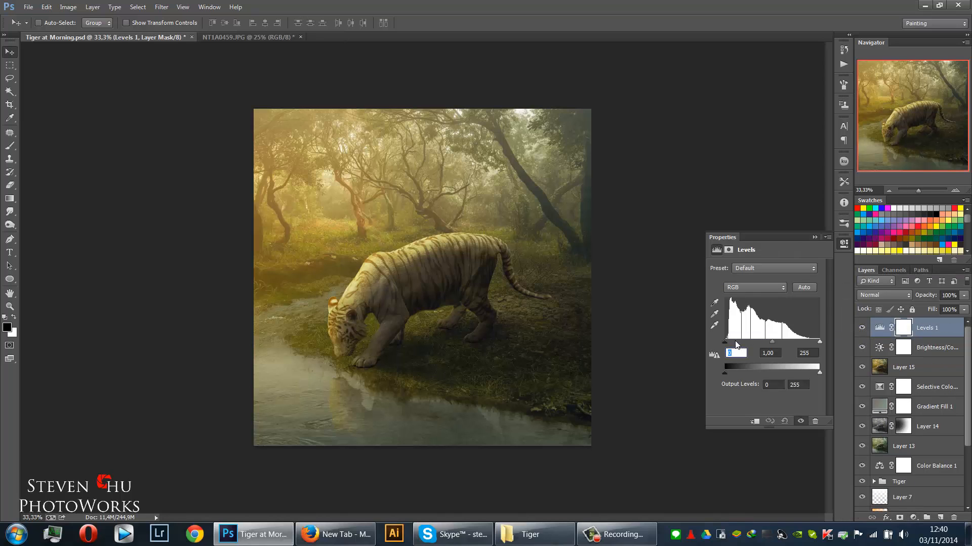
drag(727, 343, 731, 343)
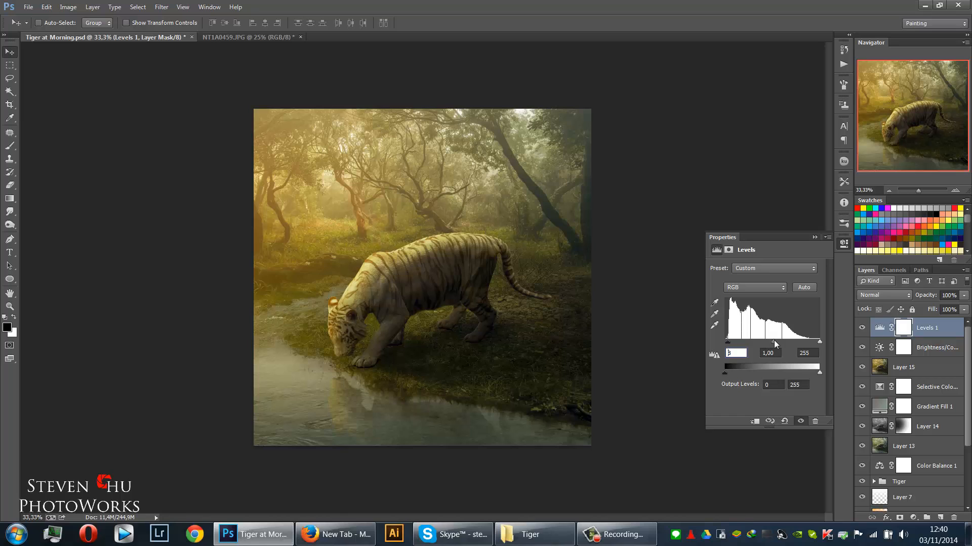
drag(771, 345, 768, 347)
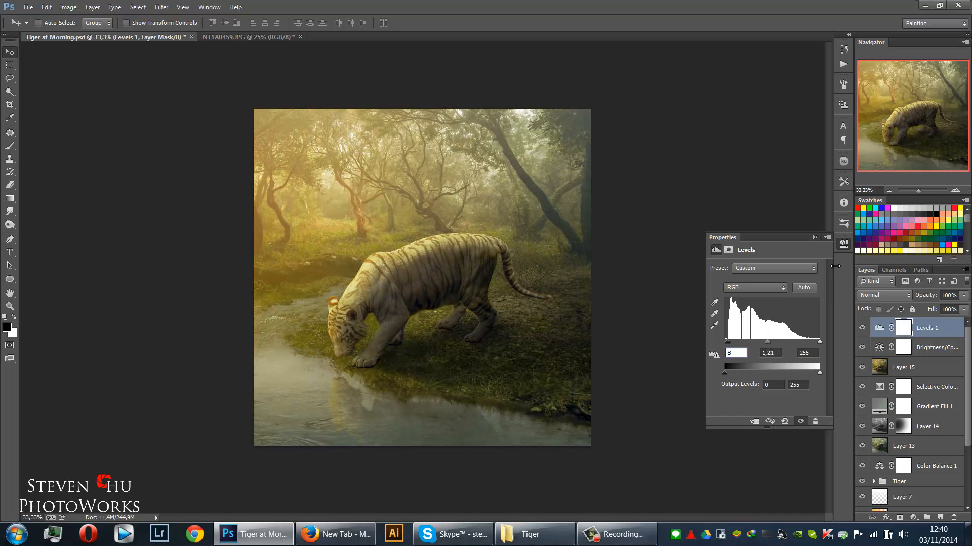
click(814, 237)
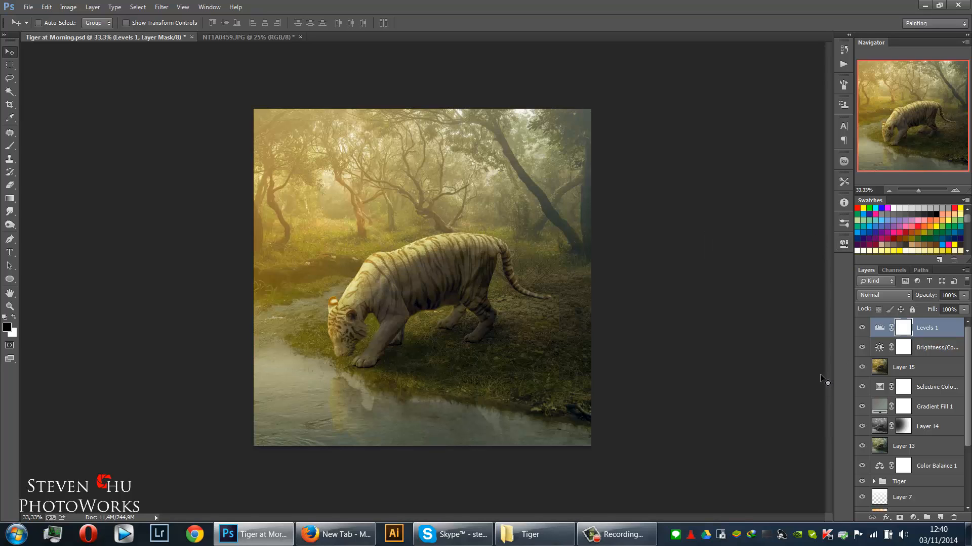
Add a Hue/Saturation adjustment layer and raise the master Saturation slightly.
click(914, 517)
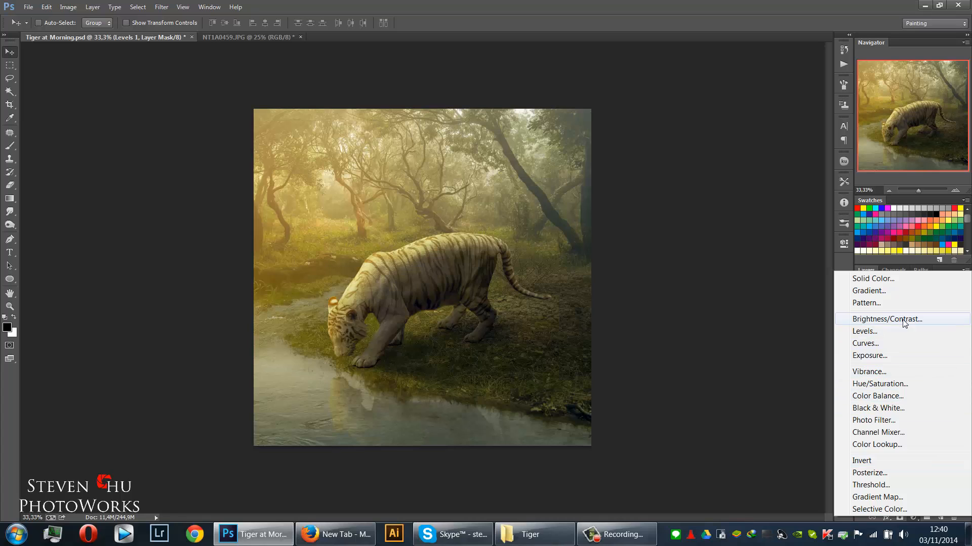
click(891, 385)
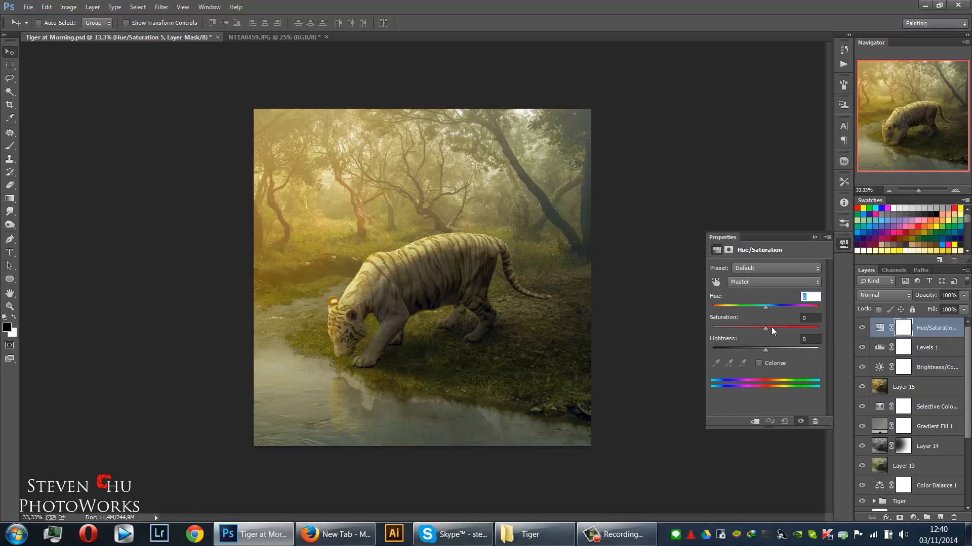
drag(777, 327, 785, 327)
drag(770, 329, 773, 332)
click(814, 238)
key(ctrl+plus)
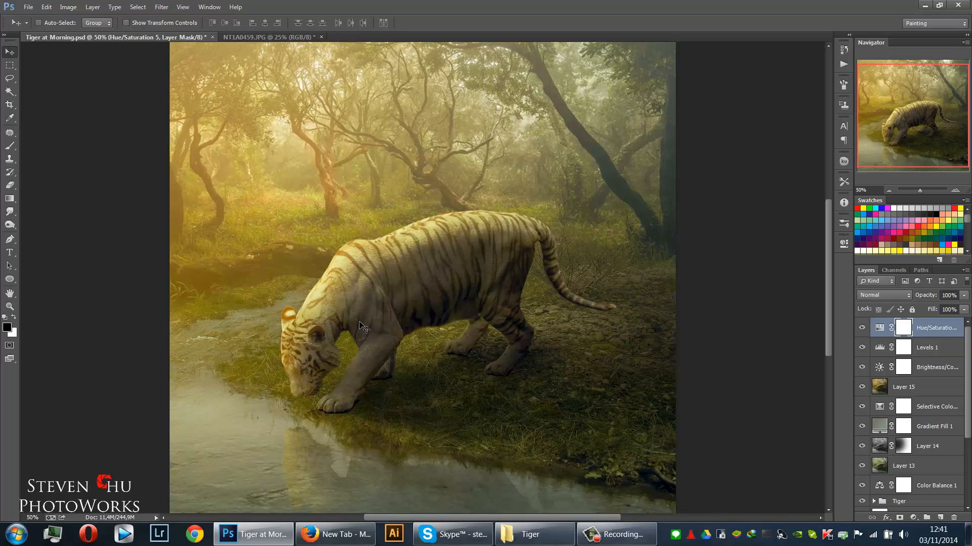
key(ctrl+minus)
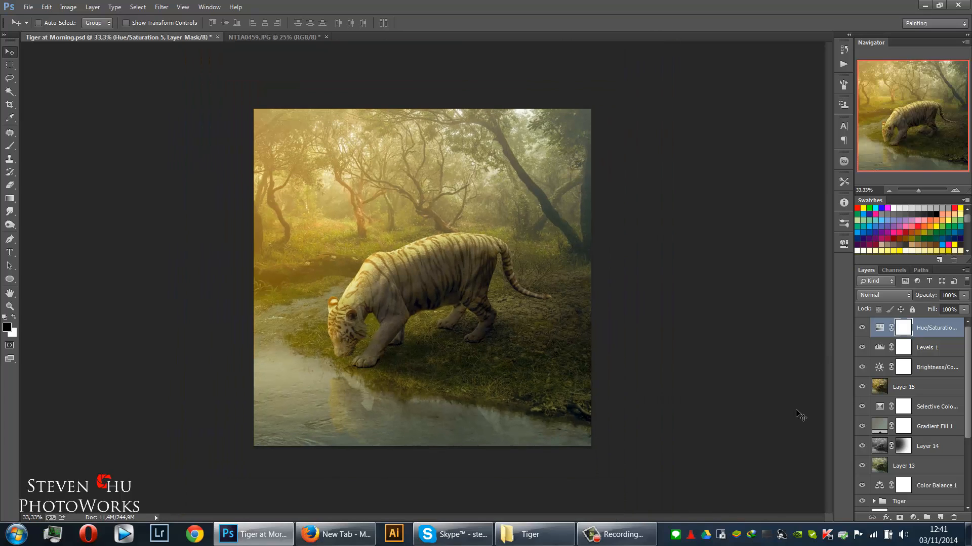
Stamp all visible layers into a new top layer and apply a High Pass filter with a 1.2-pixel radius.
key(ctrl+shift+alt+e)
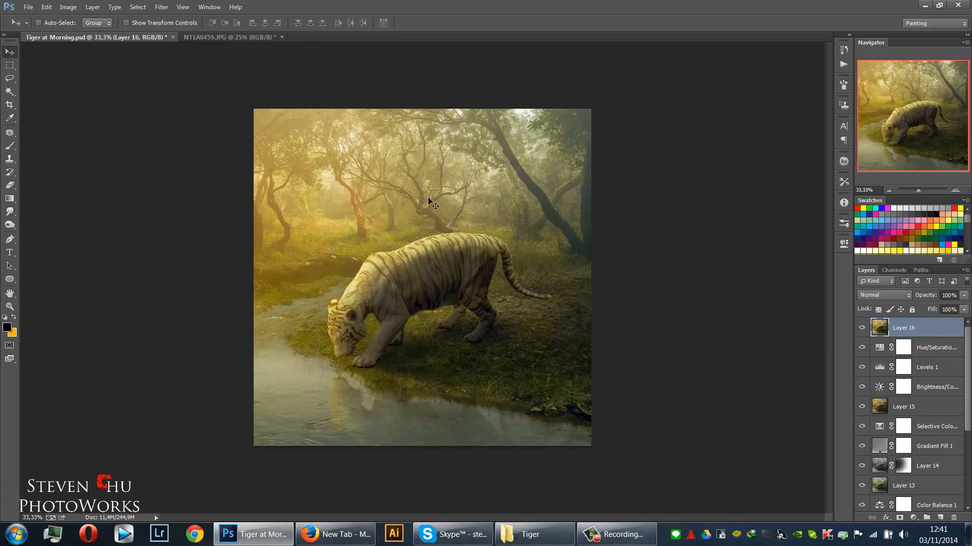
click(161, 7)
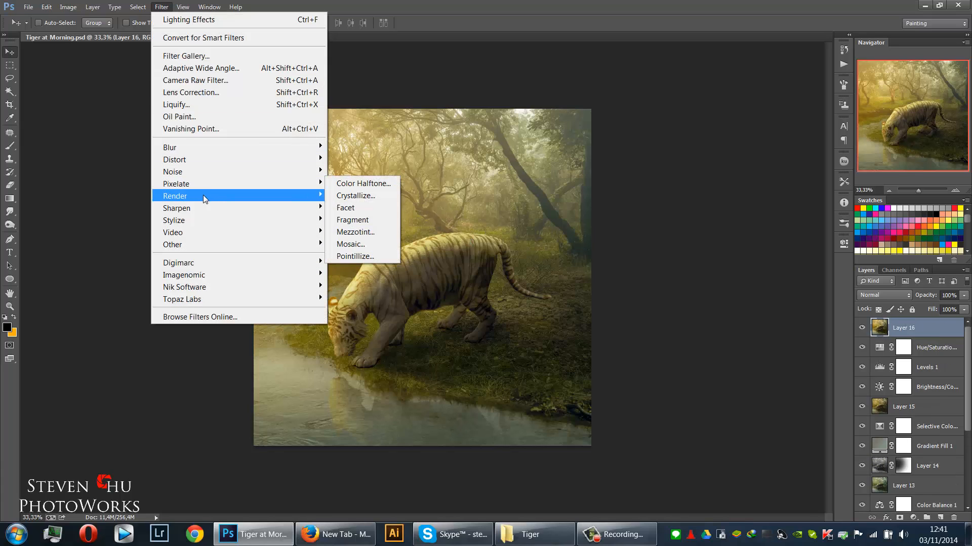
mouse_move(211, 207)
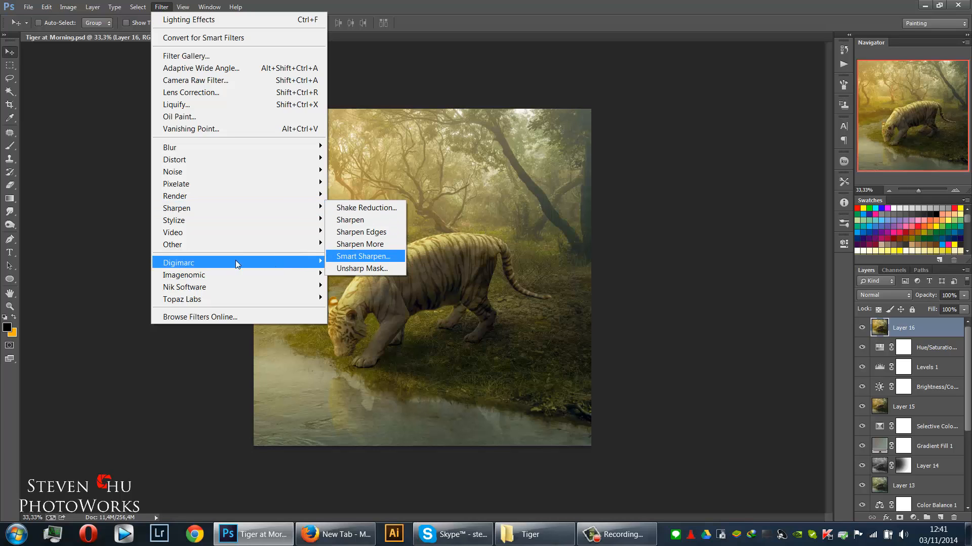
mouse_move(269, 250)
click(353, 257)
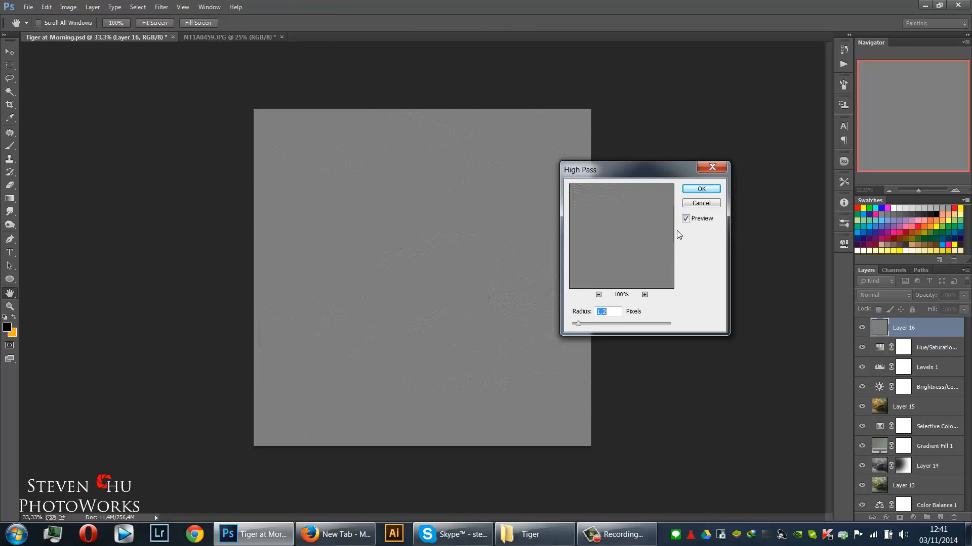
click(700, 197)
Set the high-pass layer's blending mode to Linear Light.
key(v)
click(883, 295)
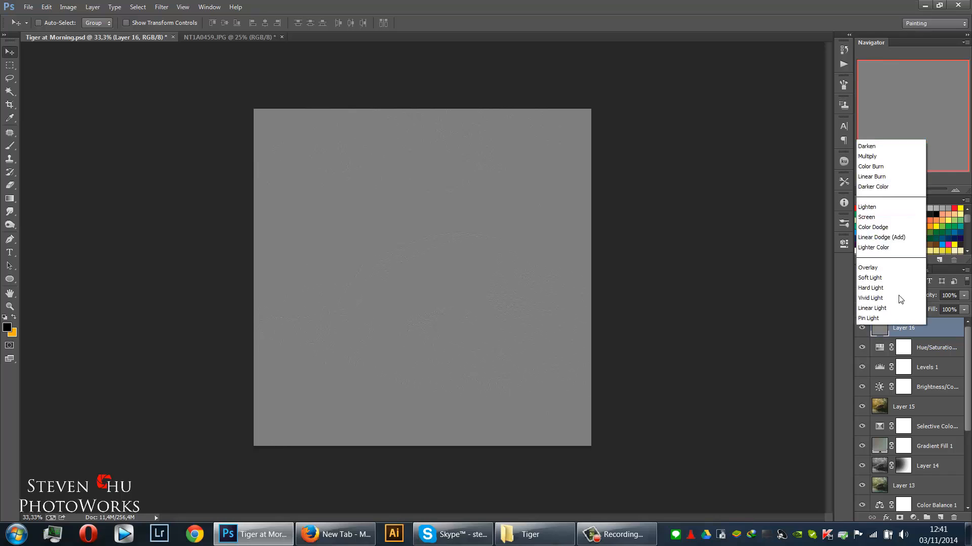
click(894, 198)
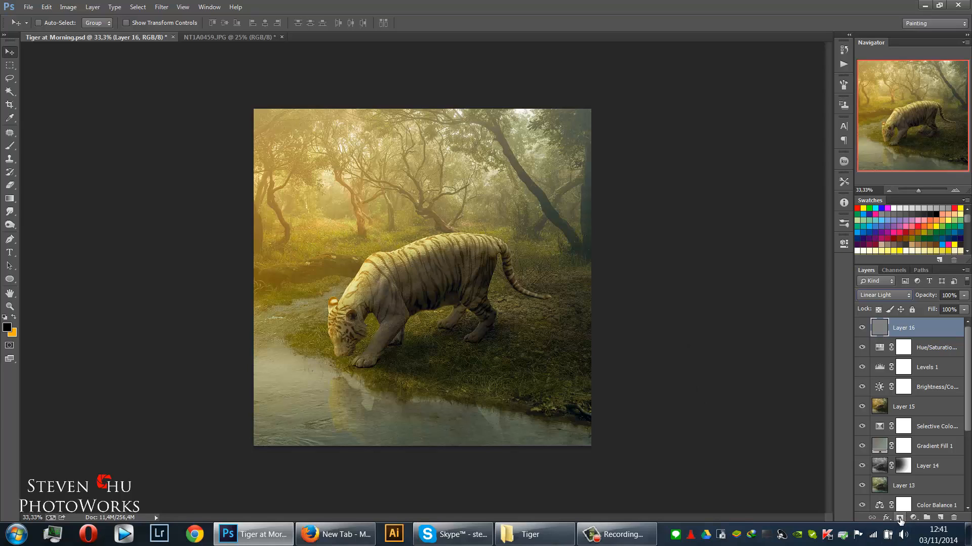
Add a layer mask to the high-pass layer and invert it to black.
click(900, 518)
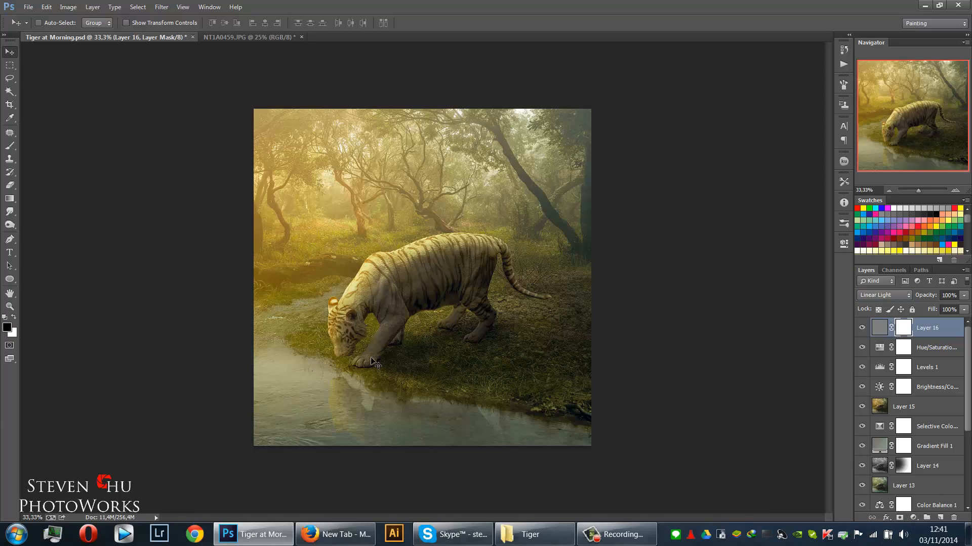
key(x)
key(ctrl+i)
Paint white at 20% opacity on the high-pass layer's mask over the tiger with a smaller soft brush.
key(b)
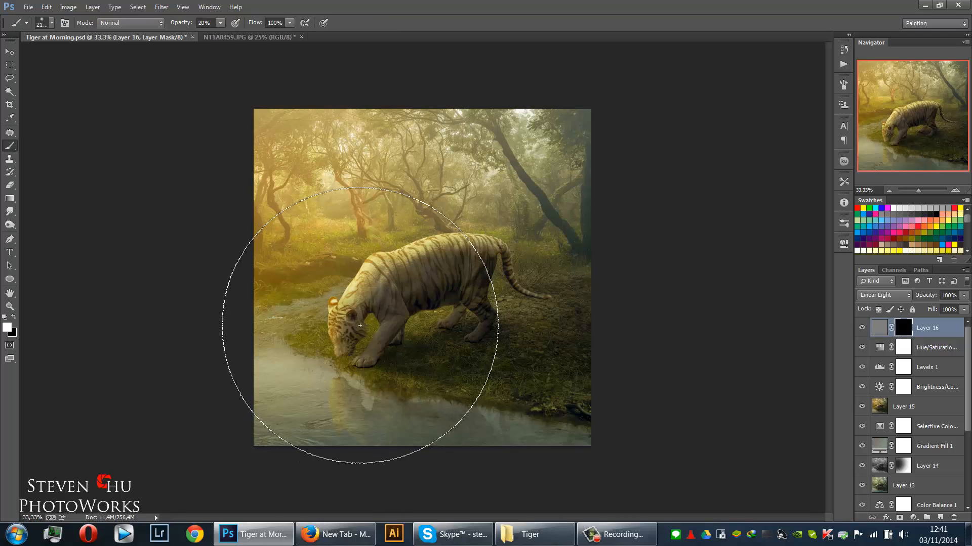
key(bracketleft)
key(bracketleft)
key(bracketleft)
key(bracketleft)
key(bracketleft)
key(bracketleft)
key(bracketleft)
key(bracketleft)
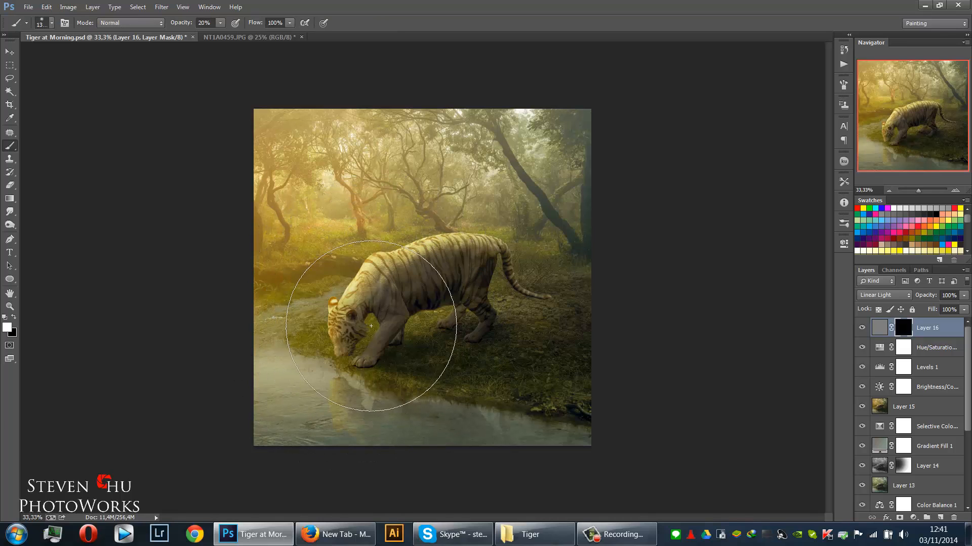
mouse_move(371, 326)
mouse_down()
mouse_move(428, 275)
mouse_move(422, 284)
mouse_move(437, 276)
mouse_move(471, 289)
mouse_up()
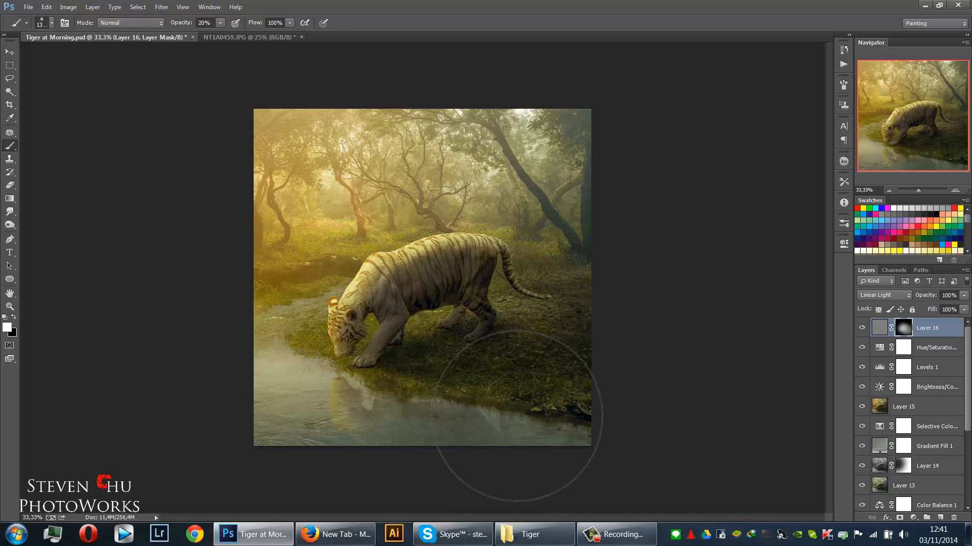
key(v)
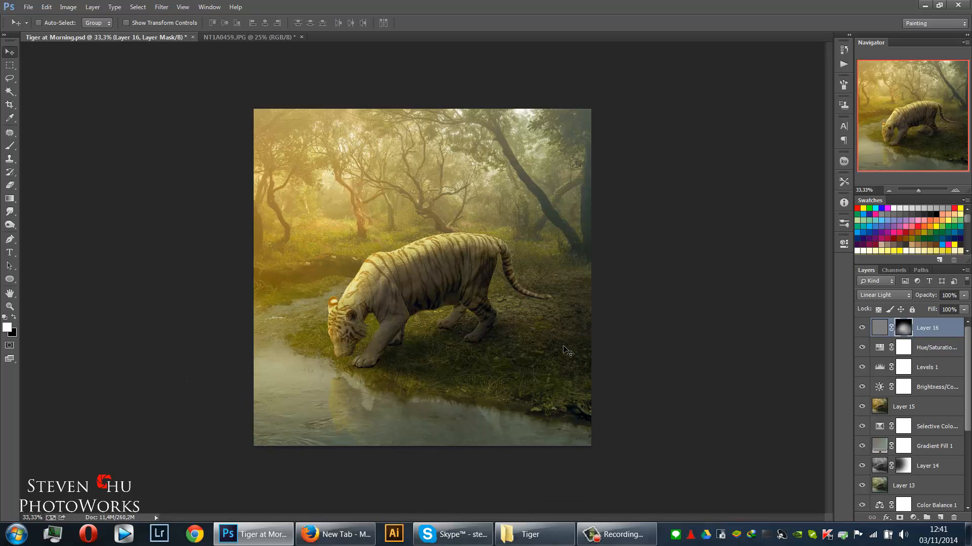
Group all layers from Layer 16 down to Layer 6 and name the group Colouring.
scroll(916, 379, down, 5)
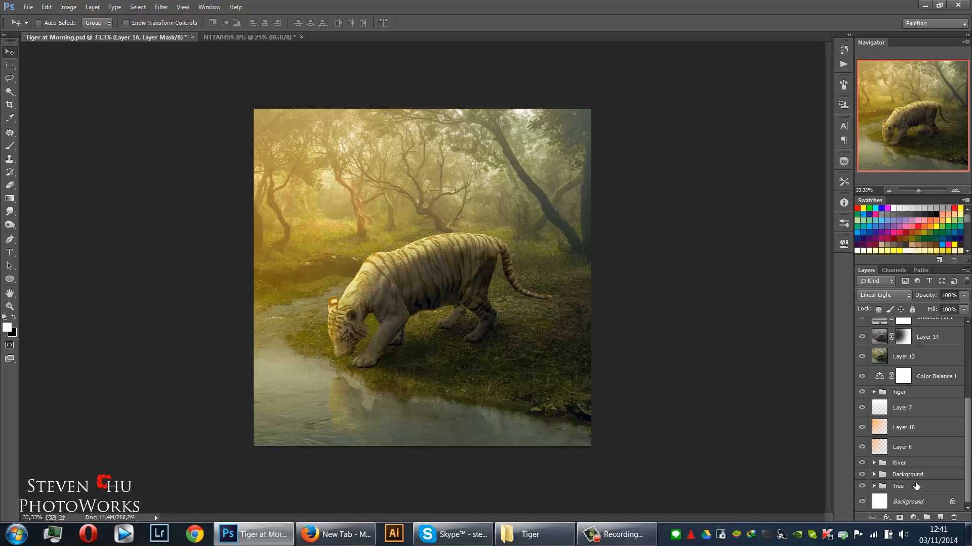
shift+click(916, 447)
key(ctrl+g)
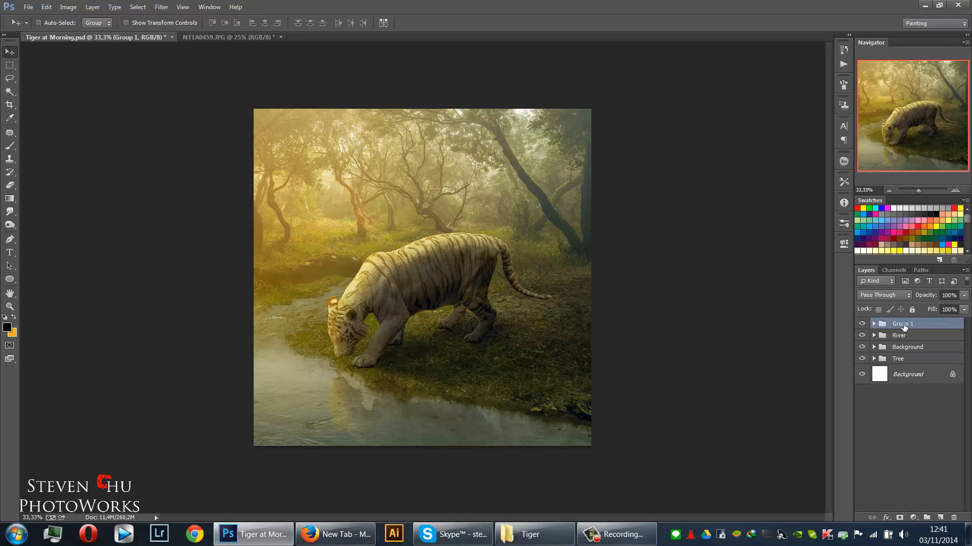
double_click(904, 325)
text(Colouring)
key(Return)
Compare the composite with the Colouring group hidden and shown, and look through the layers inside it.
click(862, 324)
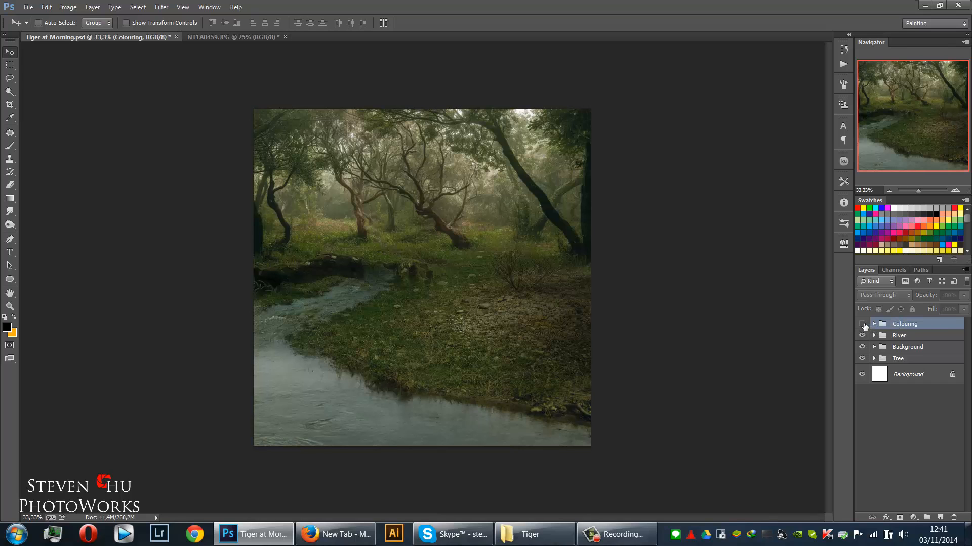
click(862, 325)
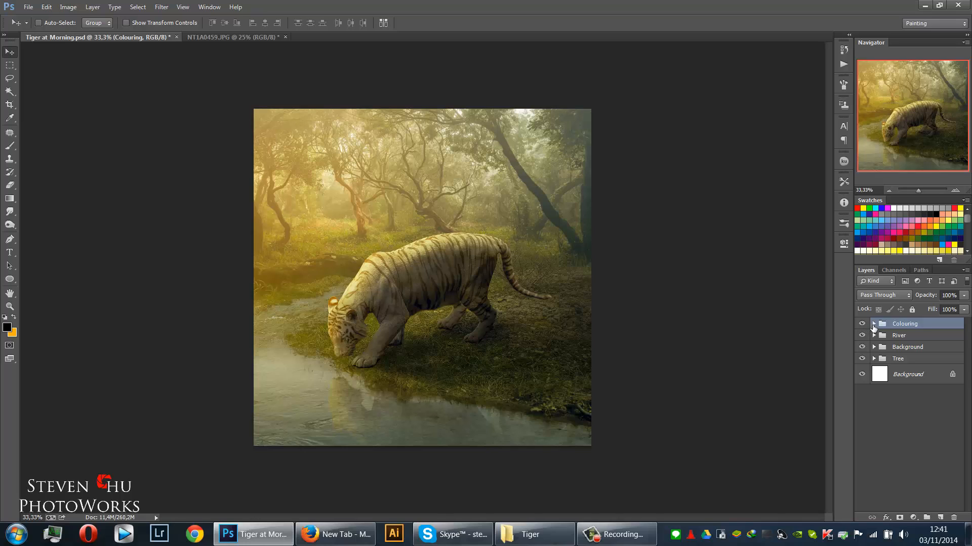
click(873, 324)
scroll(908, 401, down, 1)
scroll(908, 400, up, 1)
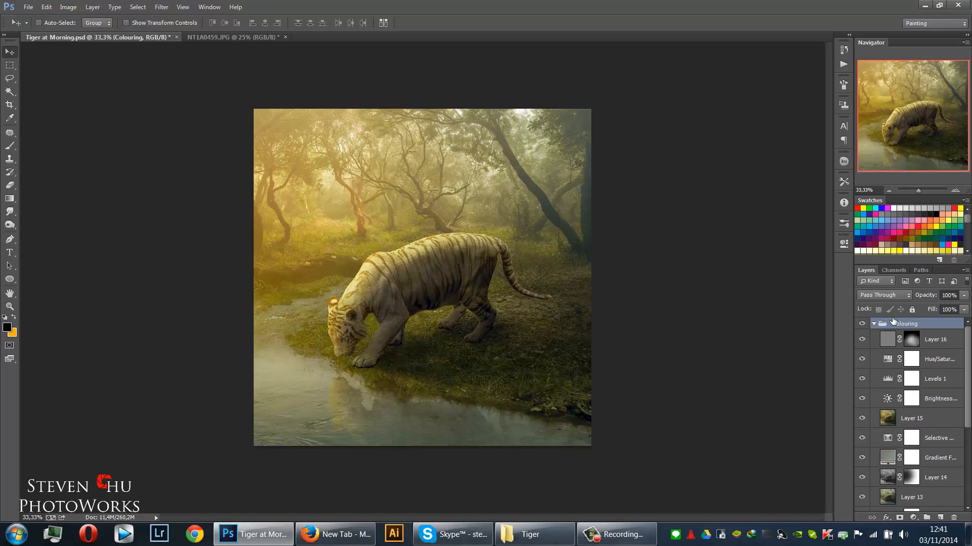
click(873, 324)
Select the Colouring, River, Background and Tree groups, and save the document.
shift+click(905, 359)
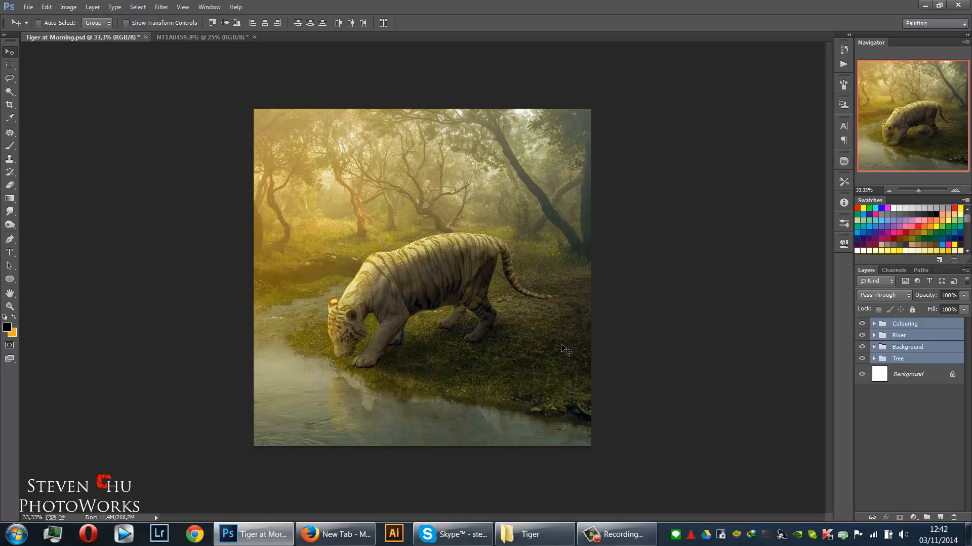
key(ctrl+plus)
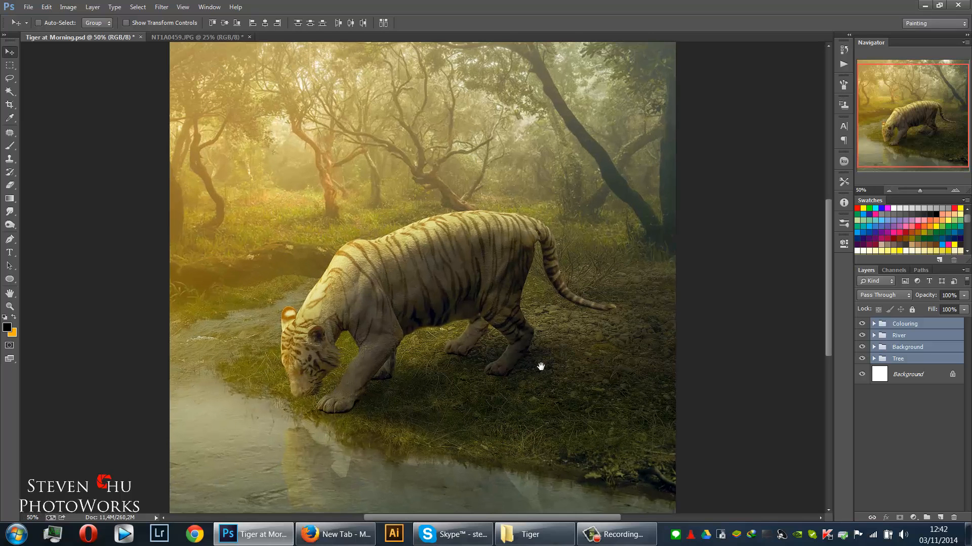
key(ctrl+minus)
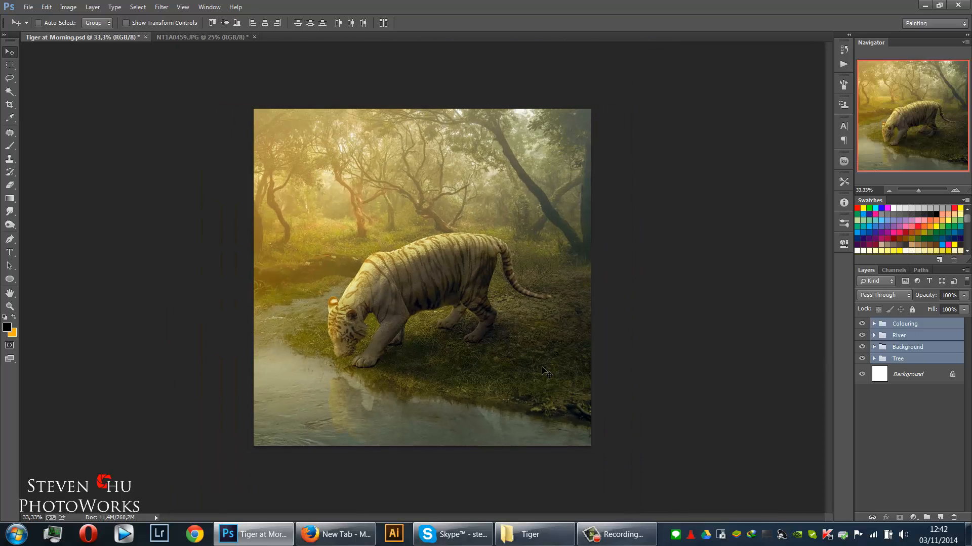
key(ctrl+s)
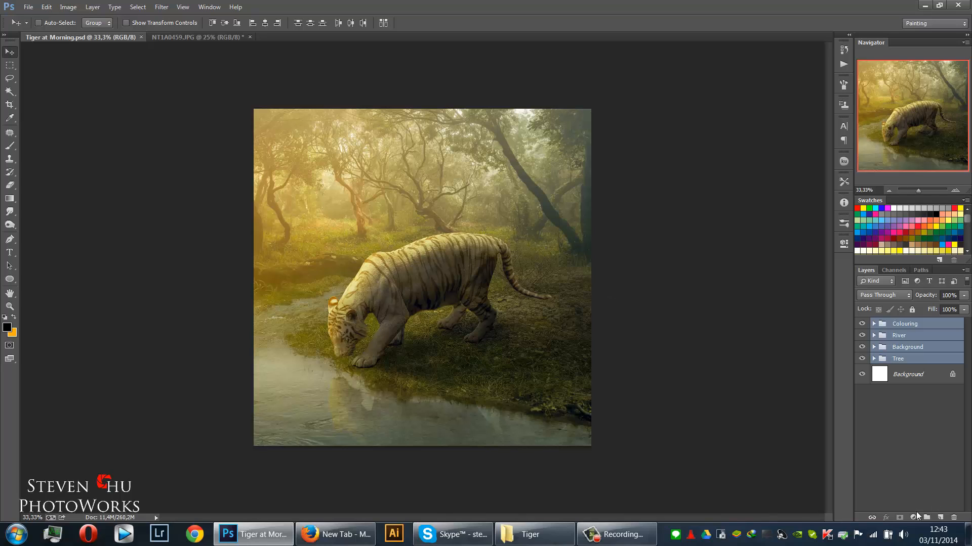
Add a Selective Color adjustment layer above the groups with Yellows set to Cyan -49, Magenta +2, Yellow +10 and Black +10.
click(914, 517)
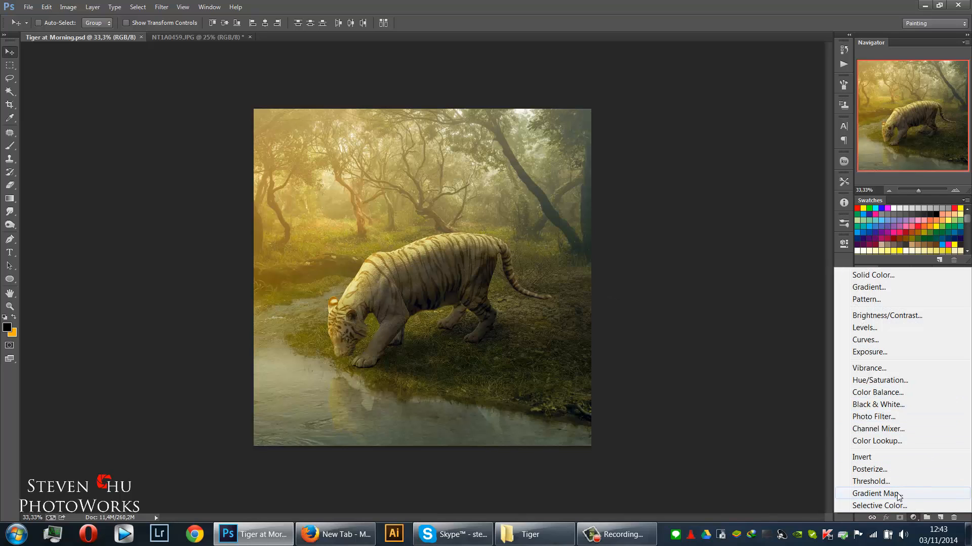
click(880, 506)
click(764, 282)
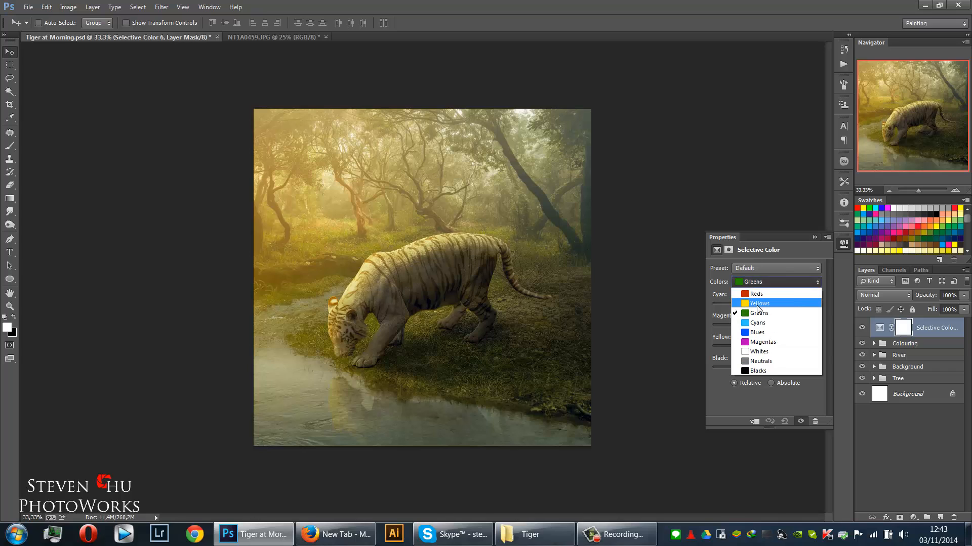
click(758, 303)
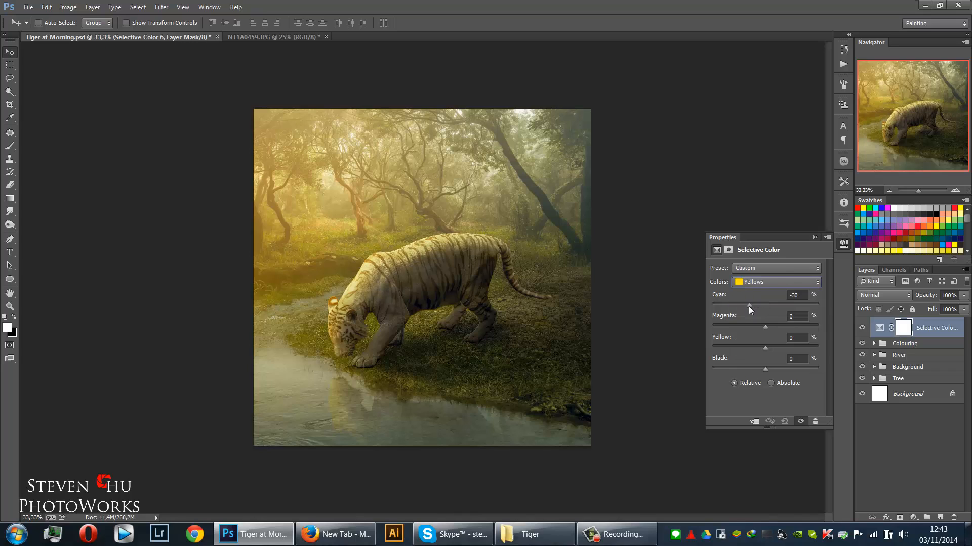
drag(749, 306, 740, 306)
drag(754, 327, 765, 327)
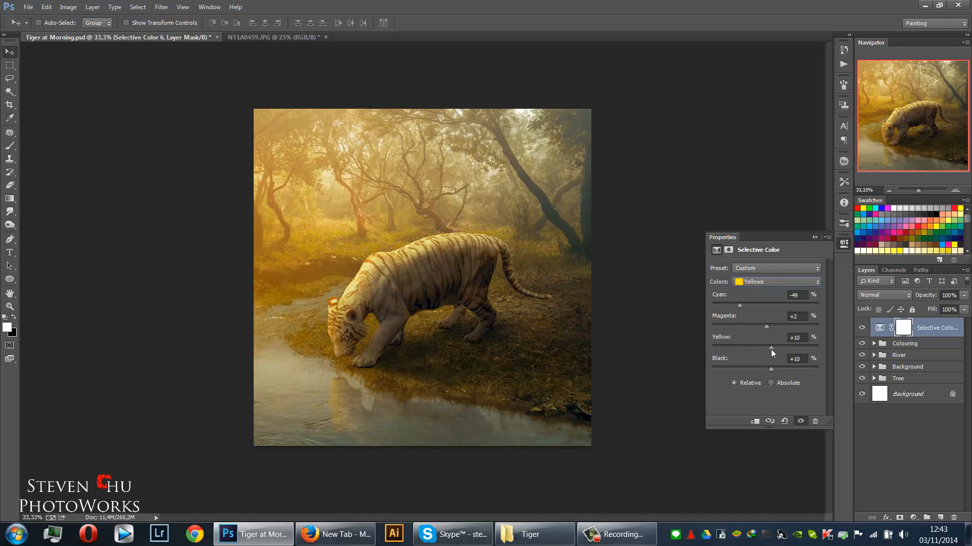
click(775, 283)
click(768, 296)
click(767, 283)
click(765, 306)
click(814, 236)
Compare the image with and without the new Selective Color layer and lower its opacity to 53%.
key(ctrl+plus)
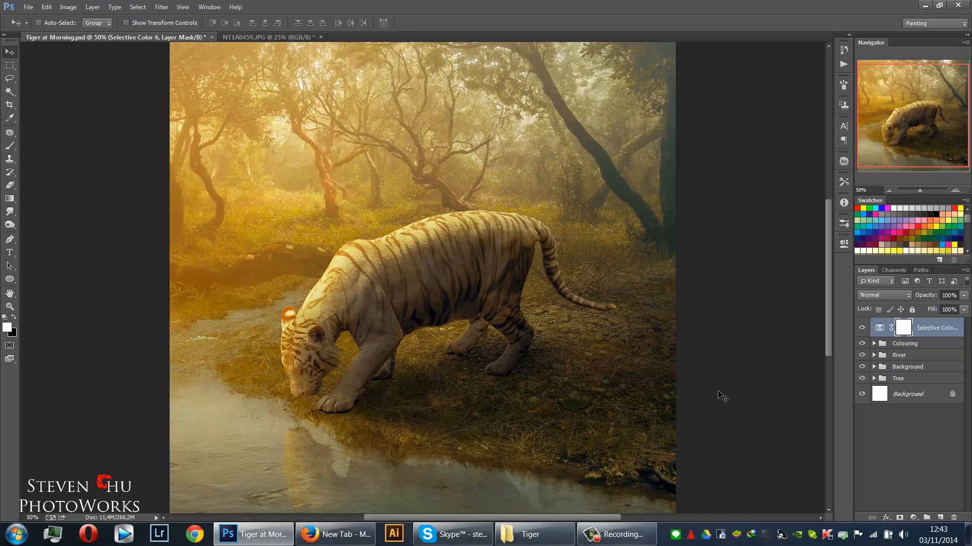
scroll(642, 388, down, 2)
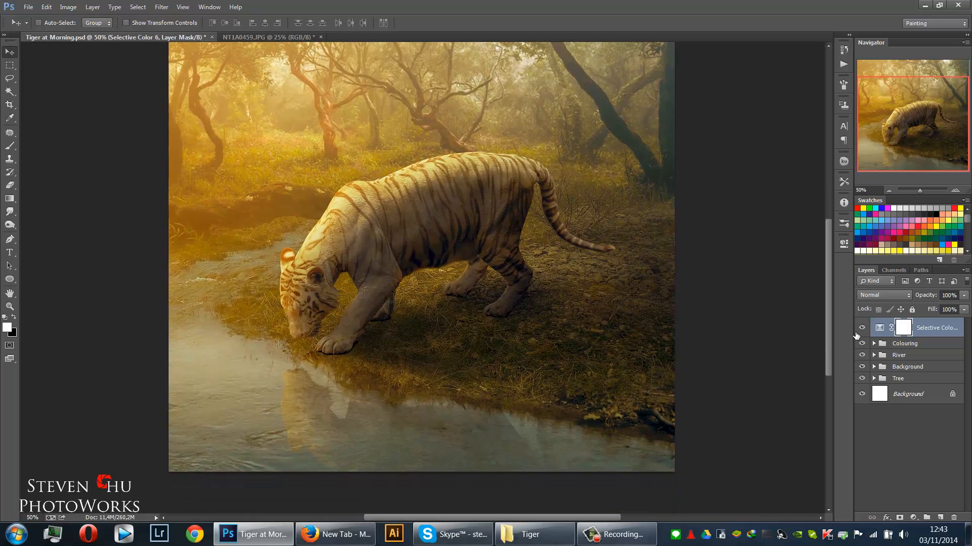
click(860, 329)
click(860, 329)
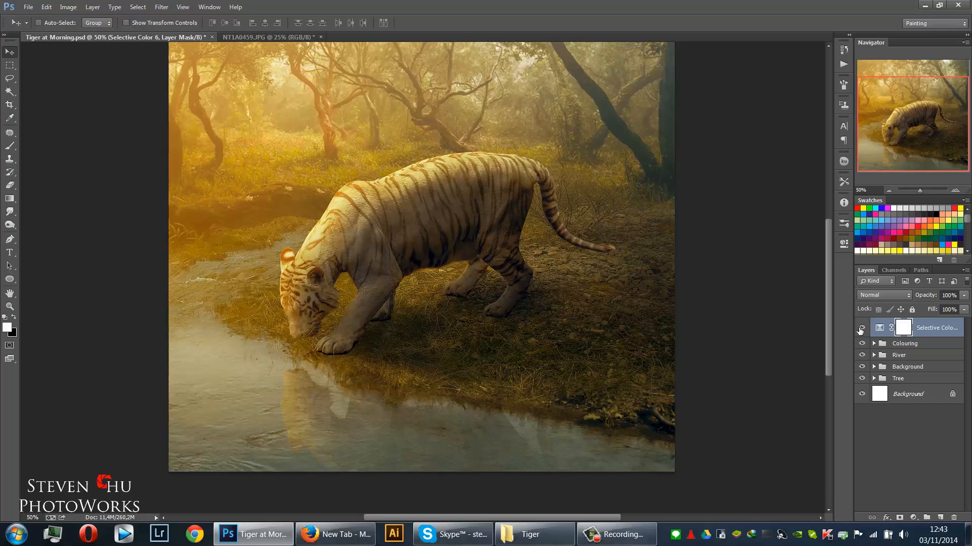
click(962, 296)
Move the Selective Color layer into the Colouring group just below Layer 16, and rename Layer 16 as Sharpen.
click(873, 343)
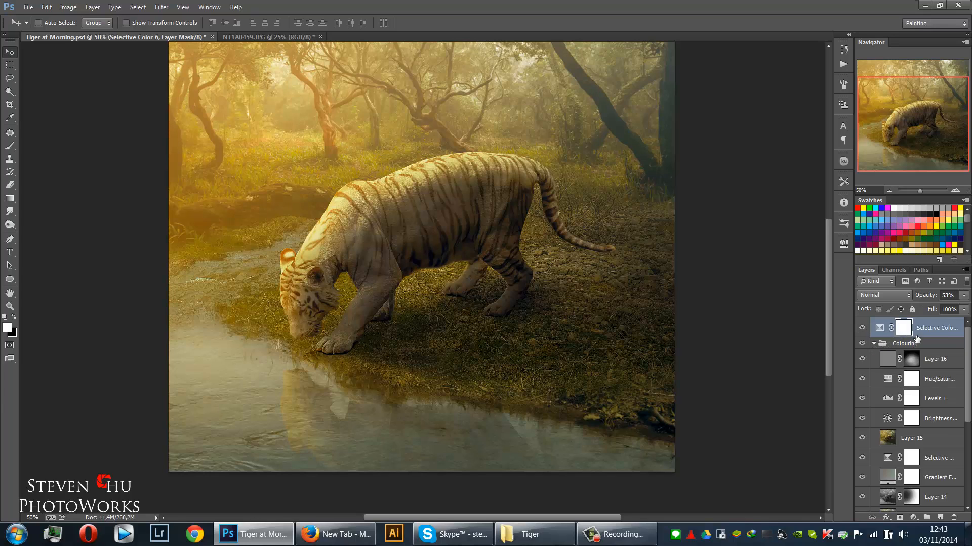
drag(931, 330, 930, 372)
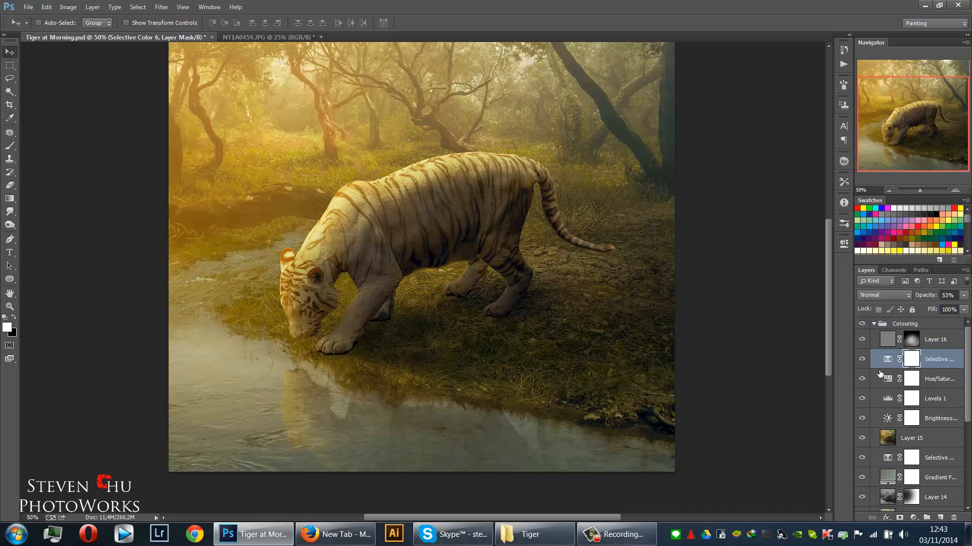
double_click(935, 339)
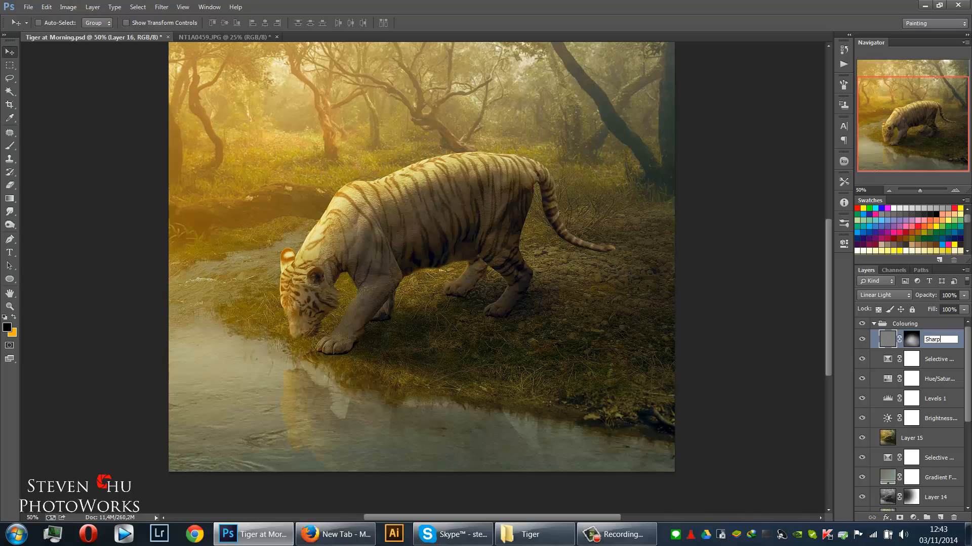
key(Return)
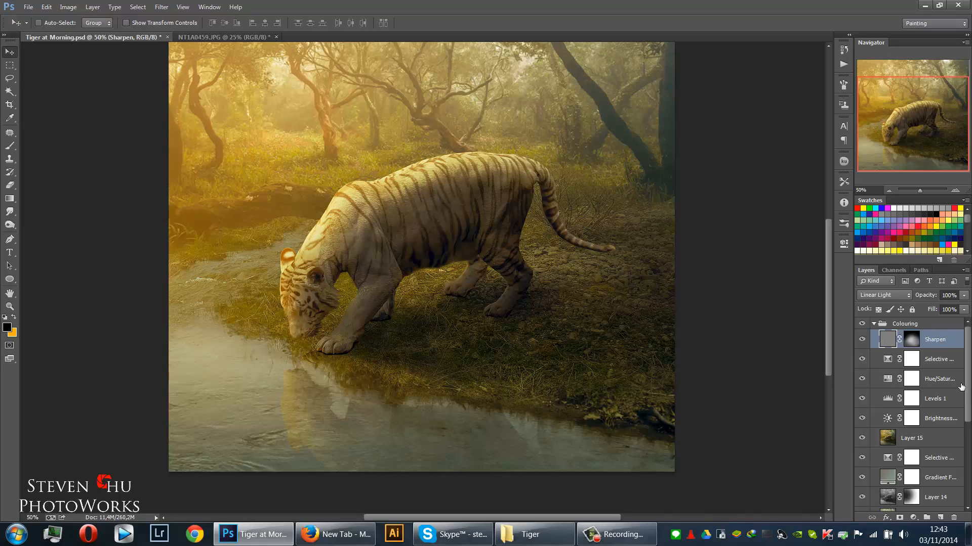
Add a Color Lookup adjustment layer directly above the newest Selective Color layer and load the Moonlight.3DL 3DLUT file.
click(938, 359)
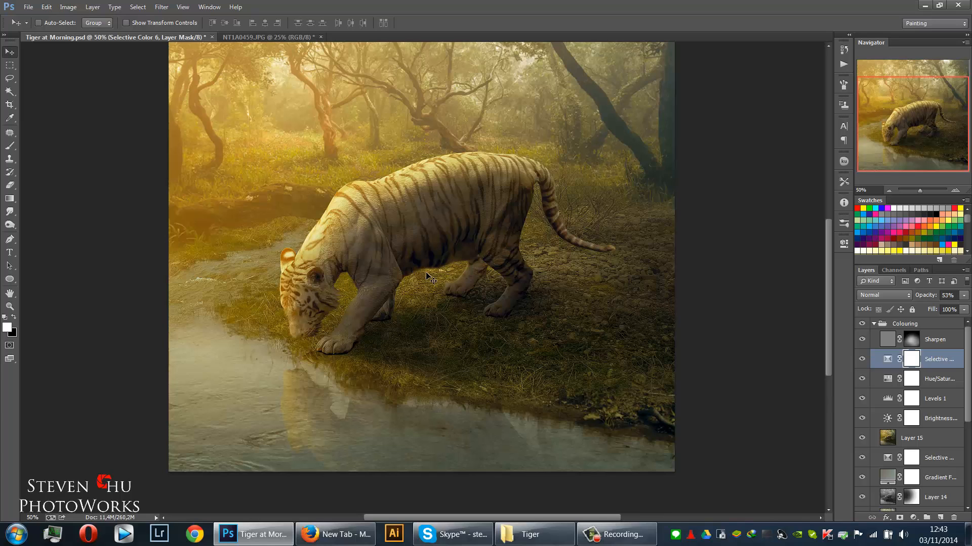
key(ctrl+minus)
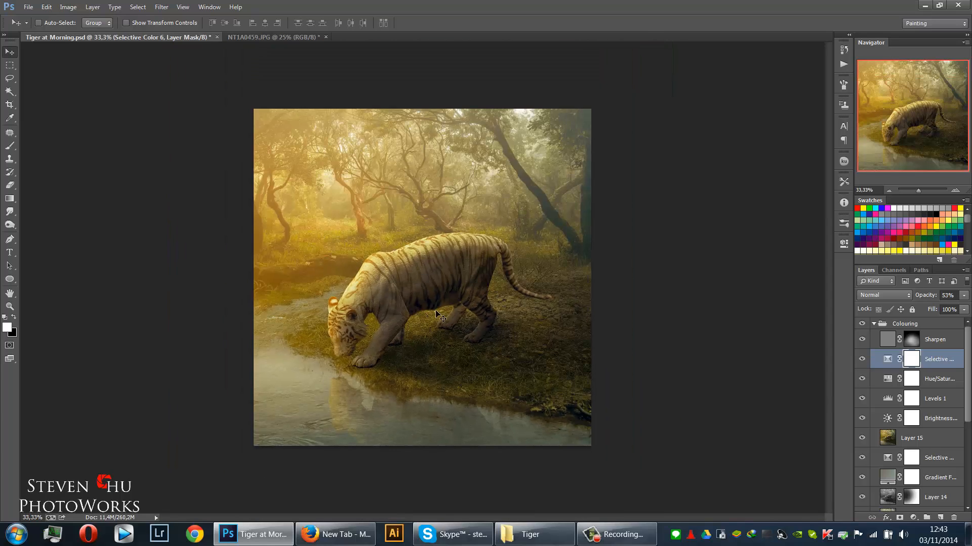
click(888, 338)
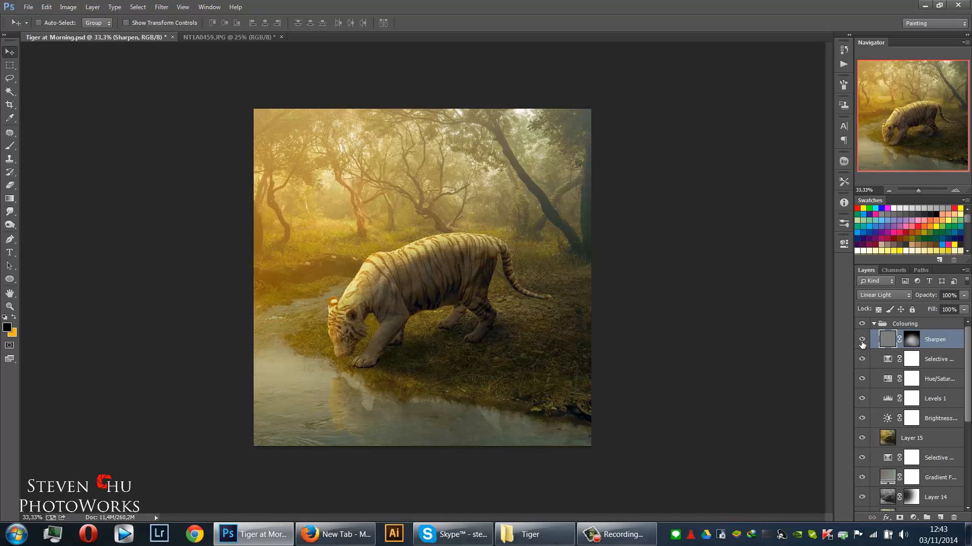
click(935, 360)
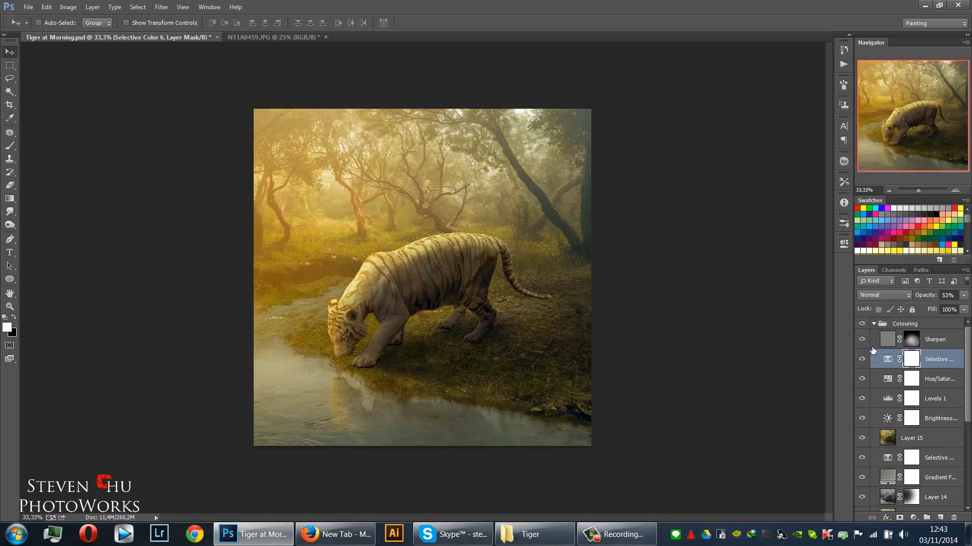
click(914, 517)
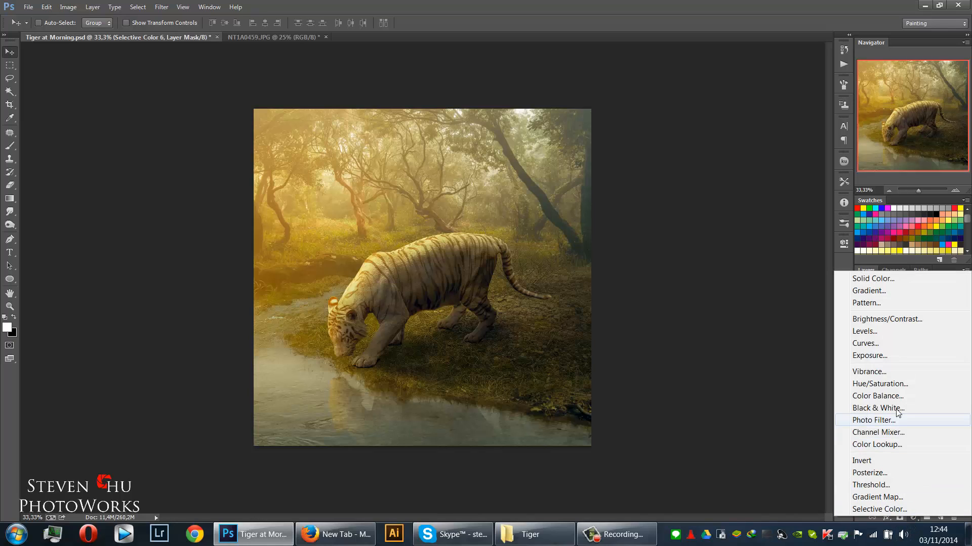
click(891, 445)
click(788, 269)
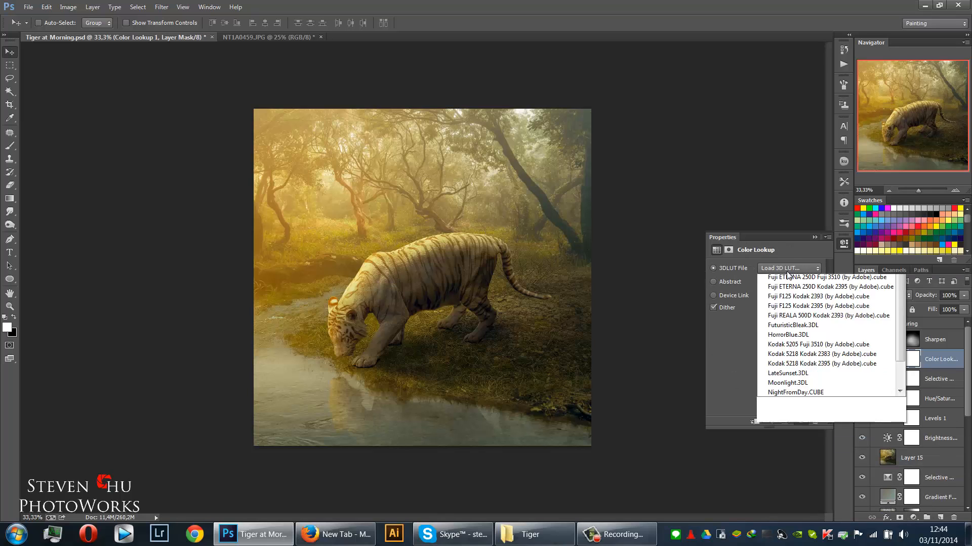
scroll(787, 511, down, 1)
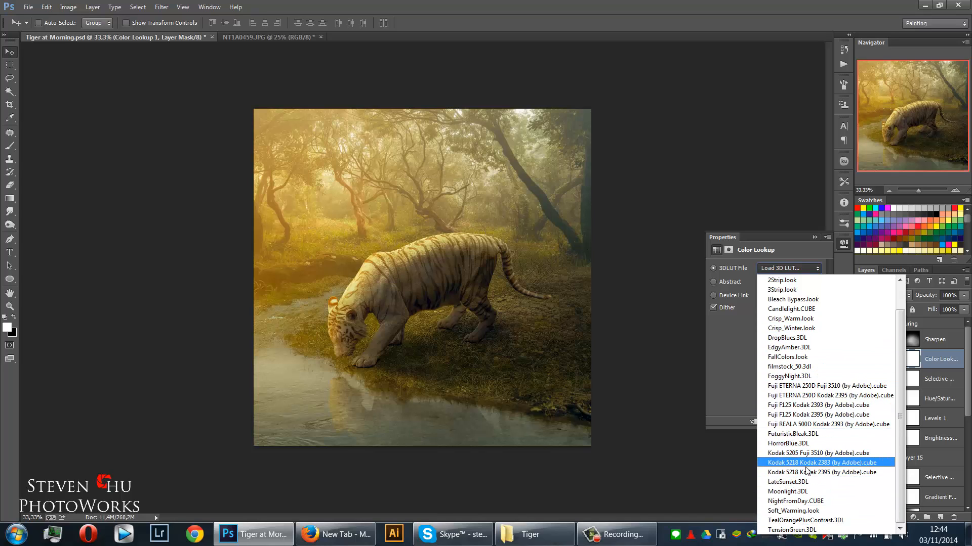
click(800, 493)
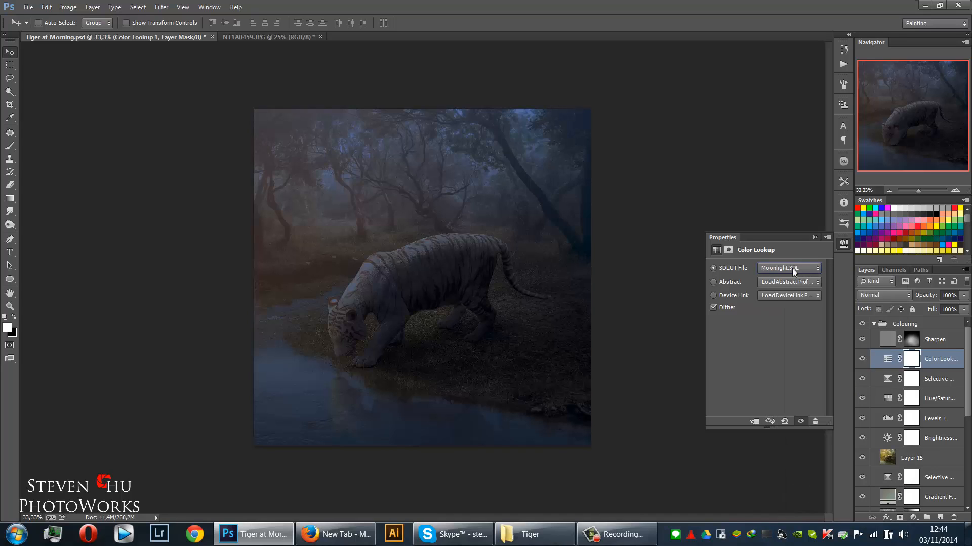
Lower the Color Lookup layer's opacity to 51% and compare the image with and without it.
click(813, 238)
click(965, 295)
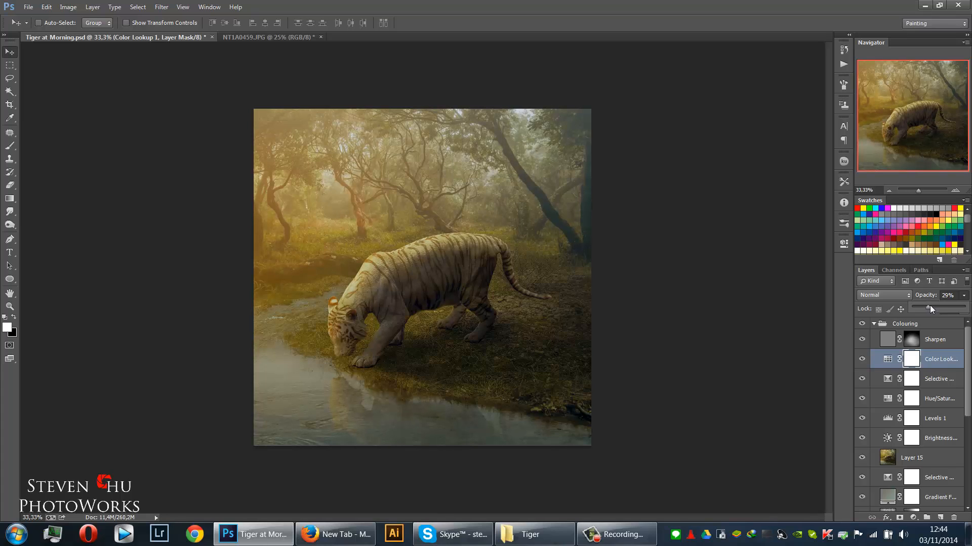
drag(940, 305, 940, 305)
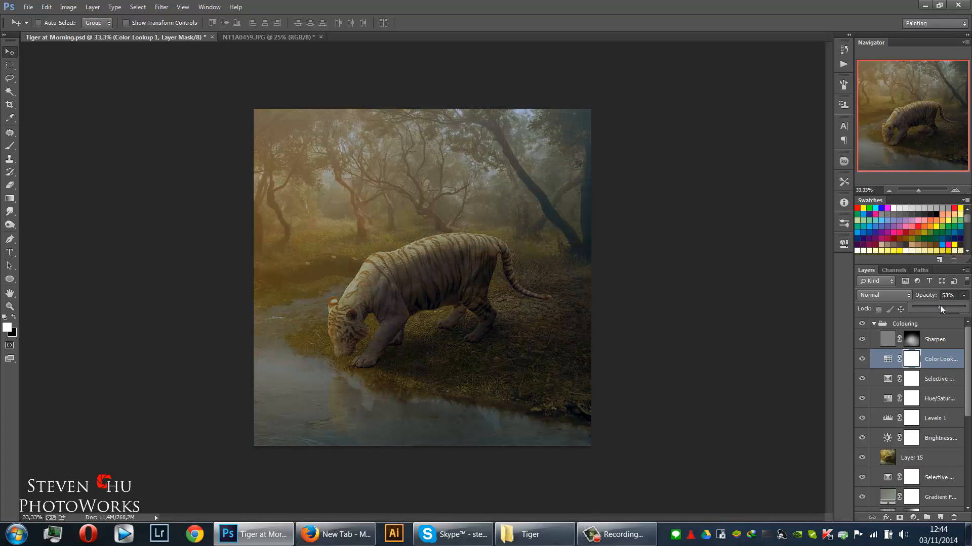
click(862, 360)
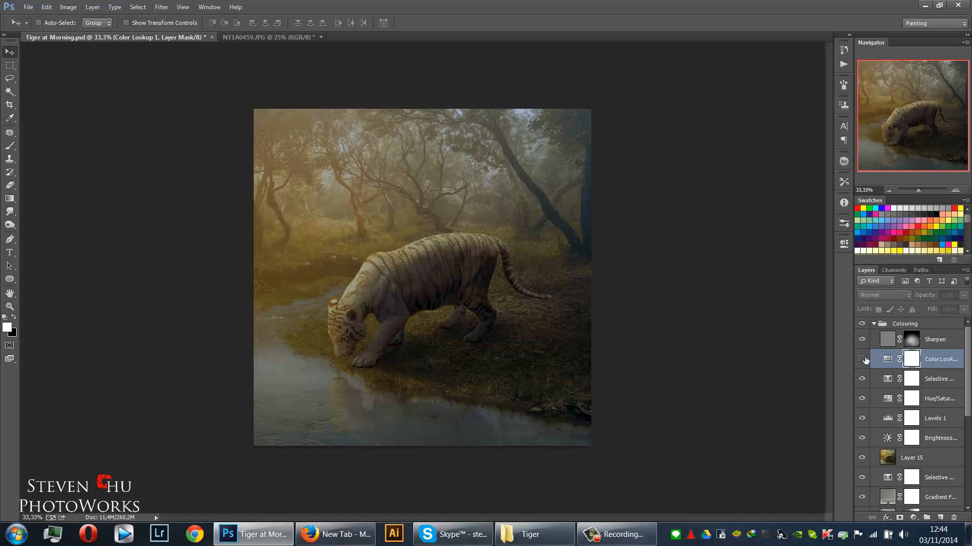
click(862, 359)
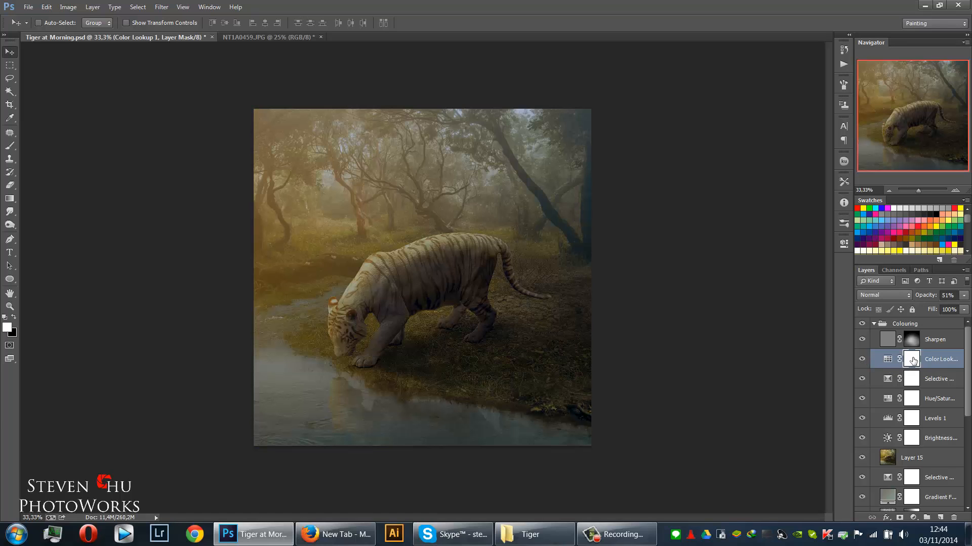
Paint black at 20% brush opacity on the Color Lookup mask over the tiger and the sunlit trees to weaken the grading there.
key(b)
key(x)
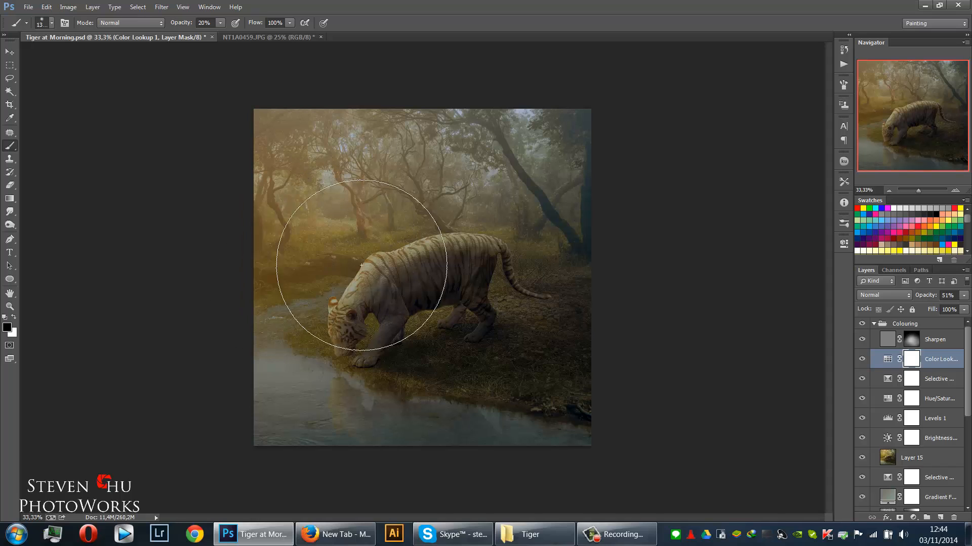
mouse_move(391, 257)
mouse_down()
mouse_move(265, 273)
mouse_move(383, 261)
mouse_move(281, 251)
mouse_move(404, 306)
mouse_move(353, 236)
mouse_move(342, 309)
mouse_move(450, 259)
mouse_move(262, 232)
mouse_move(421, 287)
mouse_move(393, 201)
mouse_move(419, 194)
mouse_move(403, 339)
mouse_move(265, 359)
mouse_move(415, 332)
mouse_move(501, 258)
mouse_move(330, 174)
mouse_up()
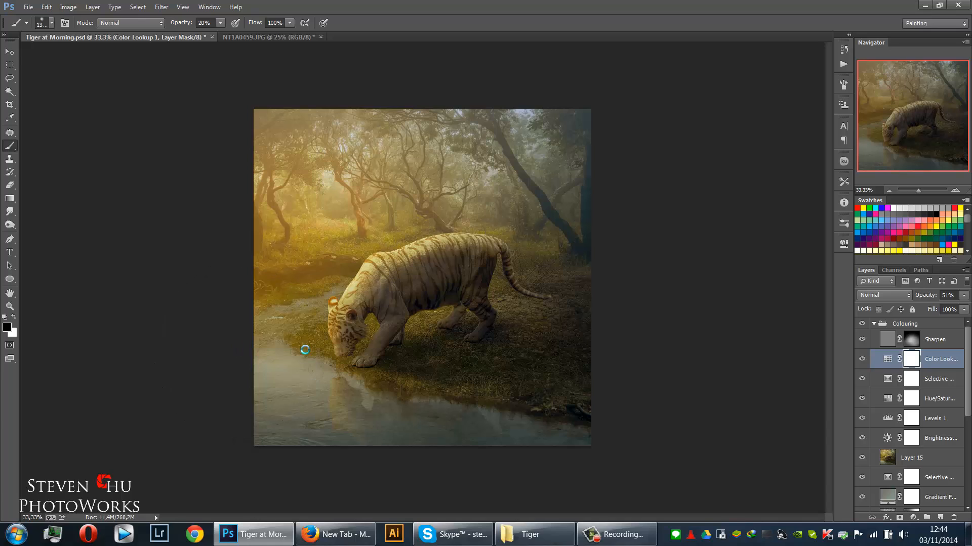
key(v)
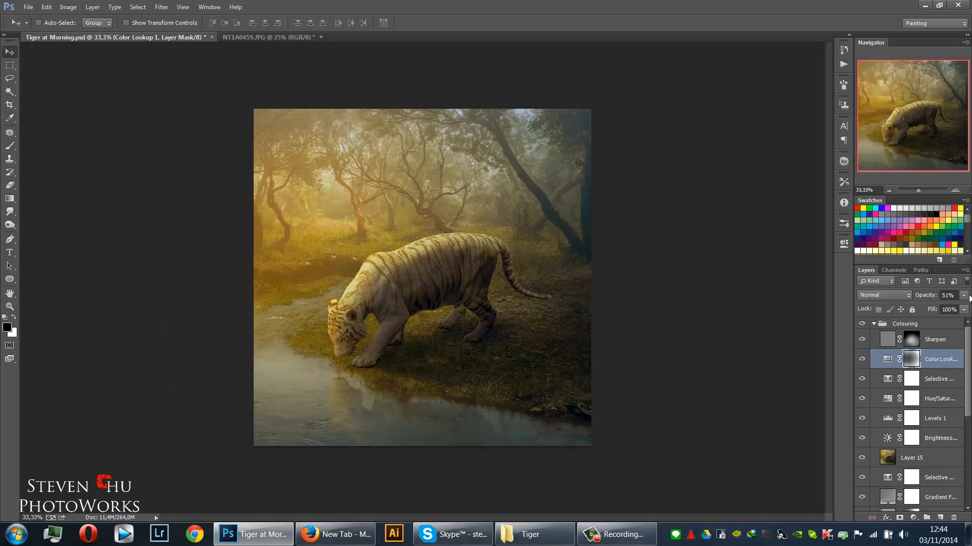
Set the Color Lookup layer's opacity to 47% and collapse the Colouring group.
click(964, 296)
drag(938, 308, 931, 307)
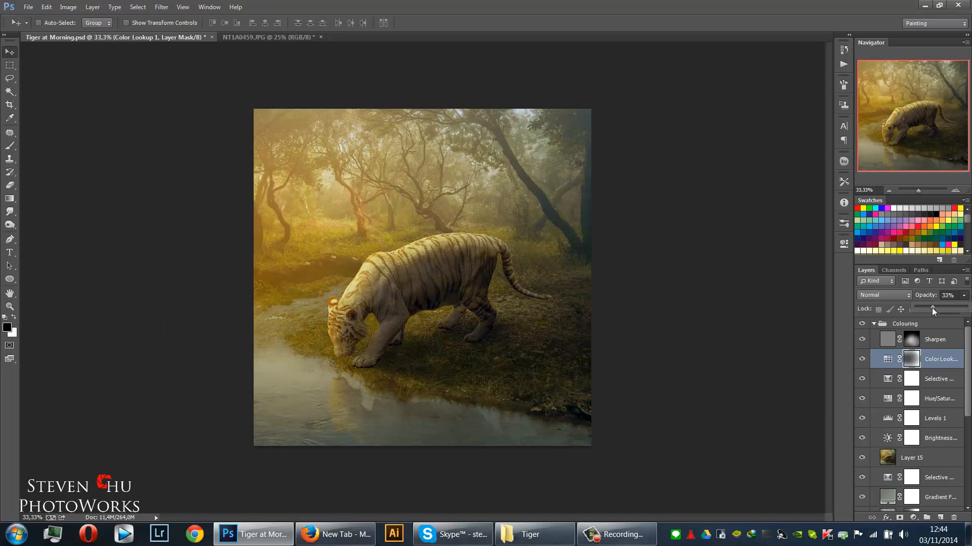
click(903, 323)
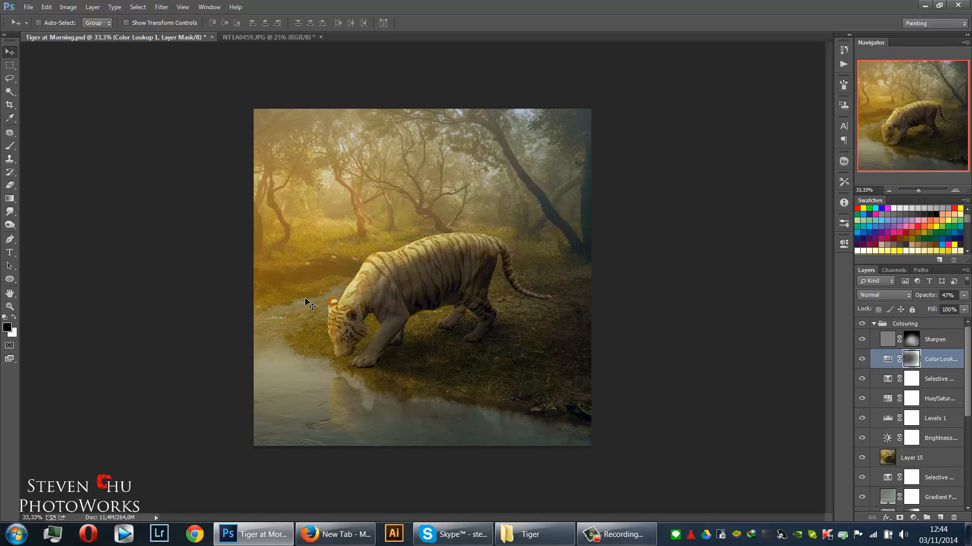
click(874, 324)
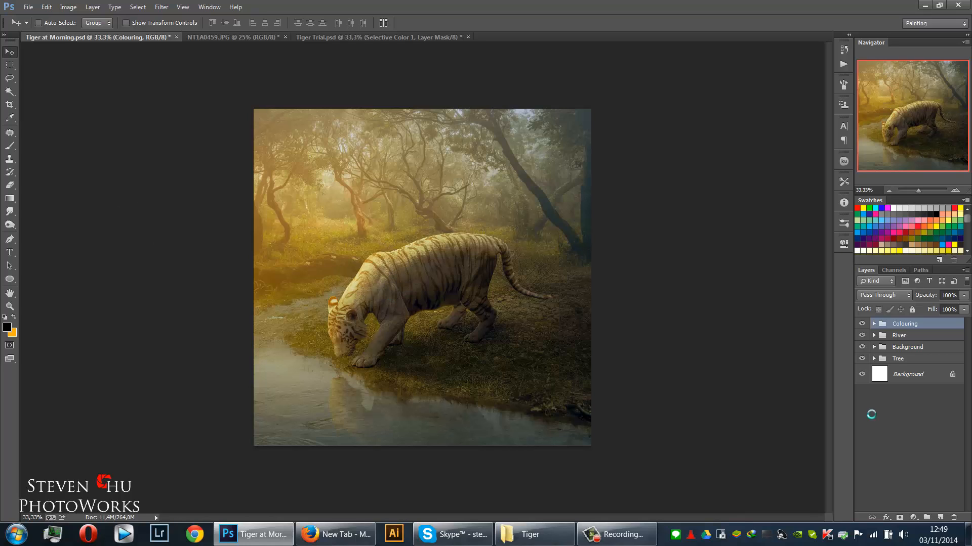
Stamp all visible layers into a new layer above the Colouring group and open it in the Color Efex Pro 4 filter.
key(ctrl+shift+alt+n)
key(ctrl+shift+alt+e)
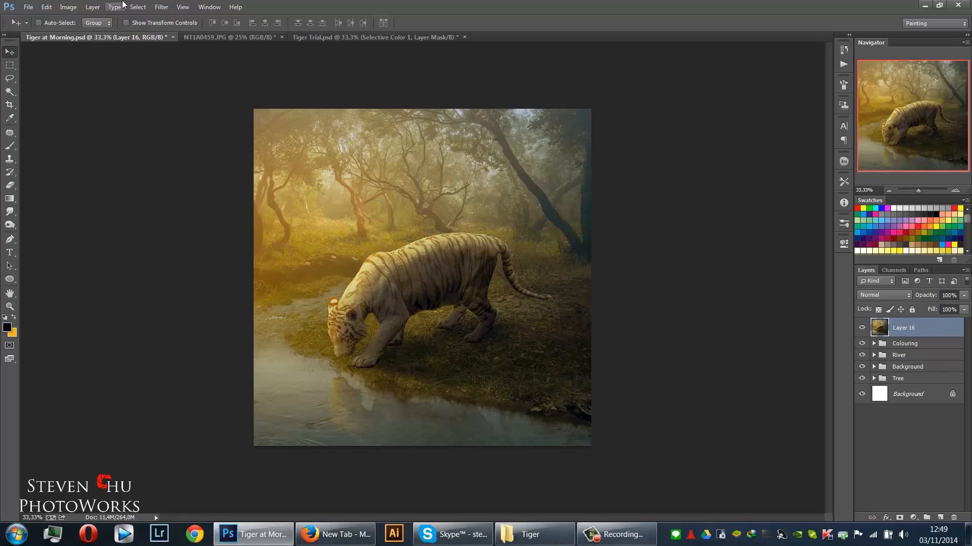
click(162, 6)
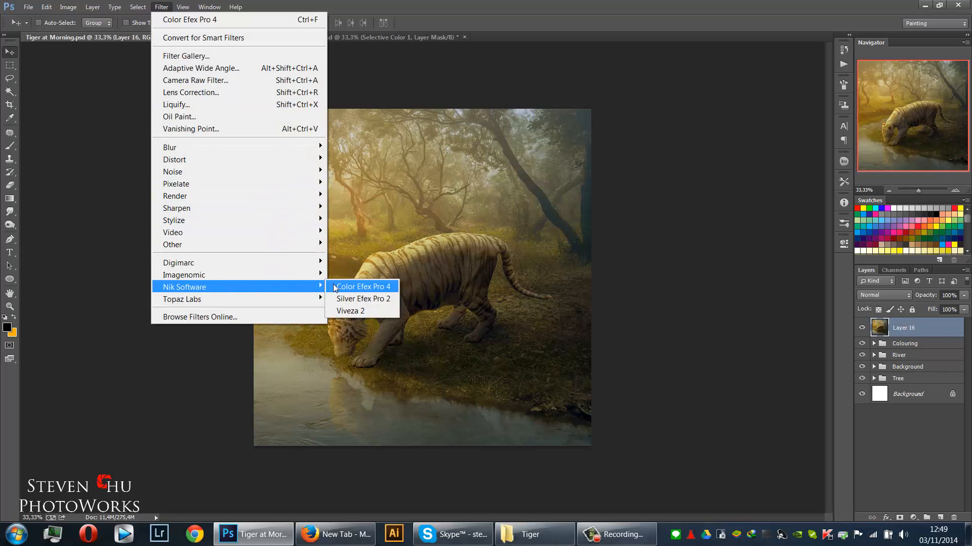
click(336, 284)
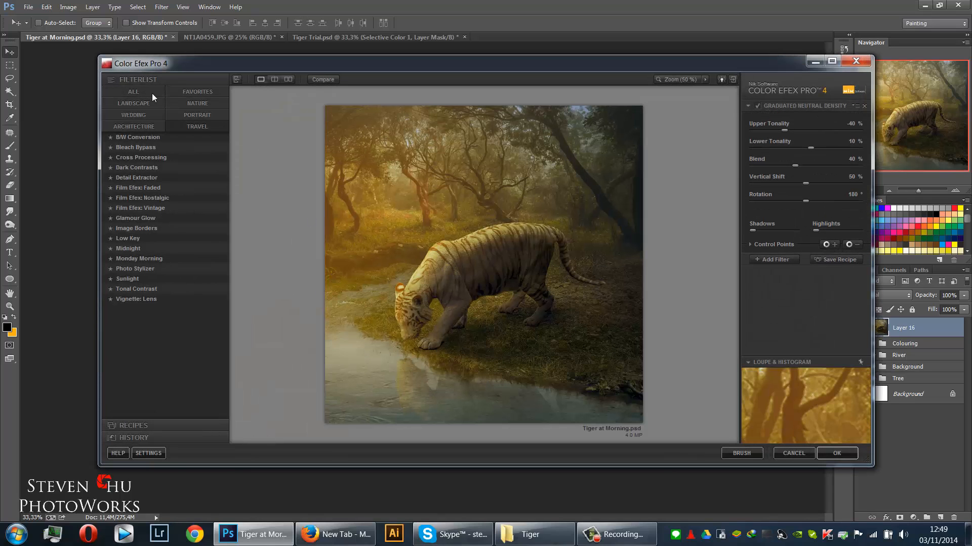
Preview the Dark Contrasts filter and the Purple Film and Sepia Glow recipes, and apply the Soft Landscape recipe.
click(135, 147)
click(149, 168)
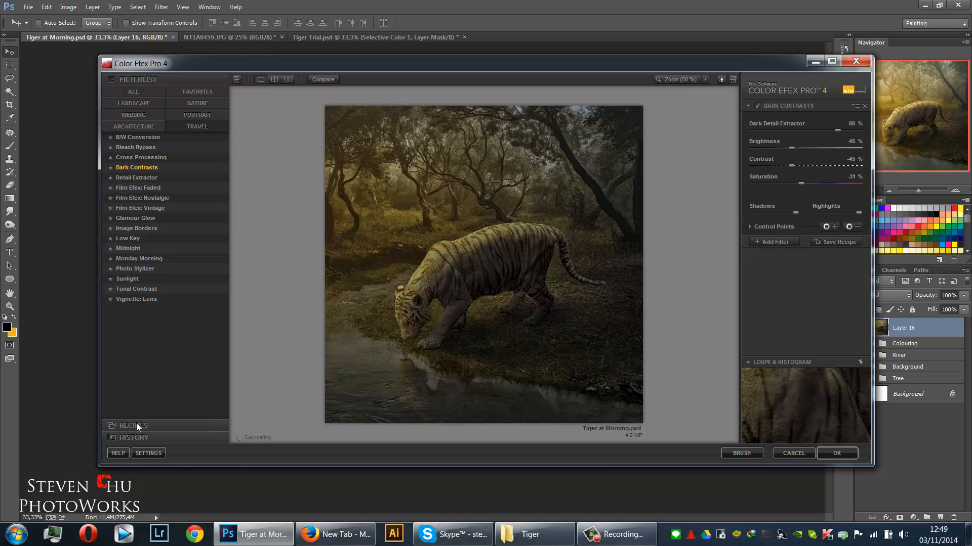
click(136, 424)
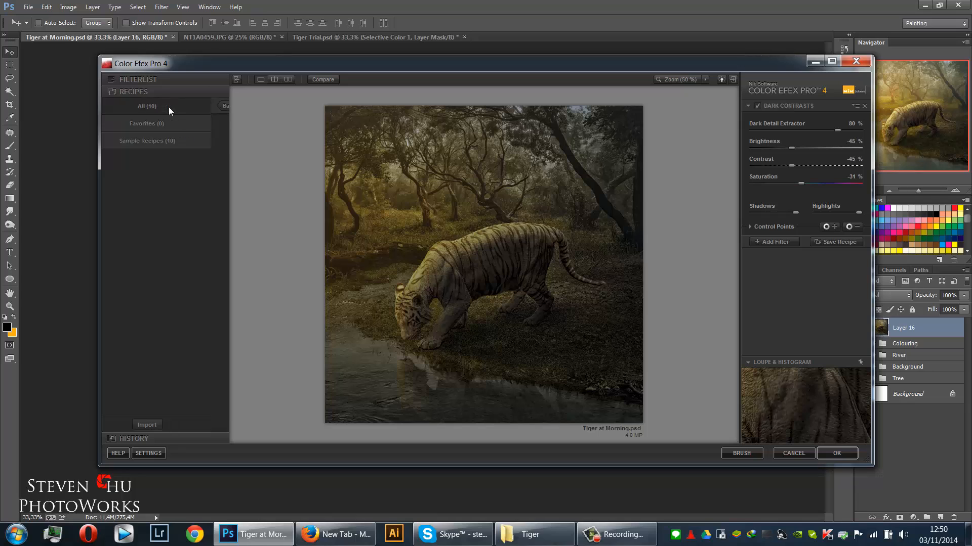
click(169, 107)
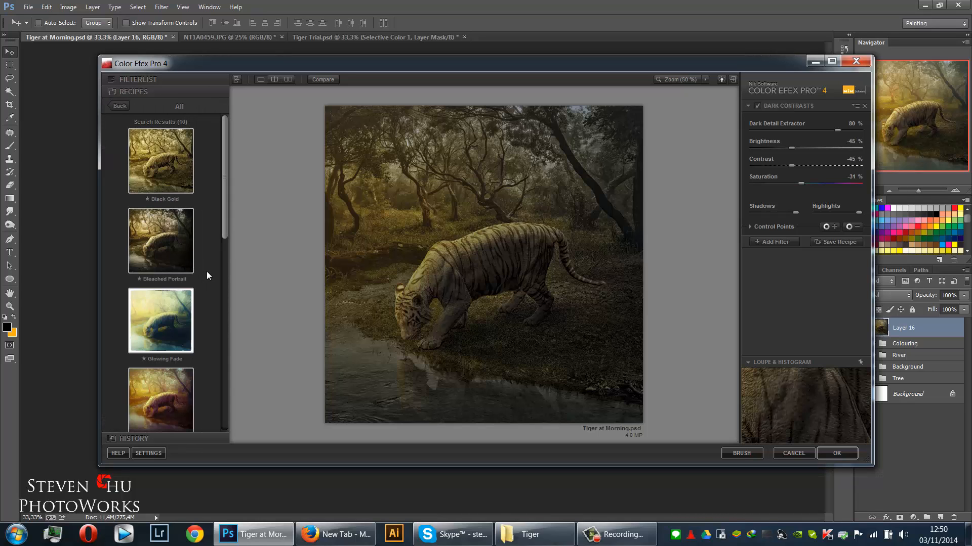
scroll(207, 271, down, 5)
click(169, 256)
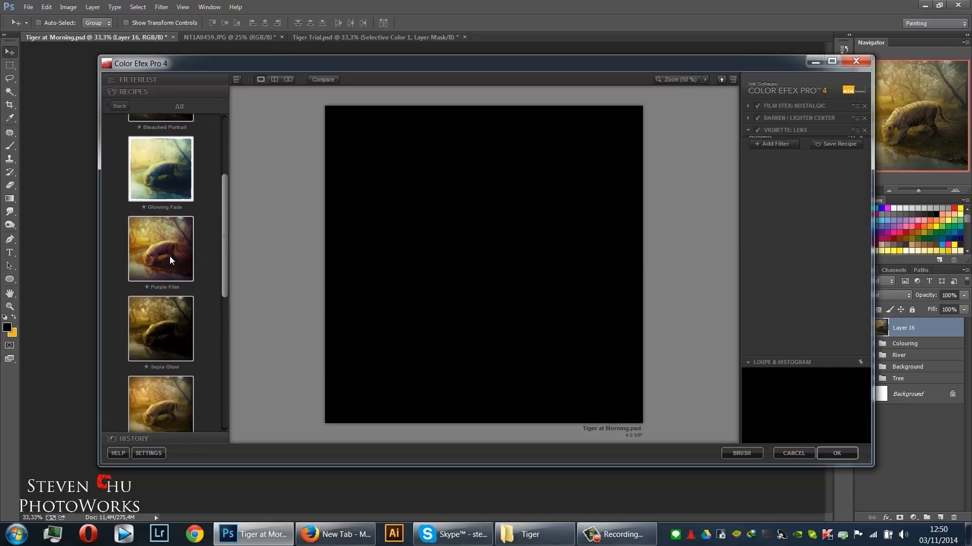
click(178, 318)
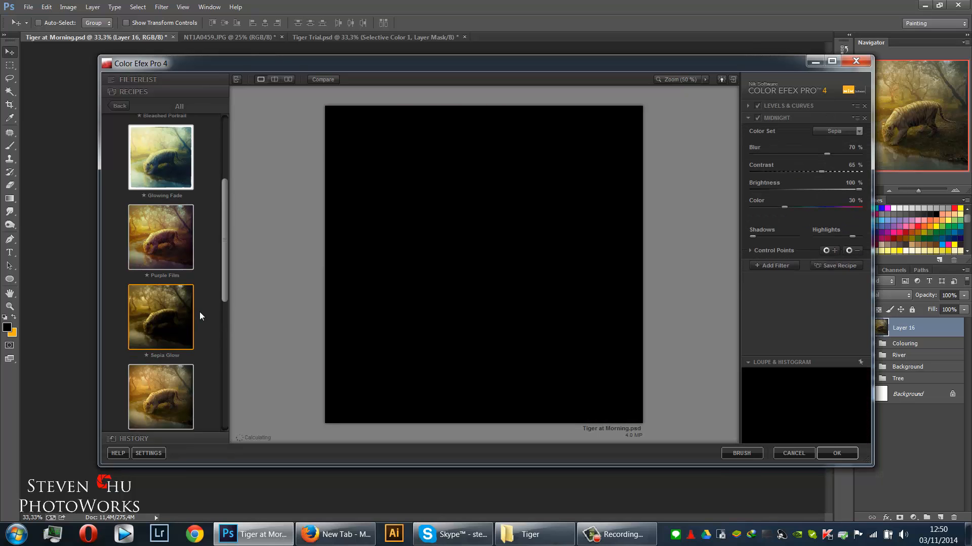
scroll(187, 318, down, 2)
click(174, 321)
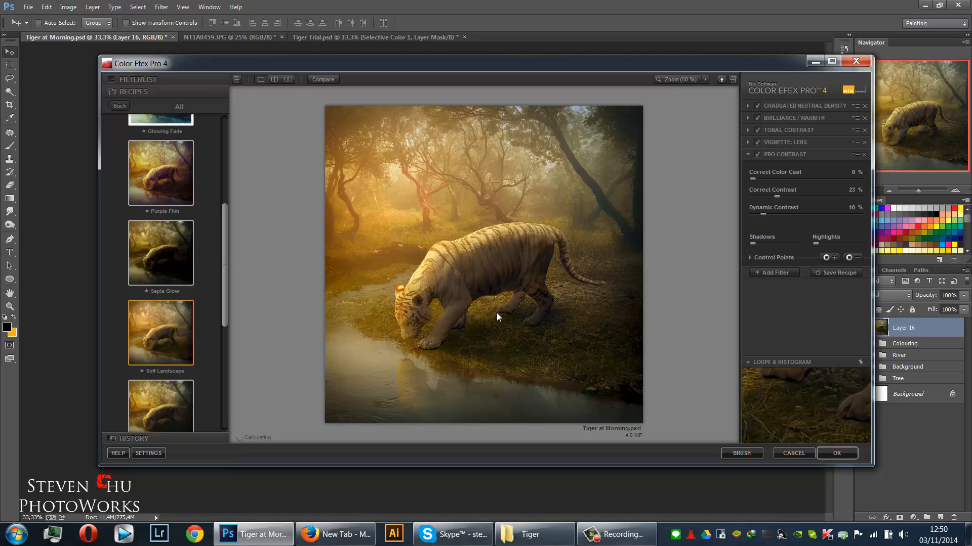
Add a Glamour Glow filter to the Soft Landscape recipe, increase its Glow amount, and apply the combined effect to the image.
click(784, 275)
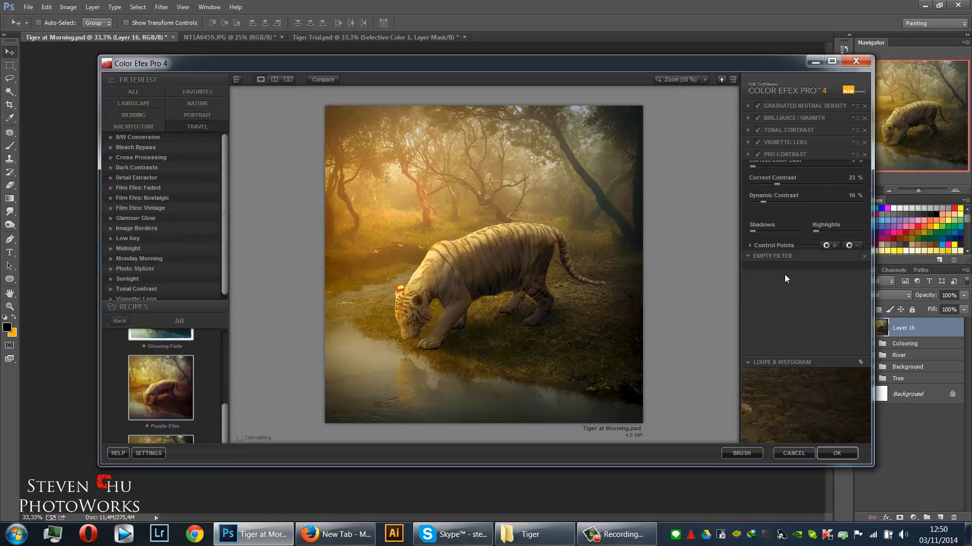
click(148, 221)
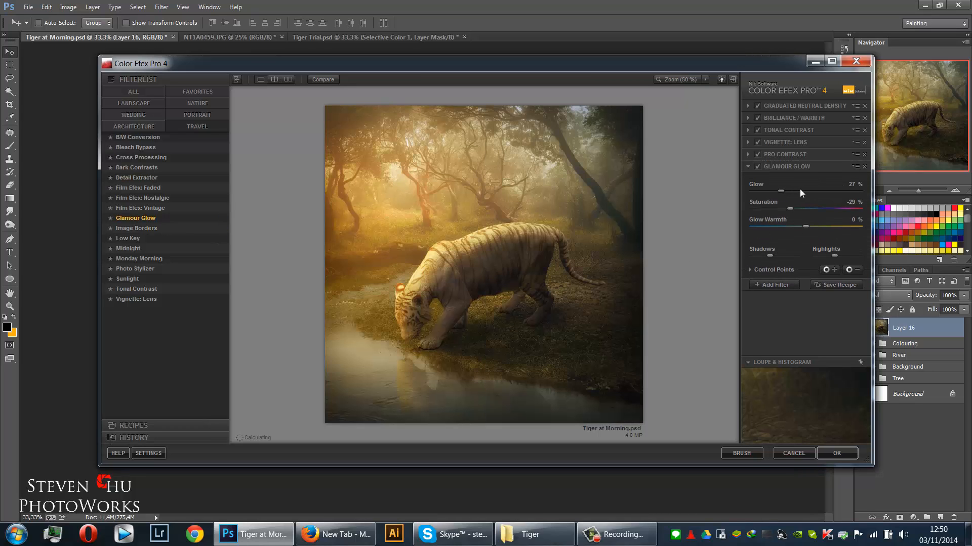
click(799, 190)
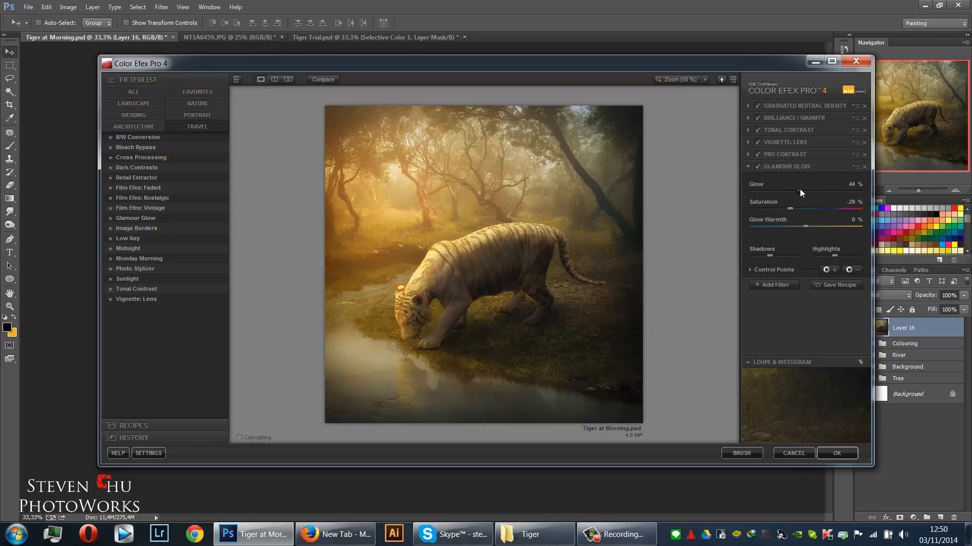
click(825, 185)
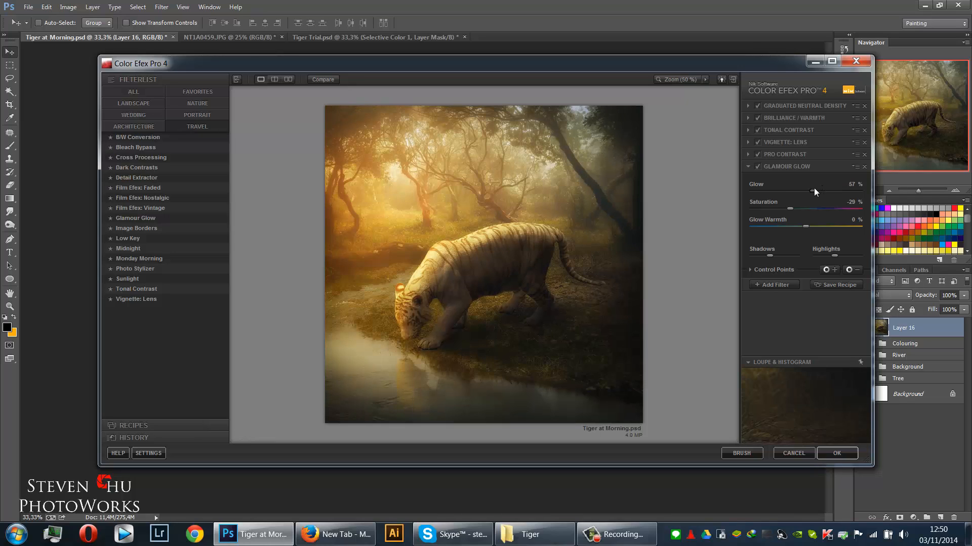
drag(814, 189, 824, 191)
click(834, 448)
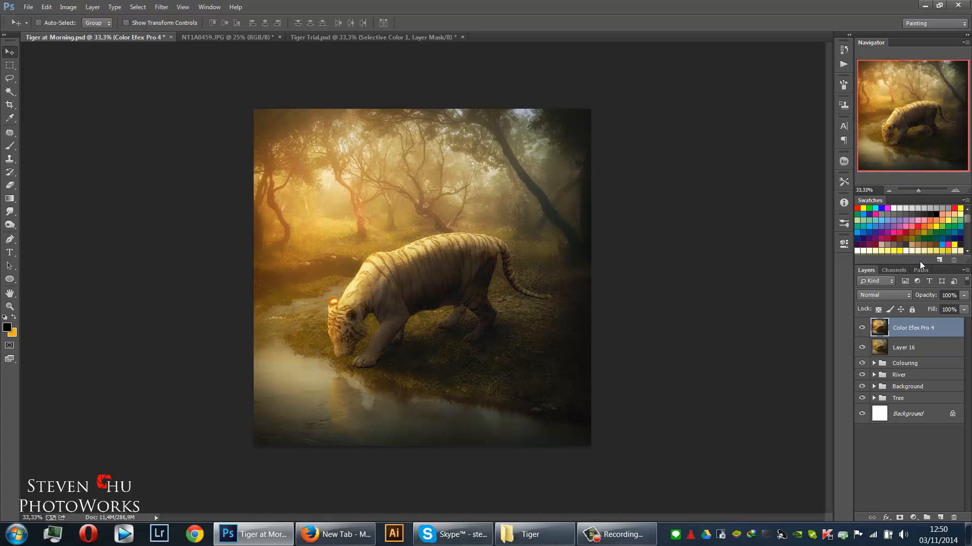
Lower the Color Efex Pro 4 layer's opacity to 59% and save the document.
click(964, 295)
drag(964, 307, 945, 307)
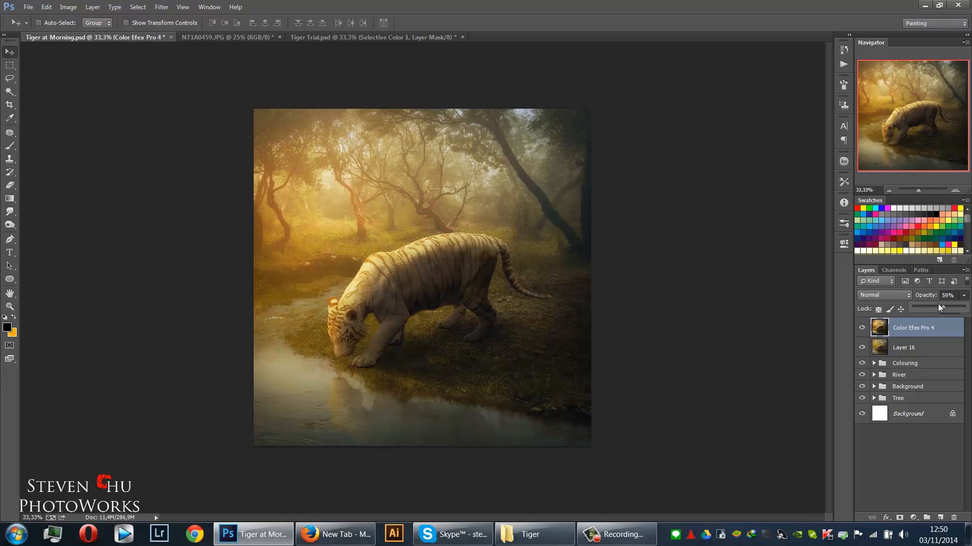
click(631, 218)
key(ctrl+s)
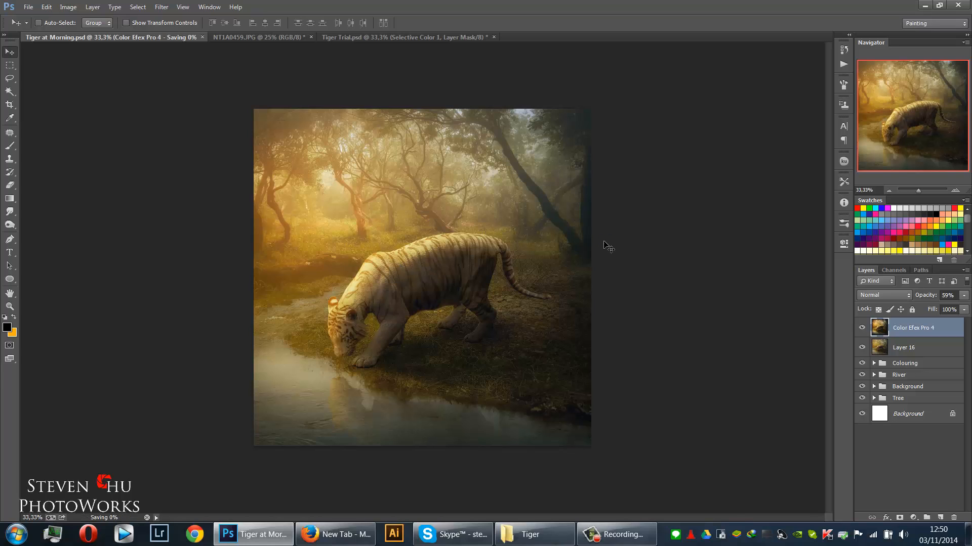